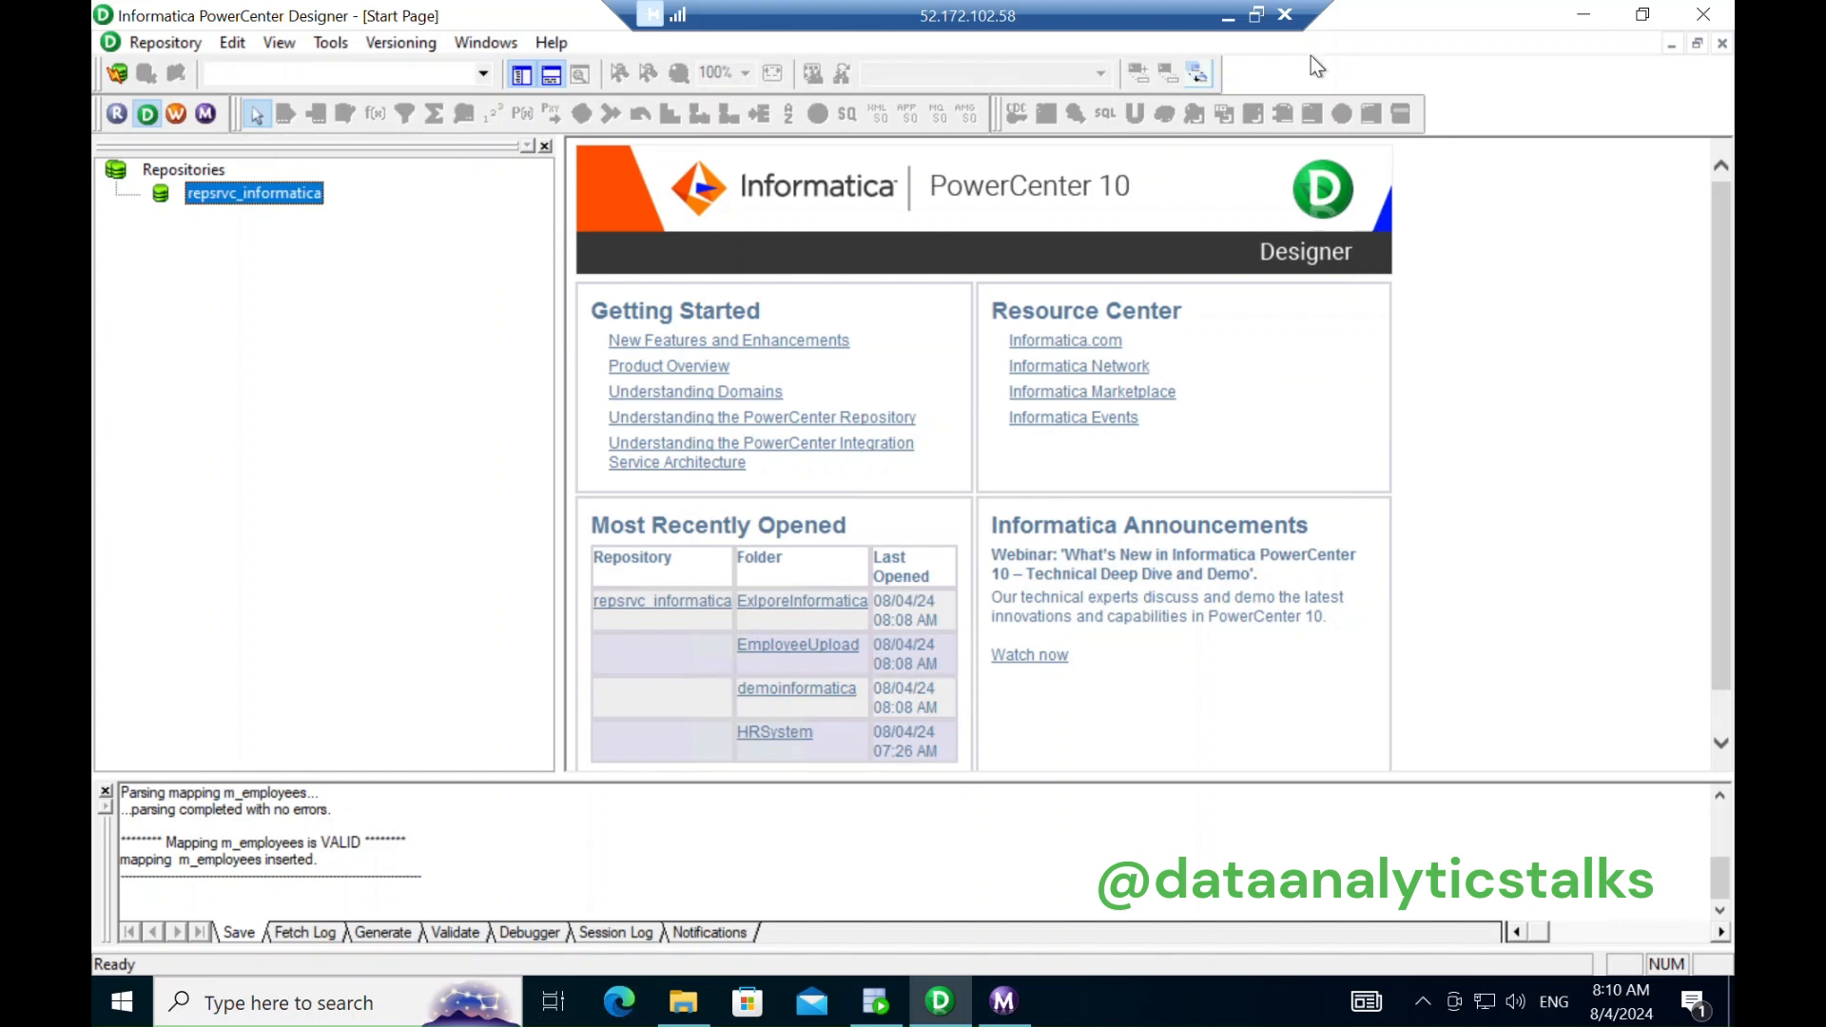
Step: Restore the Designer window from full screen and switch to the Whiteboard ETL diagram
{"action": "left_click_drag", "start_coordinate": [1482, 21], "coordinate": [1373, 94]}
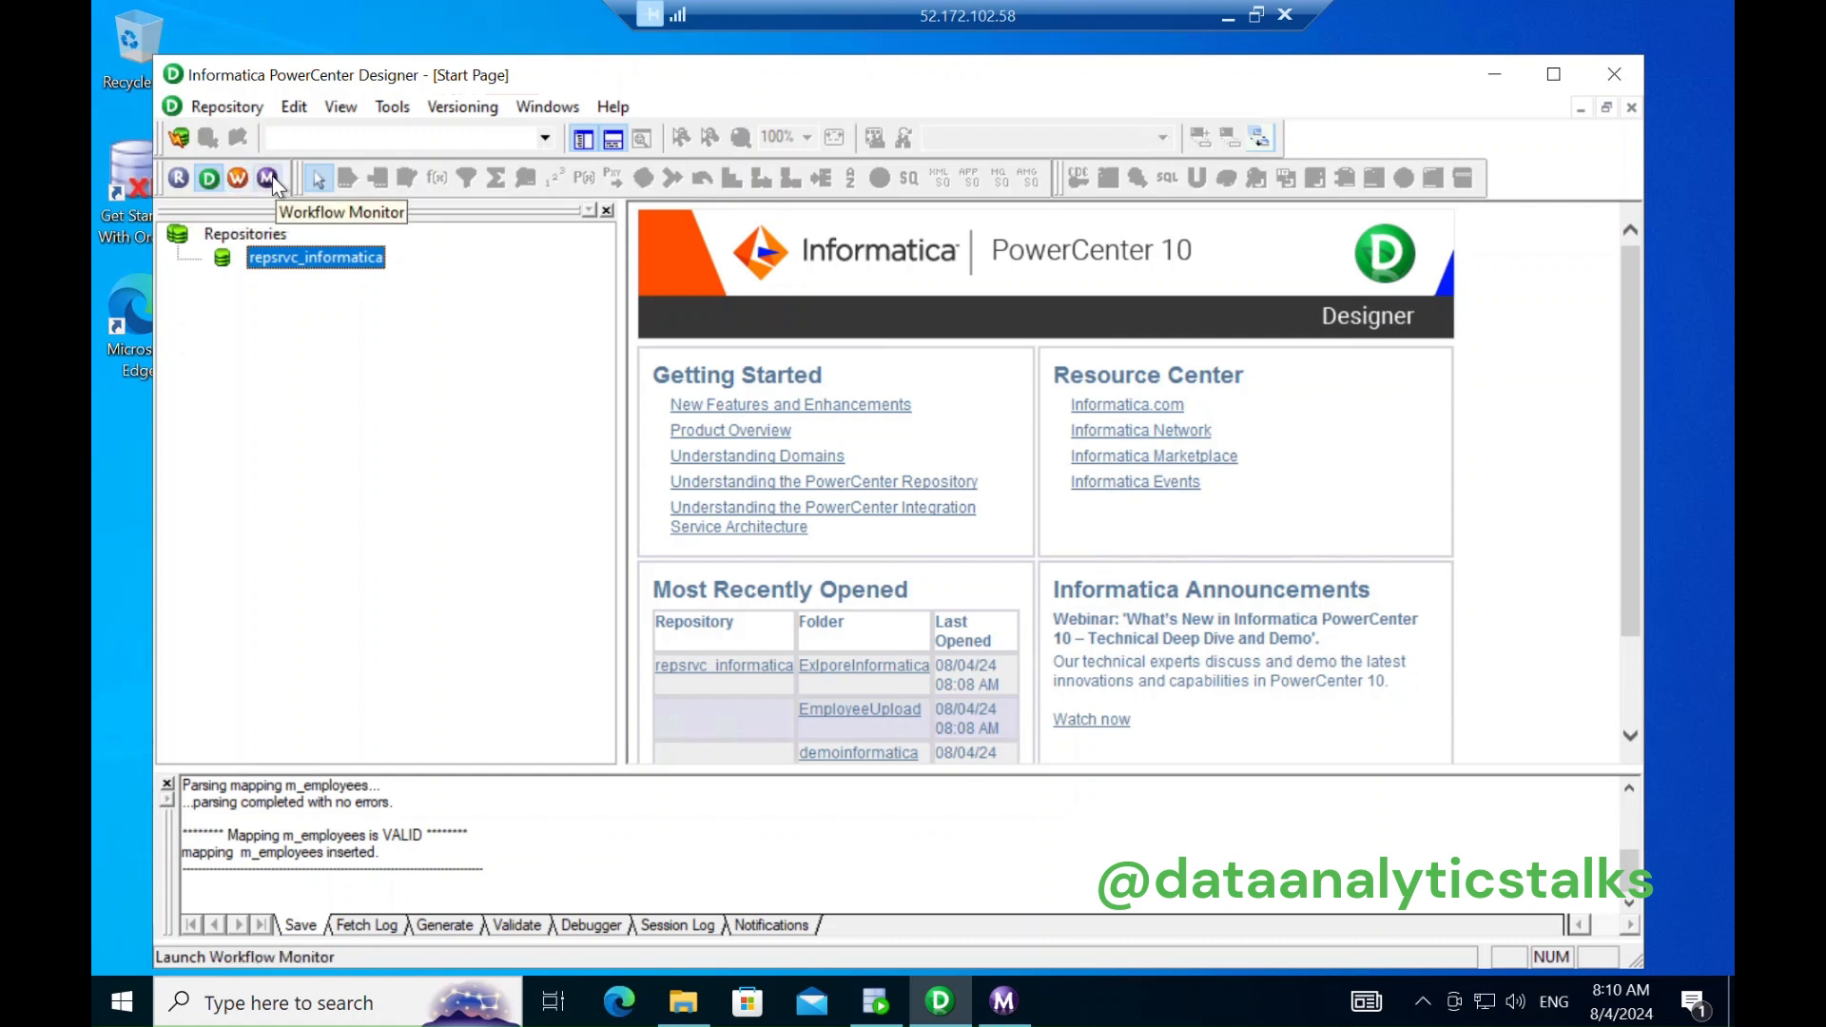
{"action": "right_click", "coordinate": [359, 270]}
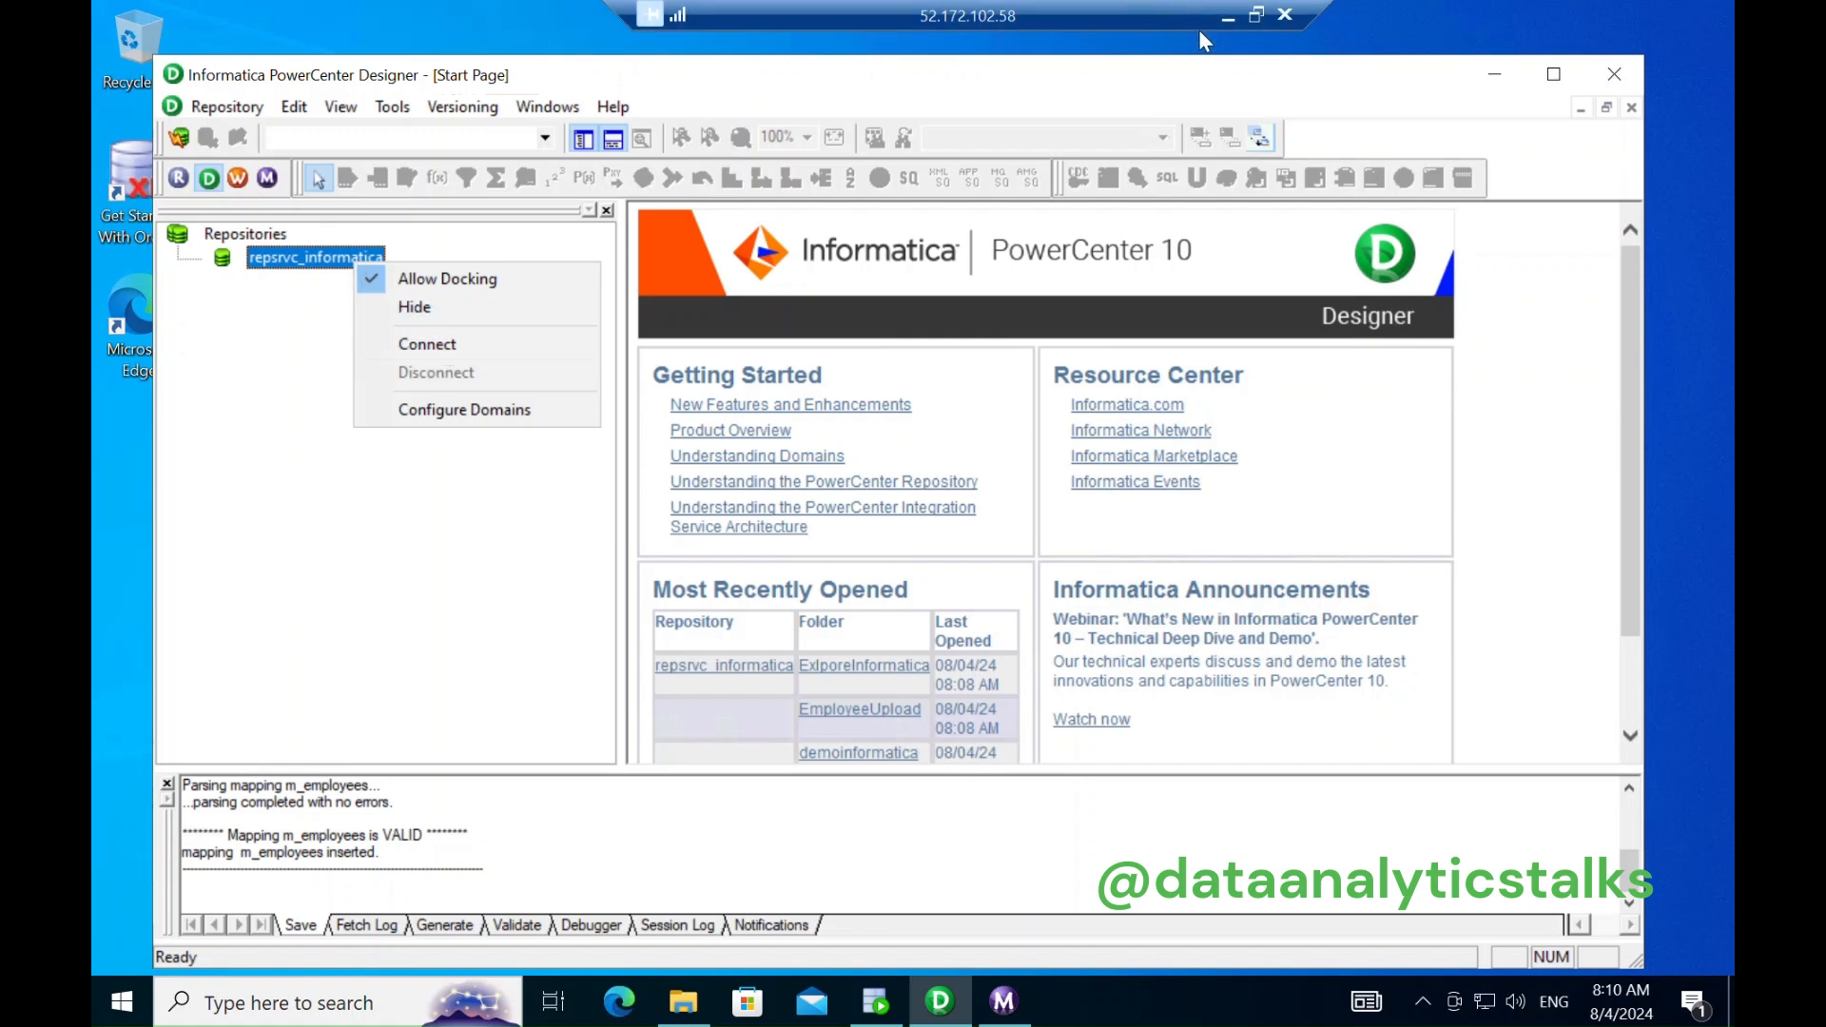
{"action": "left_click", "coordinate": [1226, 16]}
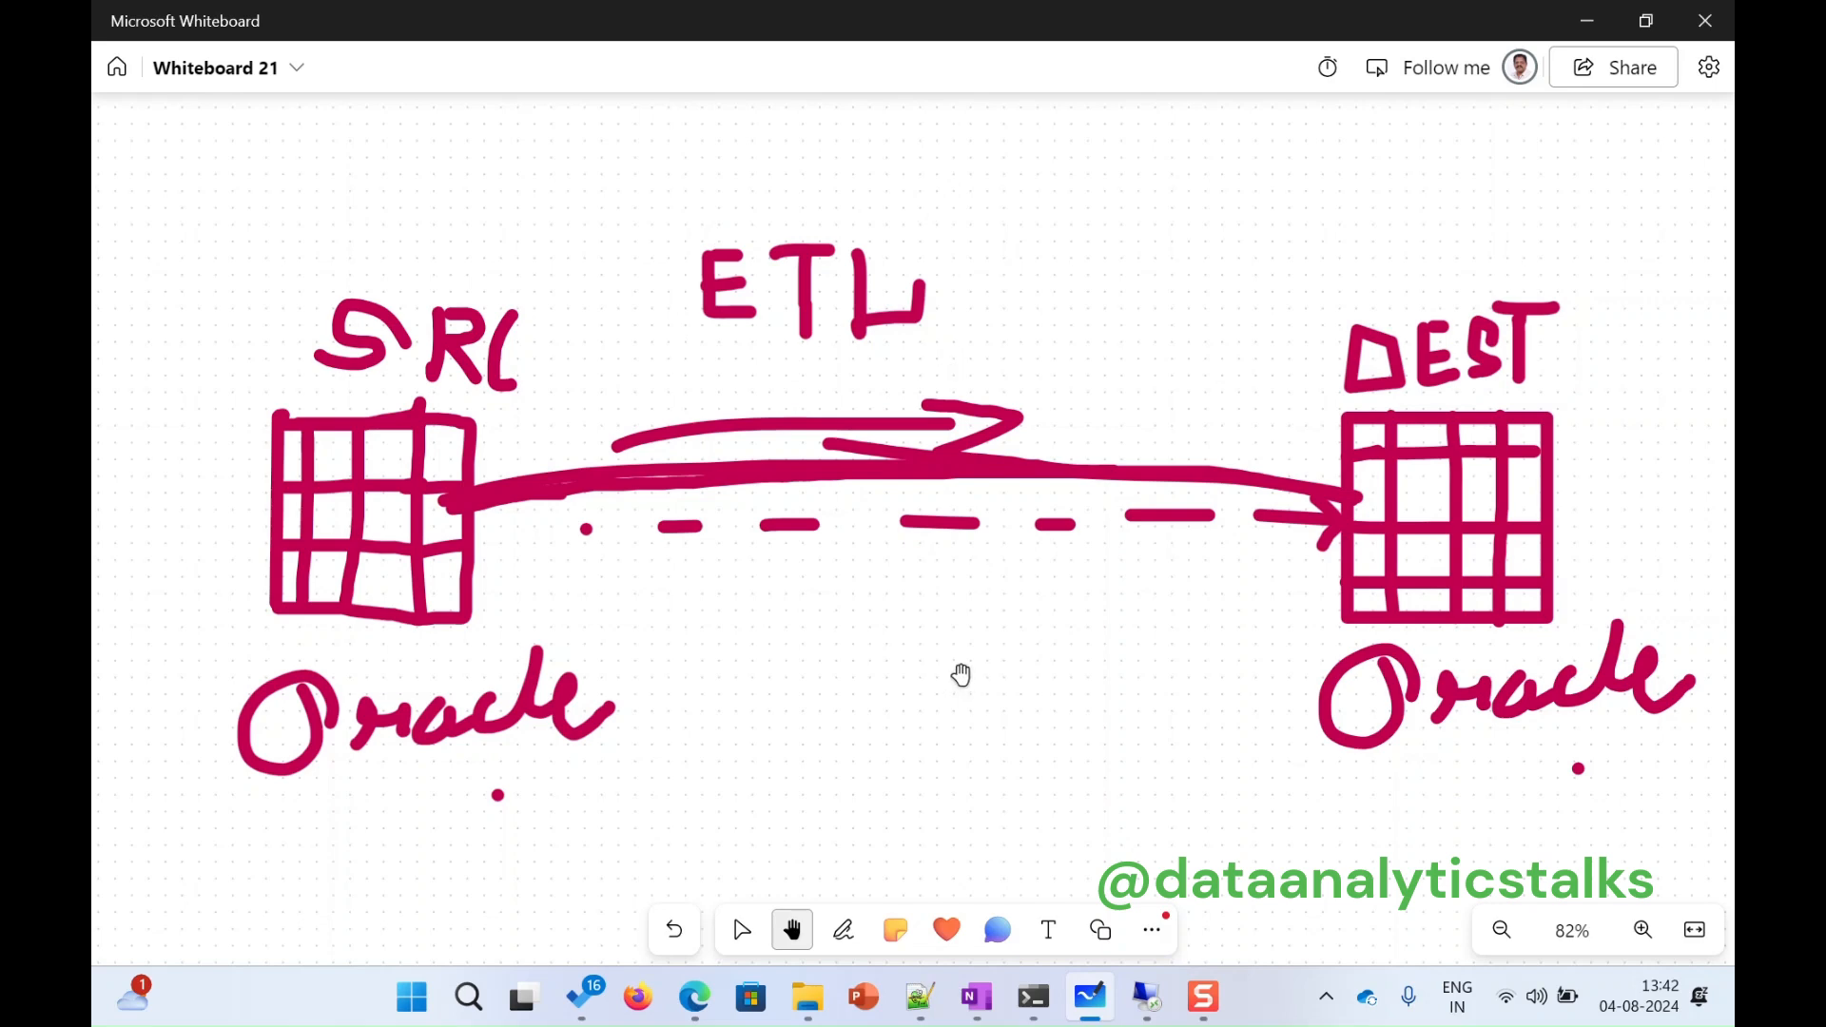
Step: Zoom out, pan the Whiteboard canvas to the pasted SQL Developer screenshot, and zoom in
{"action": "scroll", "coordinate": [961, 676], "scroll_direction": "down", "scroll_amount": 4}
{"action": "scroll", "coordinate": [986, 733], "scroll_direction": "down", "scroll_amount": 5}
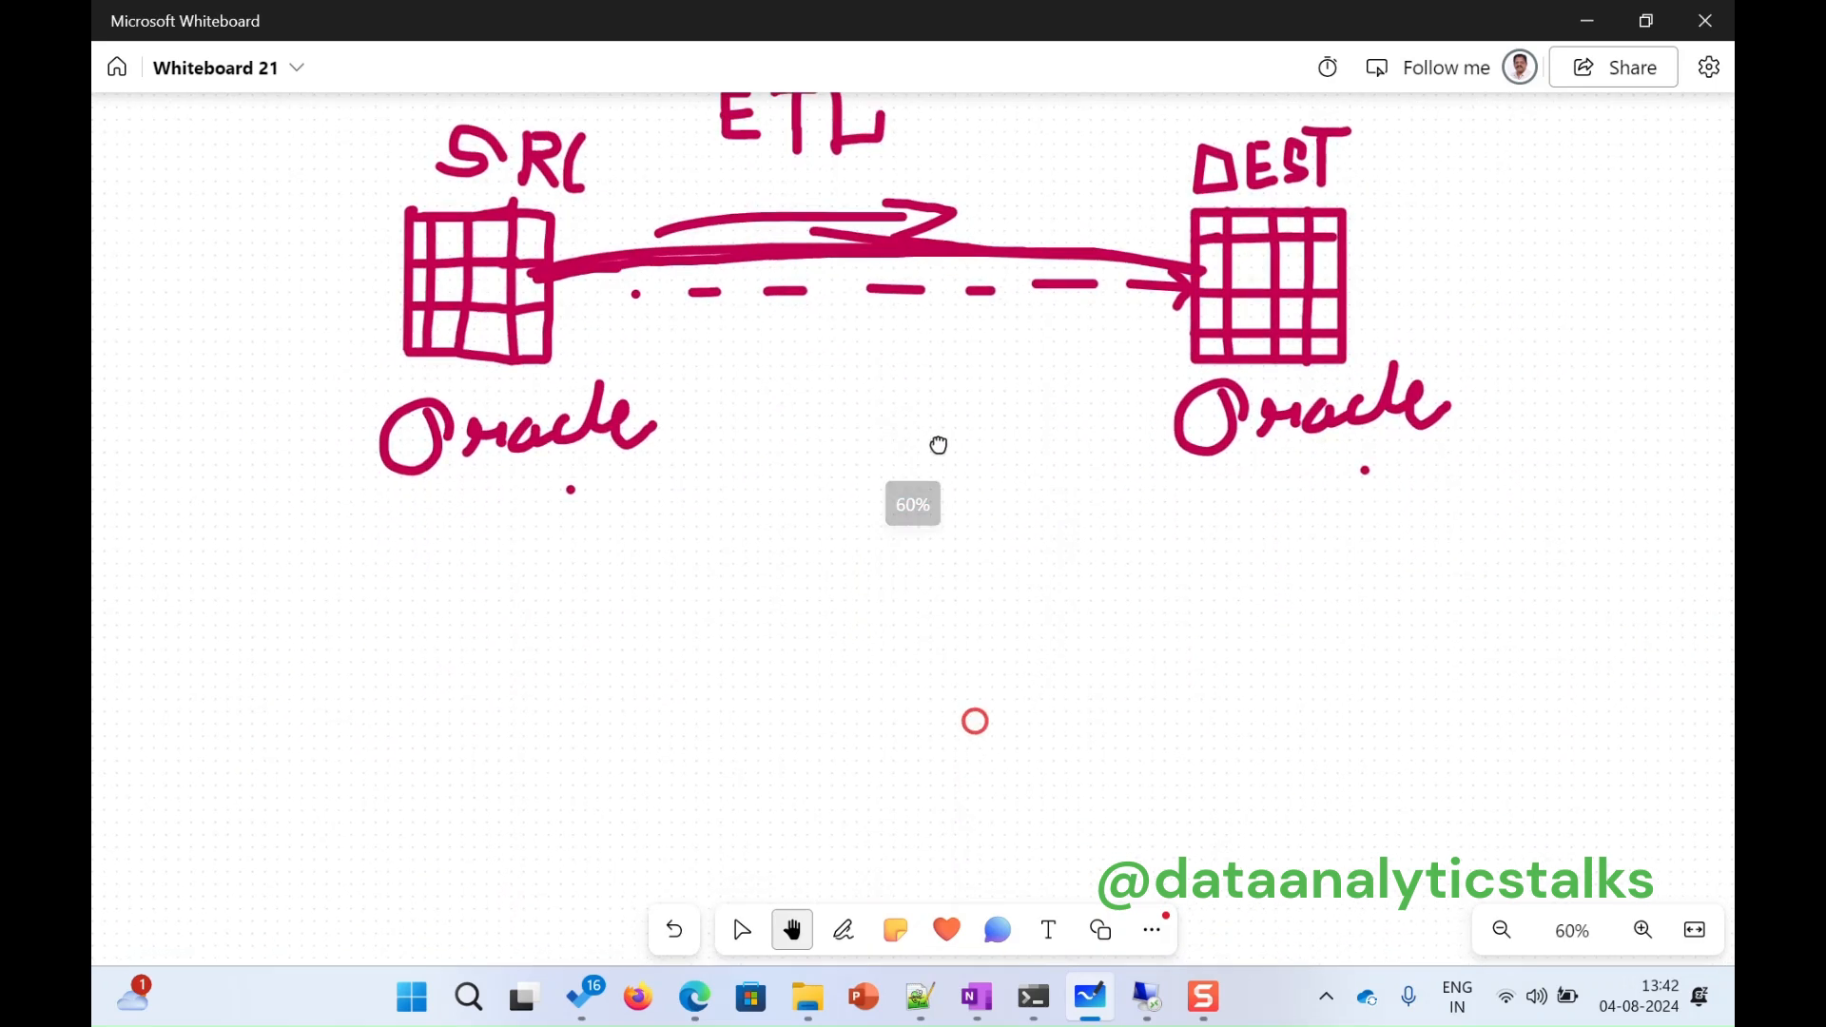
{"action": "left_click_drag", "start_coordinate": [1063, 668], "coordinate": [953, 146]}
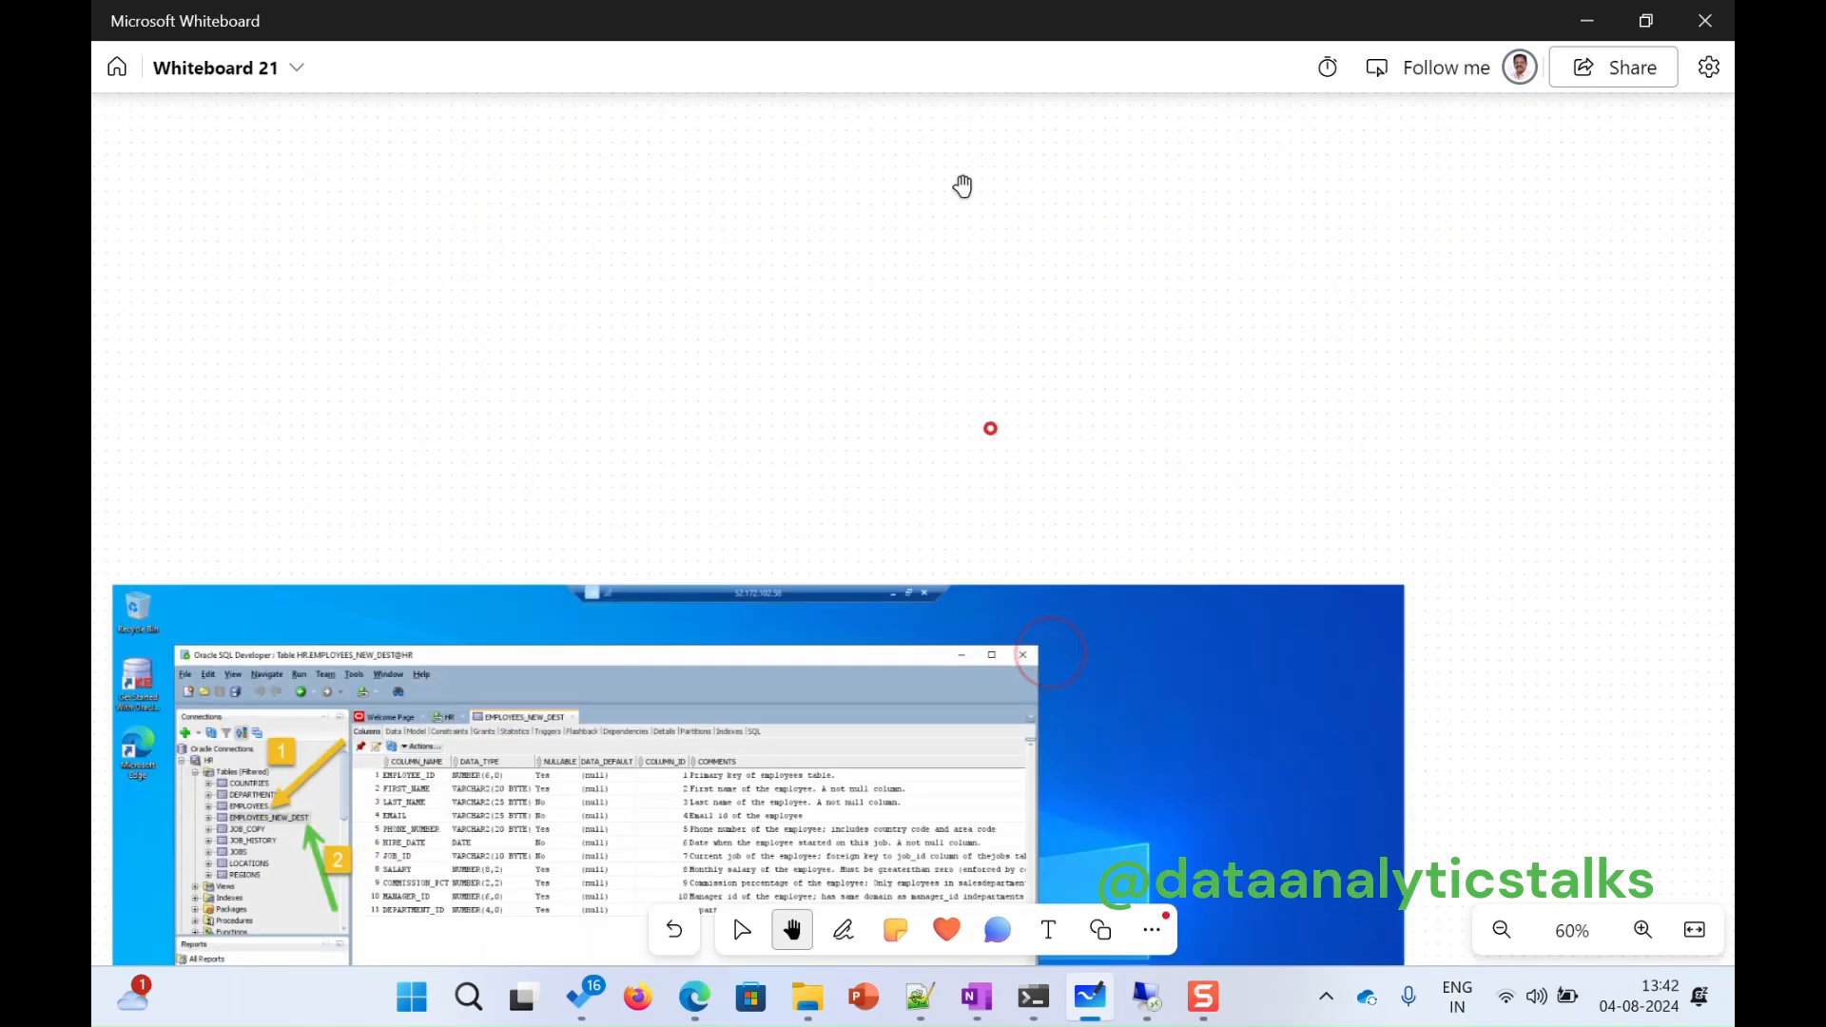
{"action": "left_click_drag", "start_coordinate": [922, 510], "coordinate": [1118, 218]}
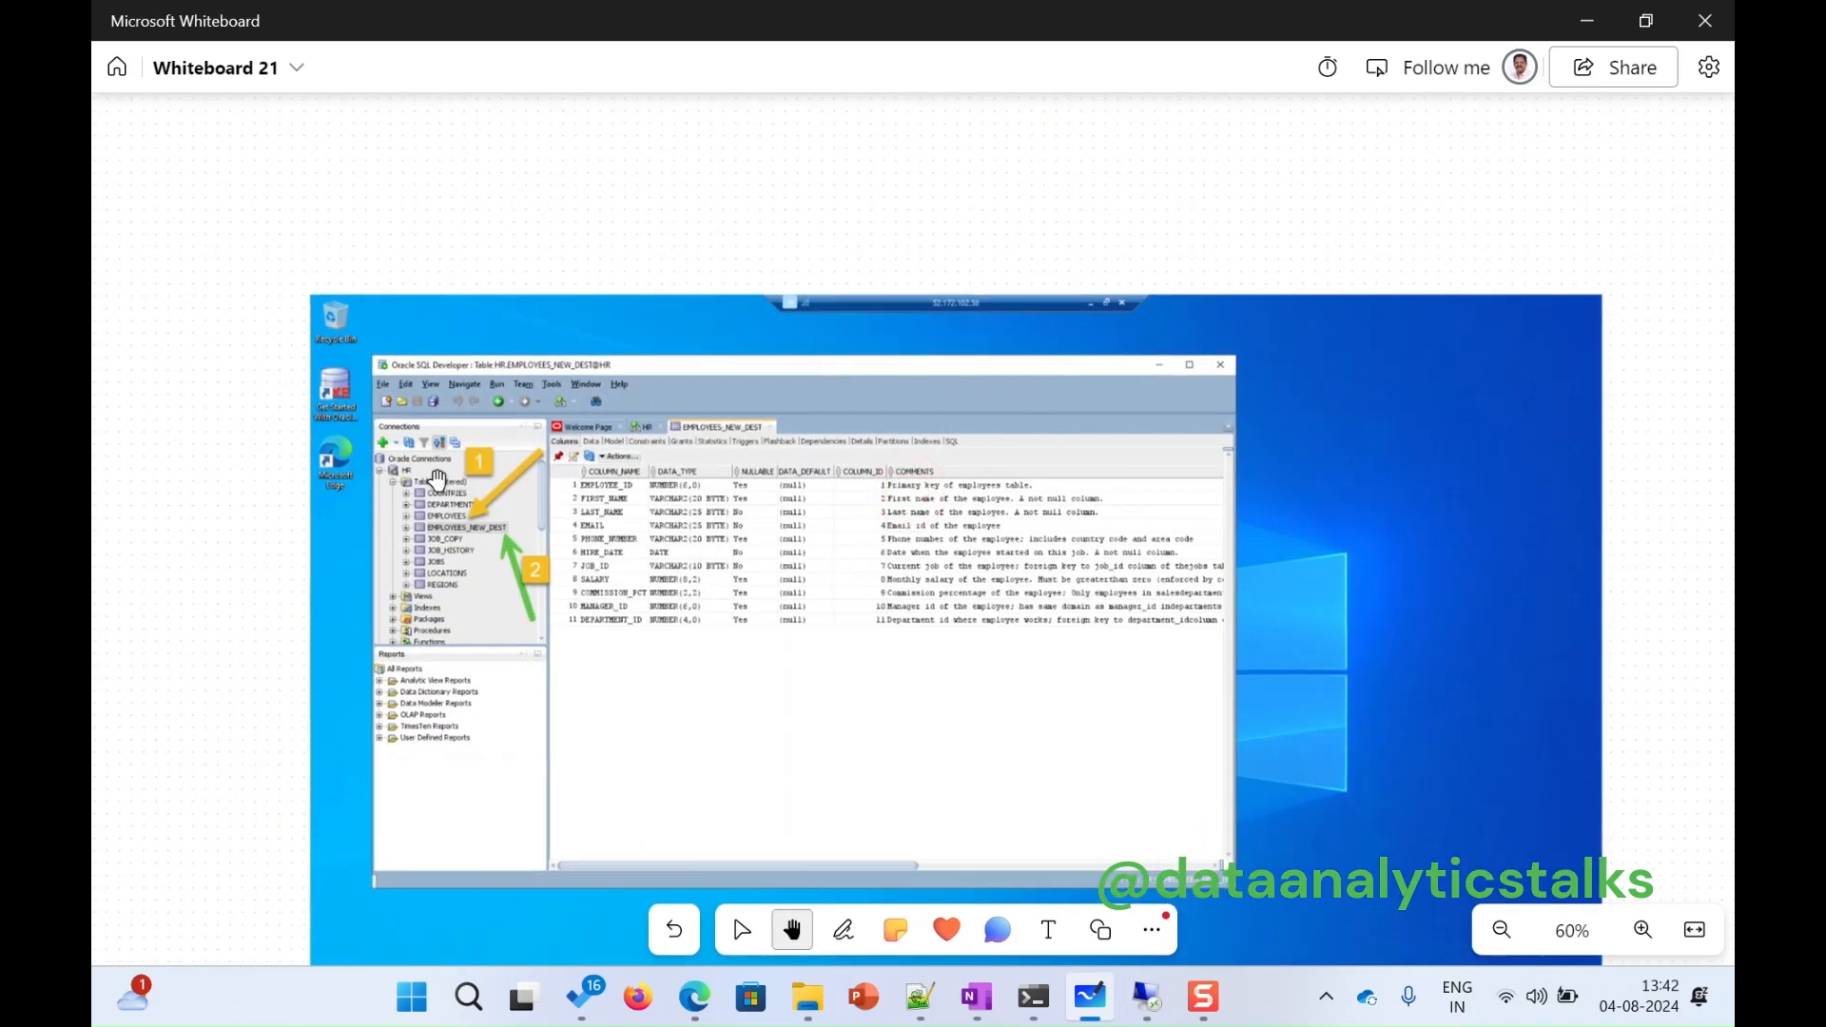
{"action": "scroll", "coordinate": [494, 594], "scroll_direction": "up", "scroll_amount": 3}
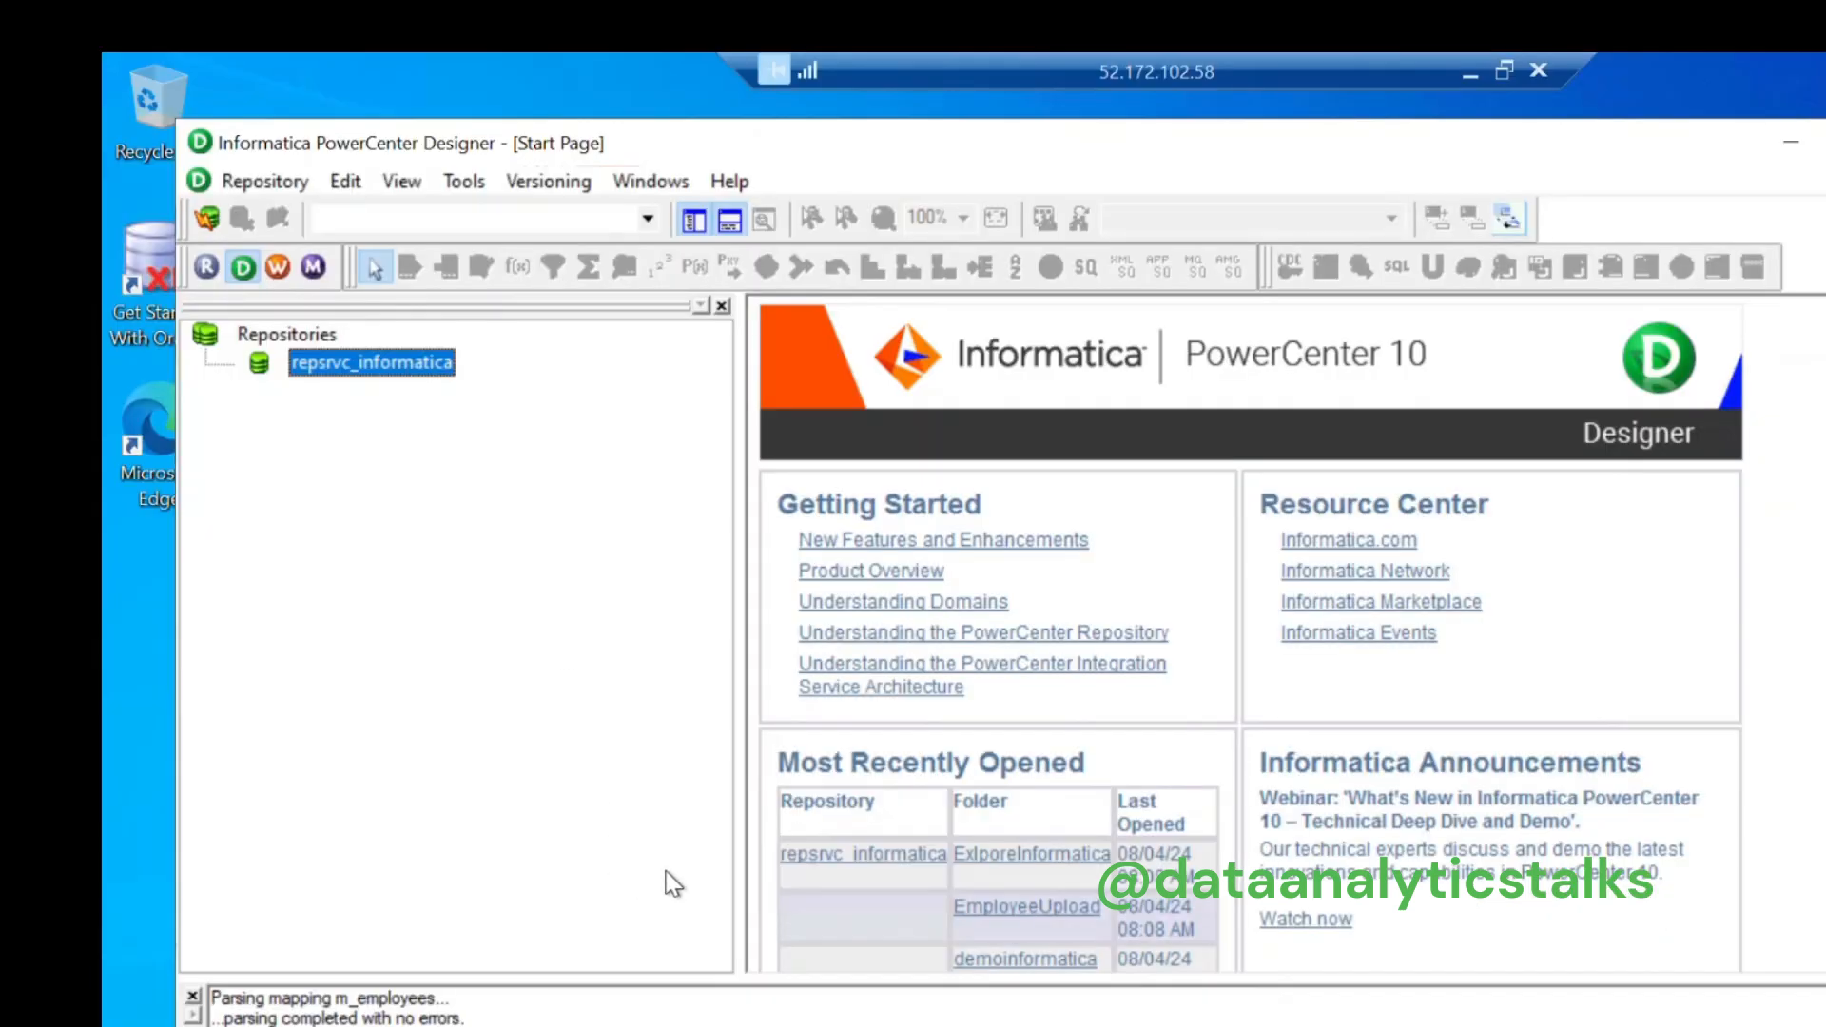
Step: In SQL Developer, expand the EMPLOYEES table in the Connections tree to list its columns
{"action": "key", "text": "alt+Tab"}
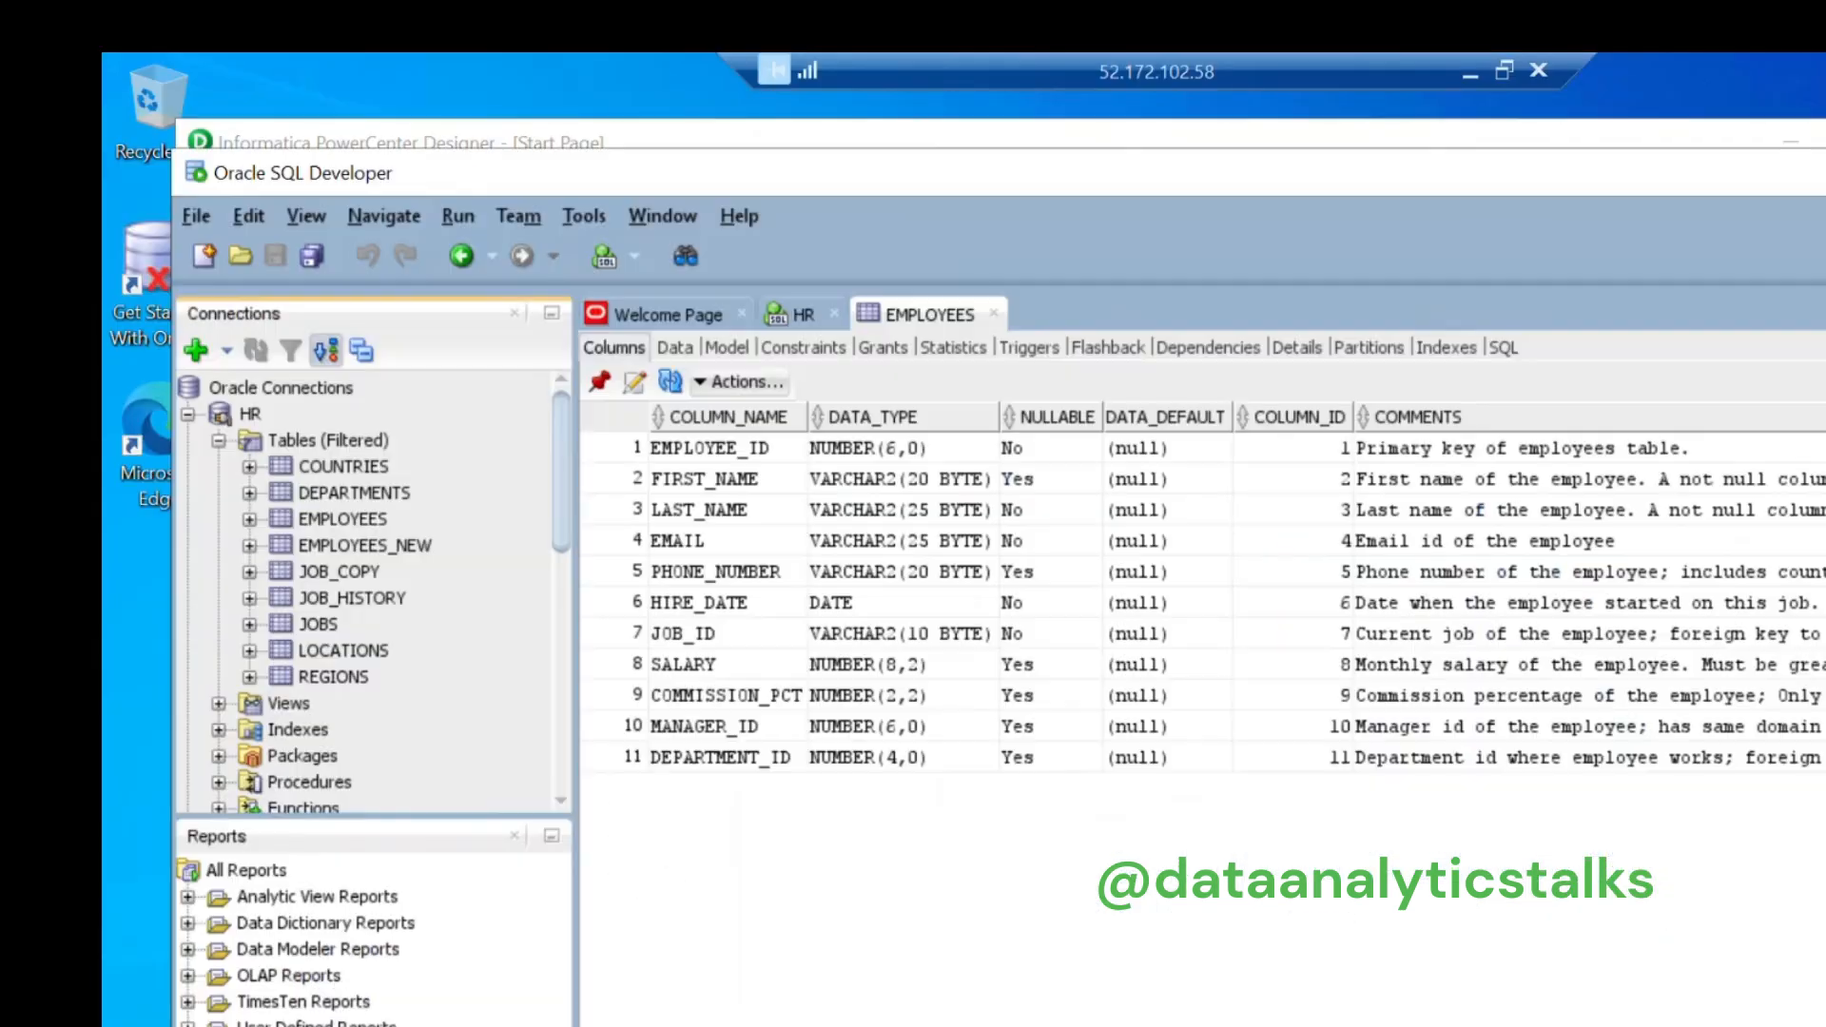
{"action": "left_click", "coordinate": [344, 520]}
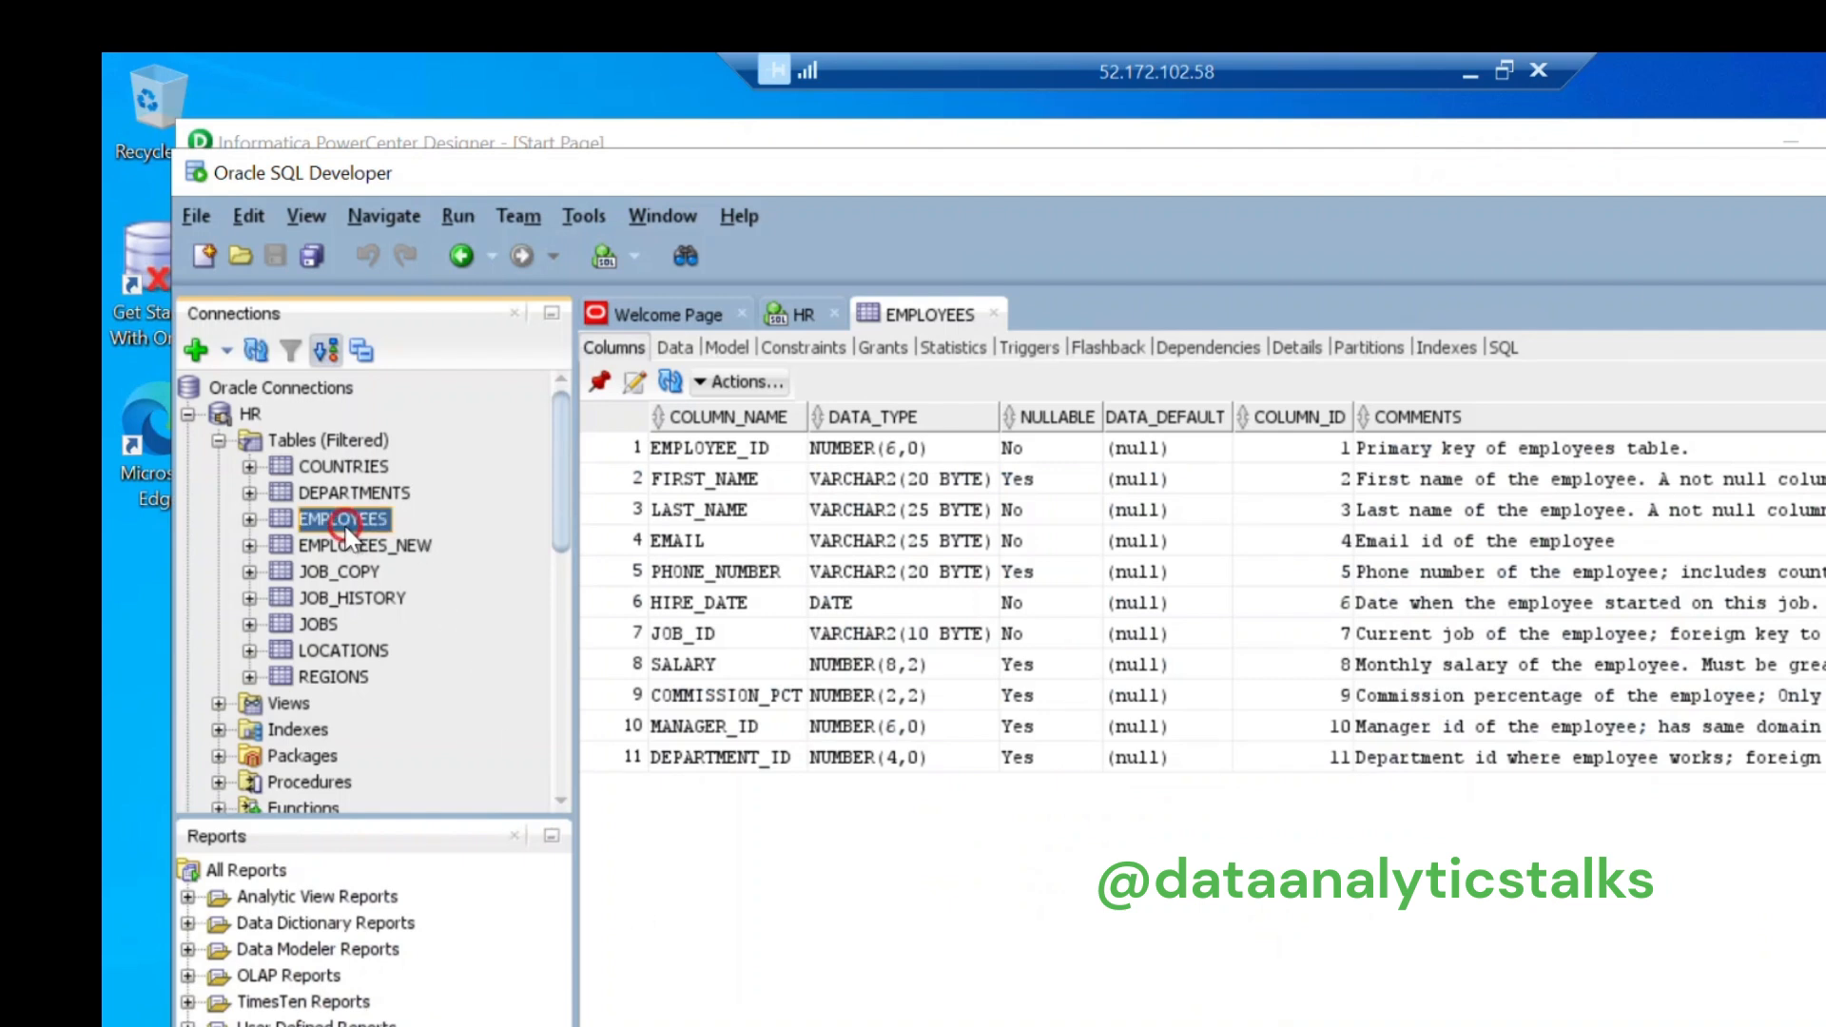
{"action": "left_click", "coordinate": [251, 519]}
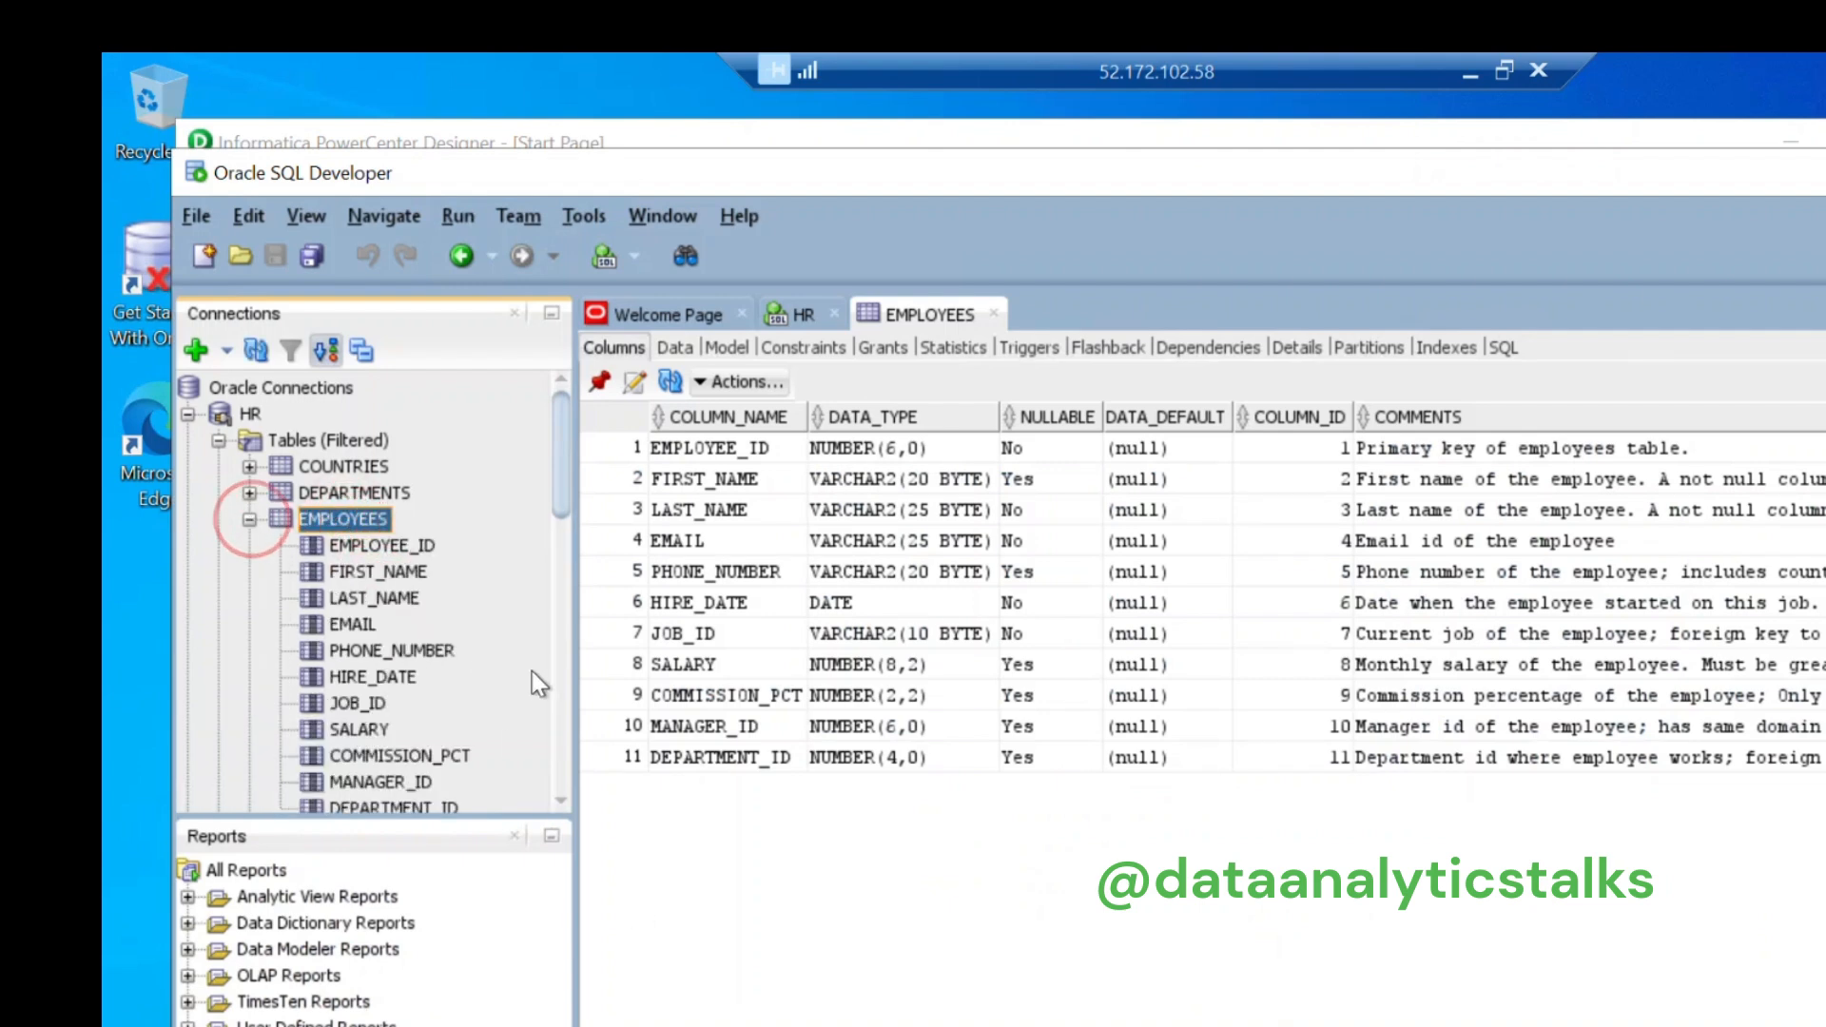
{"action": "scroll", "coordinate": [532, 670], "scroll_direction": "down", "scroll_amount": 2}
{"action": "scroll", "coordinate": [350, 671], "scroll_direction": "up", "scroll_amount": 2}
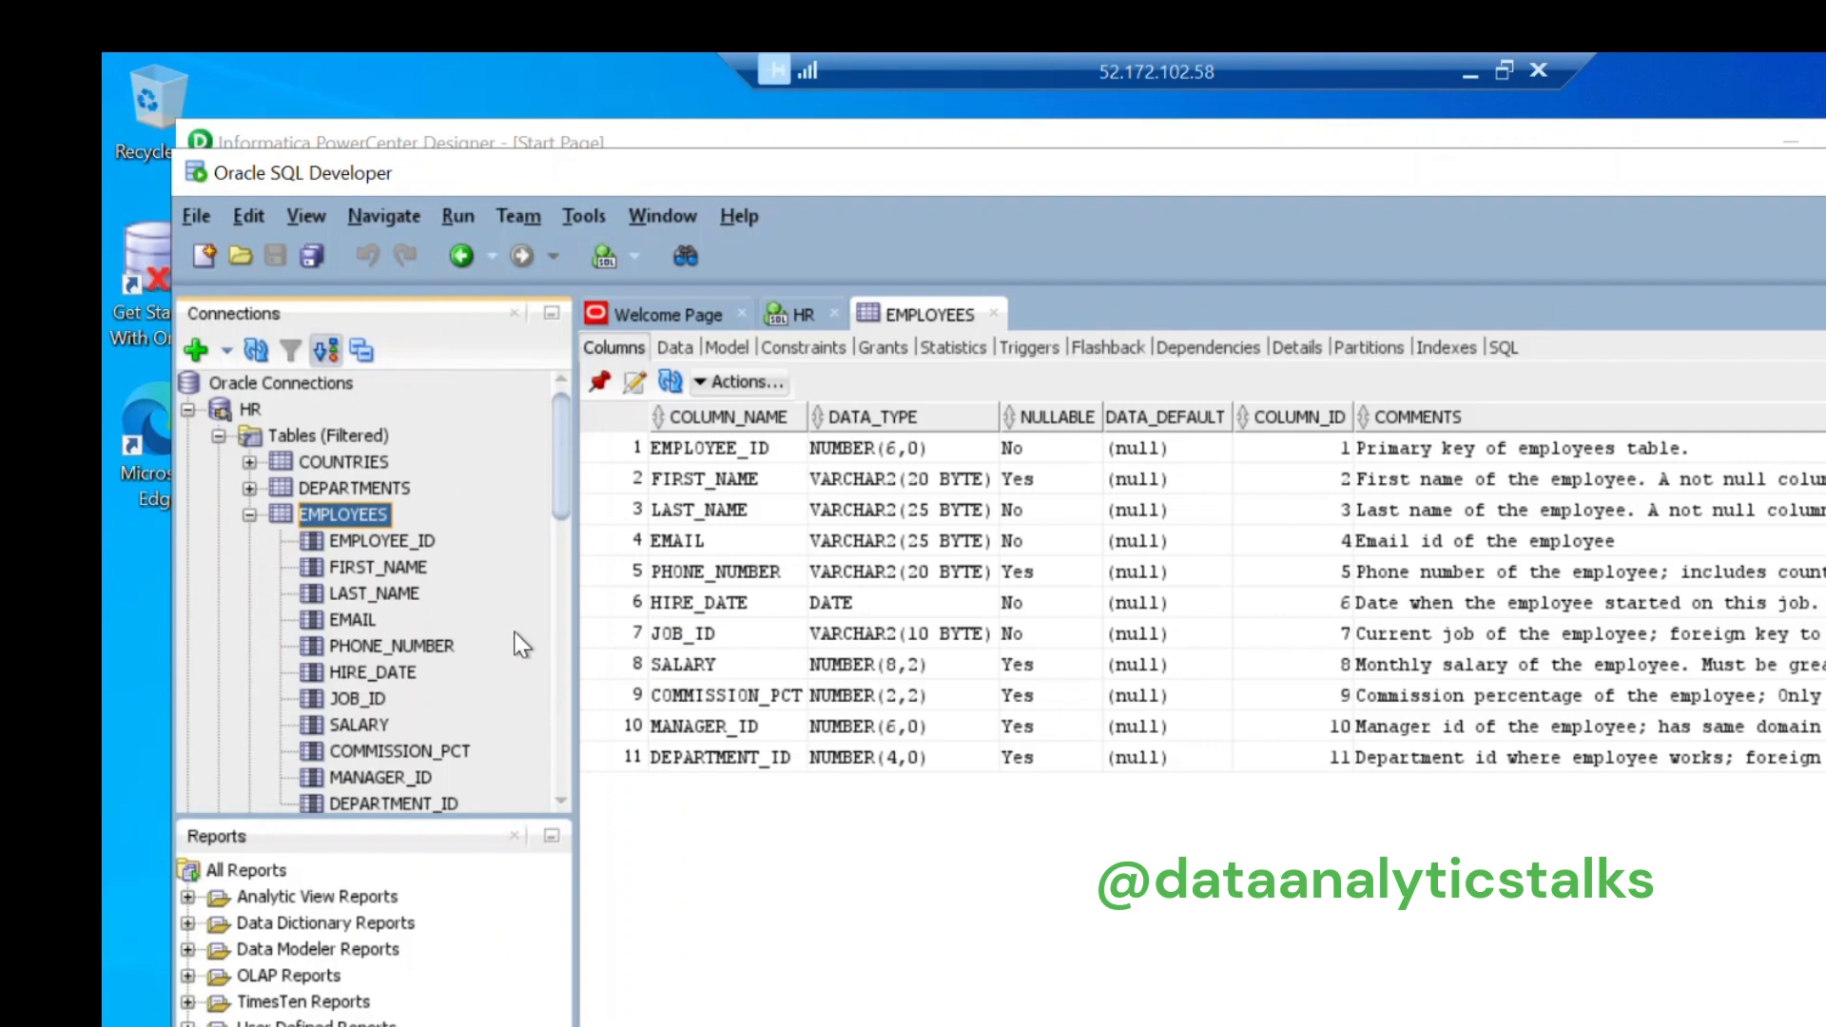
{"action": "scroll", "coordinate": [518, 642], "scroll_direction": "down", "scroll_amount": 1}
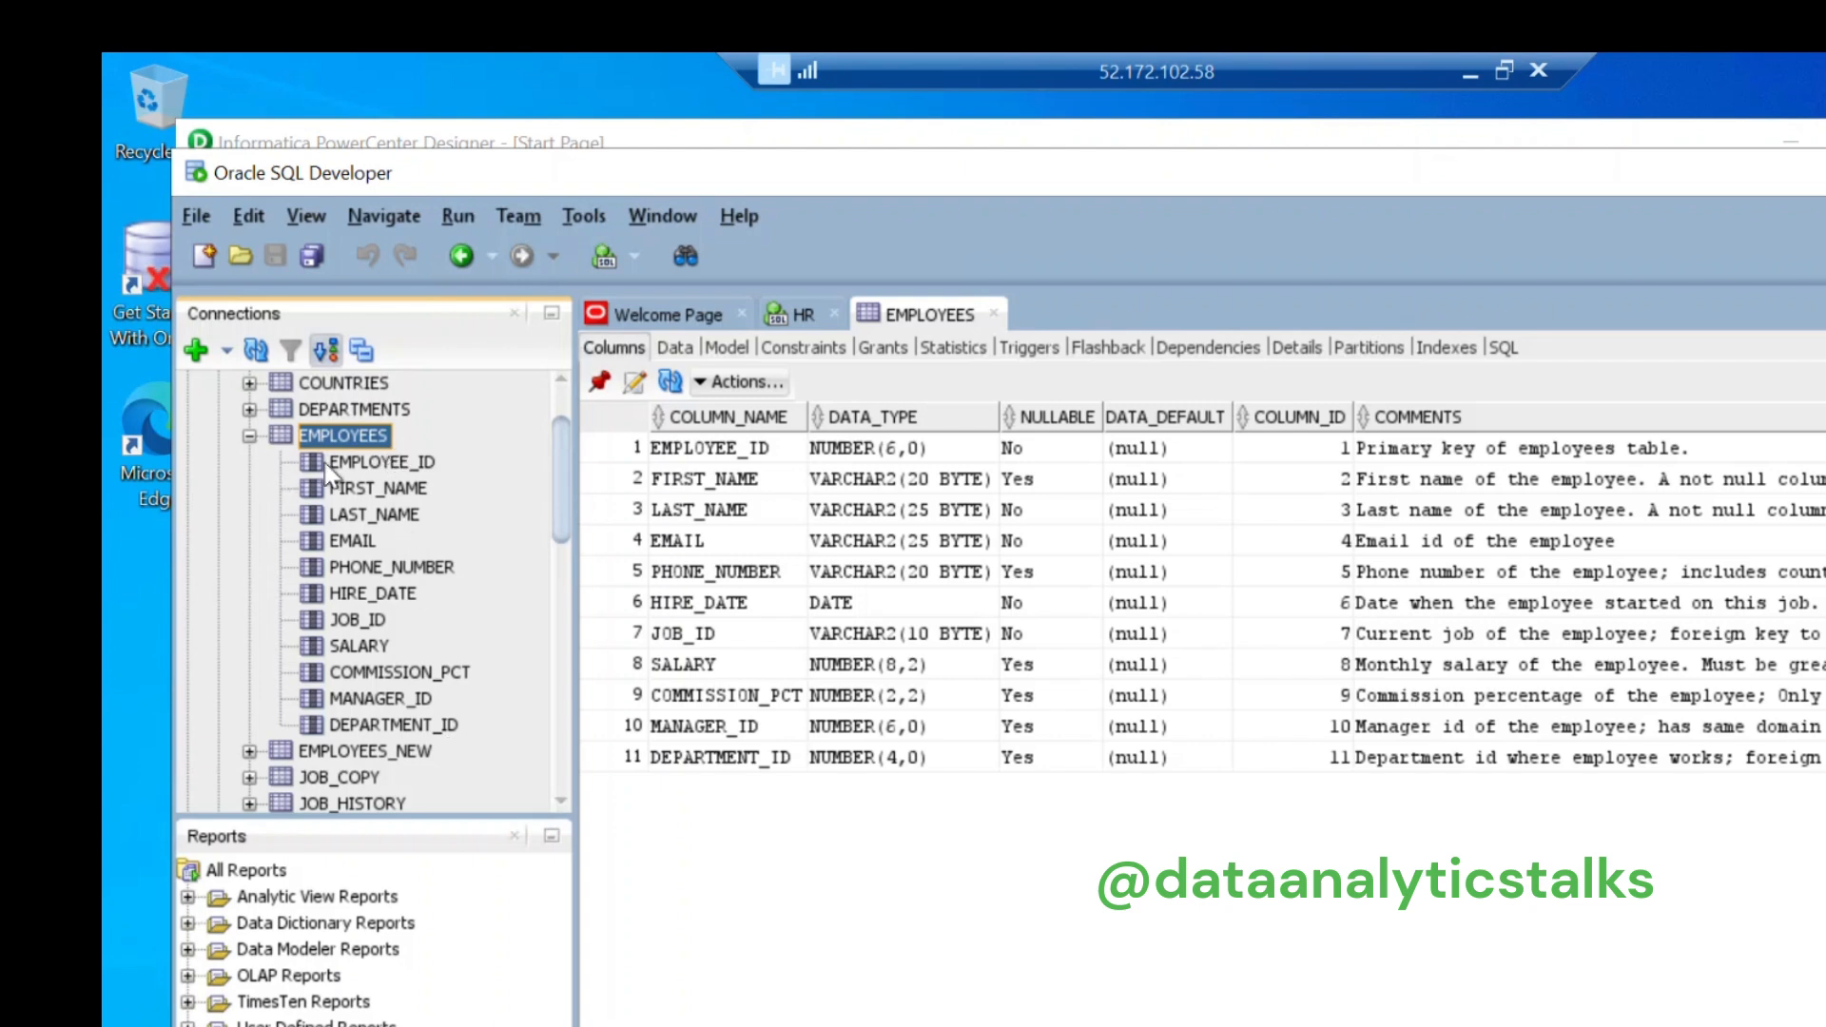
Step: Browse the EMPLOYEES data rows in the Data tab, then collapse its column list
{"action": "left_click", "coordinate": [674, 348]}
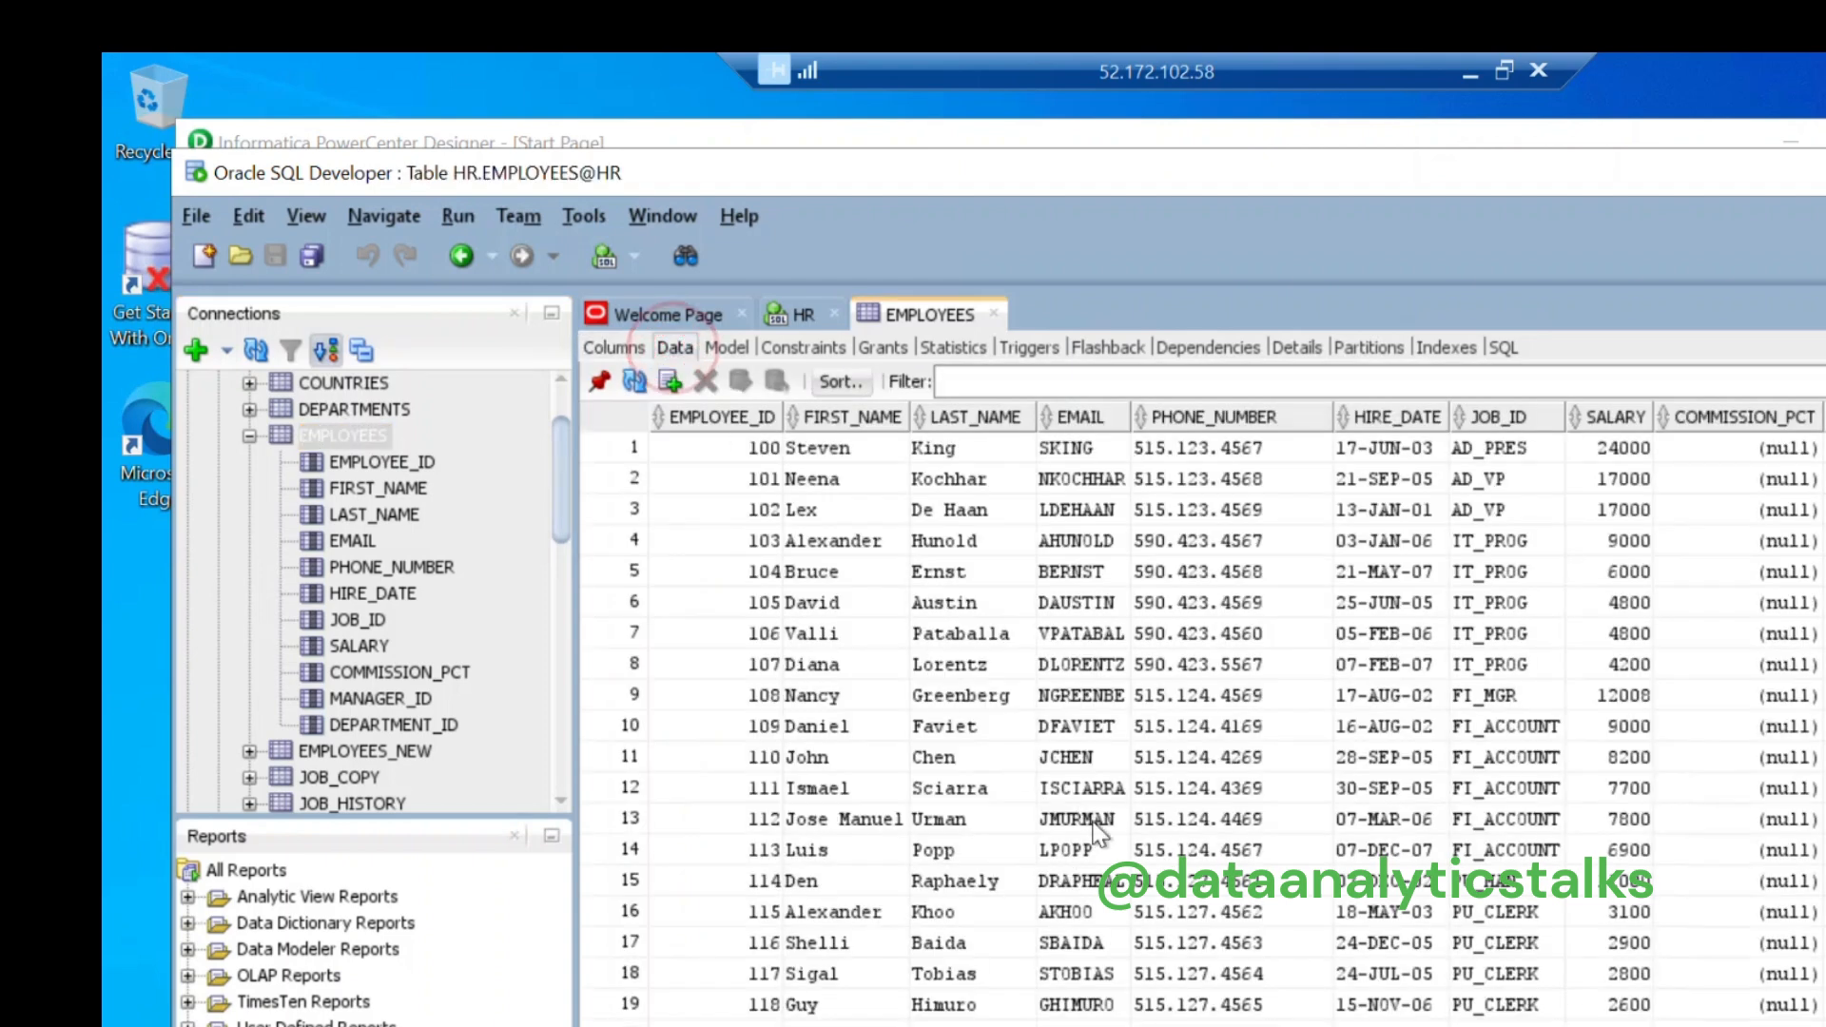
{"action": "scroll", "coordinate": [1098, 832], "scroll_direction": "down", "scroll_amount": 8}
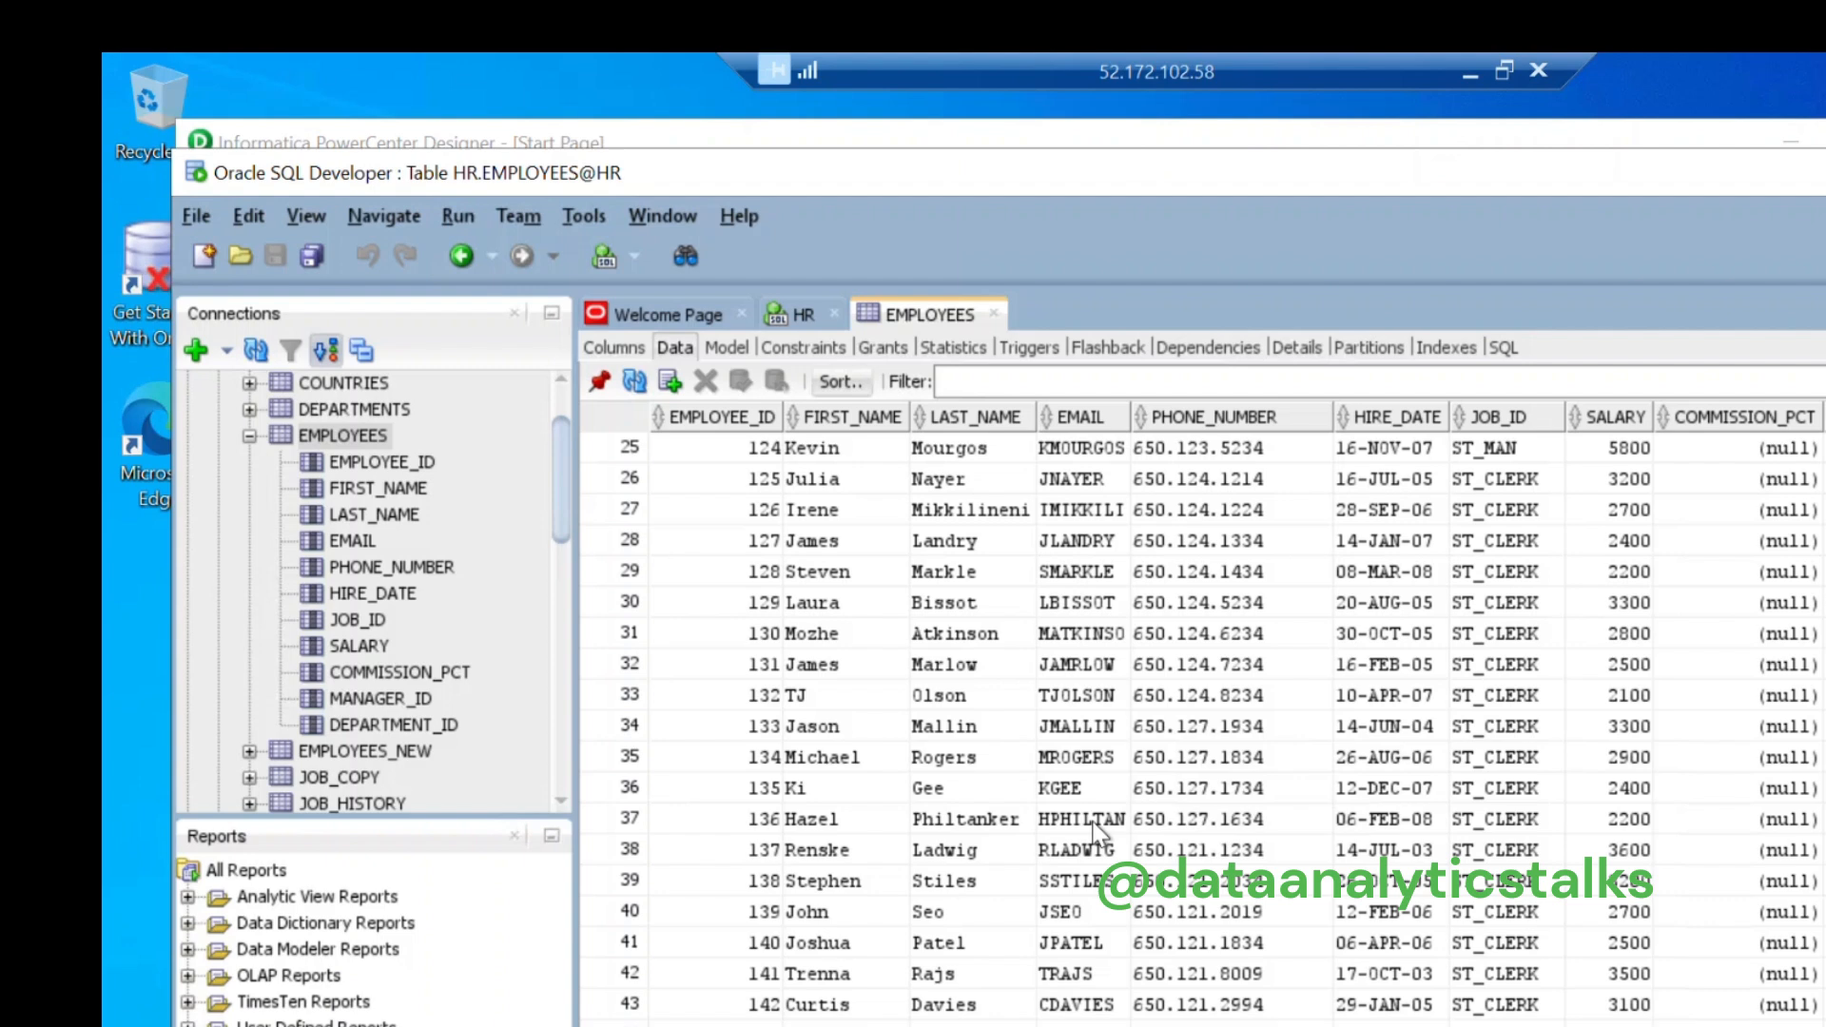
{"action": "left_click", "coordinate": [248, 436]}
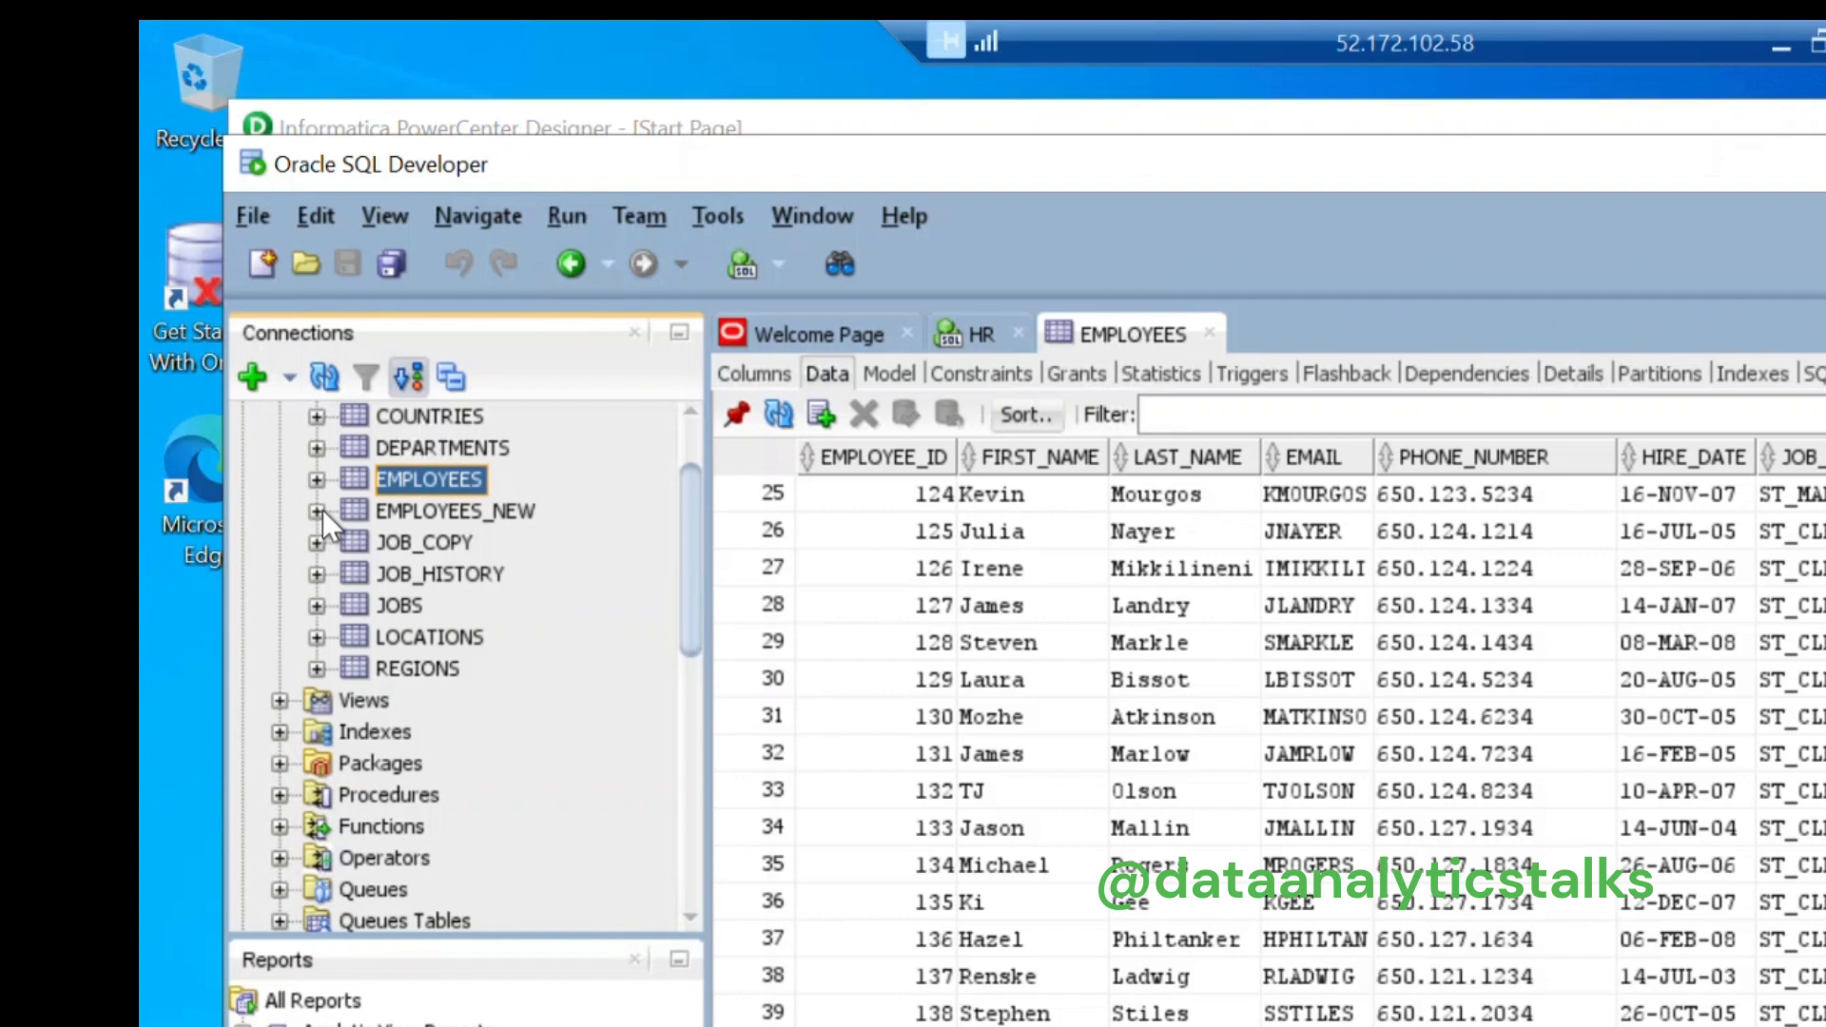
Step: Open EMPLOYEES_NEW and confirm it has the same 11 columns and no data rows
{"action": "left_click", "coordinate": [249, 462]}
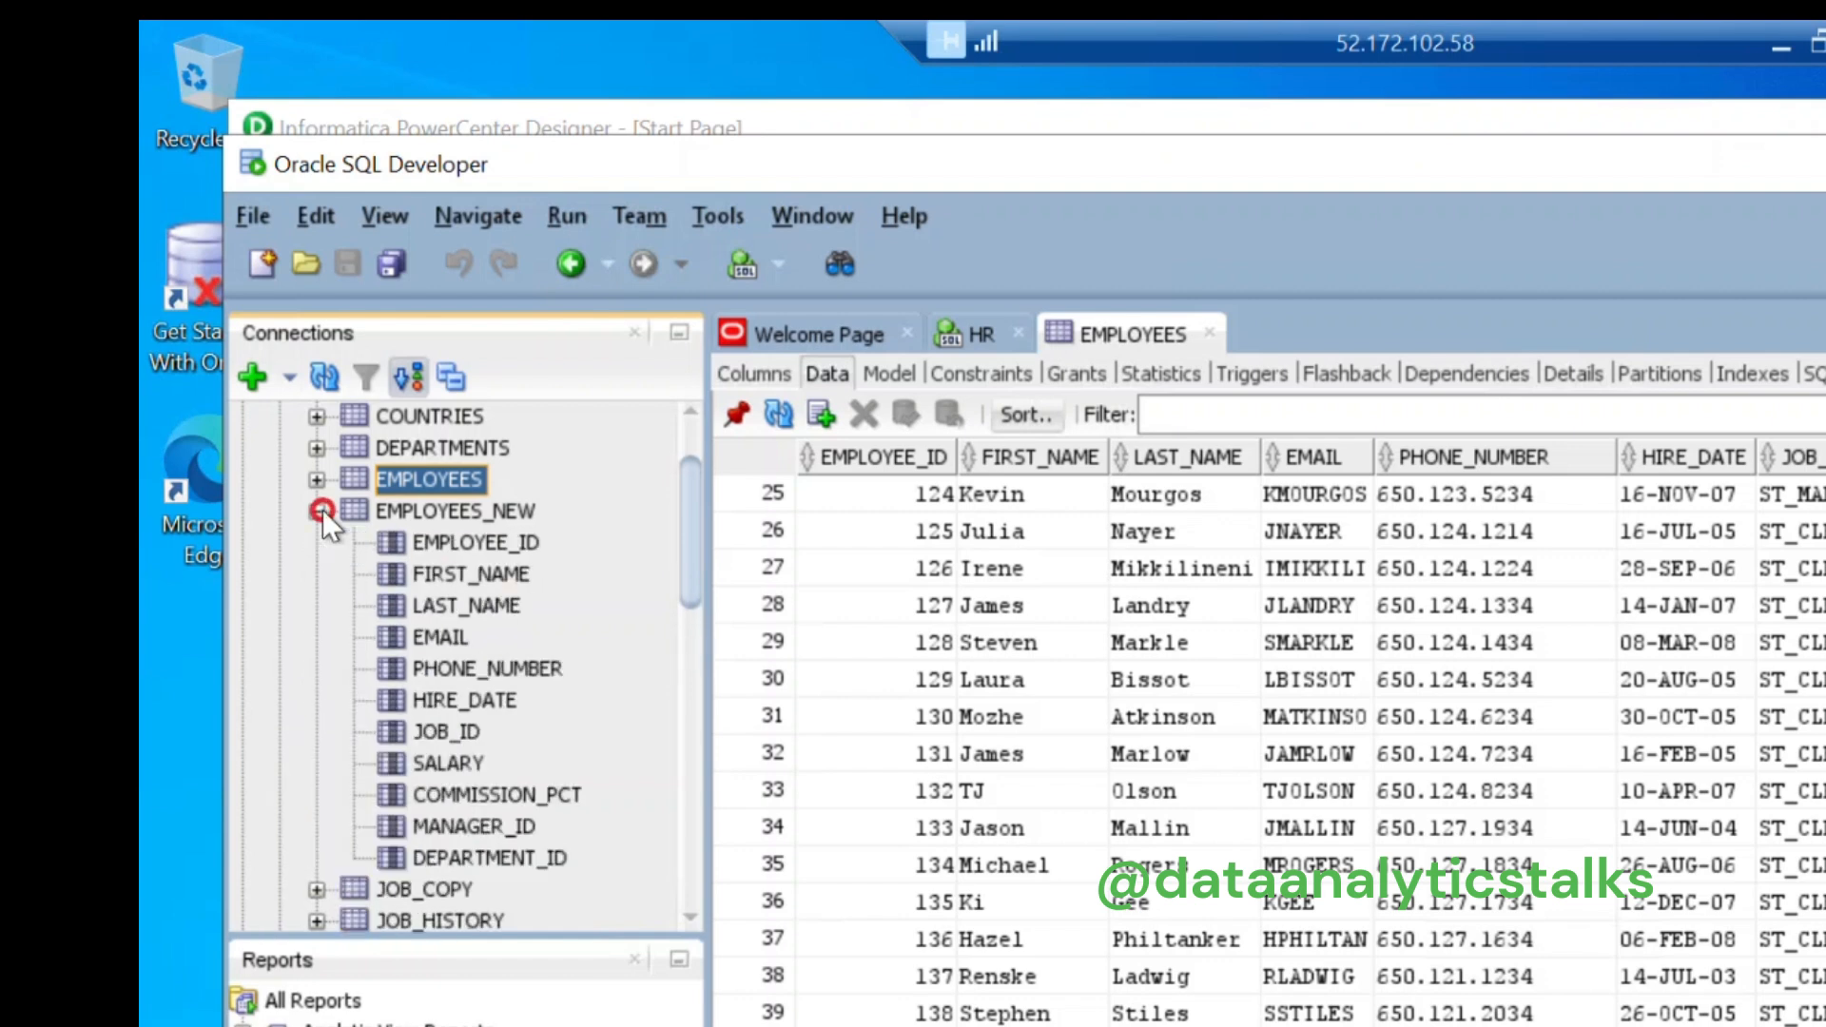
{"action": "left_click", "coordinate": [476, 510]}
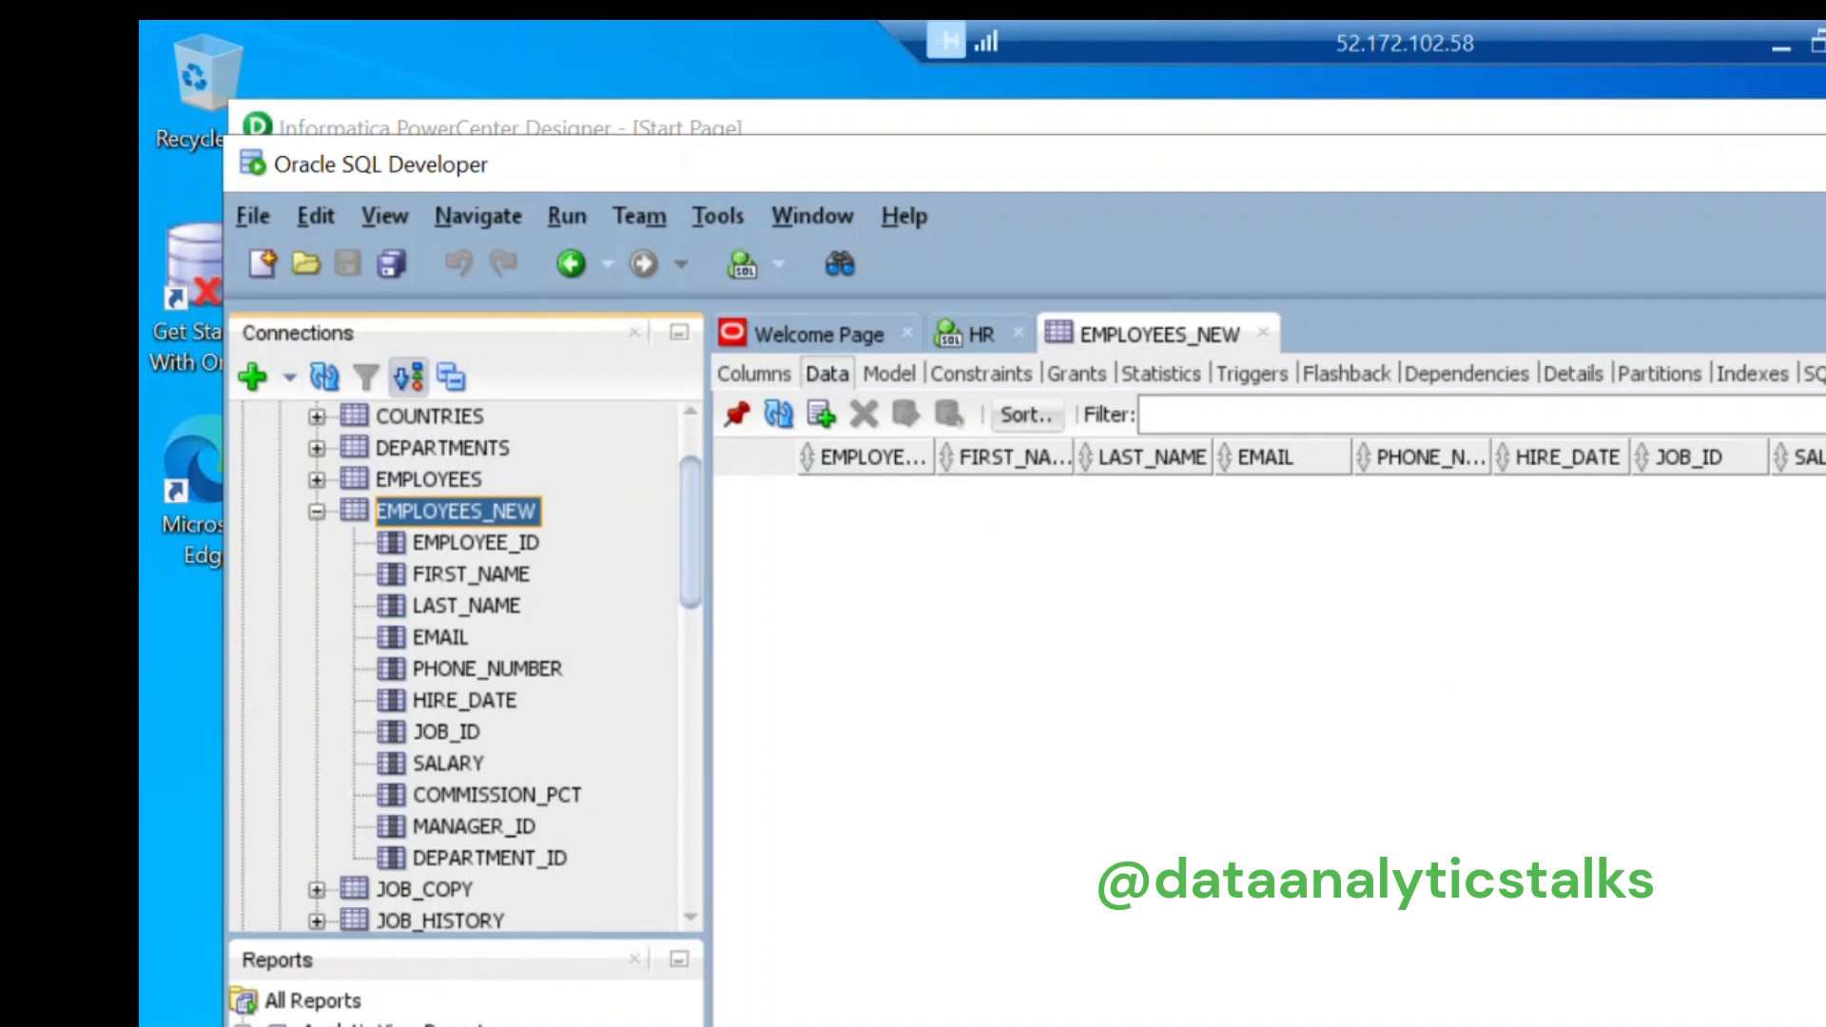
{"action": "left_click", "coordinate": [750, 373]}
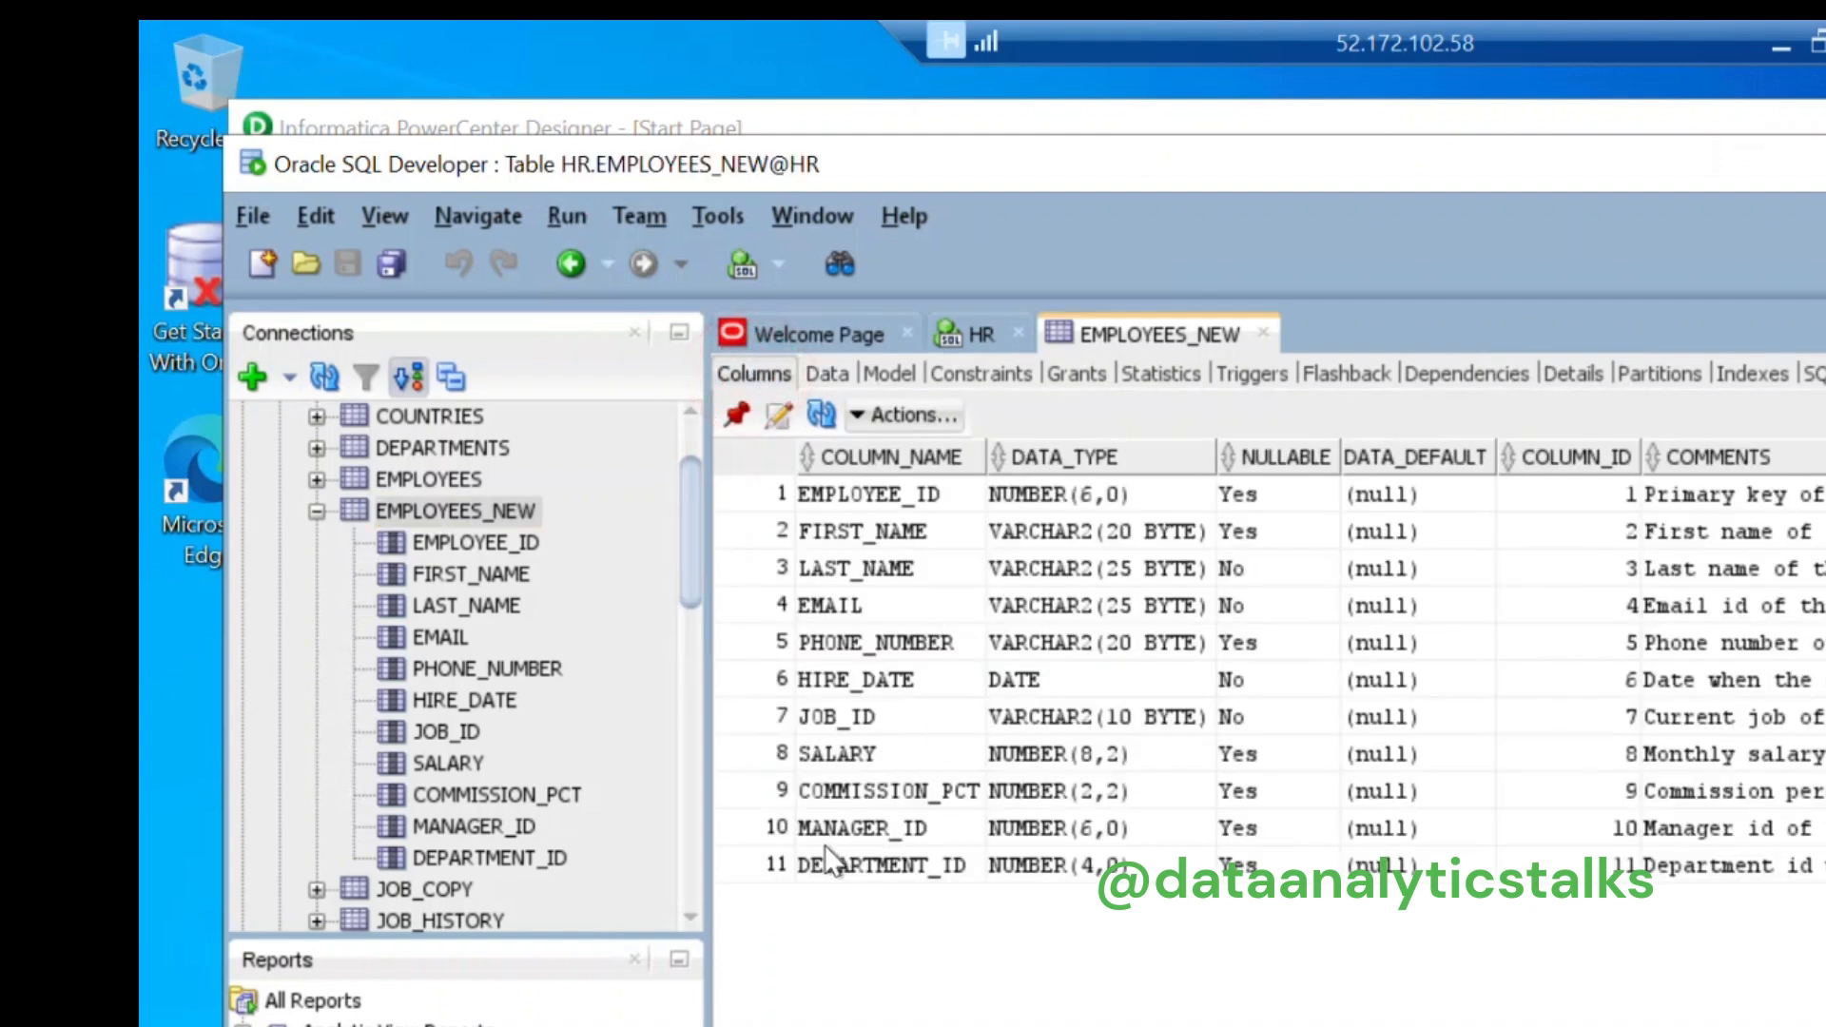
{"action": "left_click", "coordinate": [317, 511]}
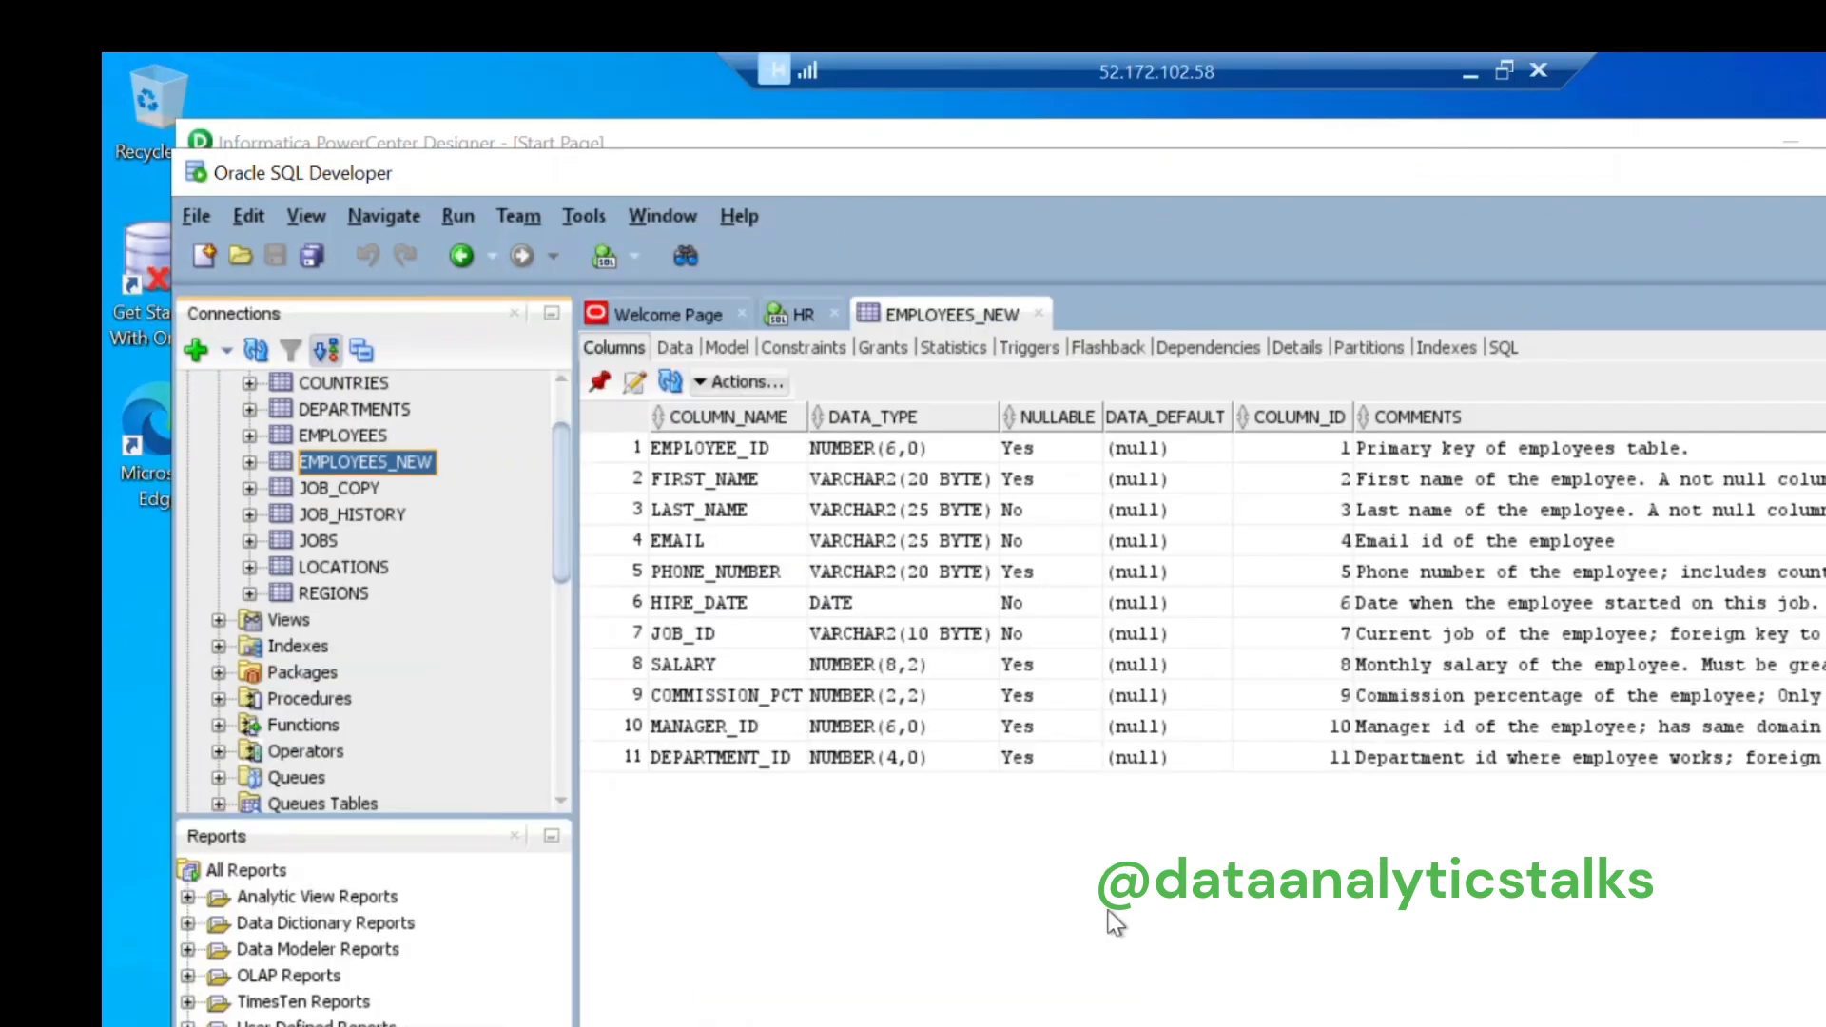
Step: Reopen the EMPLOYEES table's data rows and shift the SQL Developer window left
{"action": "left_click", "coordinate": [327, 438]}
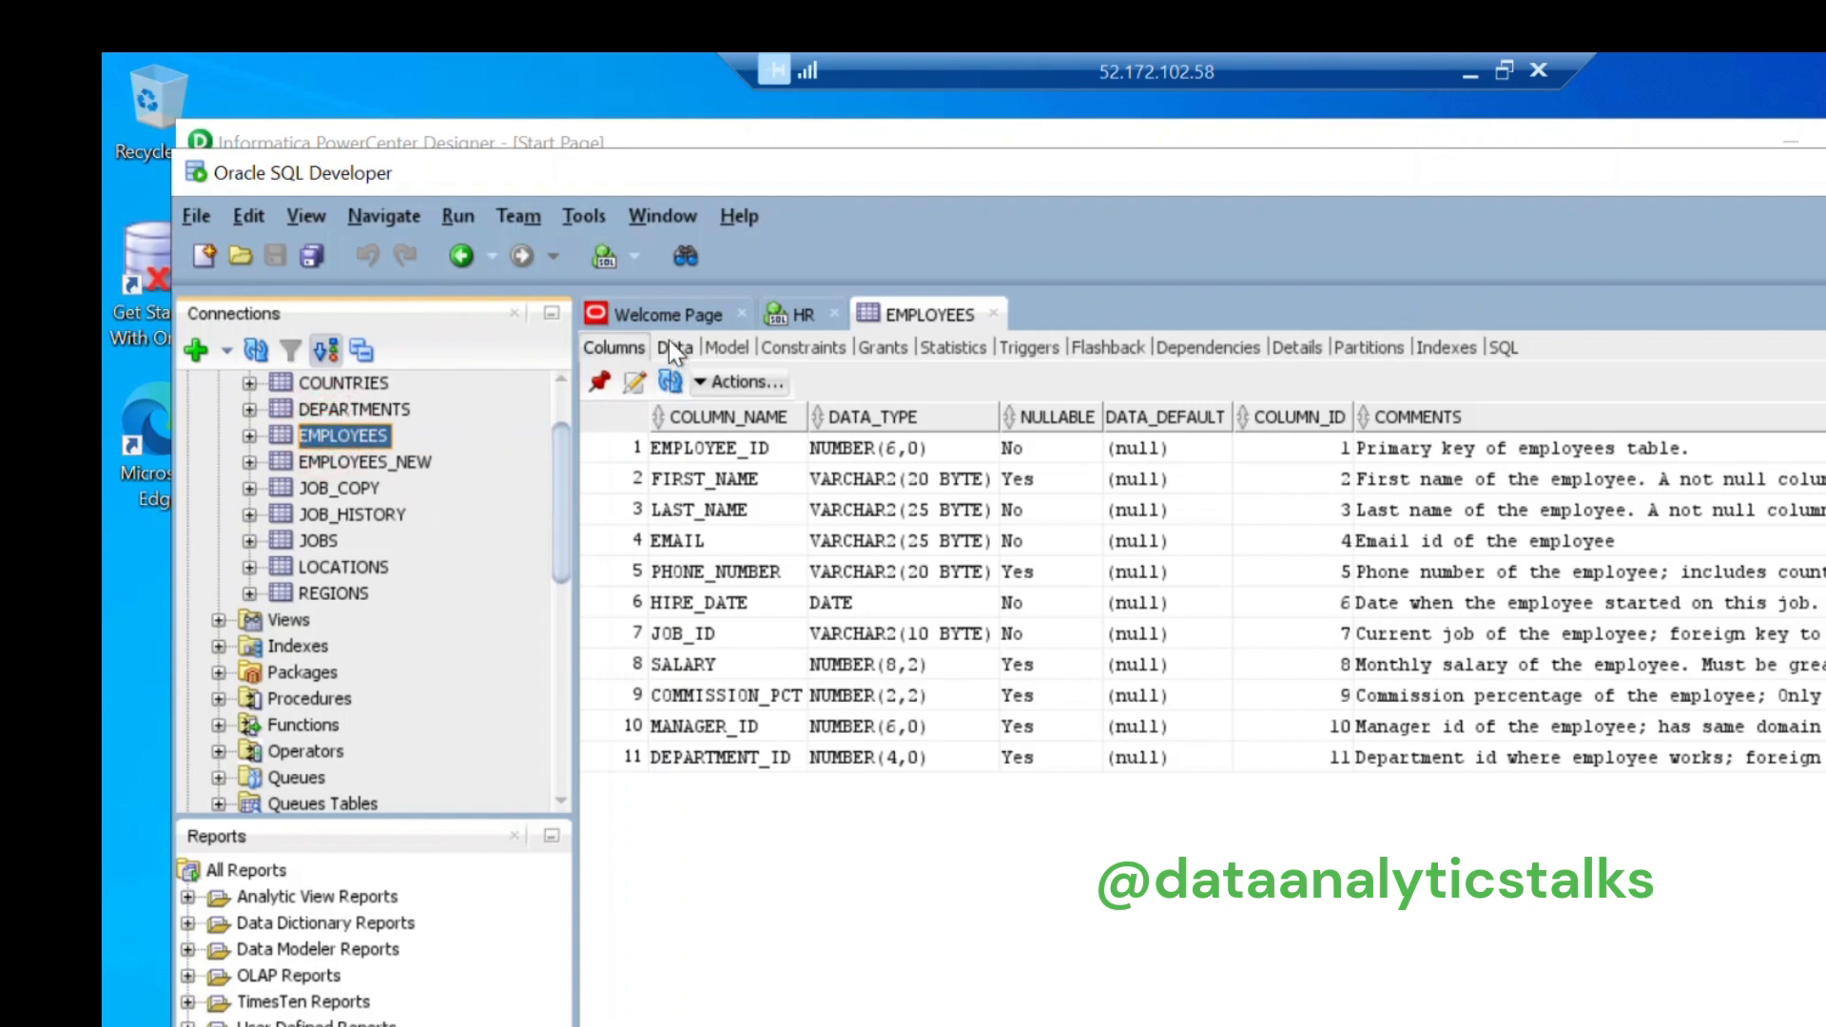
{"action": "left_click", "coordinate": [671, 347]}
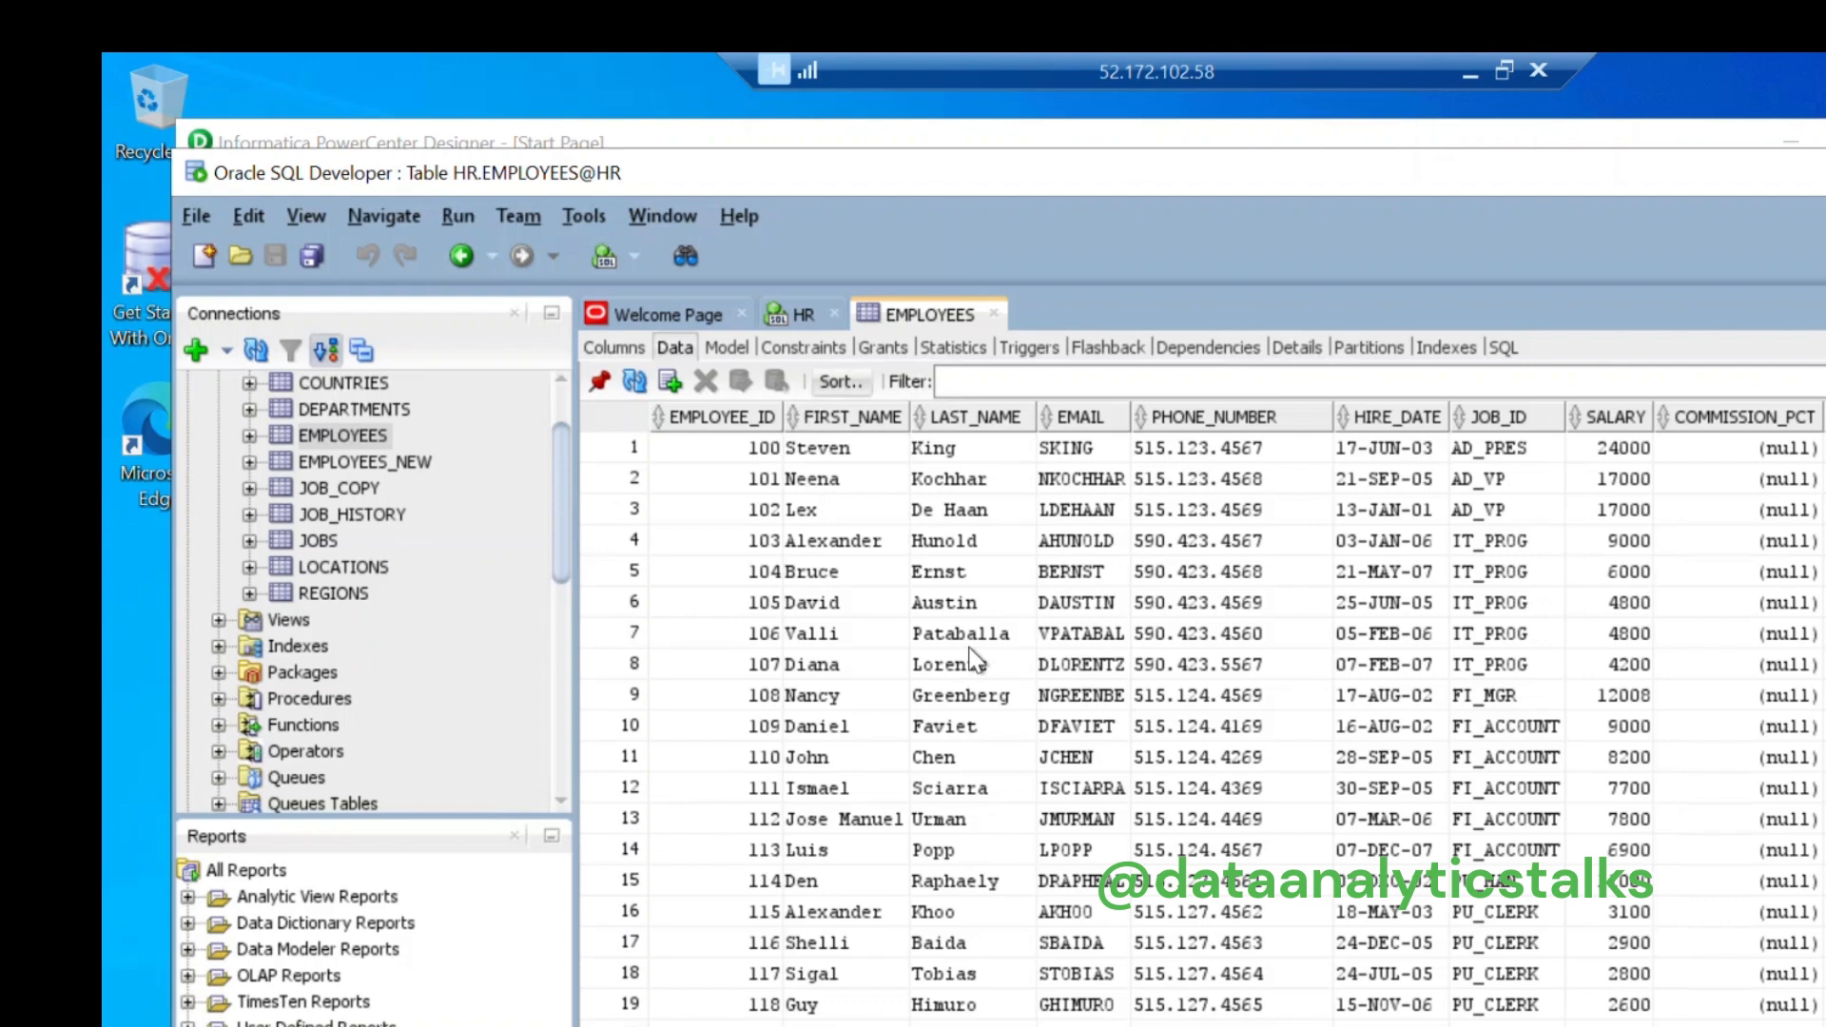
{"action": "mouse_move", "coordinate": [1212, 183]}
{"action": "left_mouse_down"}
{"action": "mouse_move", "coordinate": [1064, 167]}
{"action": "mouse_move", "coordinate": [1215, 178]}
{"action": "left_mouse_up"}
Step: Minimise SQL Developer and log in to repsrvc_informatica by entering the repository password
{"action": "left_click", "coordinate": [1825, 158]}
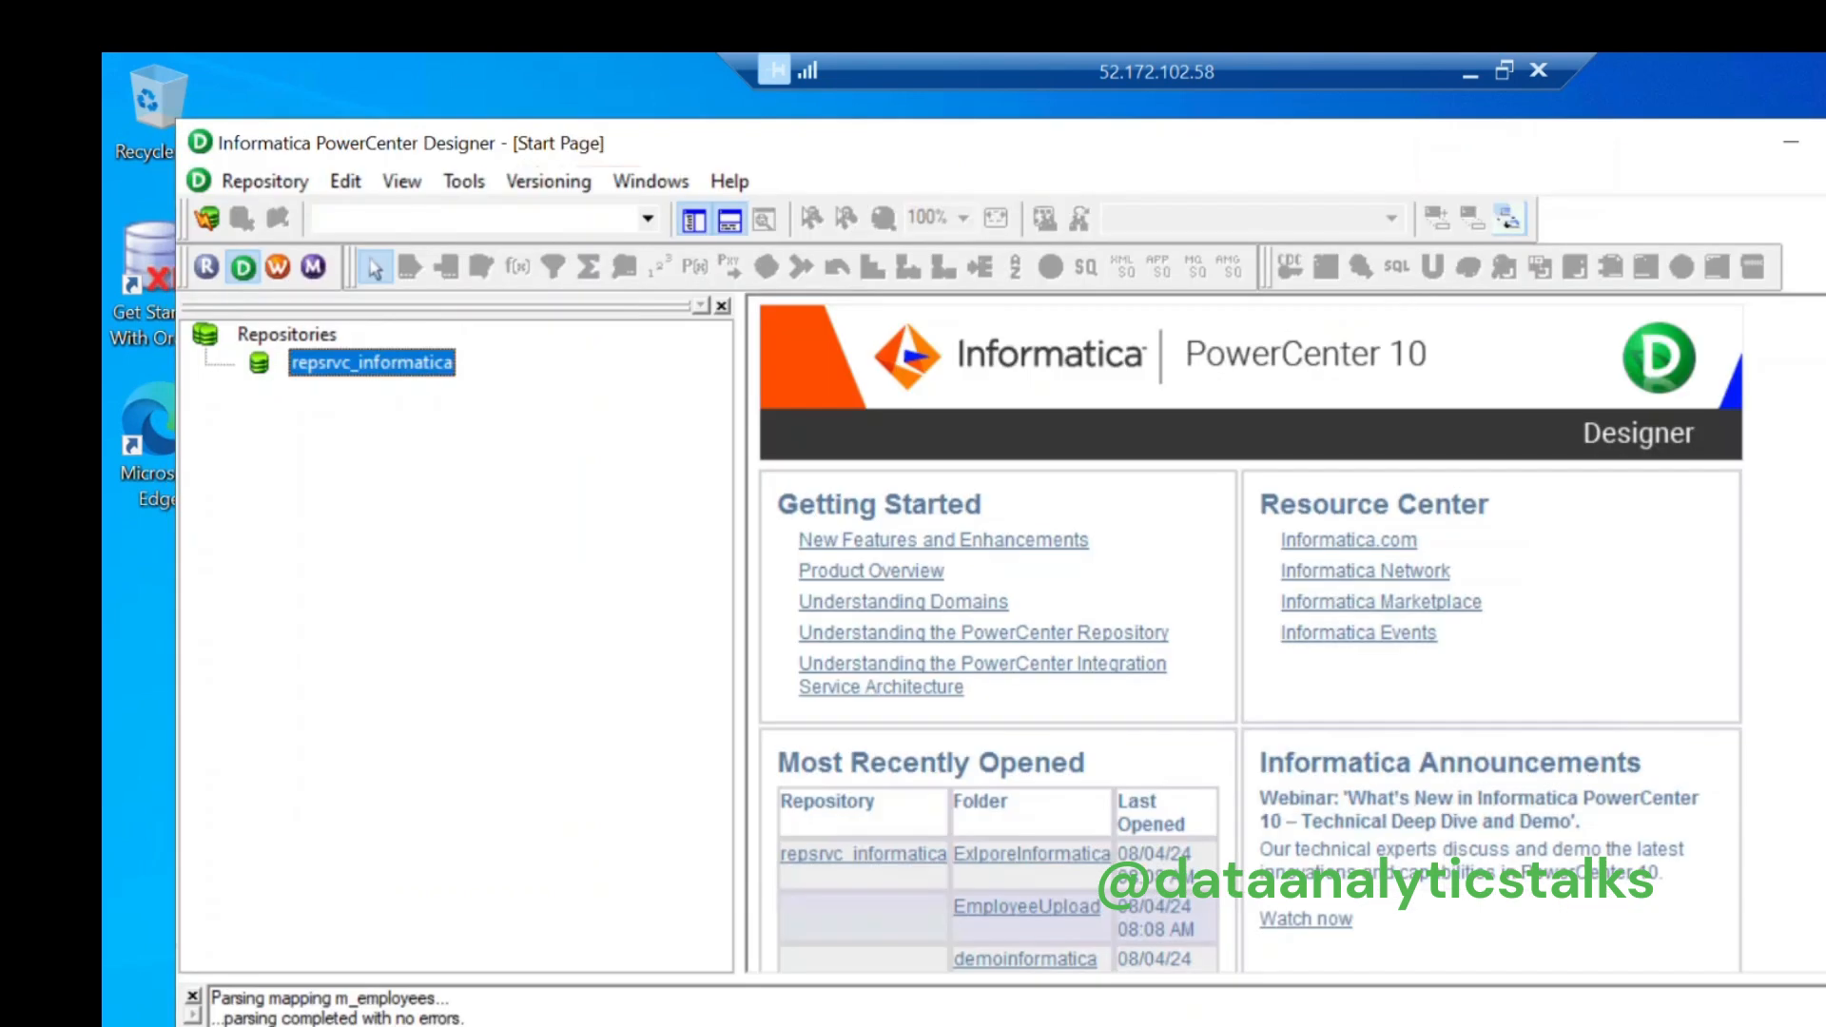
{"action": "right_click", "coordinate": [401, 367]}
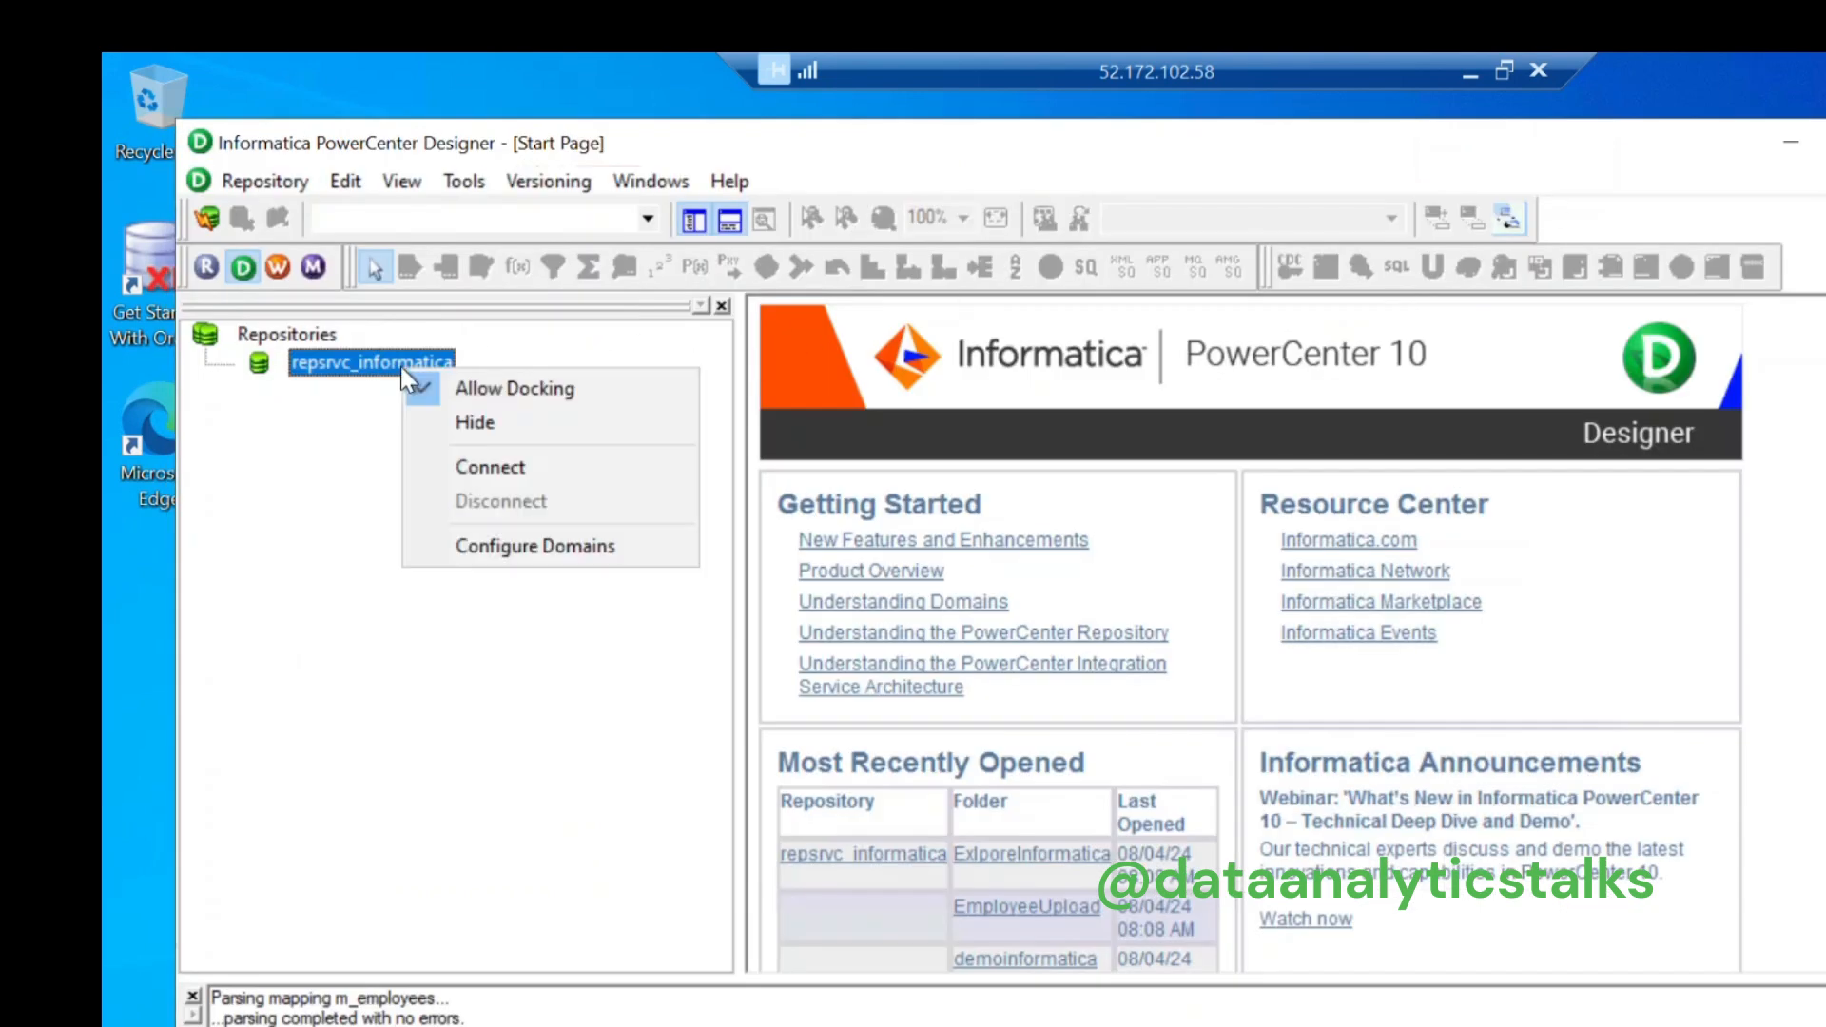
{"action": "left_click", "coordinate": [551, 464]}
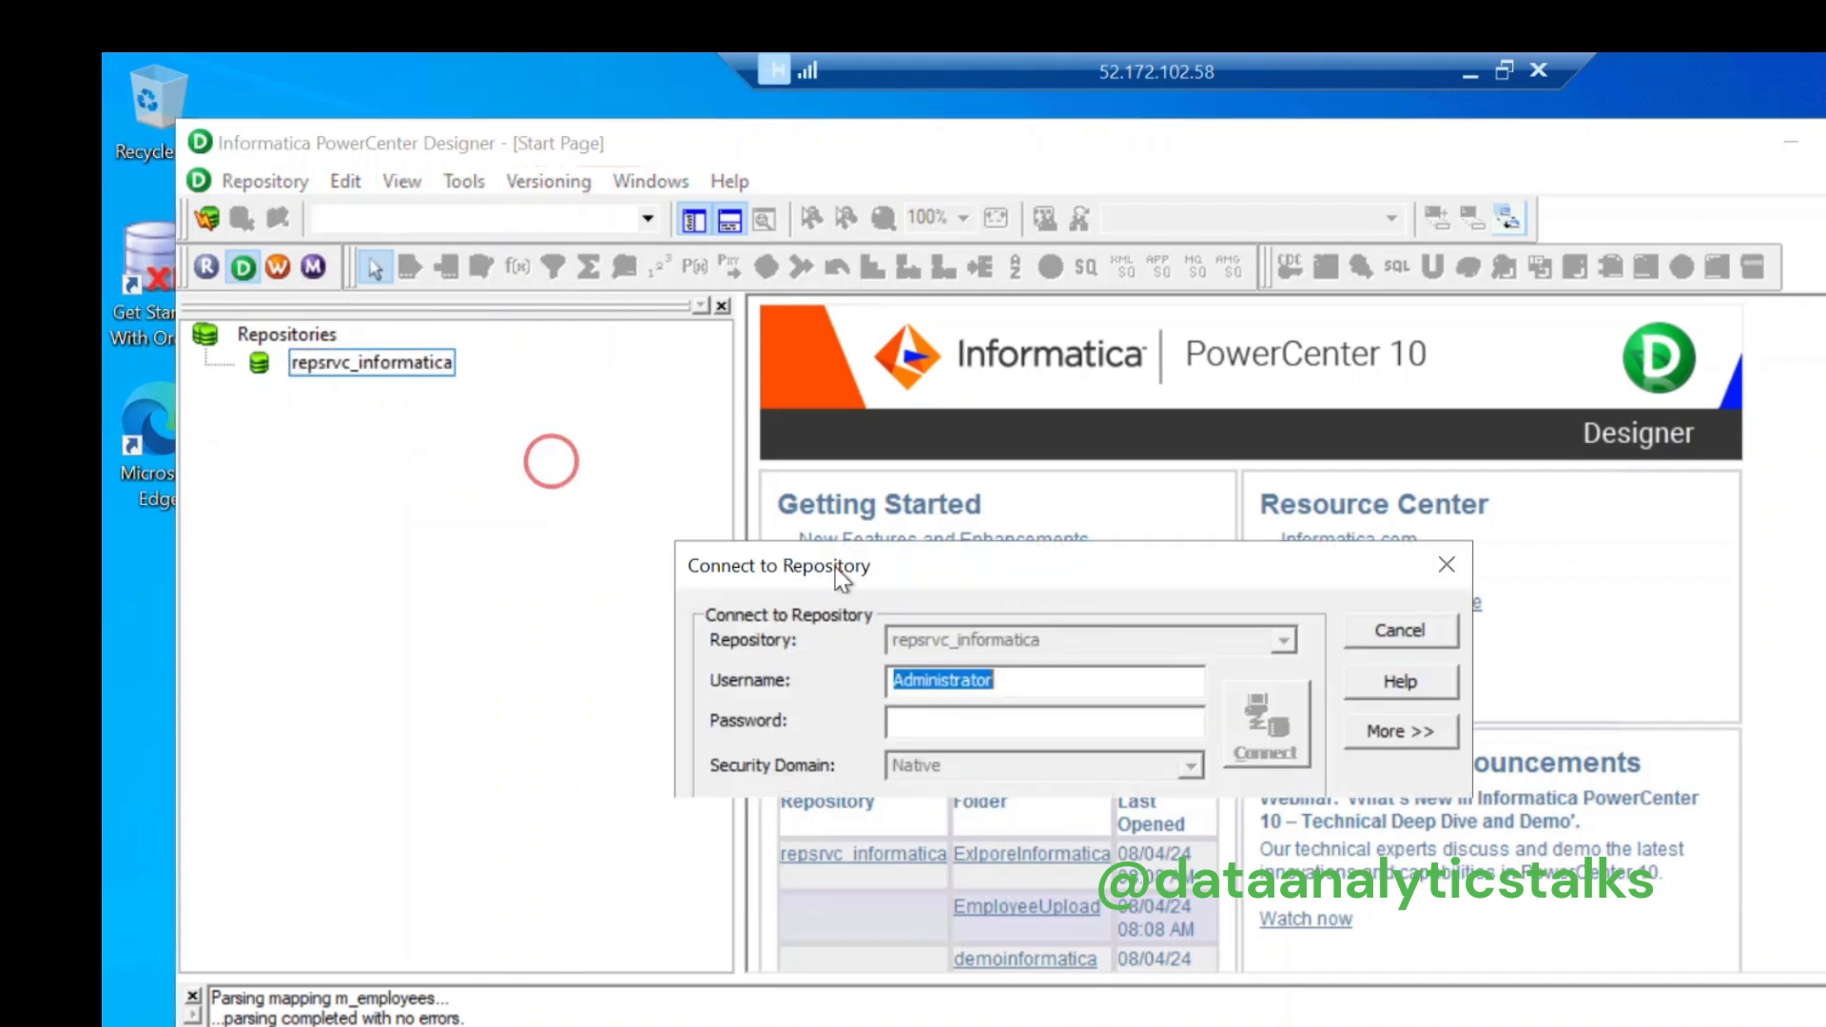
{"action": "left_click", "coordinate": [1029, 732]}
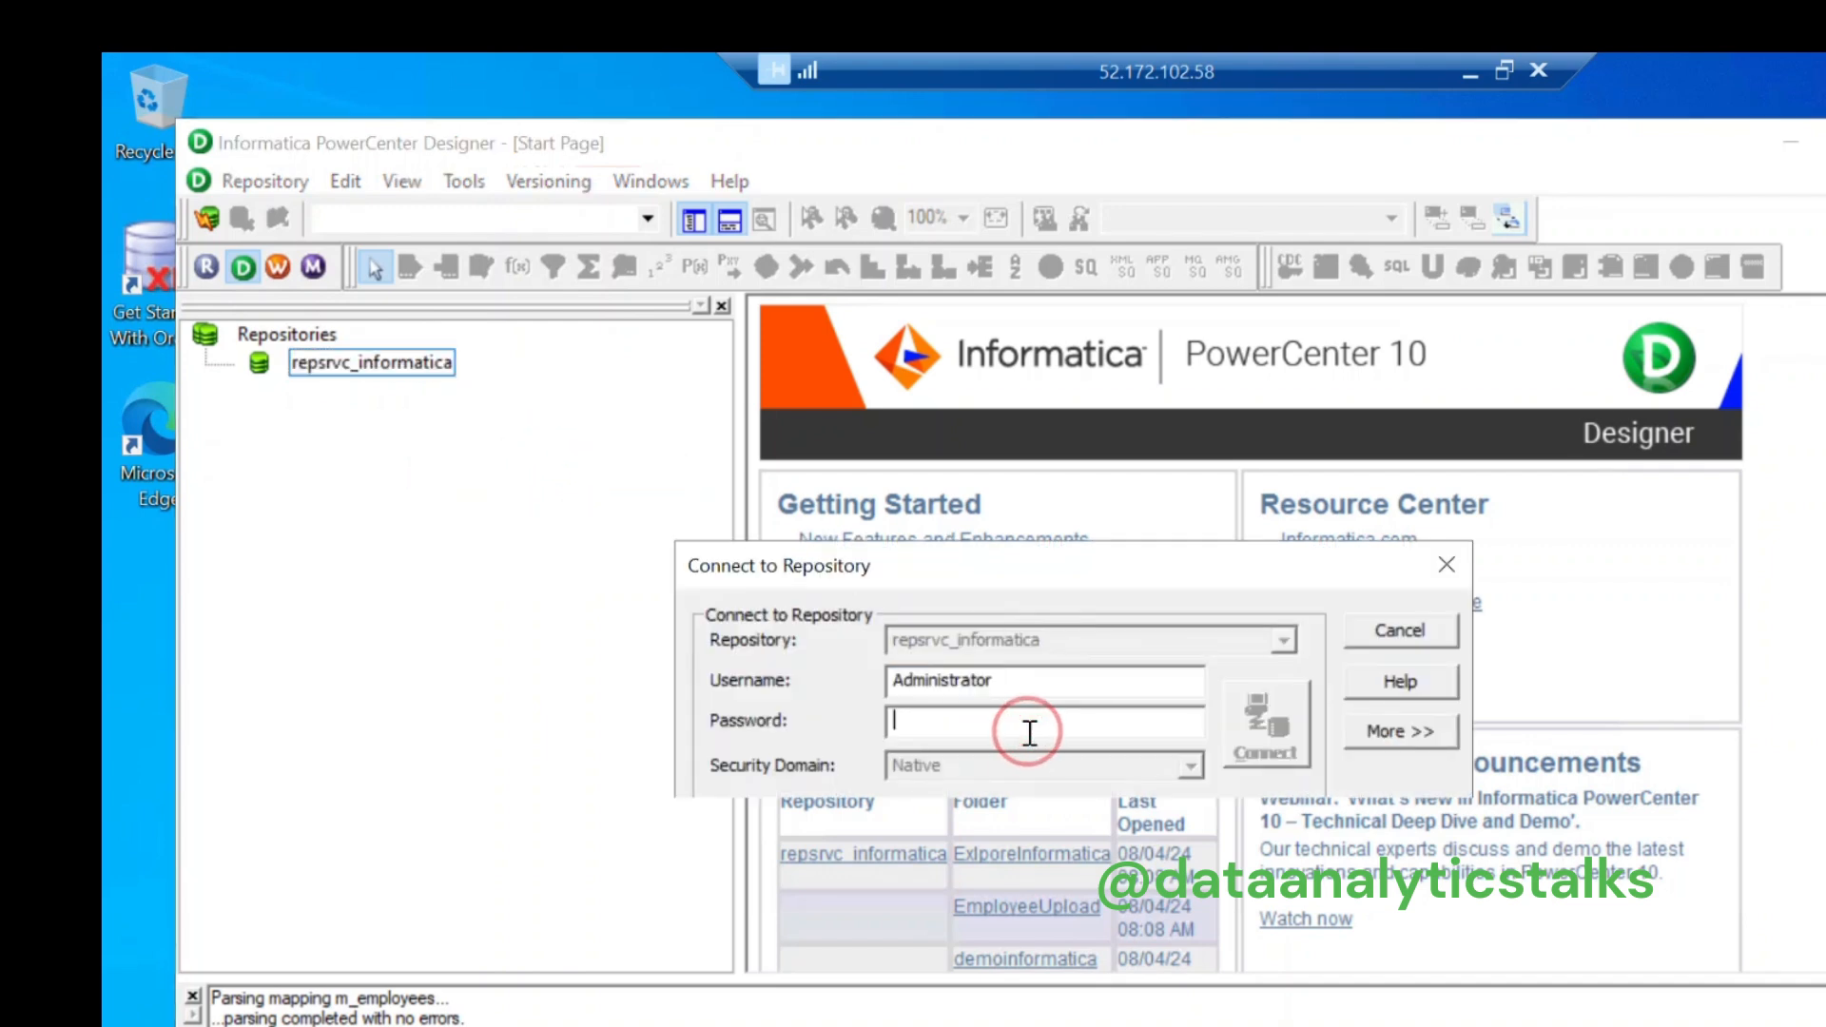
{"action": "type", "text": "admin"}
{"action": "type", "text": "*******"}
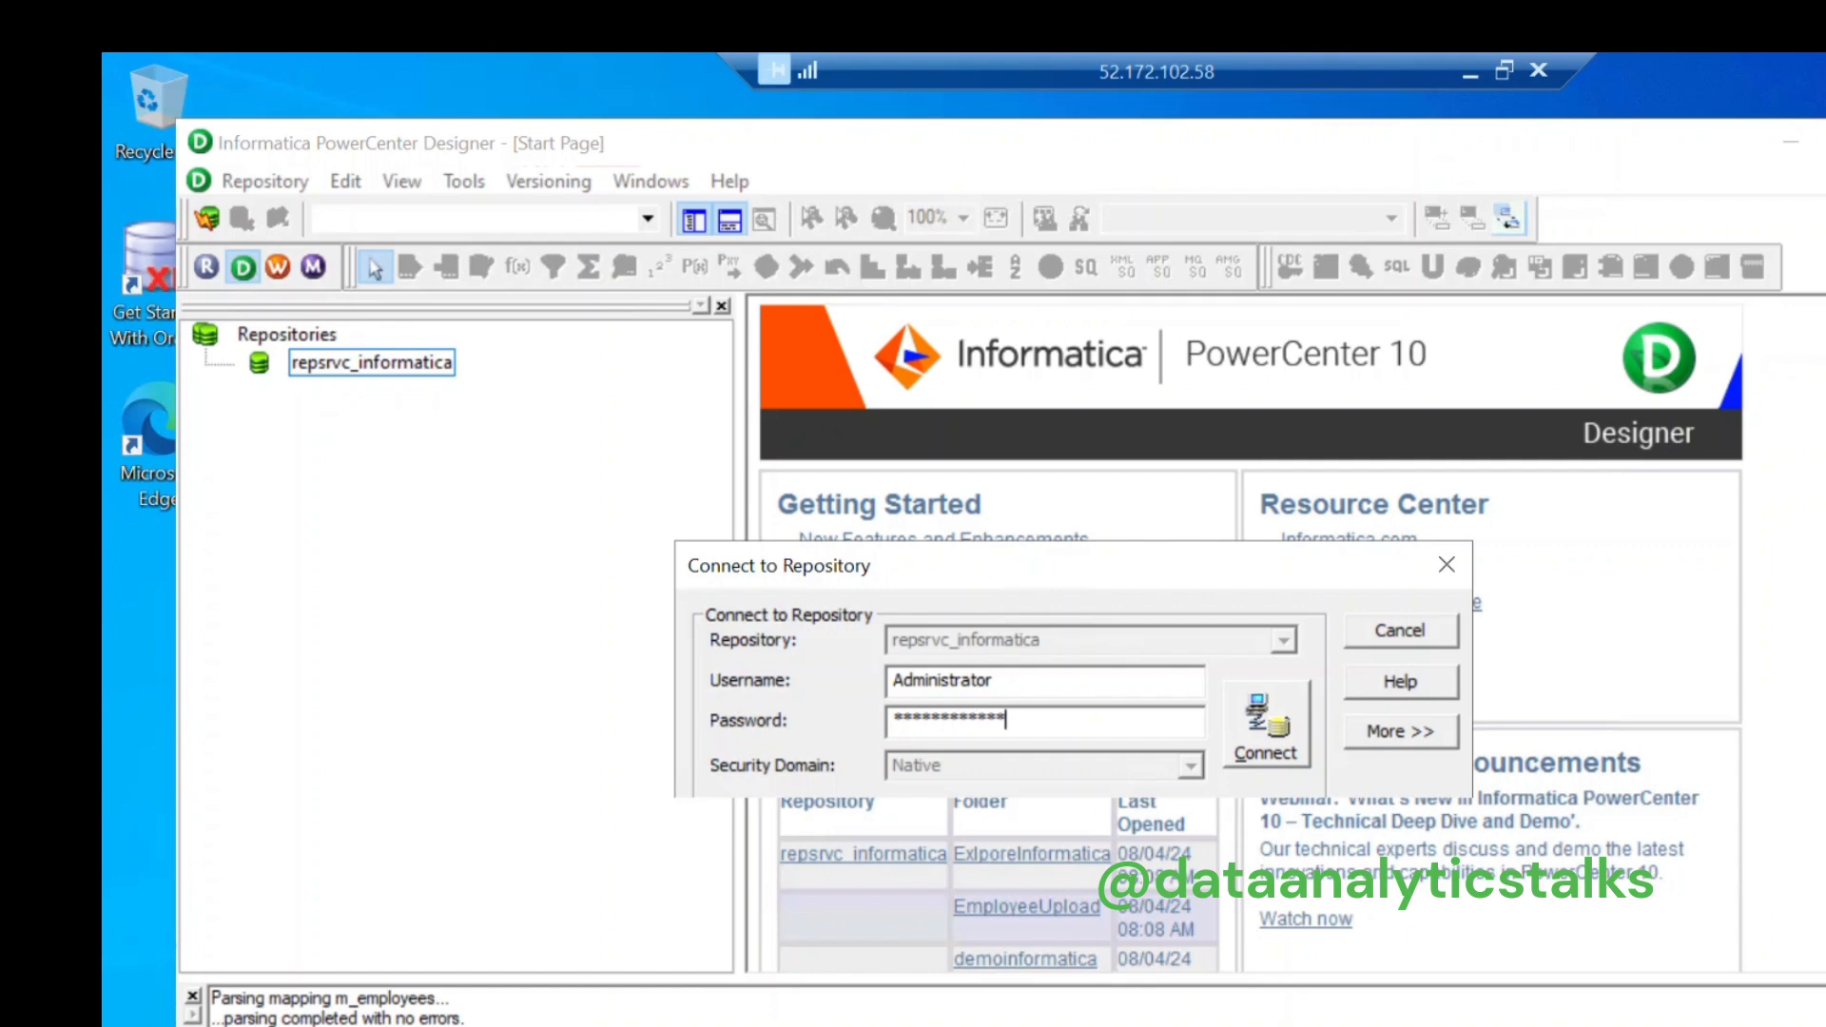
{"action": "left_click", "coordinate": [1280, 728]}
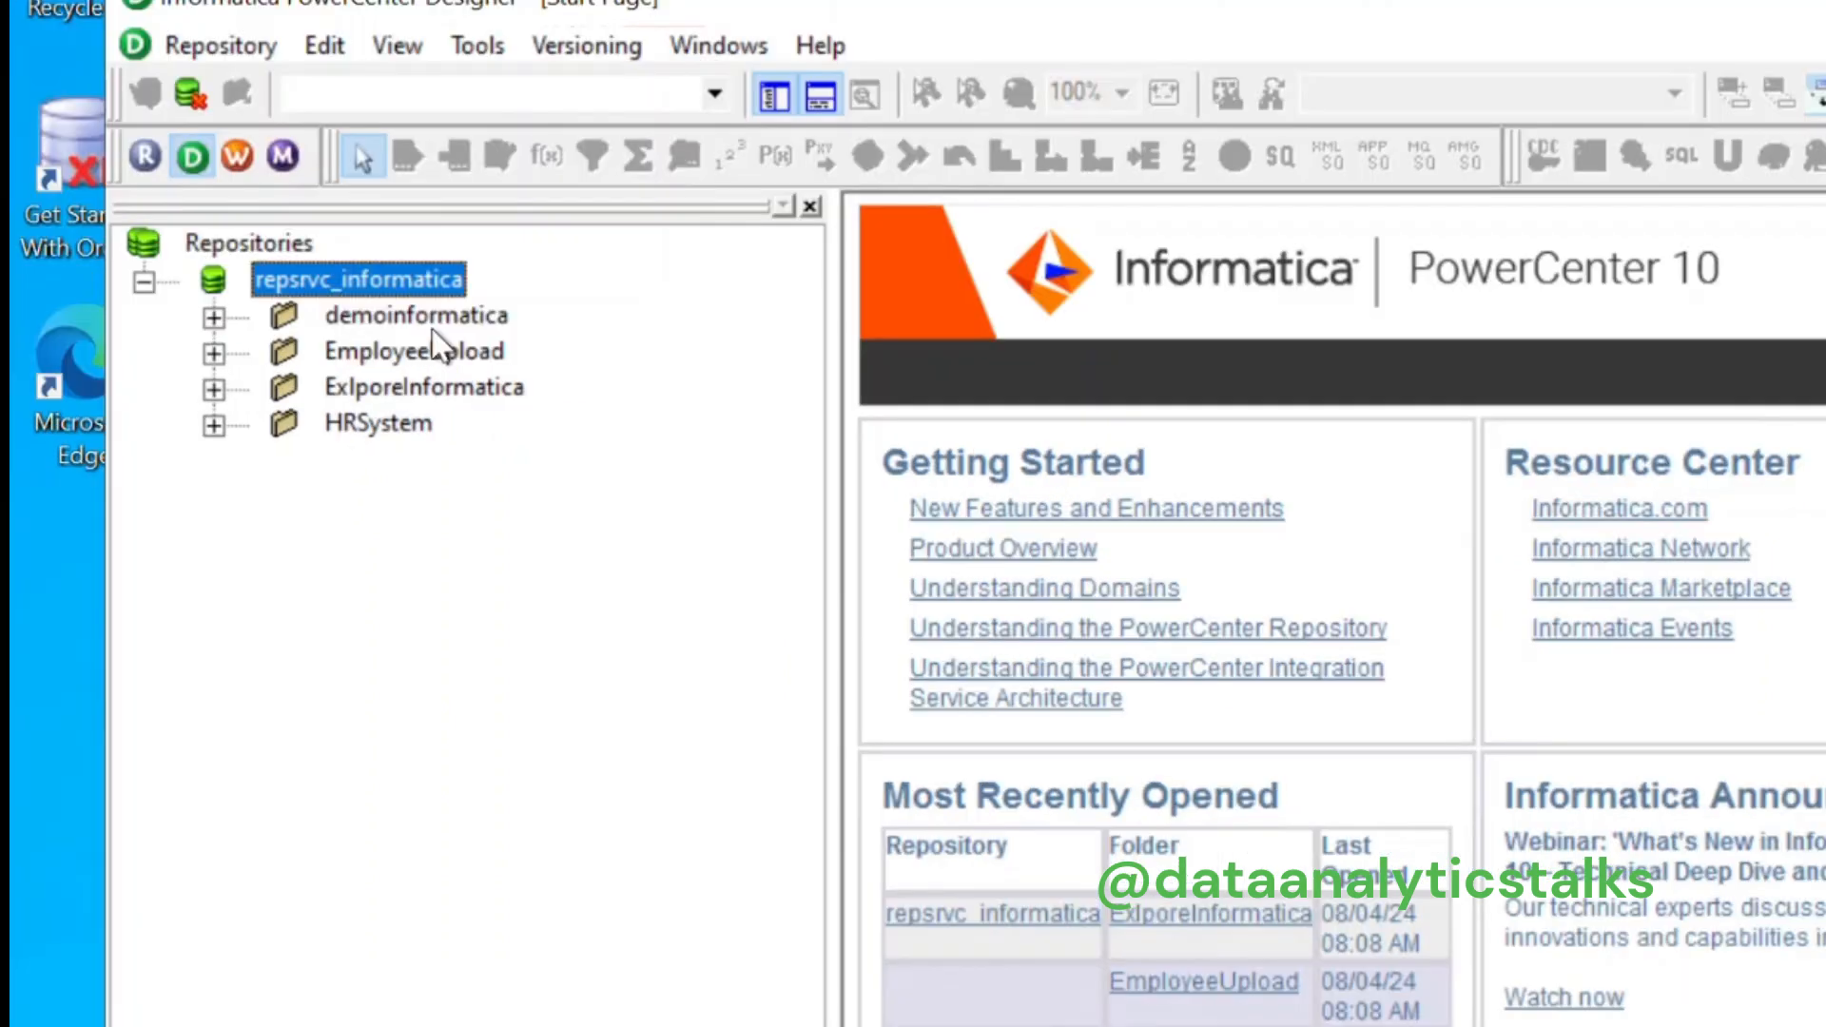
Step: Open the demoinformatica folder and launch Repository Manager from the toolbar
{"action": "left_click", "coordinate": [212, 319]}
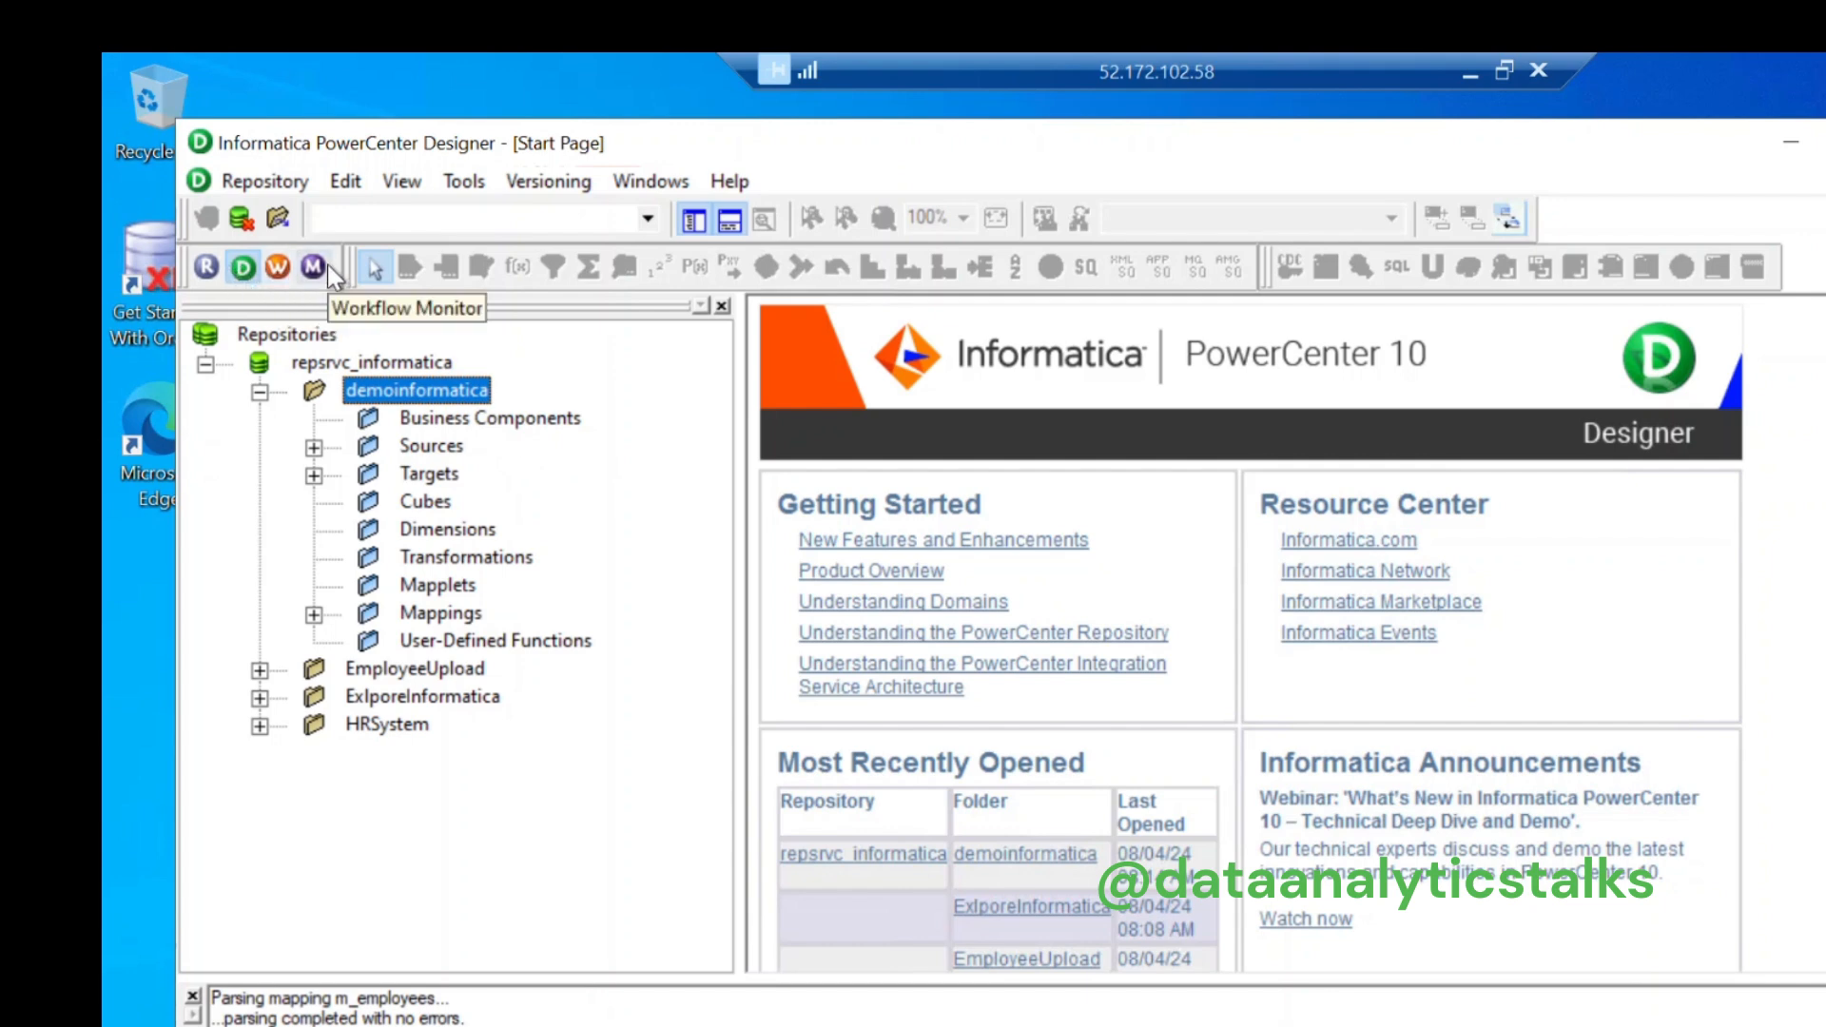
{"action": "left_click", "coordinate": [206, 266]}
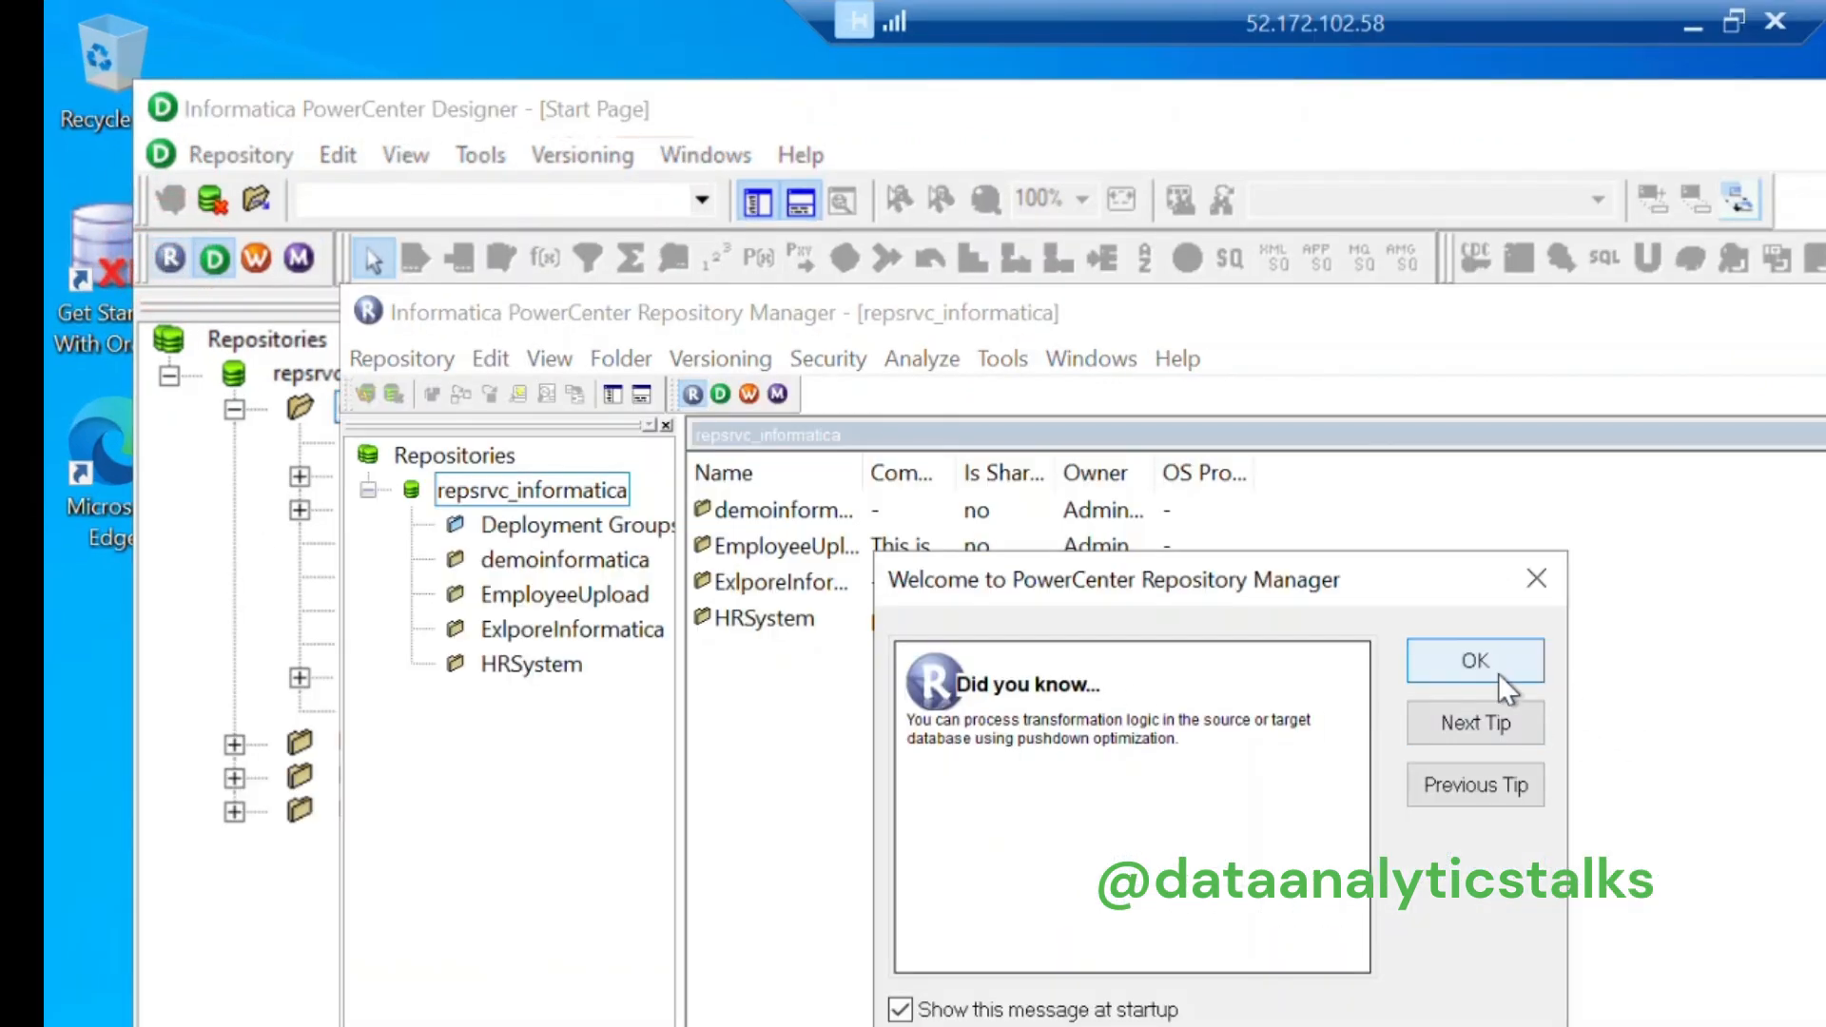
Step: Dismiss the welcome message and start a new folder named Informatica_Session1
{"action": "left_click", "coordinate": [1497, 675]}
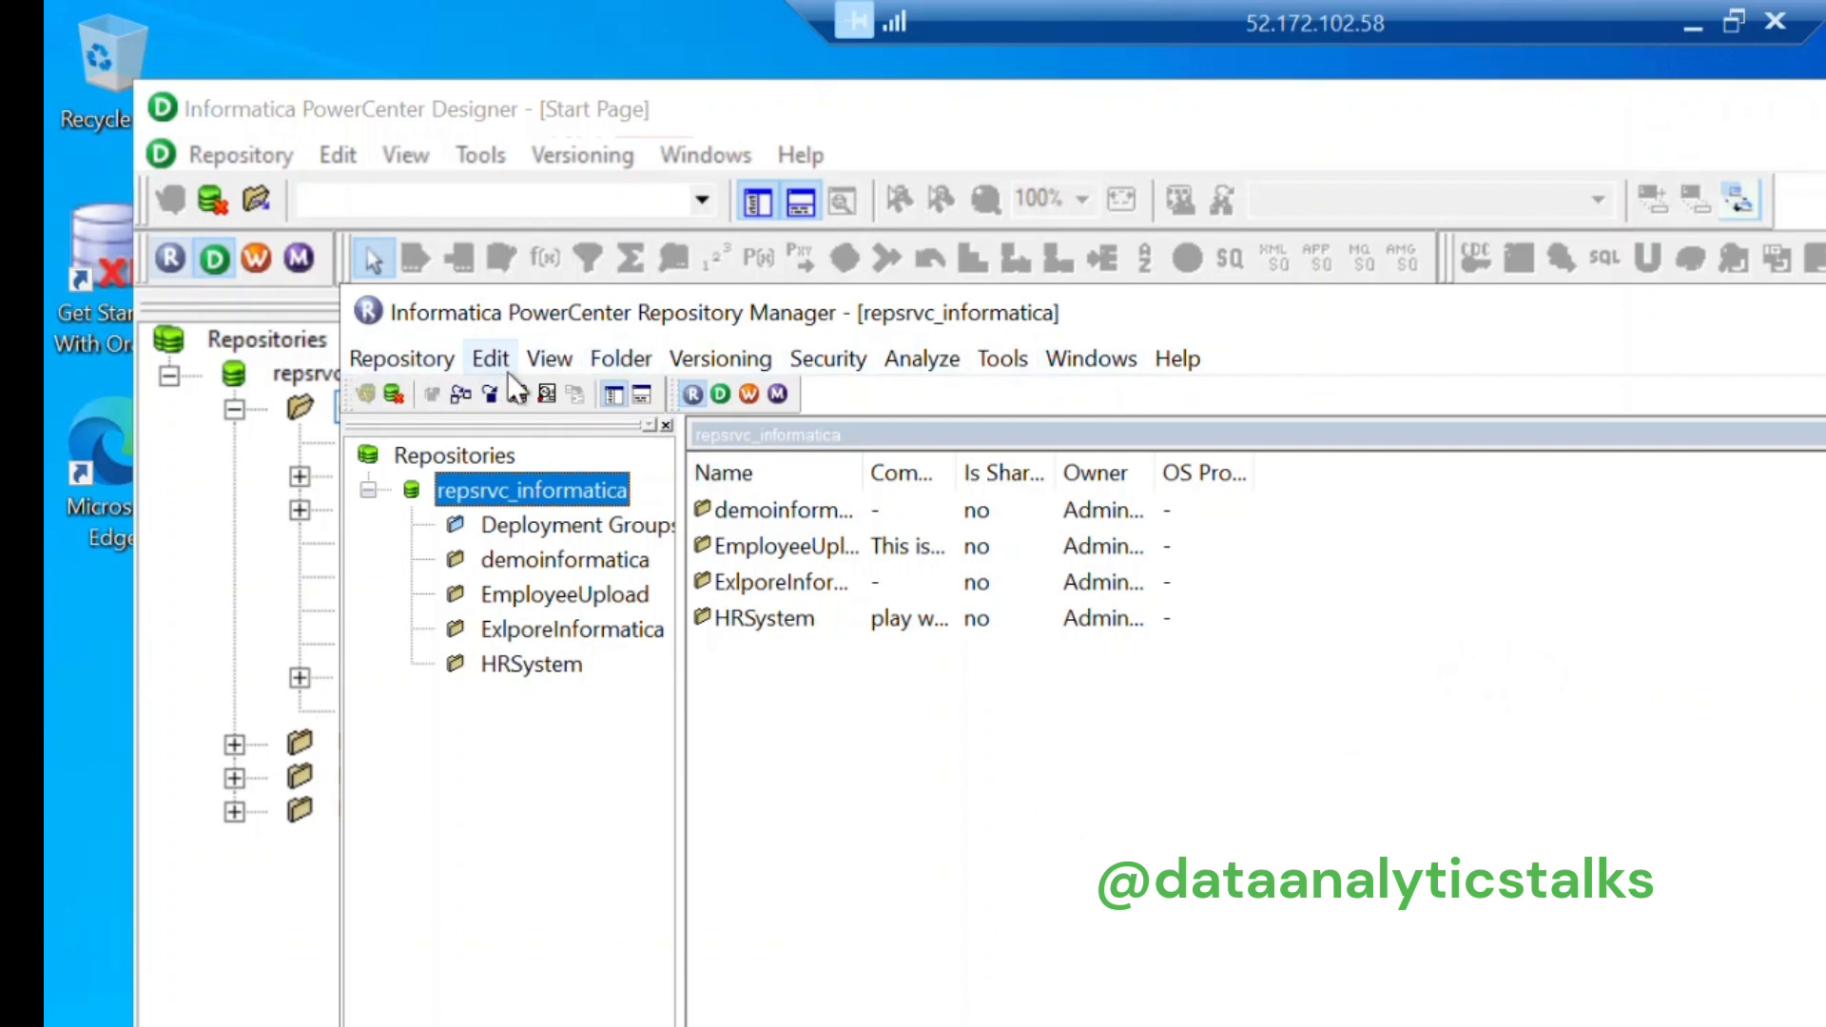
{"action": "left_click", "coordinate": [607, 353]}
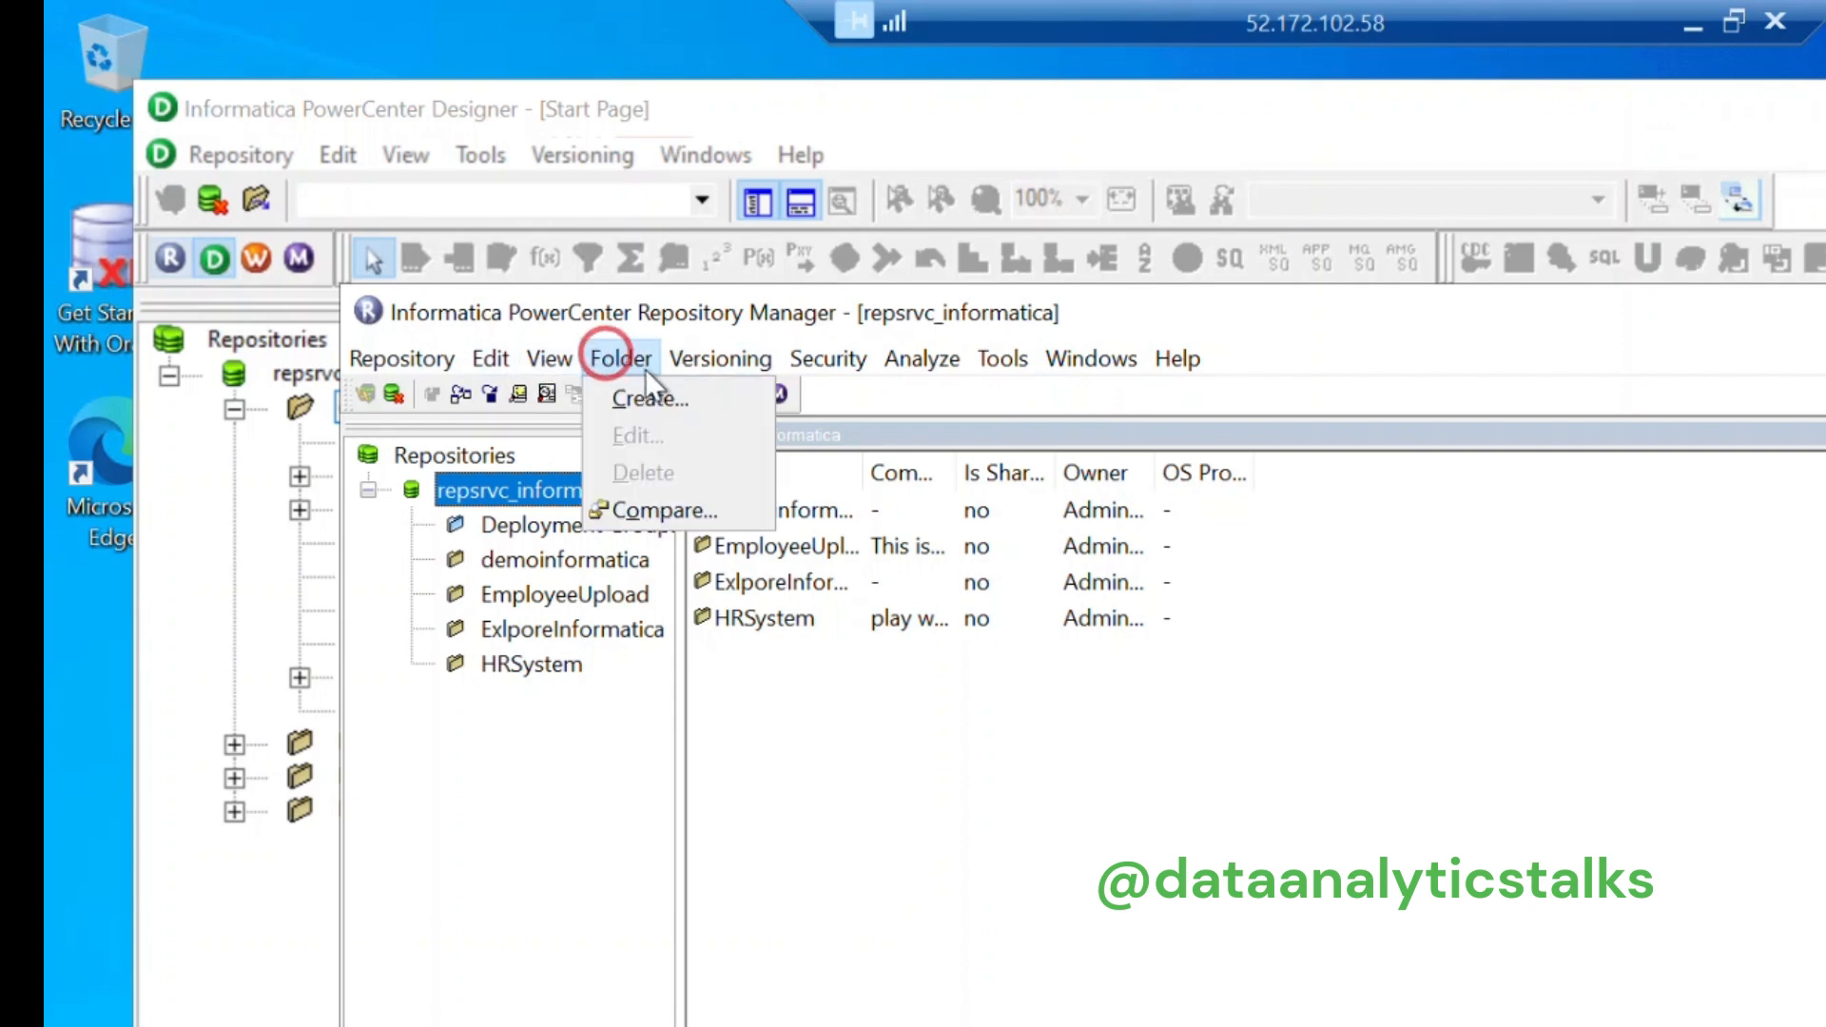
{"action": "left_click", "coordinate": [660, 397]}
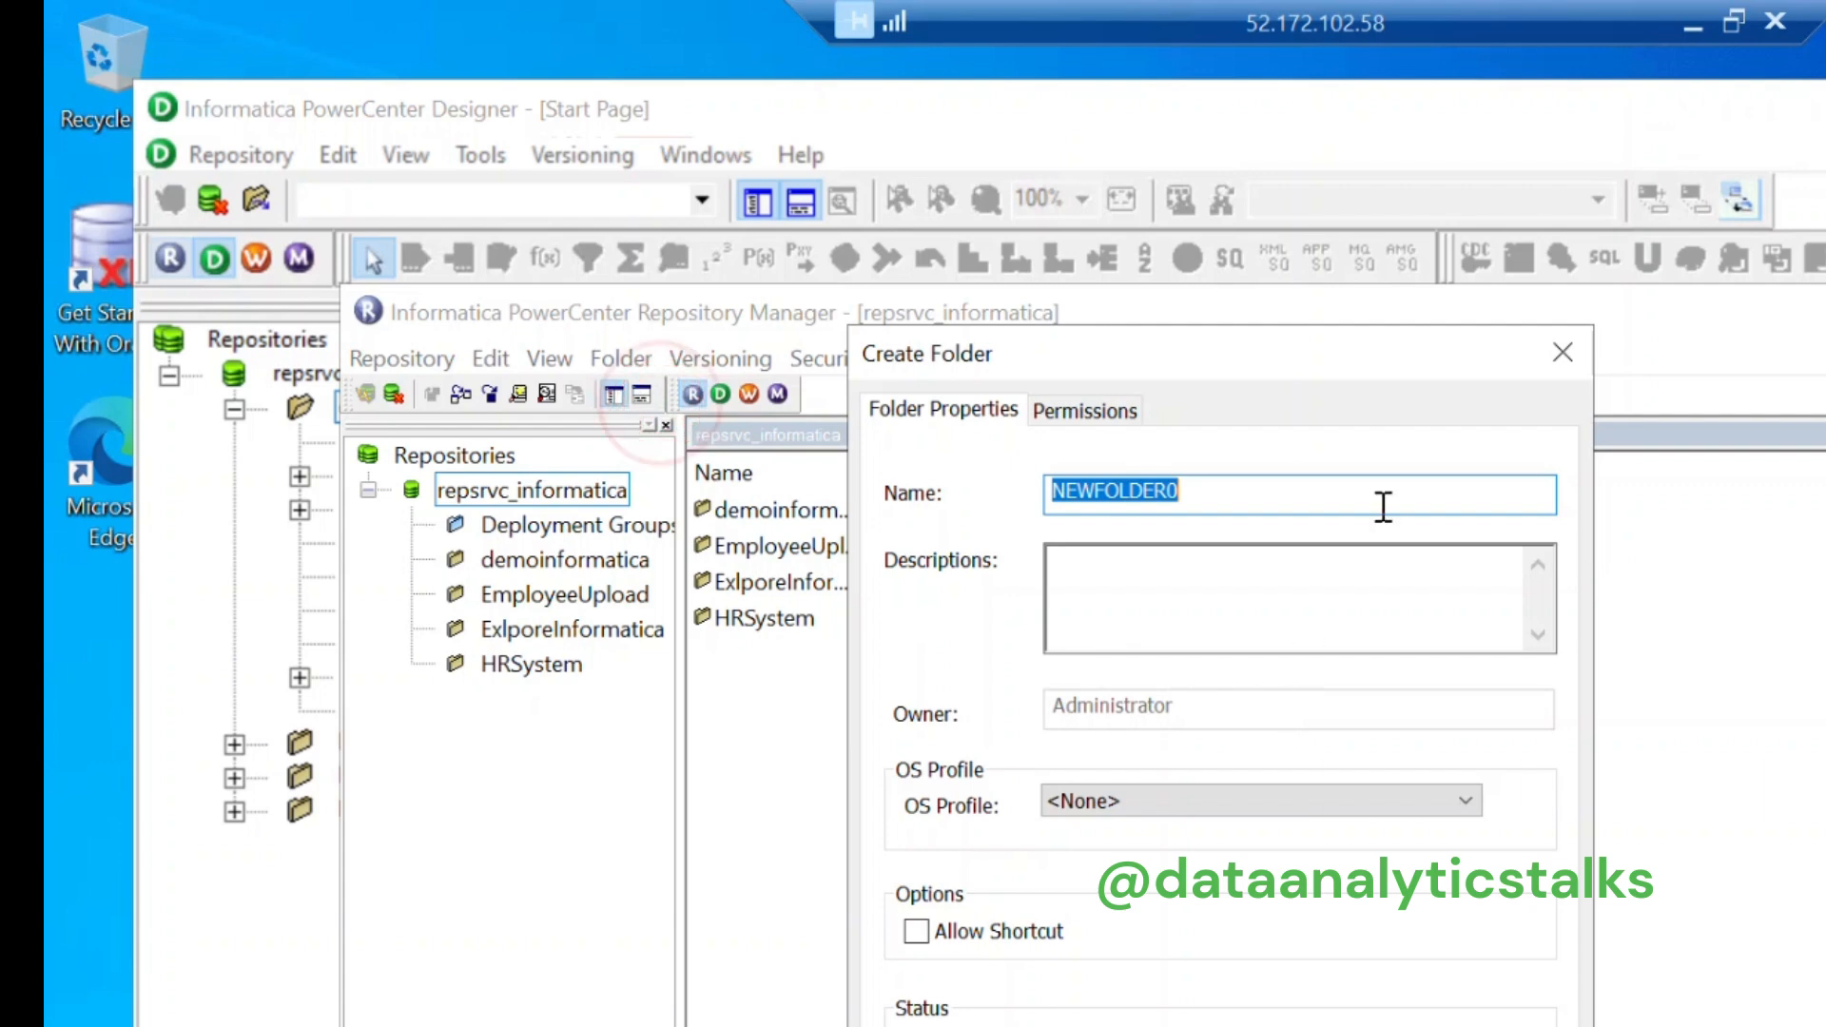
{"action": "type", "text": "Infor"}
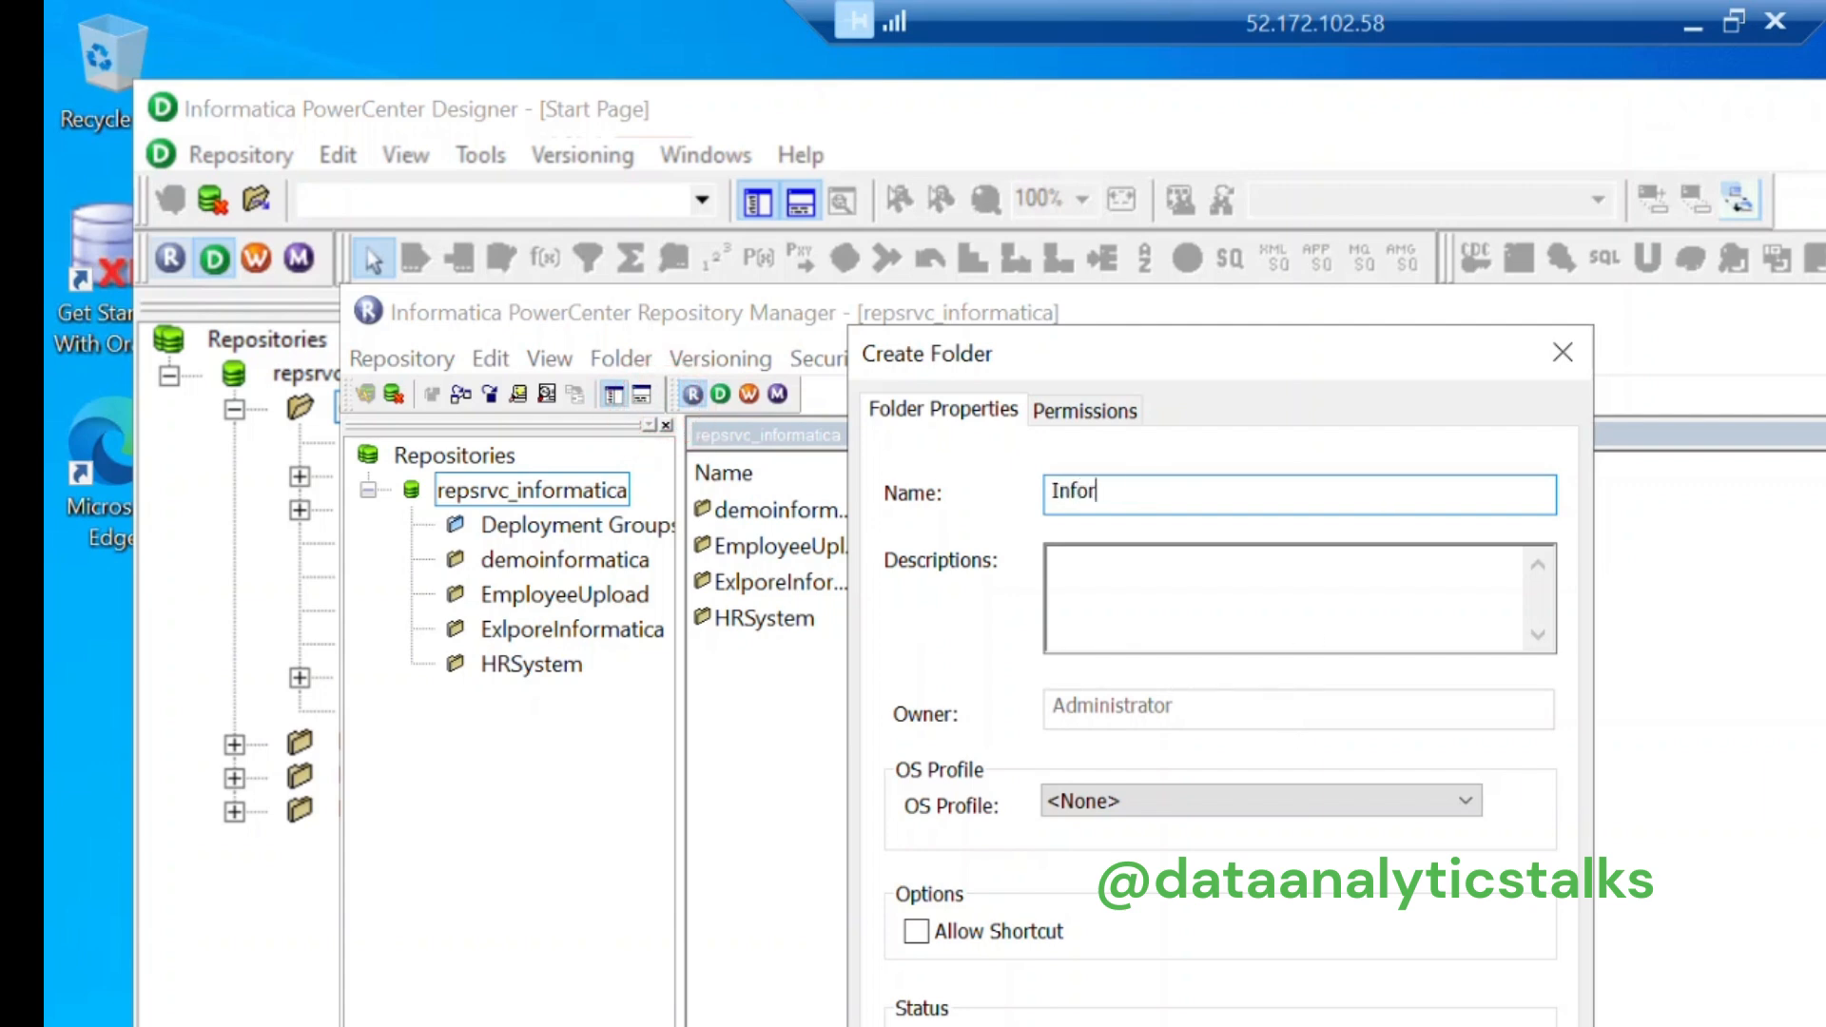
{"action": "type", "text": "matica_Session1"}
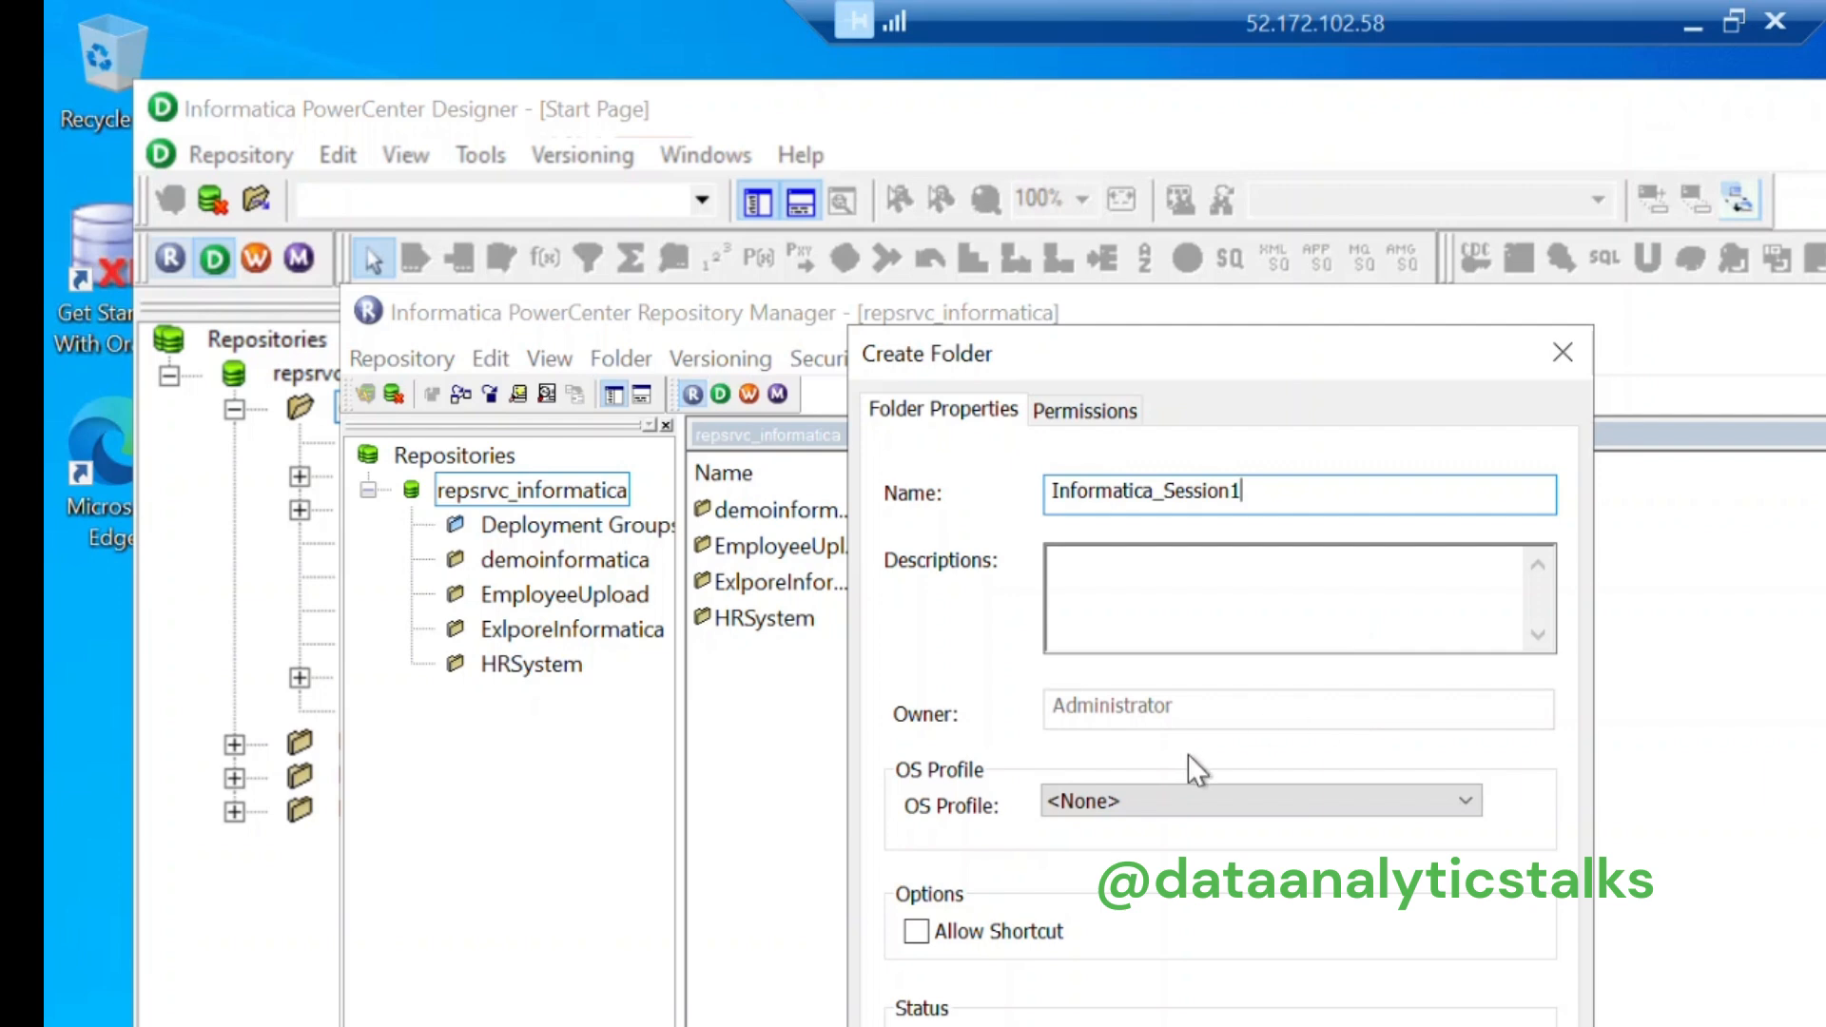
Step: Describe it as 'This is our first session in informatica', create it, and close Repository Manager
{"action": "left_click", "coordinate": [1211, 596]}
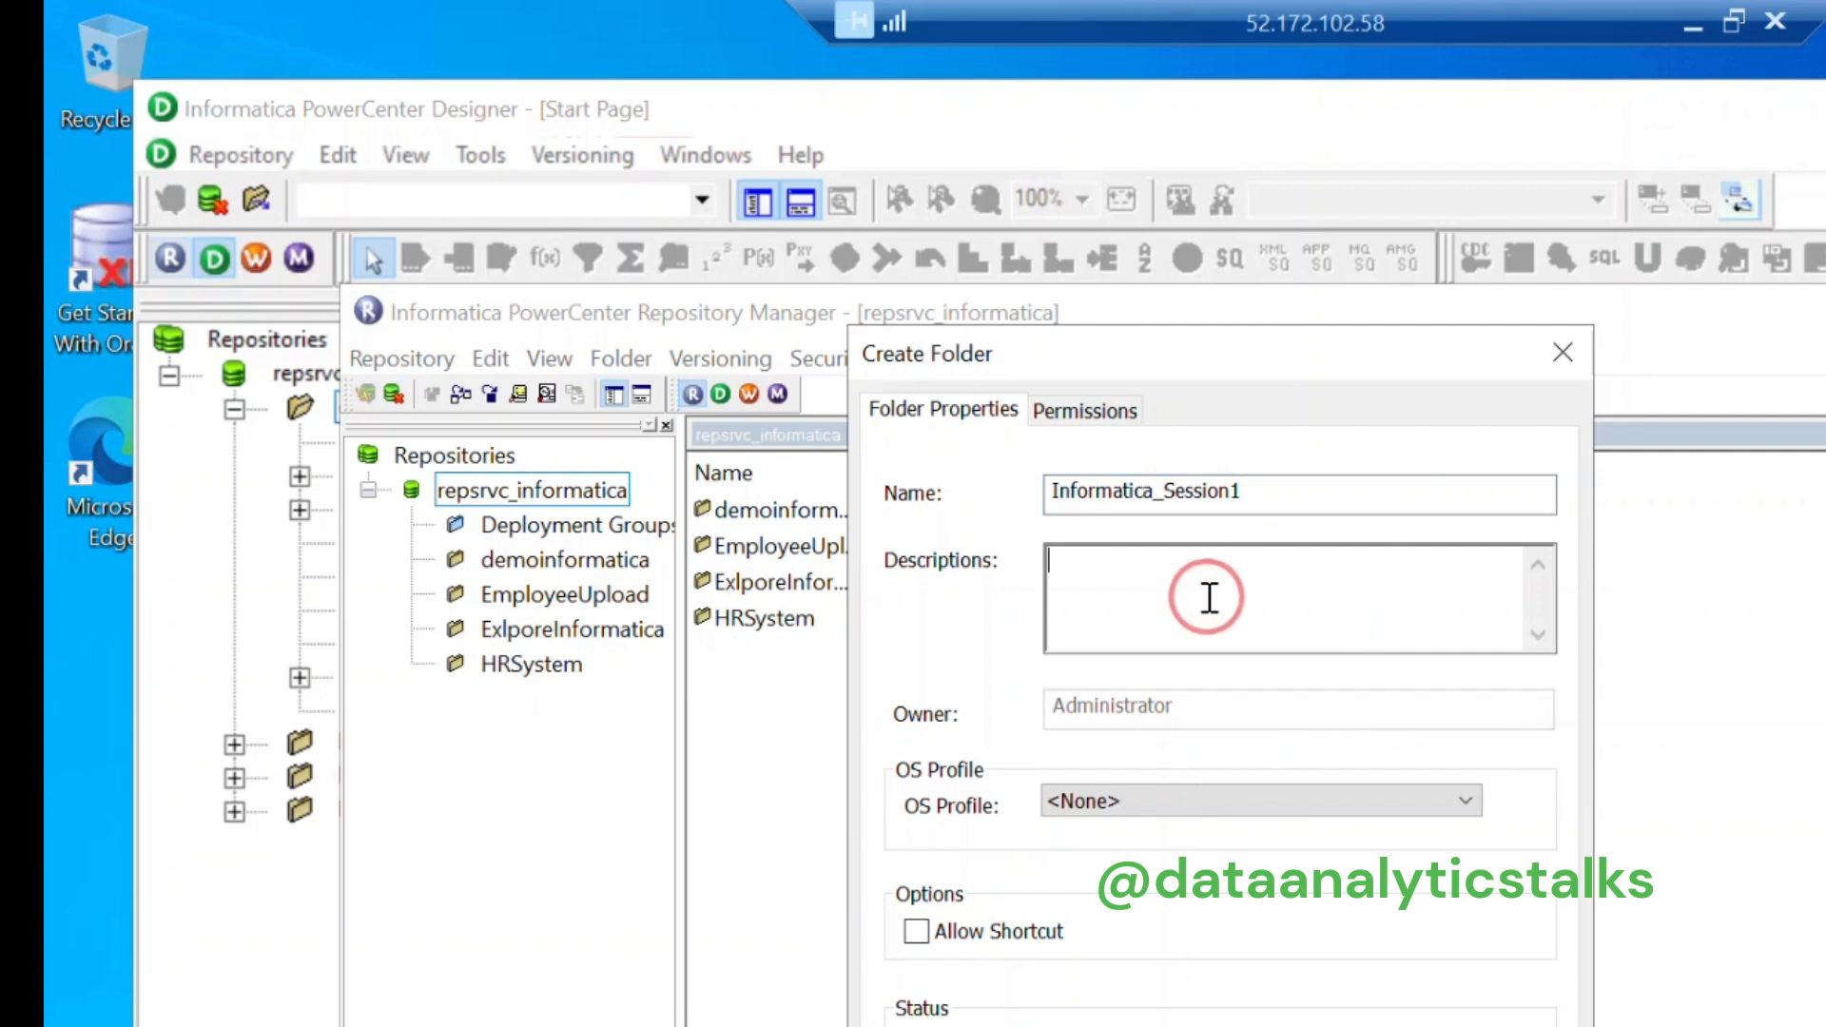
{"action": "type", "text": "This is our fist"}
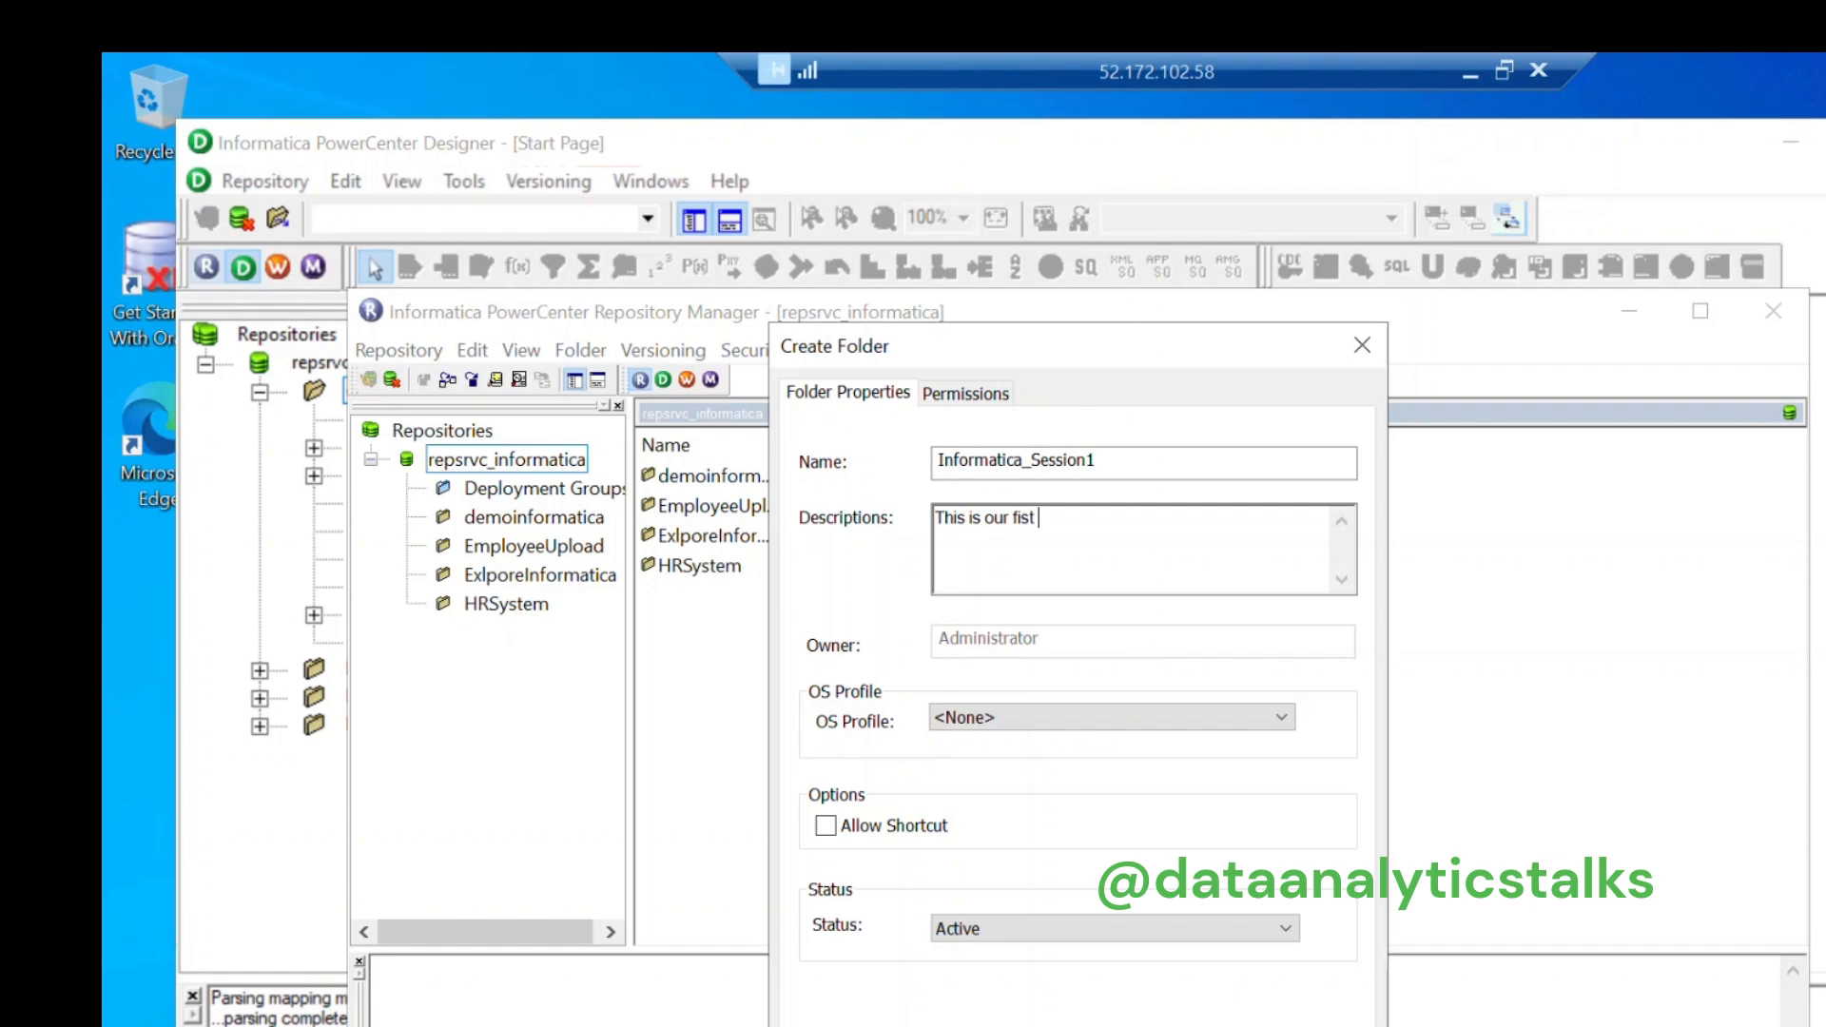
{"action": "key", "text": "BackSpace"}
{"action": "key", "text": "BackSpace"}
{"action": "key", "text": "BackSpace"}
{"action": "type", "text": "rst serss"}
{"action": "key", "text": "BackSpace"}
{"action": "key", "text": "BackSpace"}
{"action": "key", "text": "BackSpace"}
{"action": "type", "text": "ssion in informatica"}
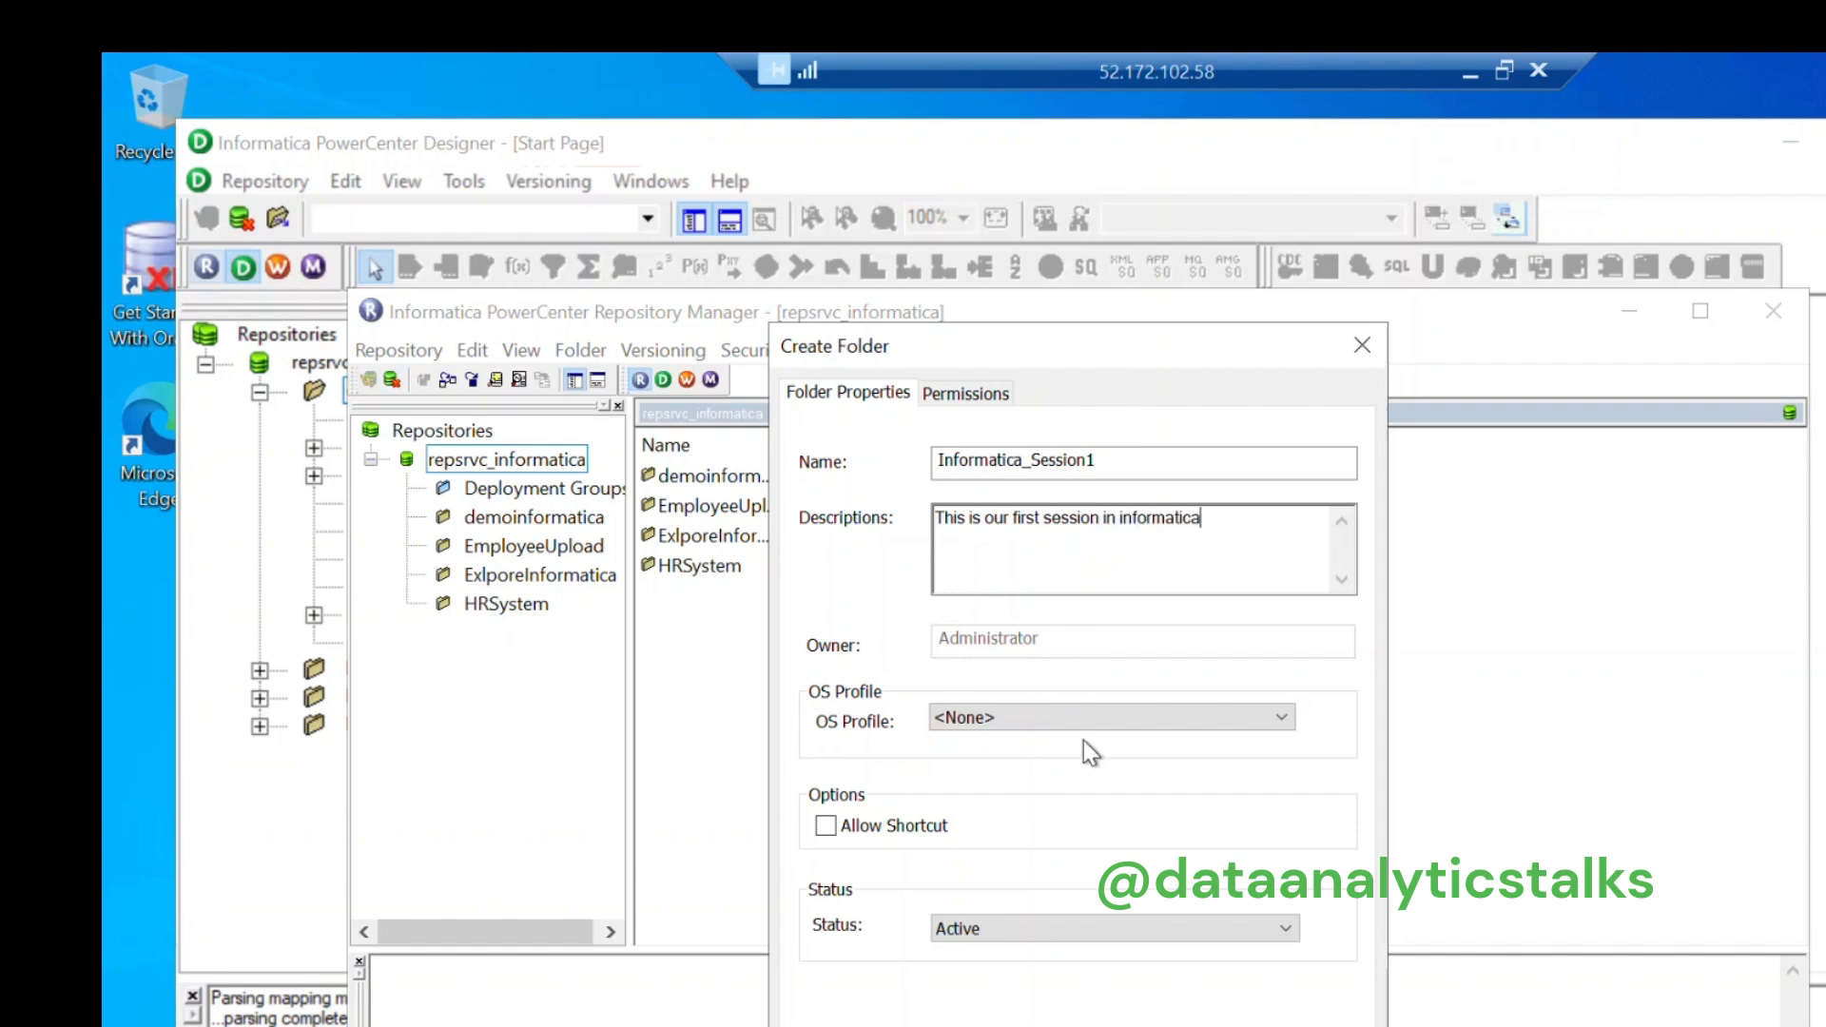
{"action": "left_click", "coordinate": [1057, 1025]}
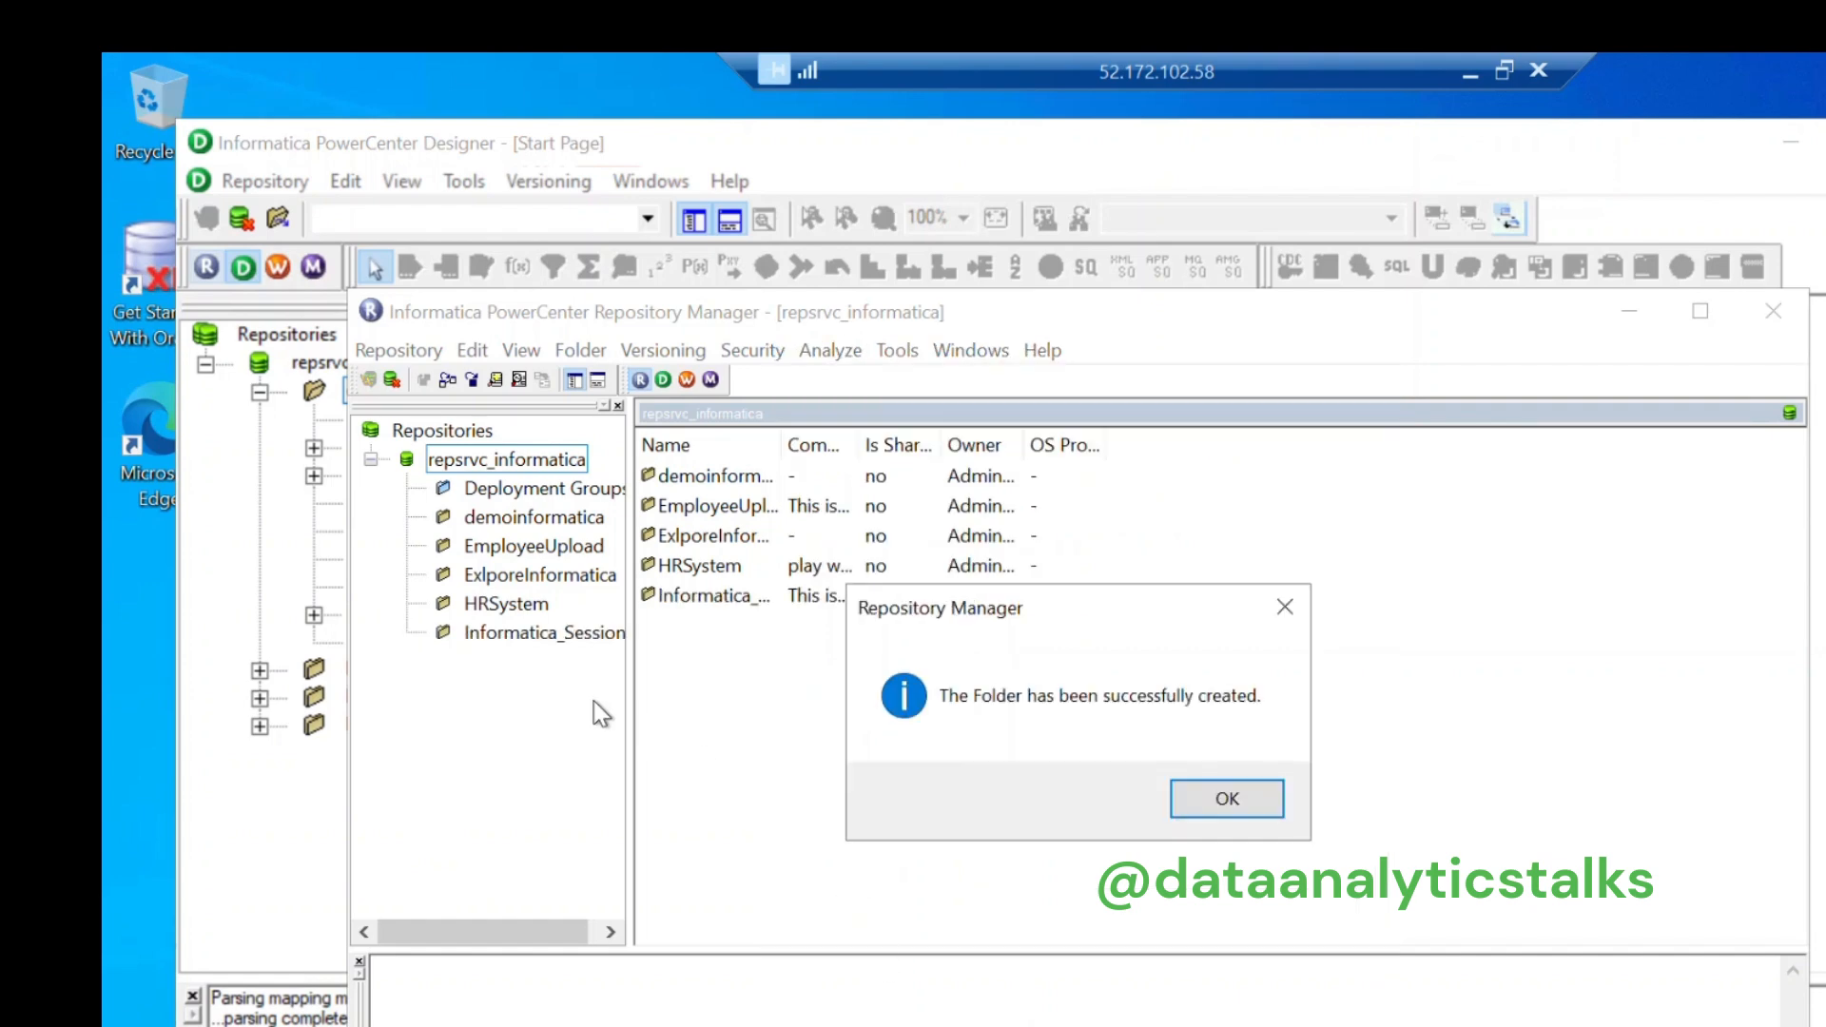
{"action": "left_click", "coordinate": [1217, 795]}
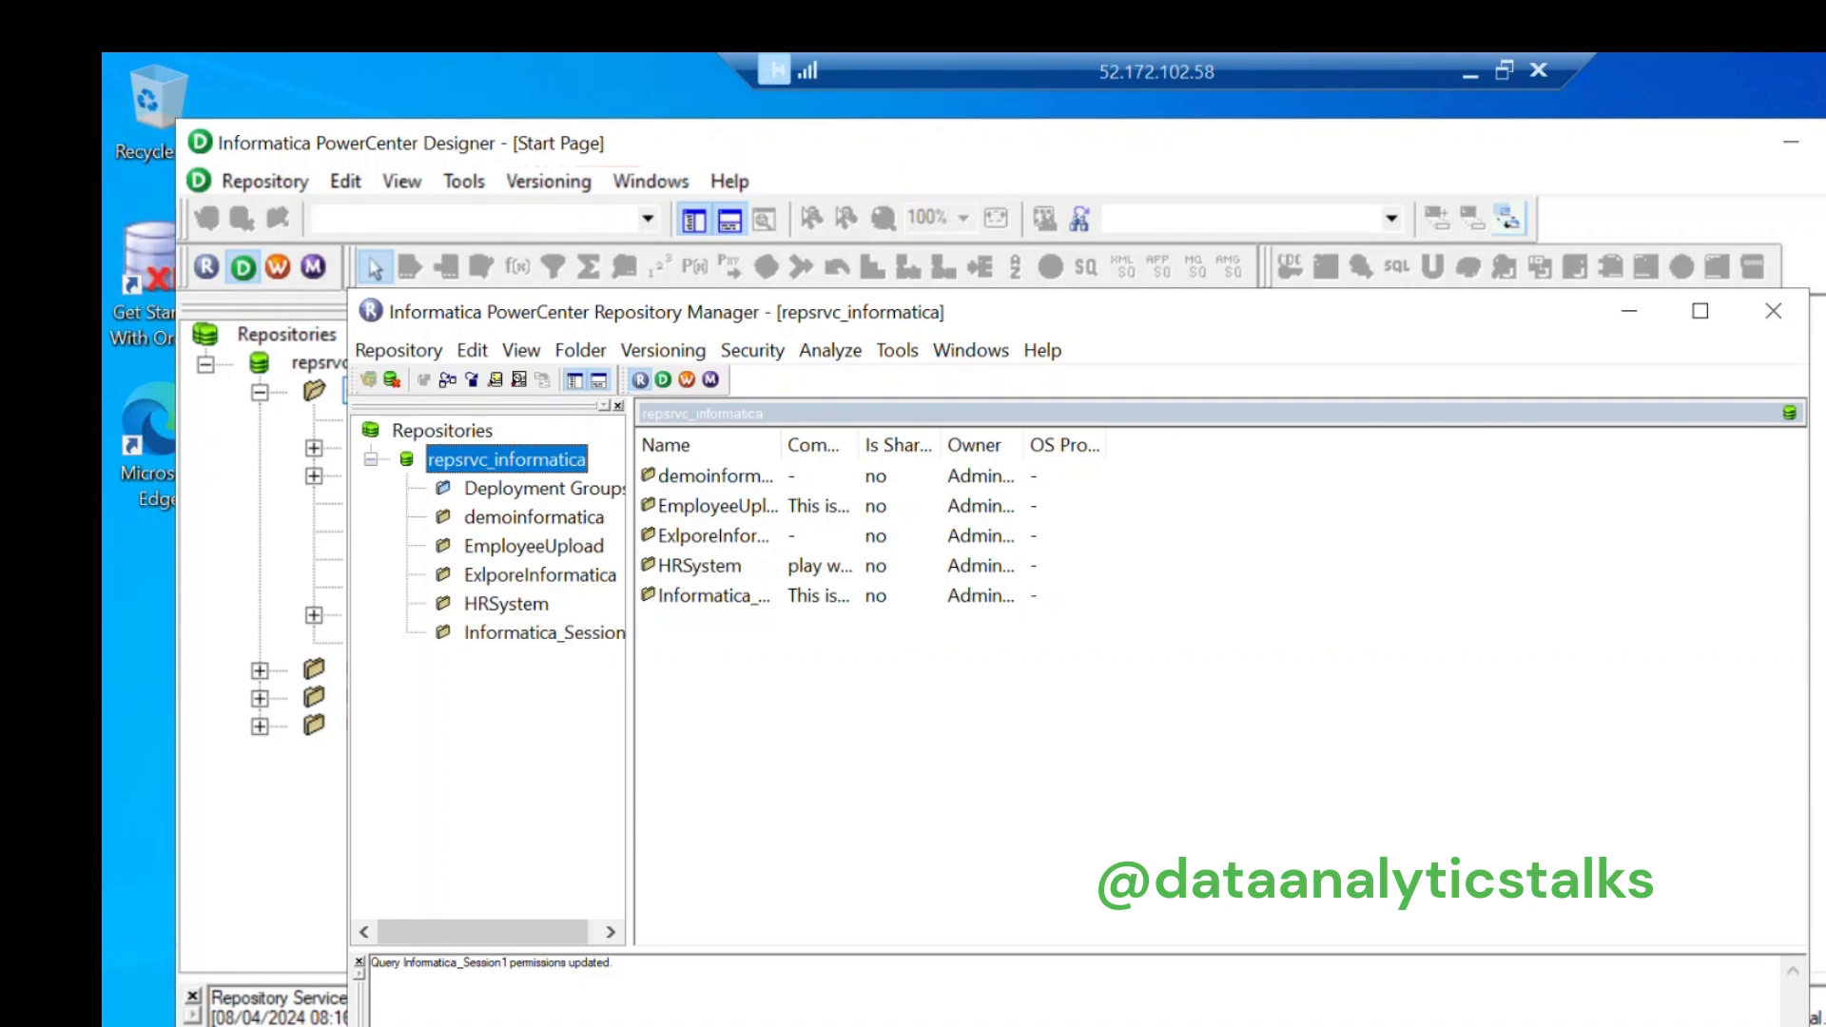
{"action": "left_click", "coordinate": [1770, 326]}
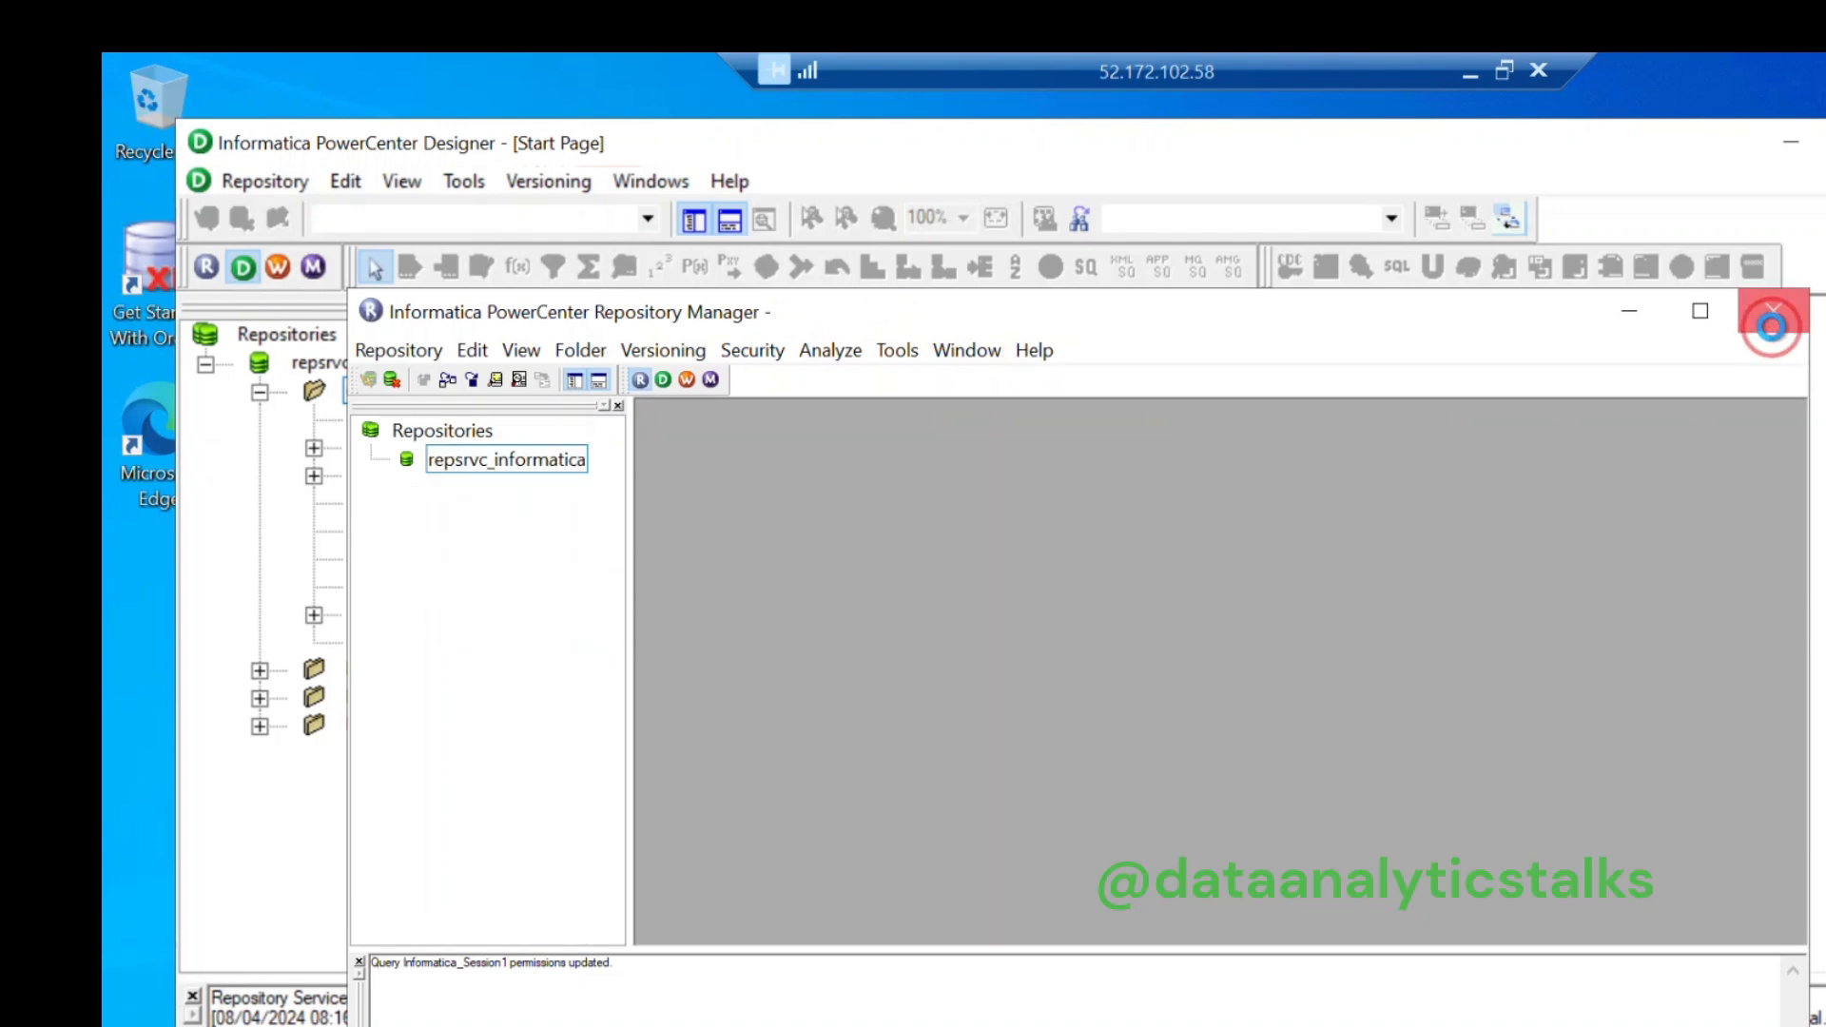
Step: Close Repository Manager and relaunch PowerCenter Designer through a Windows search for 'power'
{"action": "left_click", "coordinate": [1771, 326]}
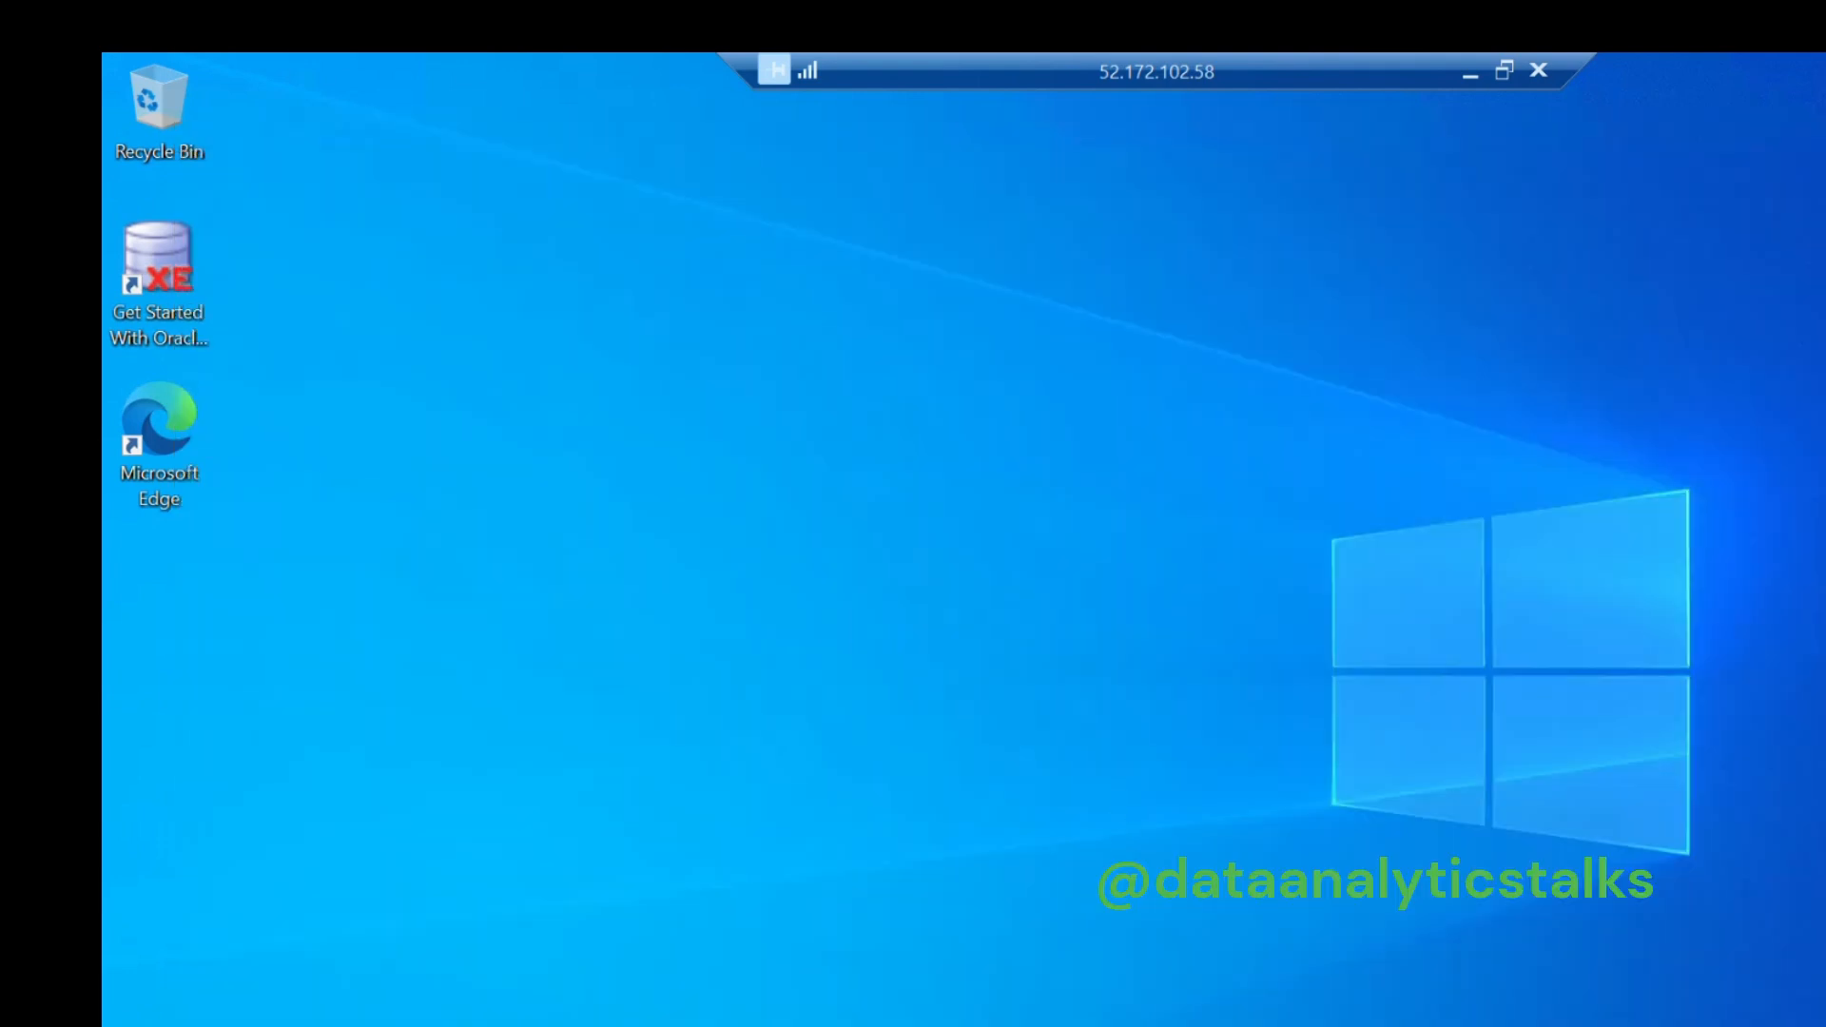
{"action": "key", "text": "super+s"}
{"action": "type", "text": "power"}
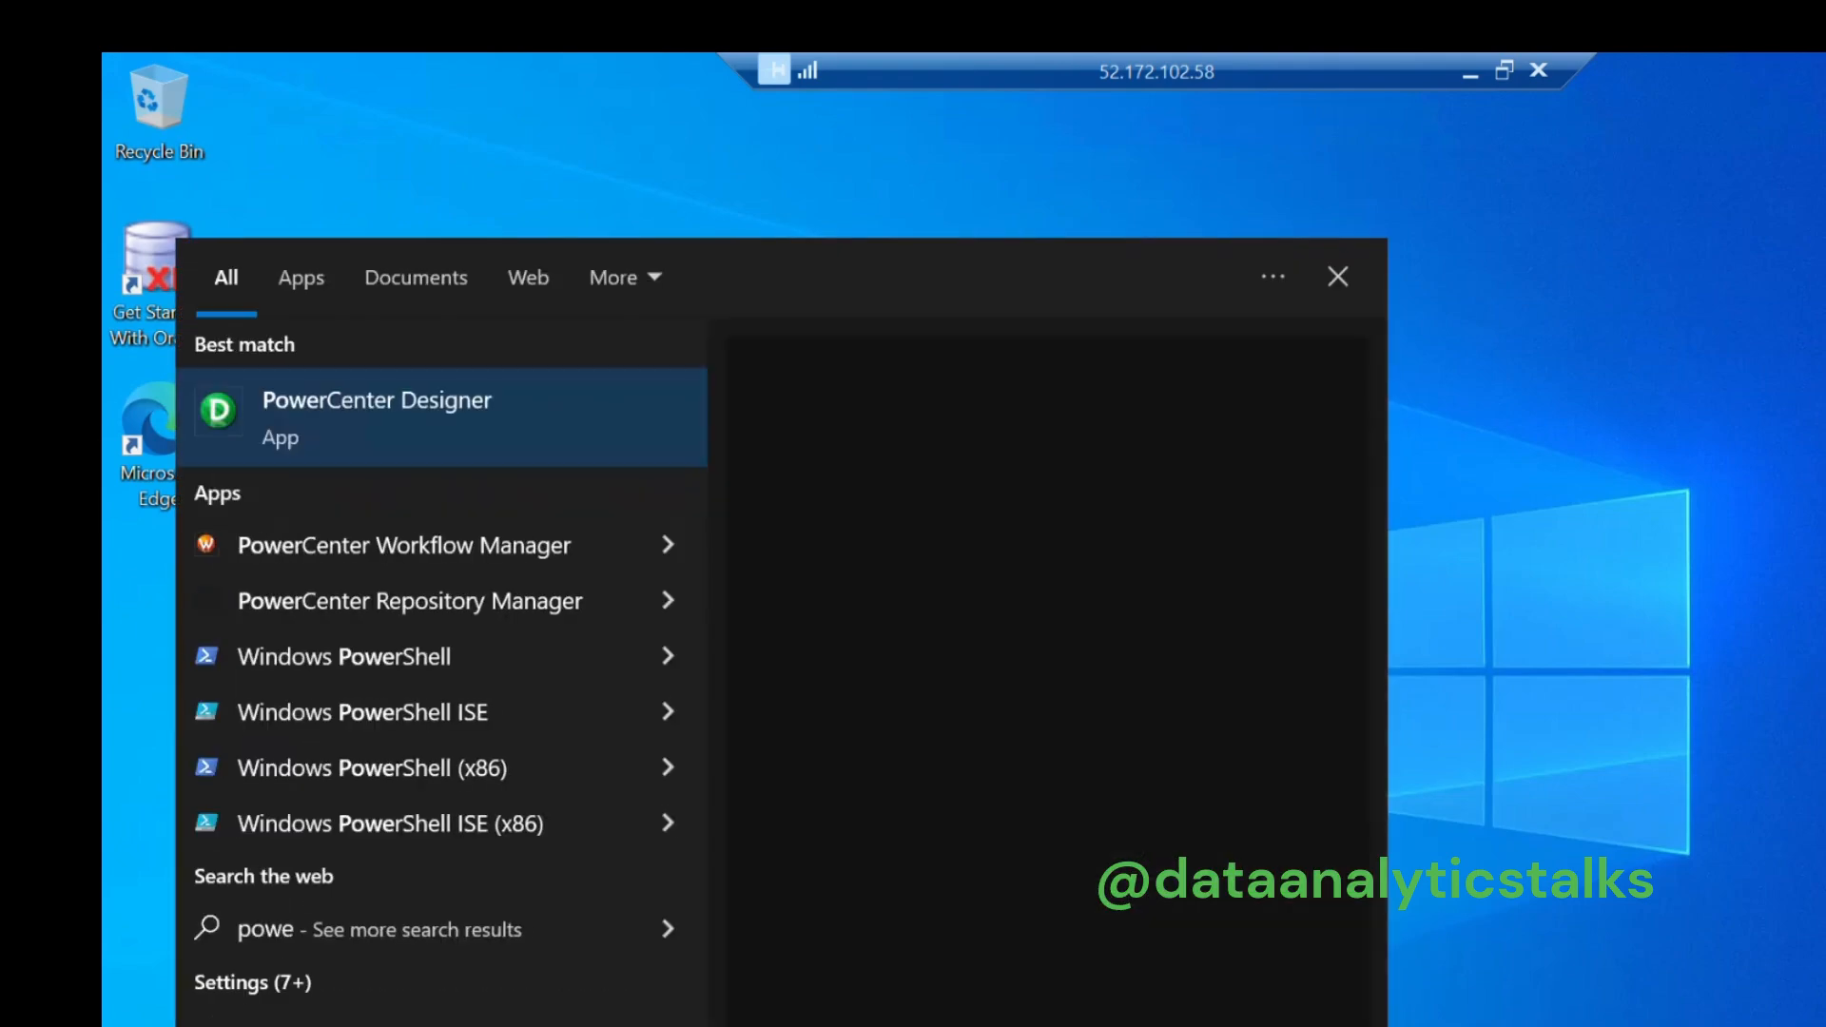
{"action": "left_click", "coordinate": [476, 392]}
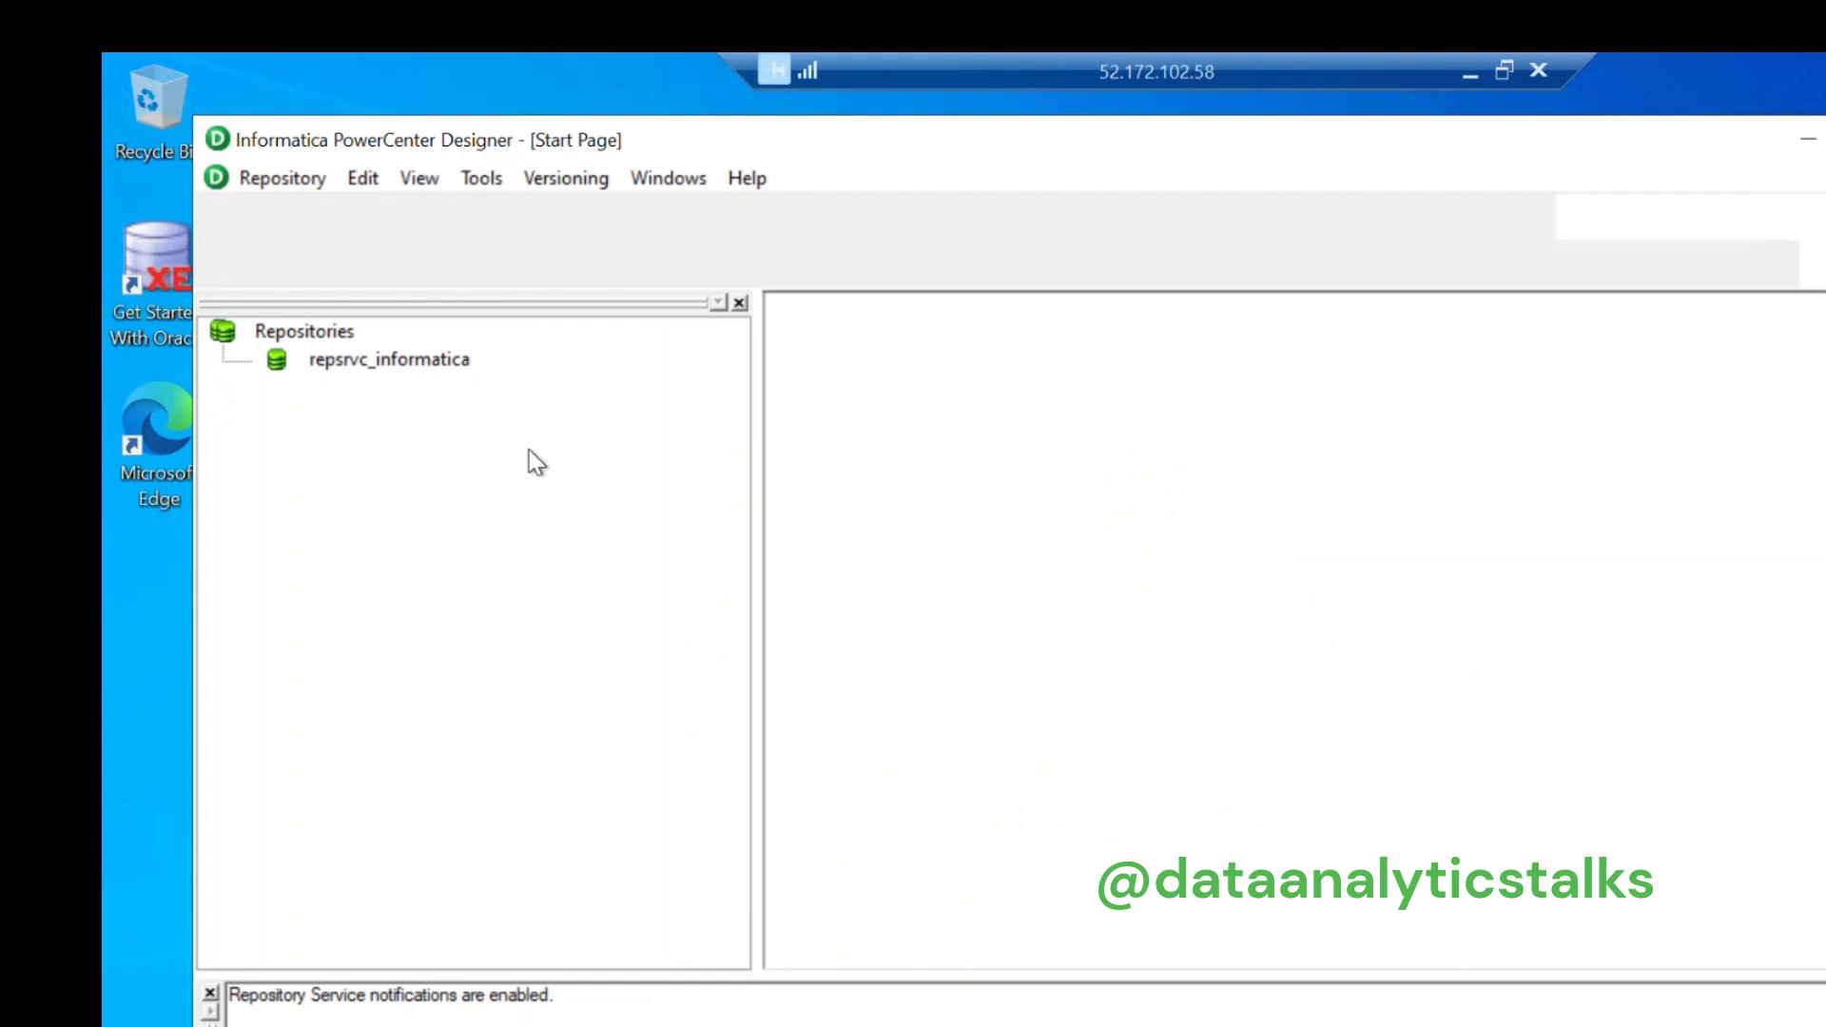
{"action": "left_click", "coordinate": [422, 365]}
{"action": "right_click", "coordinate": [422, 365]}
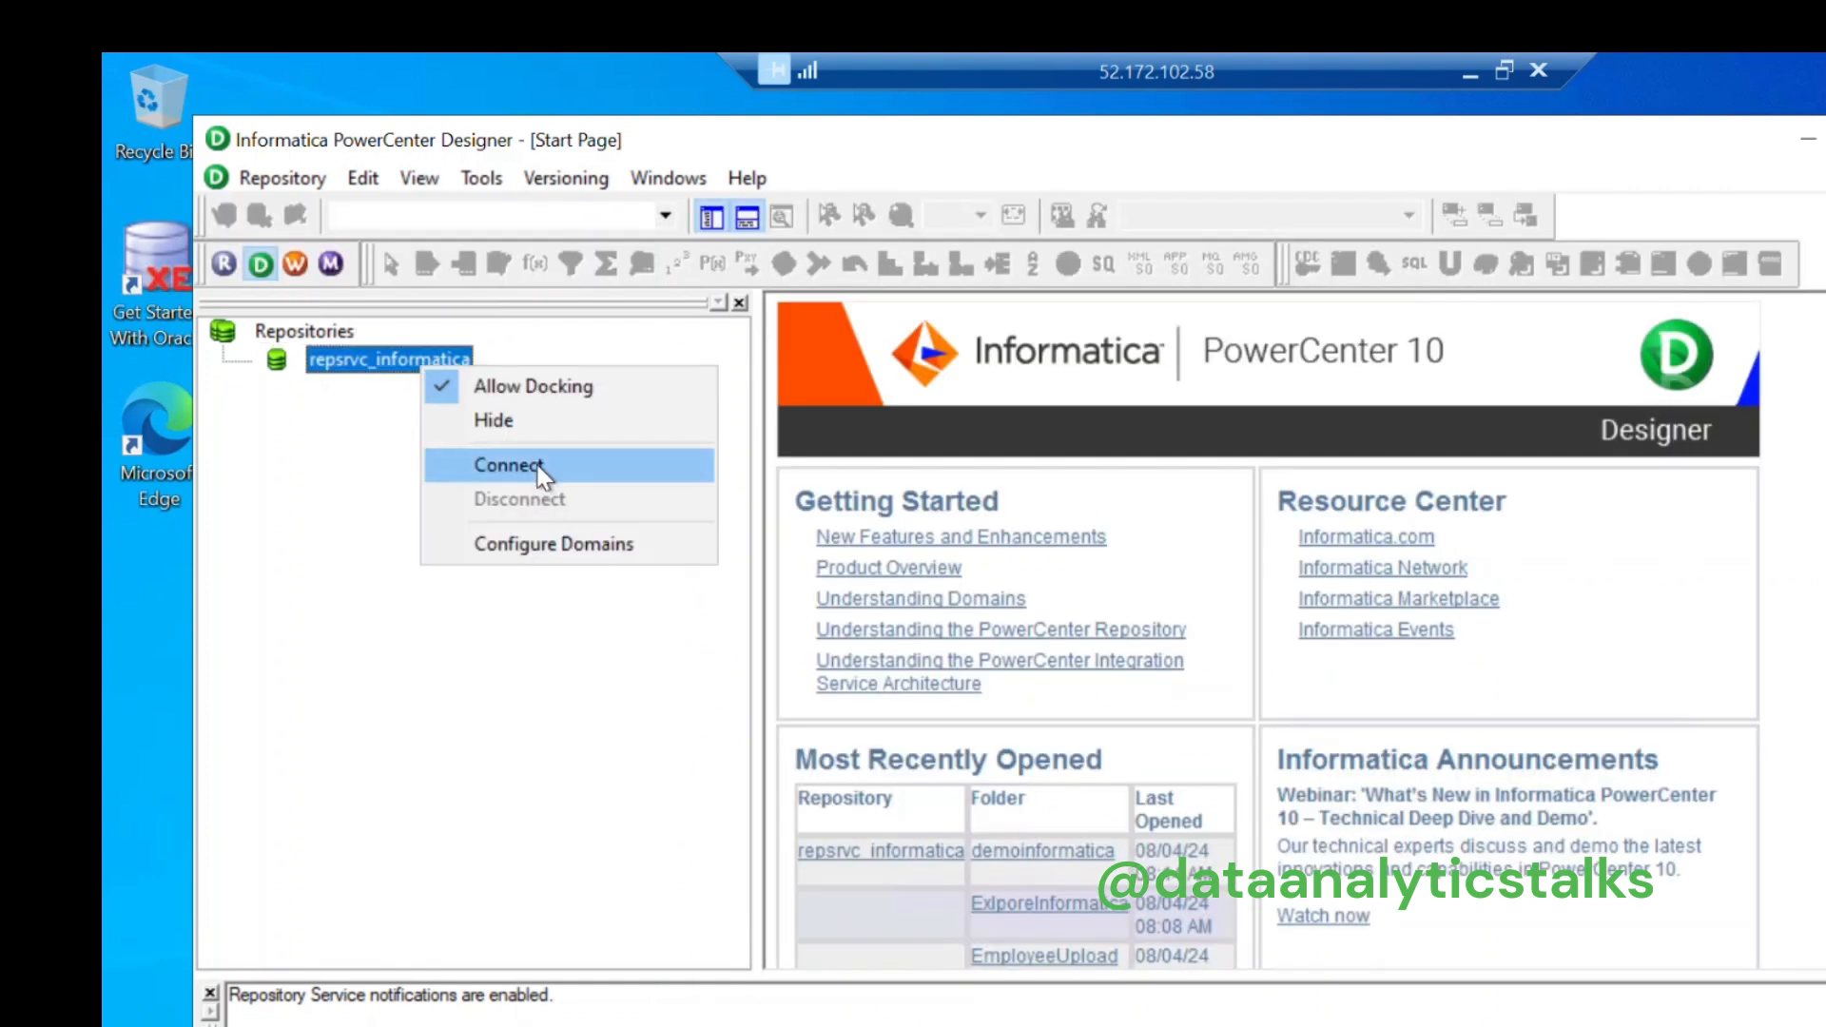
Step: Connect to the repsrvc_informatica repository by entering the password
{"action": "left_click", "coordinate": [511, 465]}
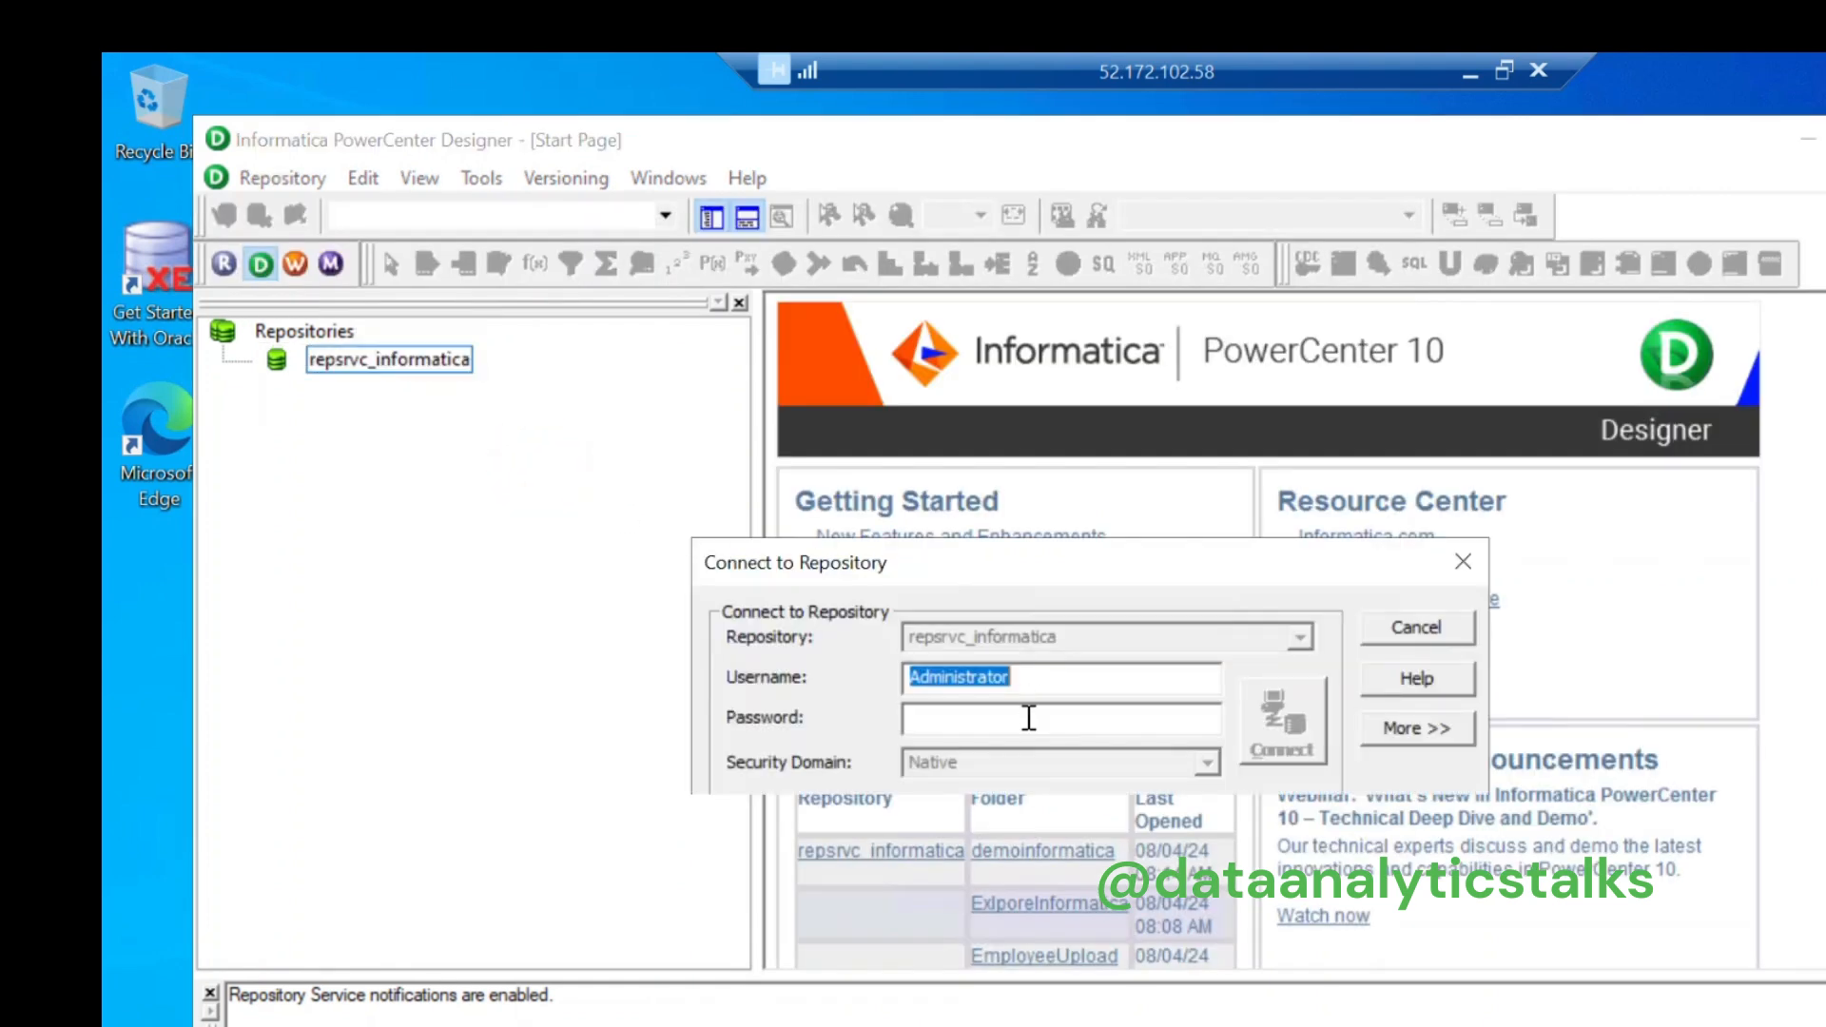
{"action": "left_click", "coordinate": [1025, 717]}
{"action": "type", "text": "****"}
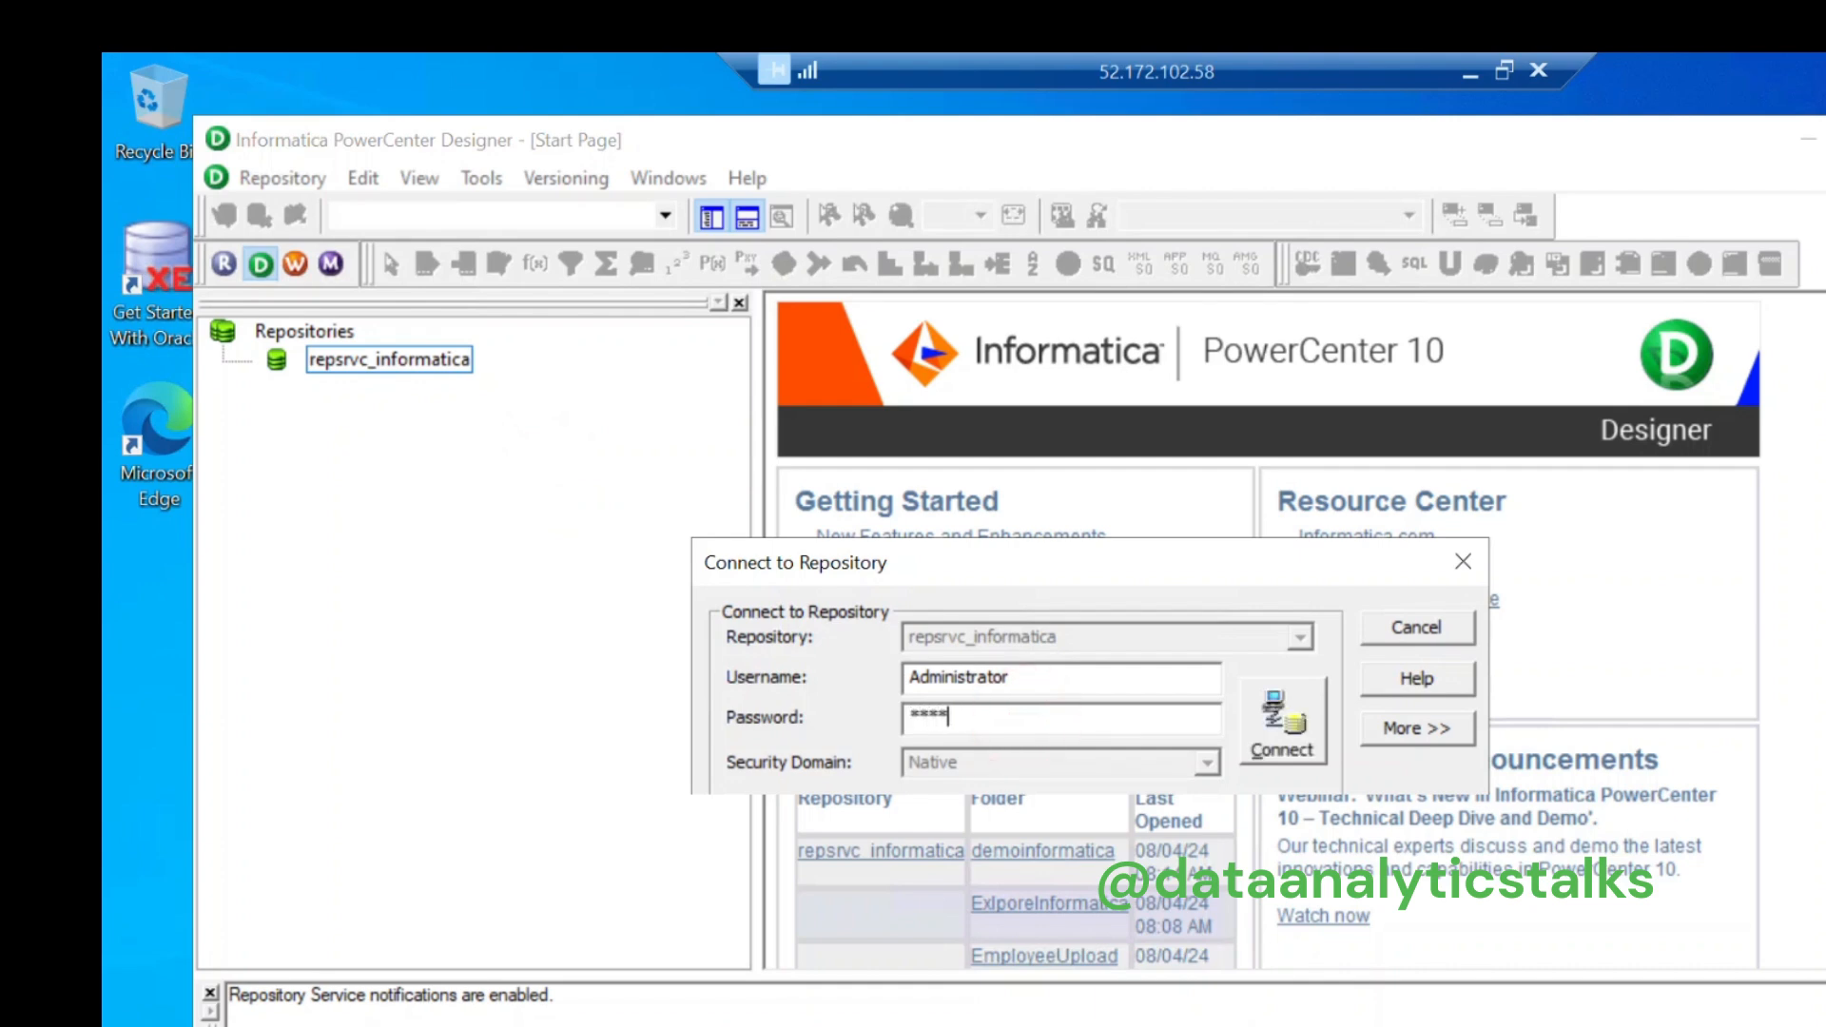
{"action": "type", "text": "*********"}
{"action": "left_click", "coordinate": [1282, 727]}
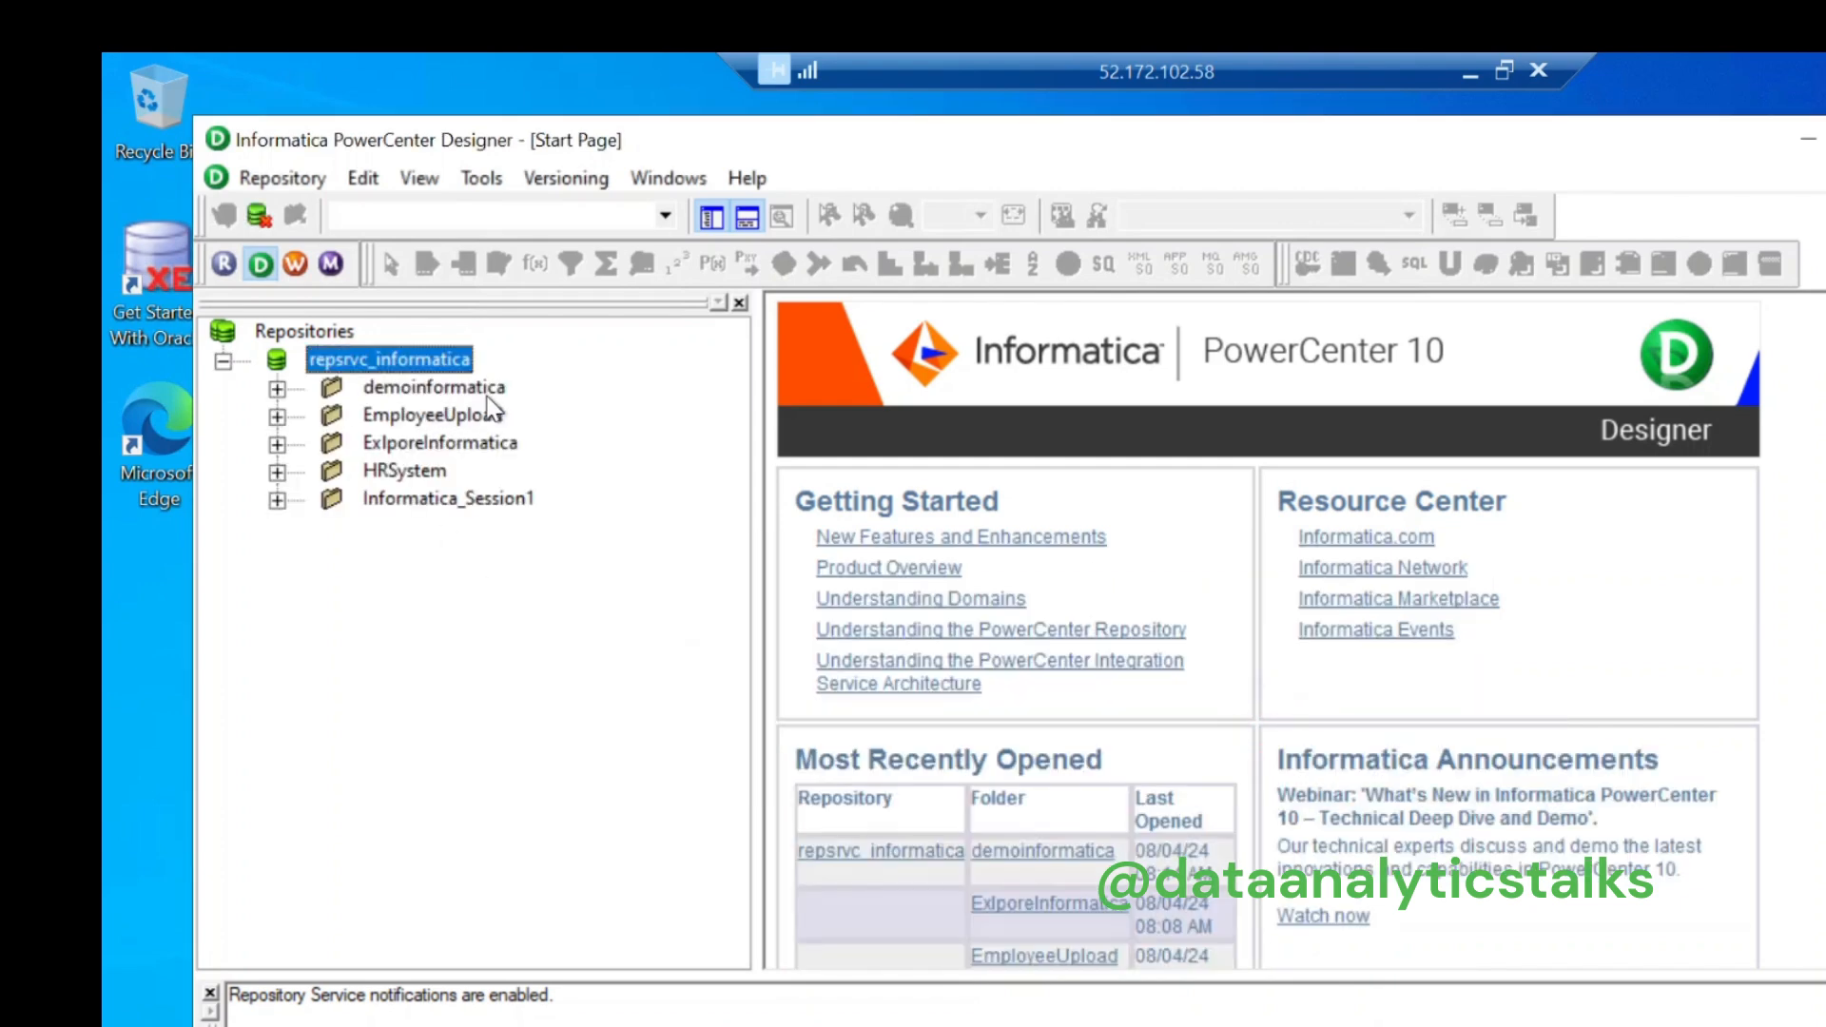
Step: Connect to the Informatica_Session1 folder
{"action": "left_click", "coordinate": [437, 504]}
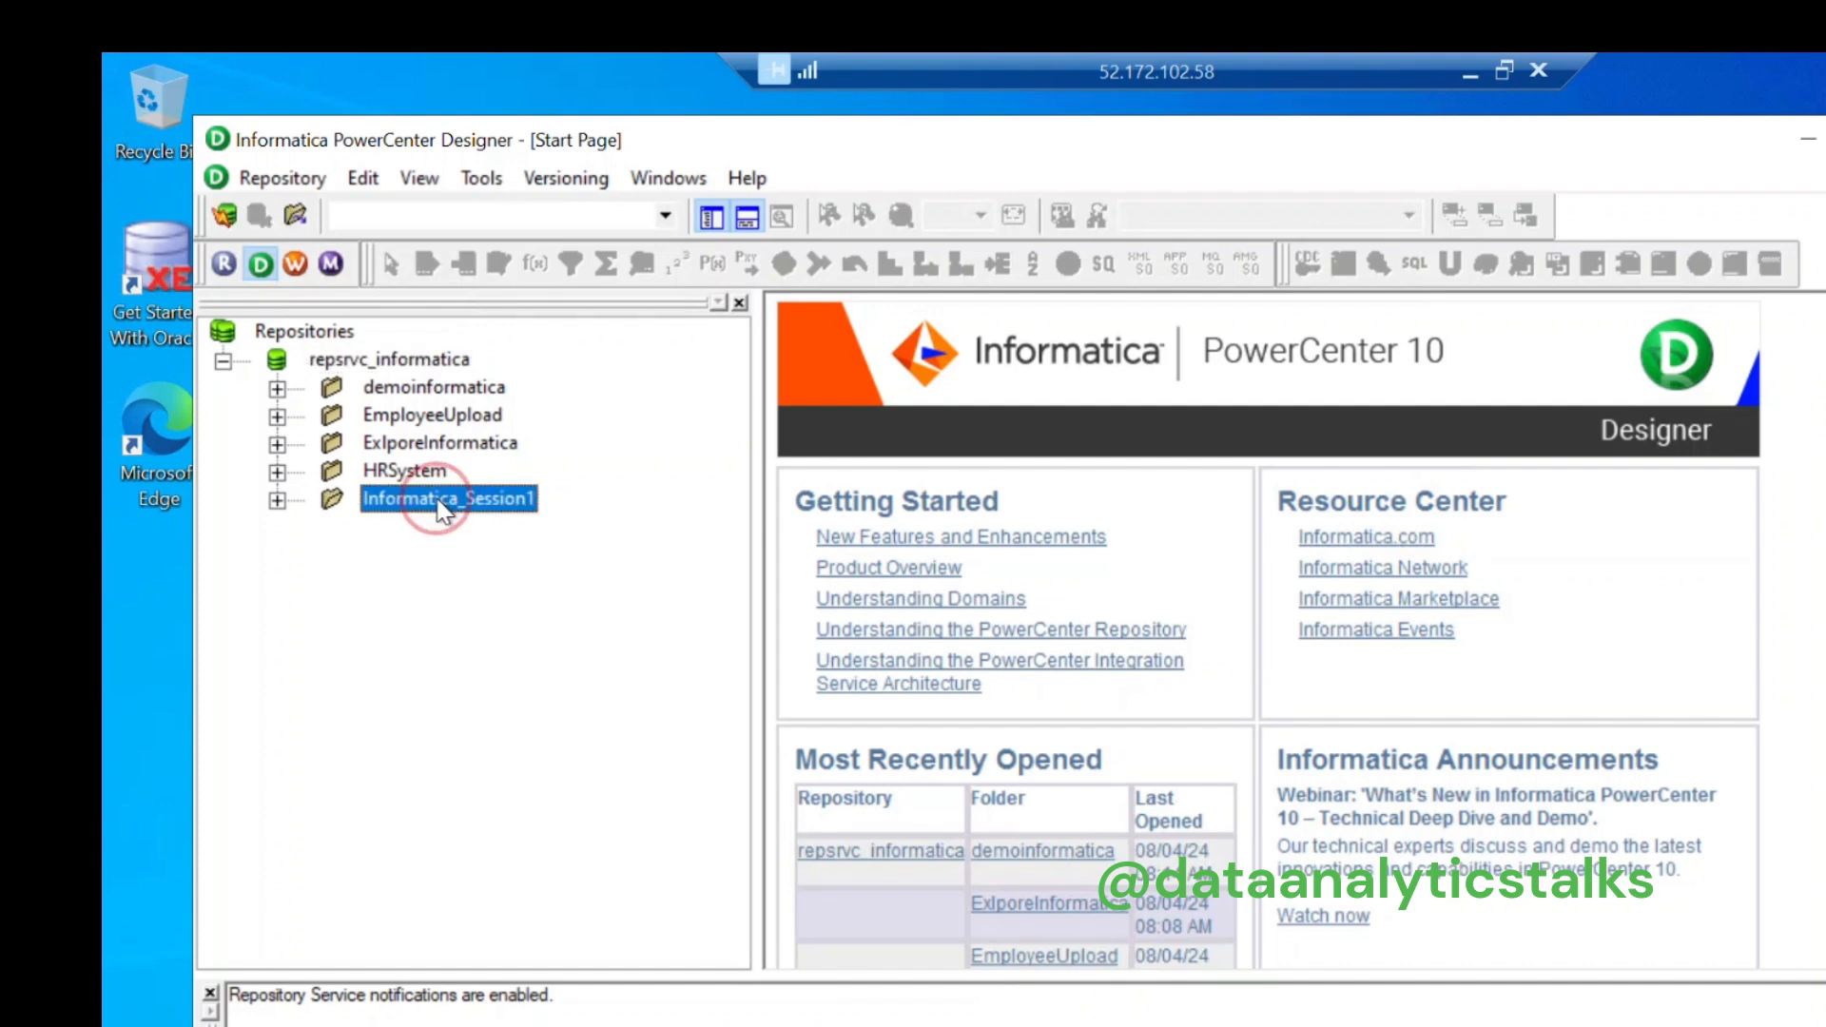
{"action": "right_click", "coordinate": [439, 502]}
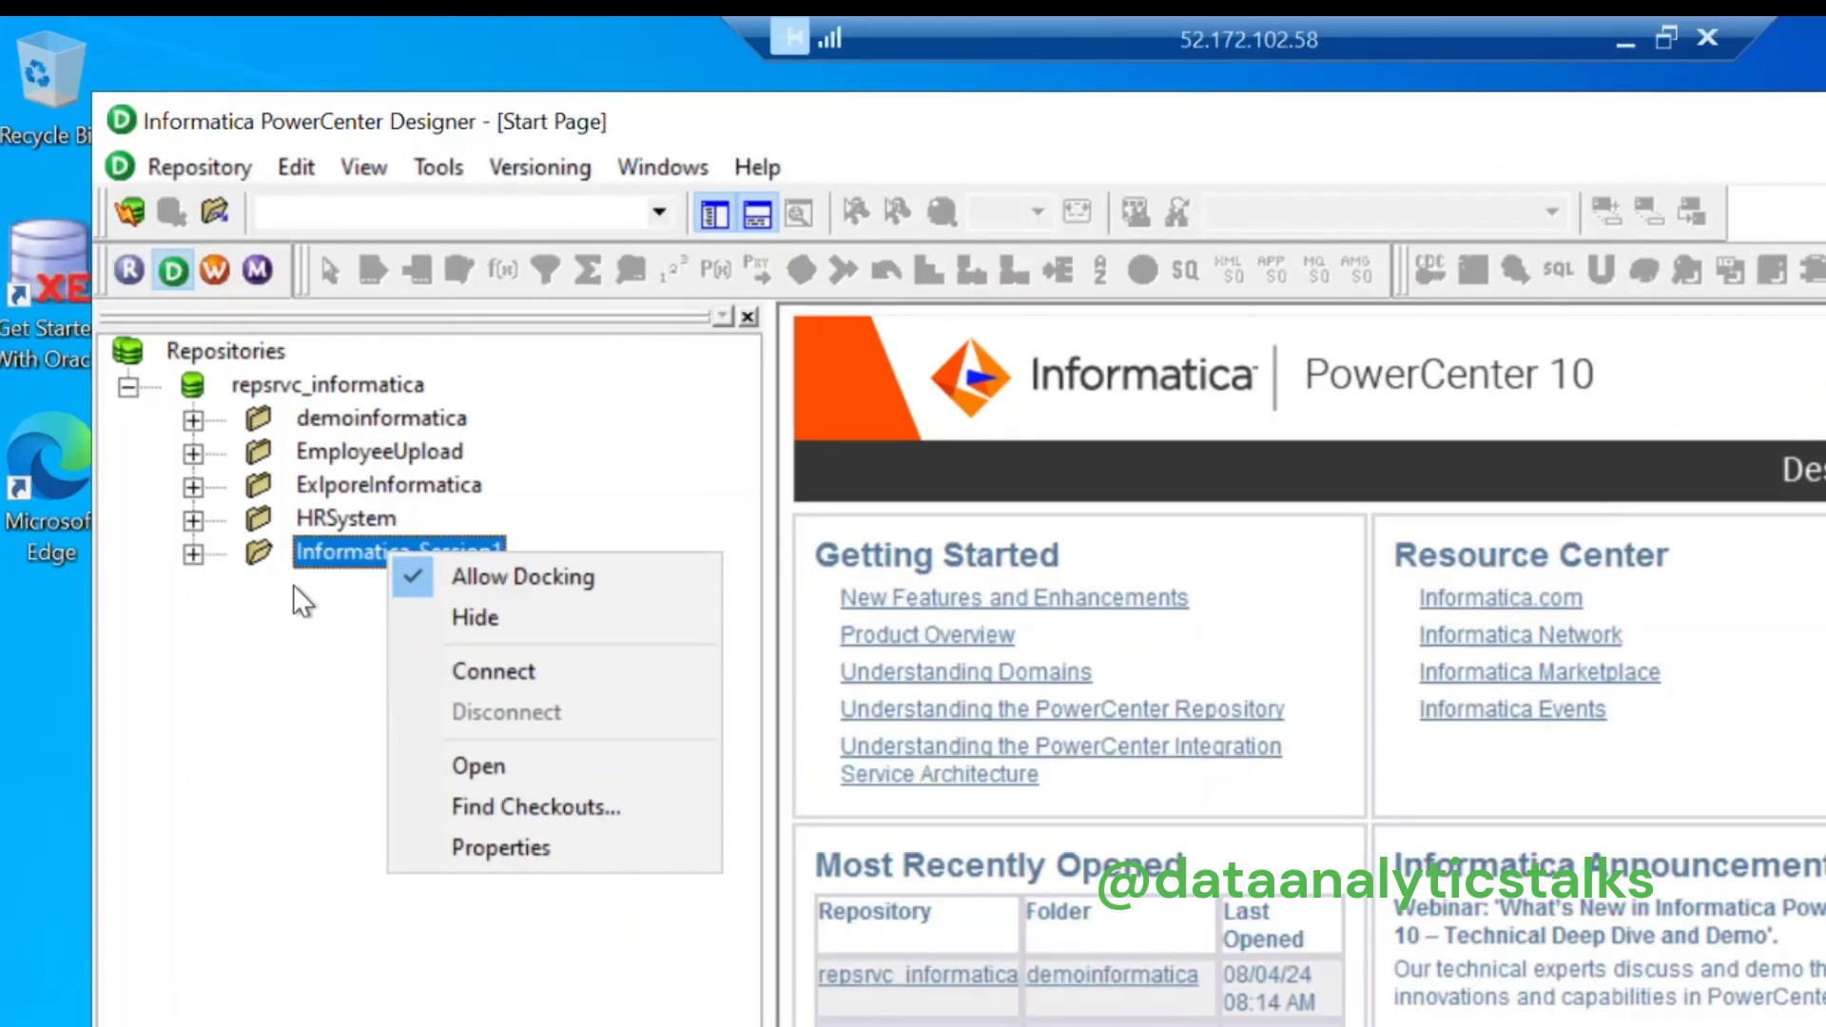
{"action": "left_click", "coordinate": [494, 671]}
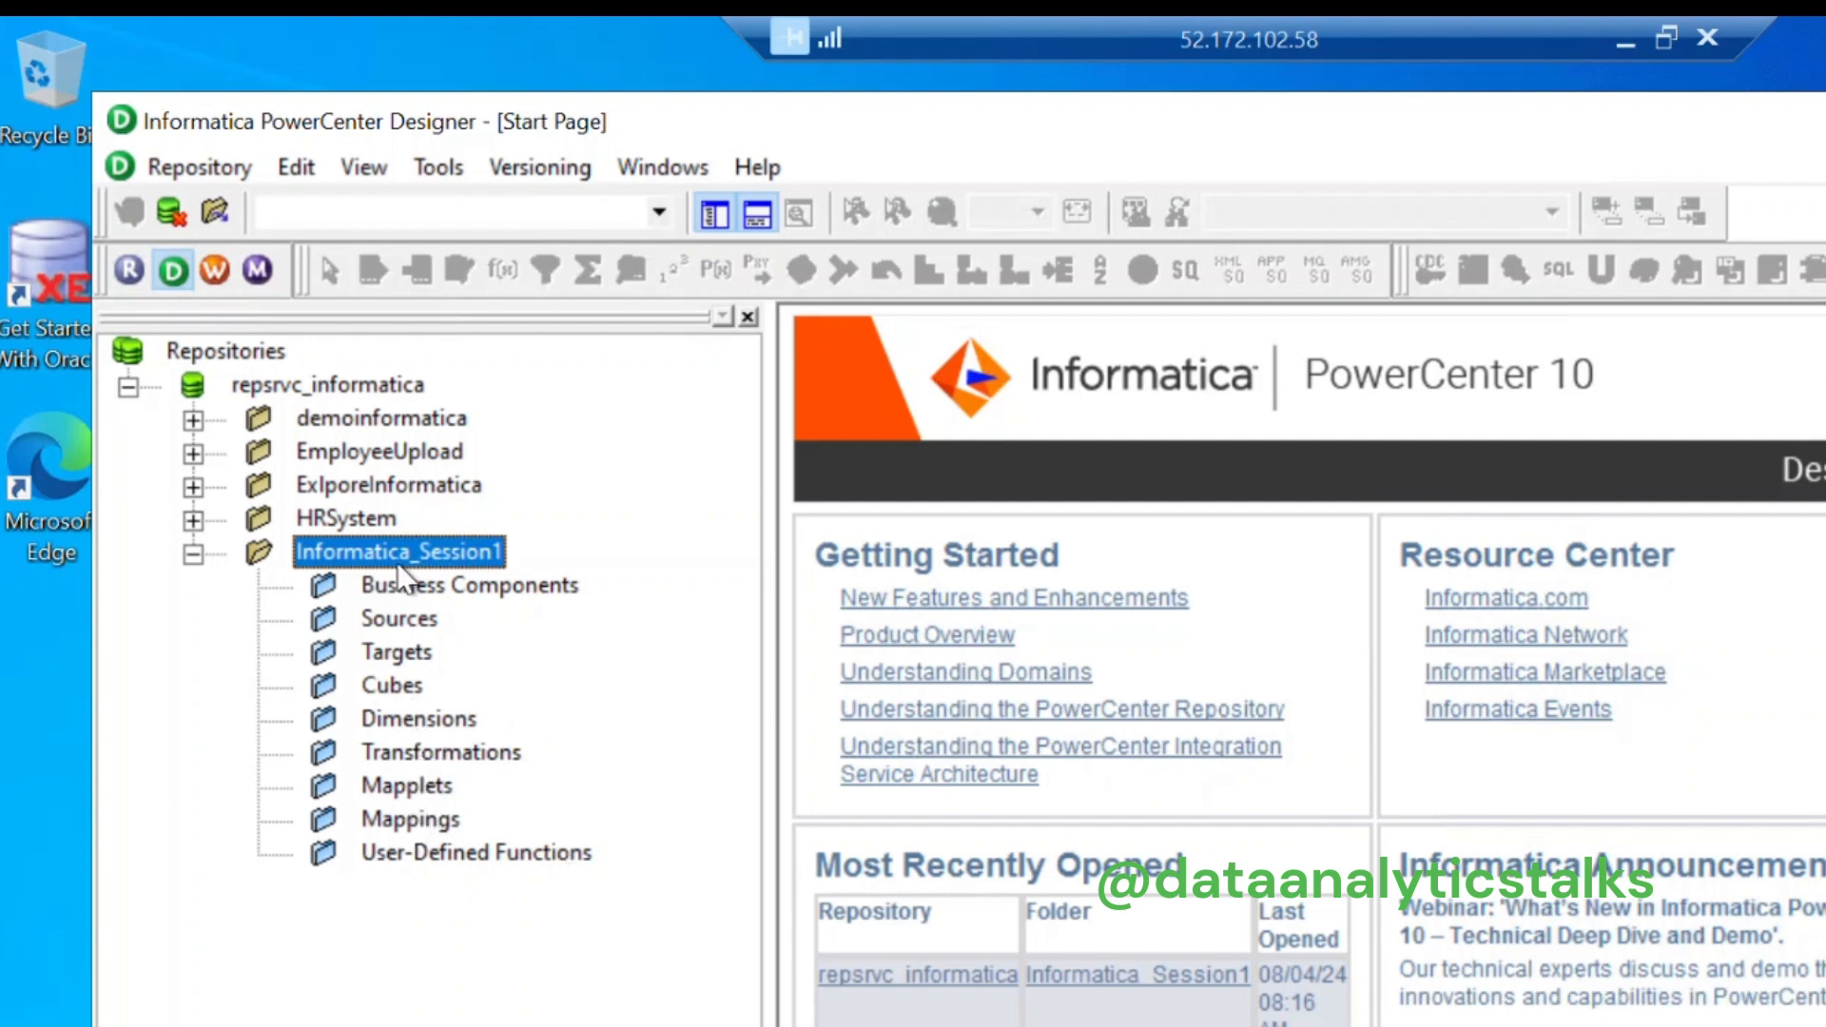
Step: Review the context menus of the demoinformatica, EmployeeUpload, ExlporeInformatica, HRSystem and Informatica_Session1 folders
{"action": "right_click", "coordinate": [367, 421]}
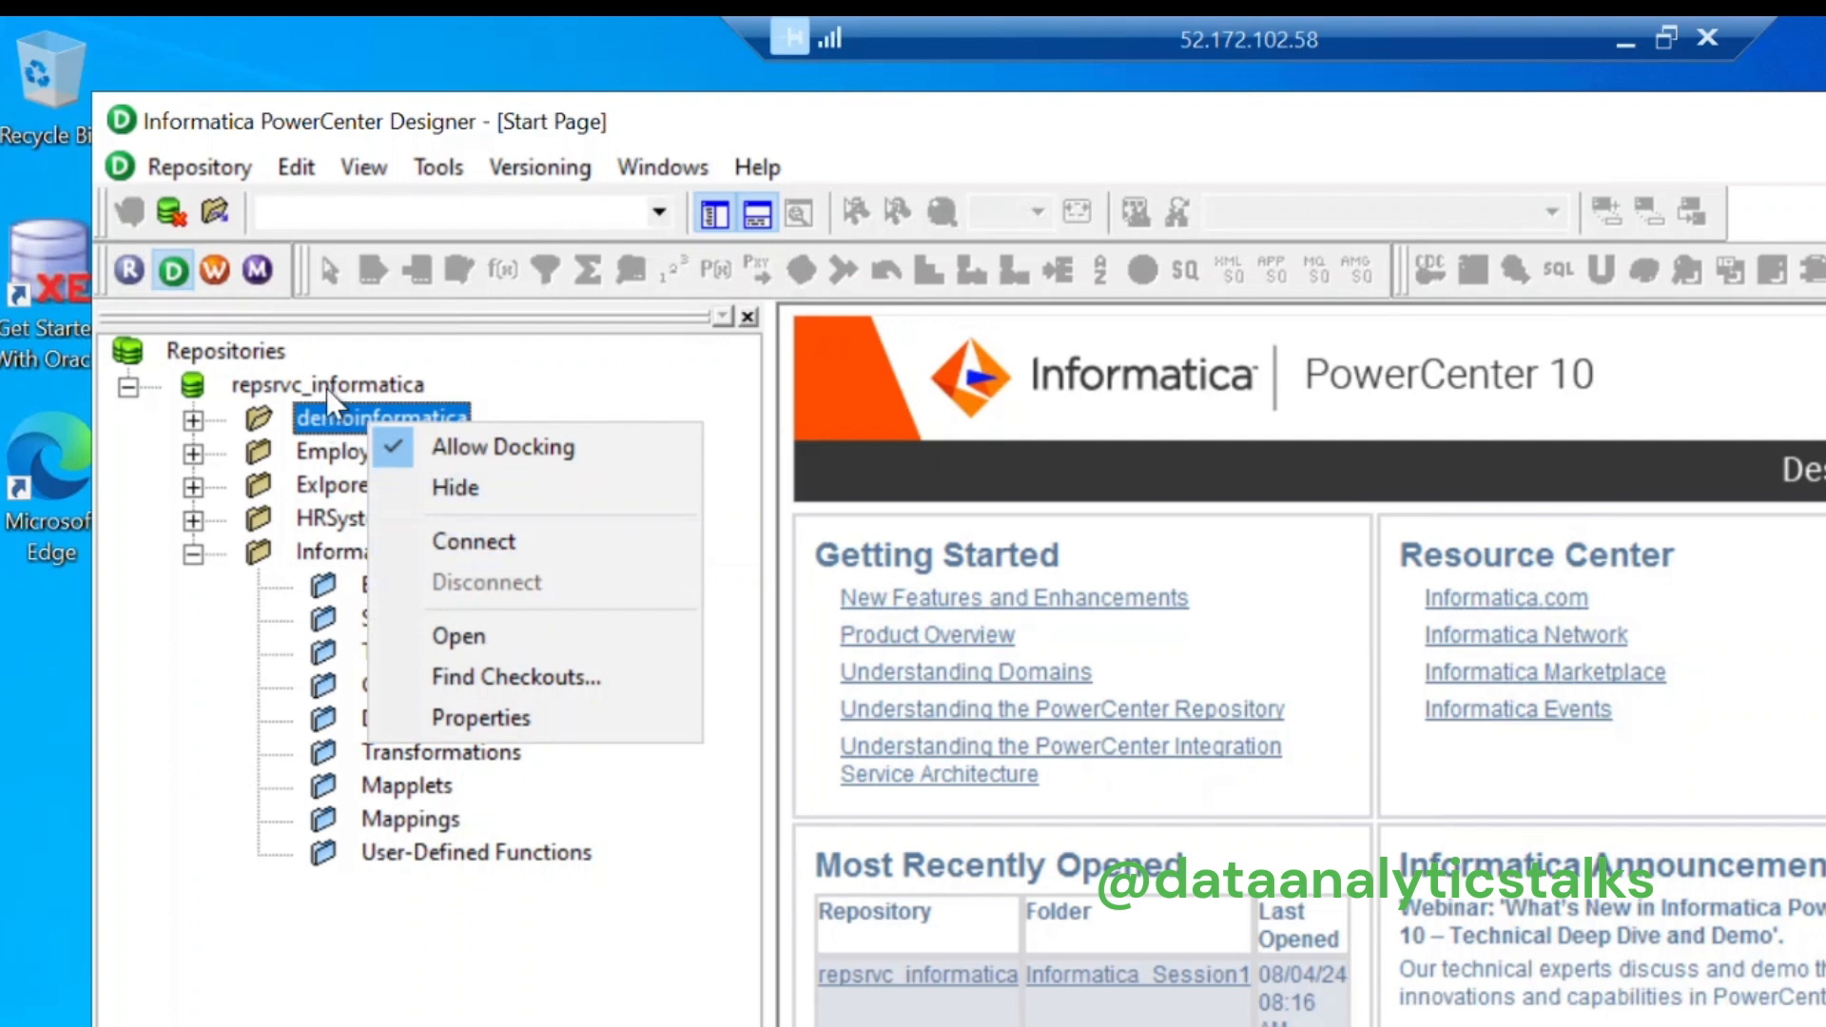
{"action": "right_click", "coordinate": [312, 455]}
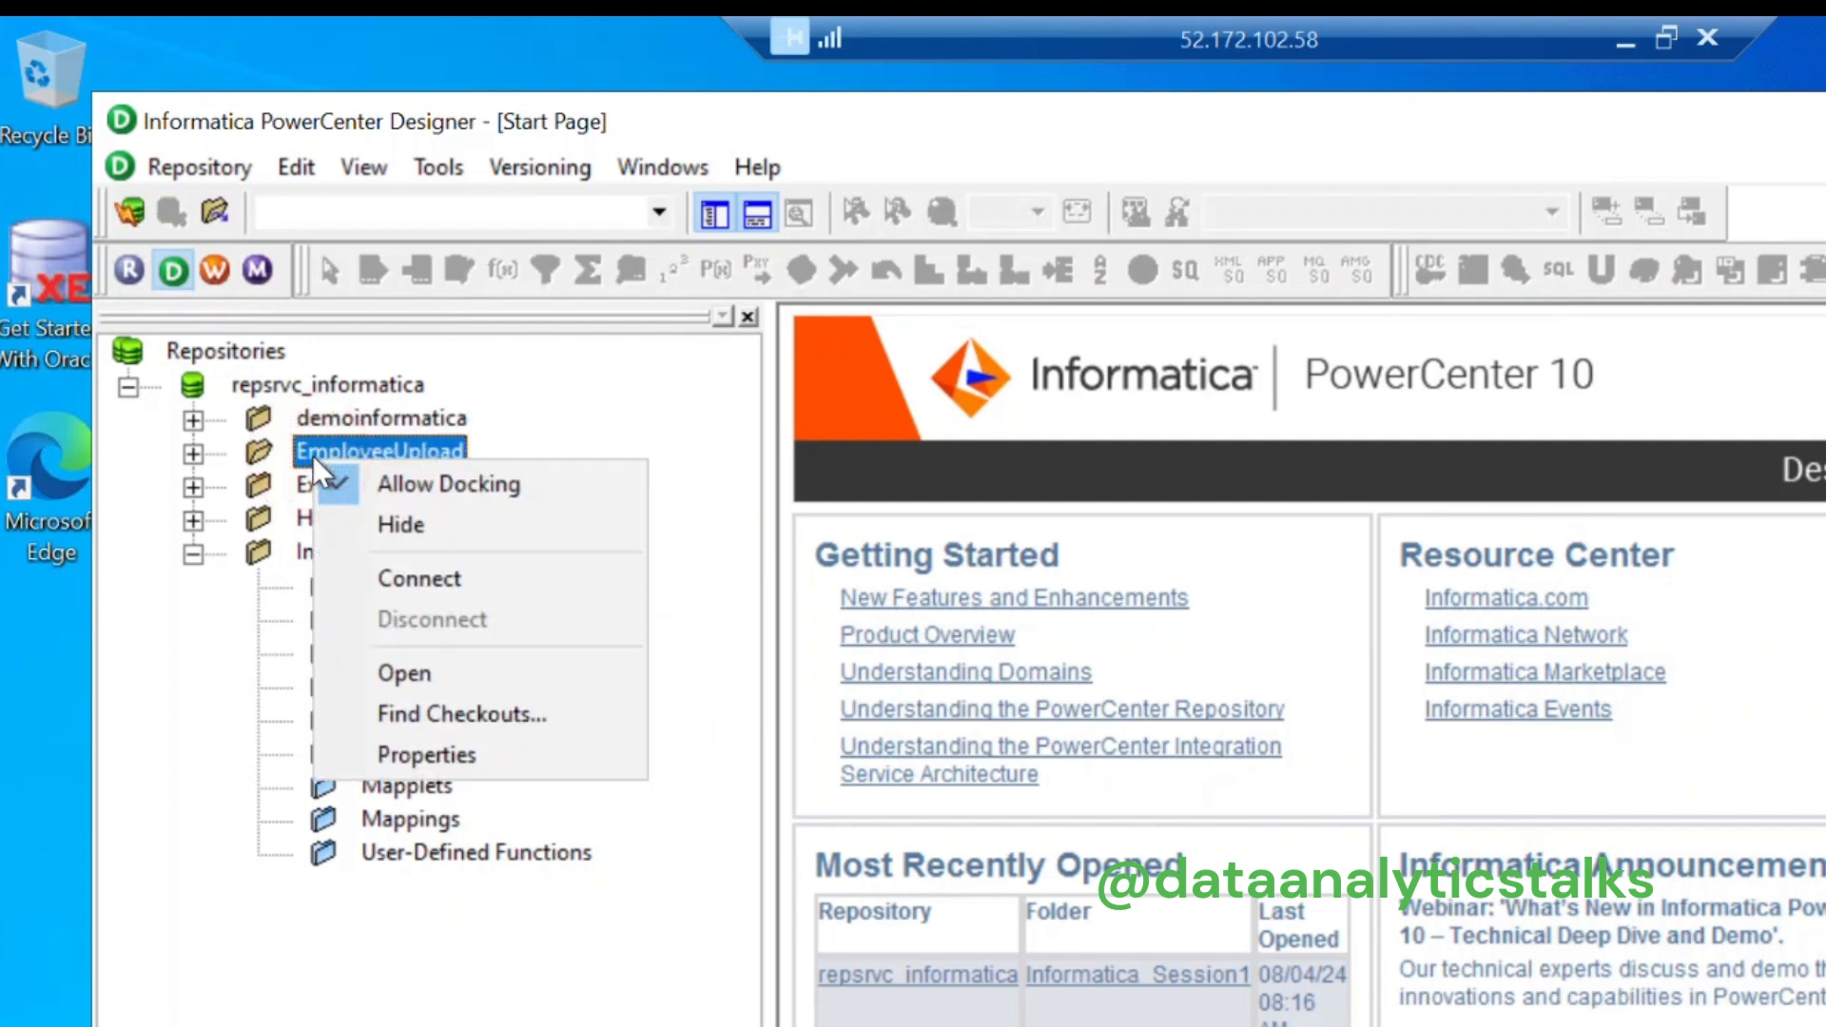
{"action": "left_click", "coordinate": [203, 653]}
{"action": "right_click", "coordinate": [384, 482]}
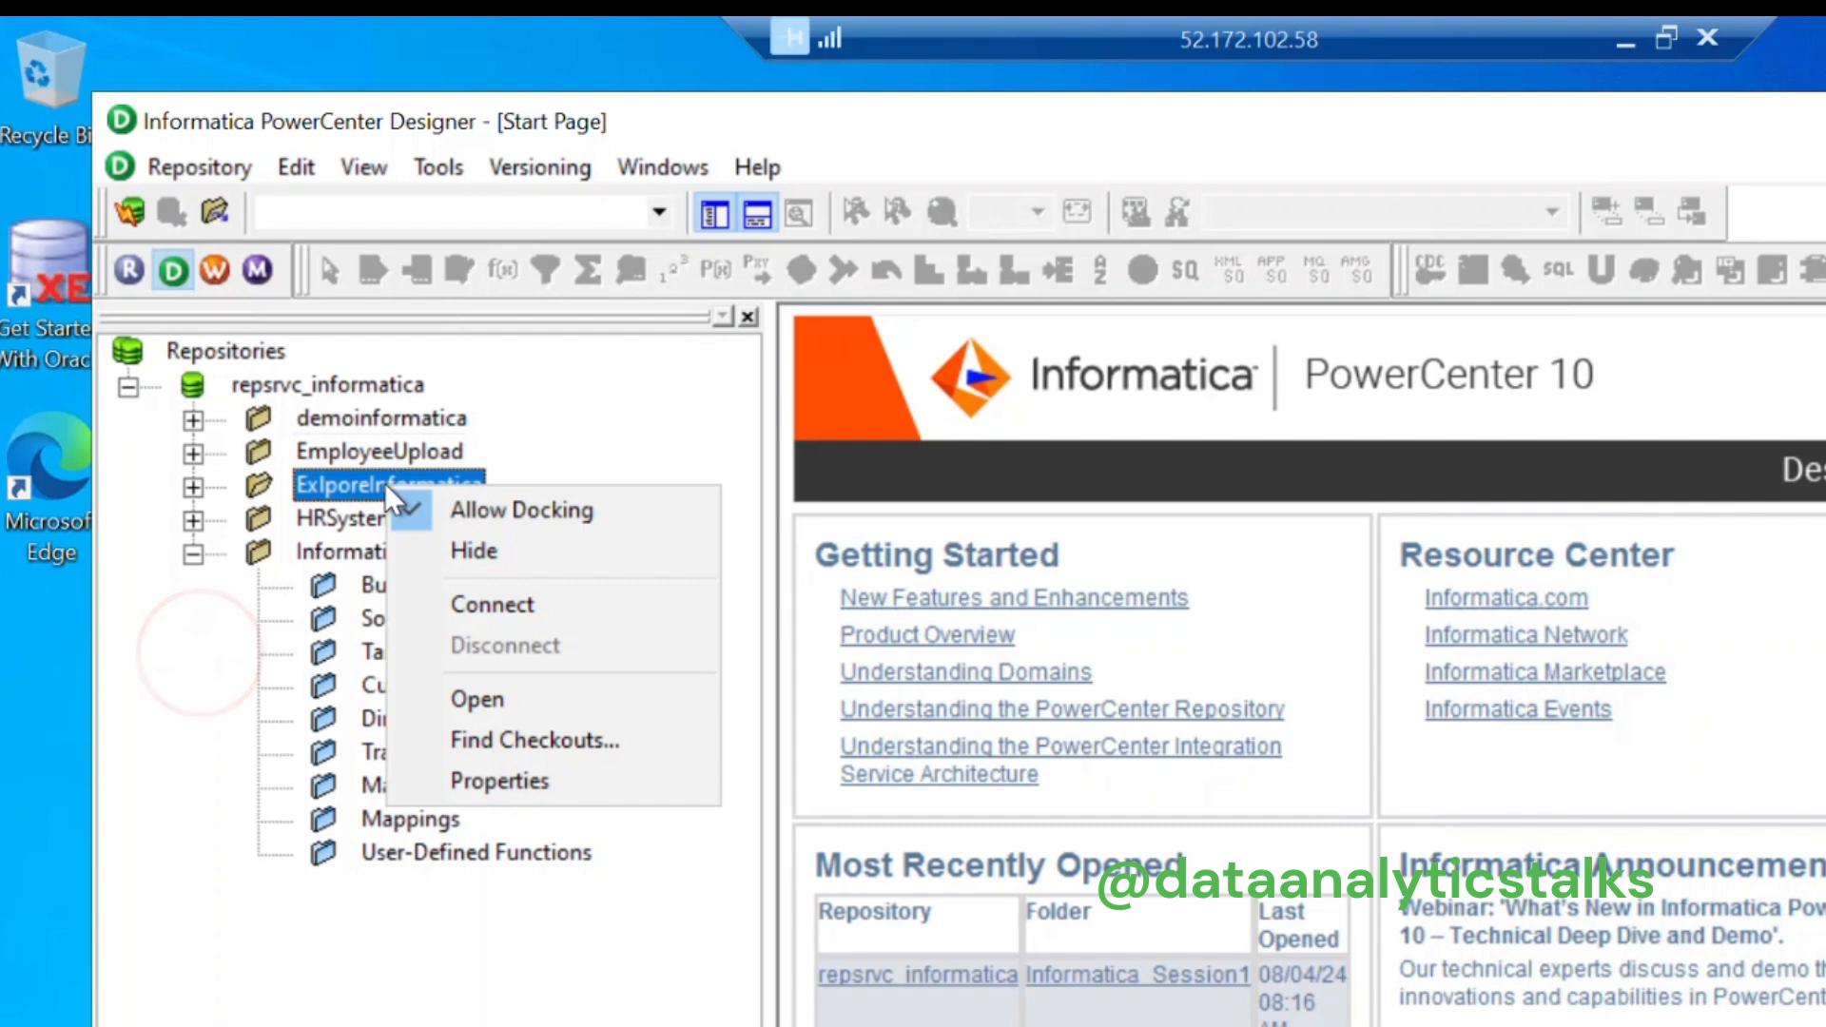
{"action": "left_click", "coordinate": [218, 655]}
{"action": "right_click", "coordinate": [368, 522]}
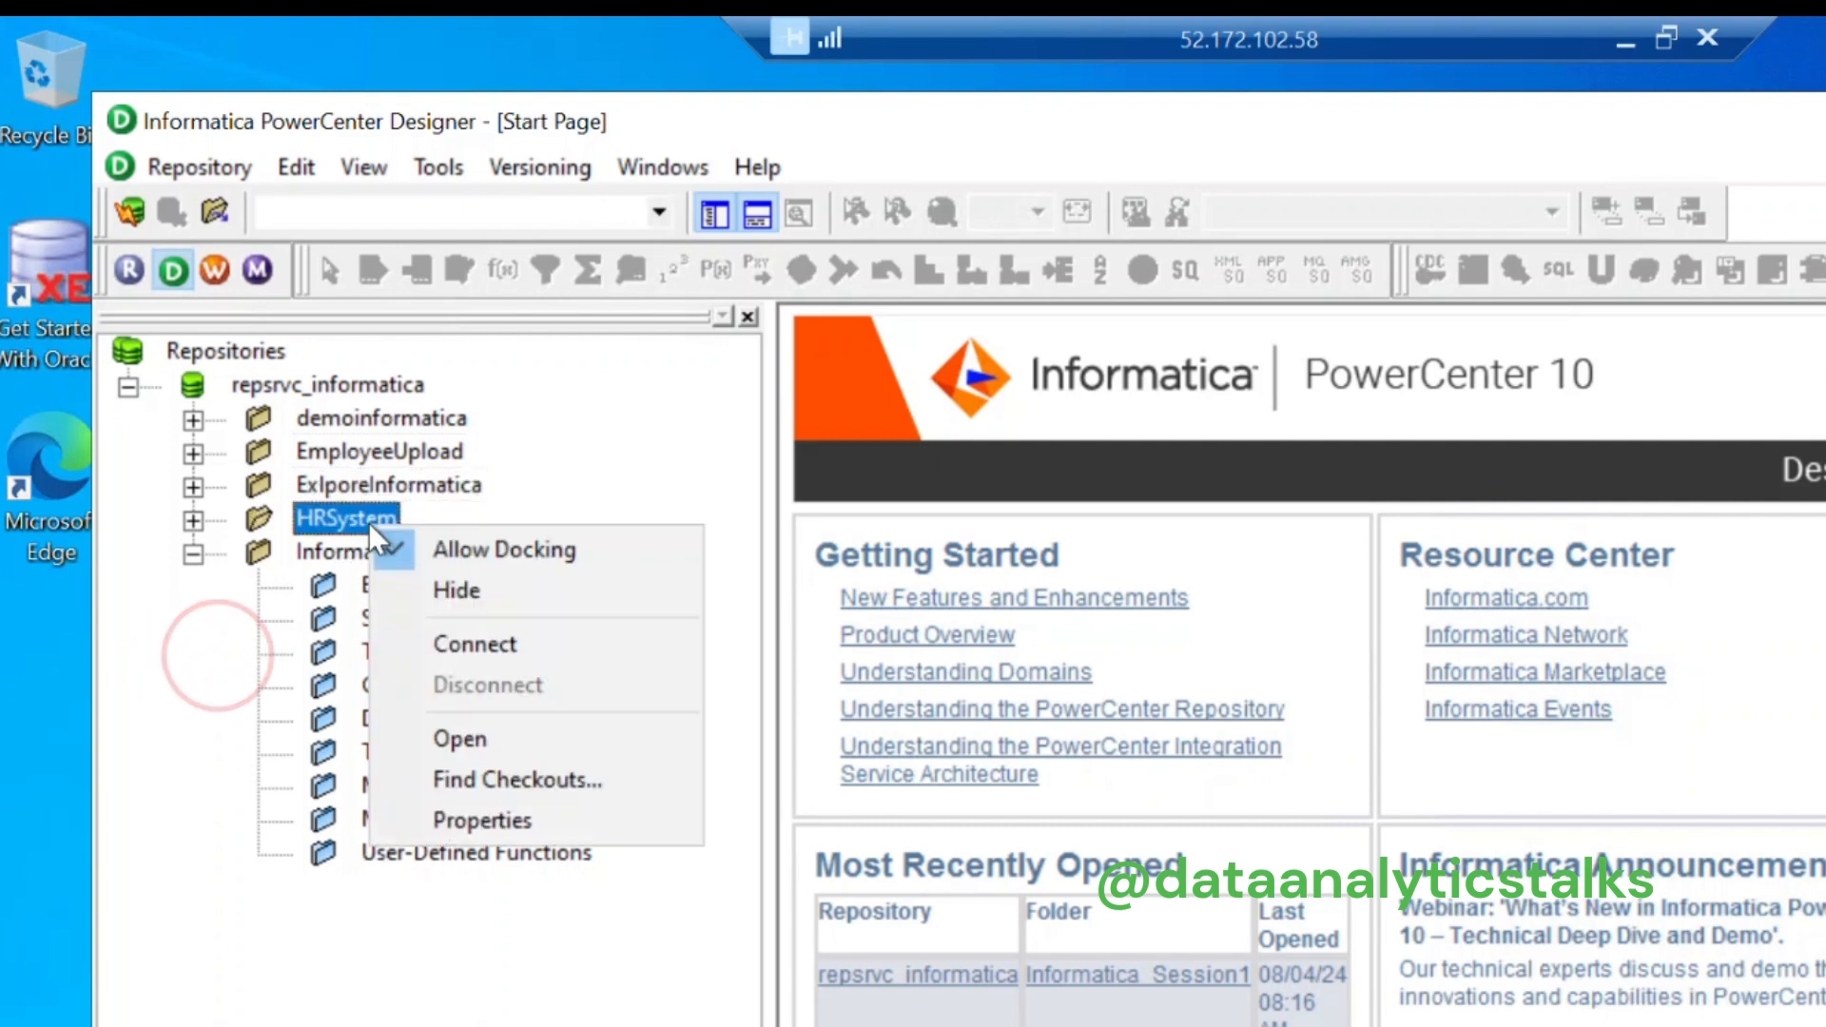
{"action": "left_click", "coordinate": [224, 715]}
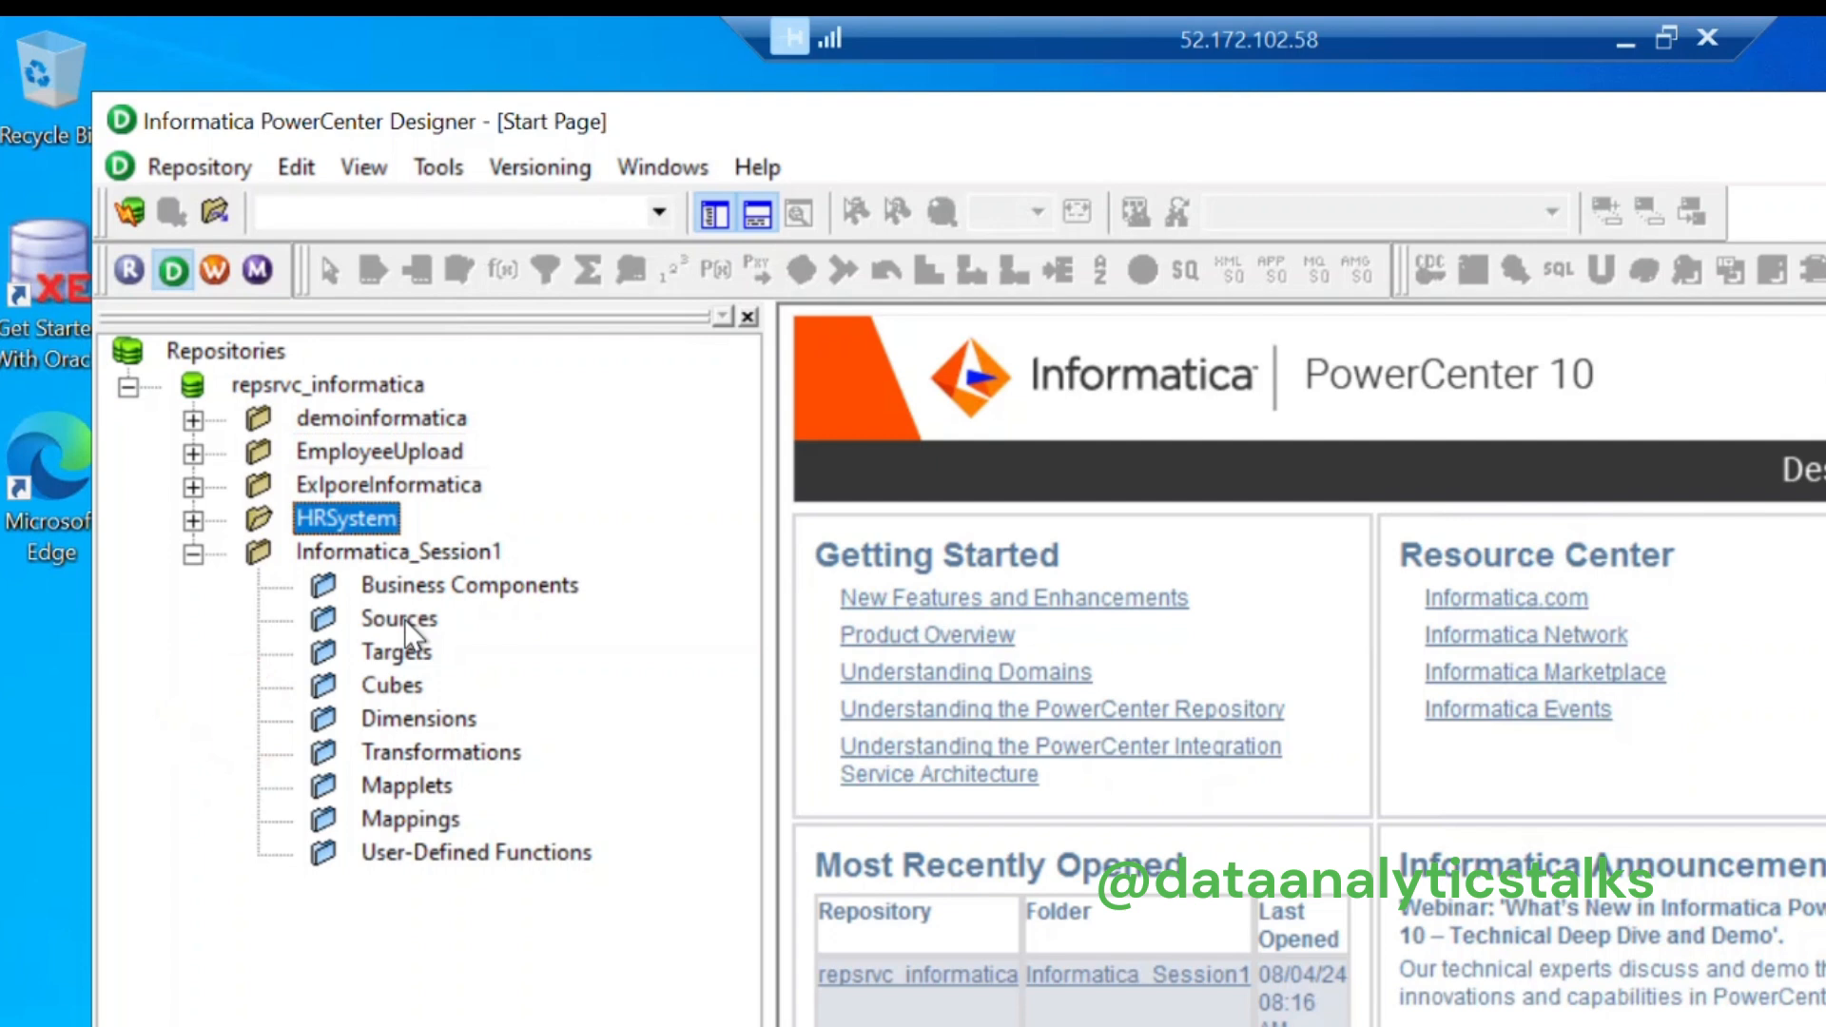
{"action": "right_click", "coordinate": [463, 552]}
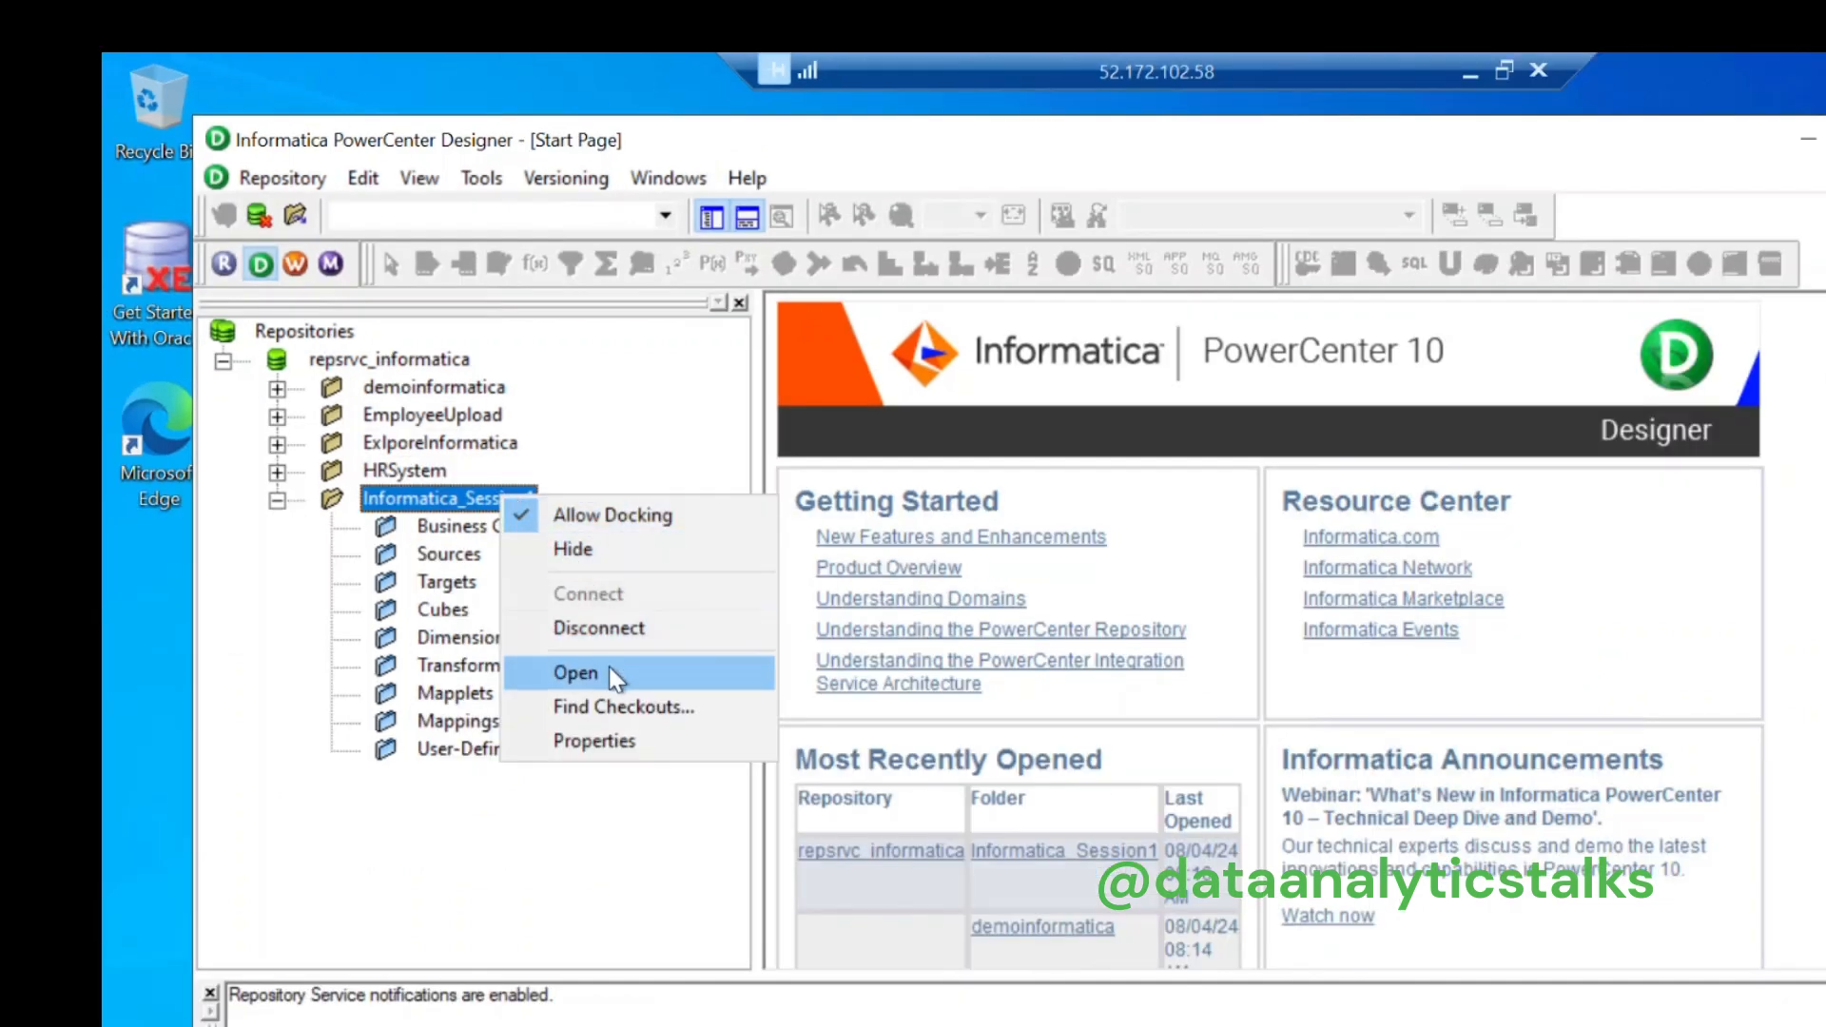
Step: Open Informatica_Session1, walk through its Sources, Targets and Mappings nodes, and open the Sources menu
{"action": "left_click", "coordinate": [609, 666]}
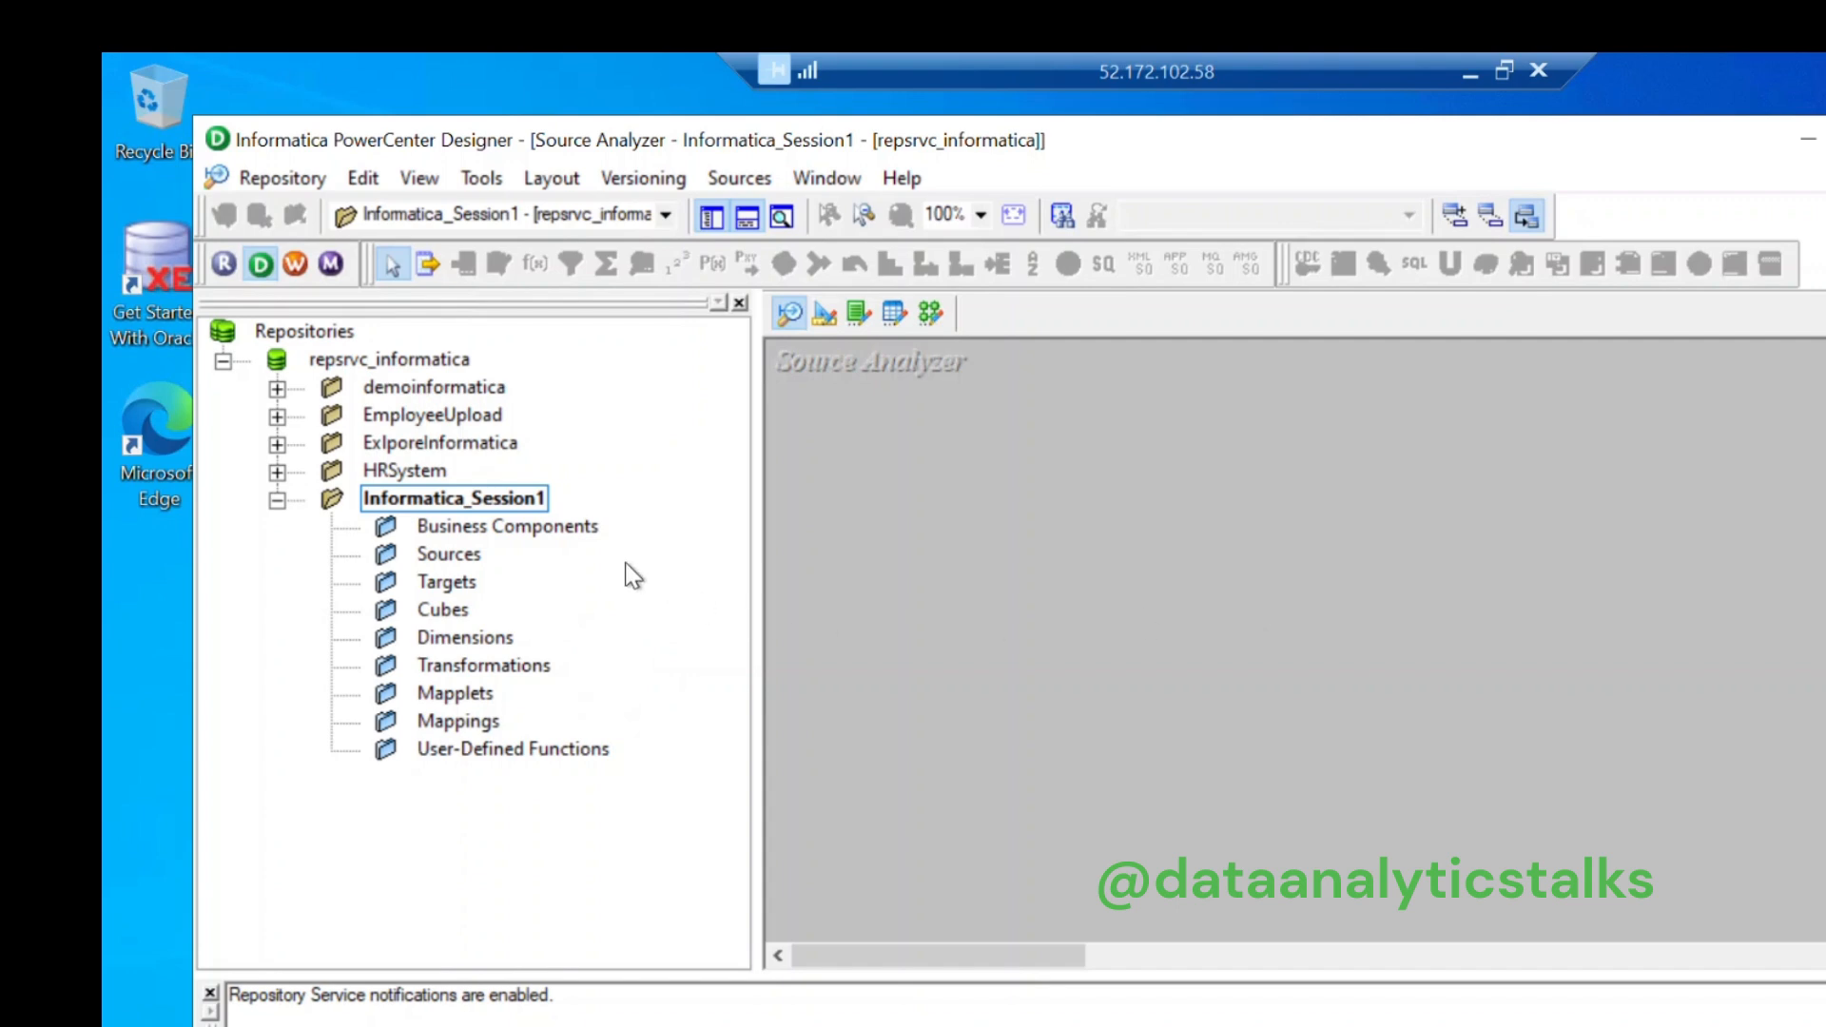
{"action": "left_click", "coordinate": [444, 559]}
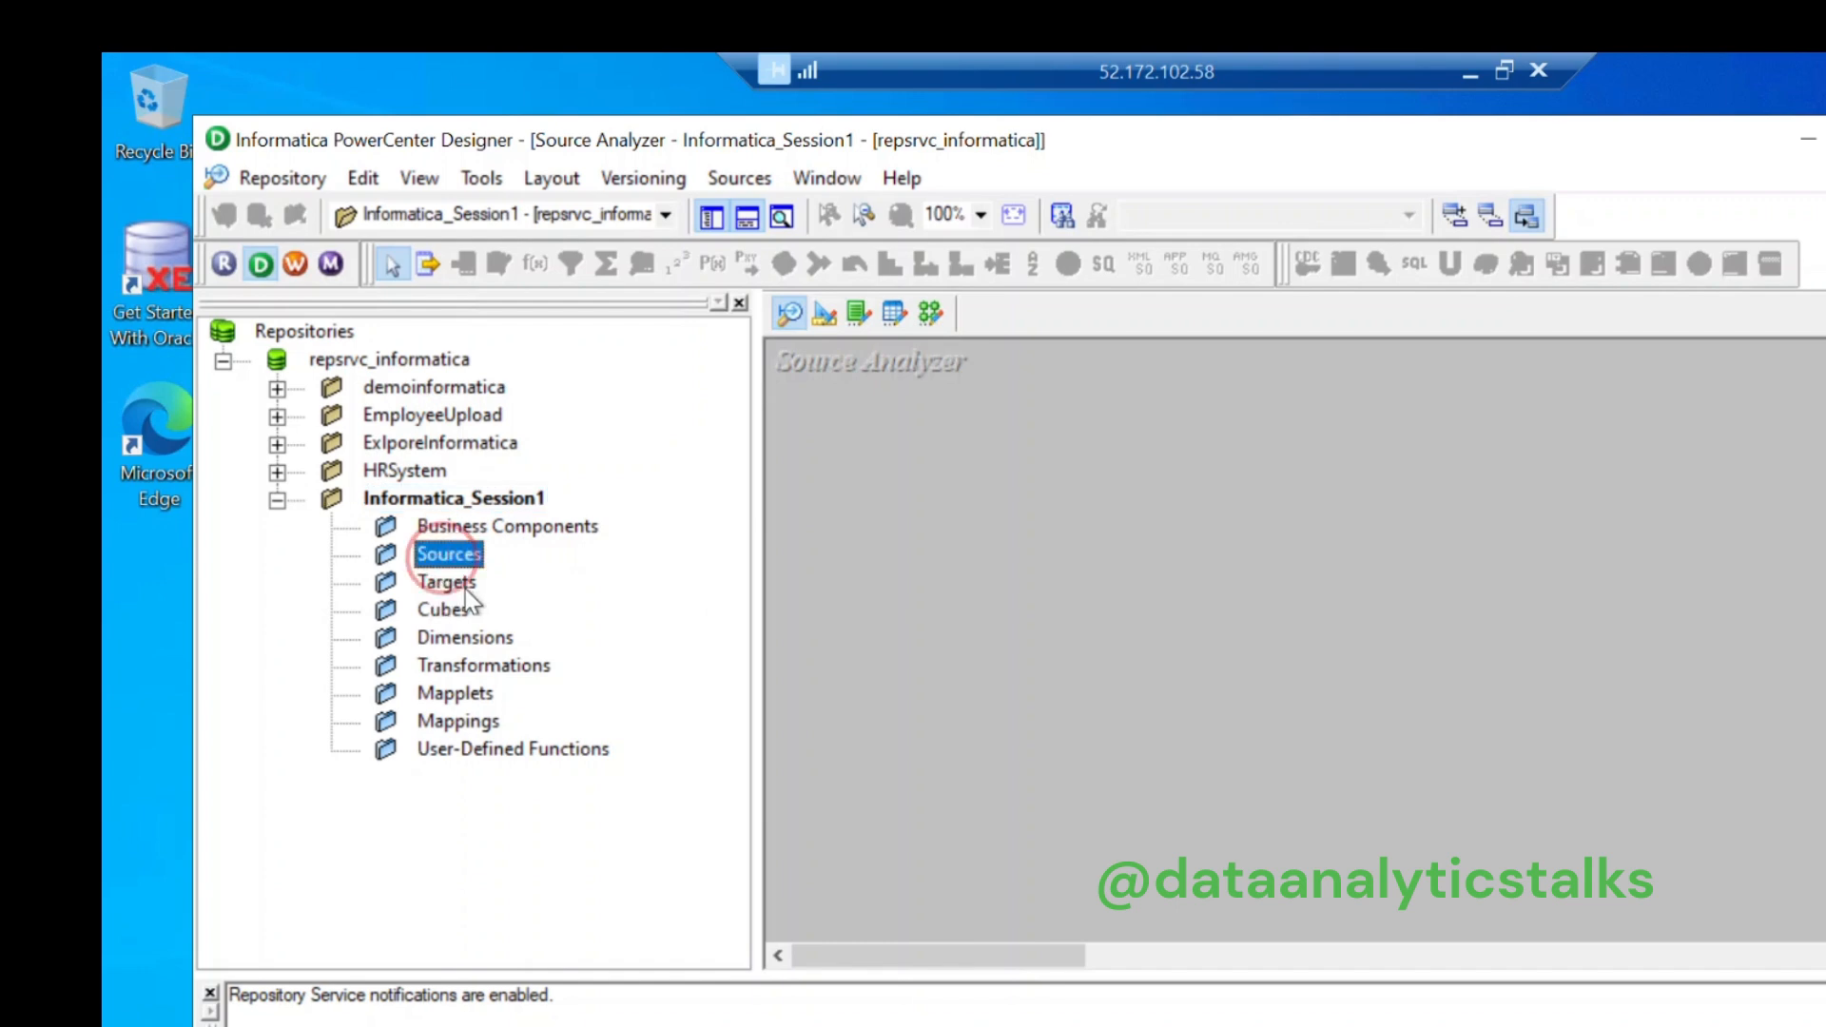
{"action": "left_click", "coordinate": [458, 583]}
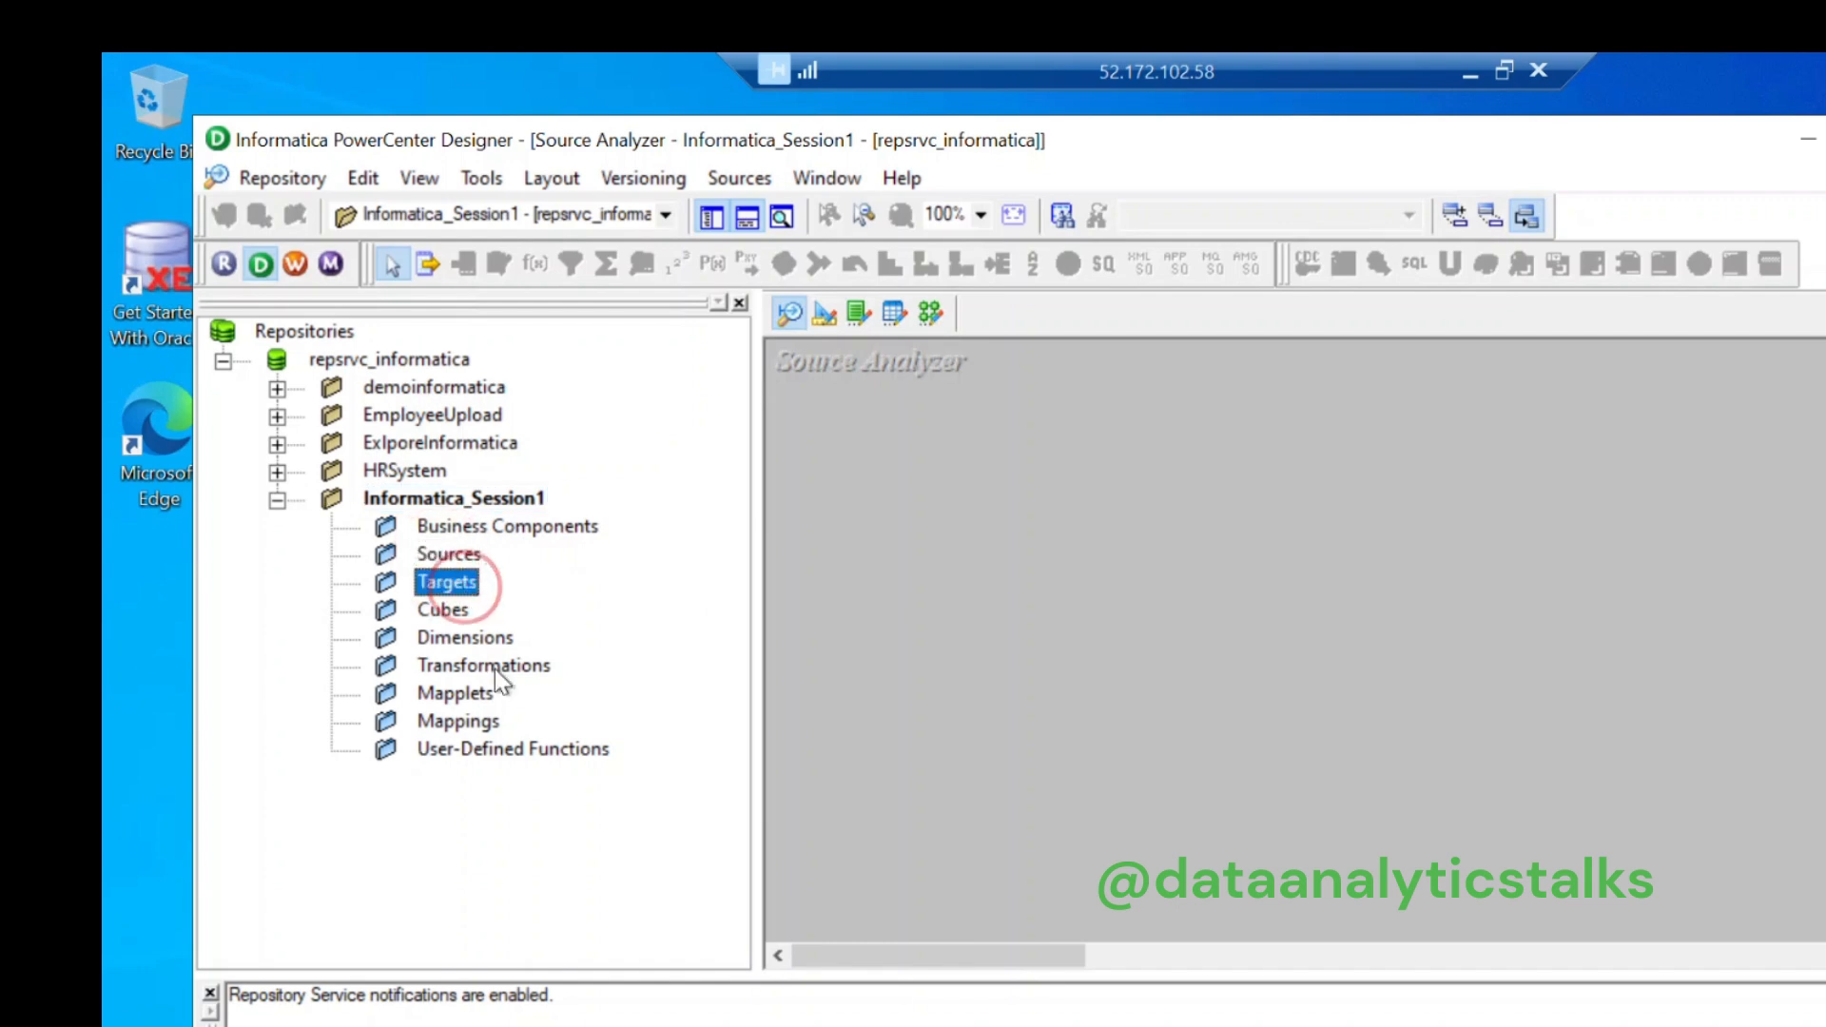
{"action": "left_click", "coordinate": [475, 722]}
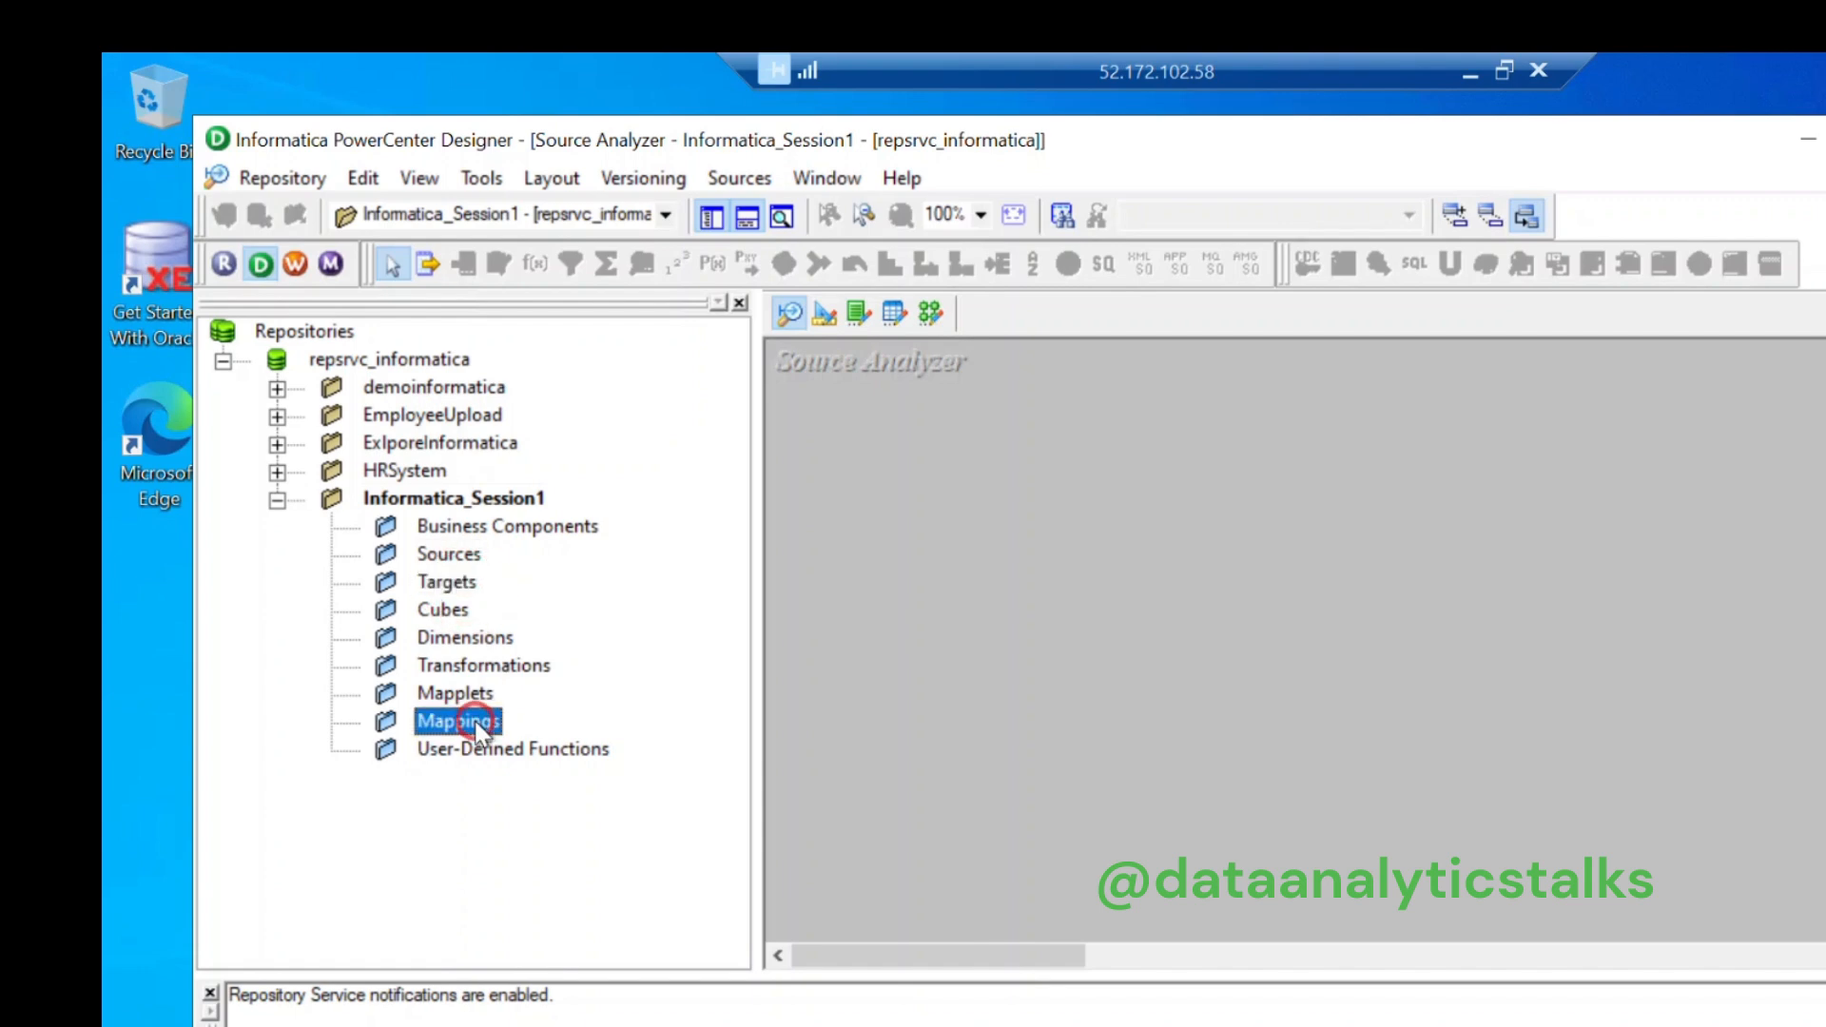
{"action": "left_click", "coordinate": [456, 582]}
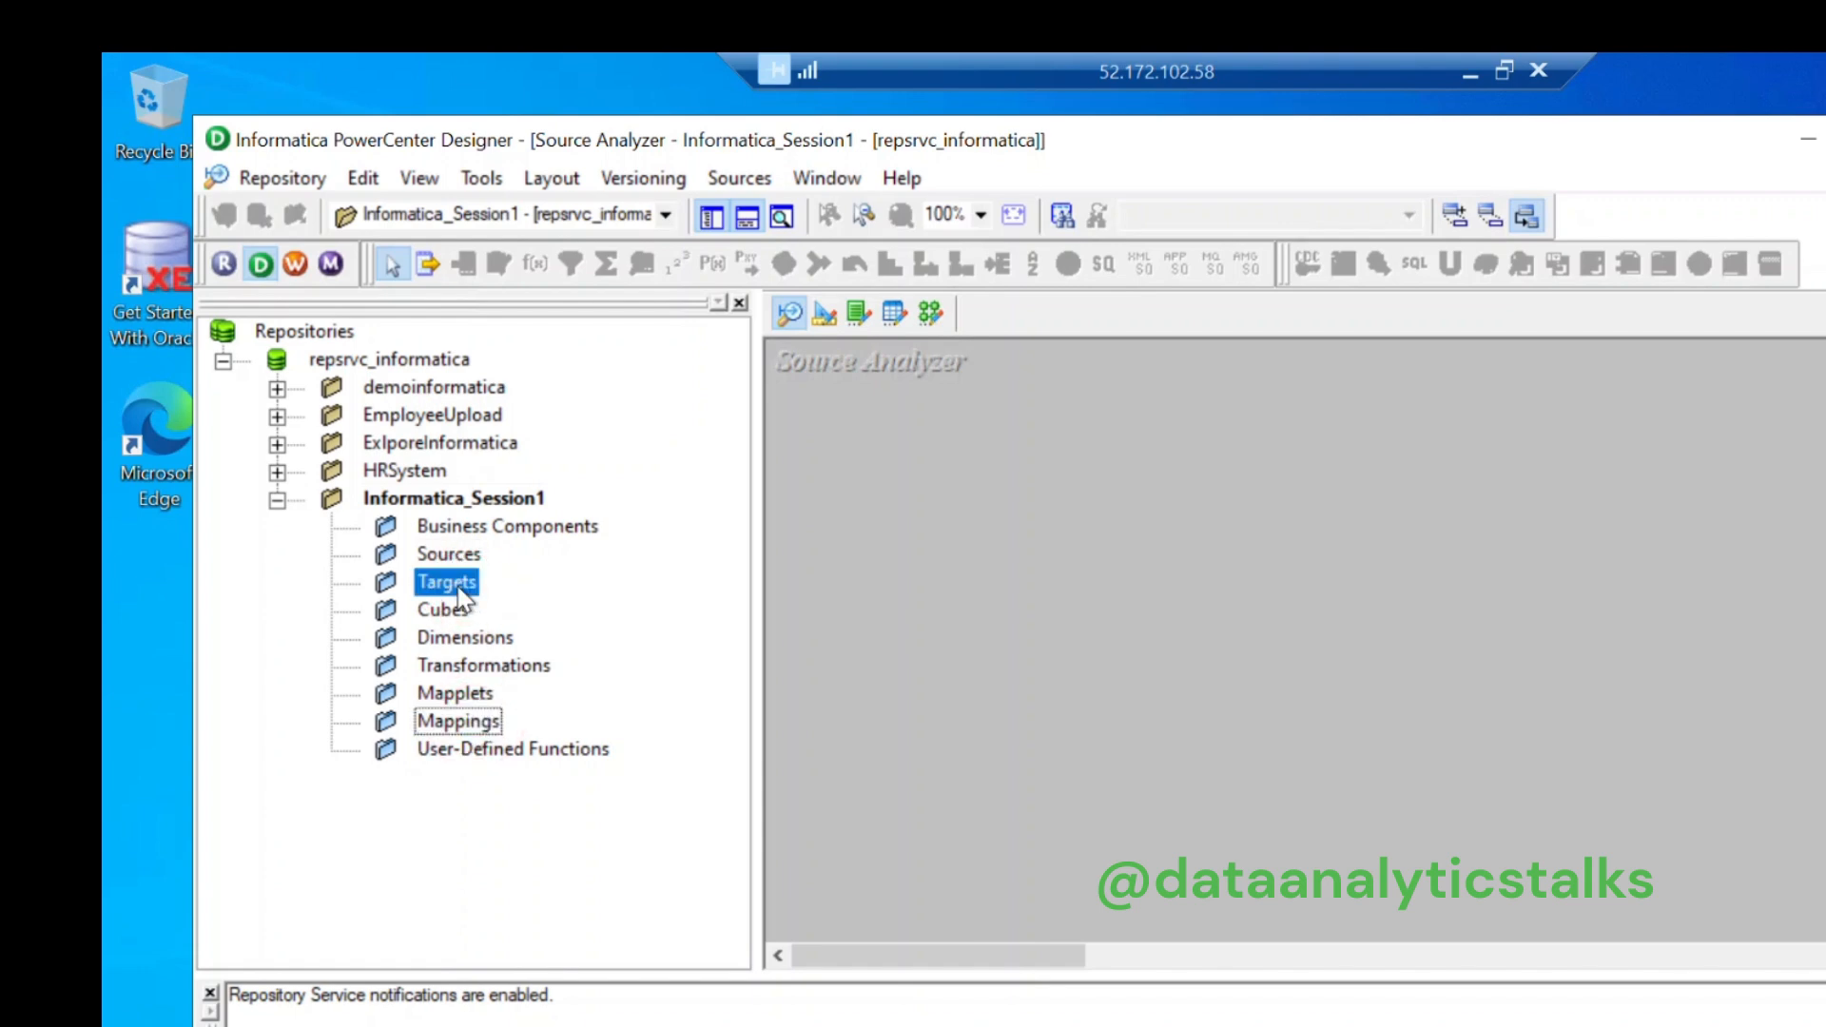
{"action": "left_click", "coordinate": [489, 723]}
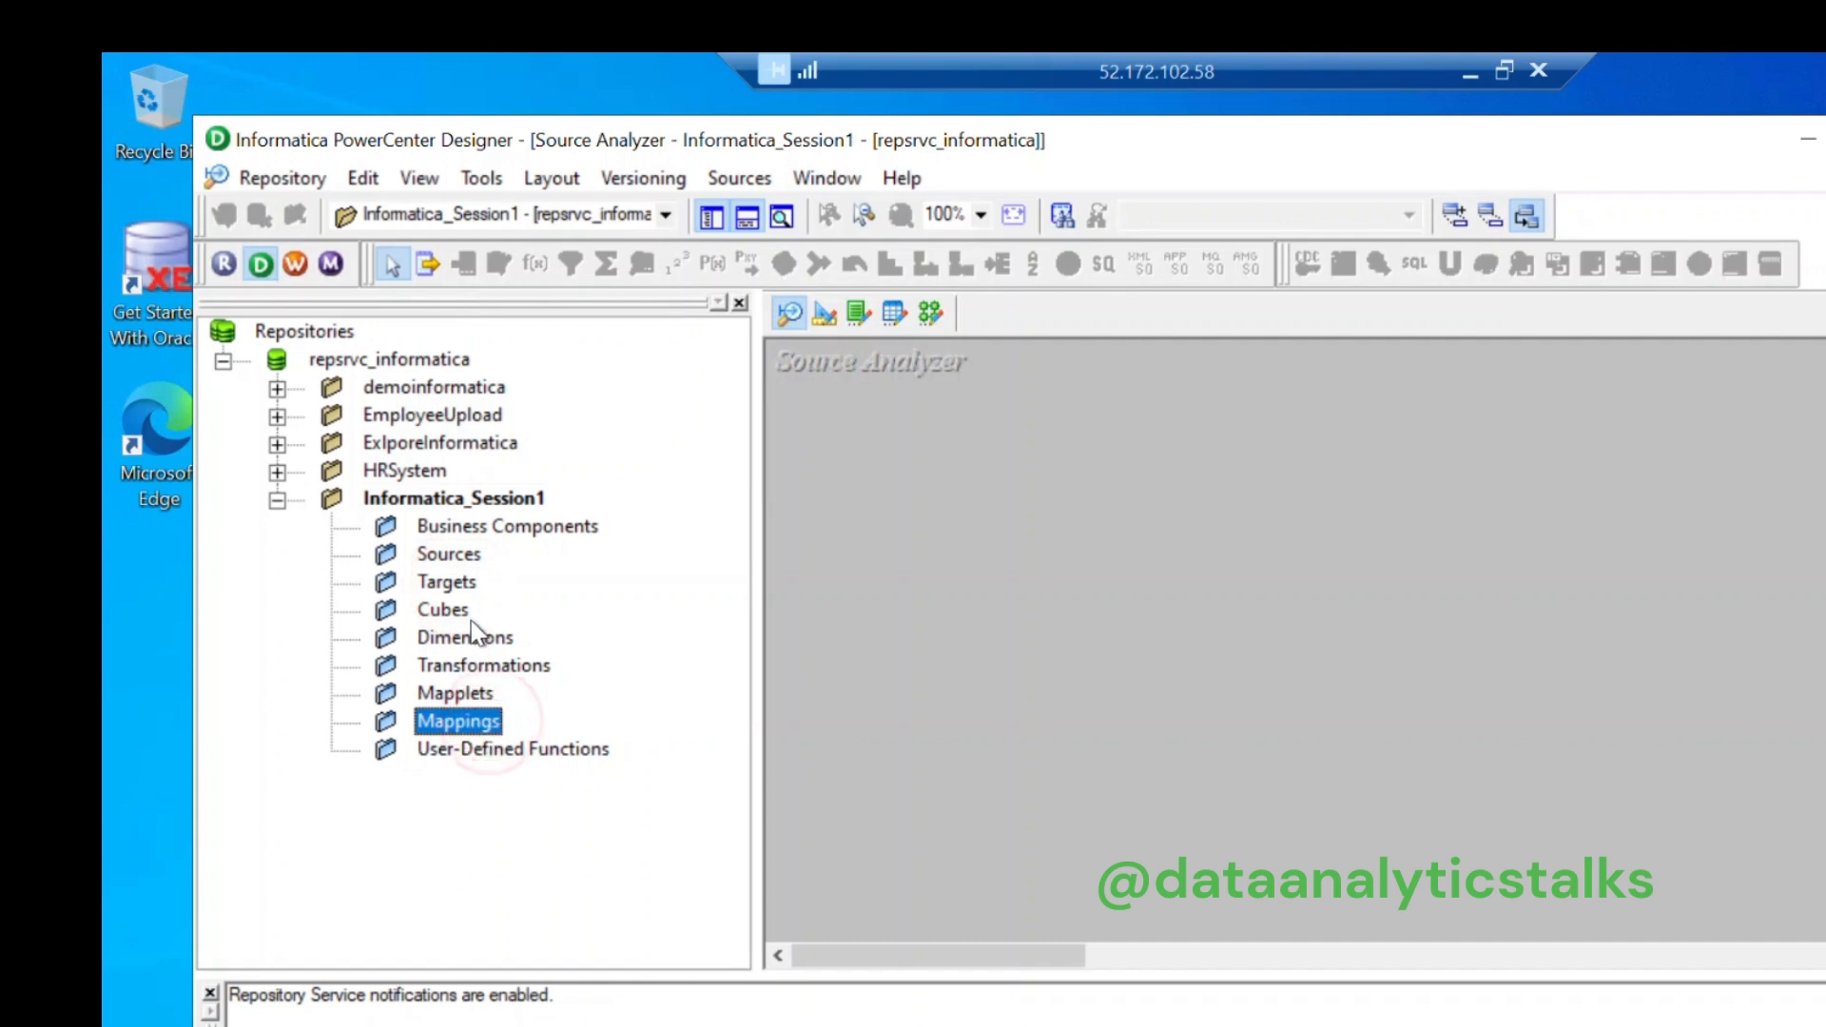
{"action": "left_click", "coordinate": [453, 555]}
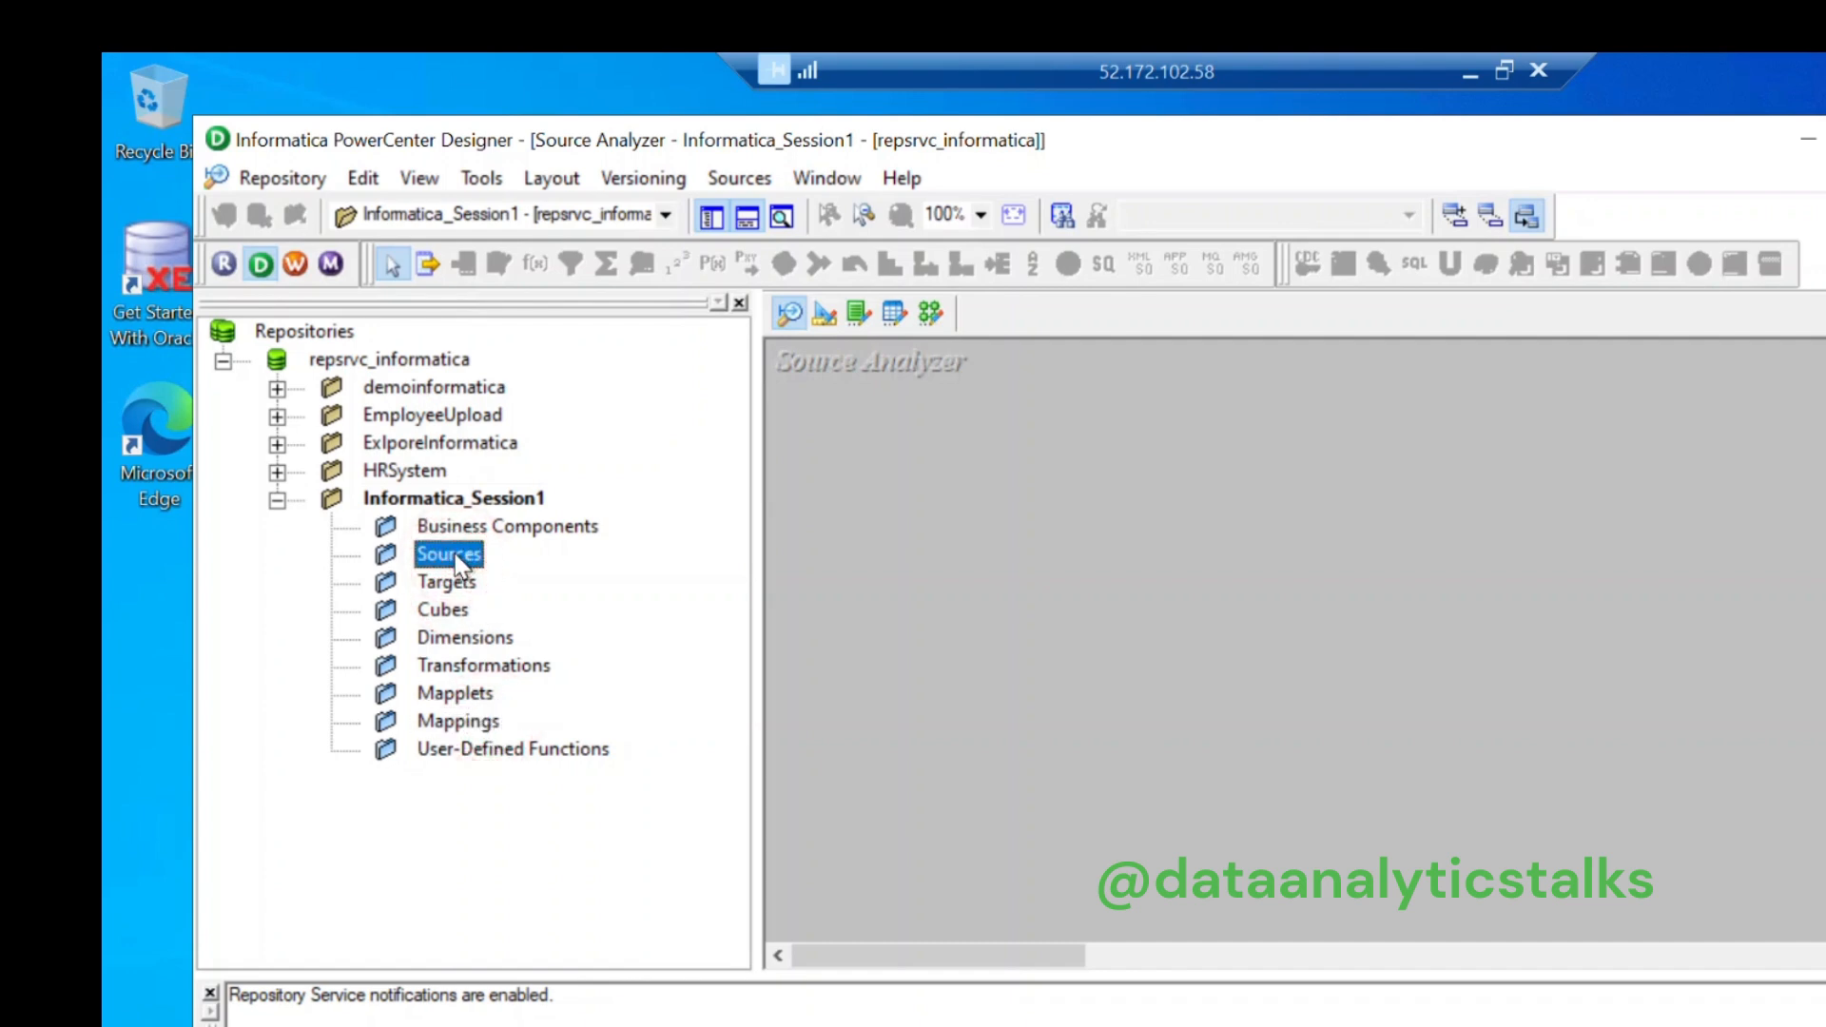
{"action": "left_click", "coordinate": [739, 179]}
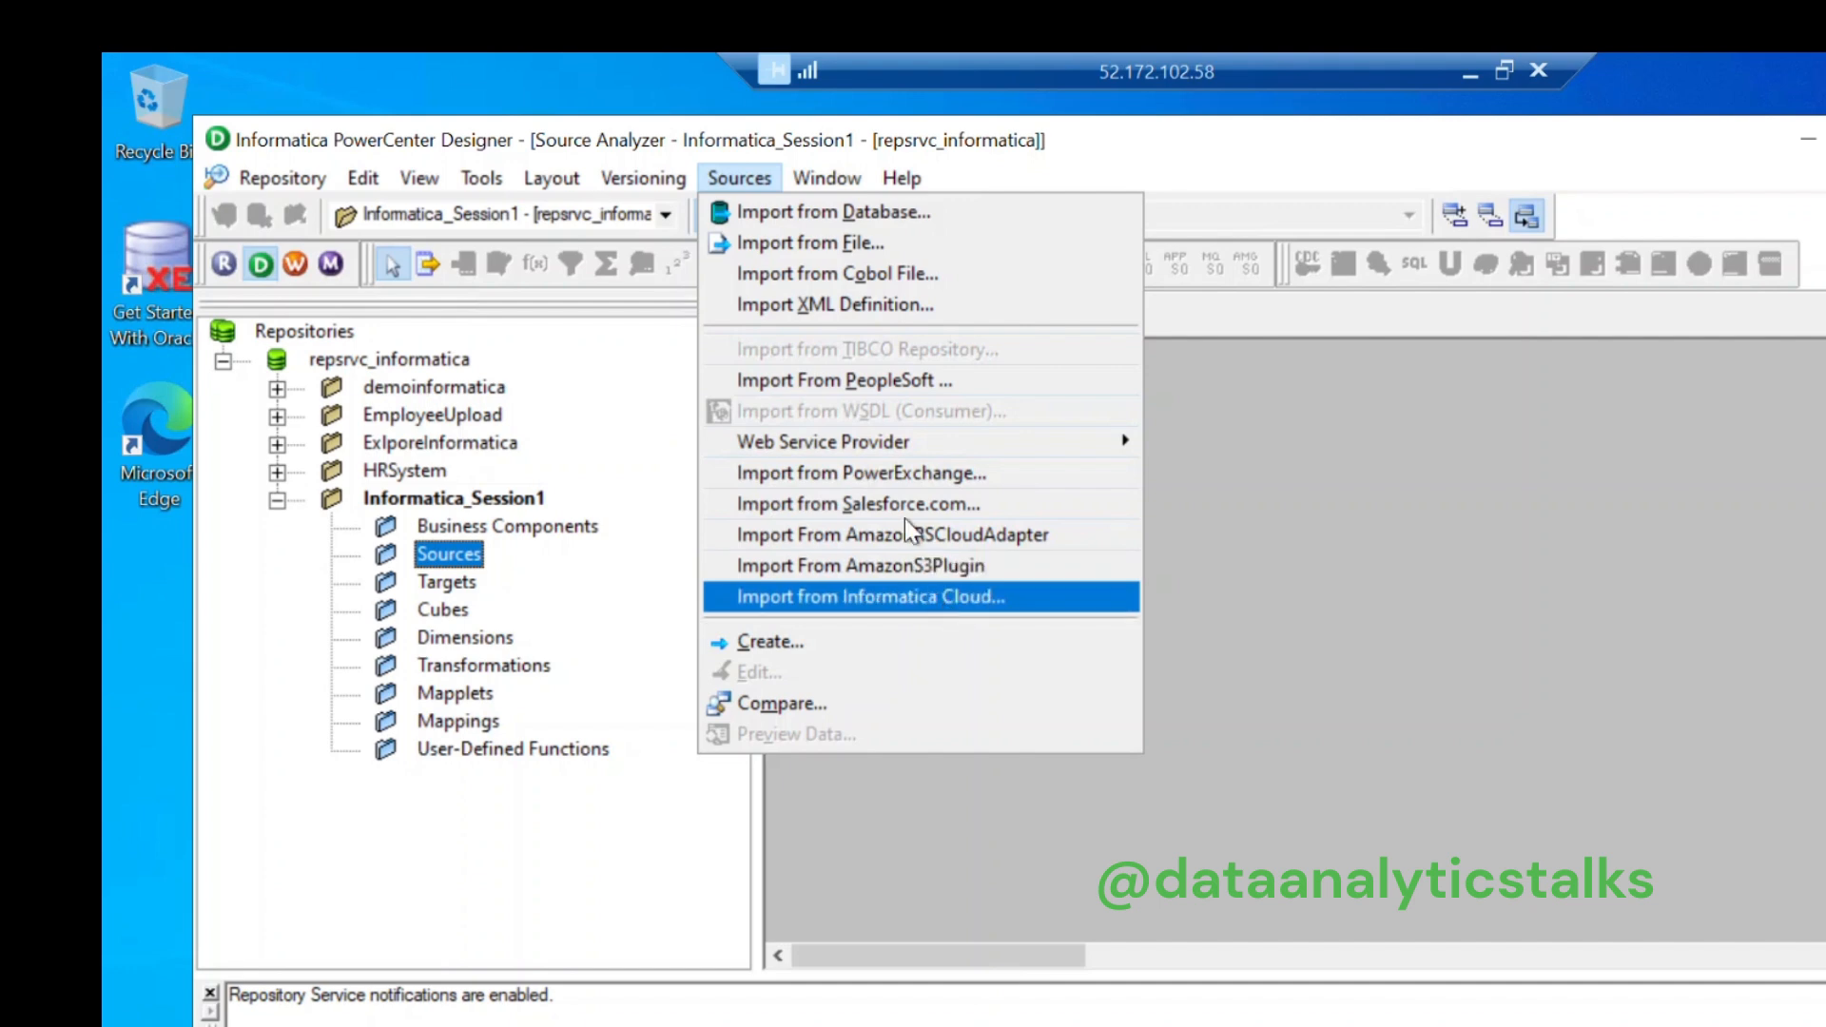
Step: Begin importing a source from the database and open the ODBC data source administration for ORACLE SRC
{"action": "left_click", "coordinate": [843, 223]}
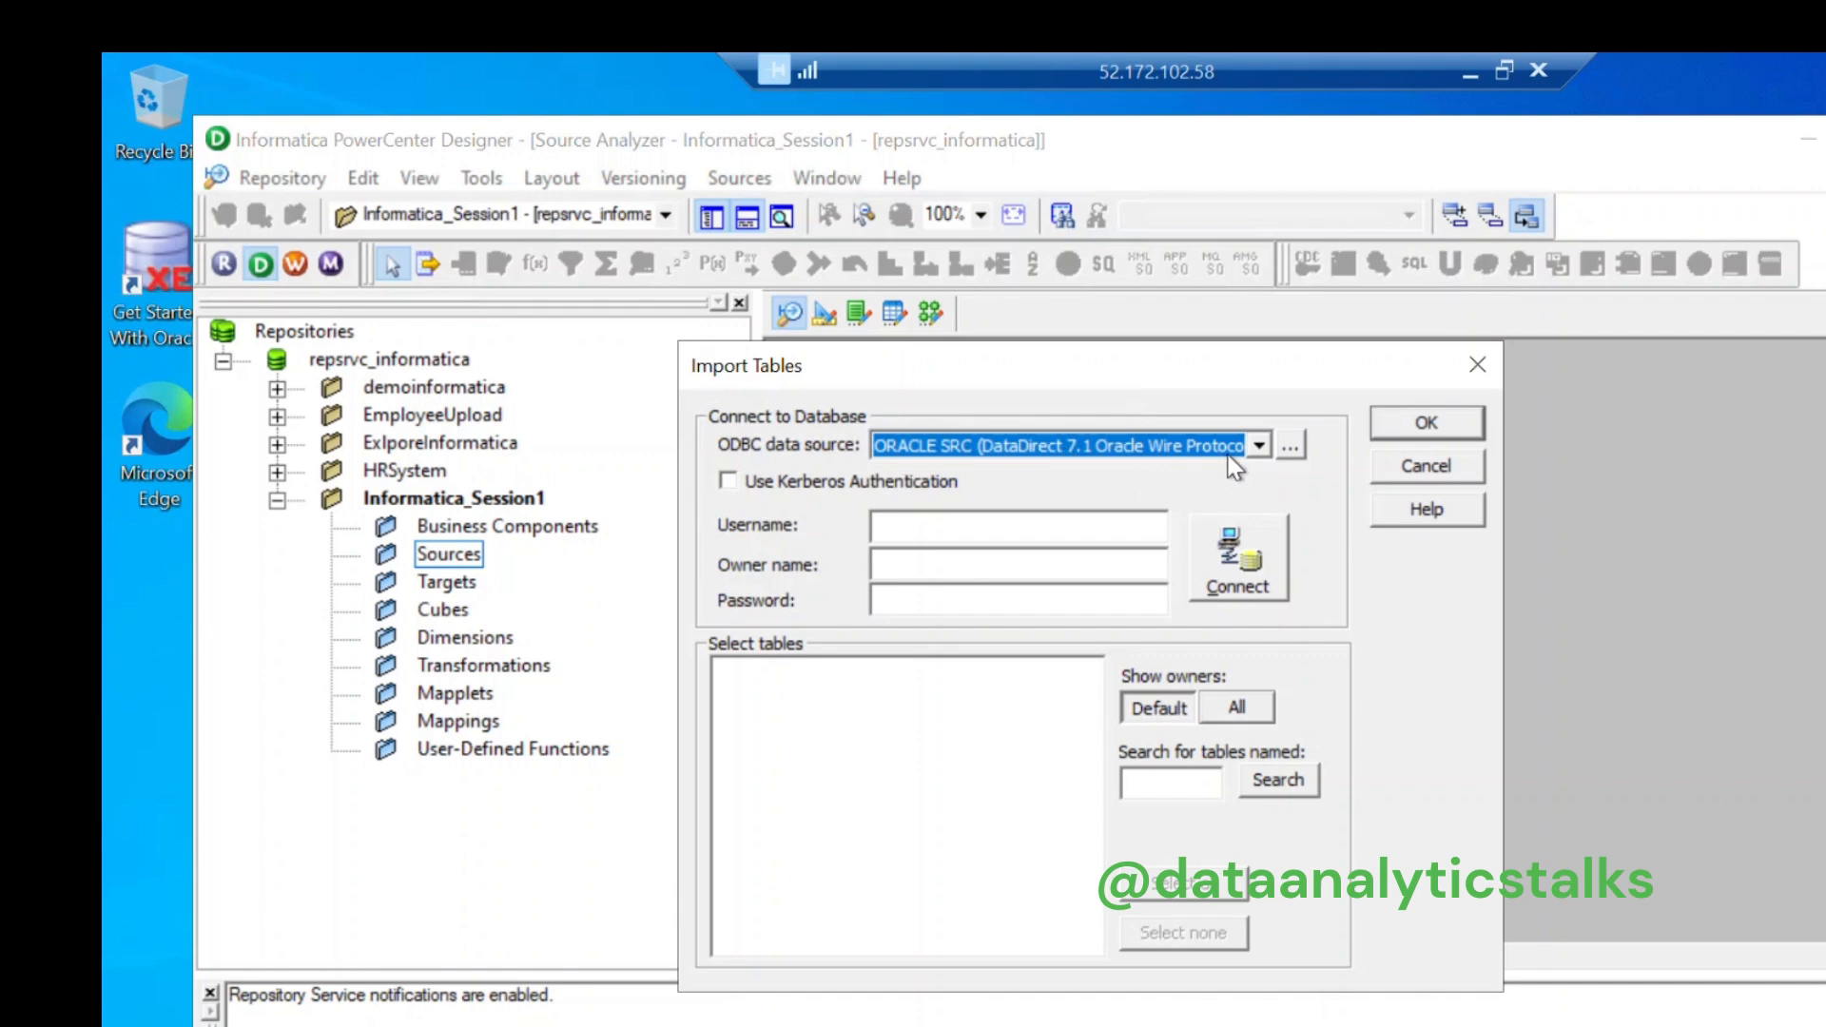
{"action": "left_click", "coordinate": [1258, 447]}
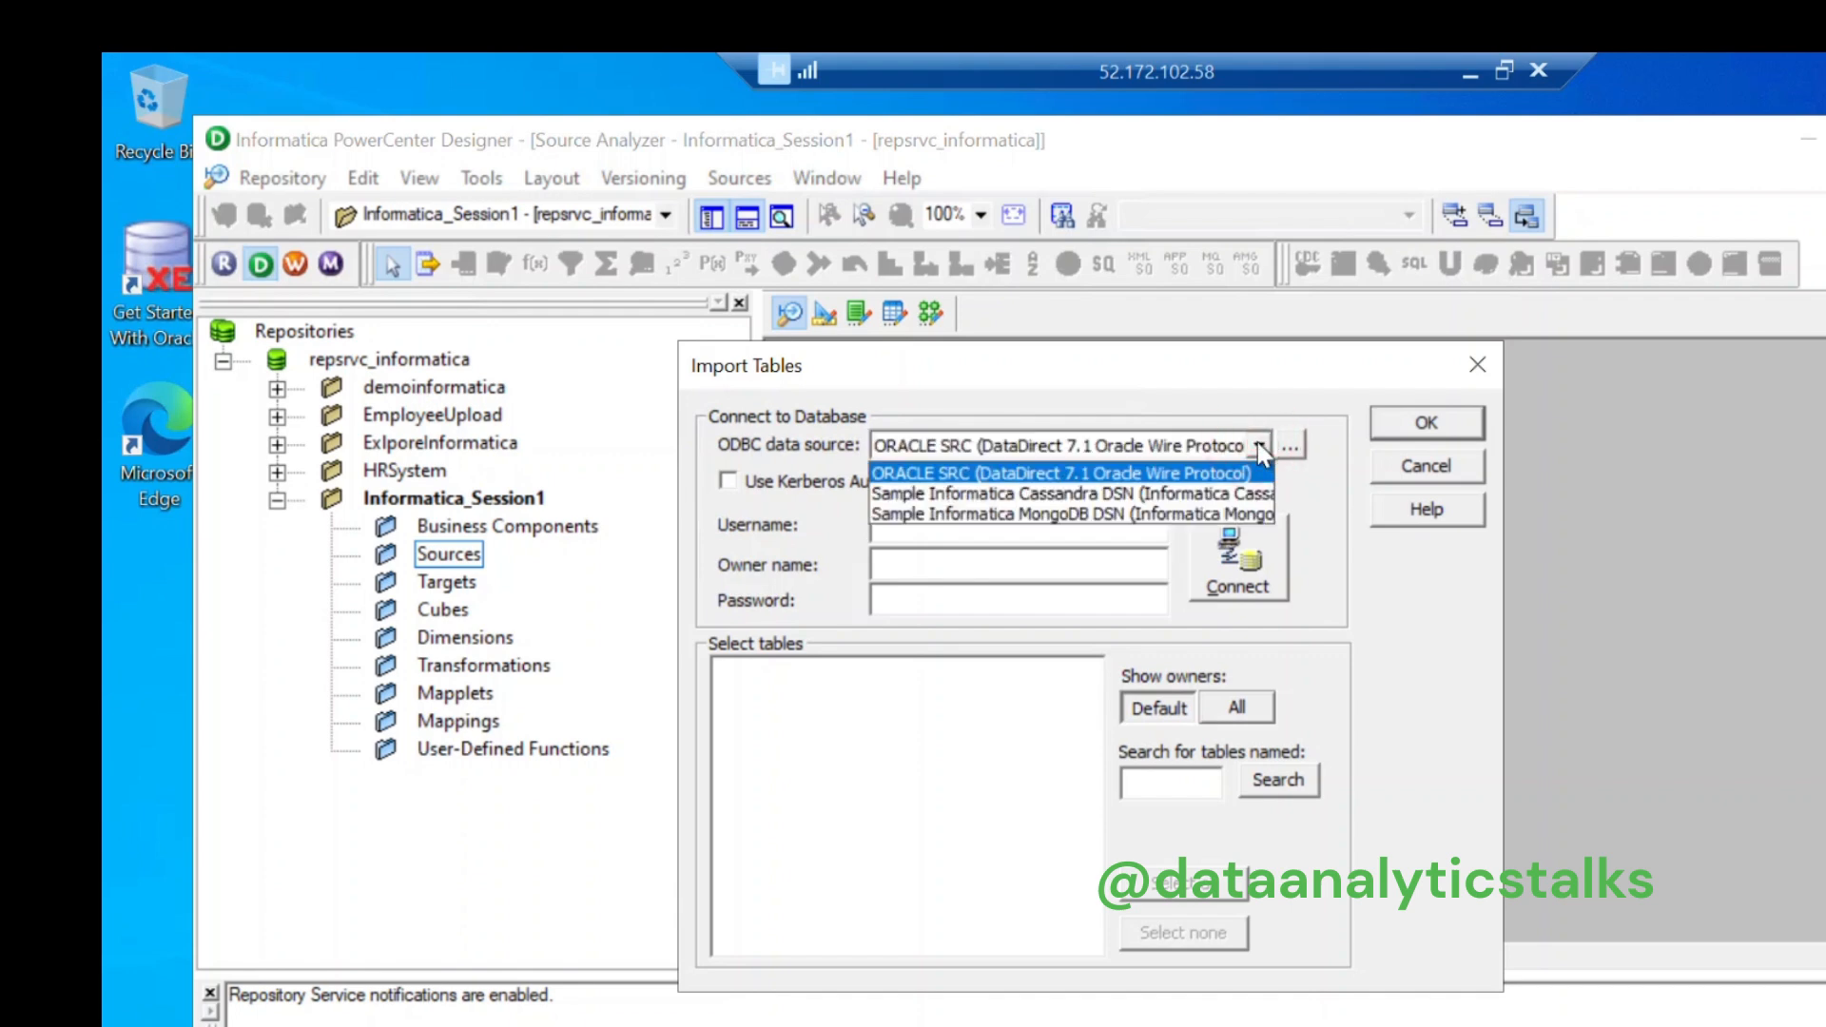
{"action": "left_click", "coordinate": [1332, 453]}
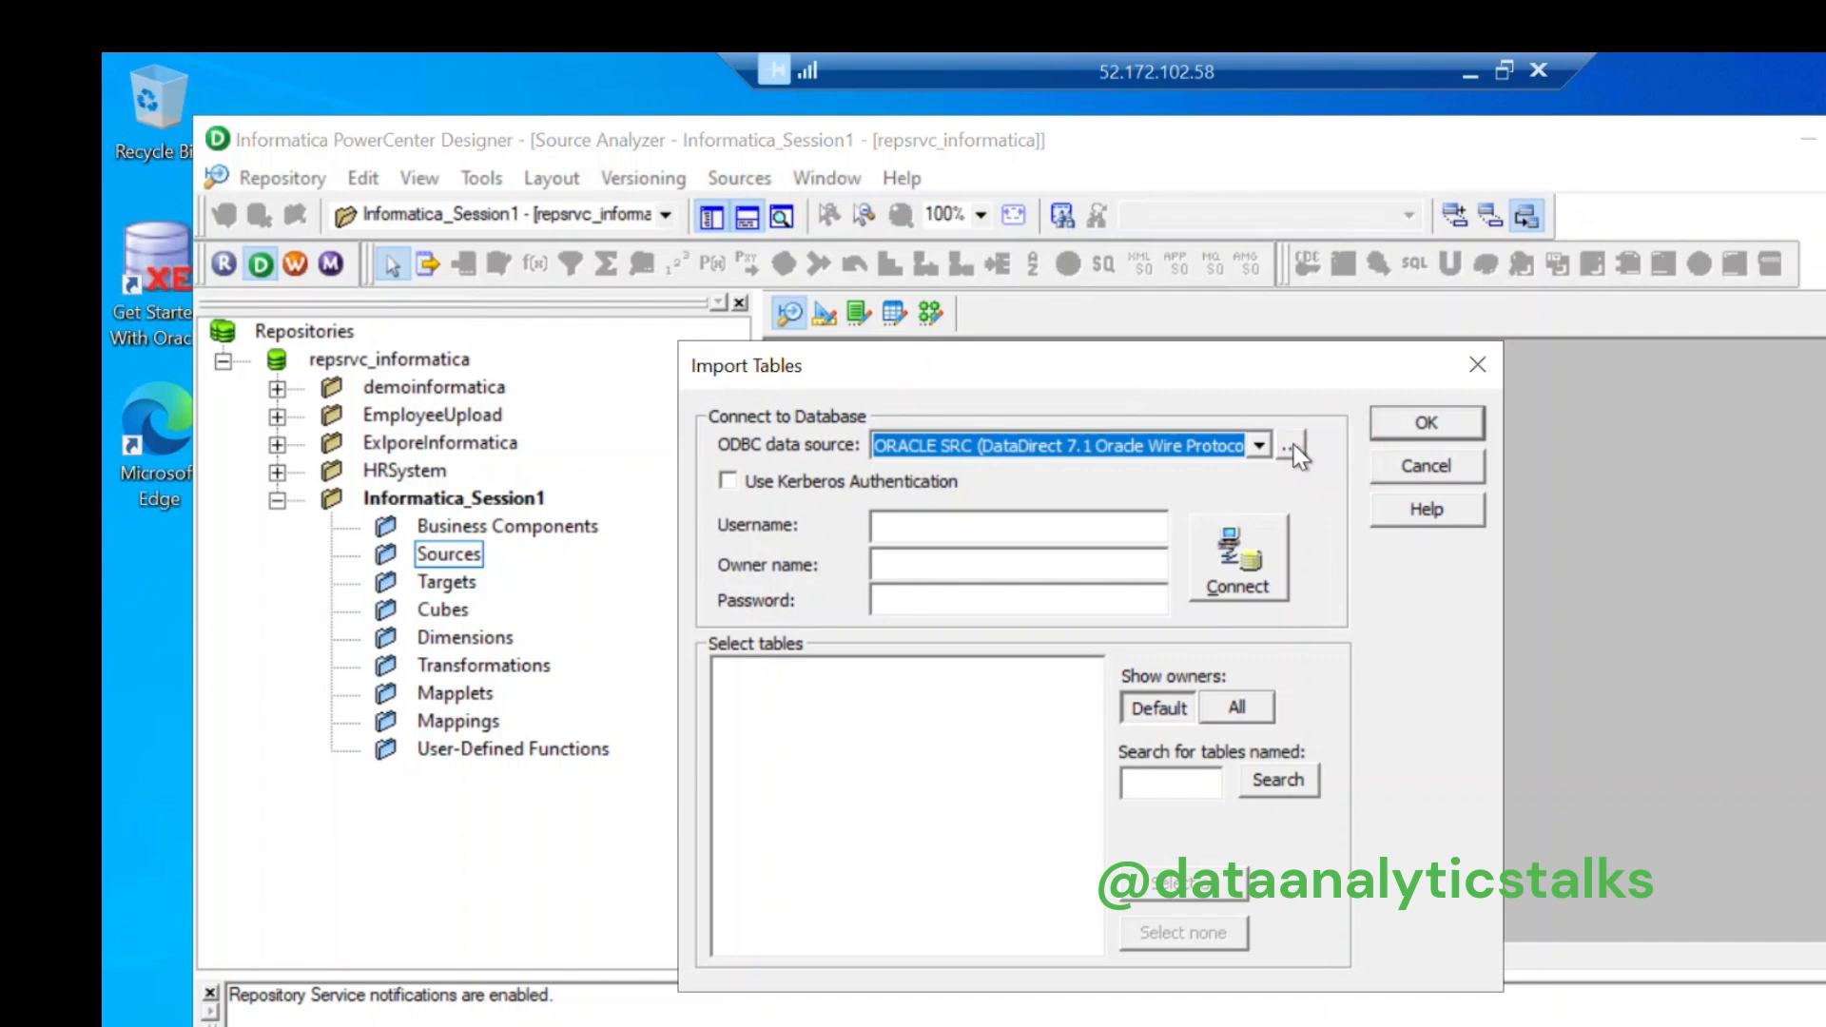
{"action": "left_click", "coordinate": [1294, 450]}
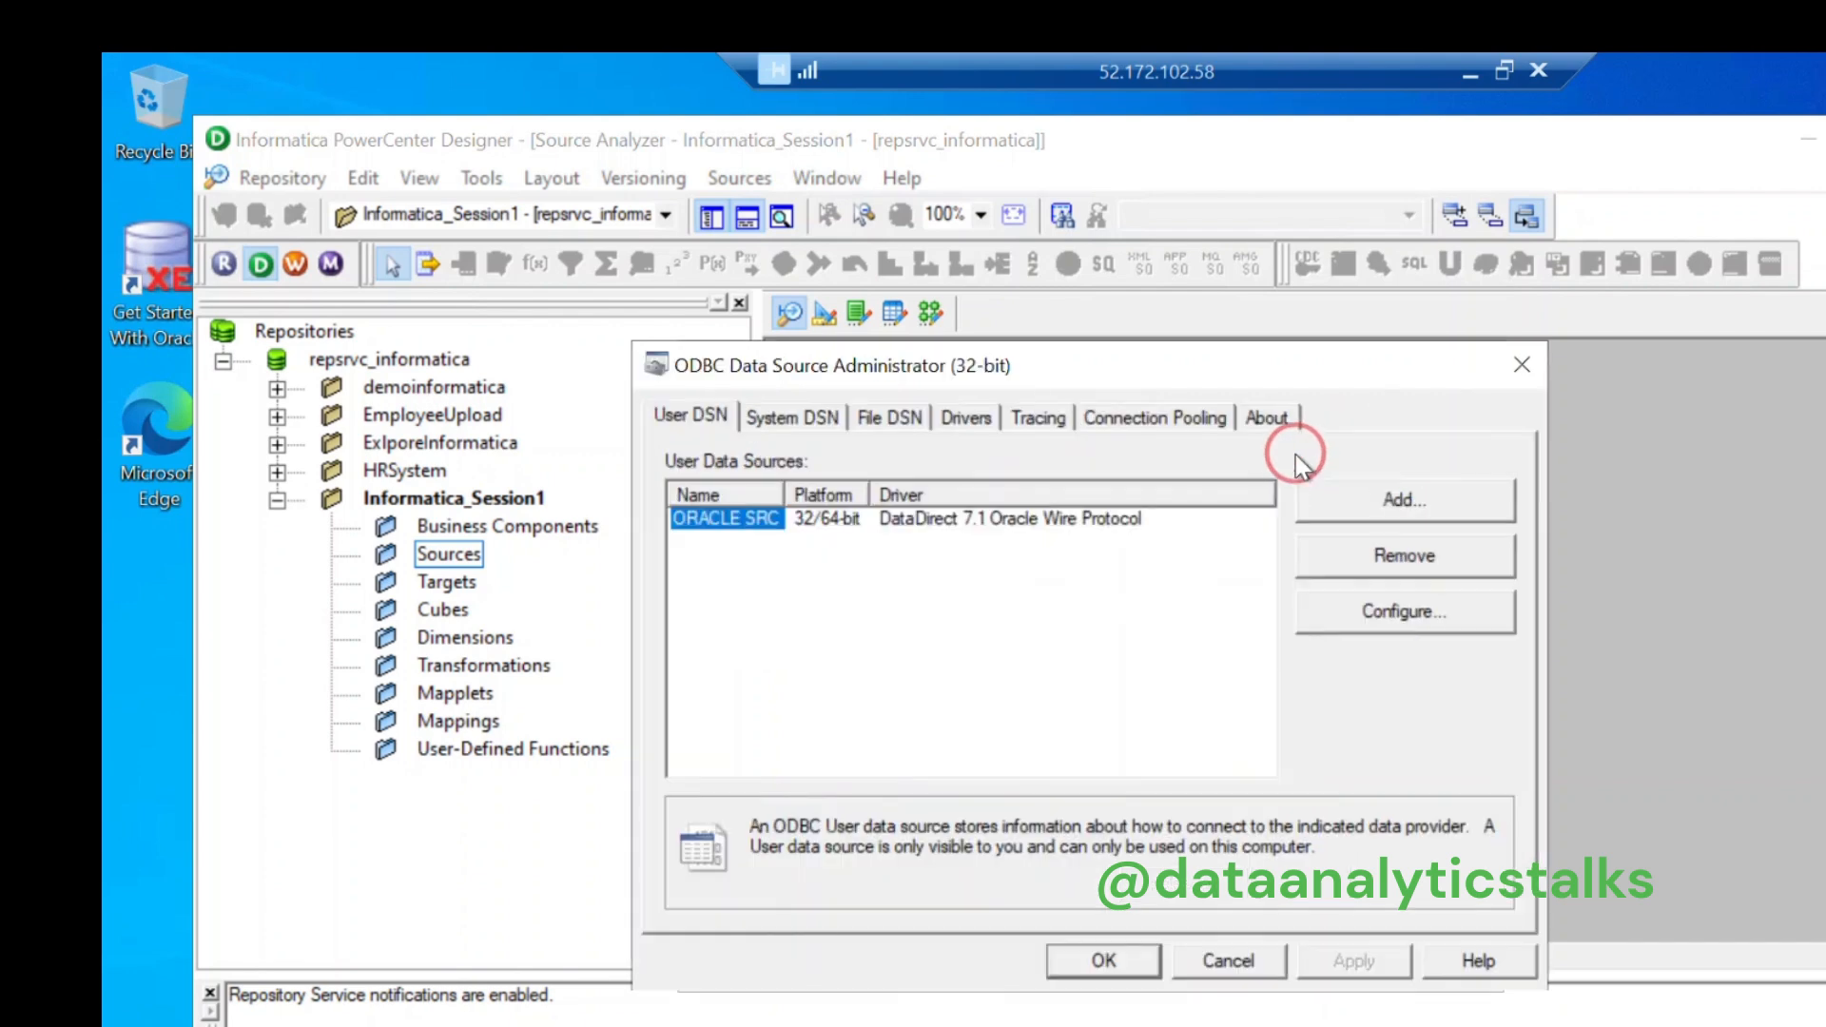
Step: Abandon adding a new data source and open the ORACLE SRC configuration instead
{"action": "left_click", "coordinate": [1390, 508]}
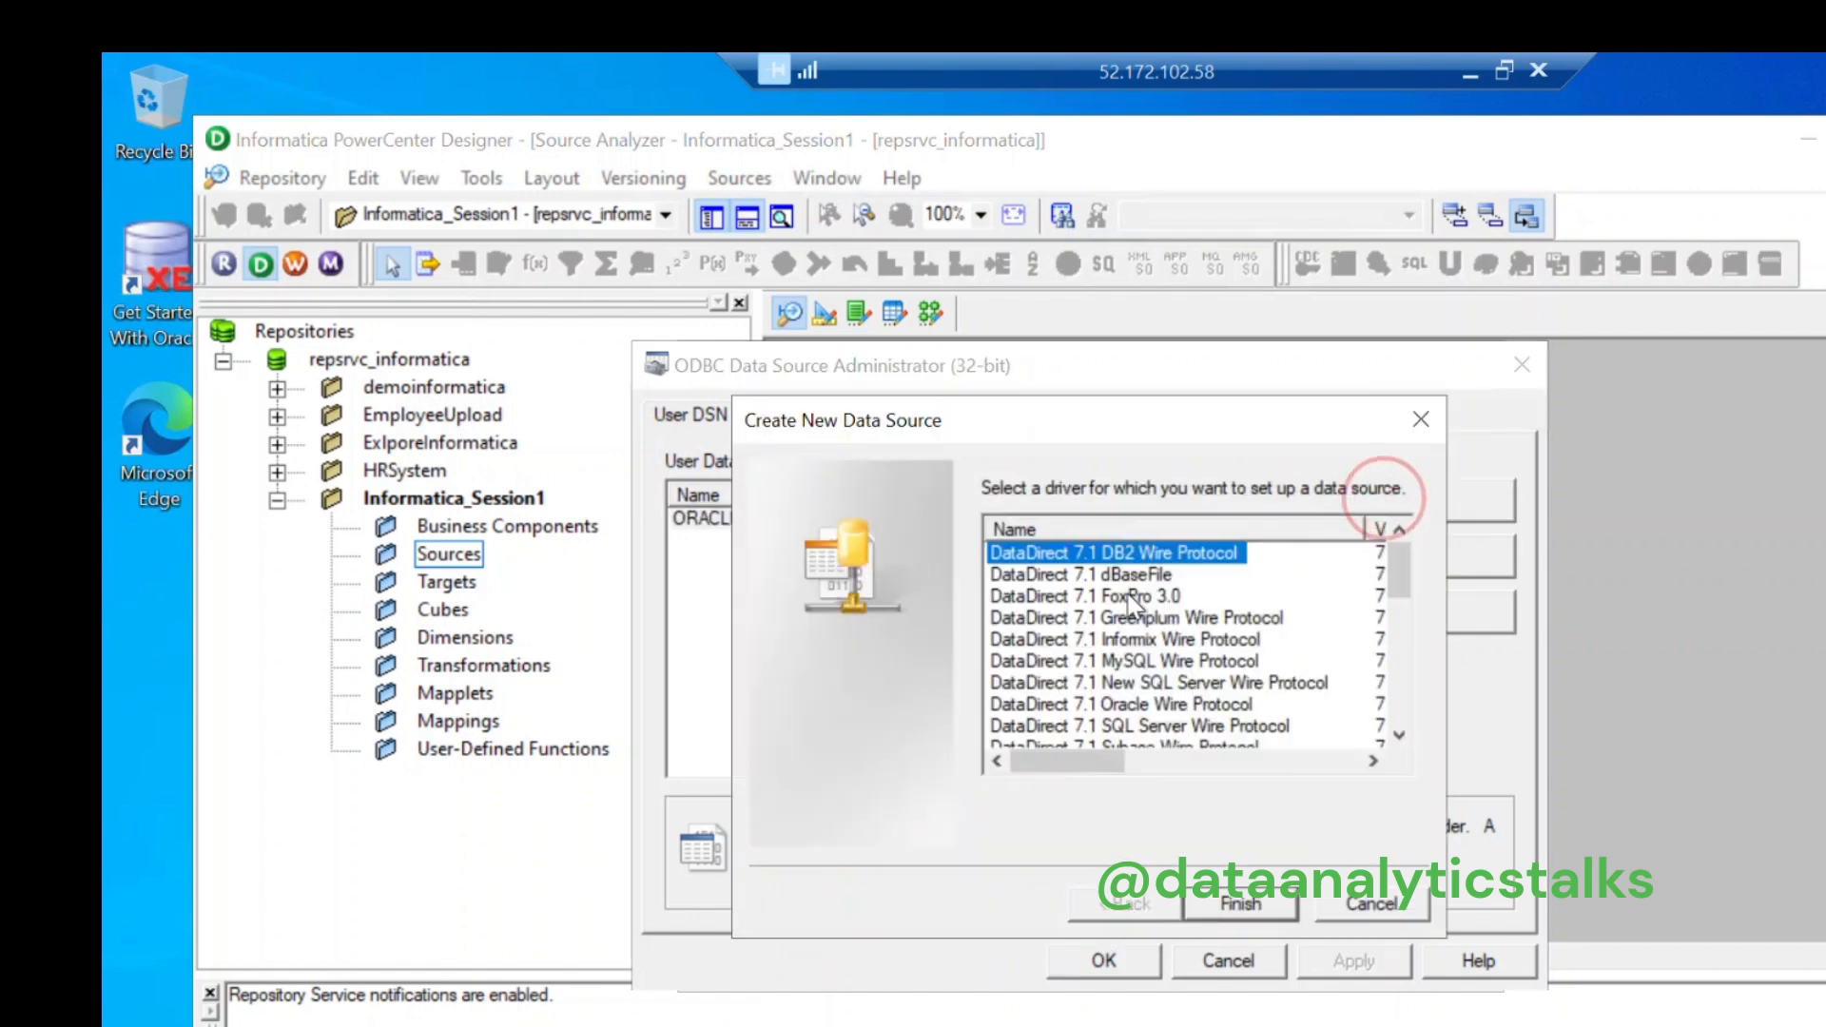
{"action": "scroll", "coordinate": [1040, 691], "scroll_direction": "down", "scroll_amount": 10}
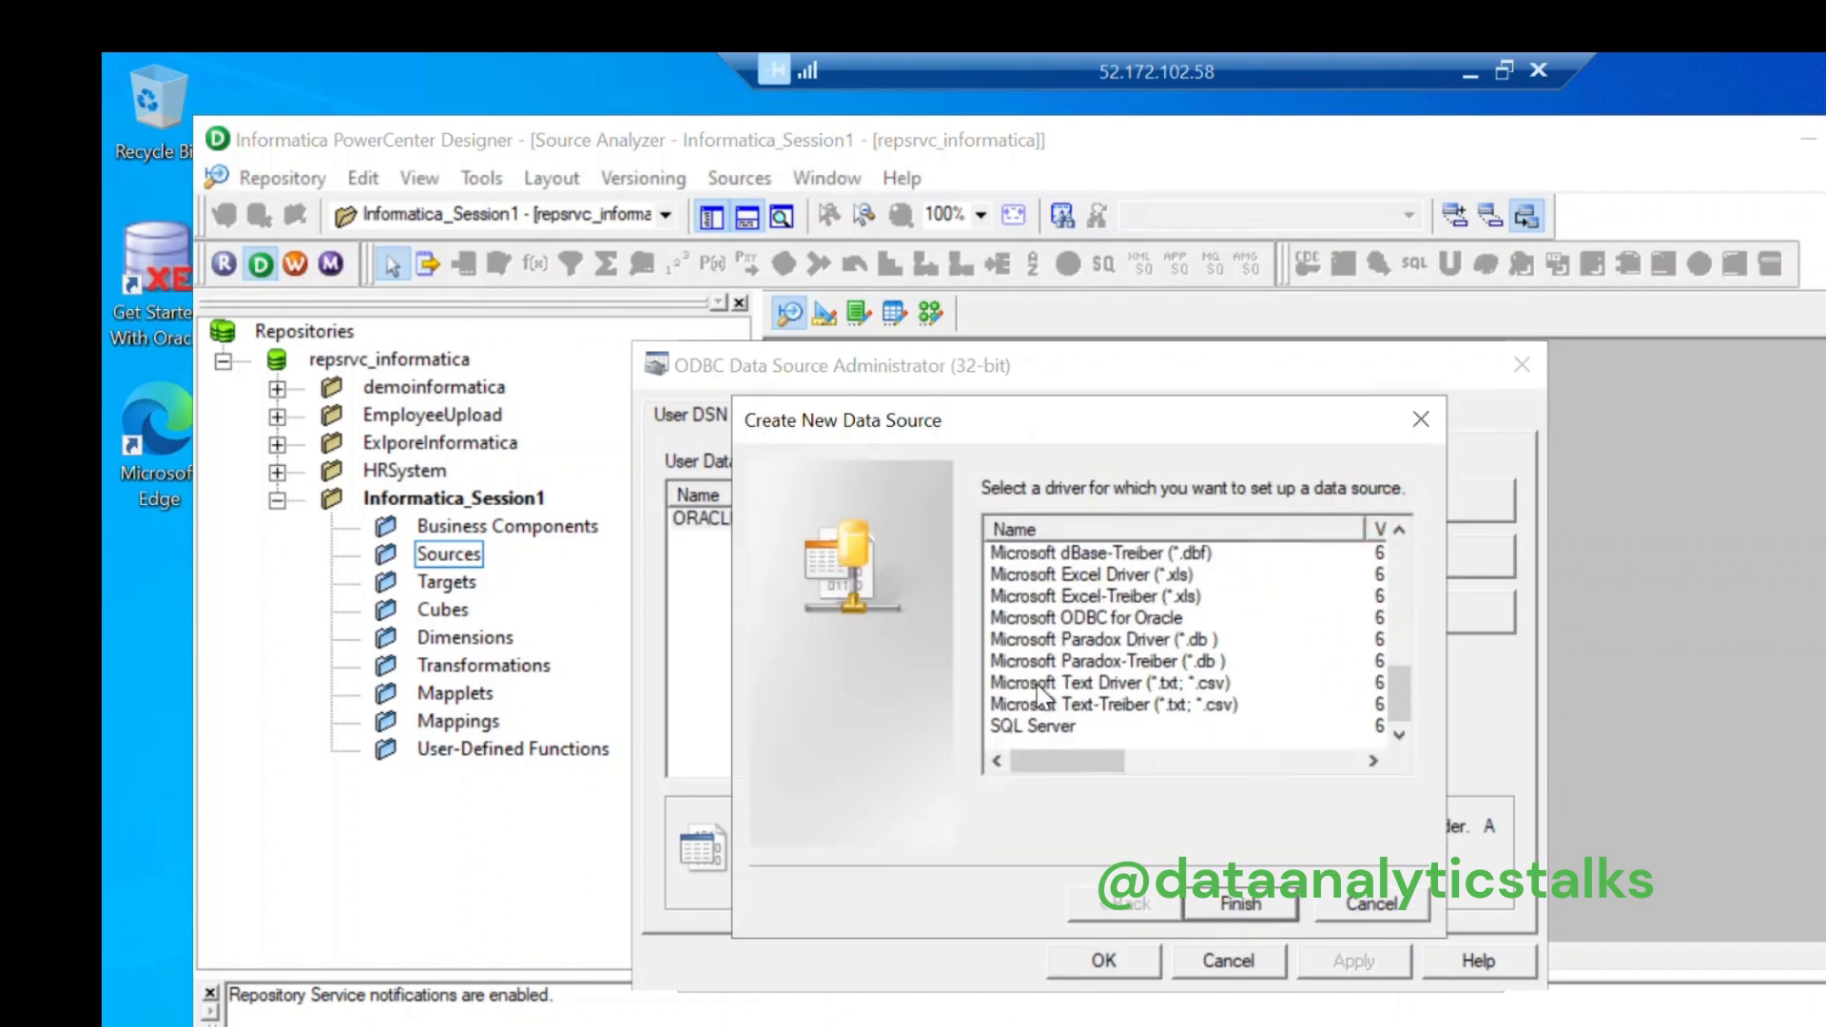
{"action": "scroll", "coordinate": [1040, 694], "scroll_direction": "up", "scroll_amount": 10}
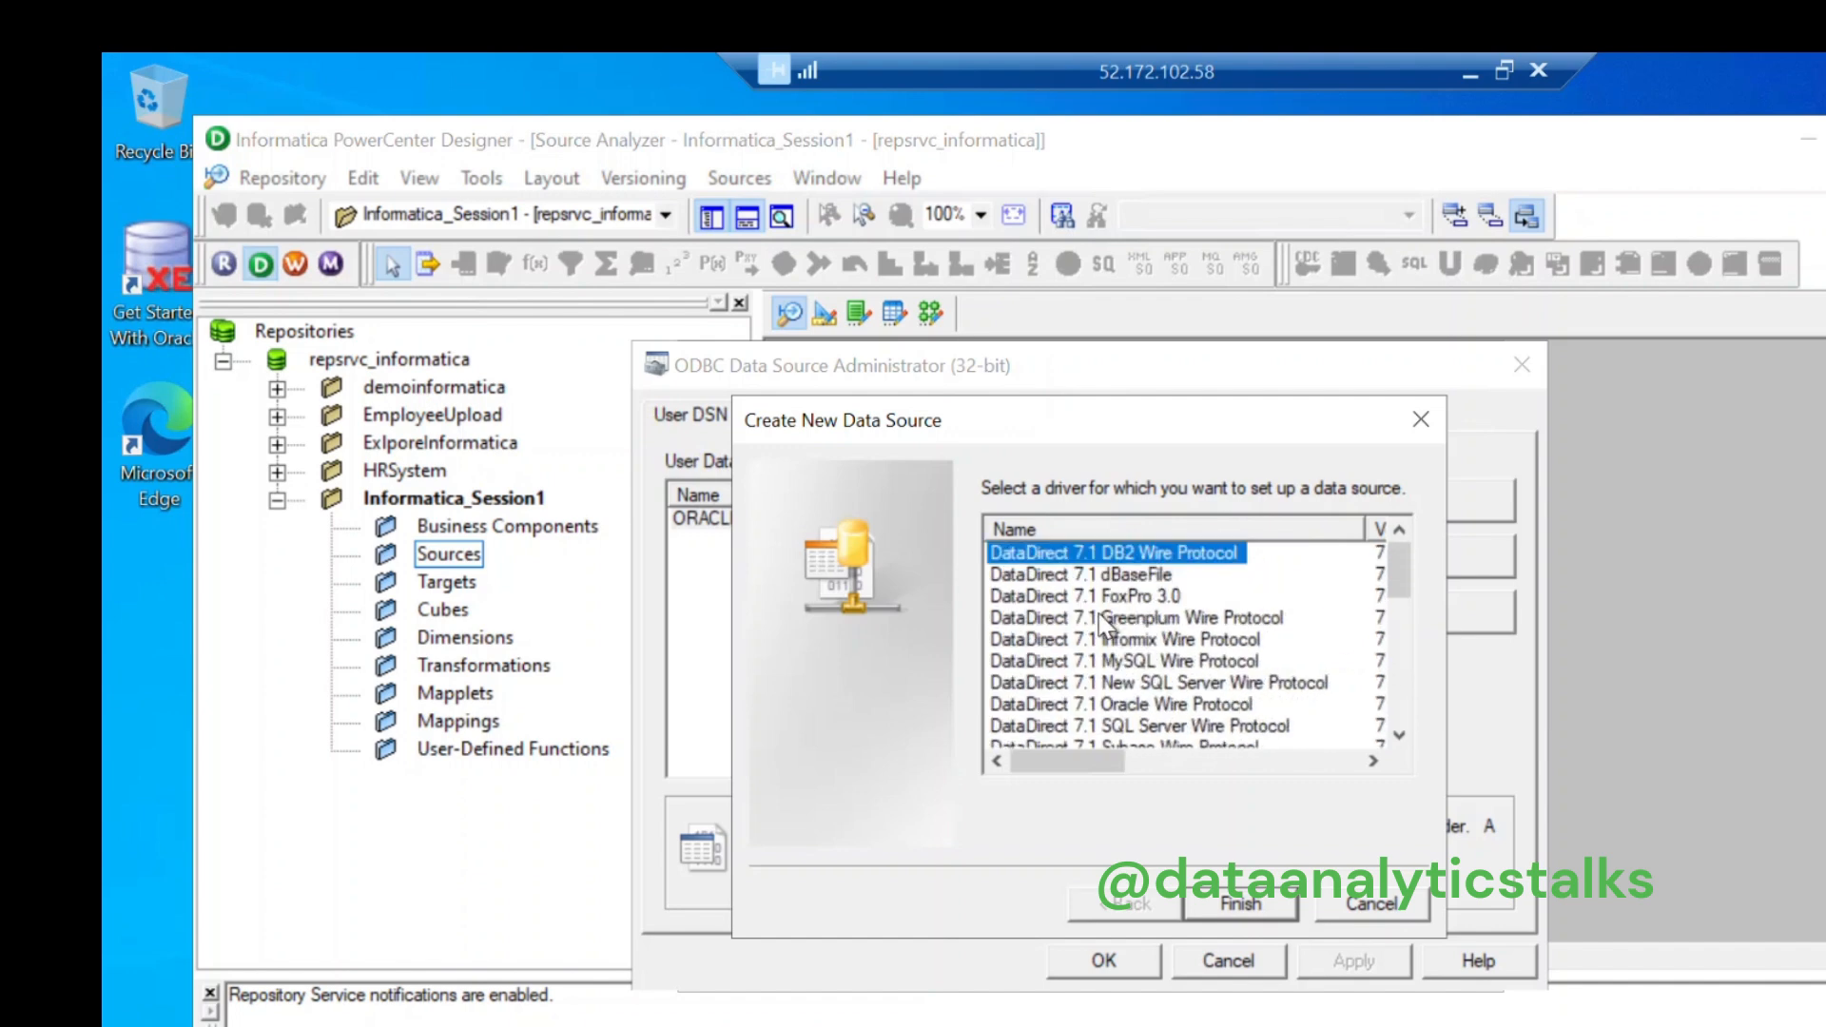
{"action": "left_click", "coordinate": [1418, 428]}
{"action": "left_click", "coordinate": [795, 522]}
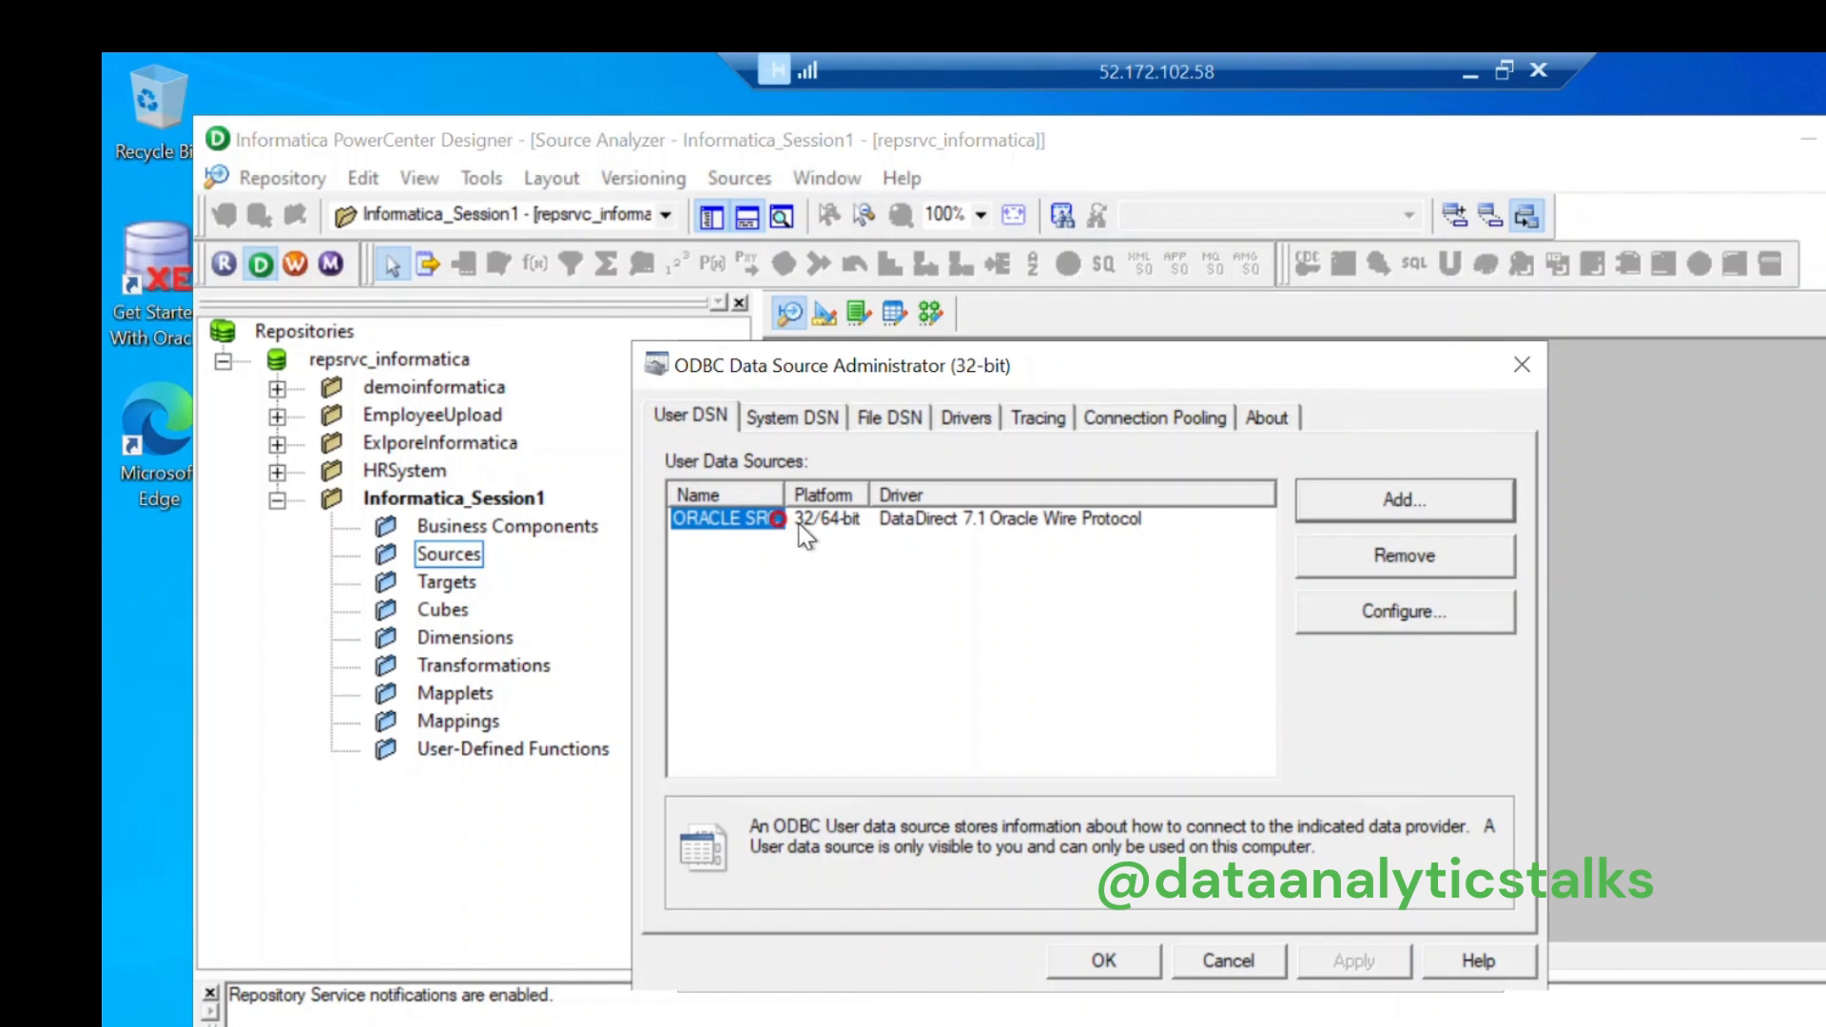
{"action": "left_click", "coordinate": [939, 612]}
{"action": "left_click", "coordinate": [732, 517]}
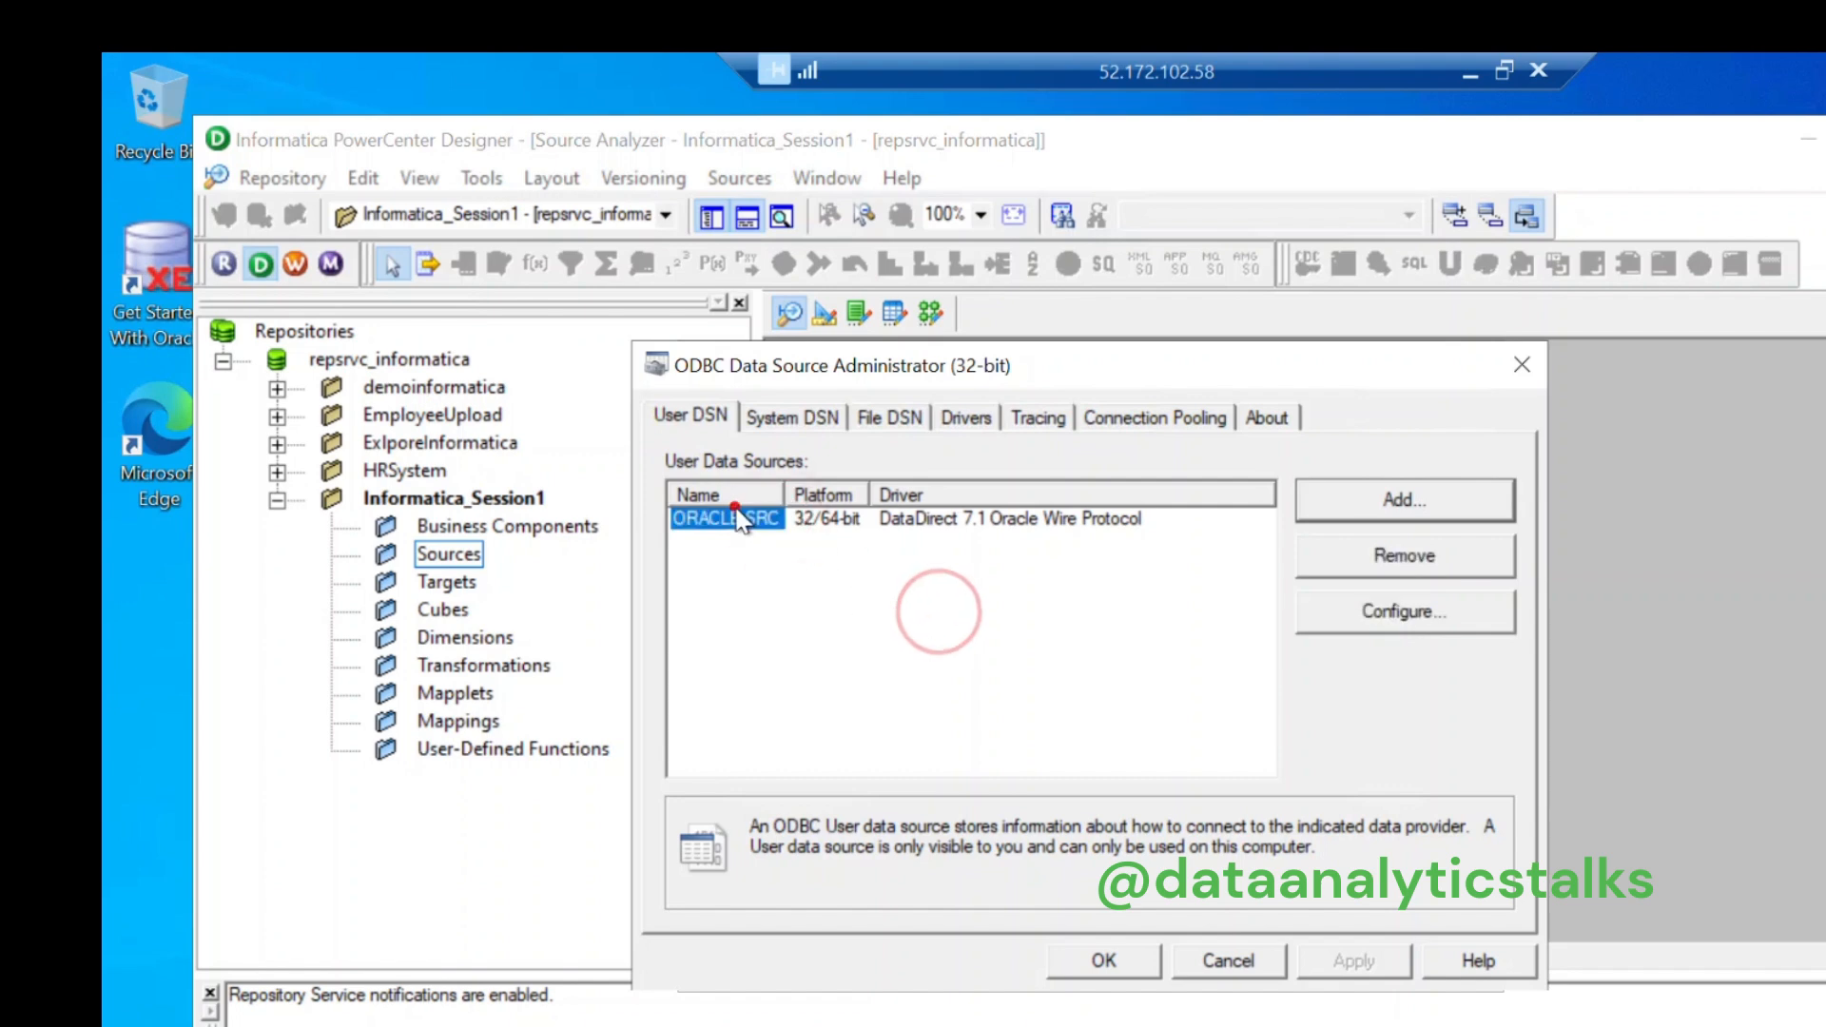
{"action": "left_click", "coordinate": [1394, 614]}
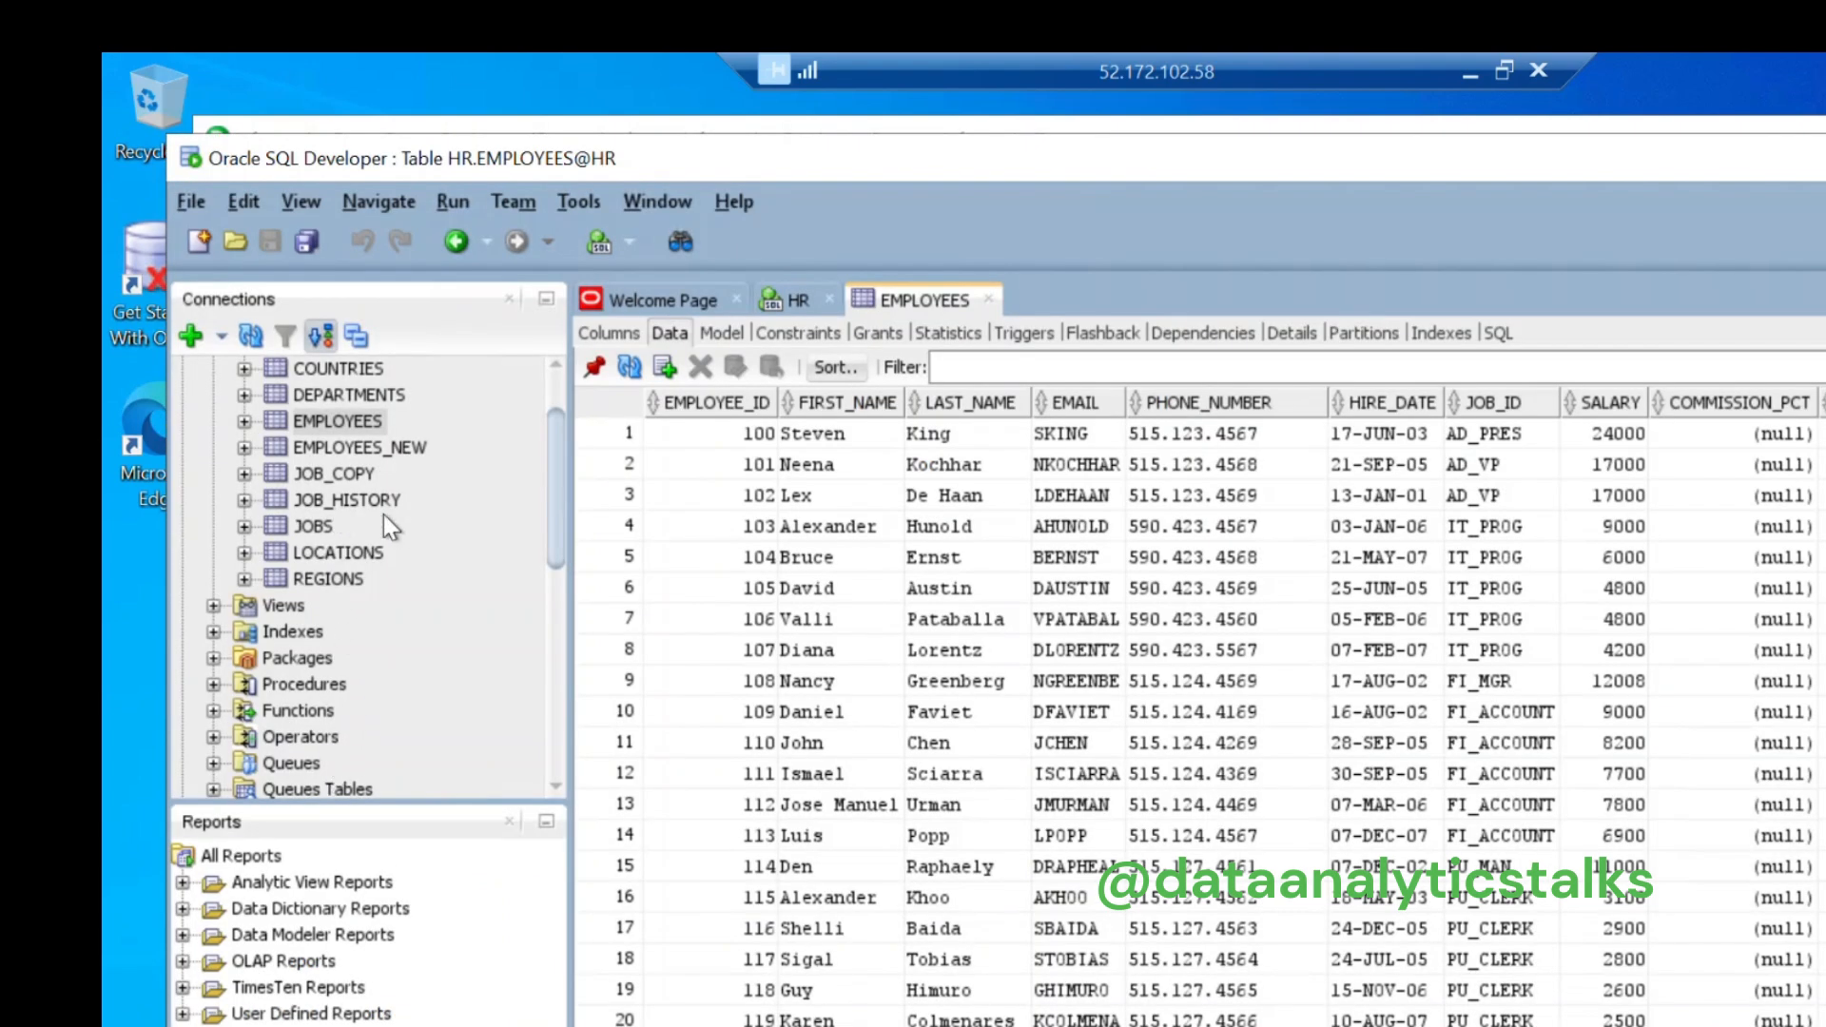
Step: Check the HR connection properties in SQL Developer: host localhost, port 1521, SID xe
{"action": "left_click_drag", "start_coordinate": [558, 532], "coordinate": [567, 335]}
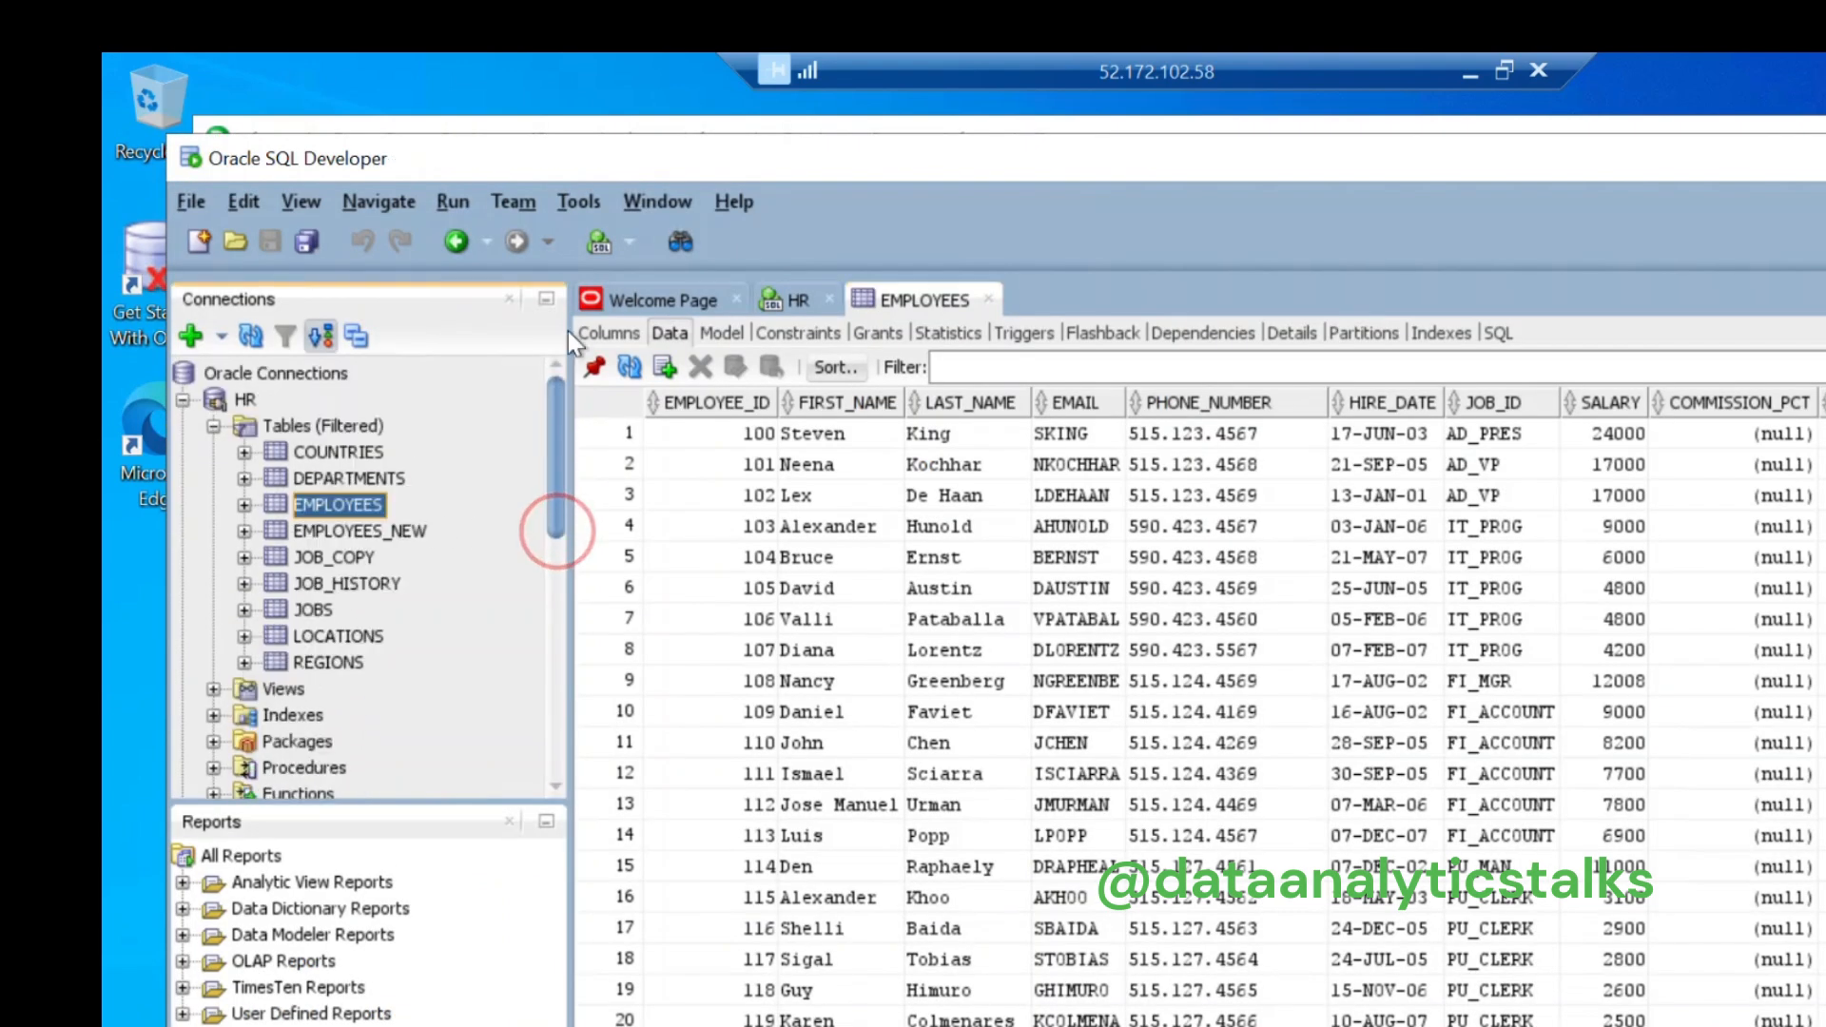
{"action": "left_click", "coordinate": [247, 399]}
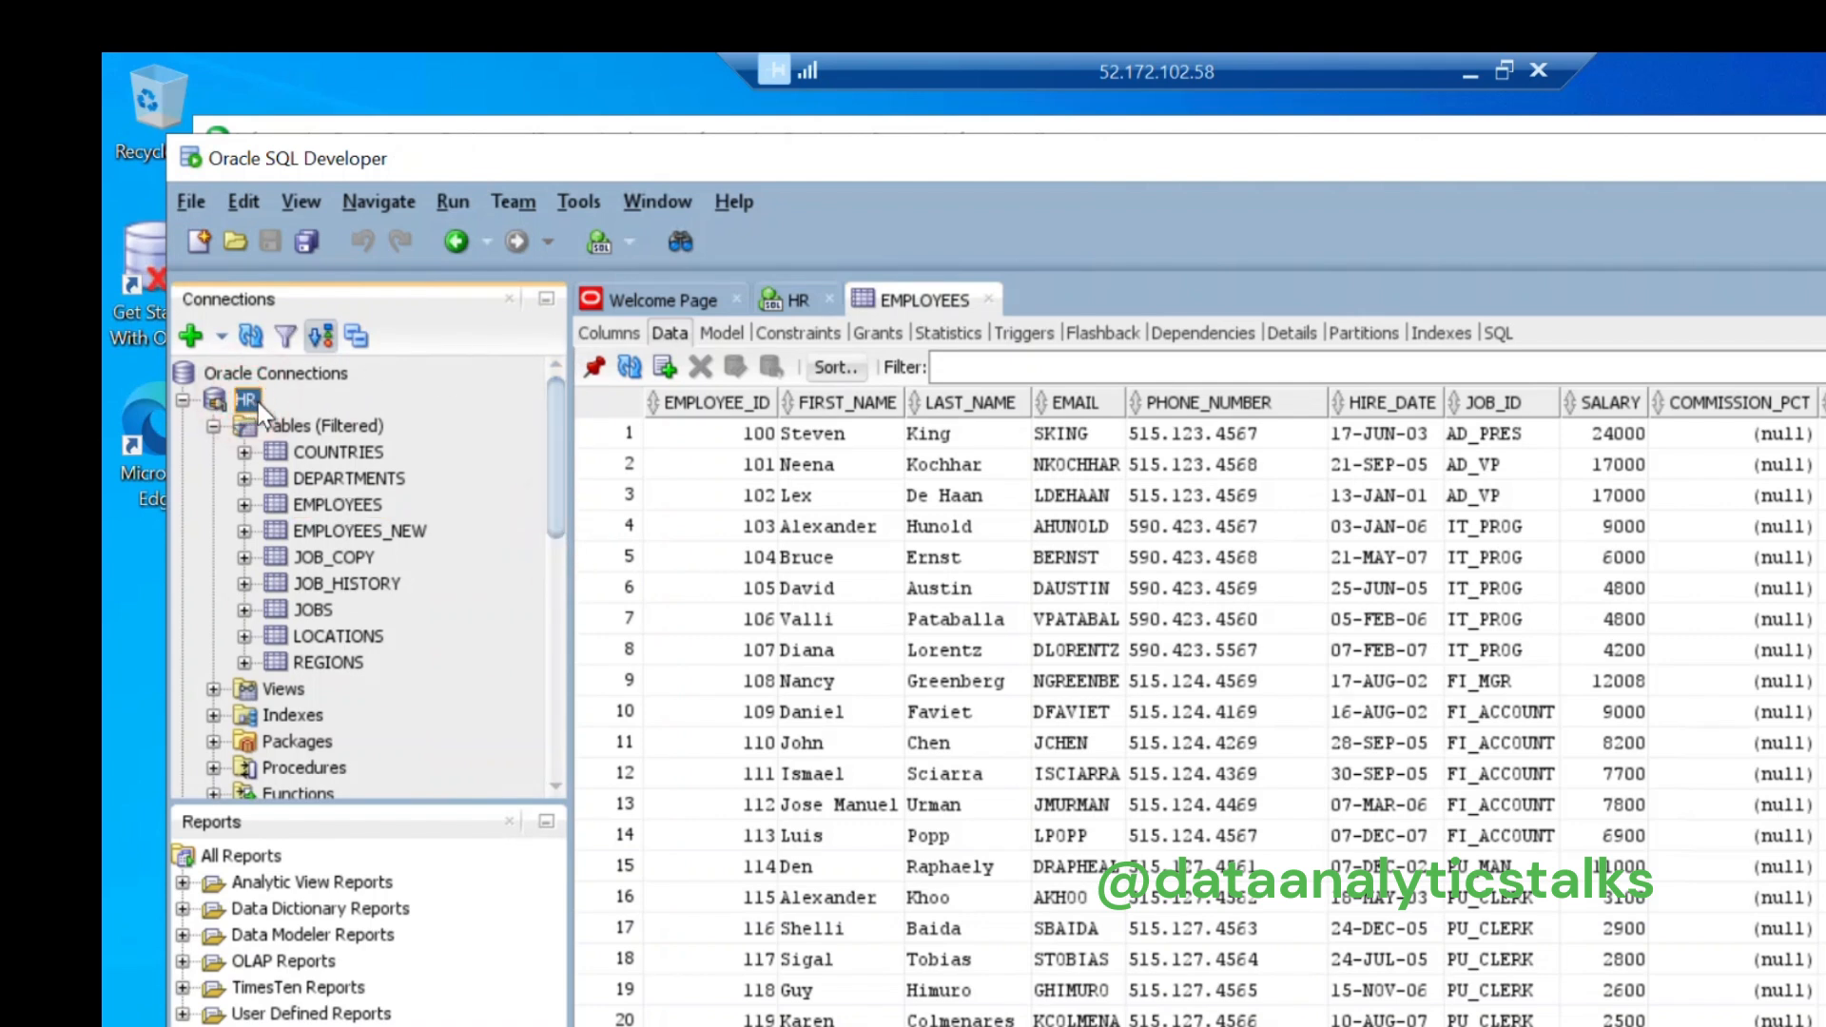
{"action": "right_click", "coordinate": [259, 402]}
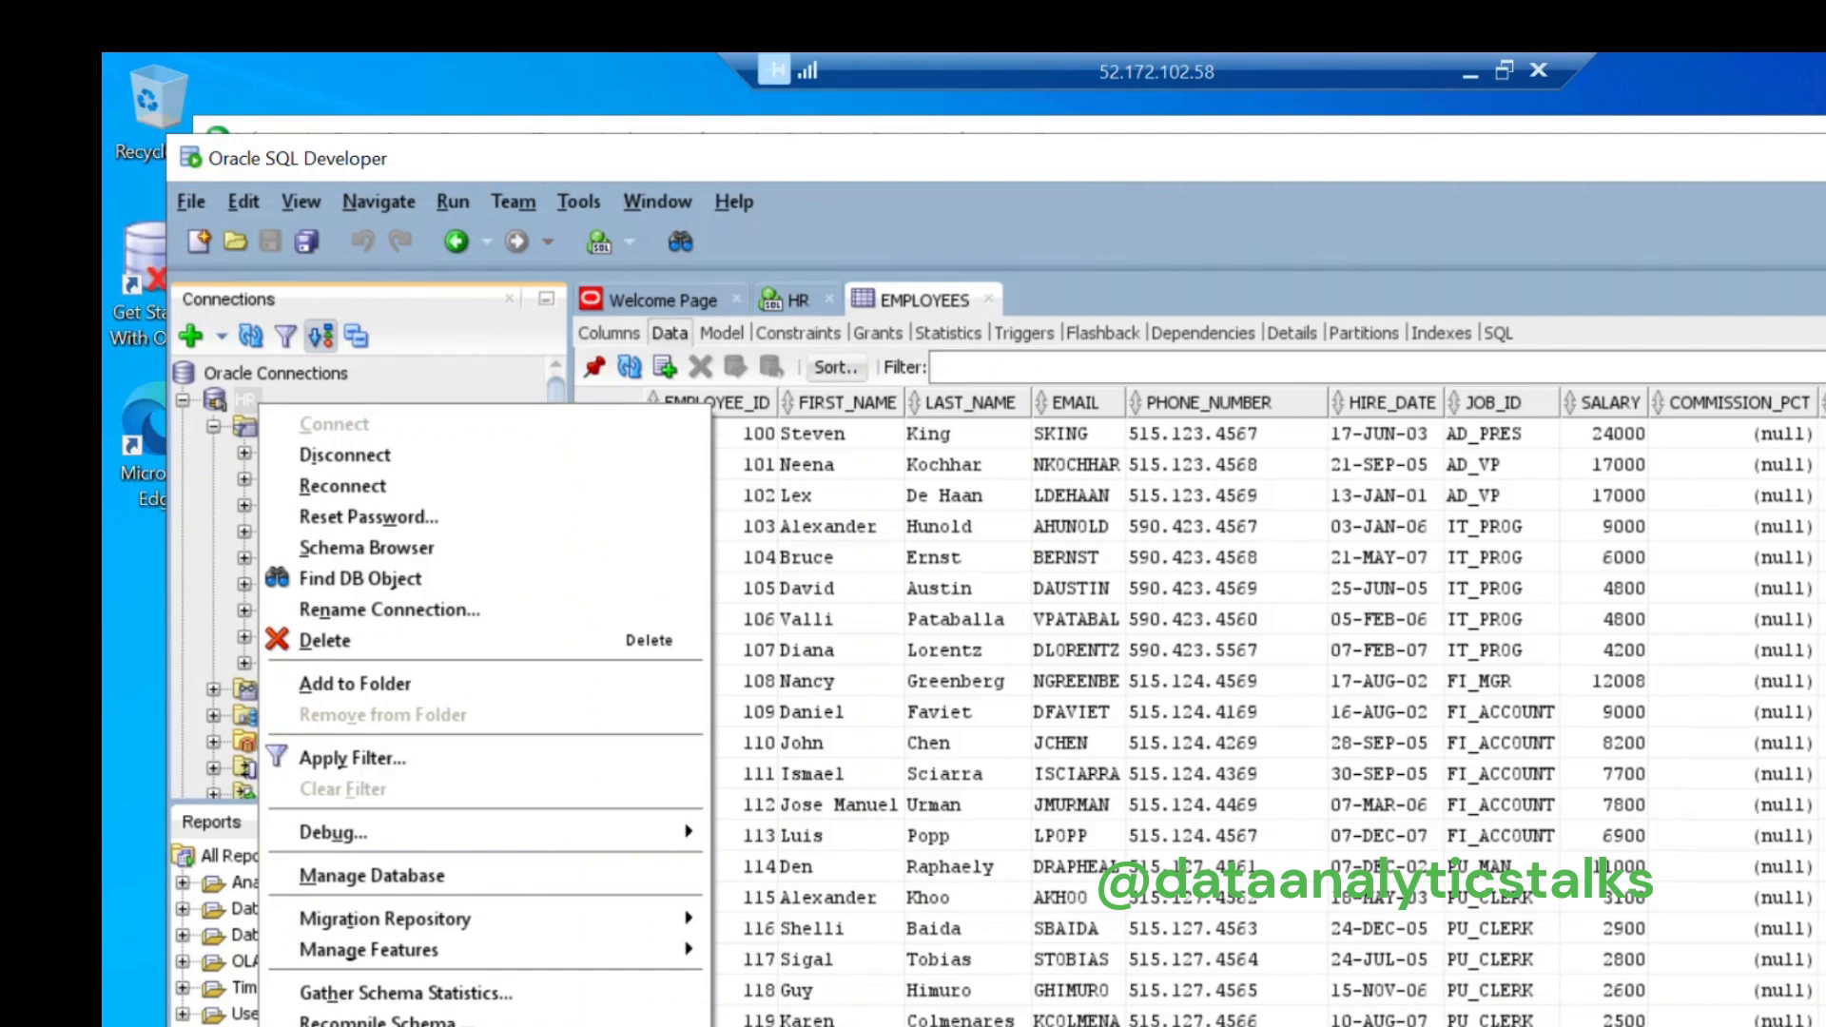
{"action": "left_click", "coordinate": [380, 1026]}
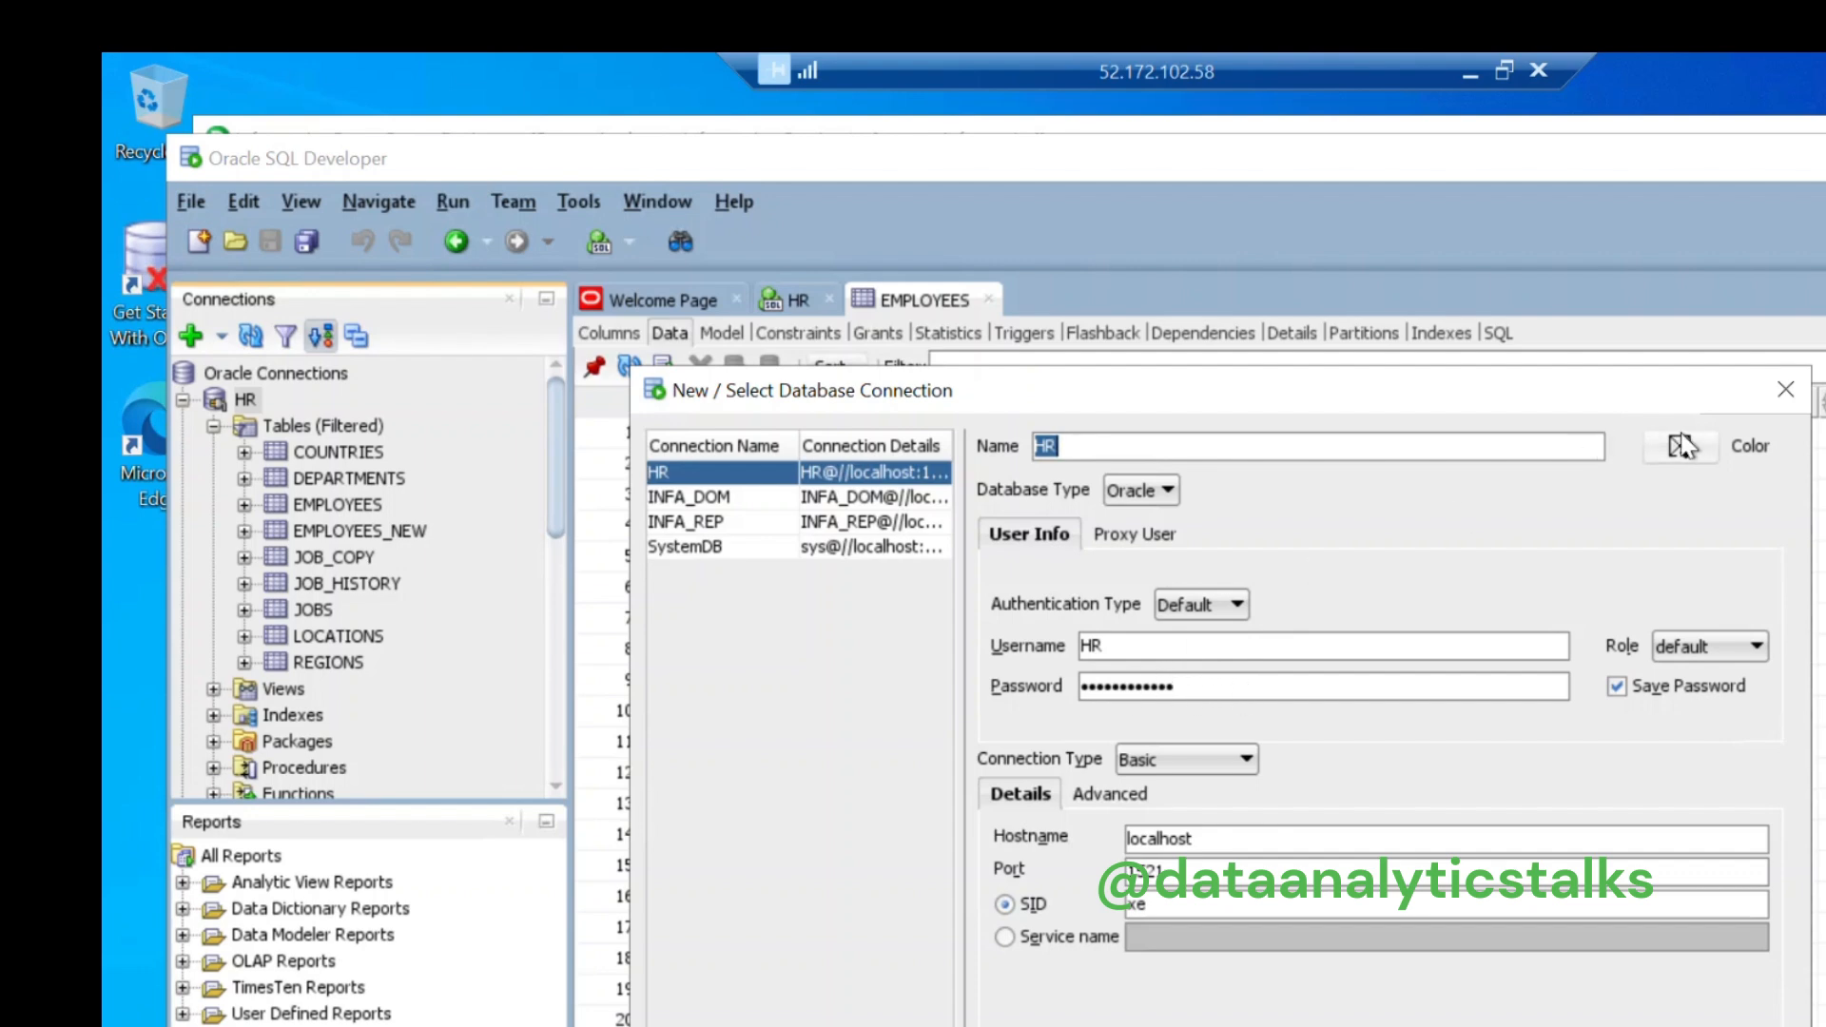
{"action": "left_click", "coordinate": [1775, 407]}
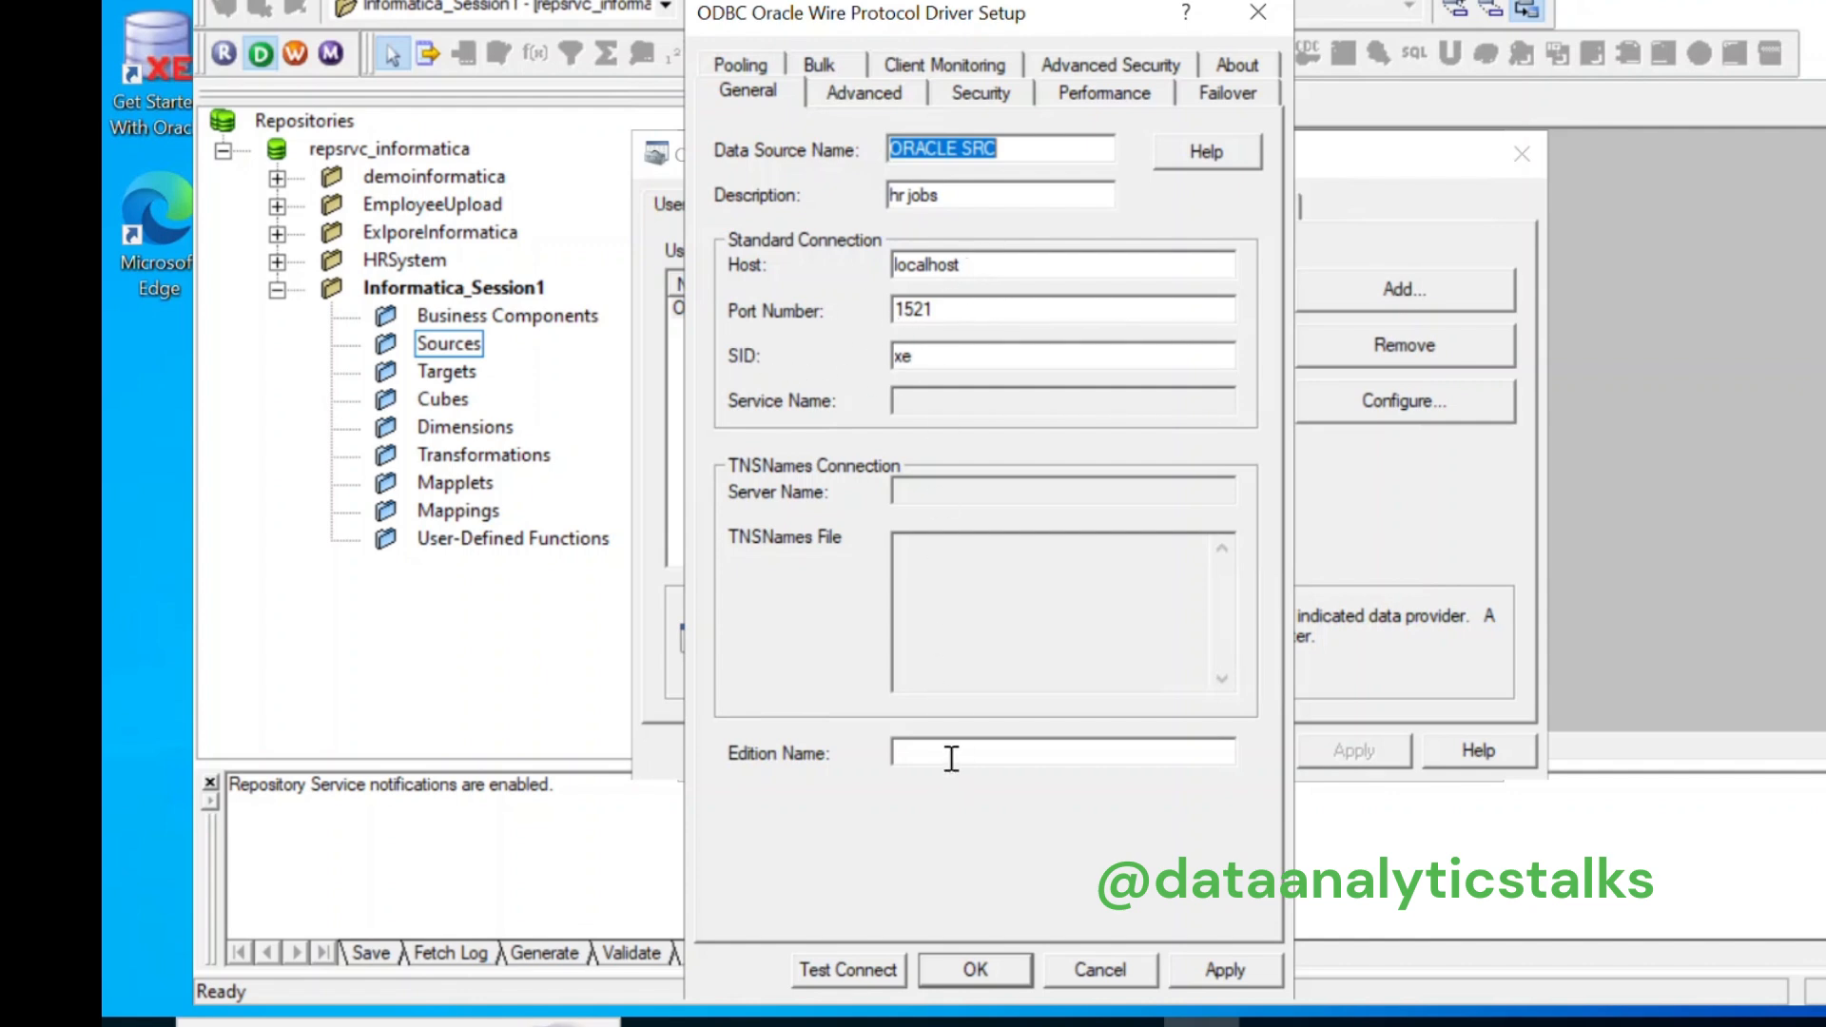
Step: Test-connect ORACLE SRC as user HR, then save the driver setup and close the ODBC Administrator
{"action": "left_click", "coordinate": [860, 970]}
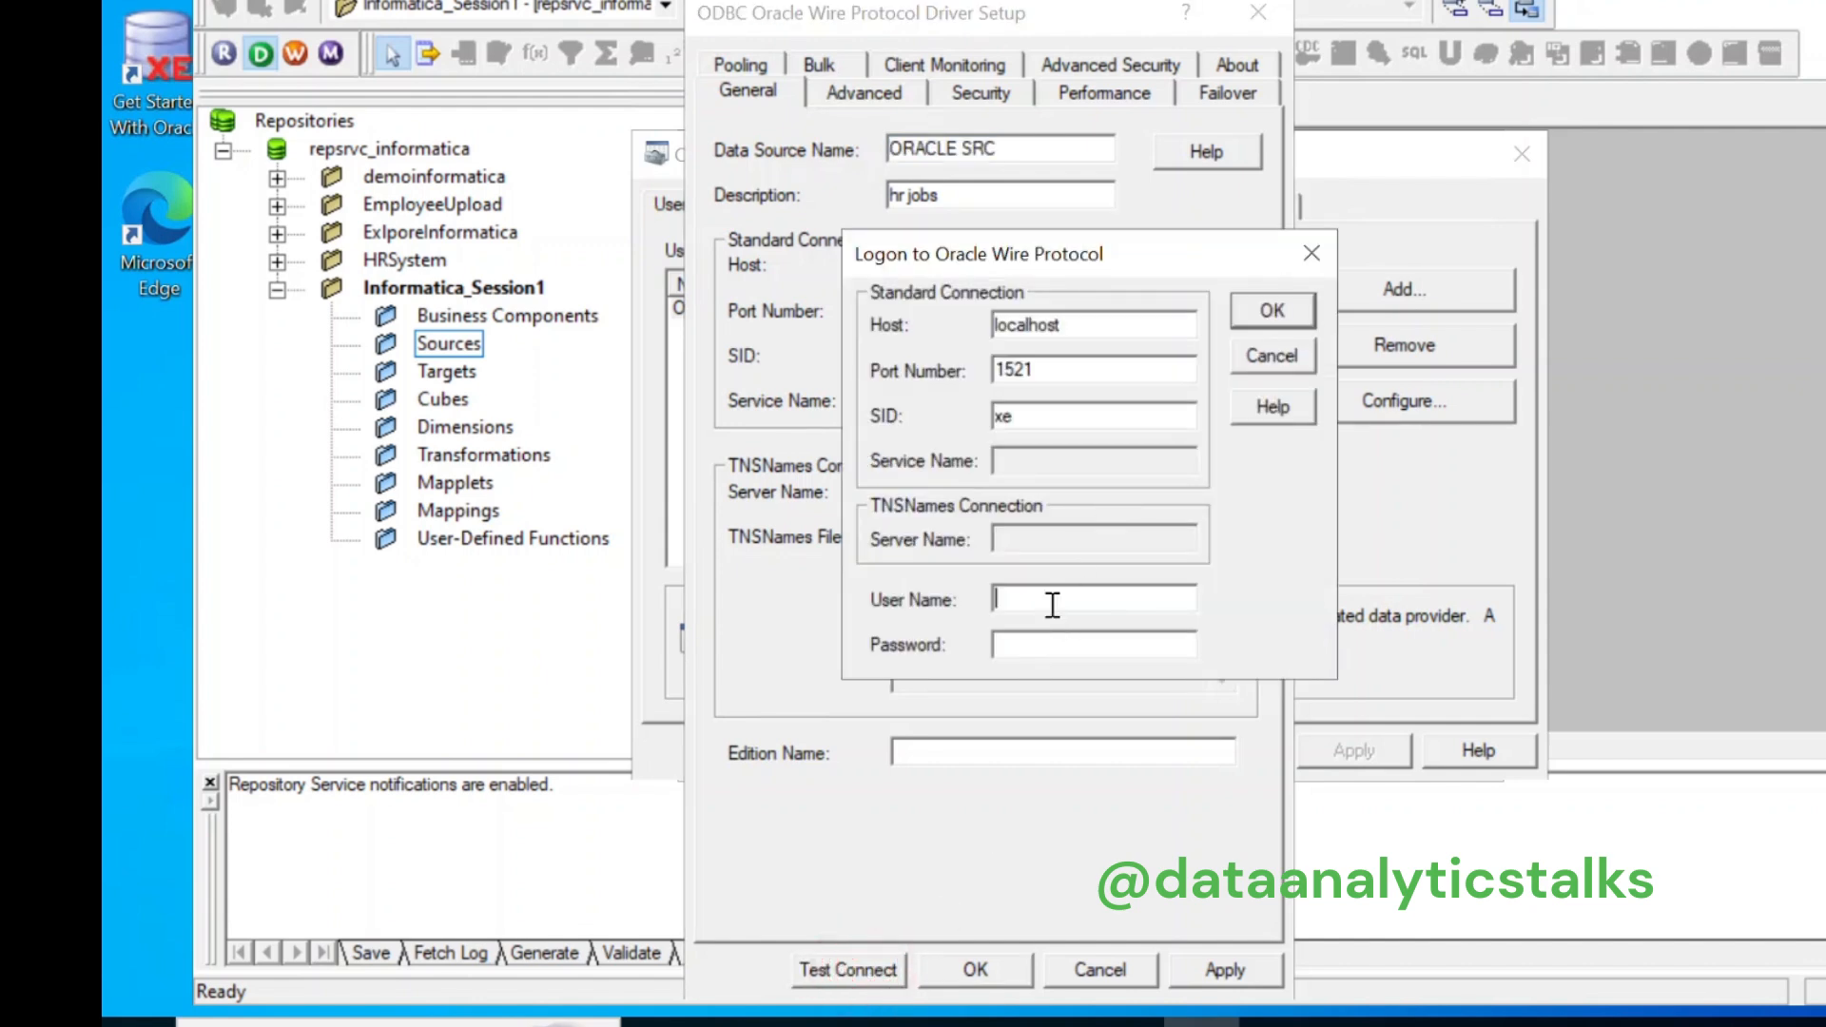
{"action": "type", "text": "HR"}
{"action": "left_click", "coordinate": [1063, 634]}
{"action": "type", "text": "h***********"}
{"action": "left_click", "coordinate": [1297, 316]}
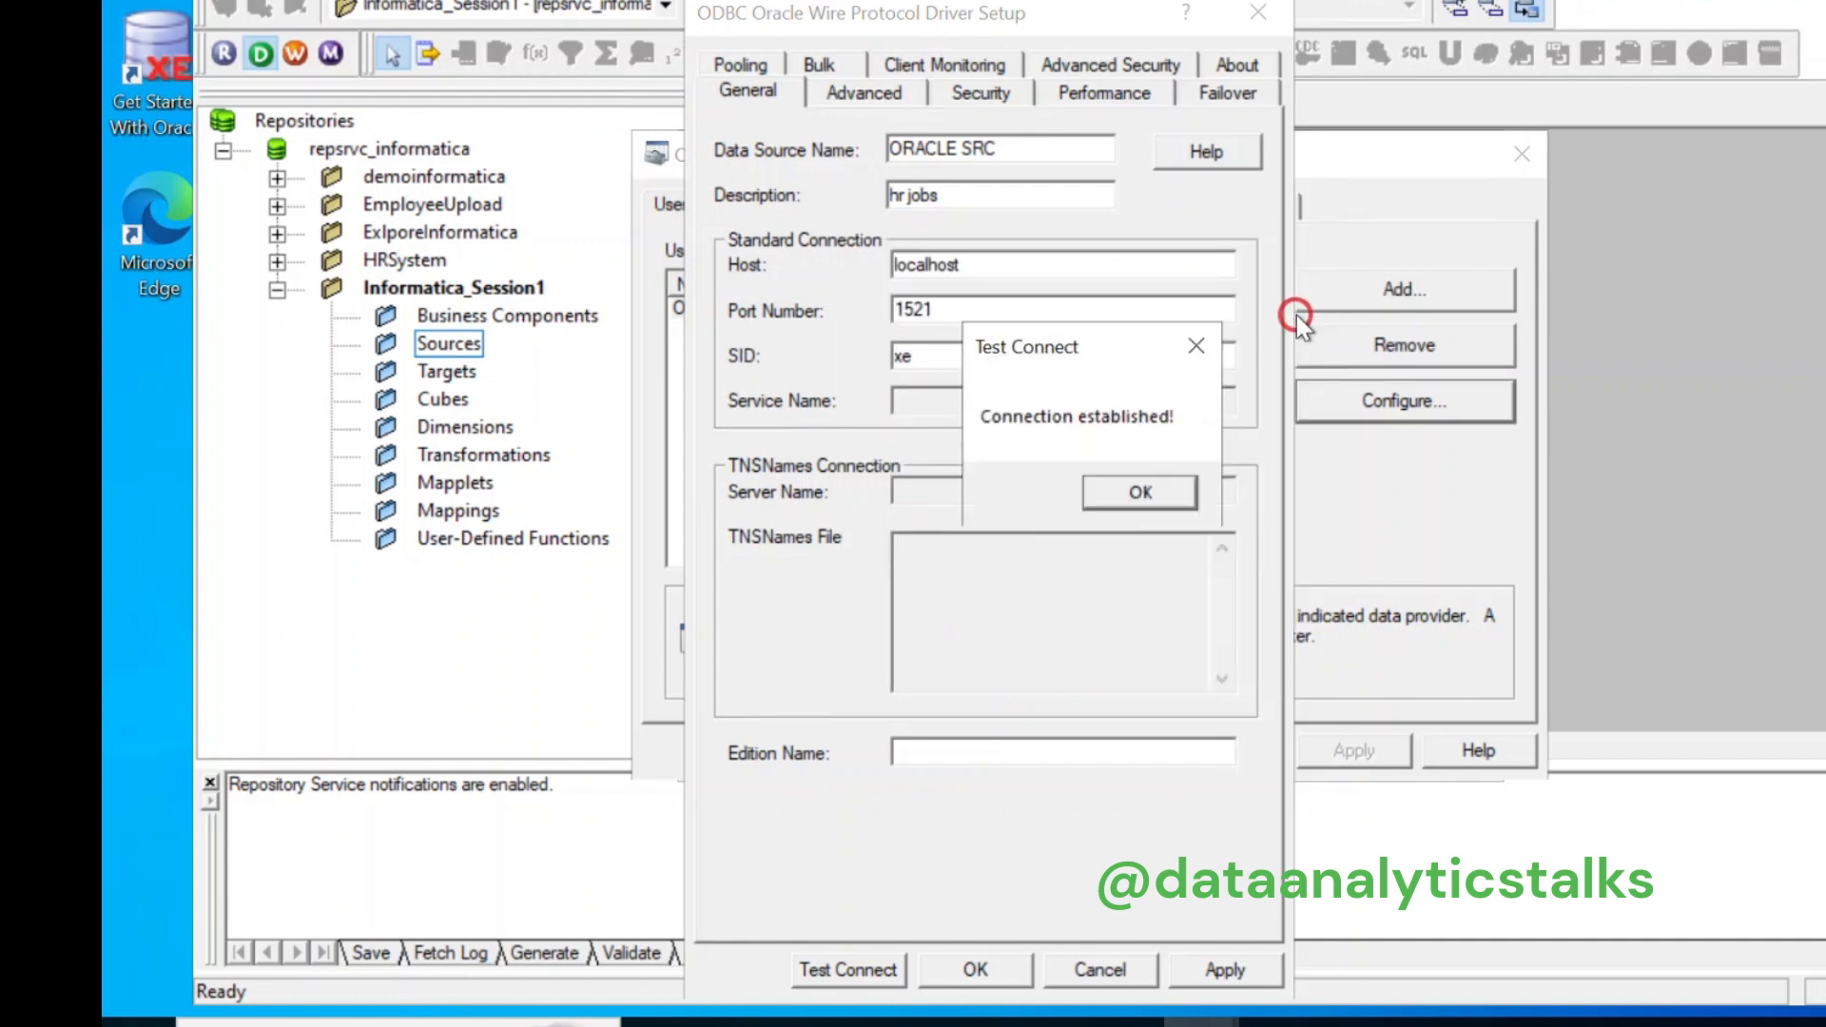
{"action": "left_click", "coordinate": [1133, 494]}
{"action": "left_click", "coordinate": [976, 969]}
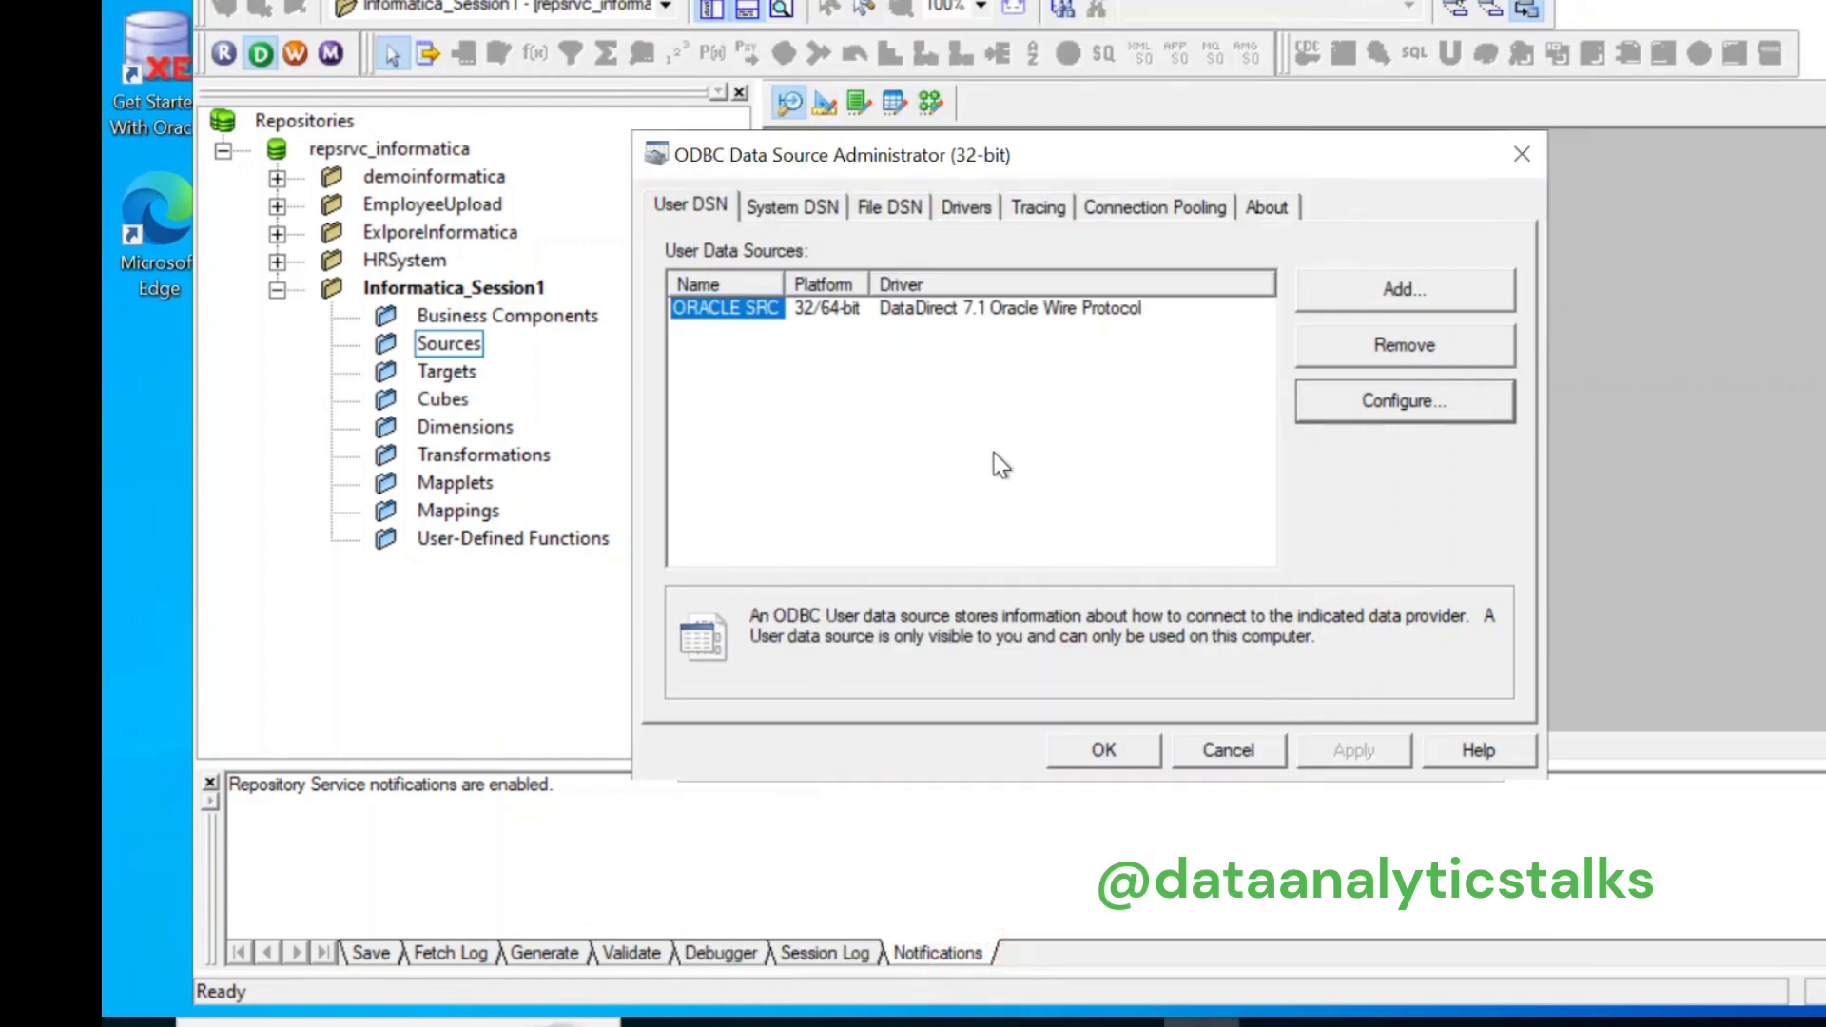
{"action": "left_click", "coordinate": [1532, 148]}
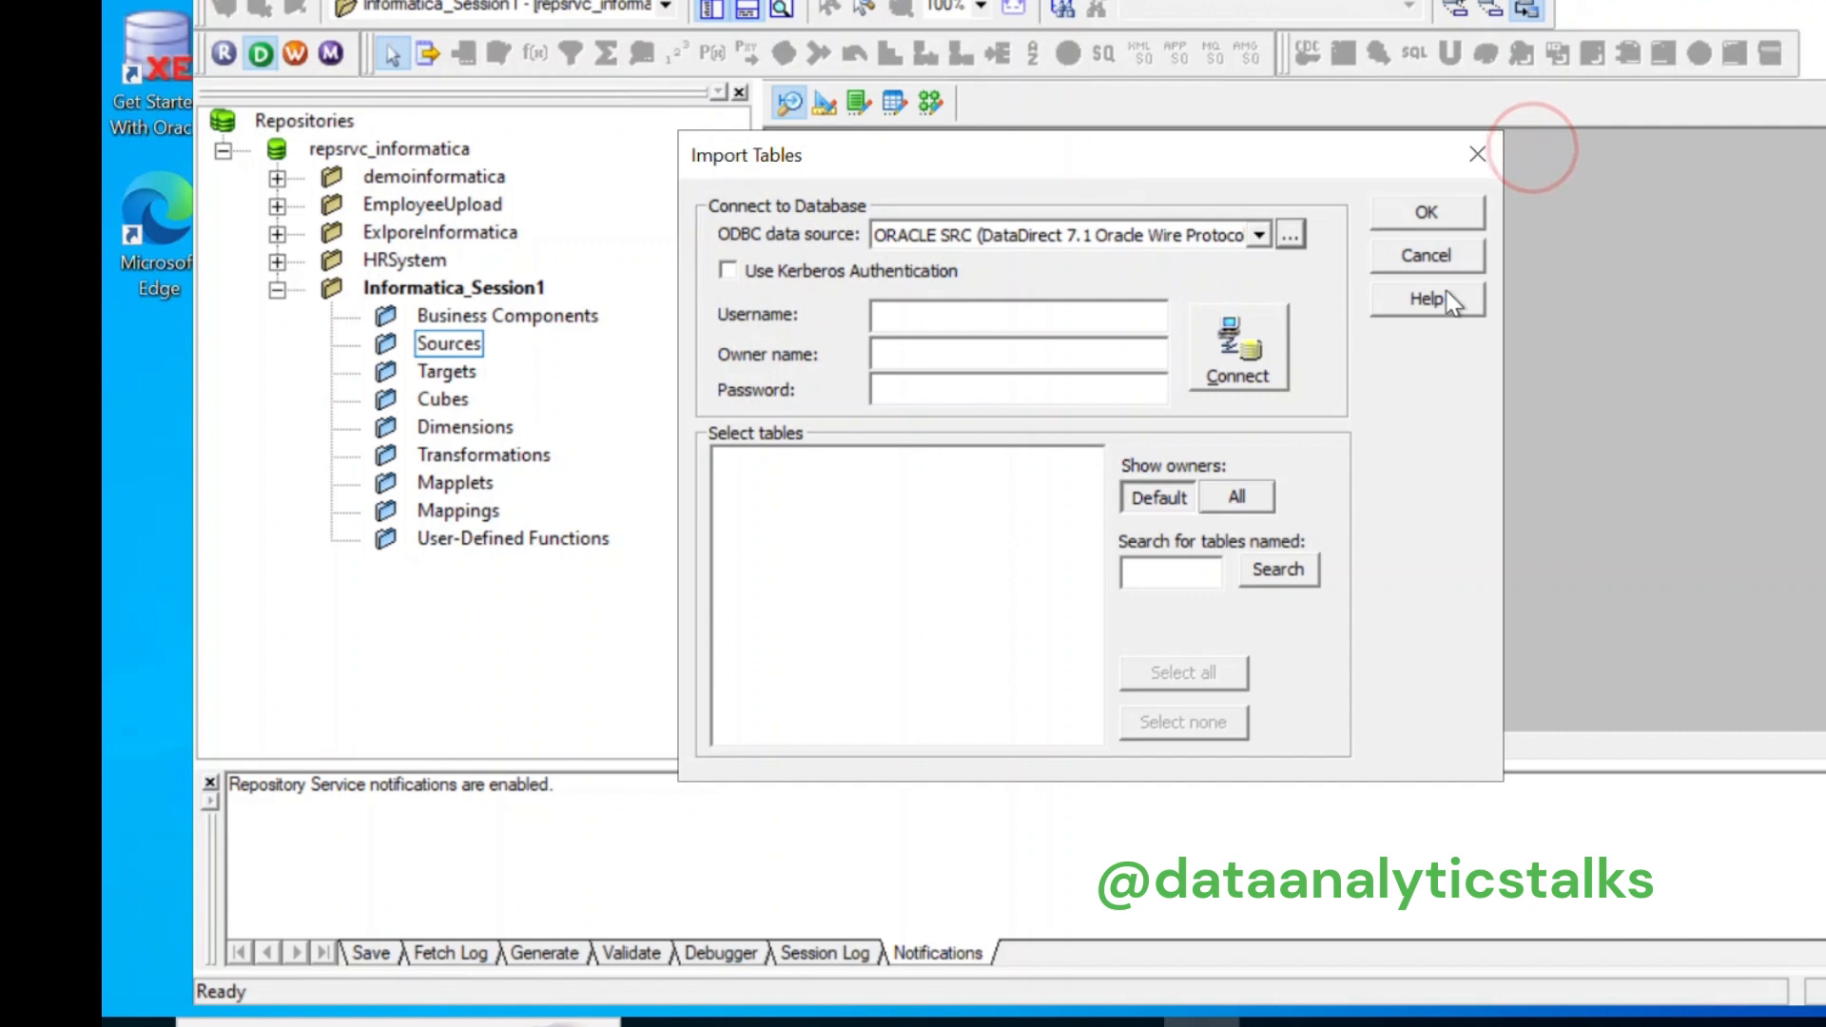
Step: Log in as HR and import the EMPLOYEES table from HR > TABLES as a source
{"action": "left_click", "coordinate": [1070, 311]}
{"action": "type", "text": "HR"}
{"action": "left_click", "coordinate": [914, 395]}
{"action": "left_click", "coordinate": [919, 393]}
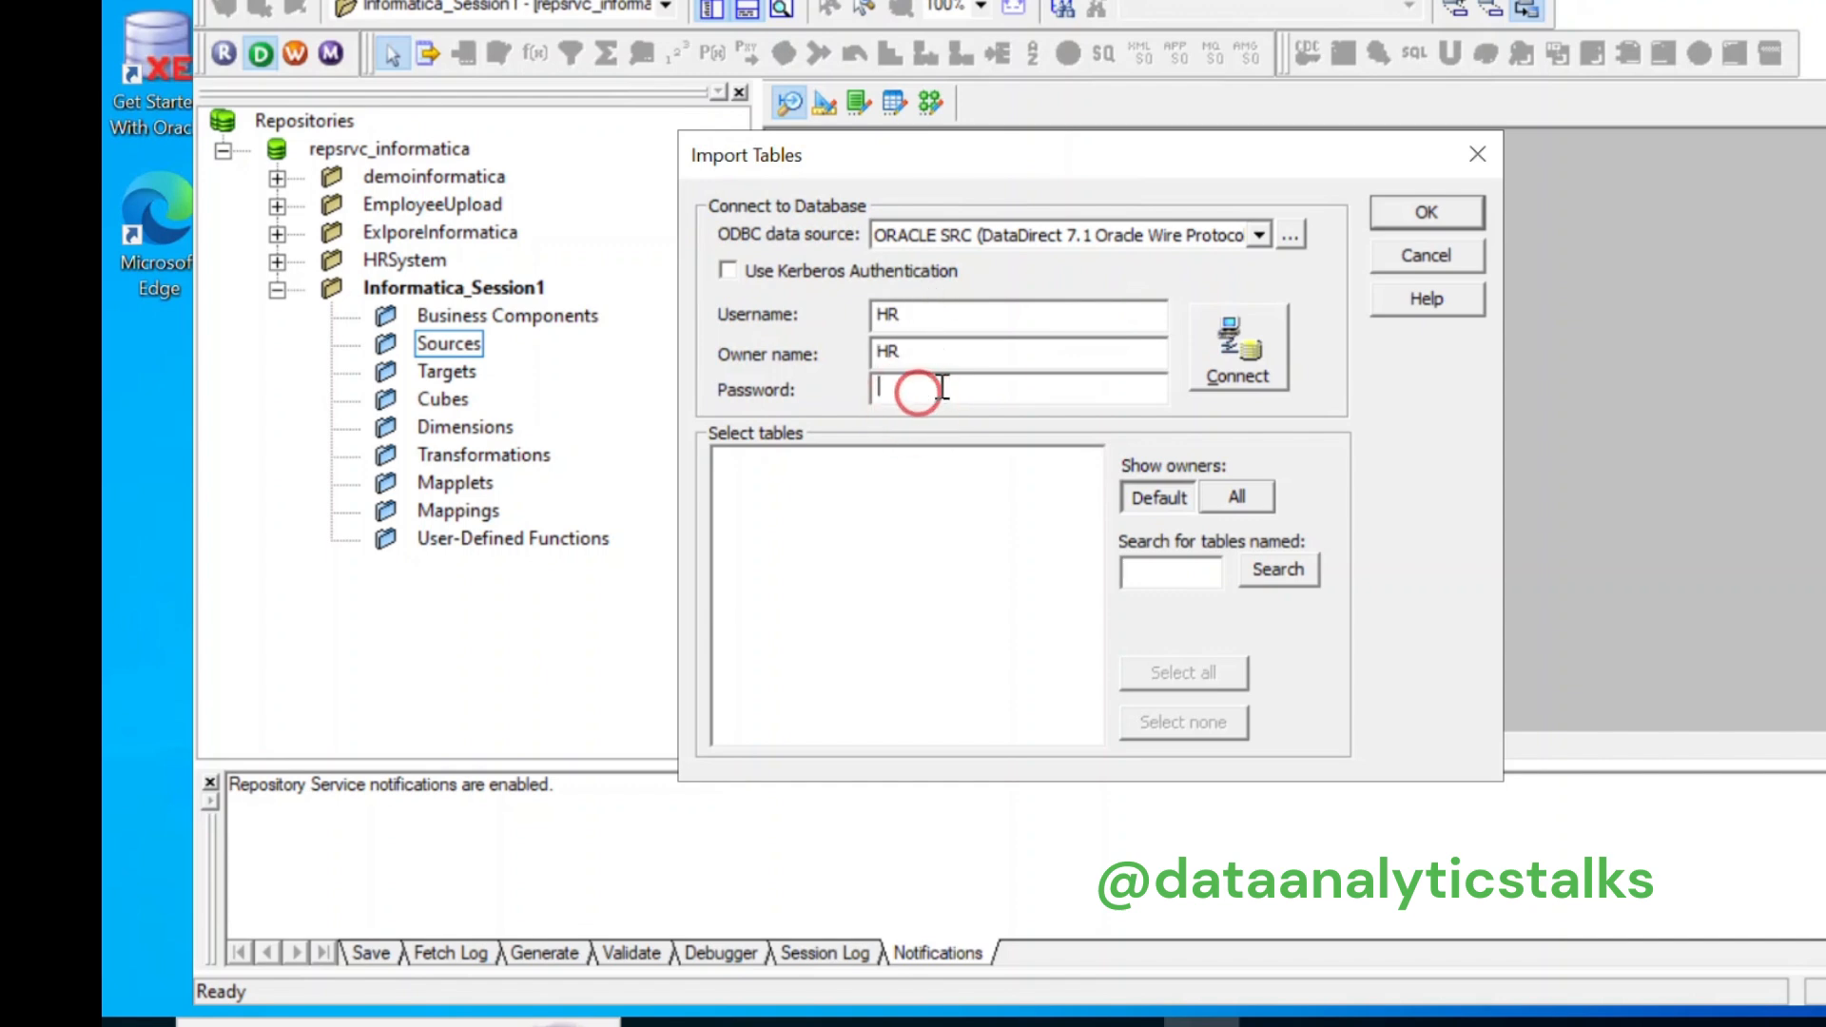
{"action": "type", "text": "************"}
{"action": "left_click", "coordinate": [1264, 377]}
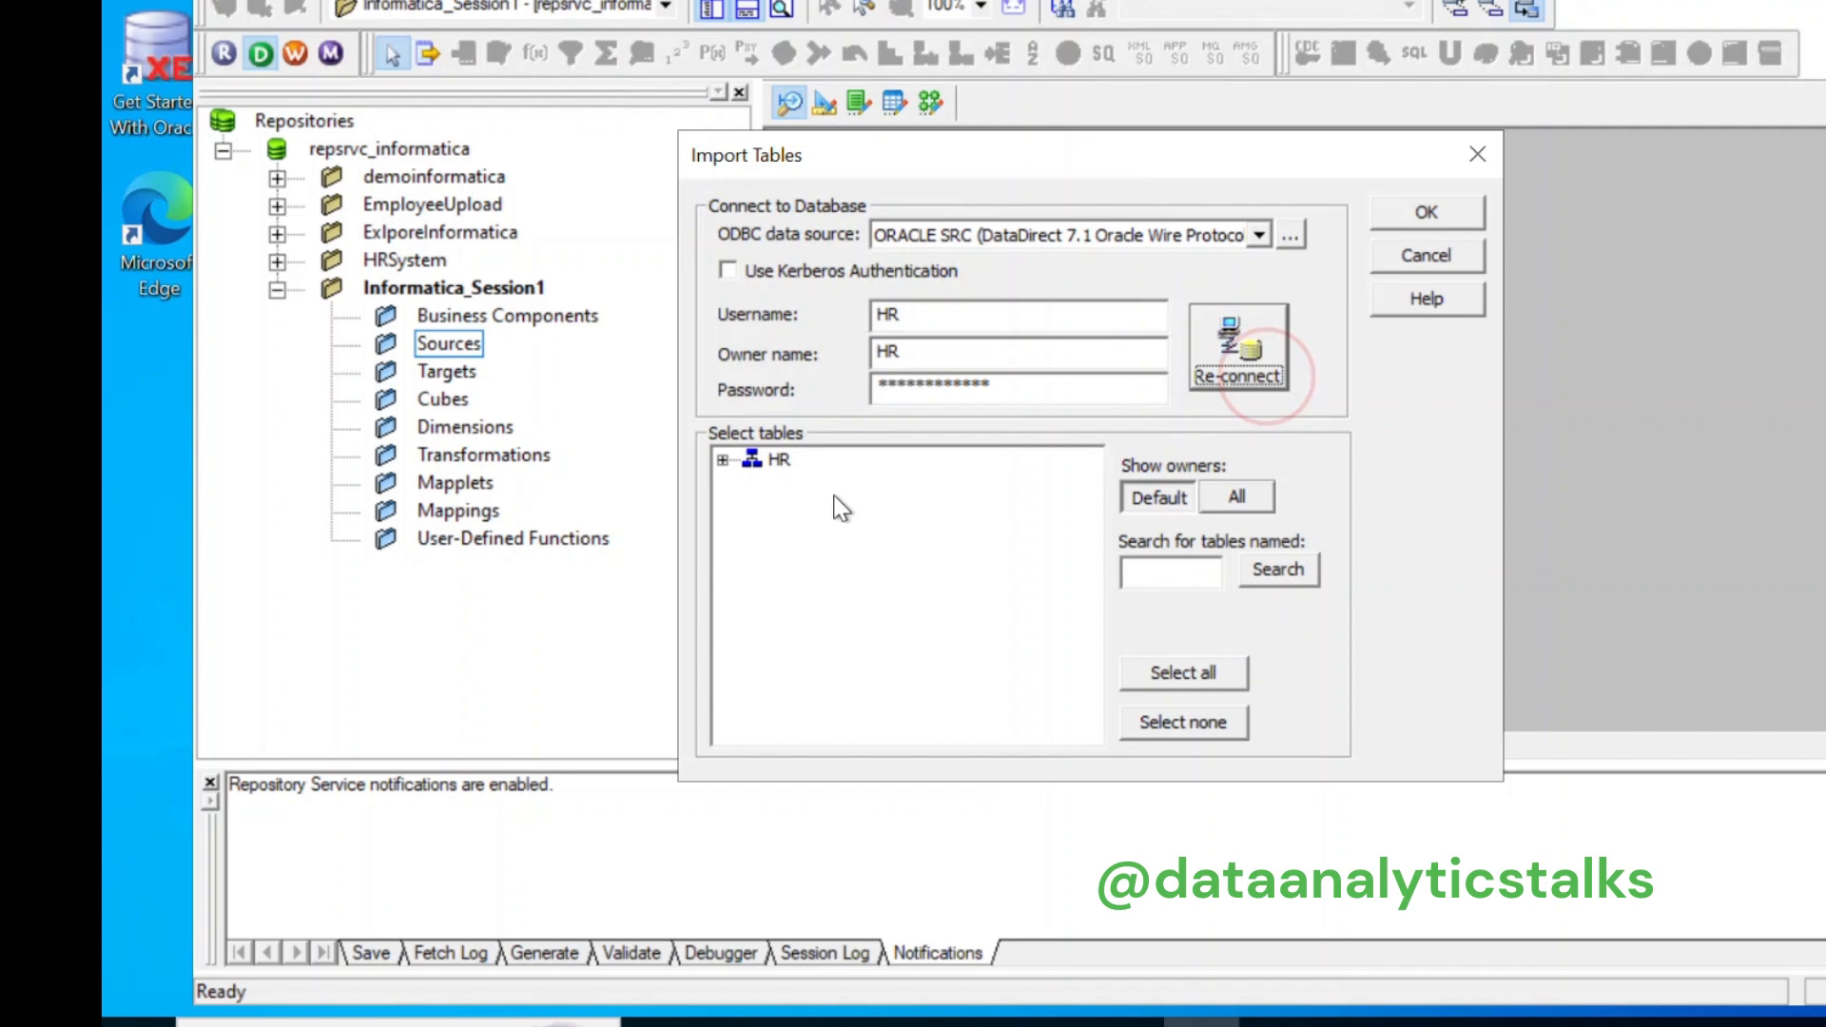
{"action": "left_click", "coordinate": [722, 460]}
{"action": "left_click", "coordinate": [751, 484]}
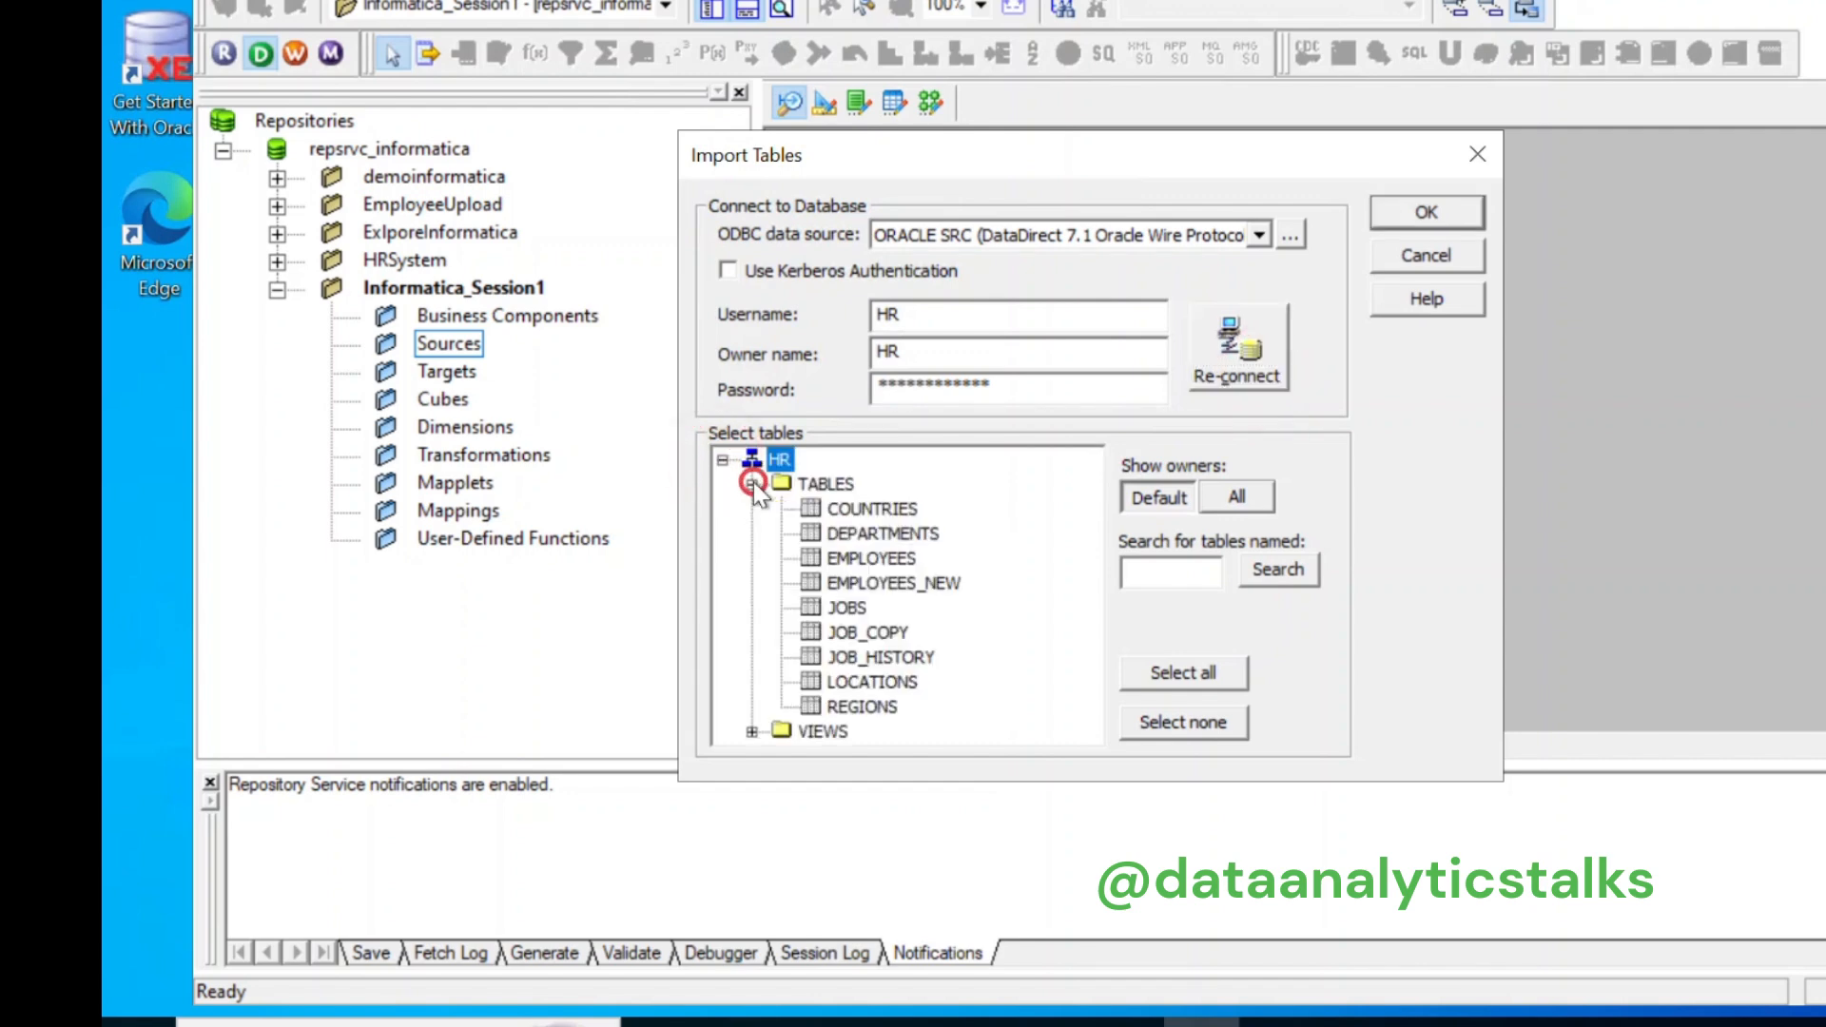
{"action": "left_click", "coordinate": [894, 561]}
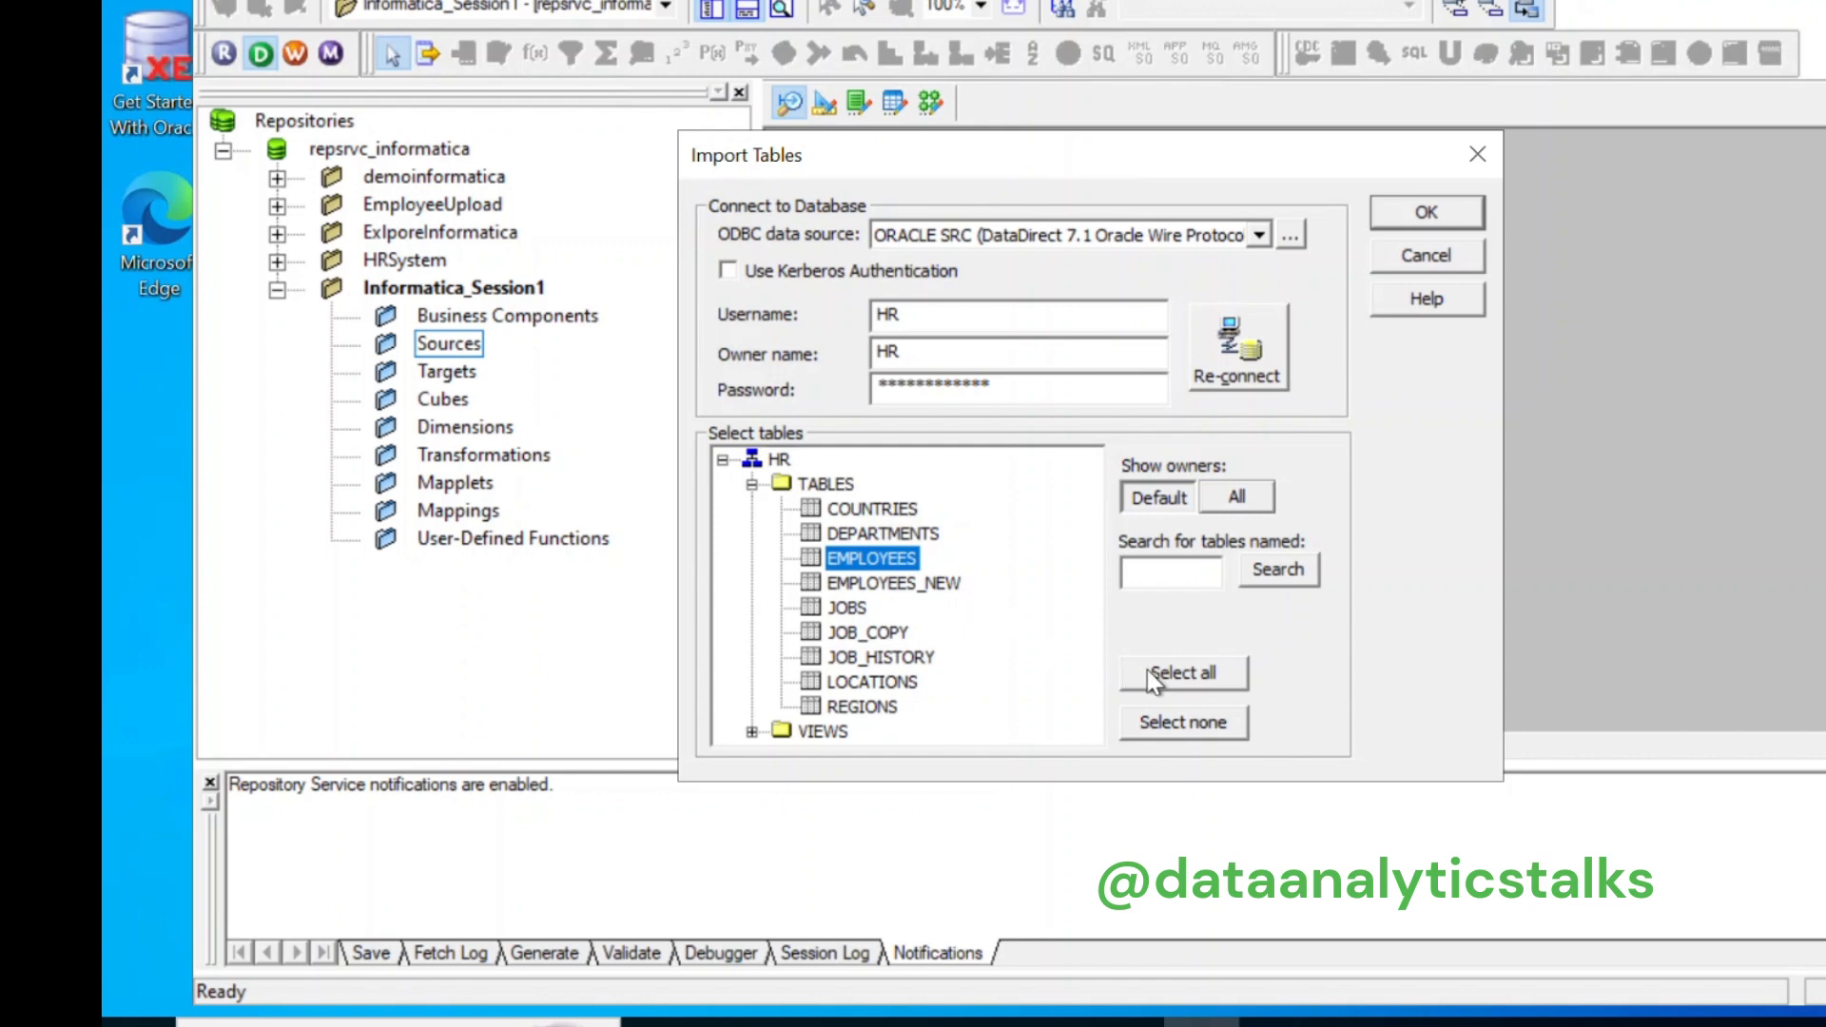
{"action": "left_click", "coordinate": [1423, 206]}
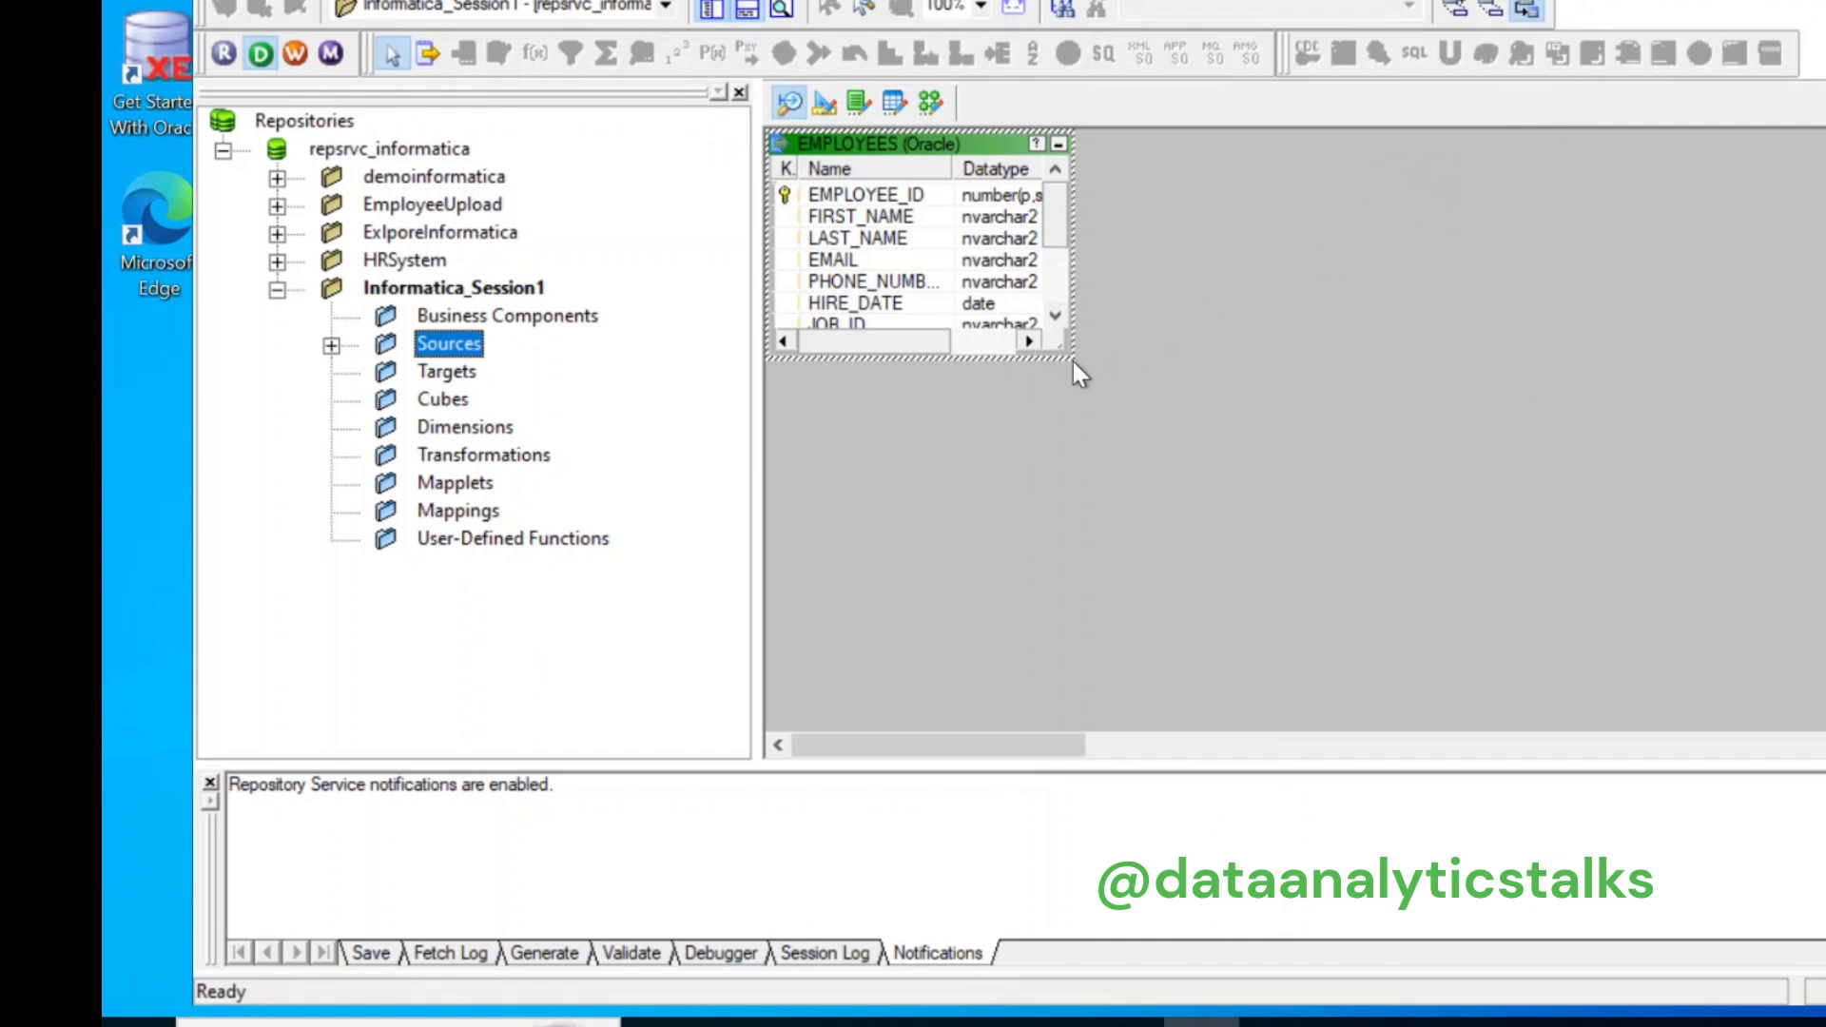
Step: Expand Sources > ORACLE SRC to show EMPLOYEES, then switch to the Target Designer
{"action": "left_click", "coordinate": [331, 345]}
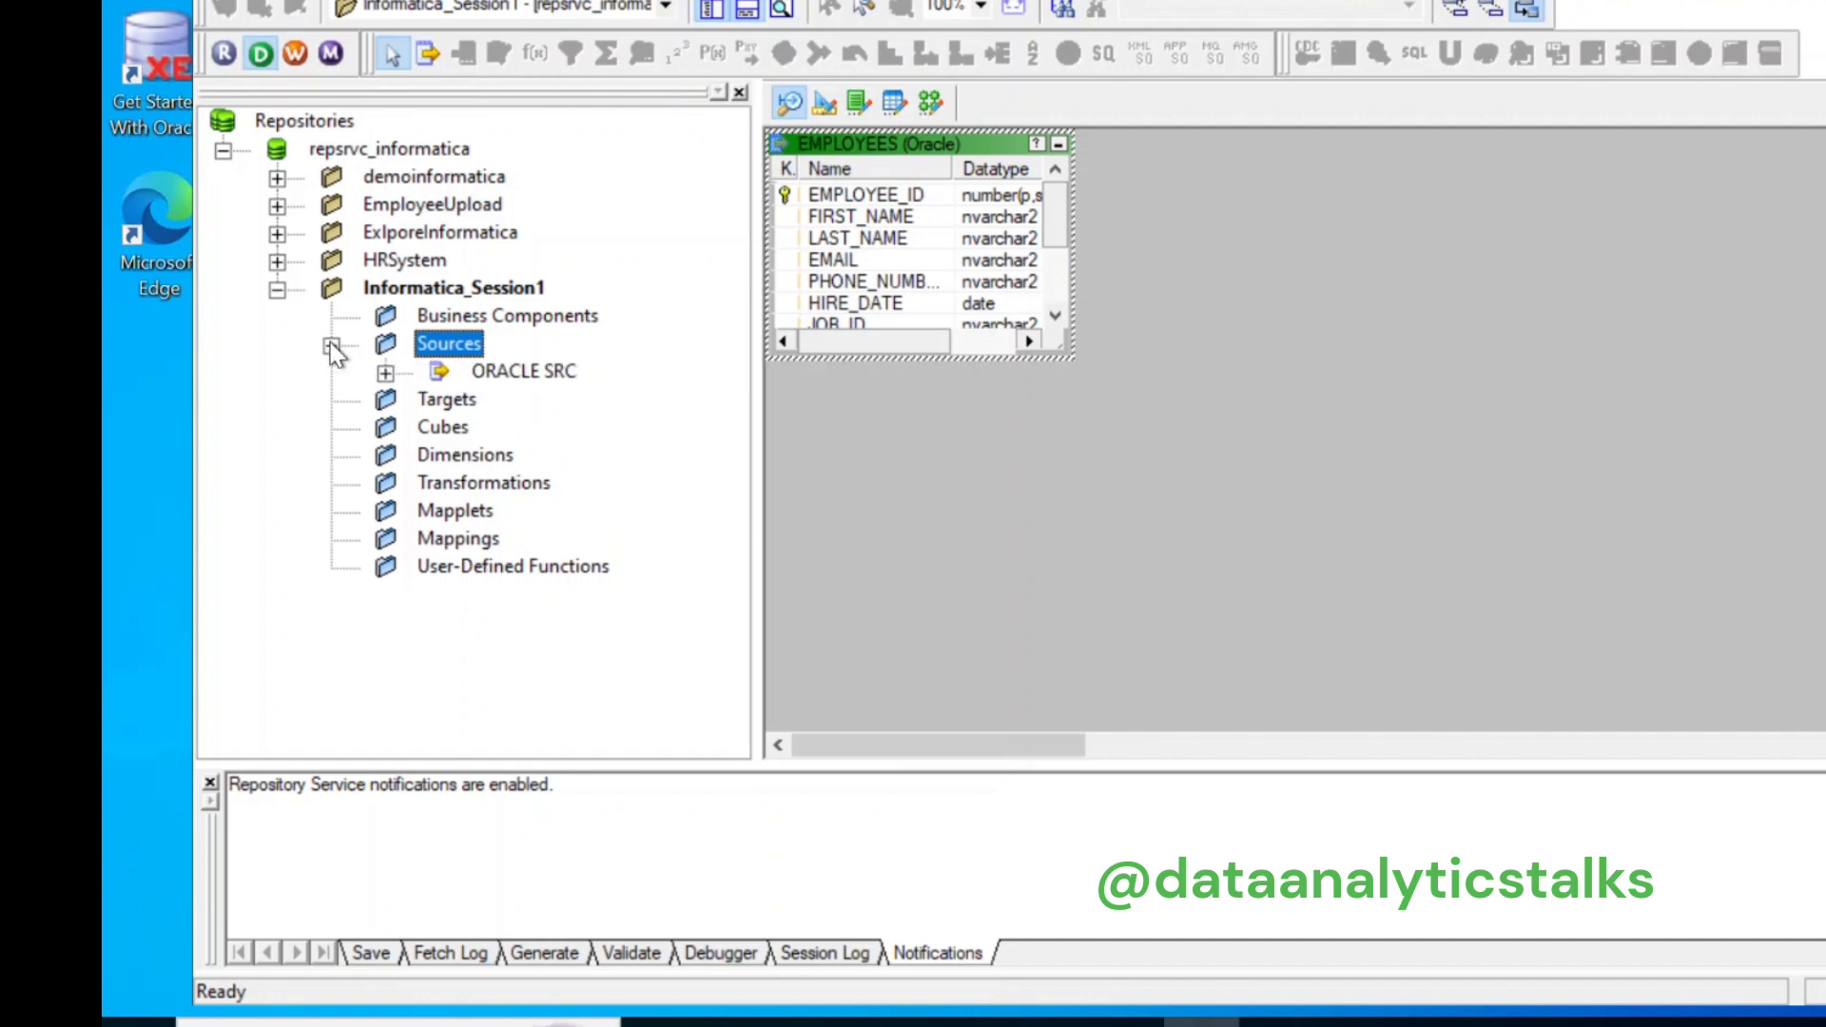
{"action": "left_click", "coordinate": [385, 373]}
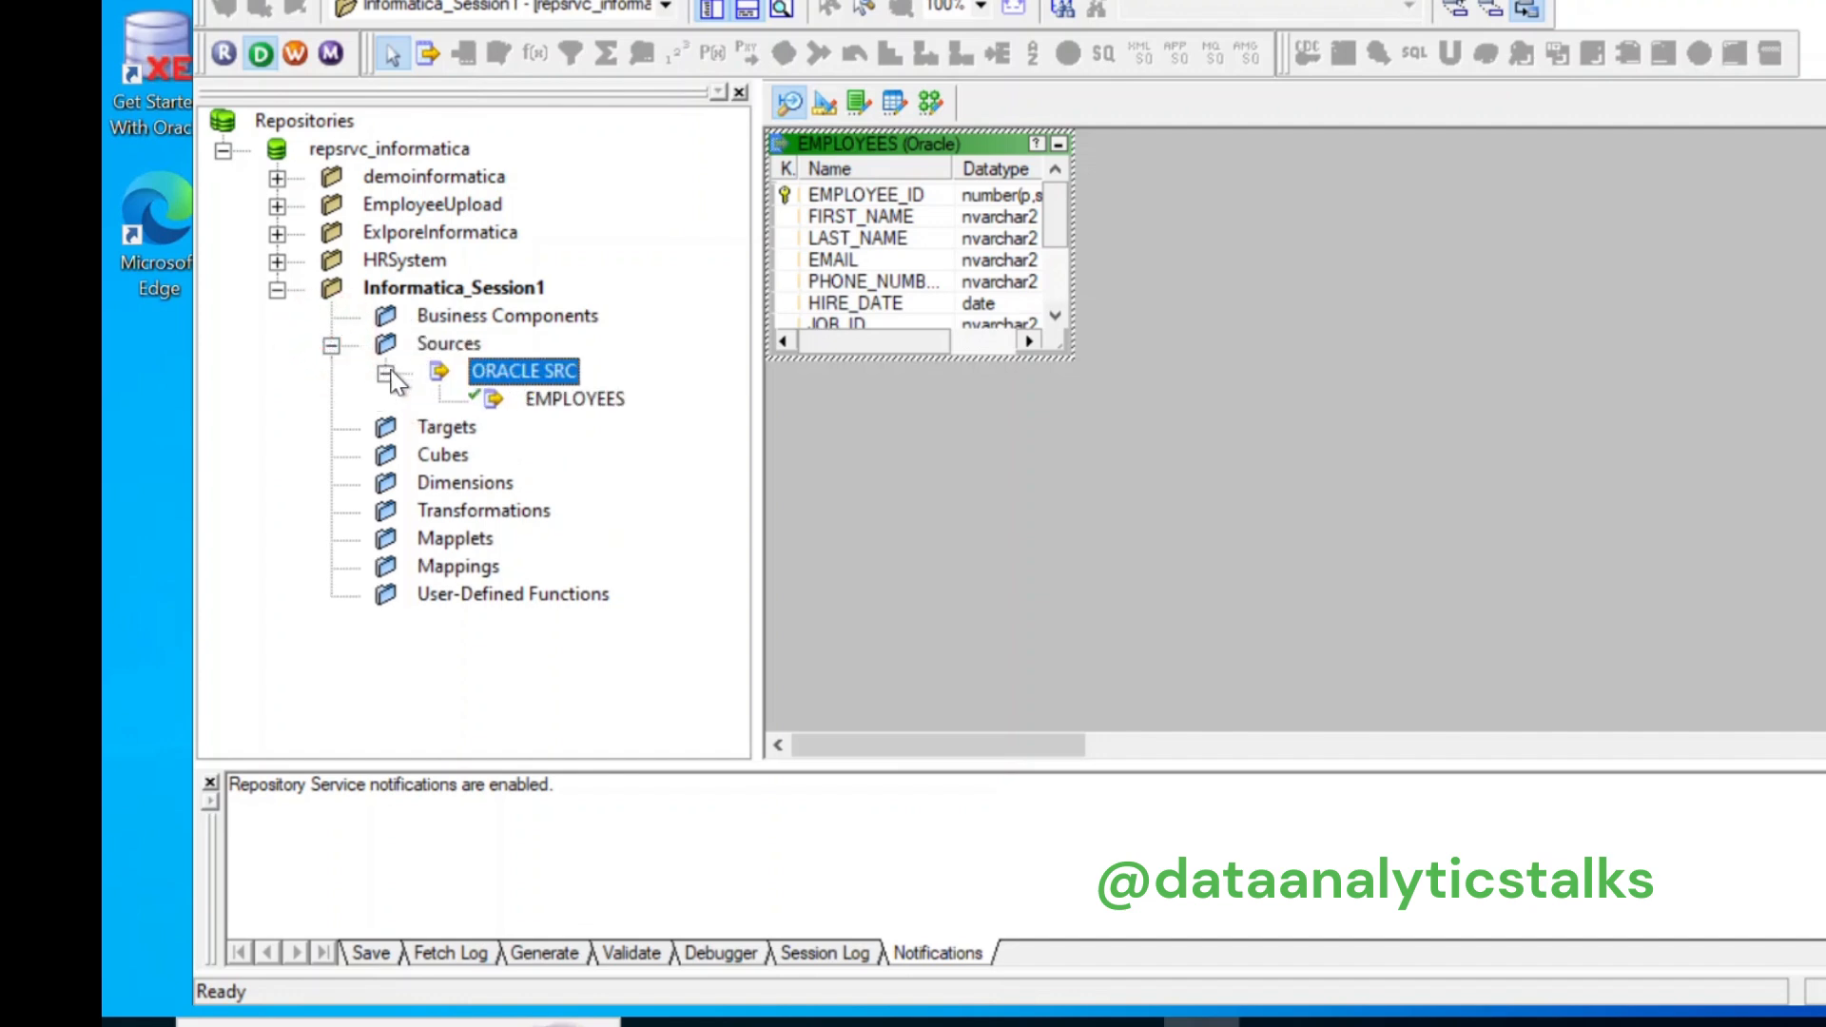
{"action": "left_click", "coordinate": [561, 398]}
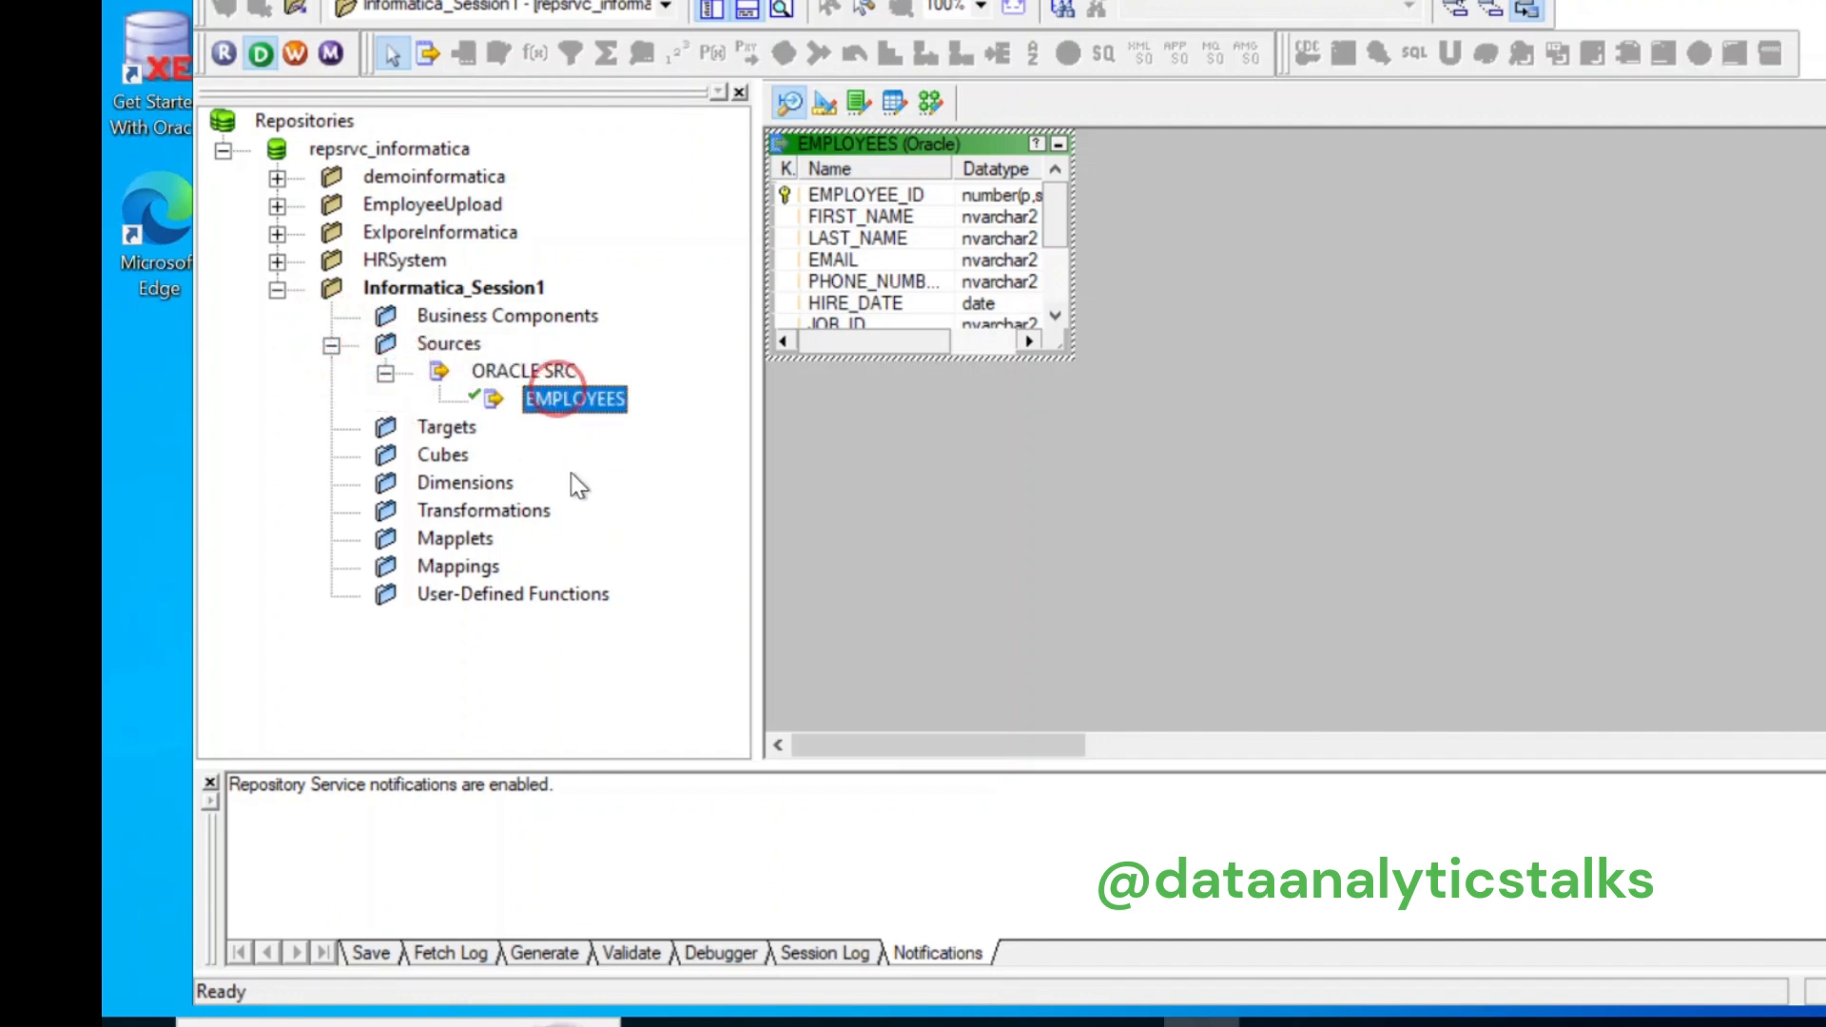
{"action": "left_click", "coordinate": [456, 436]}
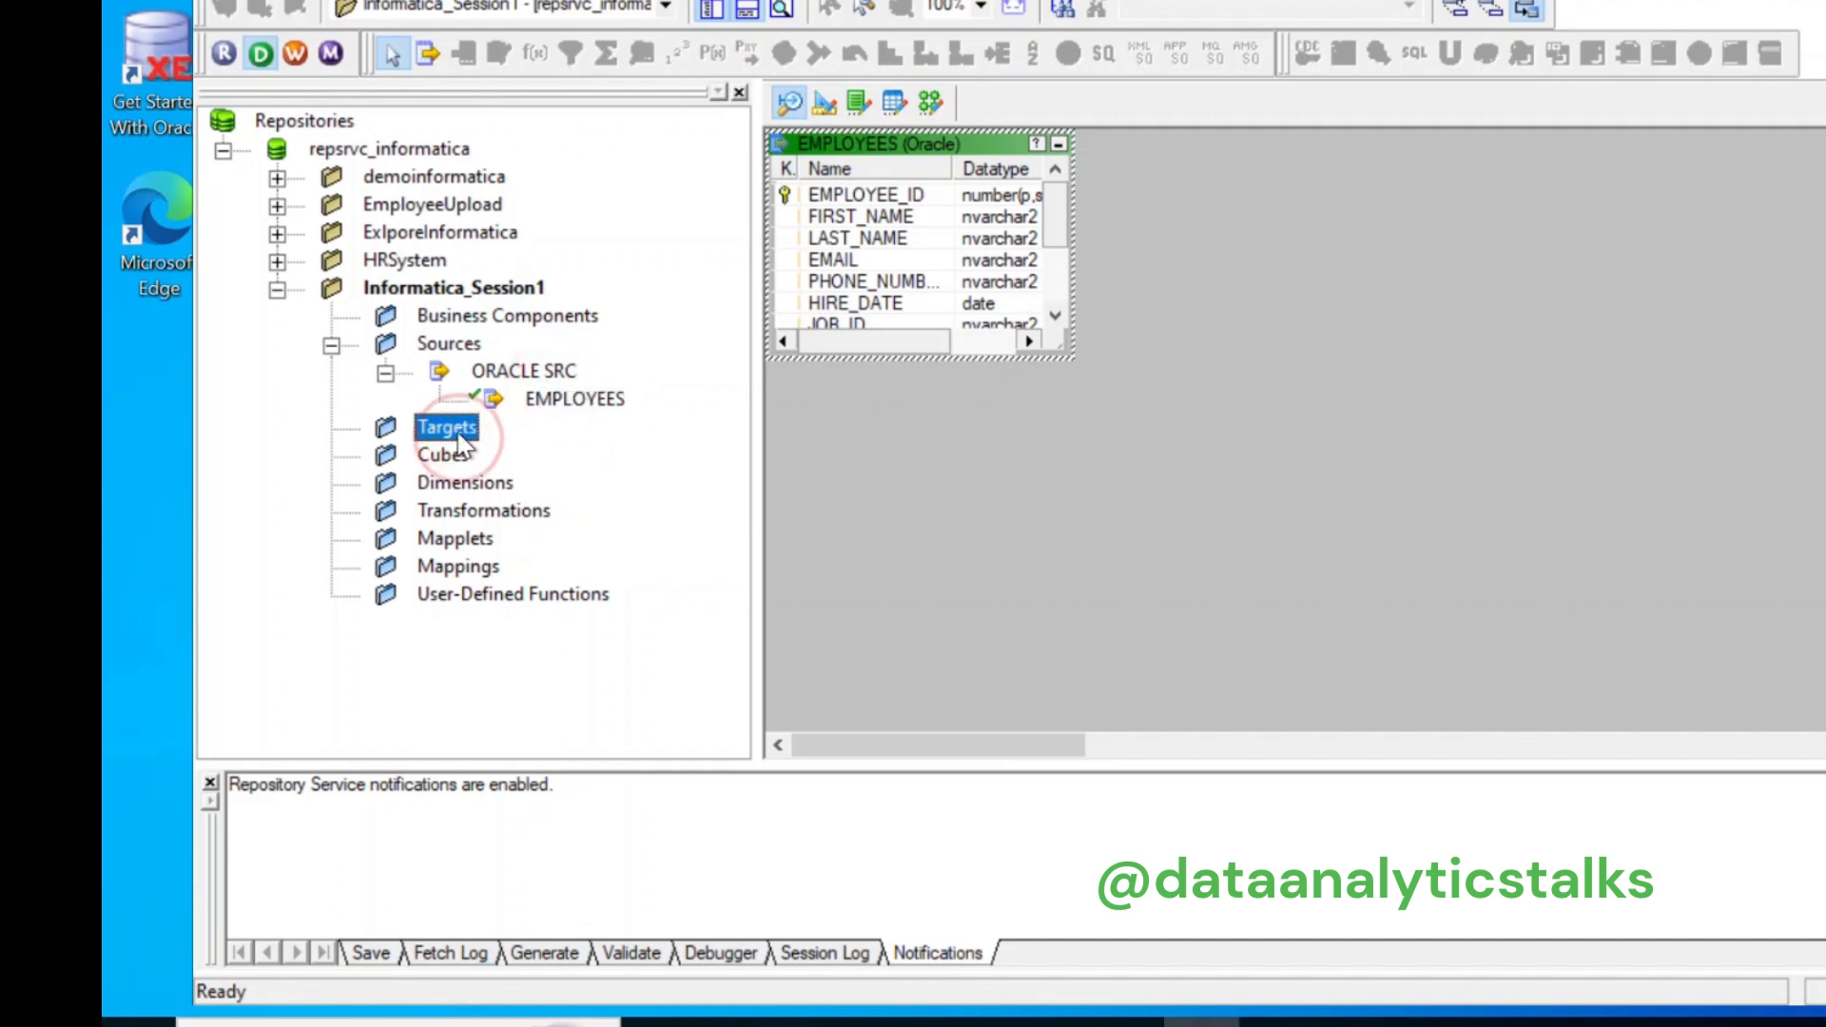
{"action": "right_click", "coordinate": [459, 439]}
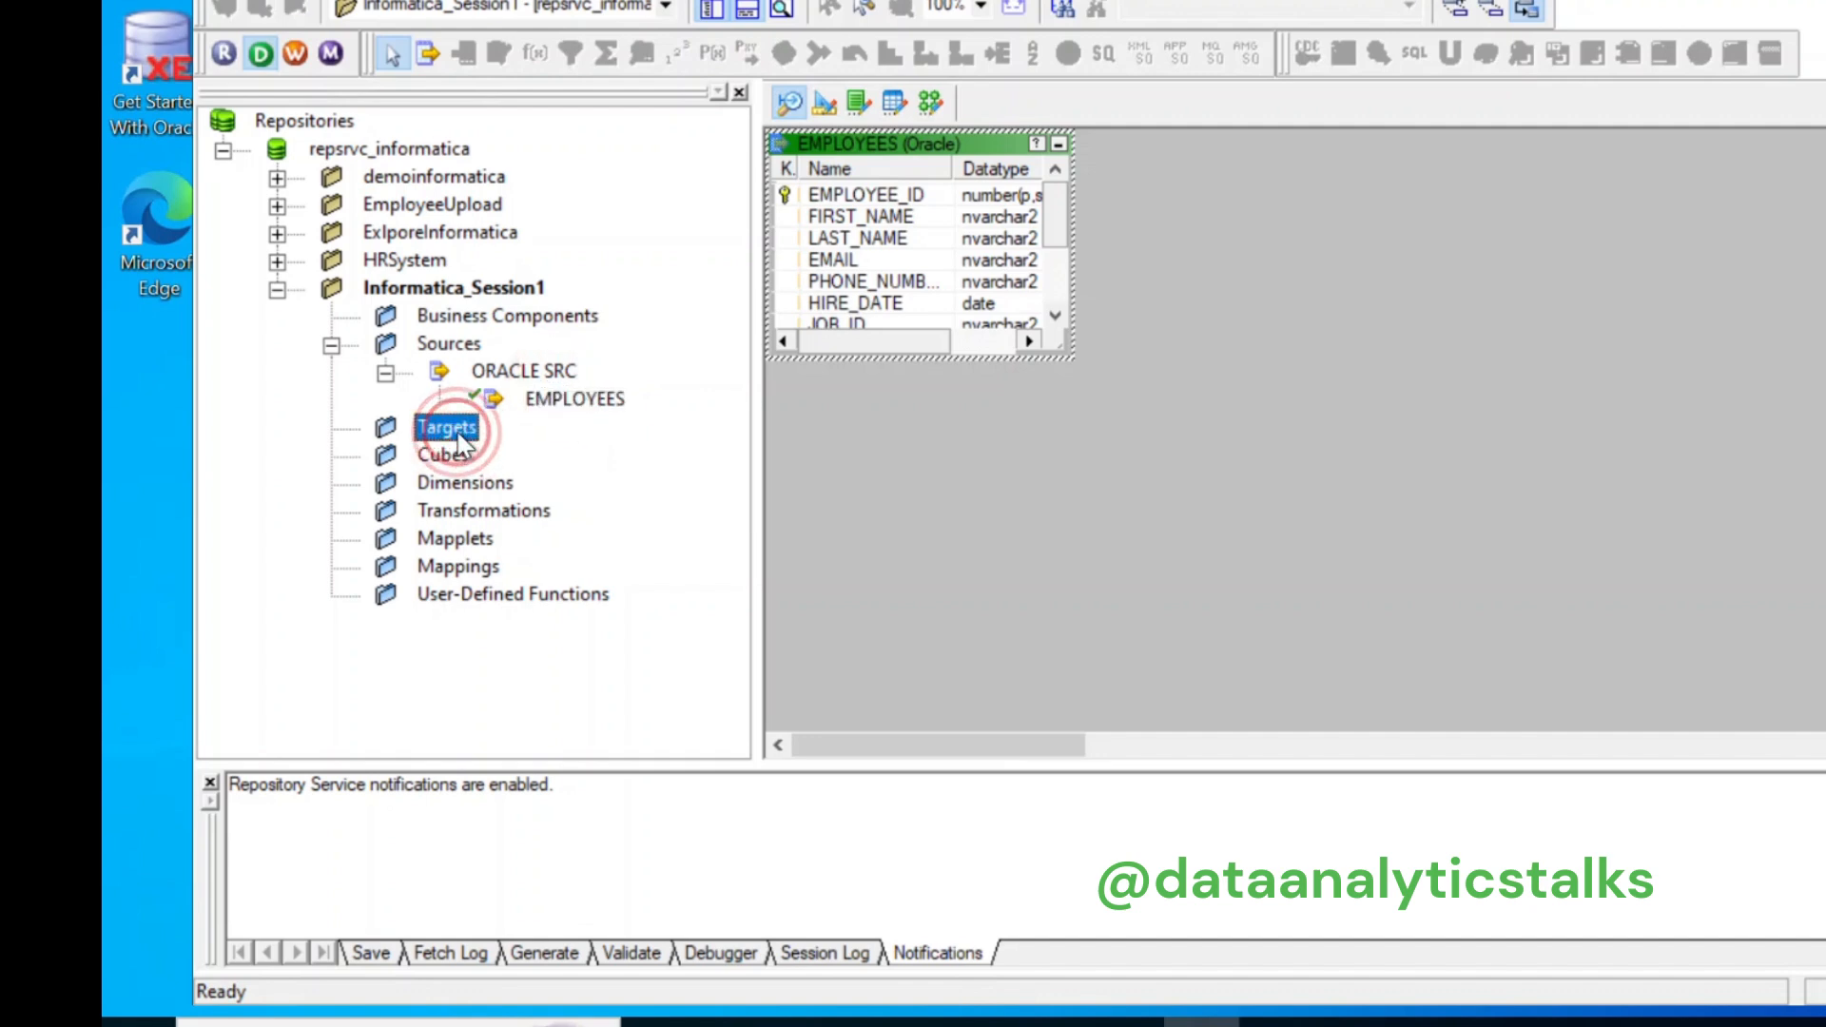
{"action": "left_click", "coordinate": [996, 488]}
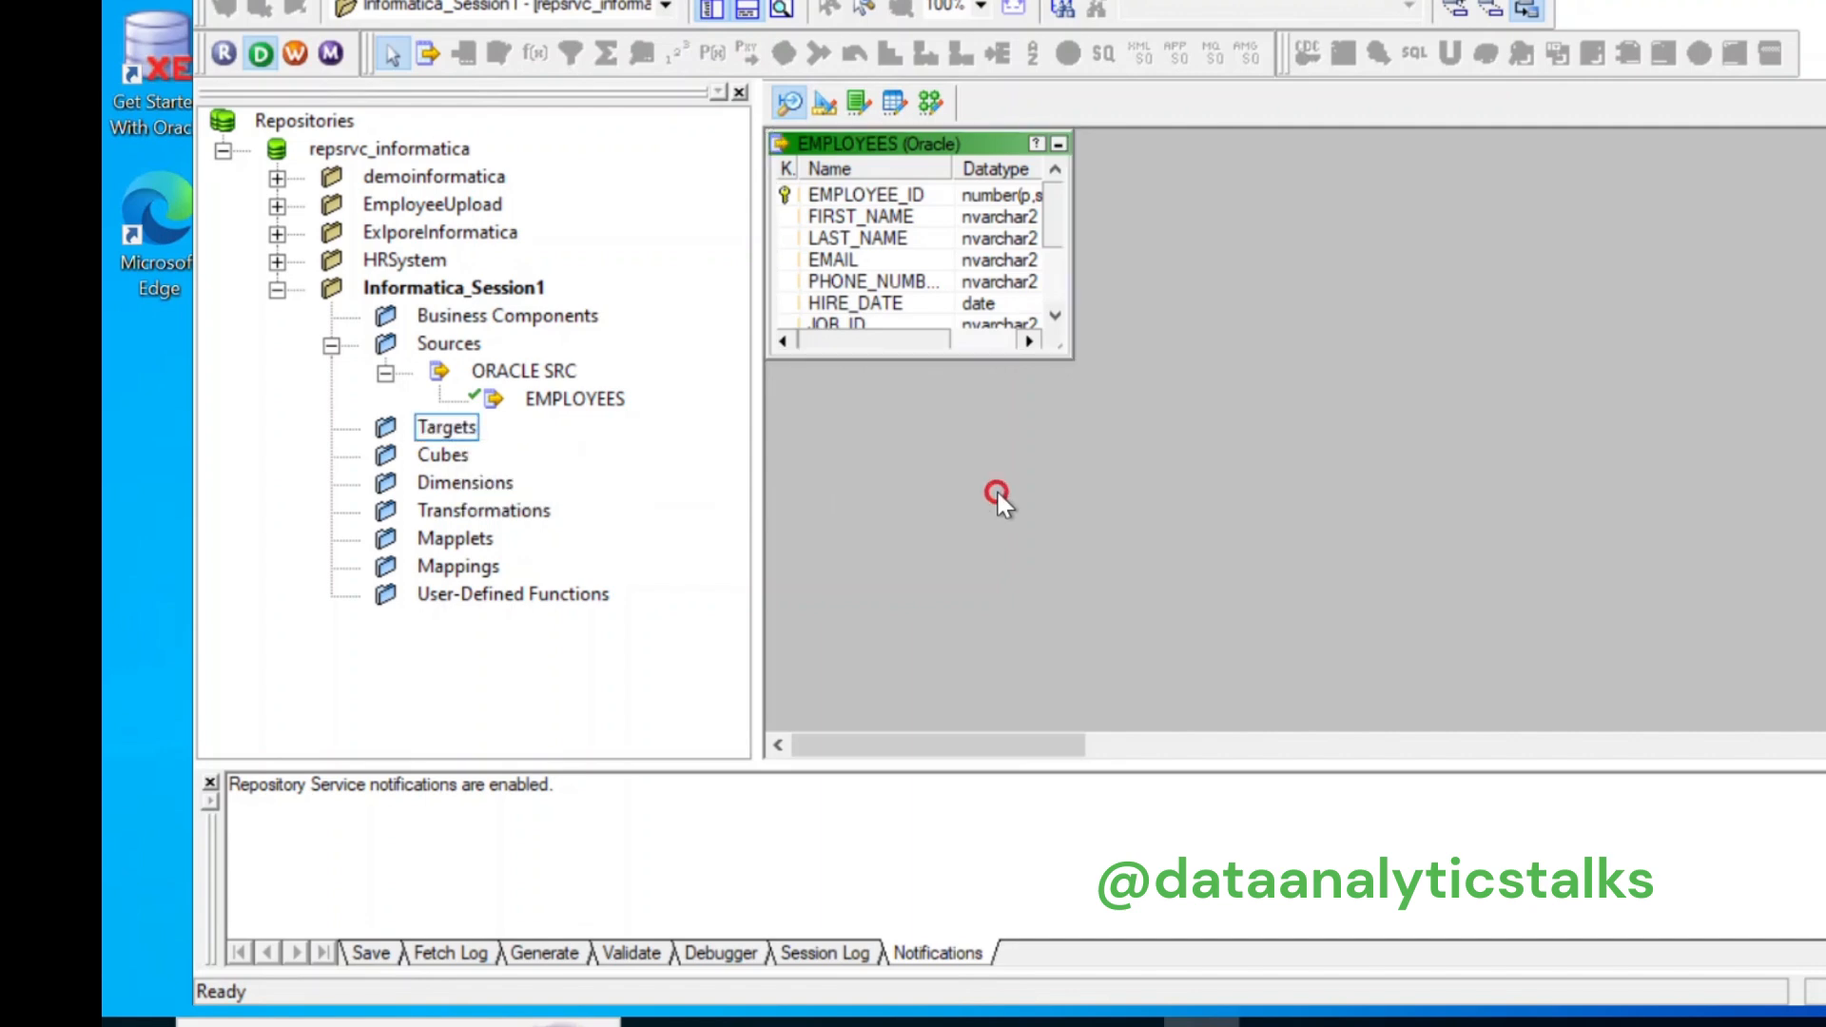
{"action": "left_click", "coordinate": [827, 105]}
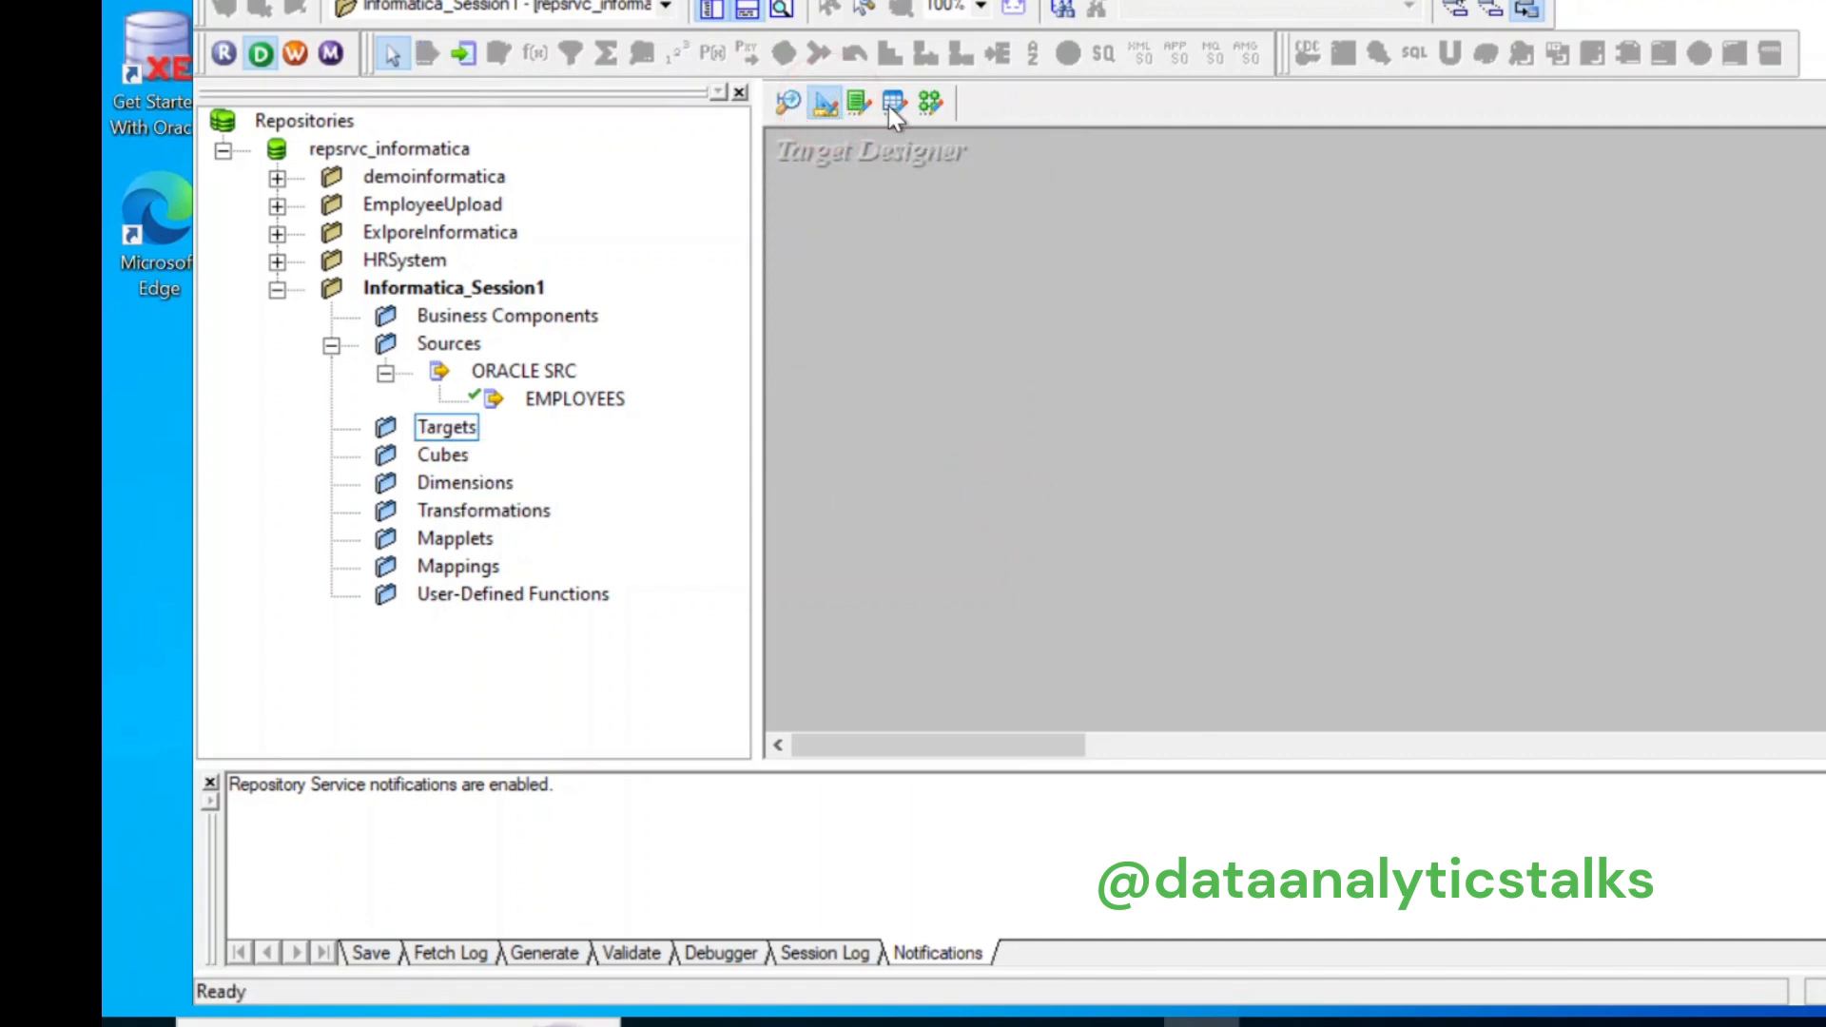
Step: Import EMPLOYEES_NEW from the HR schema as a target, logging in as HR
{"action": "left_click", "coordinate": [742, 0]}
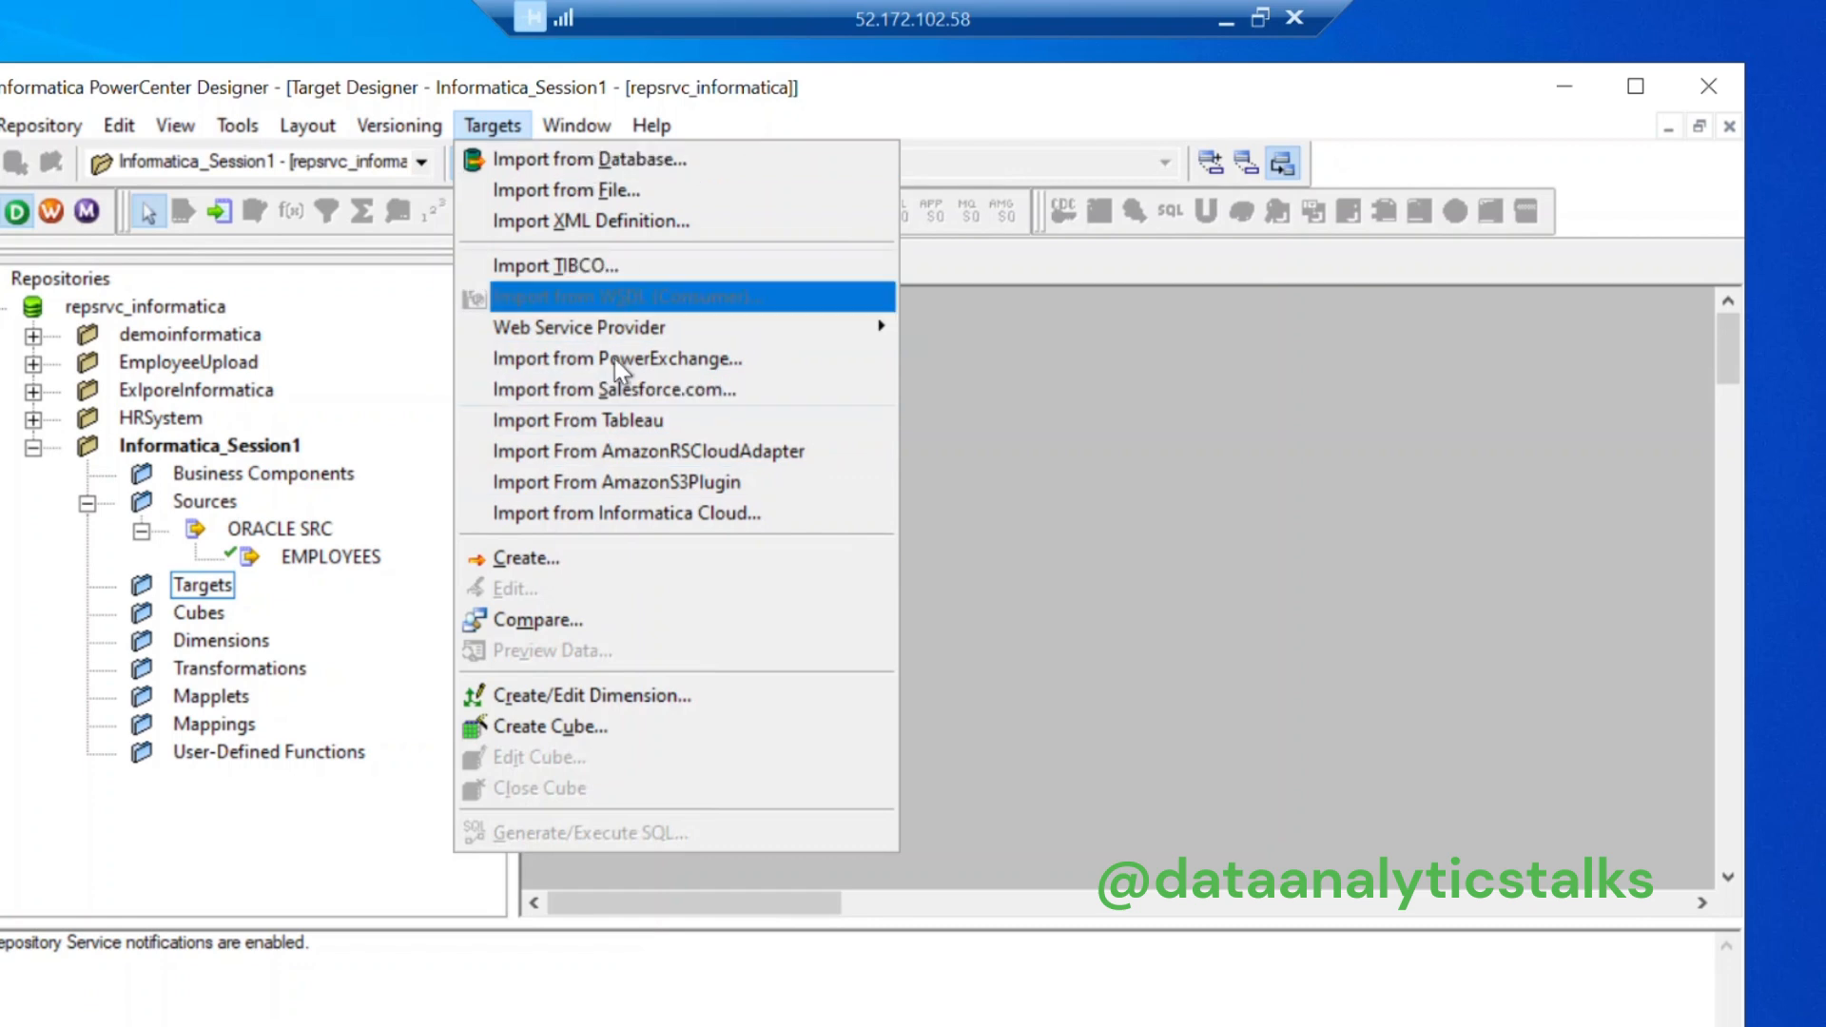
{"action": "left_click", "coordinate": [590, 160]}
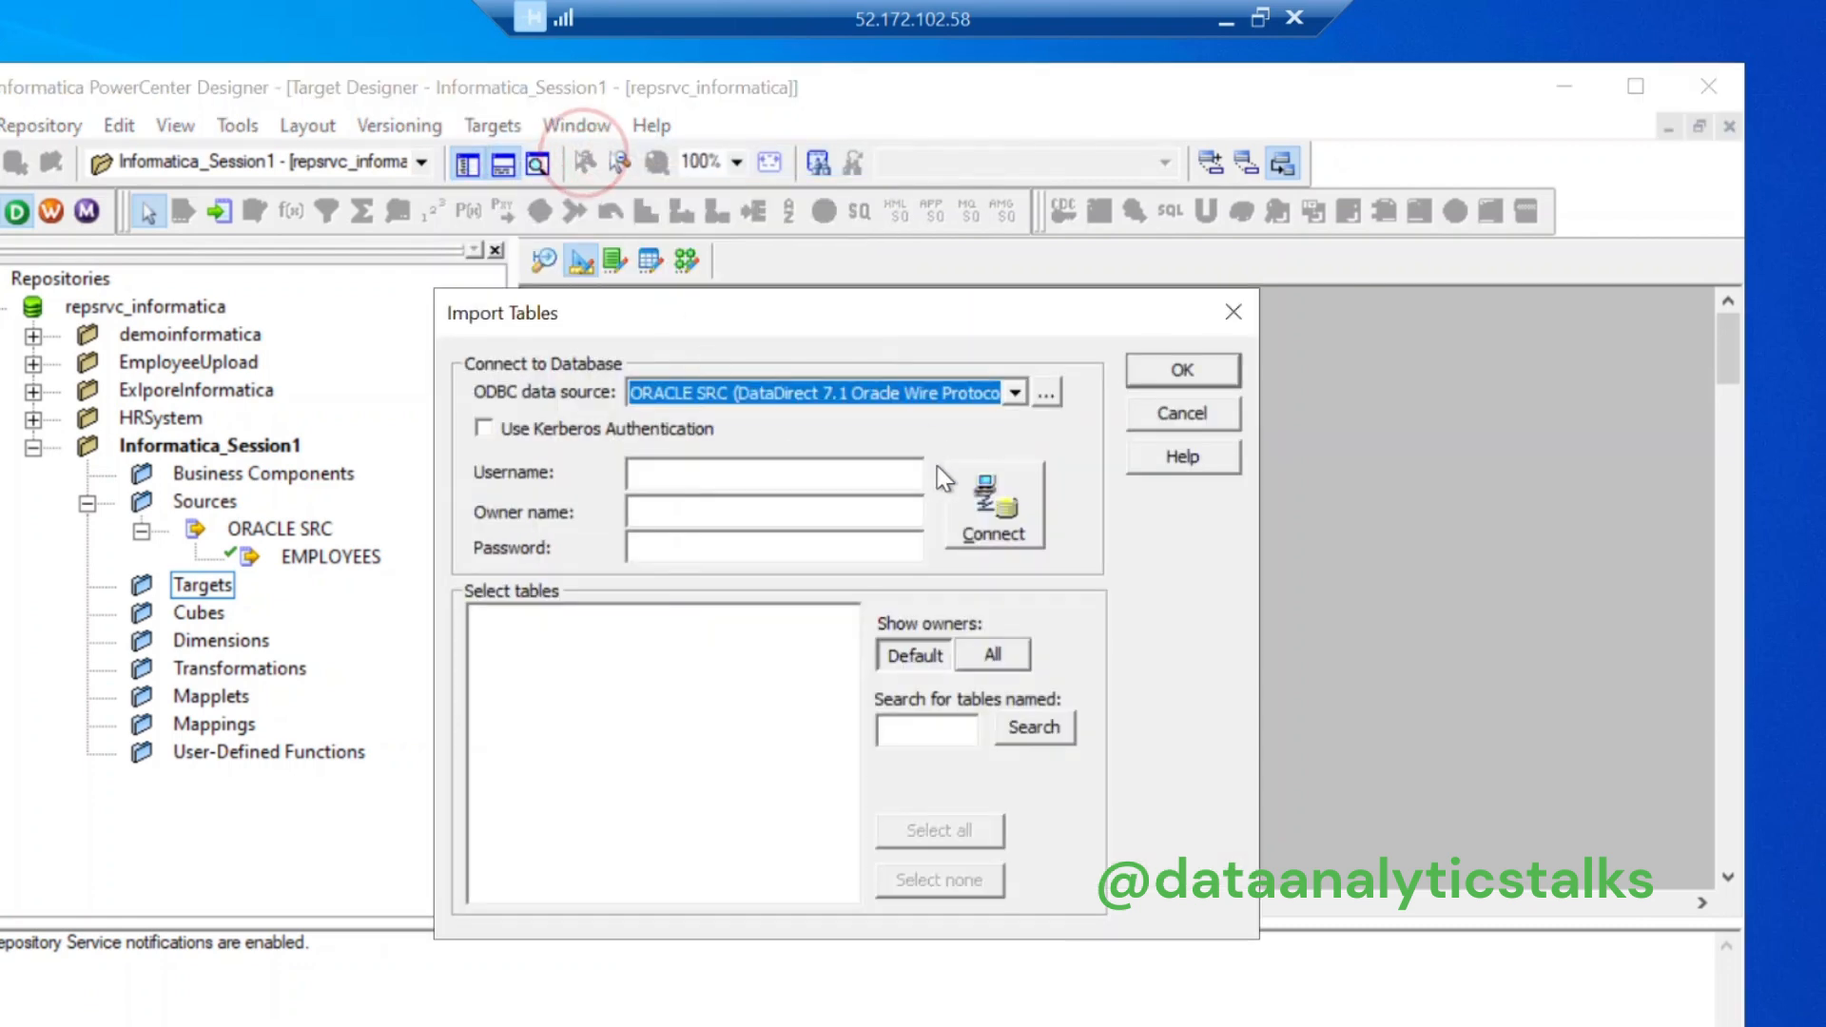
{"action": "left_click", "coordinate": [856, 475]}
{"action": "type", "text": "HR"}
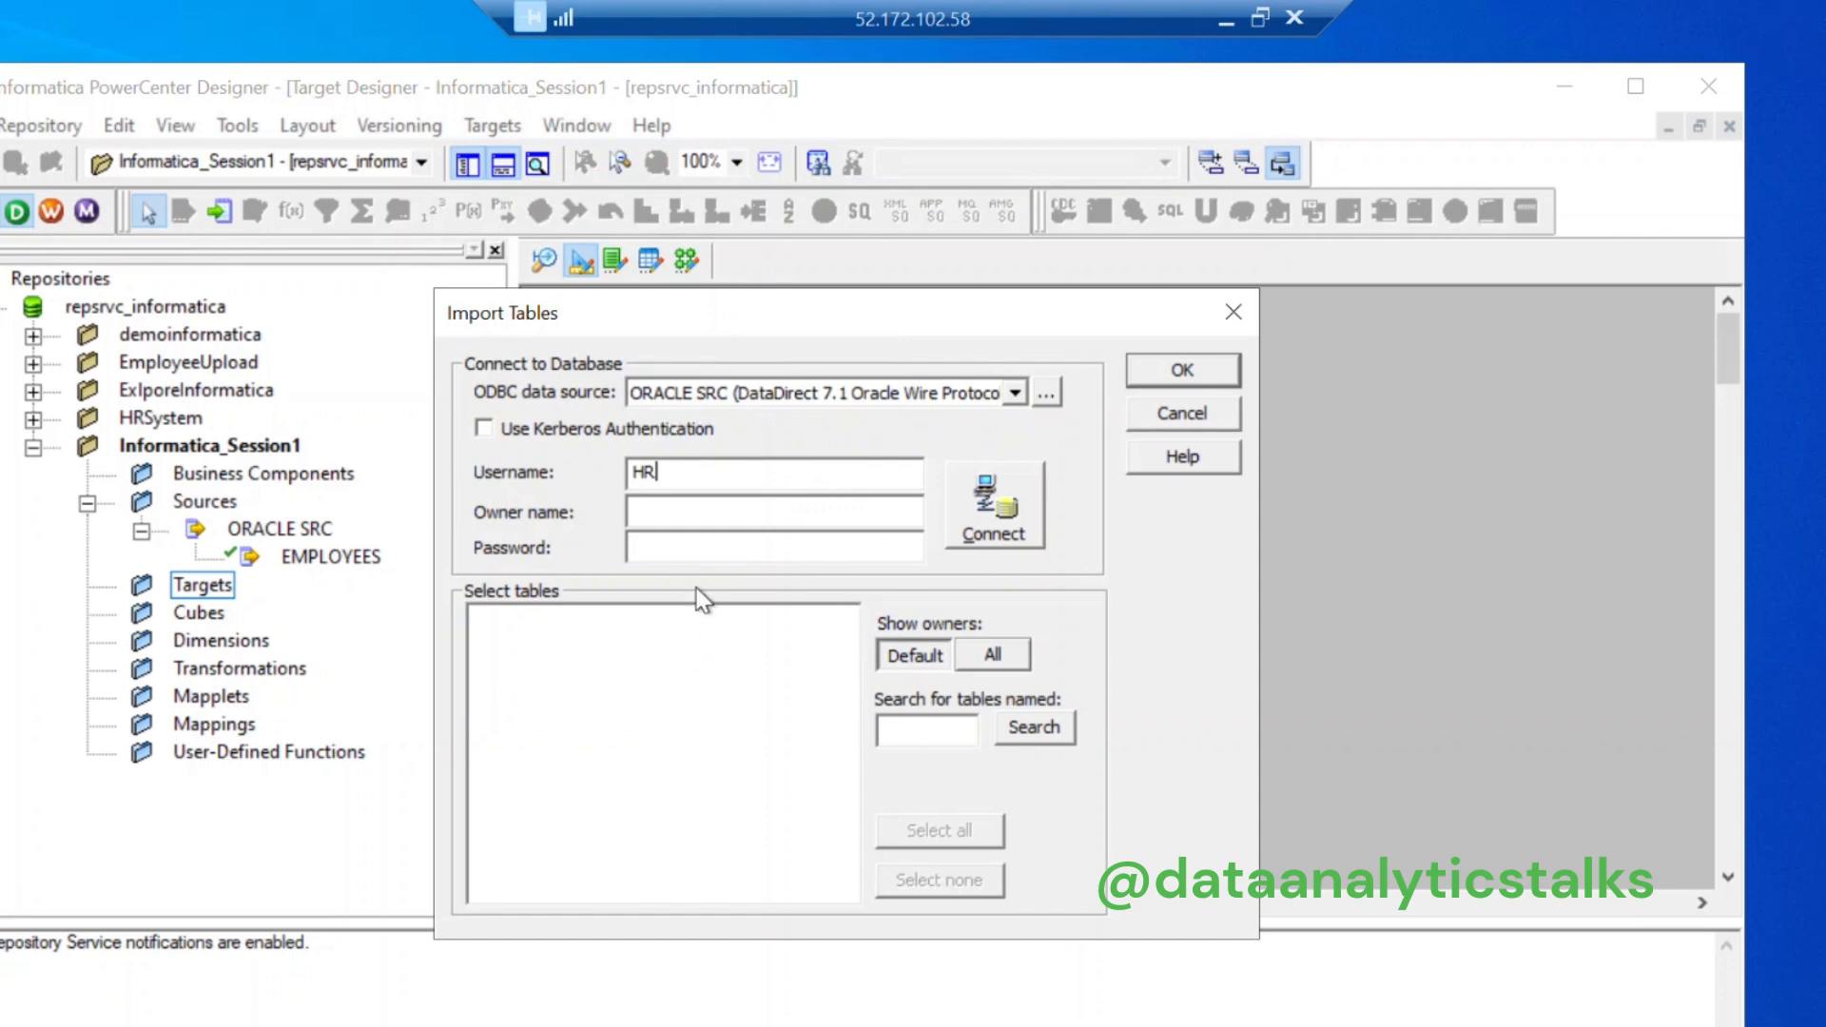
{"action": "left_click", "coordinate": [695, 549]}
{"action": "type", "text": "***********"}
{"action": "left_click", "coordinate": [998, 528]}
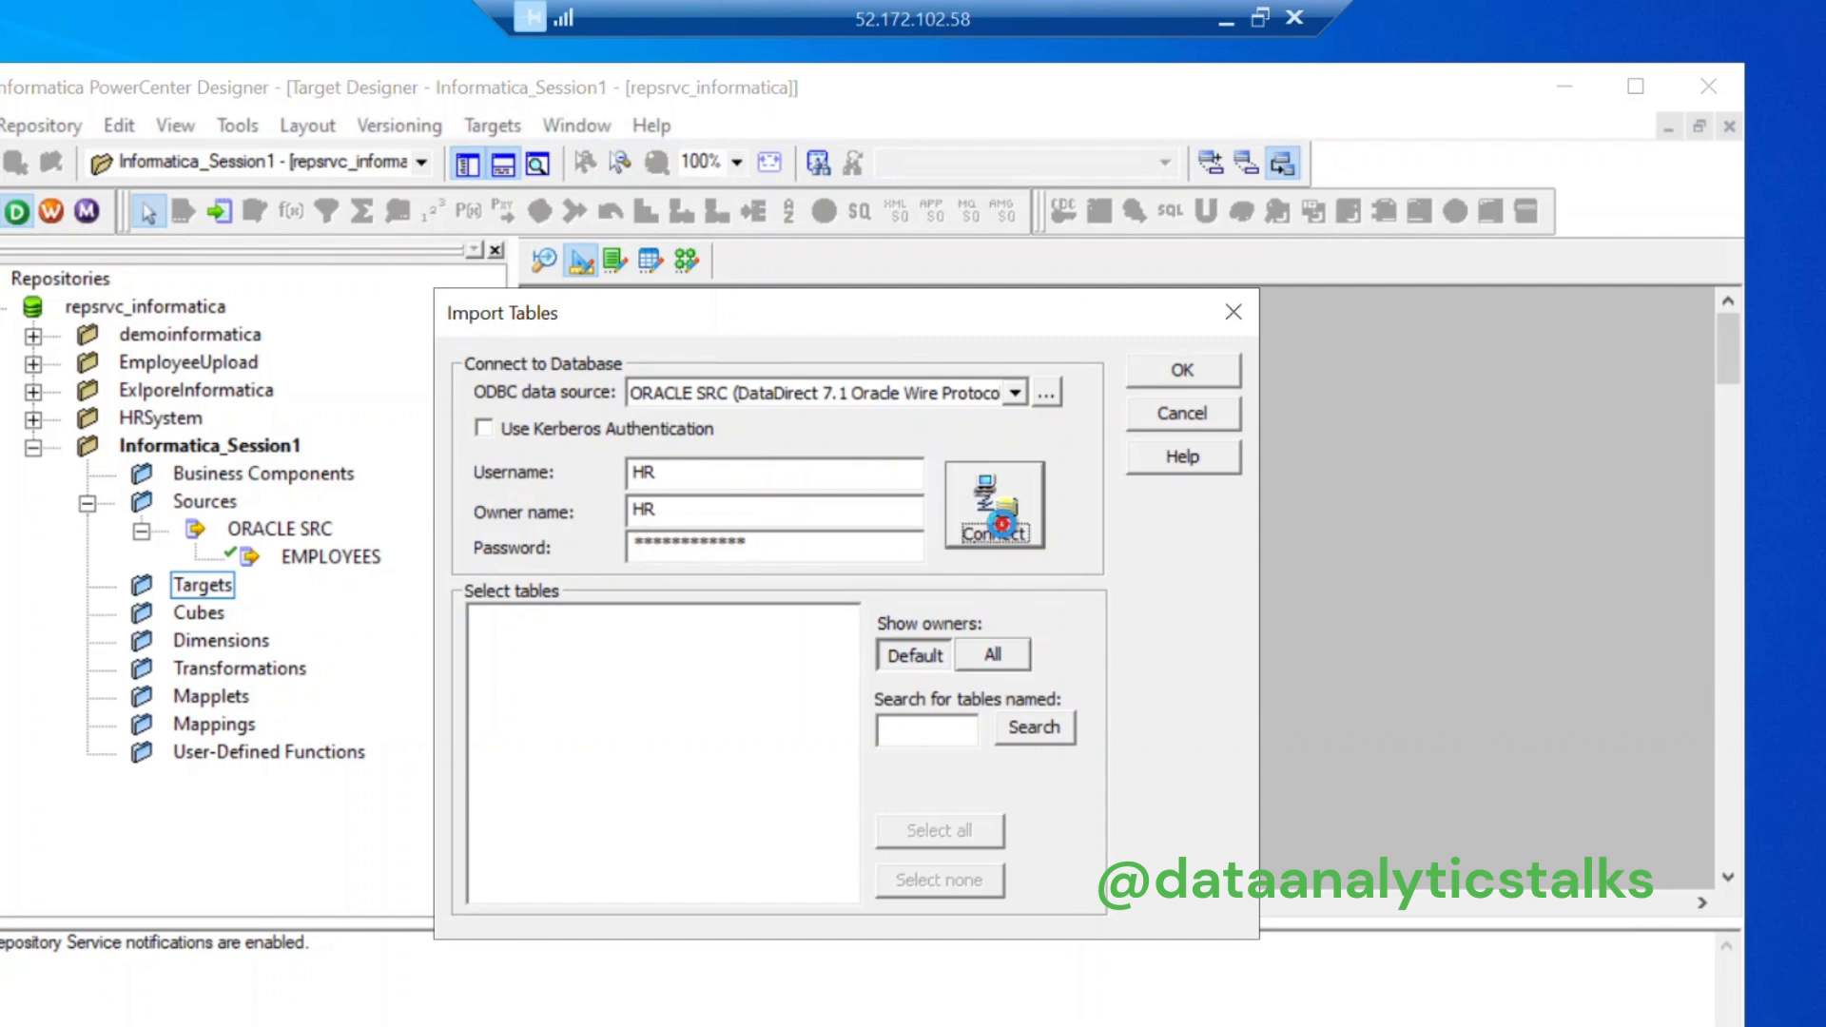
{"action": "left_click", "coordinate": [478, 618]}
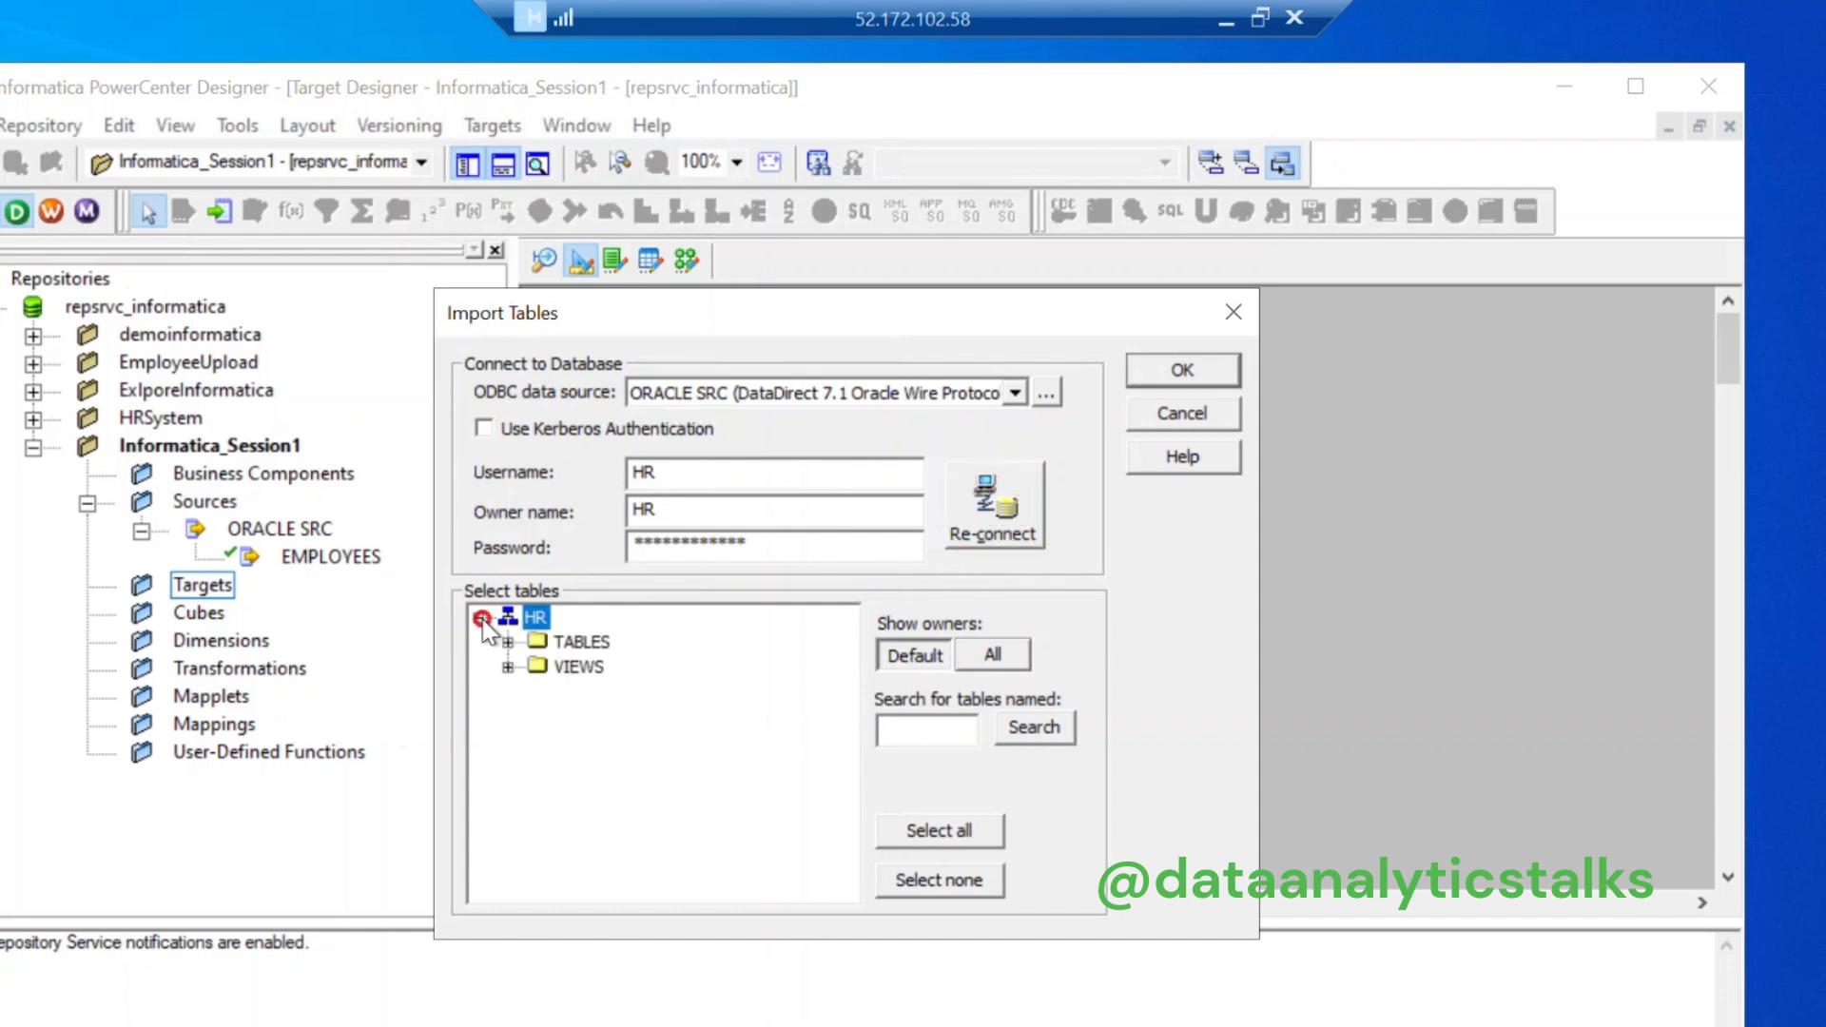
{"action": "left_click", "coordinate": [507, 642]}
{"action": "left_click", "coordinate": [588, 738]}
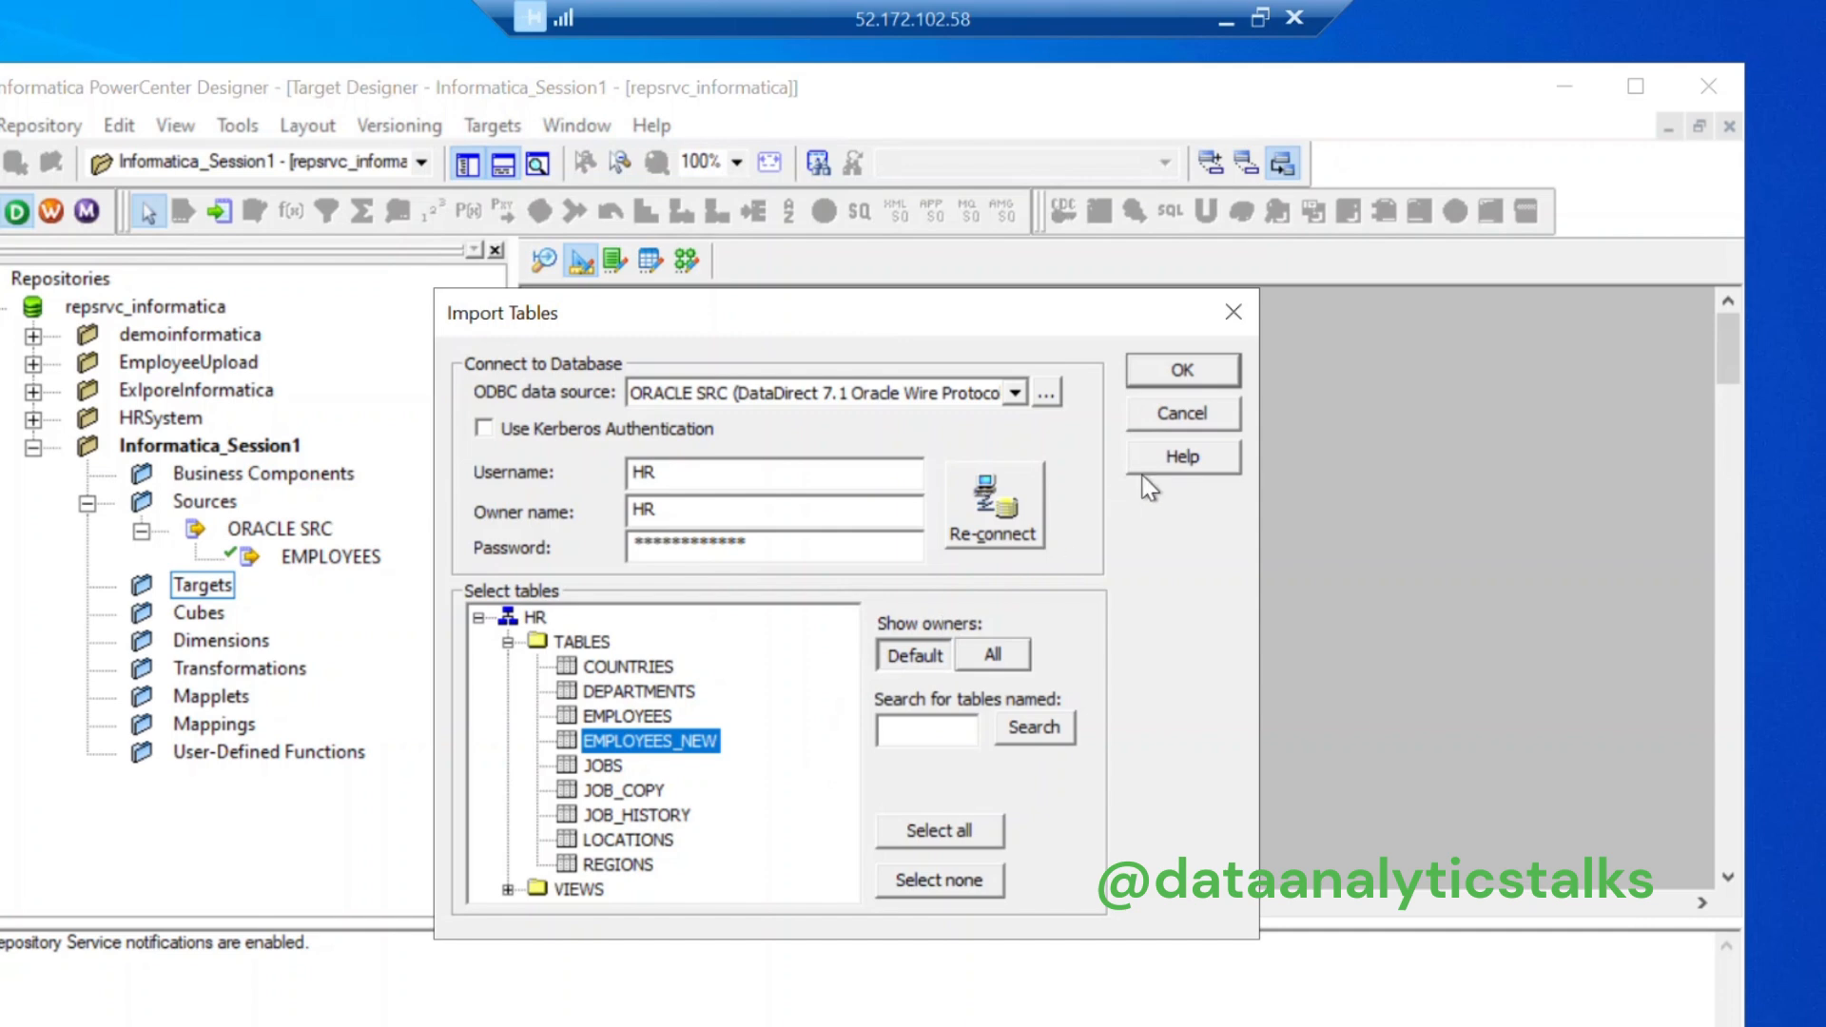
{"action": "left_click", "coordinate": [1188, 370]}
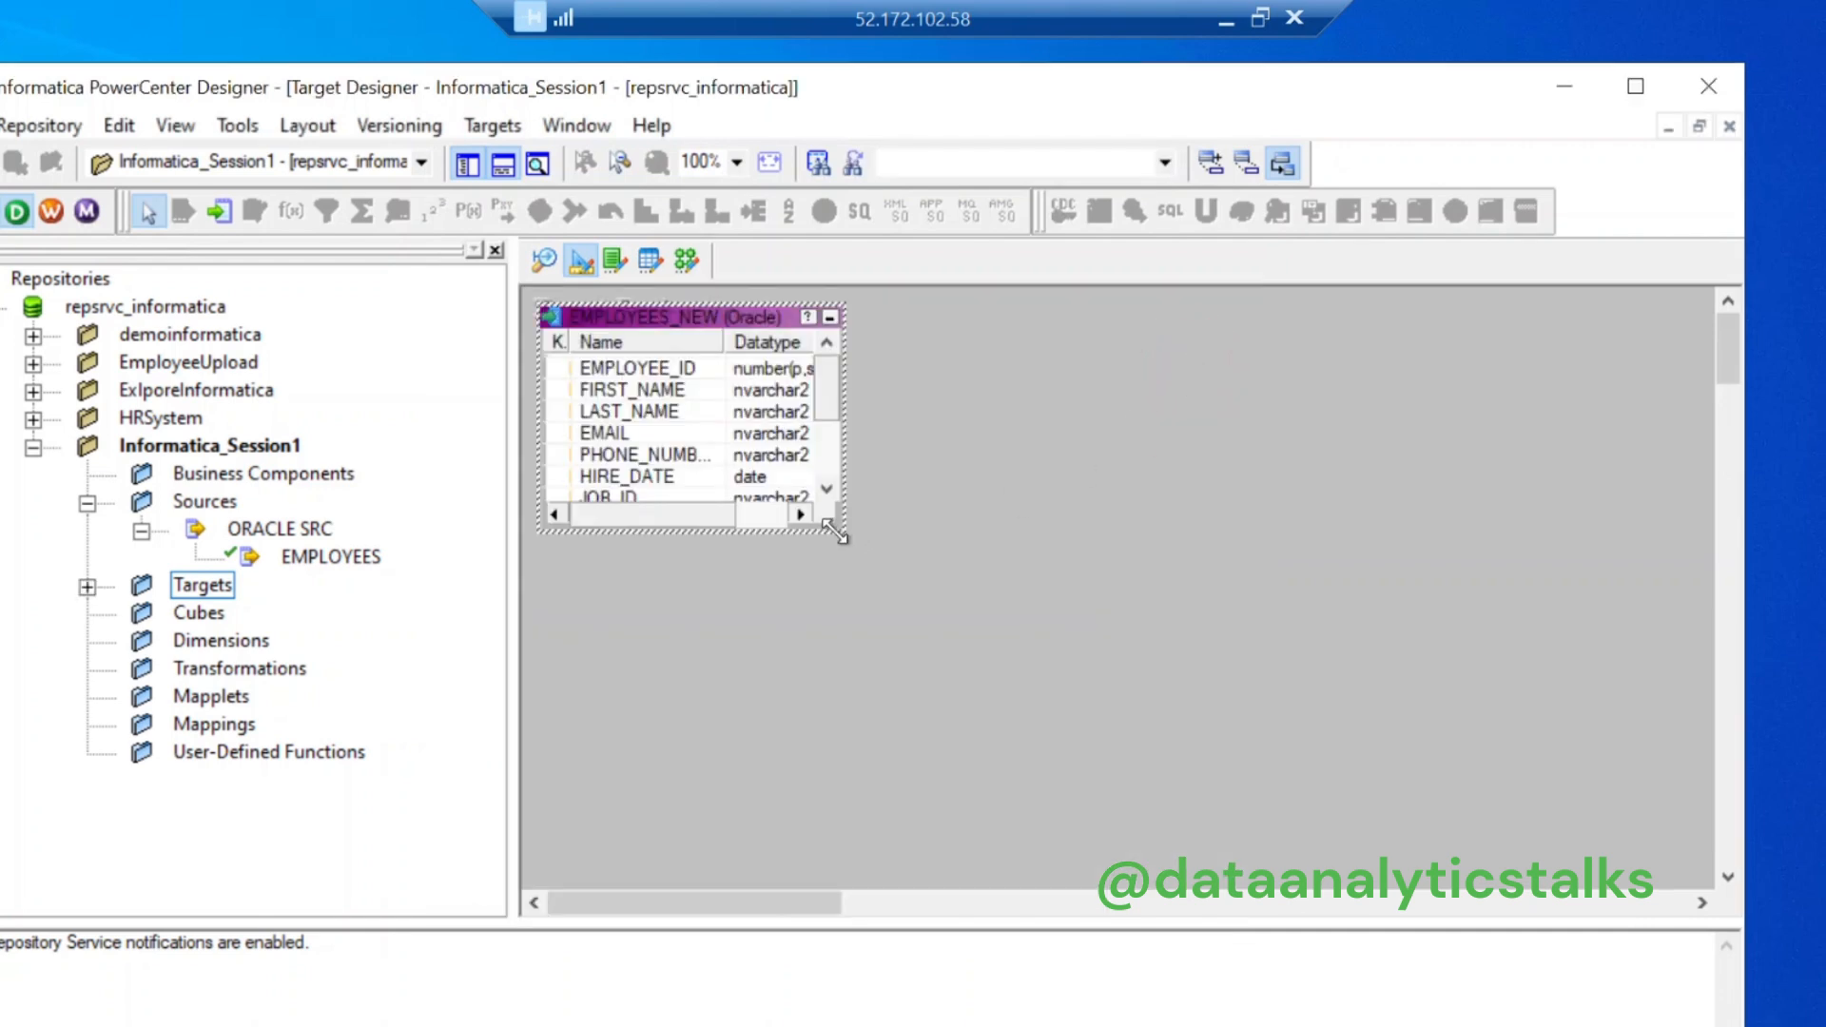
Step: Enlarge the EMPLOYEES_NEW box to show all 11 columns and save it to the repository
{"action": "left_click_drag", "start_coordinate": [835, 534], "coordinate": [1064, 661]}
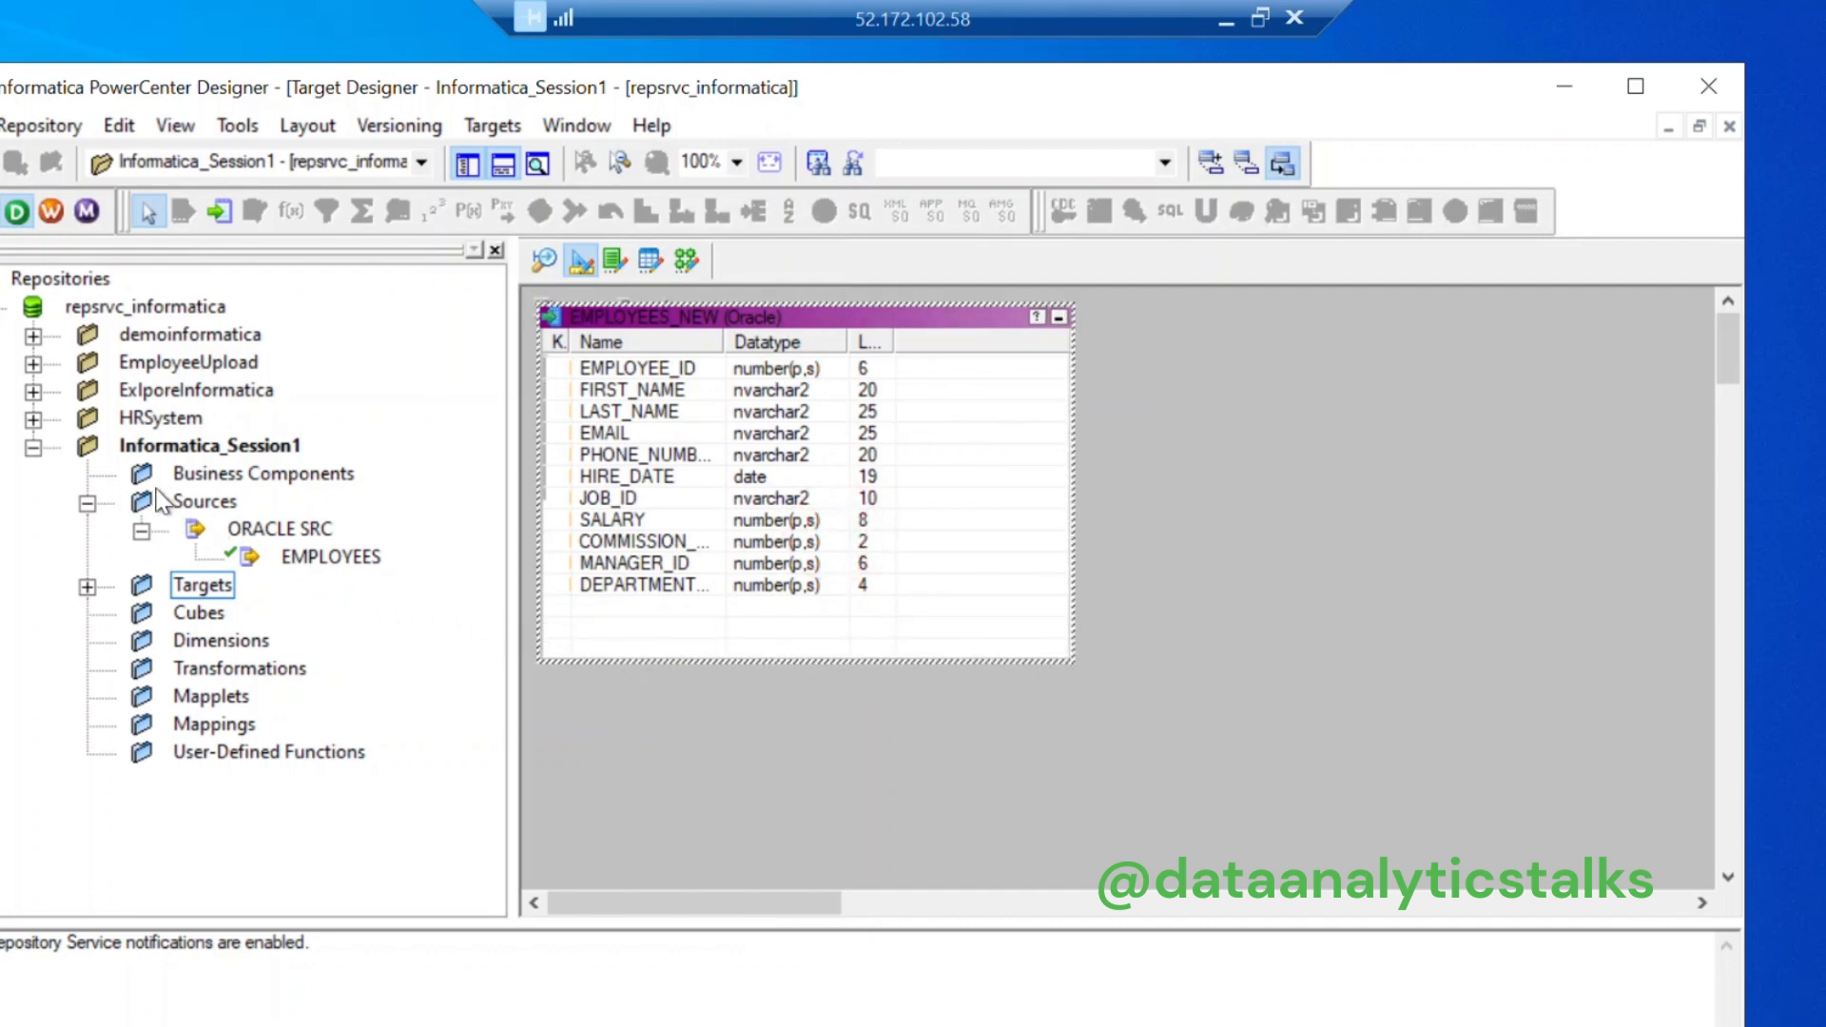
{"action": "left_click", "coordinate": [88, 586]}
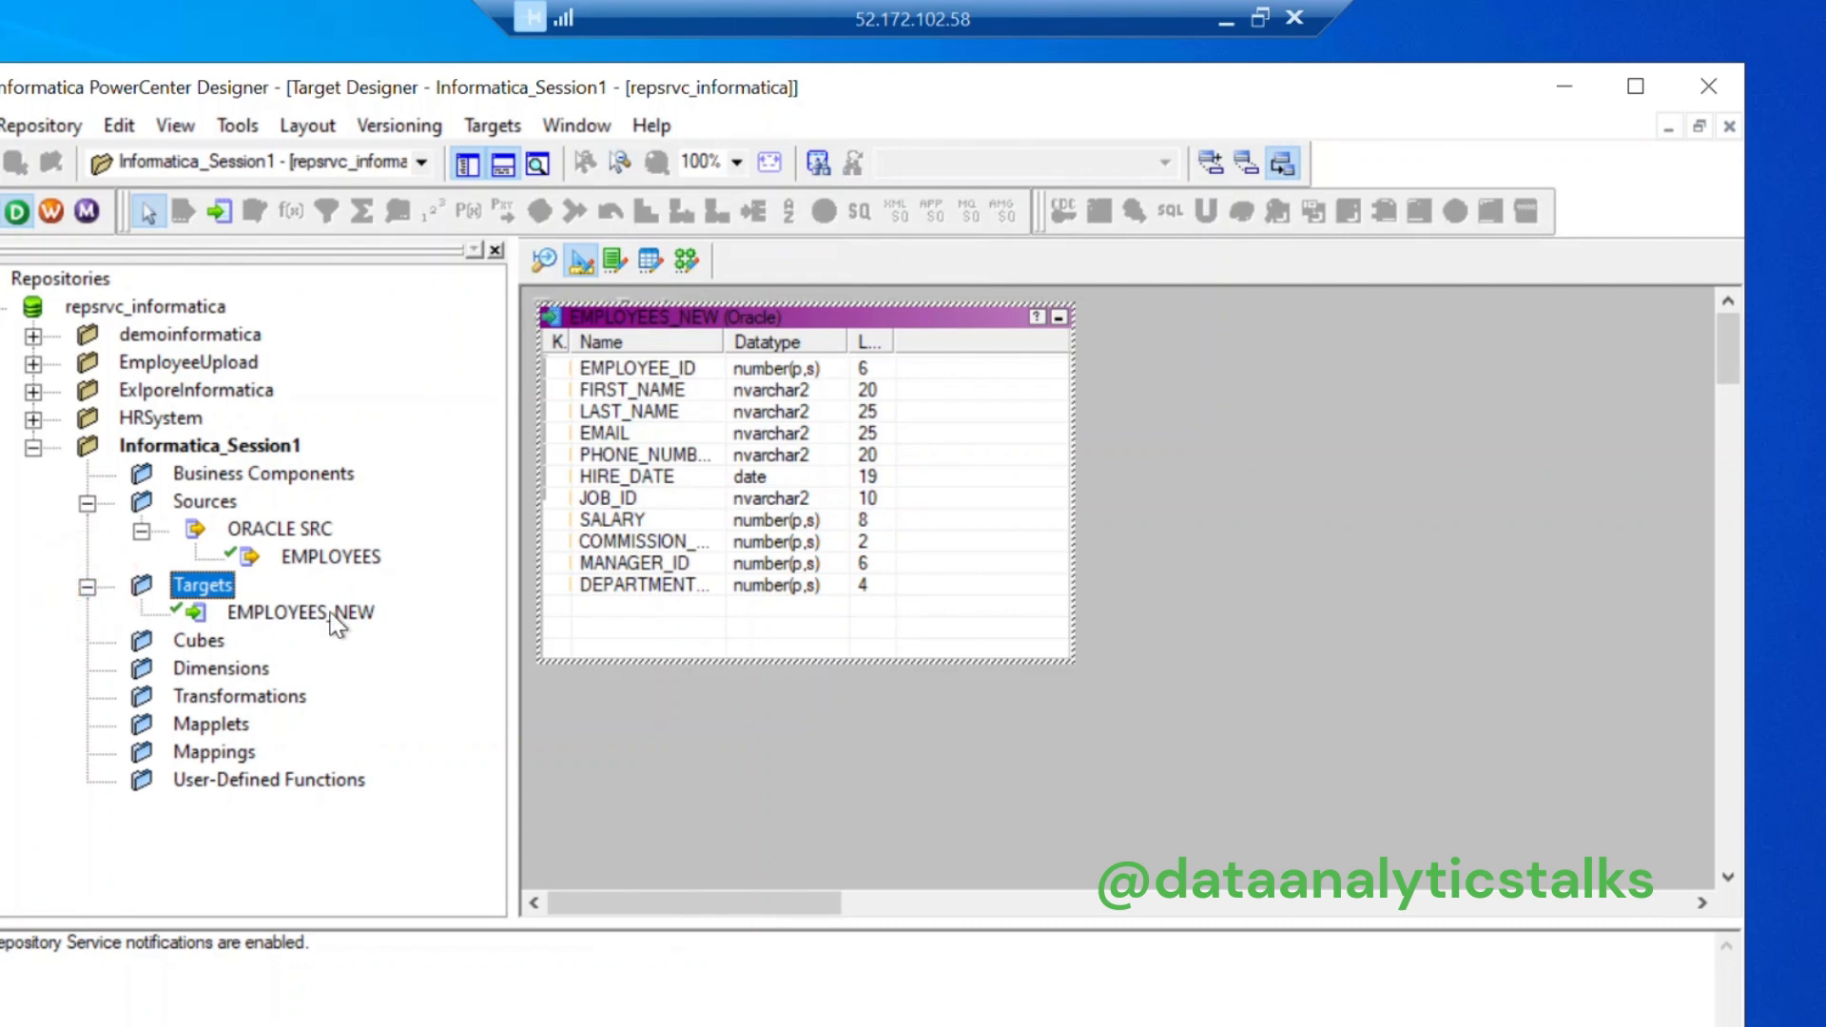
{"action": "left_click", "coordinate": [1187, 646]}
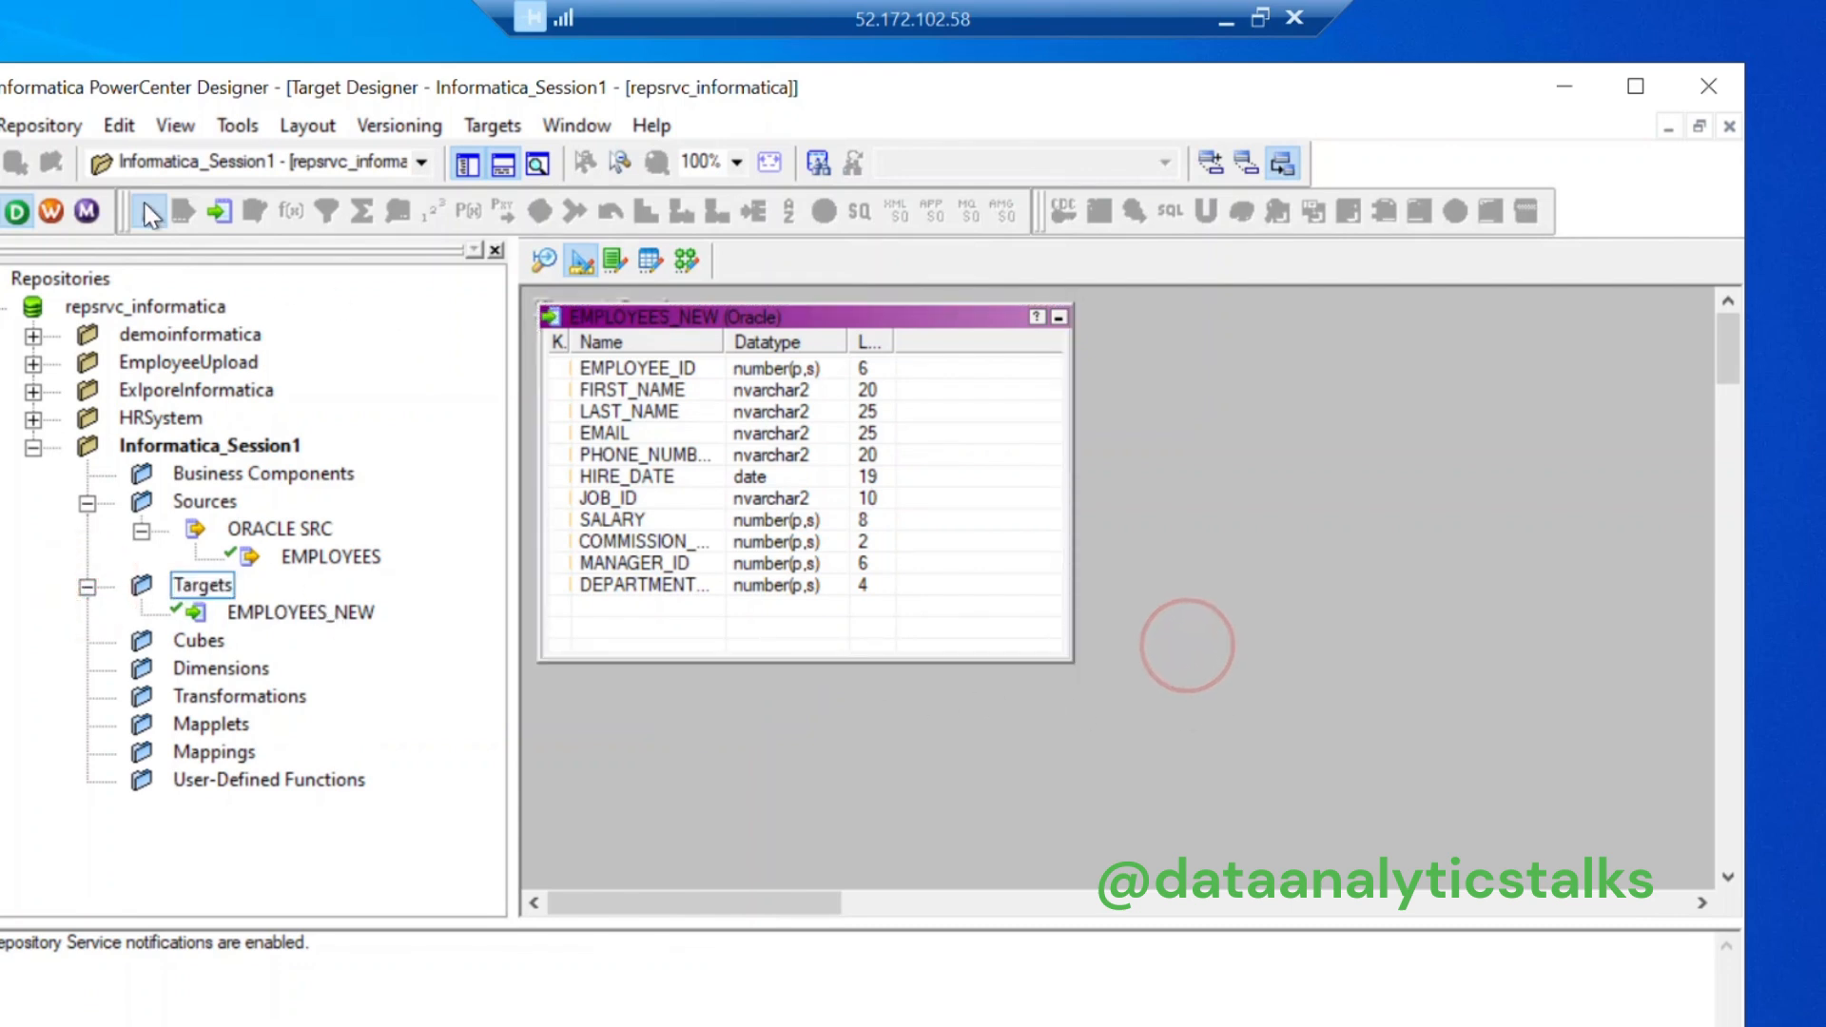
{"action": "left_click", "coordinate": [31, 121]}
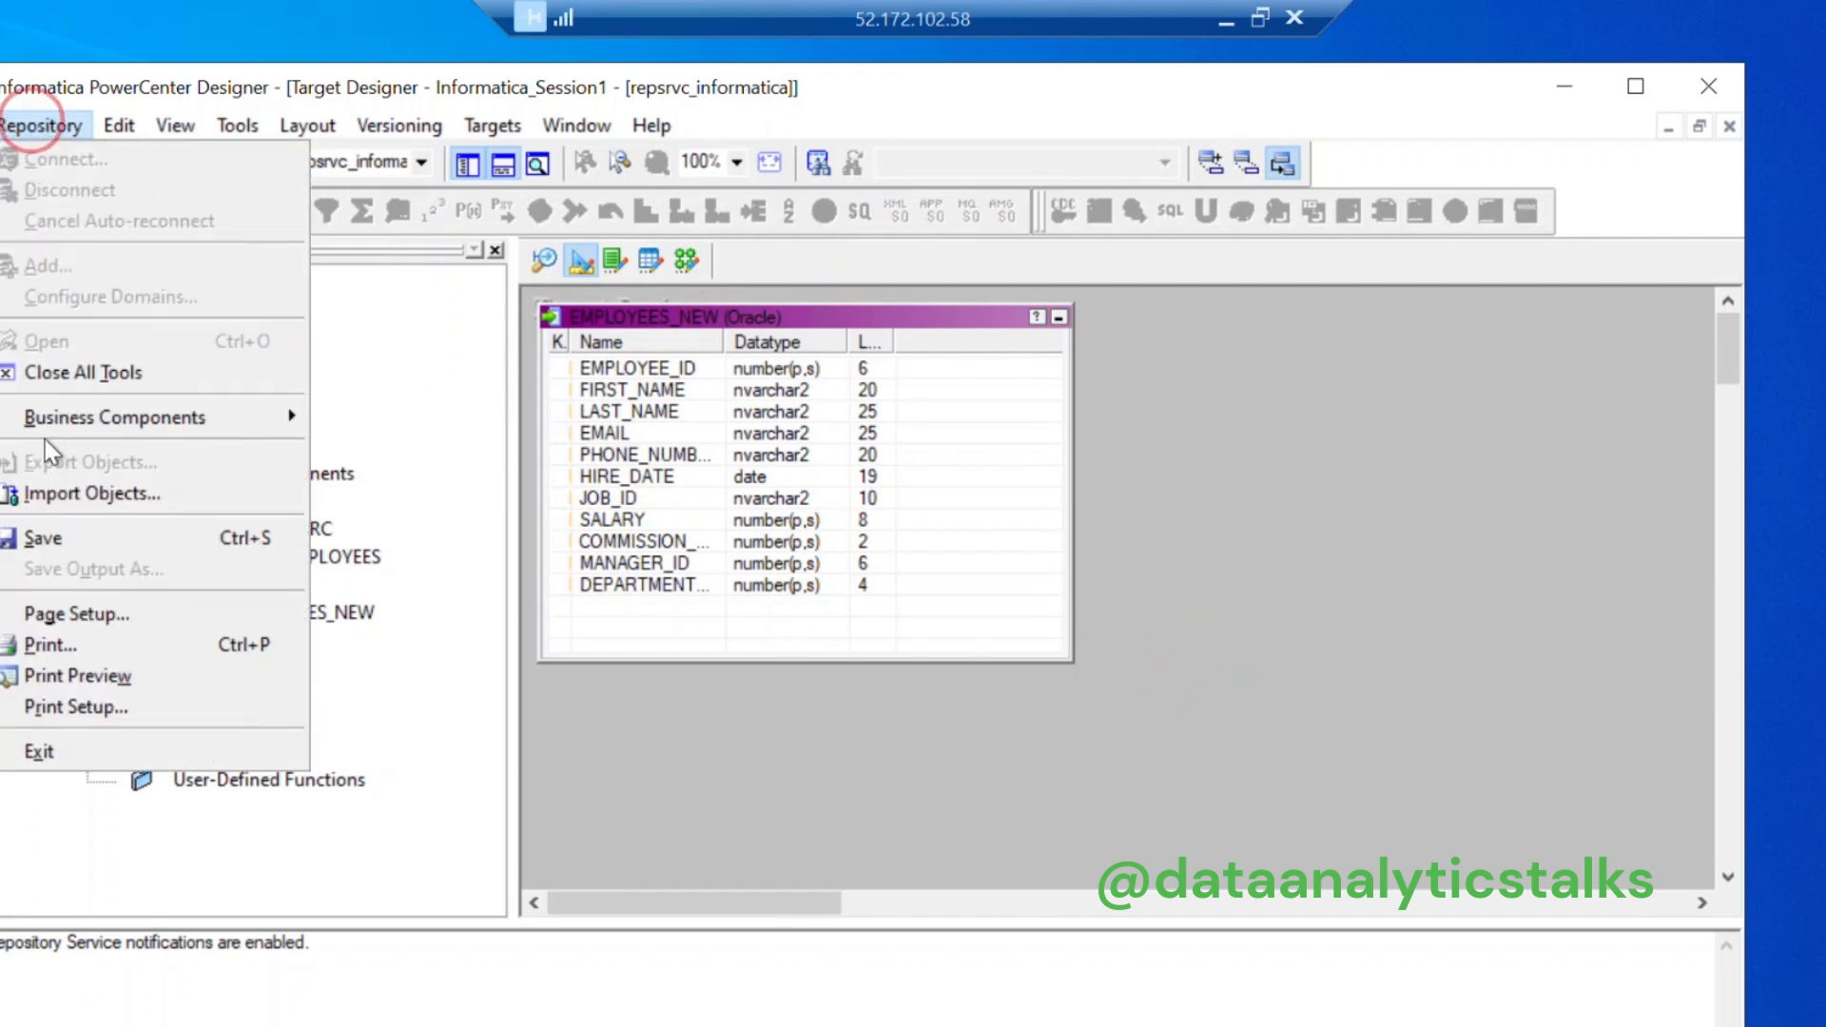
{"action": "left_click", "coordinate": [45, 538]}
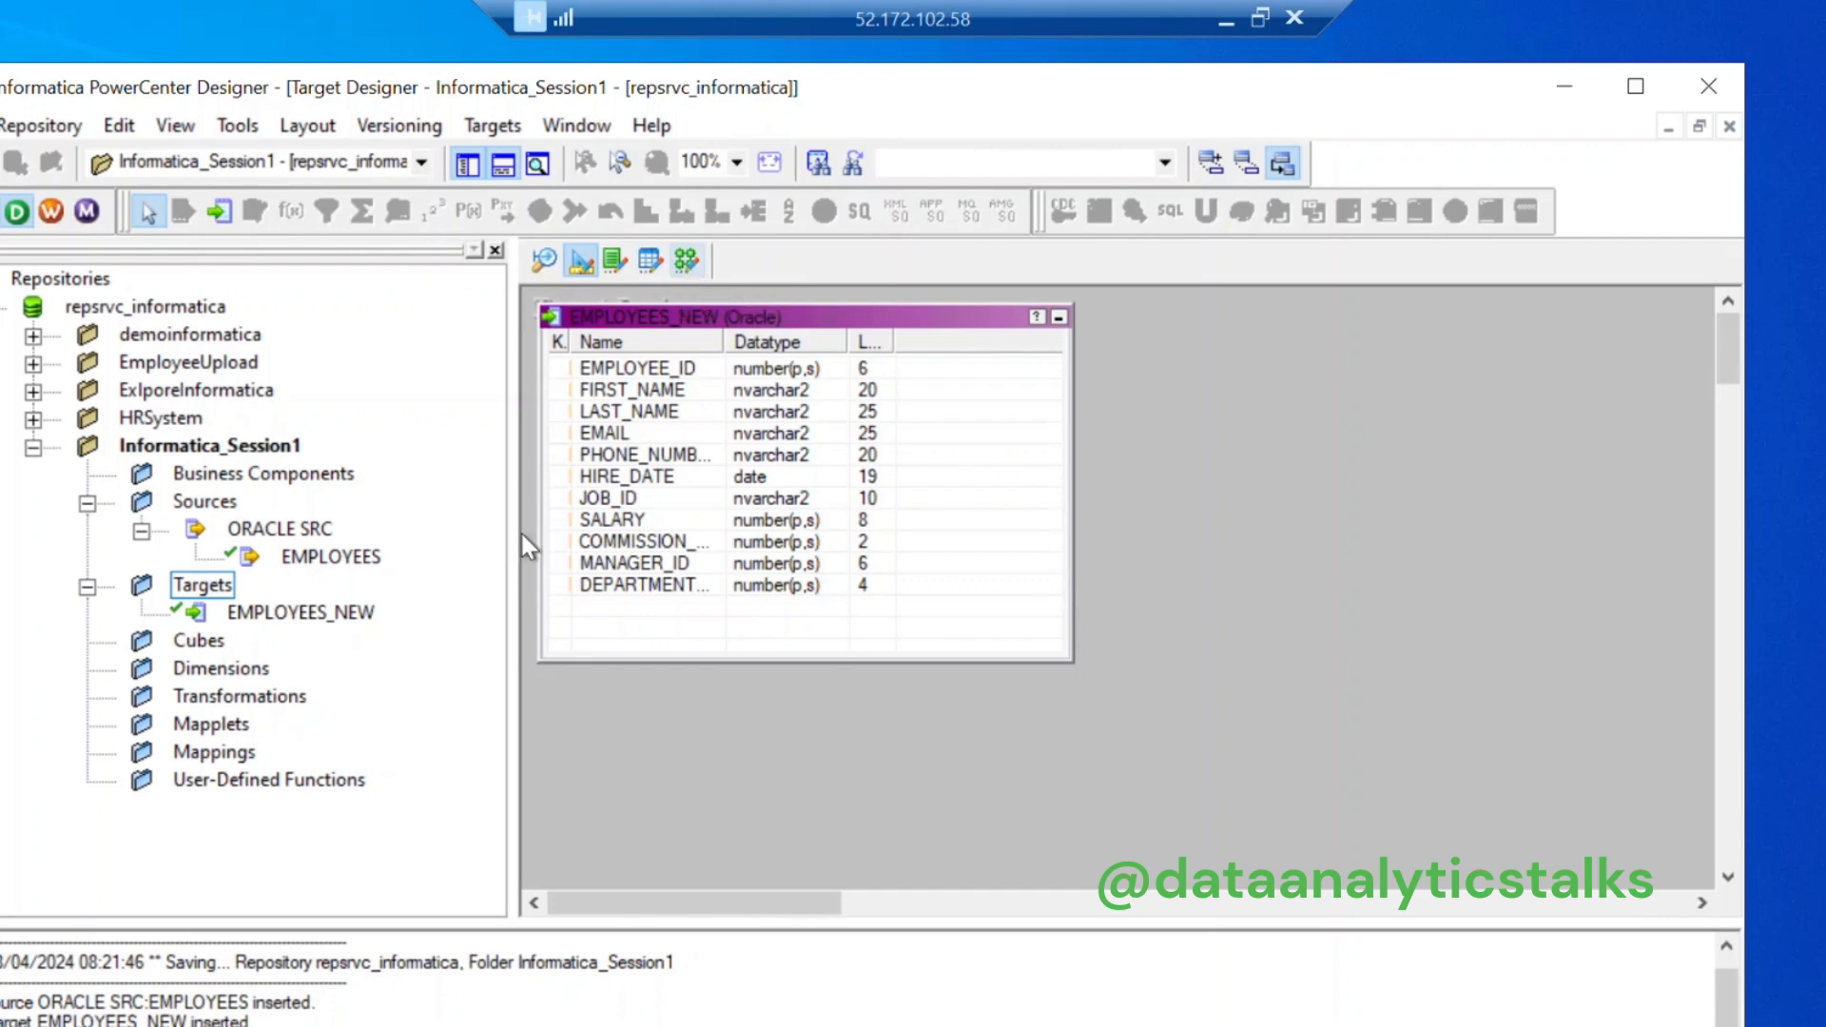
{"action": "left_click", "coordinate": [228, 748]}
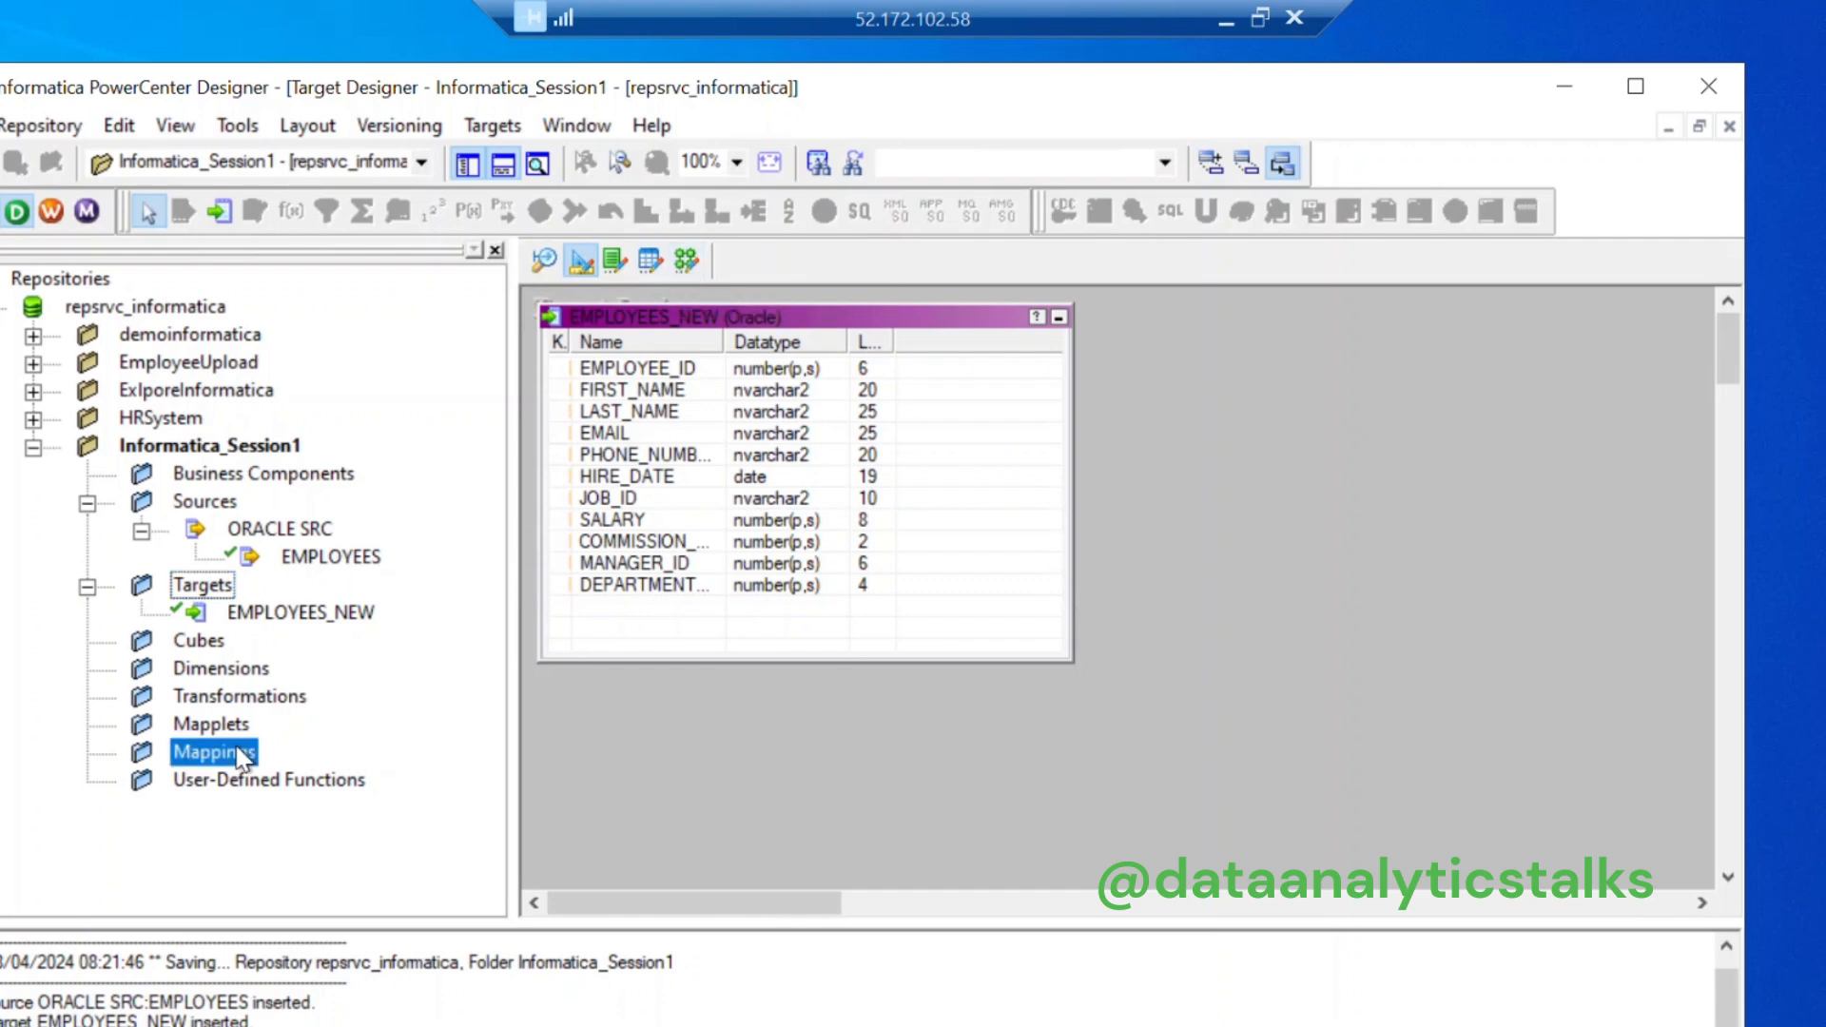
Step: Create the mapping m_employees in Mapping Designer and expand it under the Mappings folder
{"action": "left_click", "coordinate": [686, 260]}
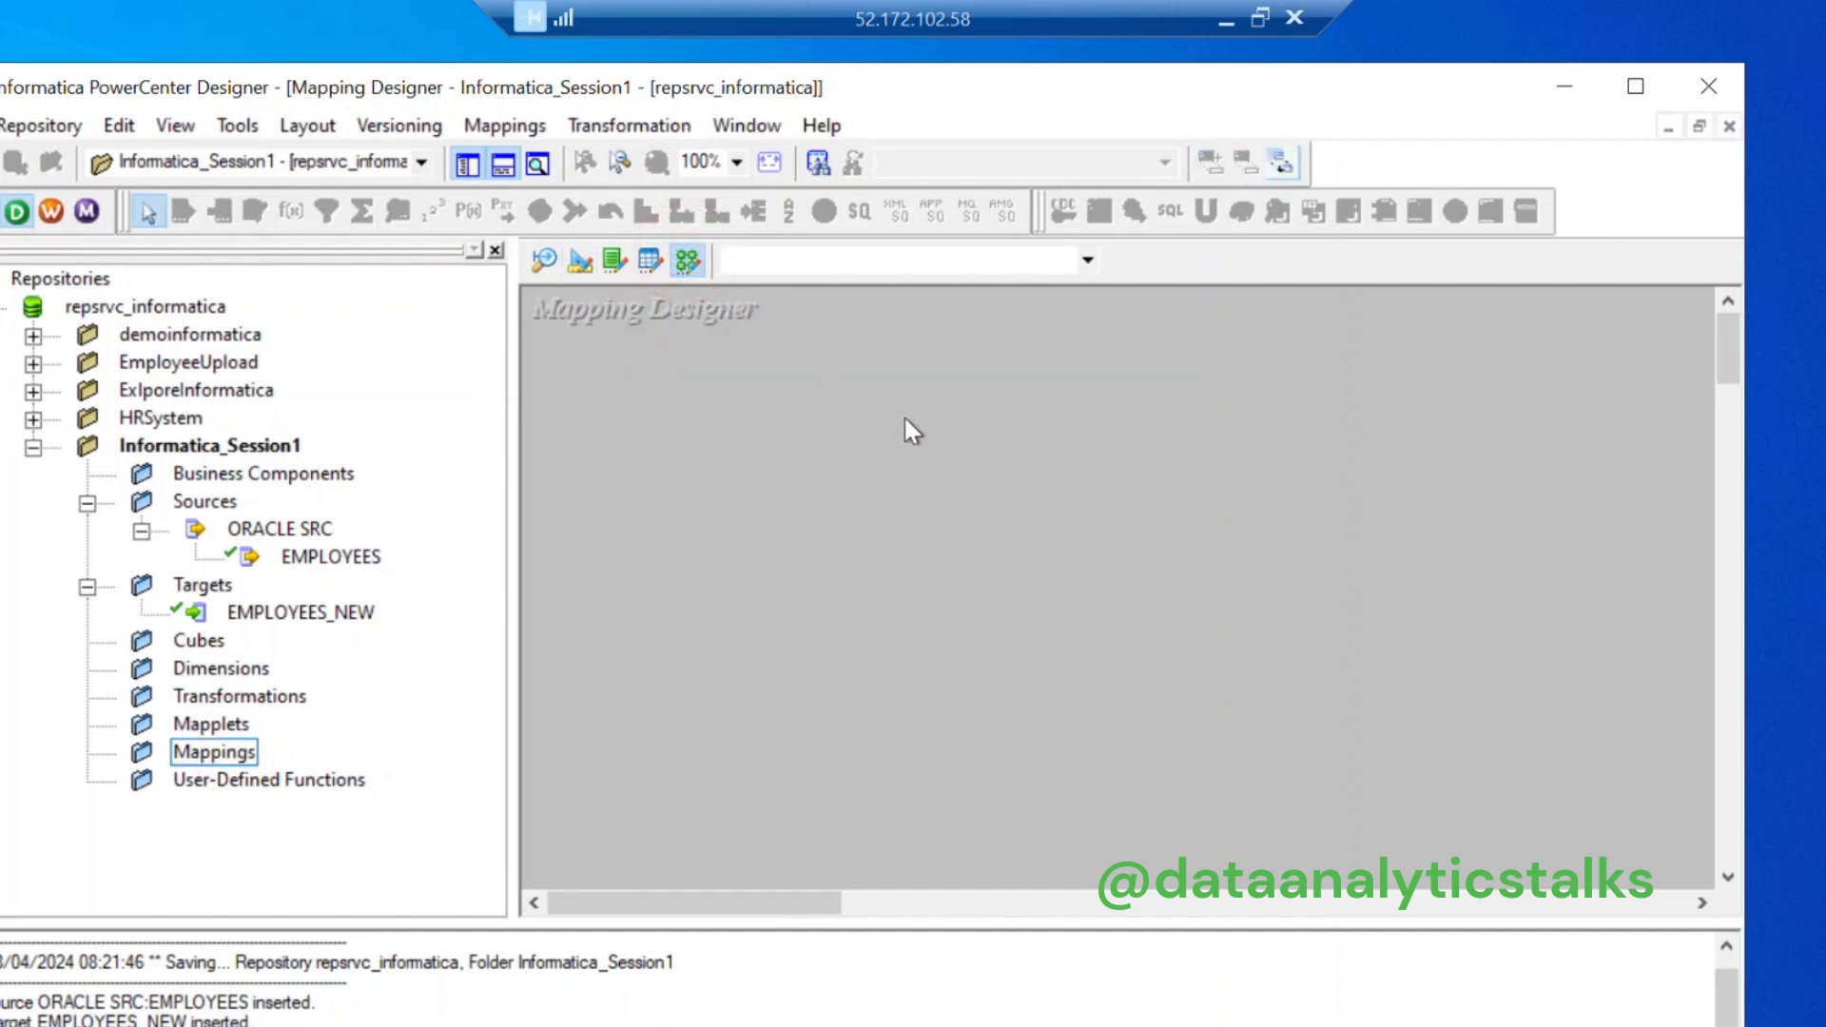
{"action": "right_click", "coordinate": [211, 728]}
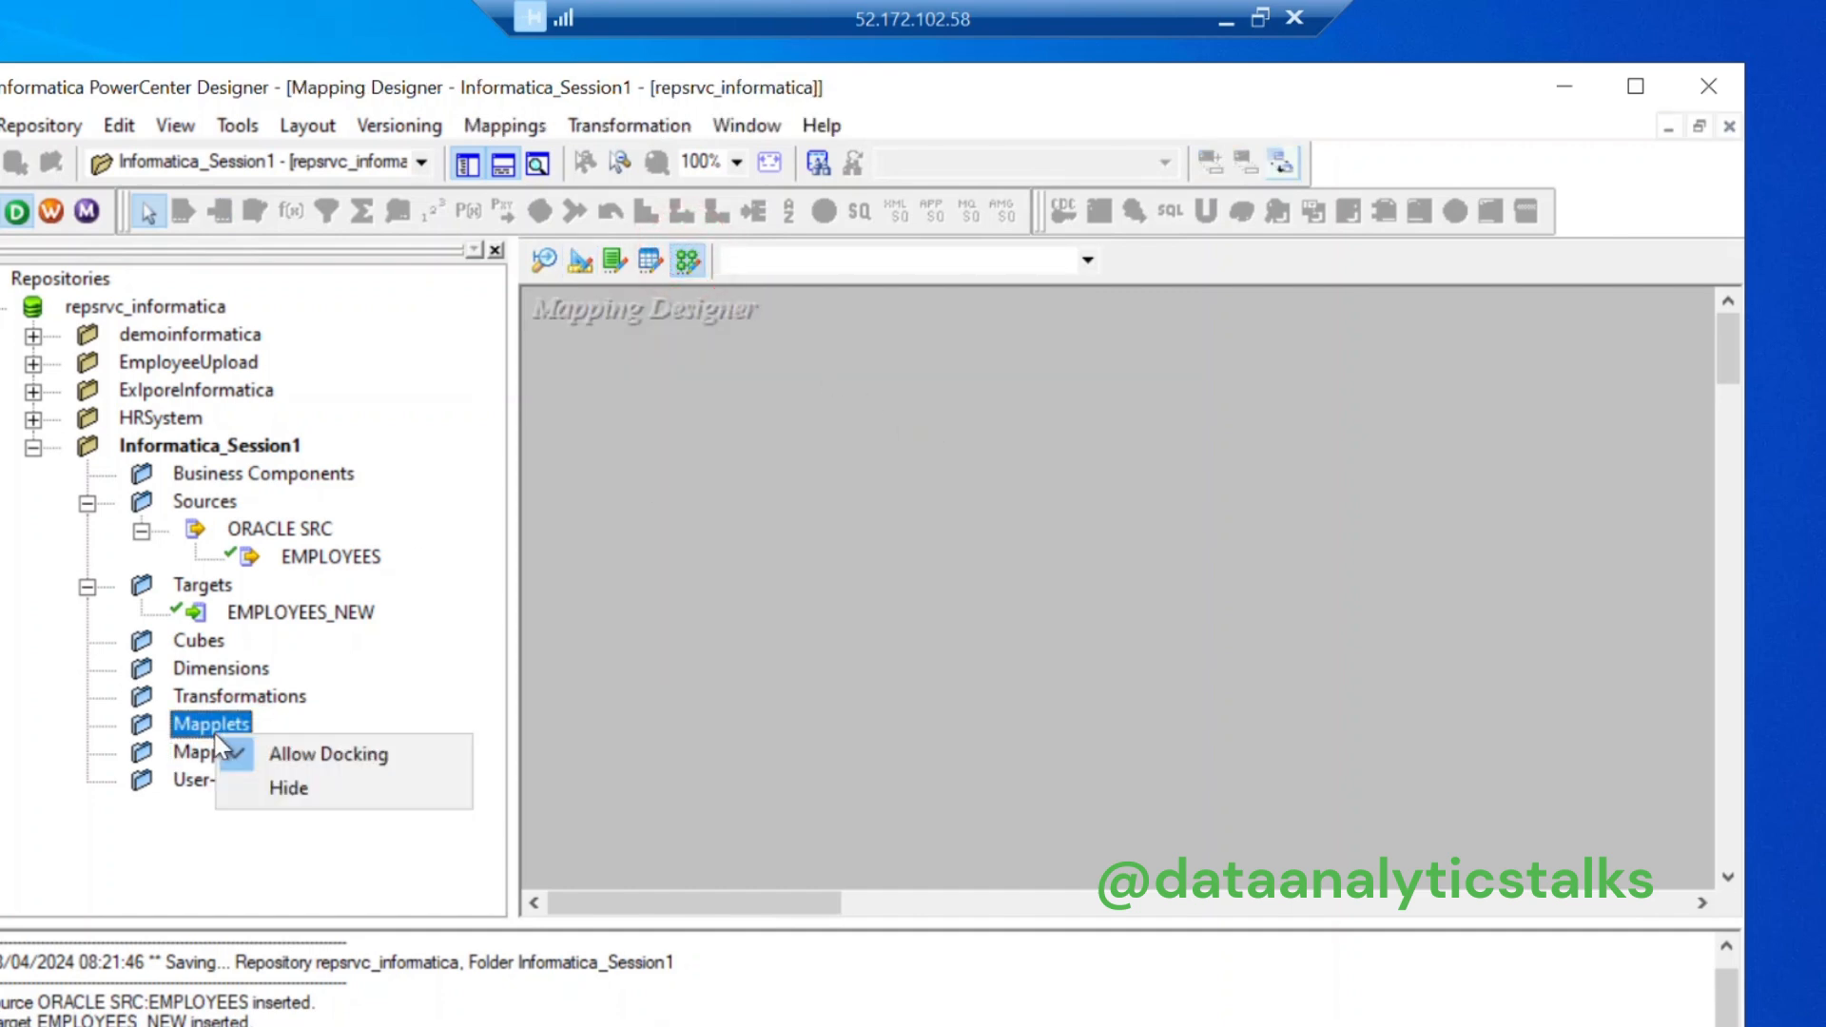
{"action": "left_click", "coordinate": [188, 751]}
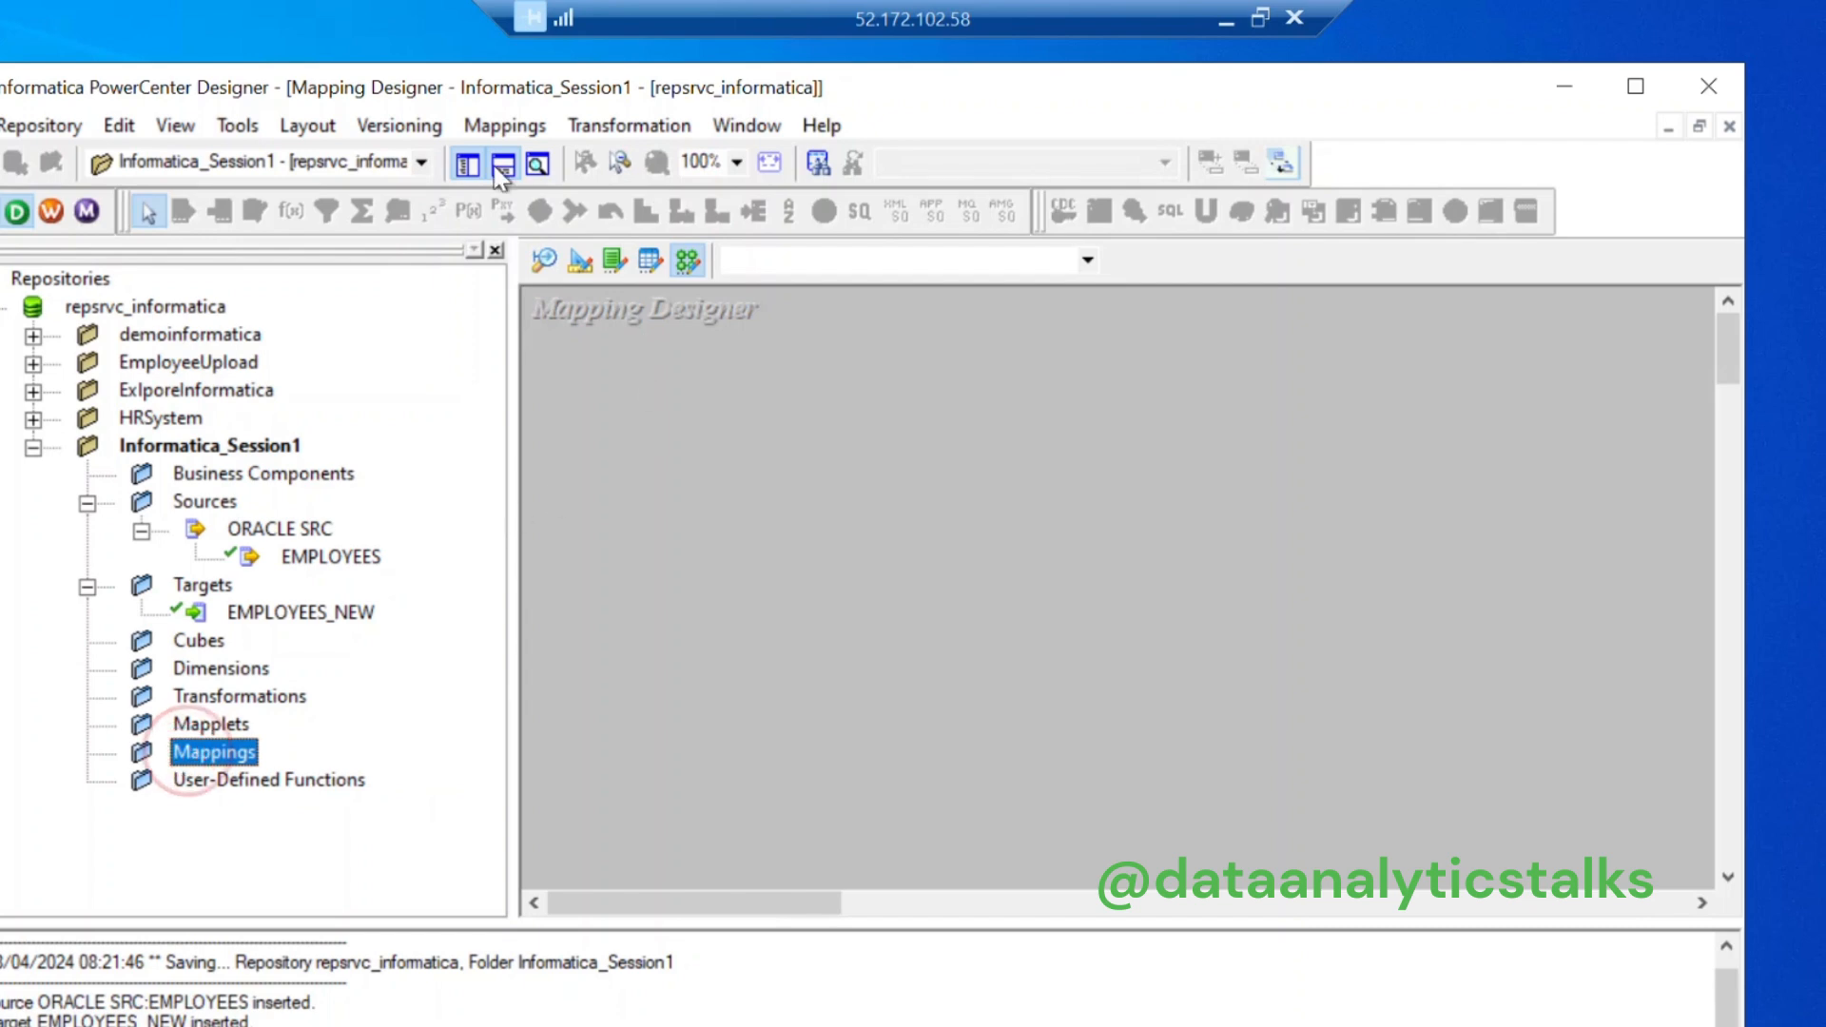
{"action": "left_click", "coordinate": [485, 126]}
{"action": "left_click", "coordinate": [538, 156]}
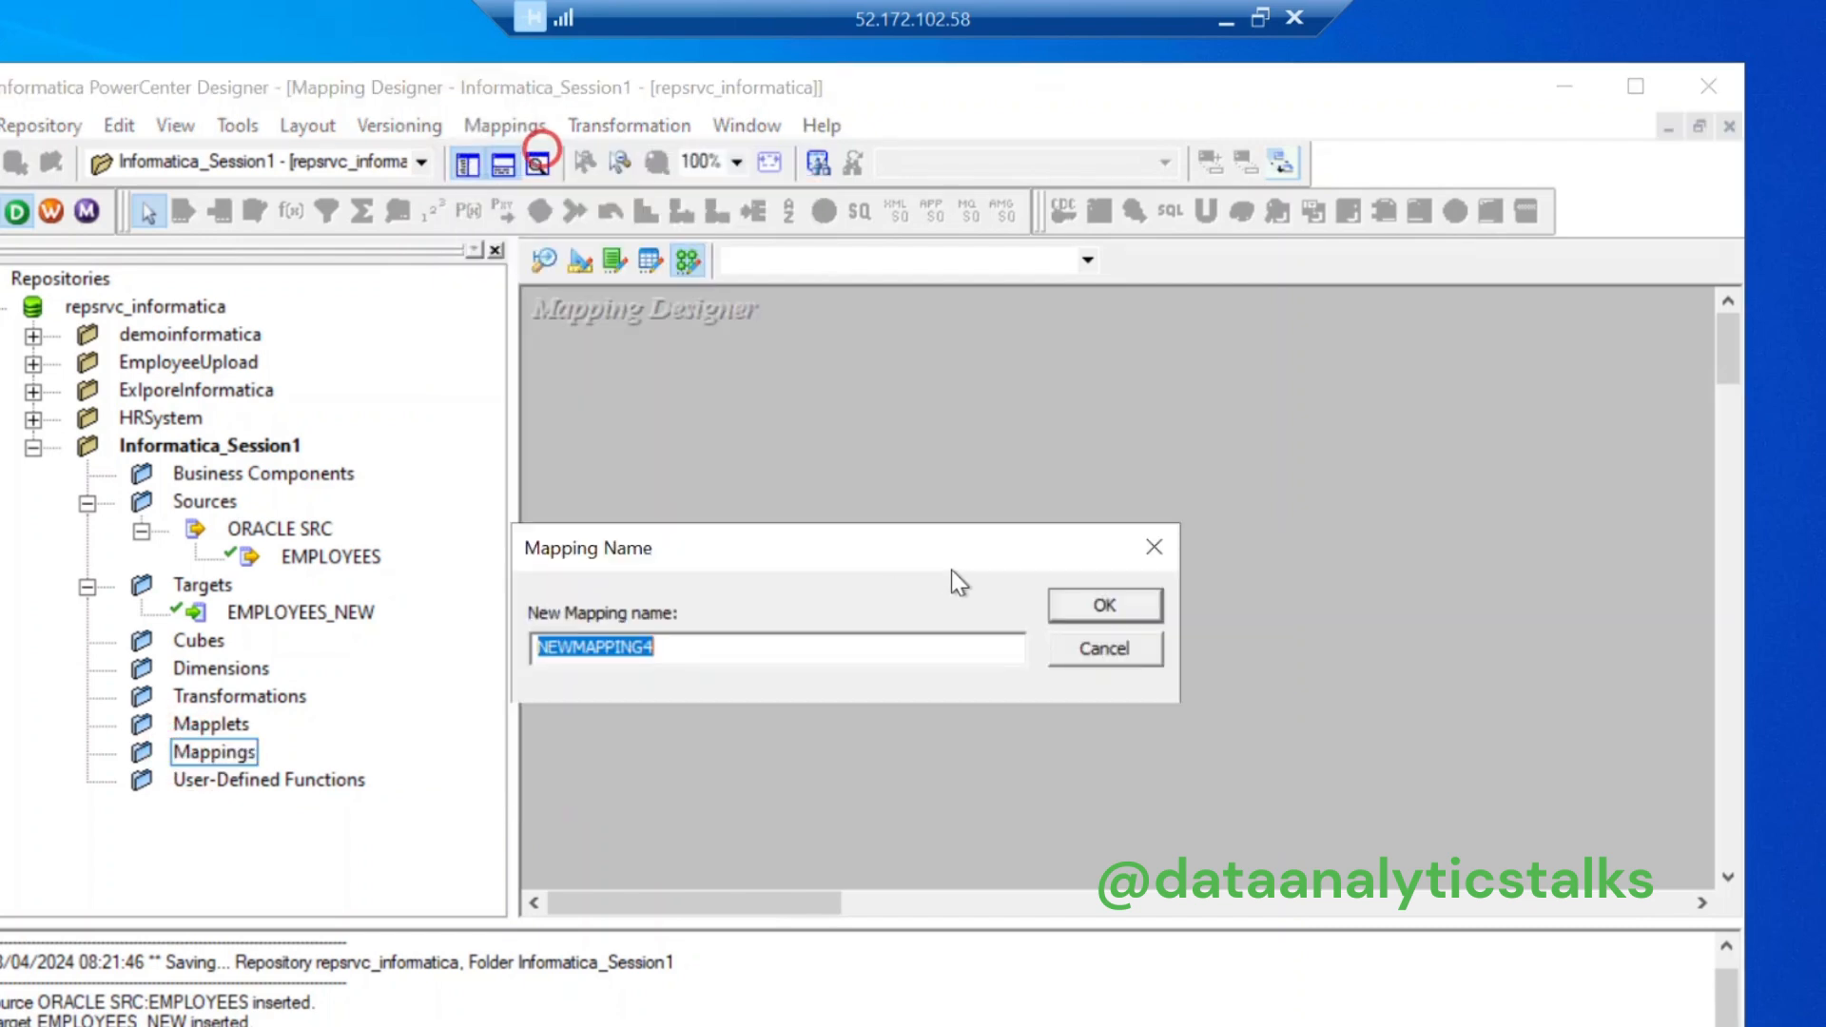
{"action": "type", "text": "m"}
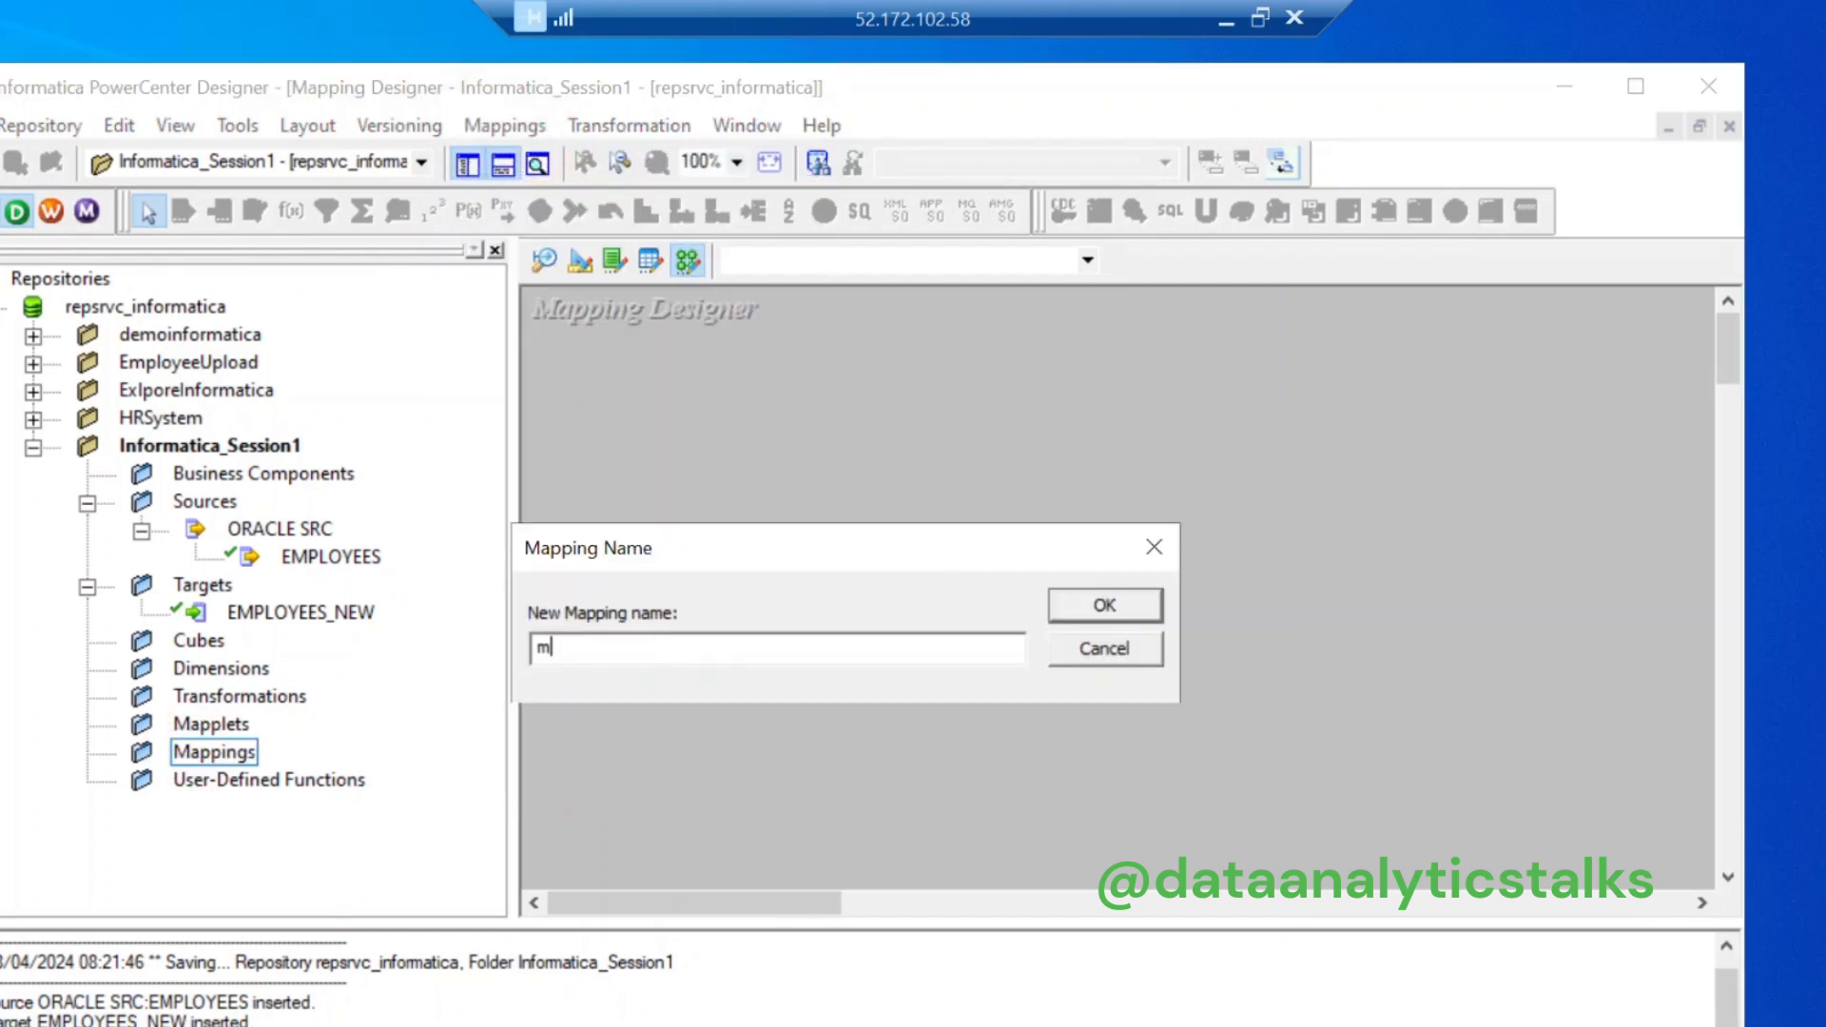
{"action": "type", "text": "_employees"}
{"action": "left_click", "coordinate": [1120, 605]}
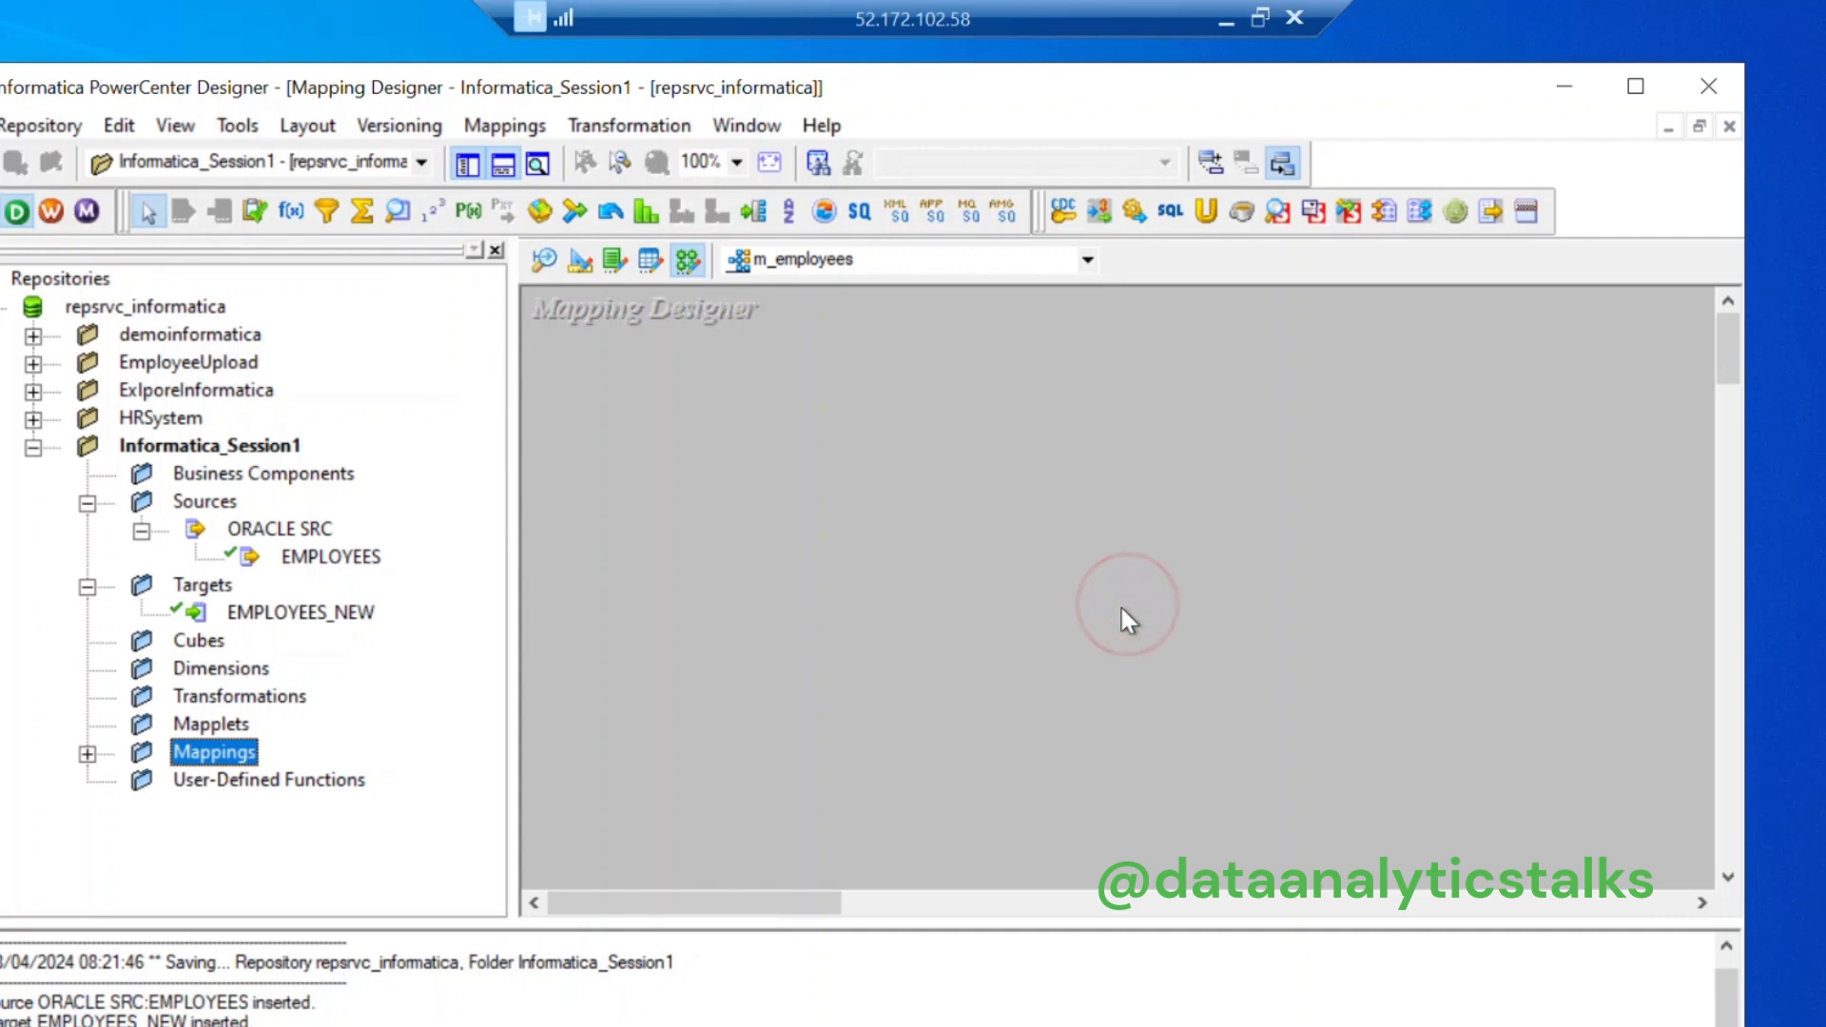
{"action": "left_click", "coordinate": [87, 753]}
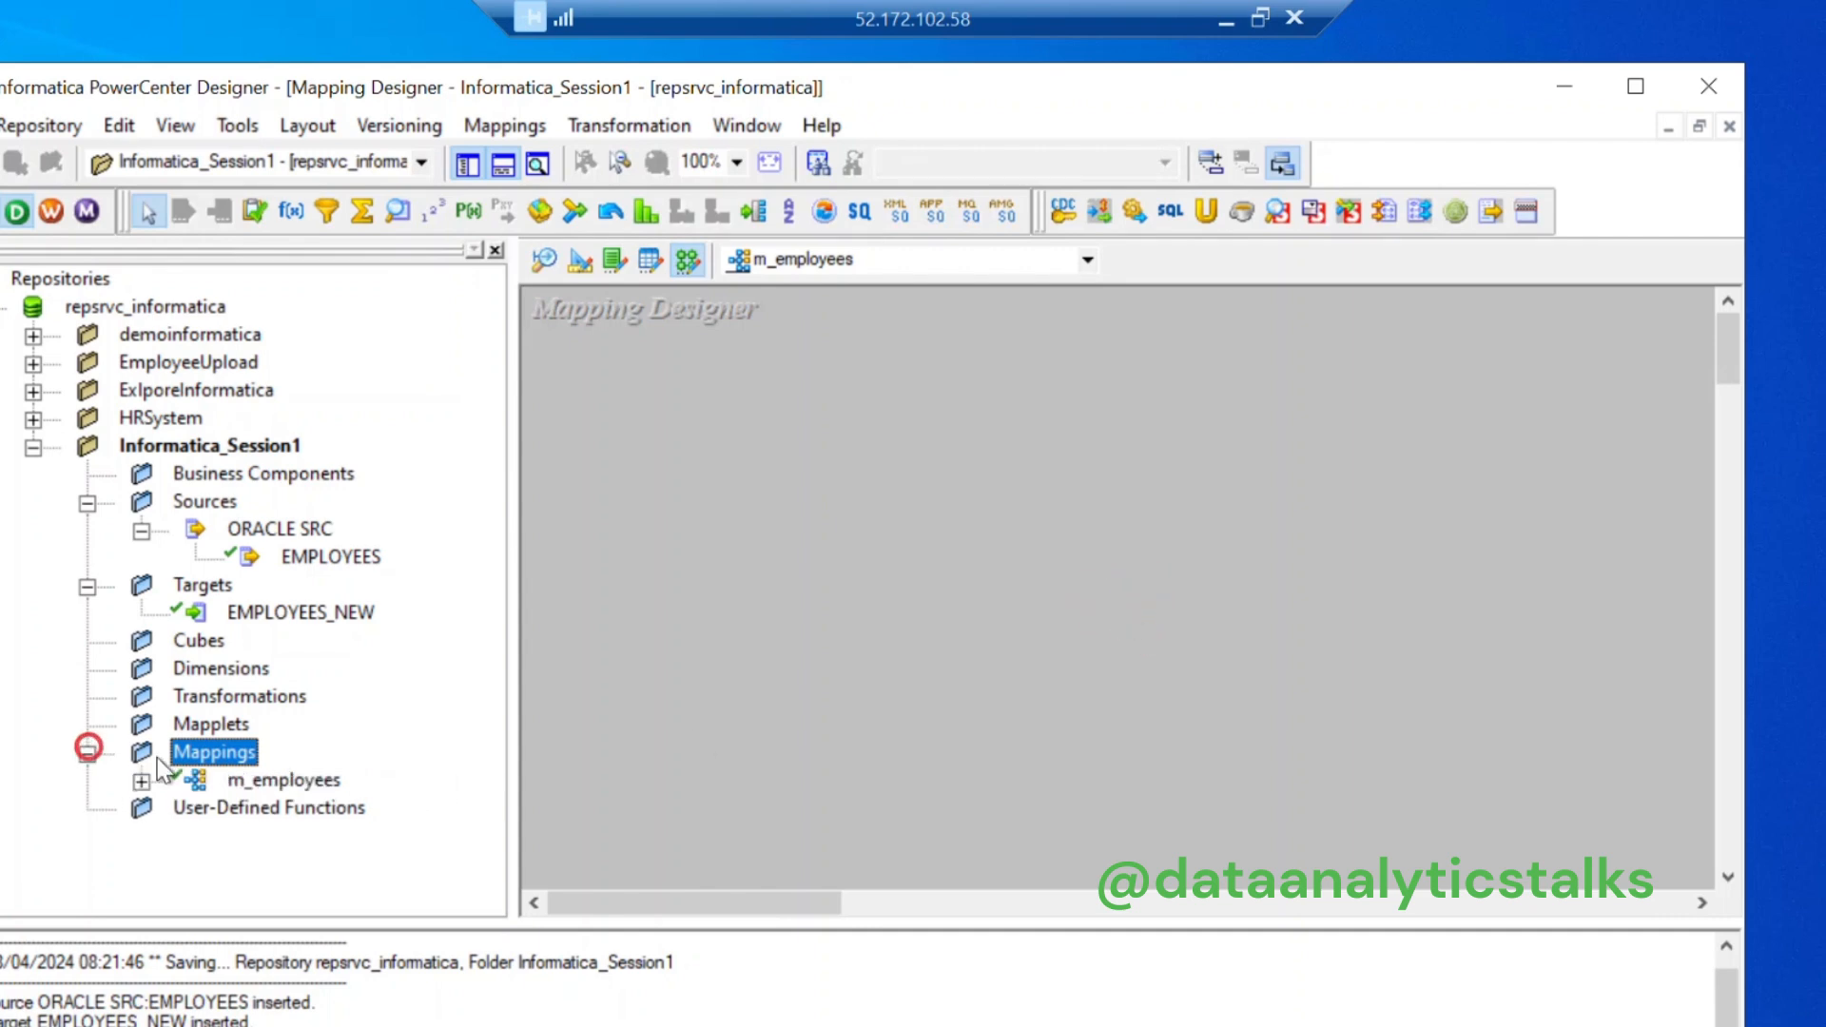
{"action": "double_click", "coordinate": [250, 782]}
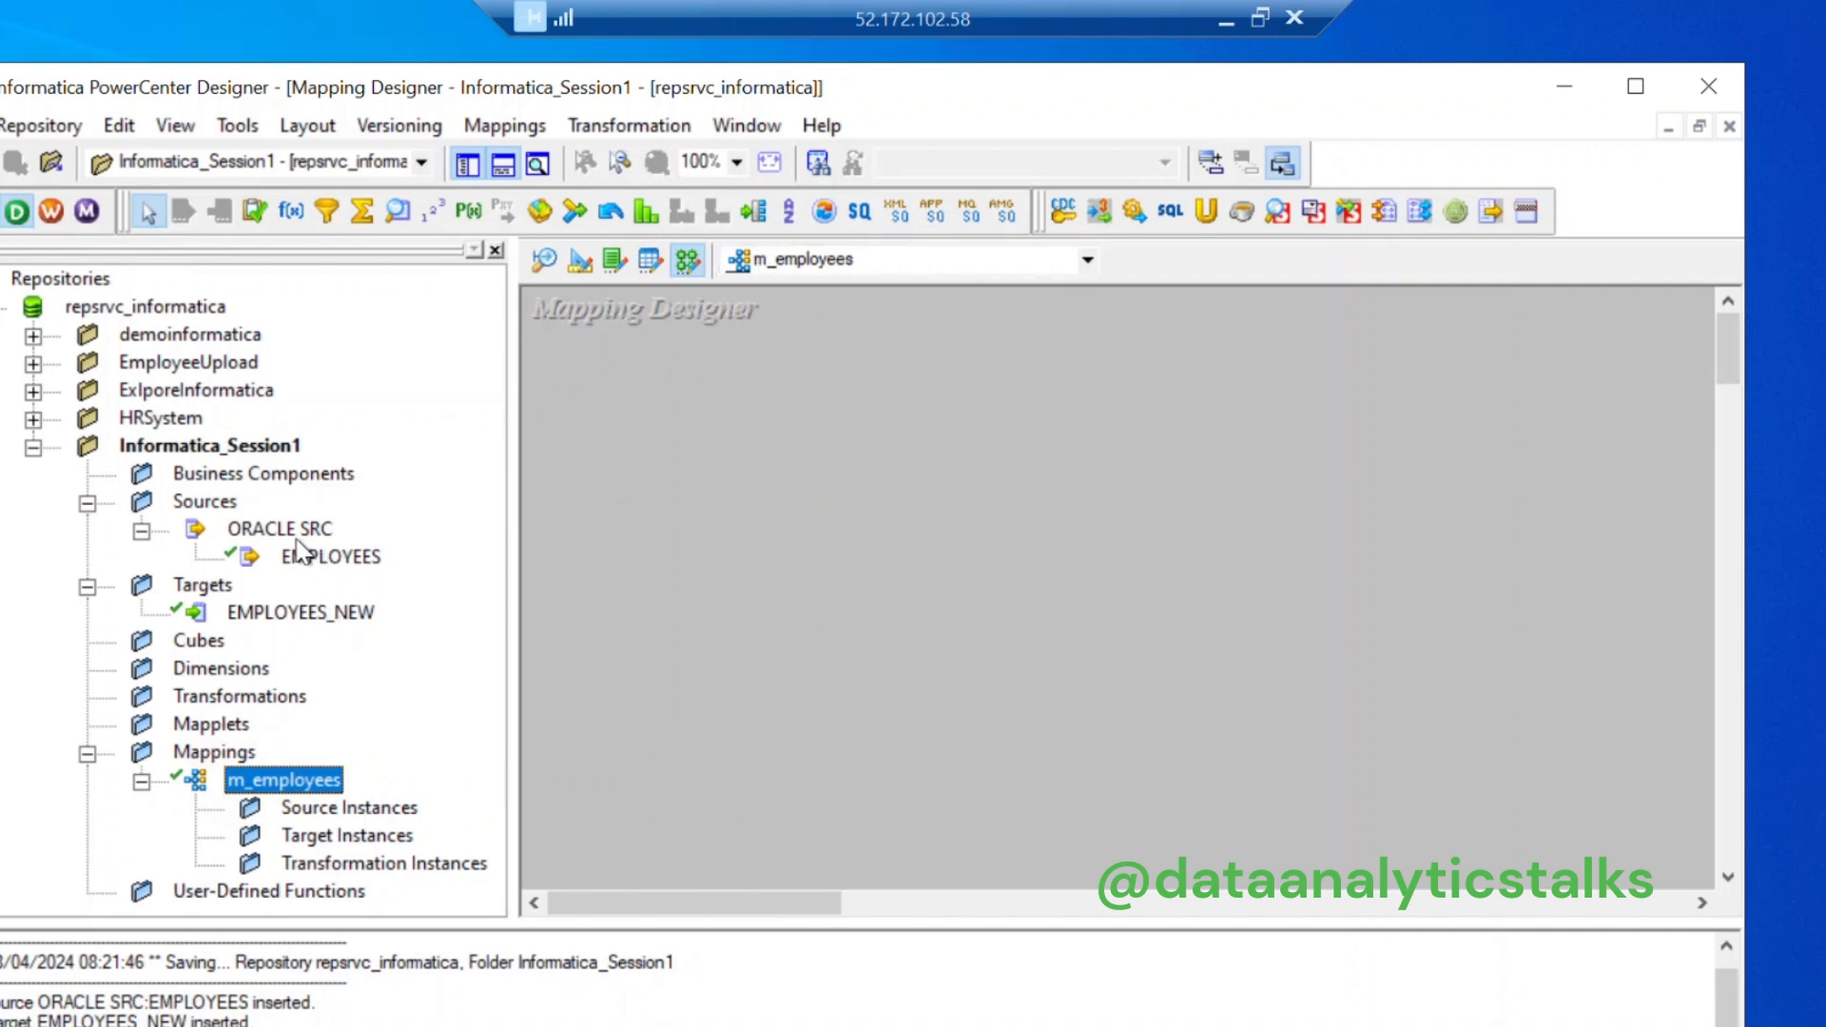
Step: Drag the EMPLOYEES source onto the canvas and move SQ_EMPLOYEES further right
{"action": "left_click_drag", "start_coordinate": [326, 557], "coordinate": [648, 384]}
{"action": "left_click", "coordinate": [1139, 542]}
{"action": "left_click", "coordinate": [926, 488]}
{"action": "left_click_drag", "start_coordinate": [926, 489], "coordinate": [1143, 373]}
{"action": "left_click", "coordinate": [1477, 578]}
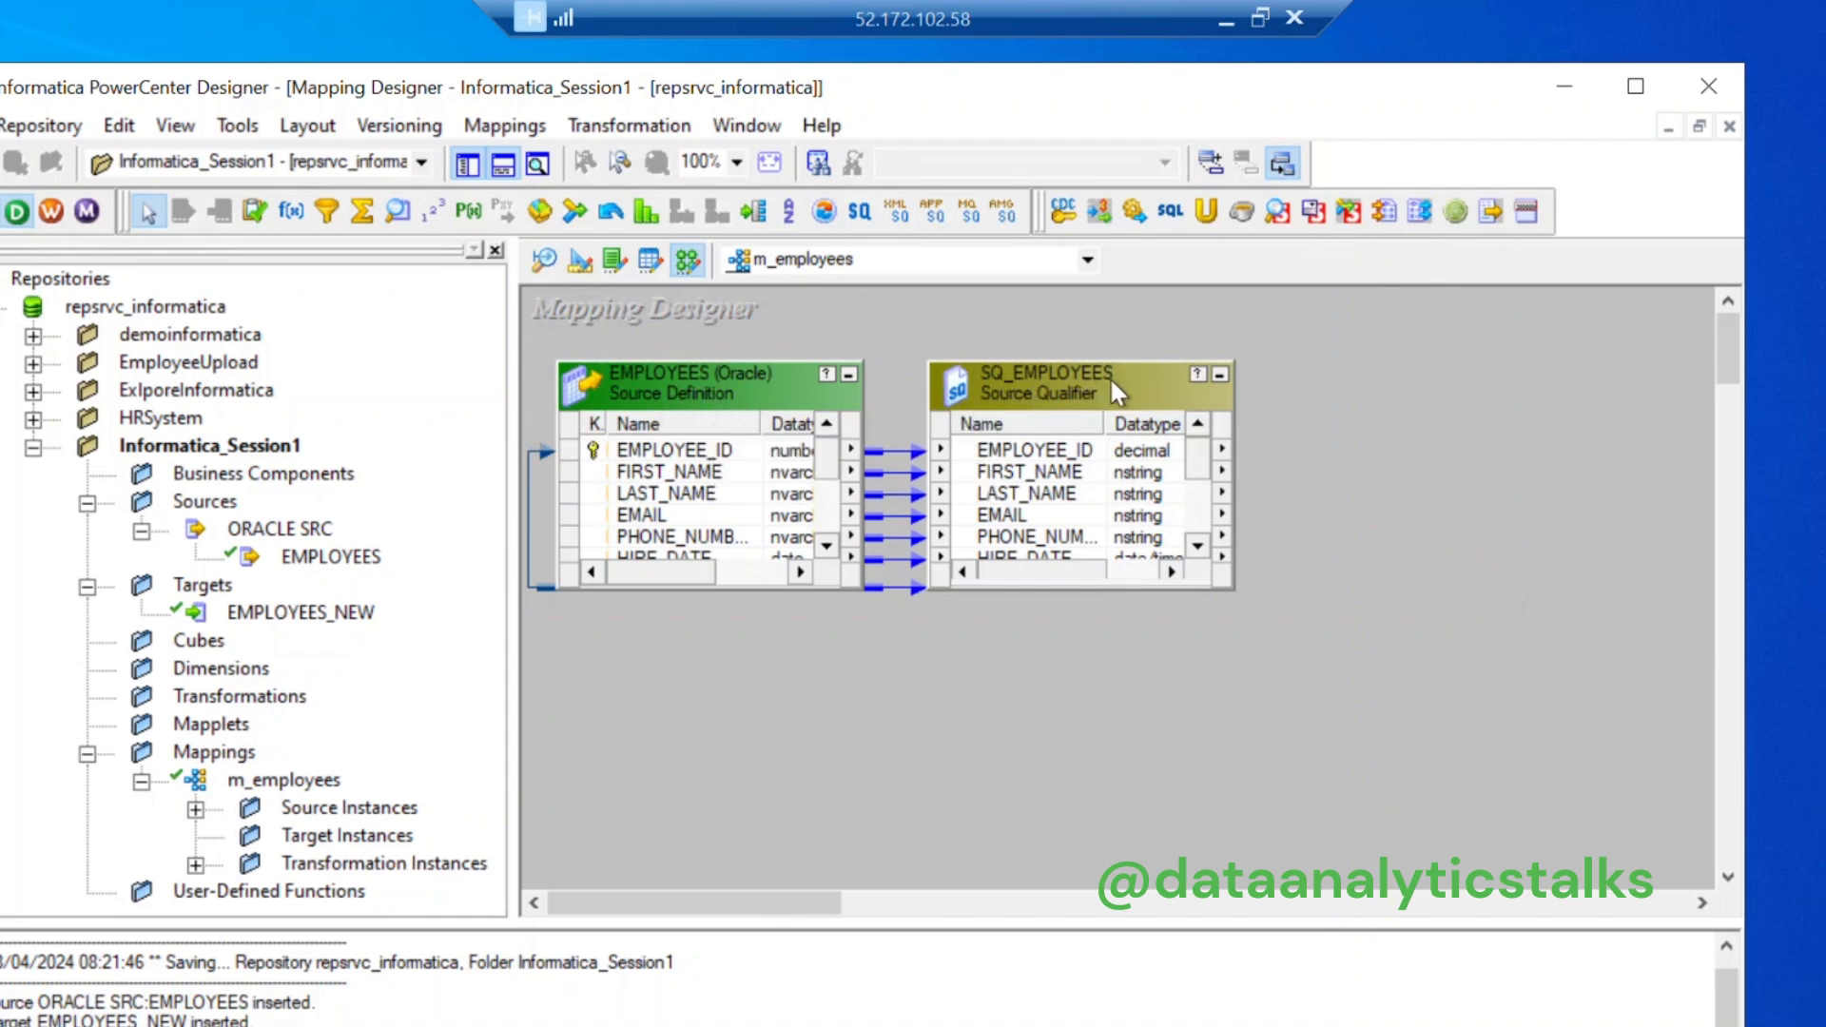
Step: Resize the EMPLOYEES and SQ_EMPLOYEES boxes to show all eleven ports with full datatypes
{"action": "left_click_drag", "start_coordinate": [1112, 371], "coordinate": [1186, 370]}
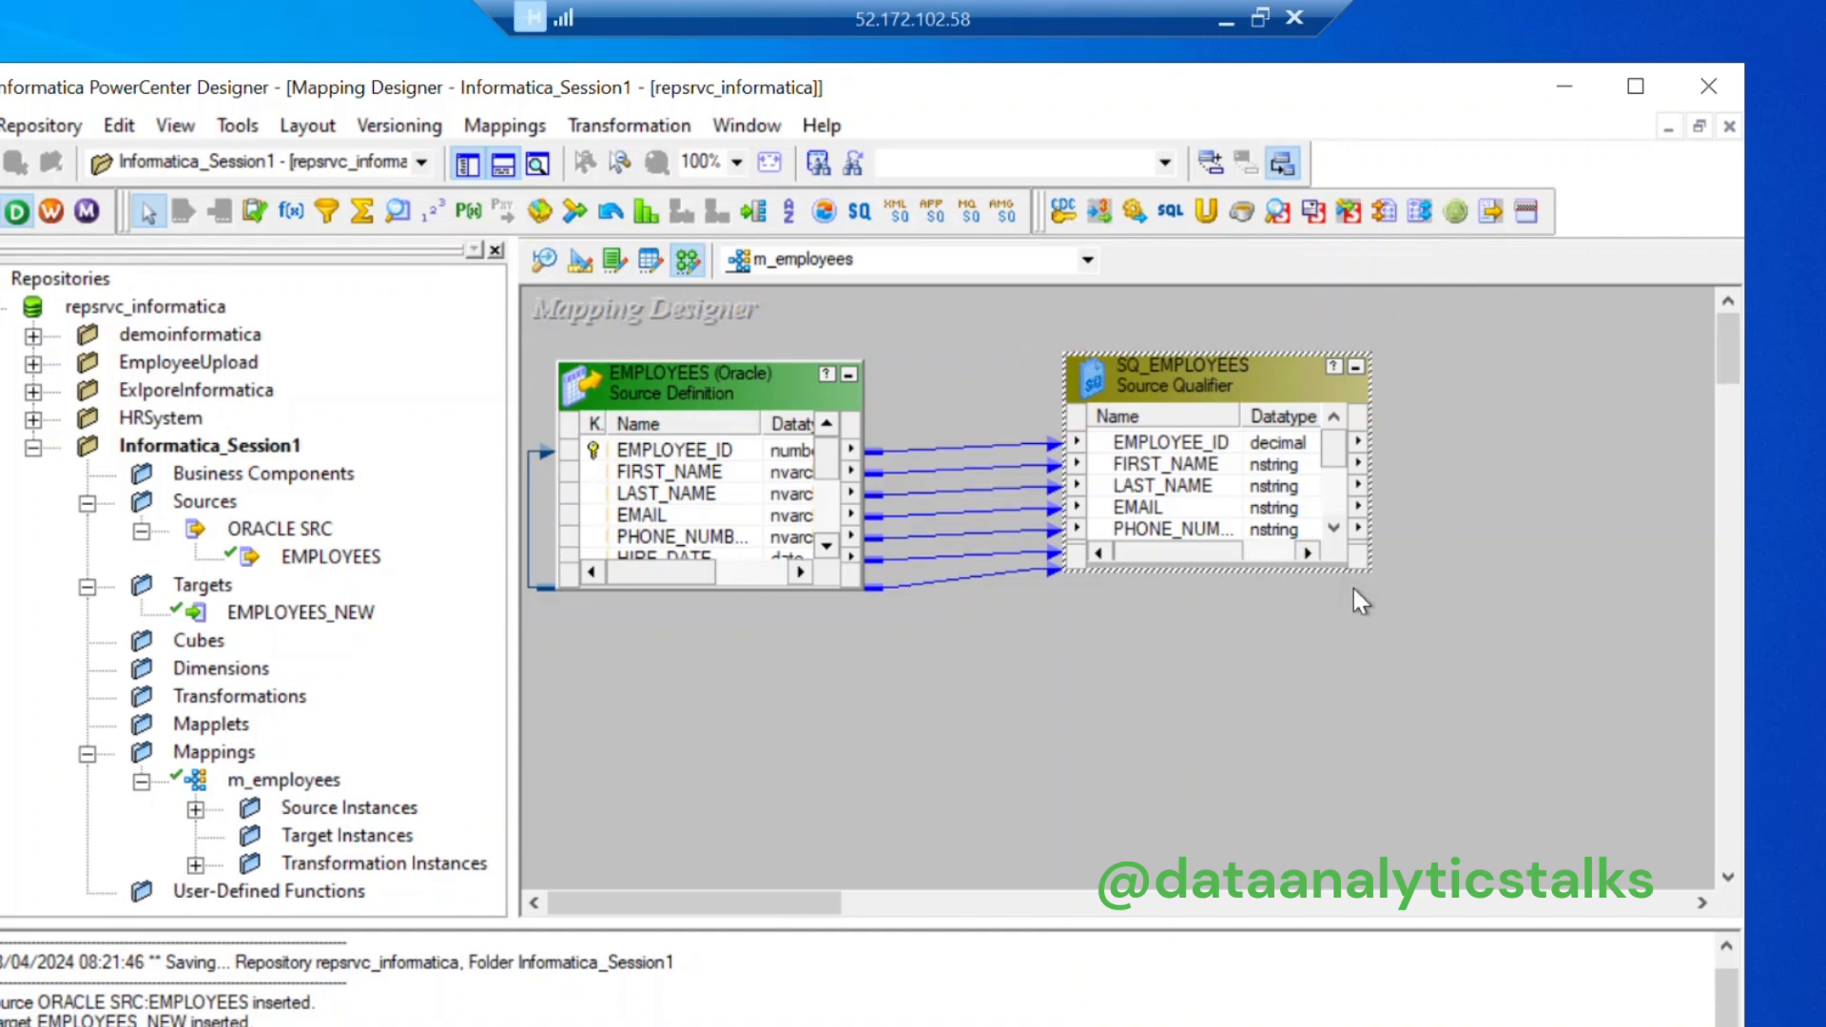
{"action": "left_click_drag", "start_coordinate": [1269, 571], "coordinate": [1270, 624]}
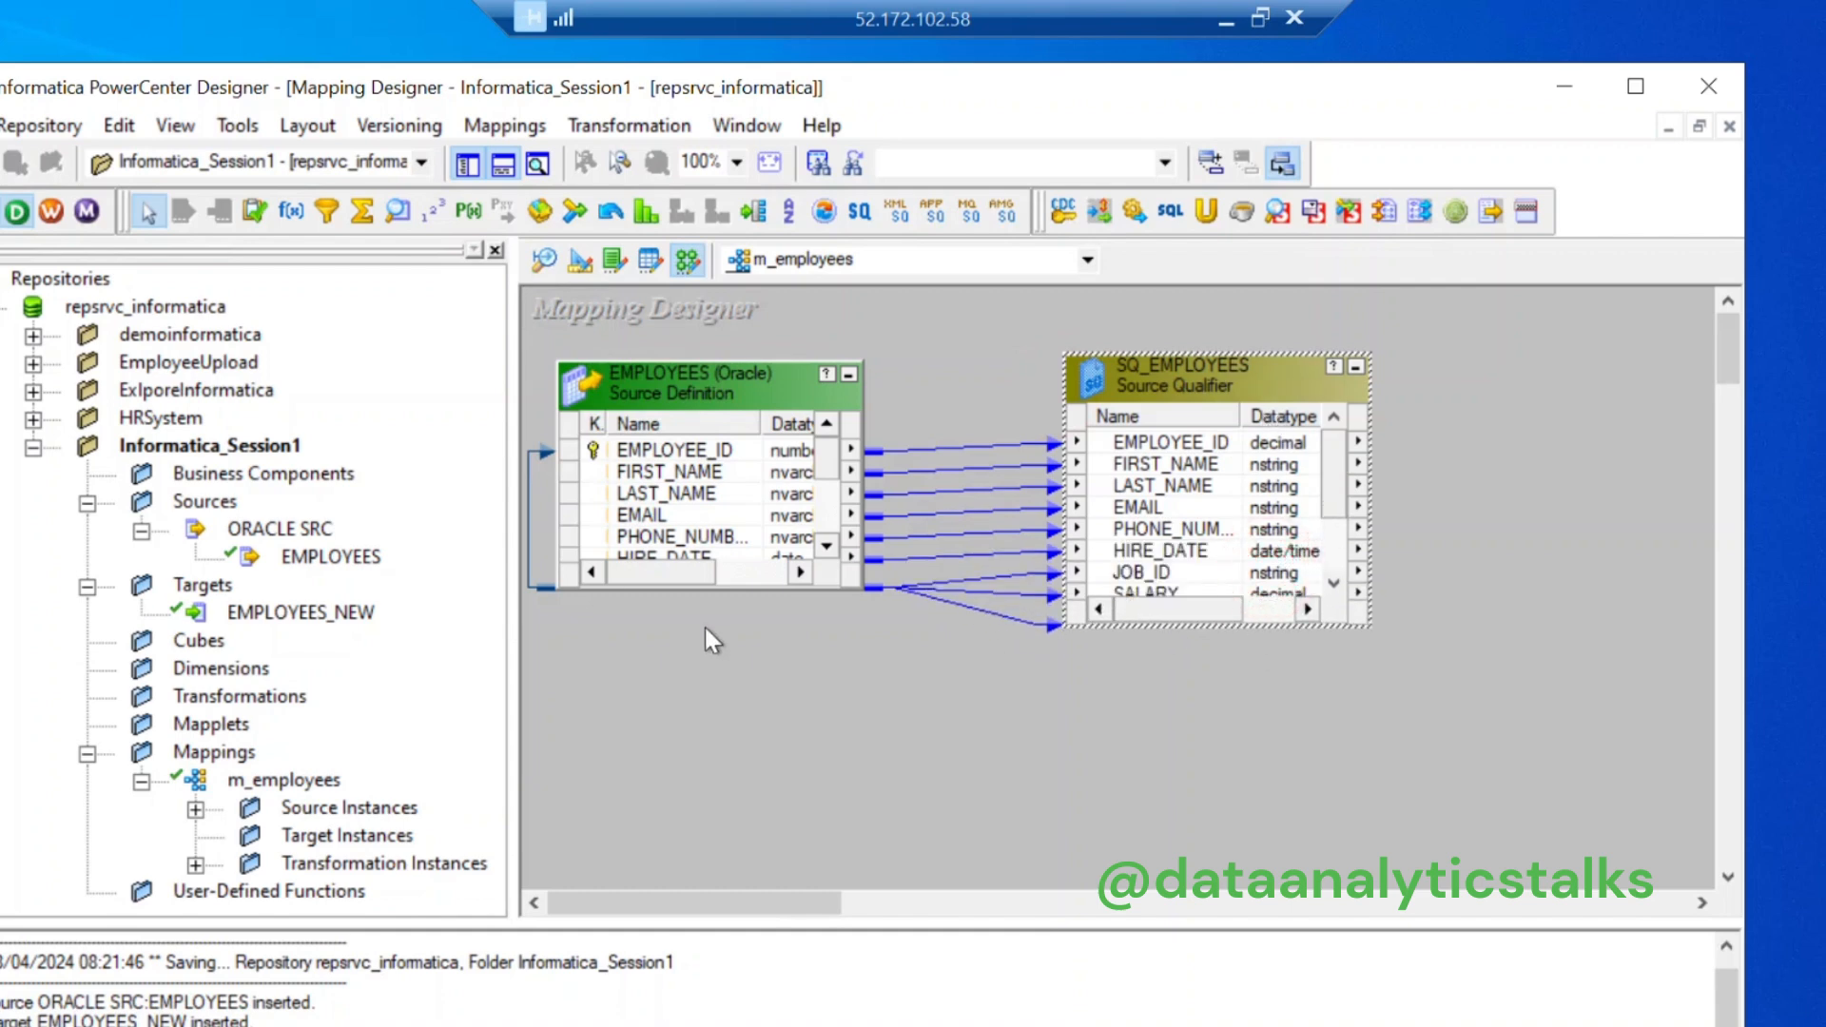
{"action": "left_click", "coordinate": [719, 593]}
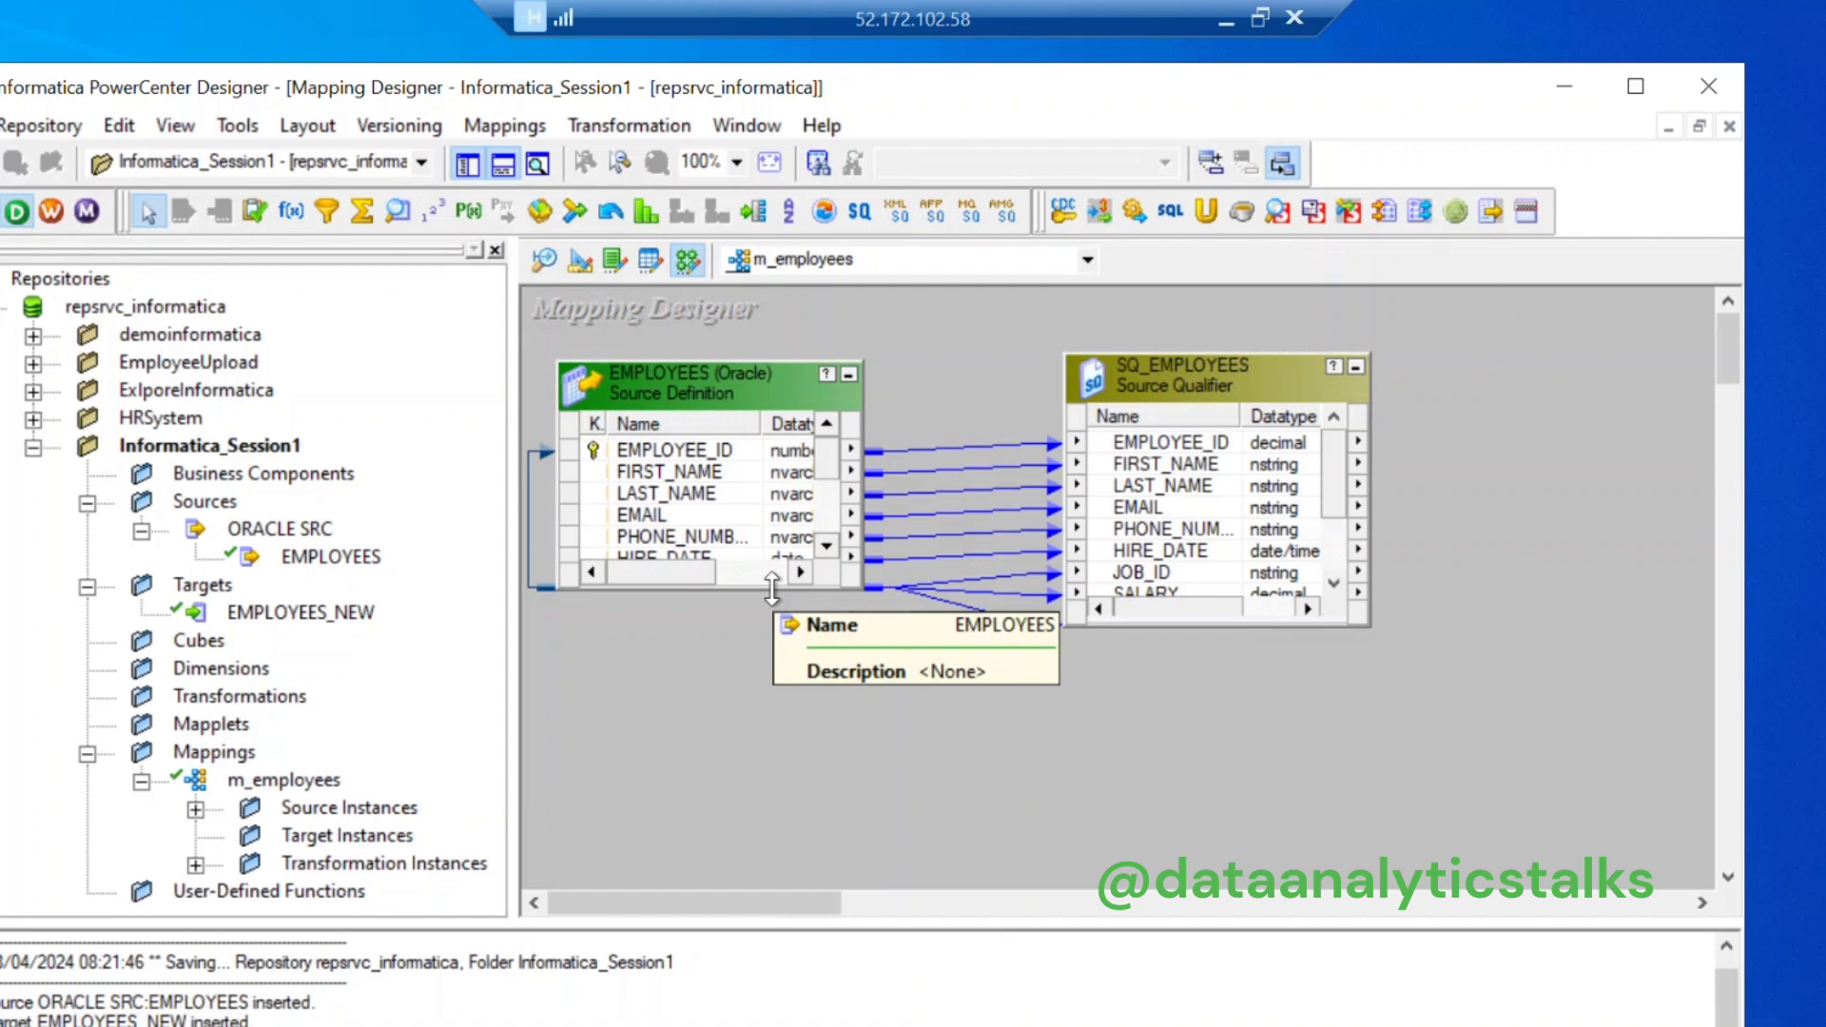
{"action": "left_click_drag", "start_coordinate": [770, 586], "coordinate": [770, 738]}
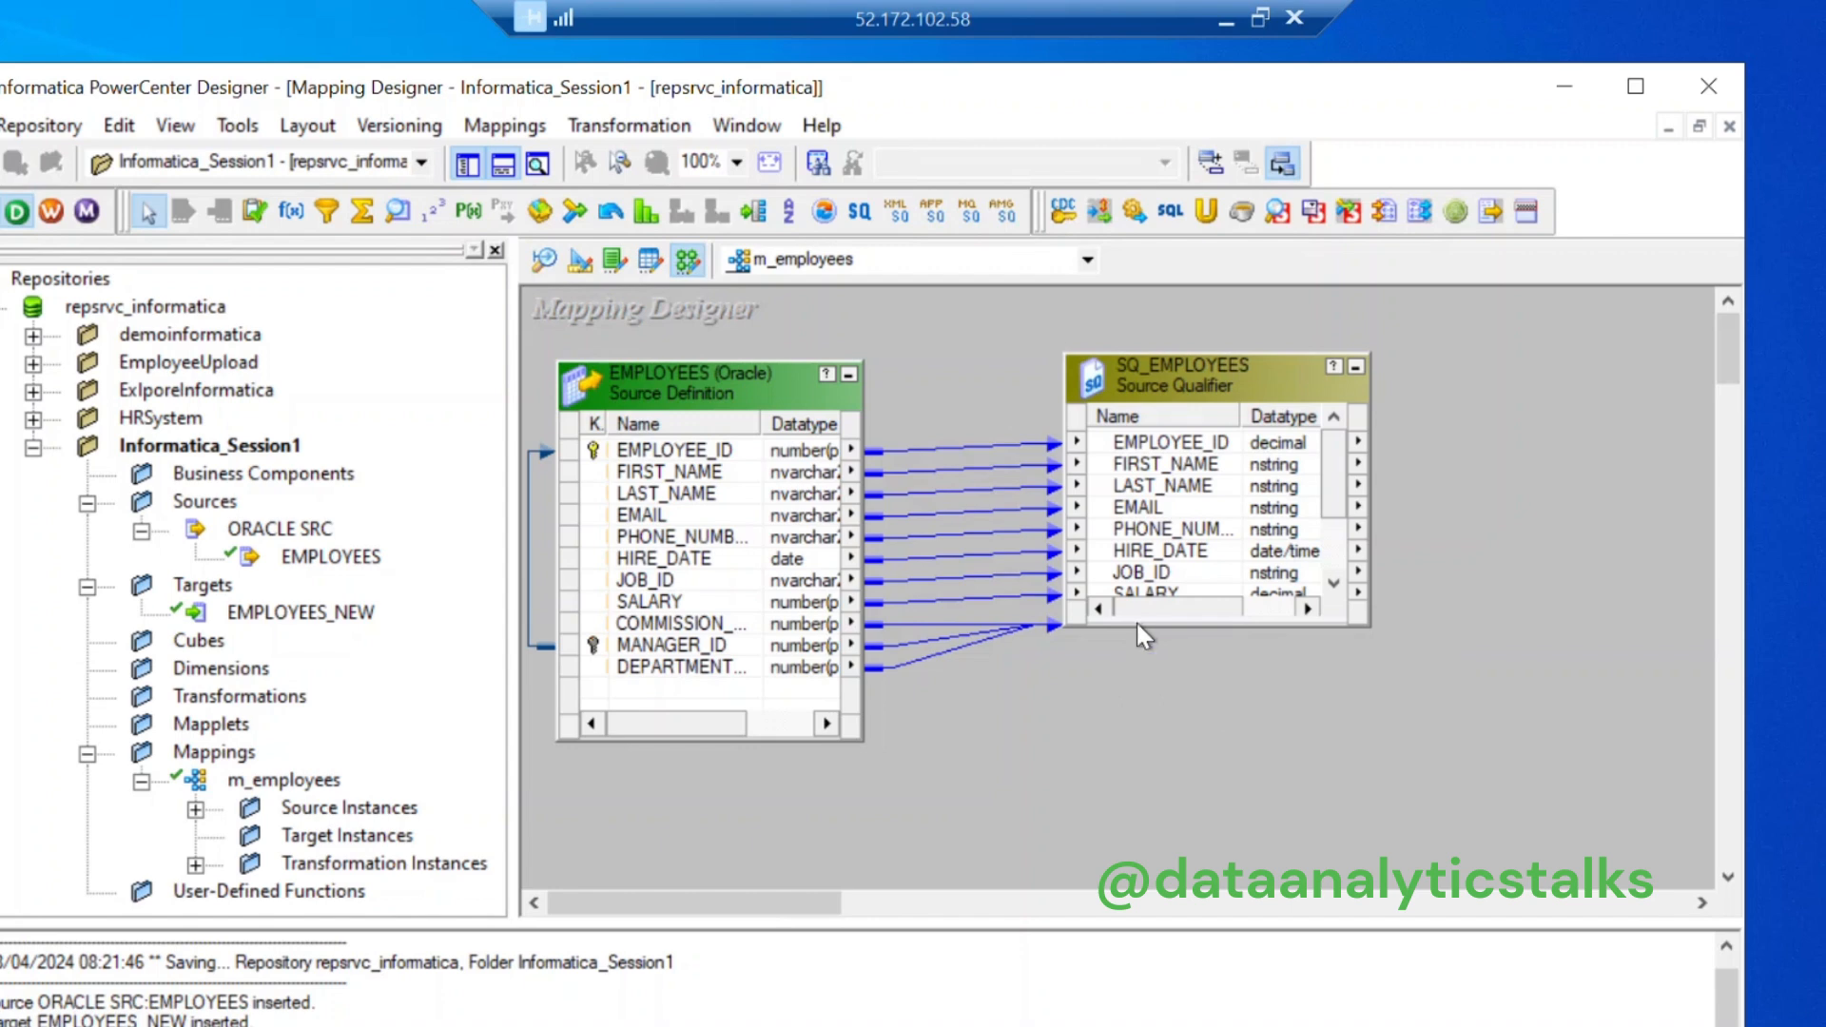
{"action": "left_click_drag", "start_coordinate": [1136, 624], "coordinate": [1164, 770]}
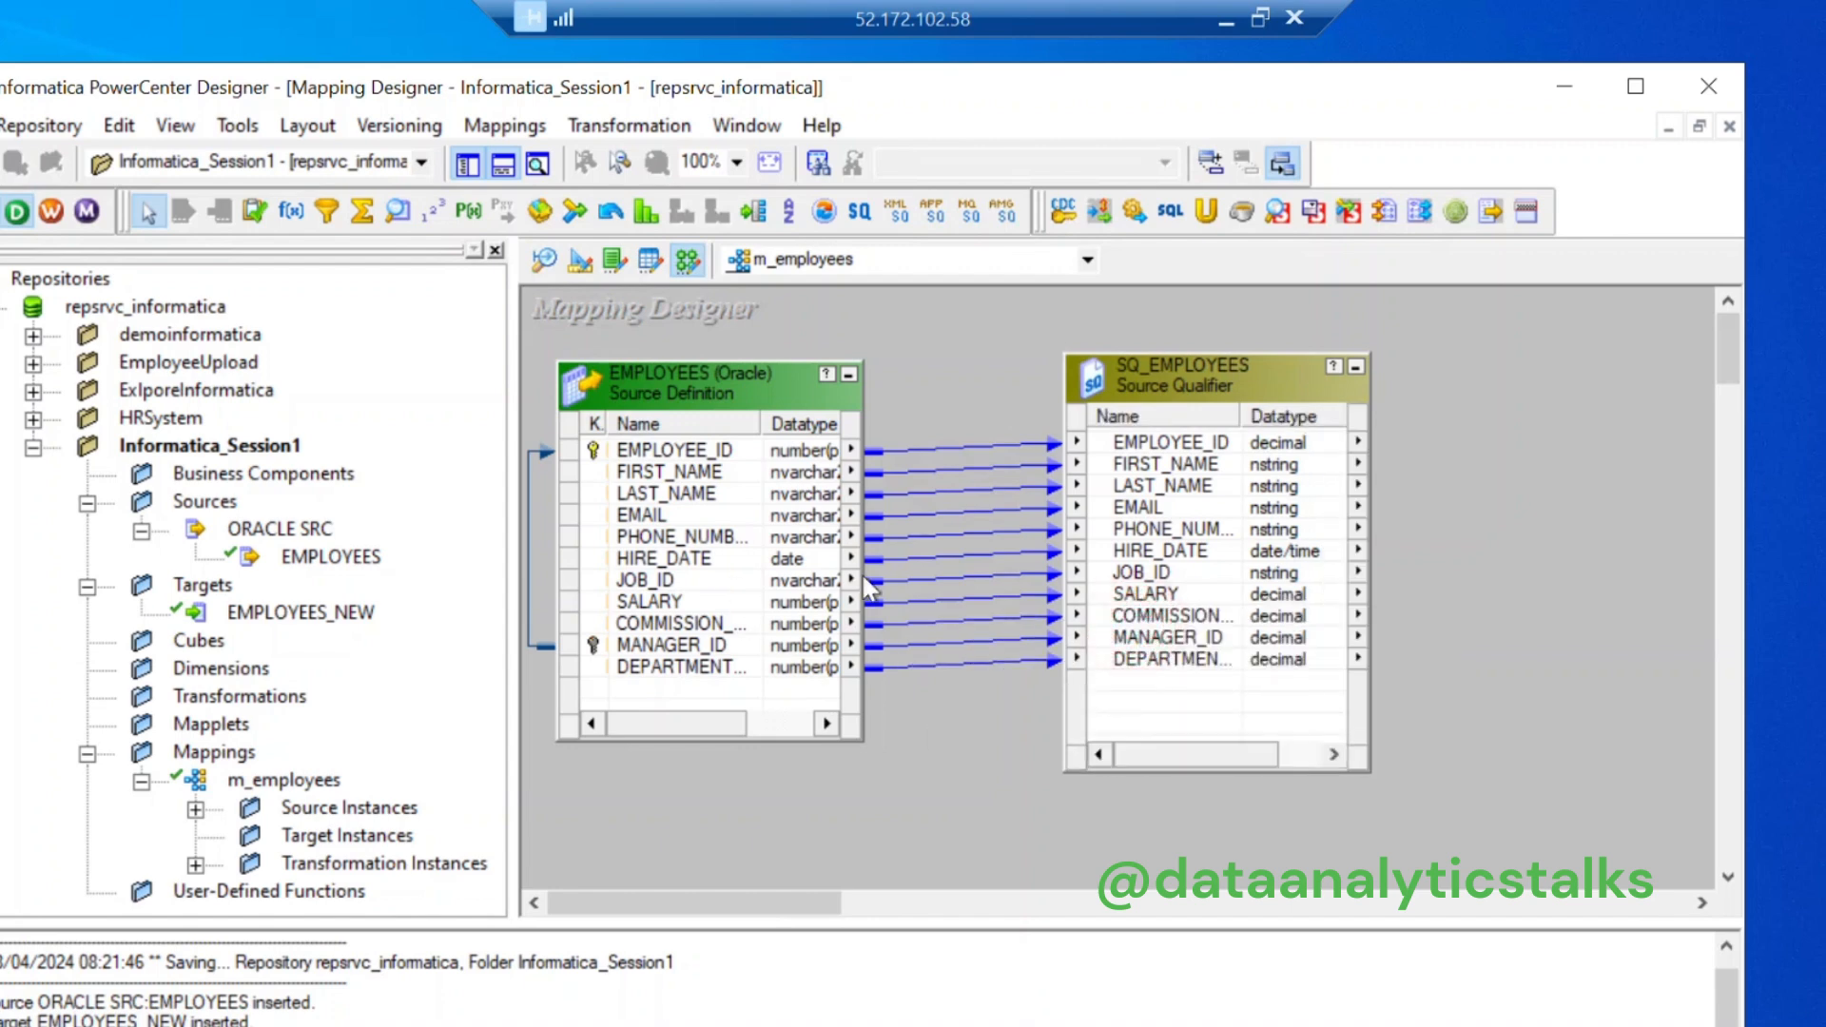
{"action": "left_click_drag", "start_coordinate": [863, 573], "coordinate": [978, 582]}
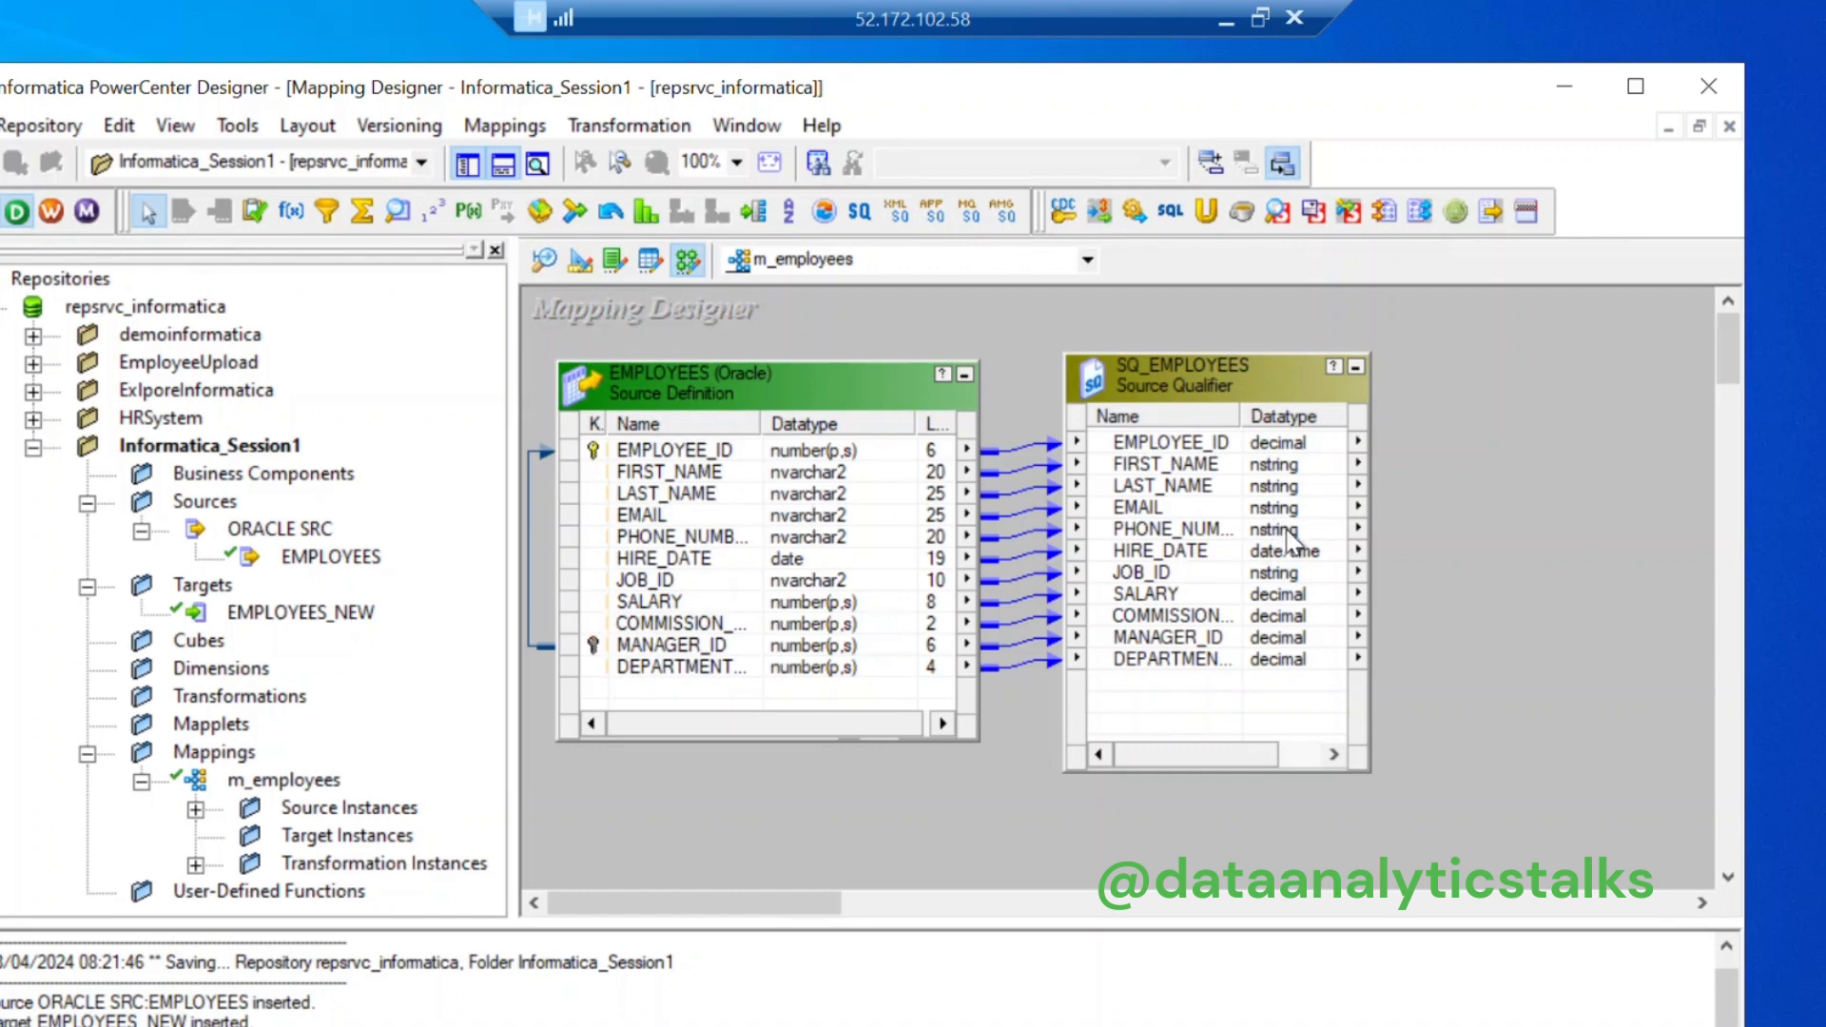
{"action": "left_click_drag", "start_coordinate": [1209, 753], "coordinate": [1293, 757]}
{"action": "left_click_drag", "start_coordinate": [1178, 767], "coordinate": [1126, 767]}
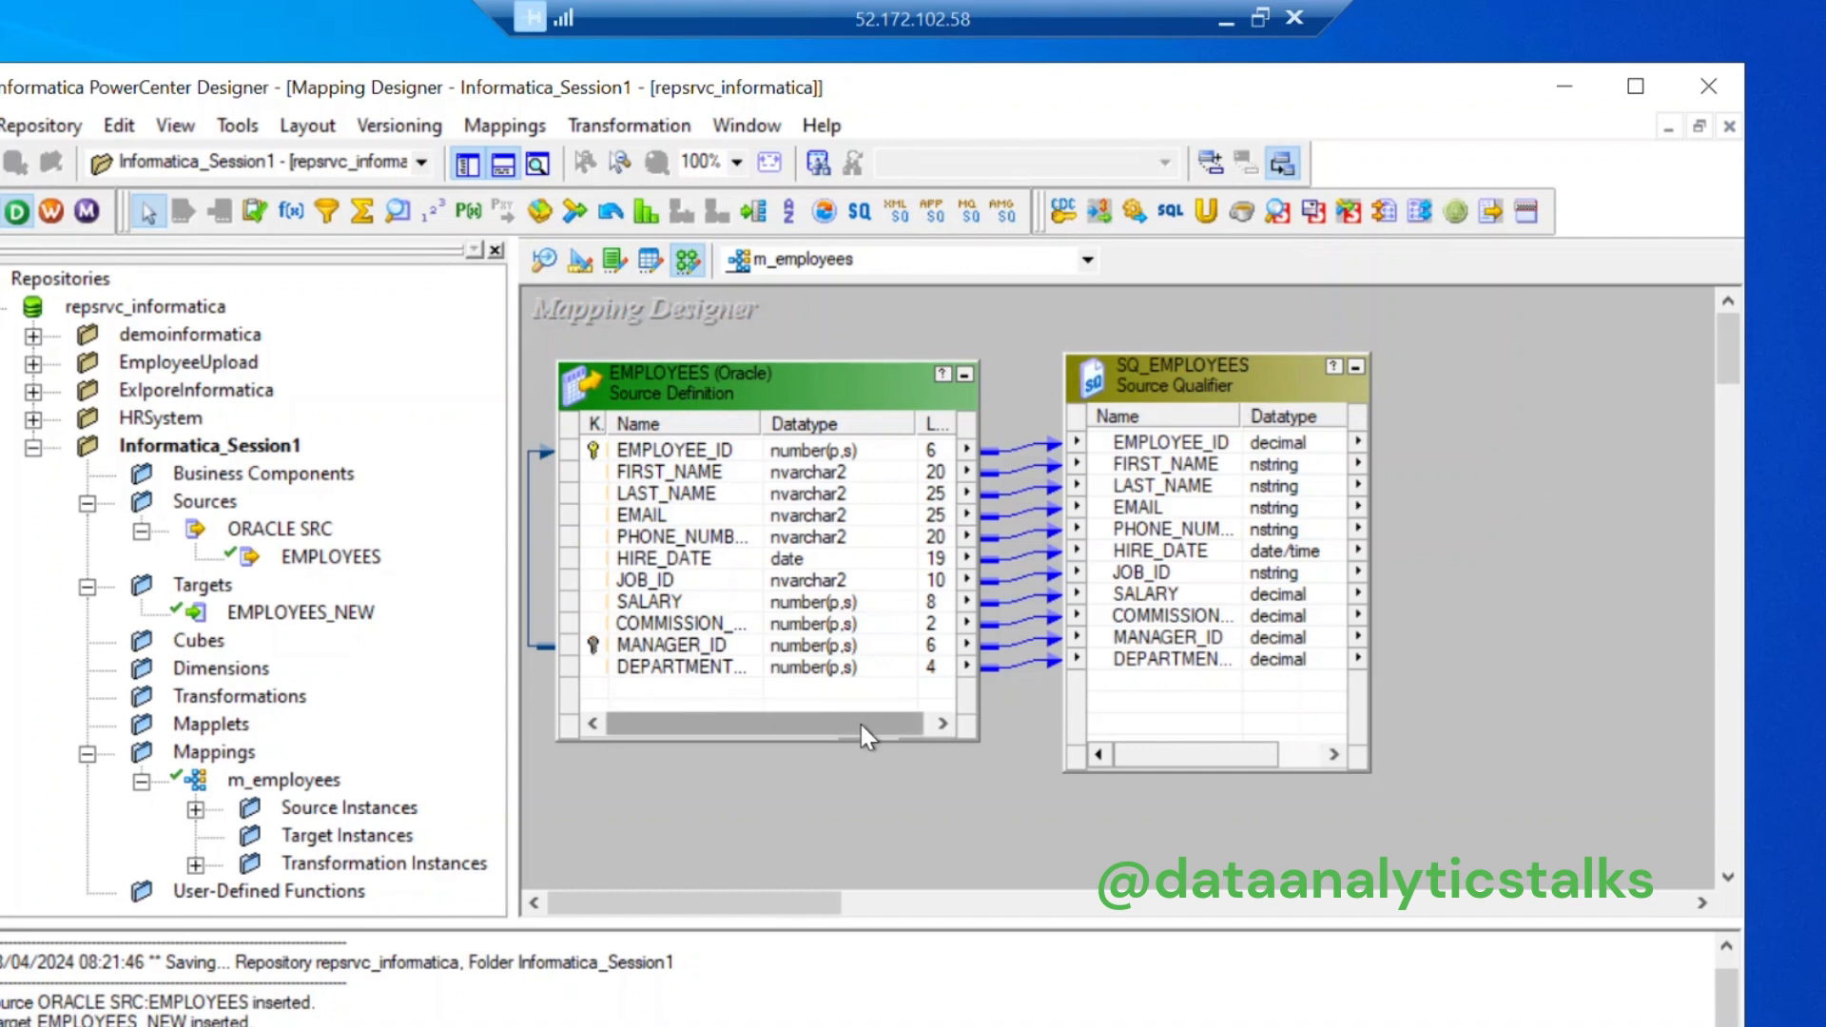
{"action": "left_click_drag", "start_coordinate": [1147, 756], "coordinate": [1282, 749]}
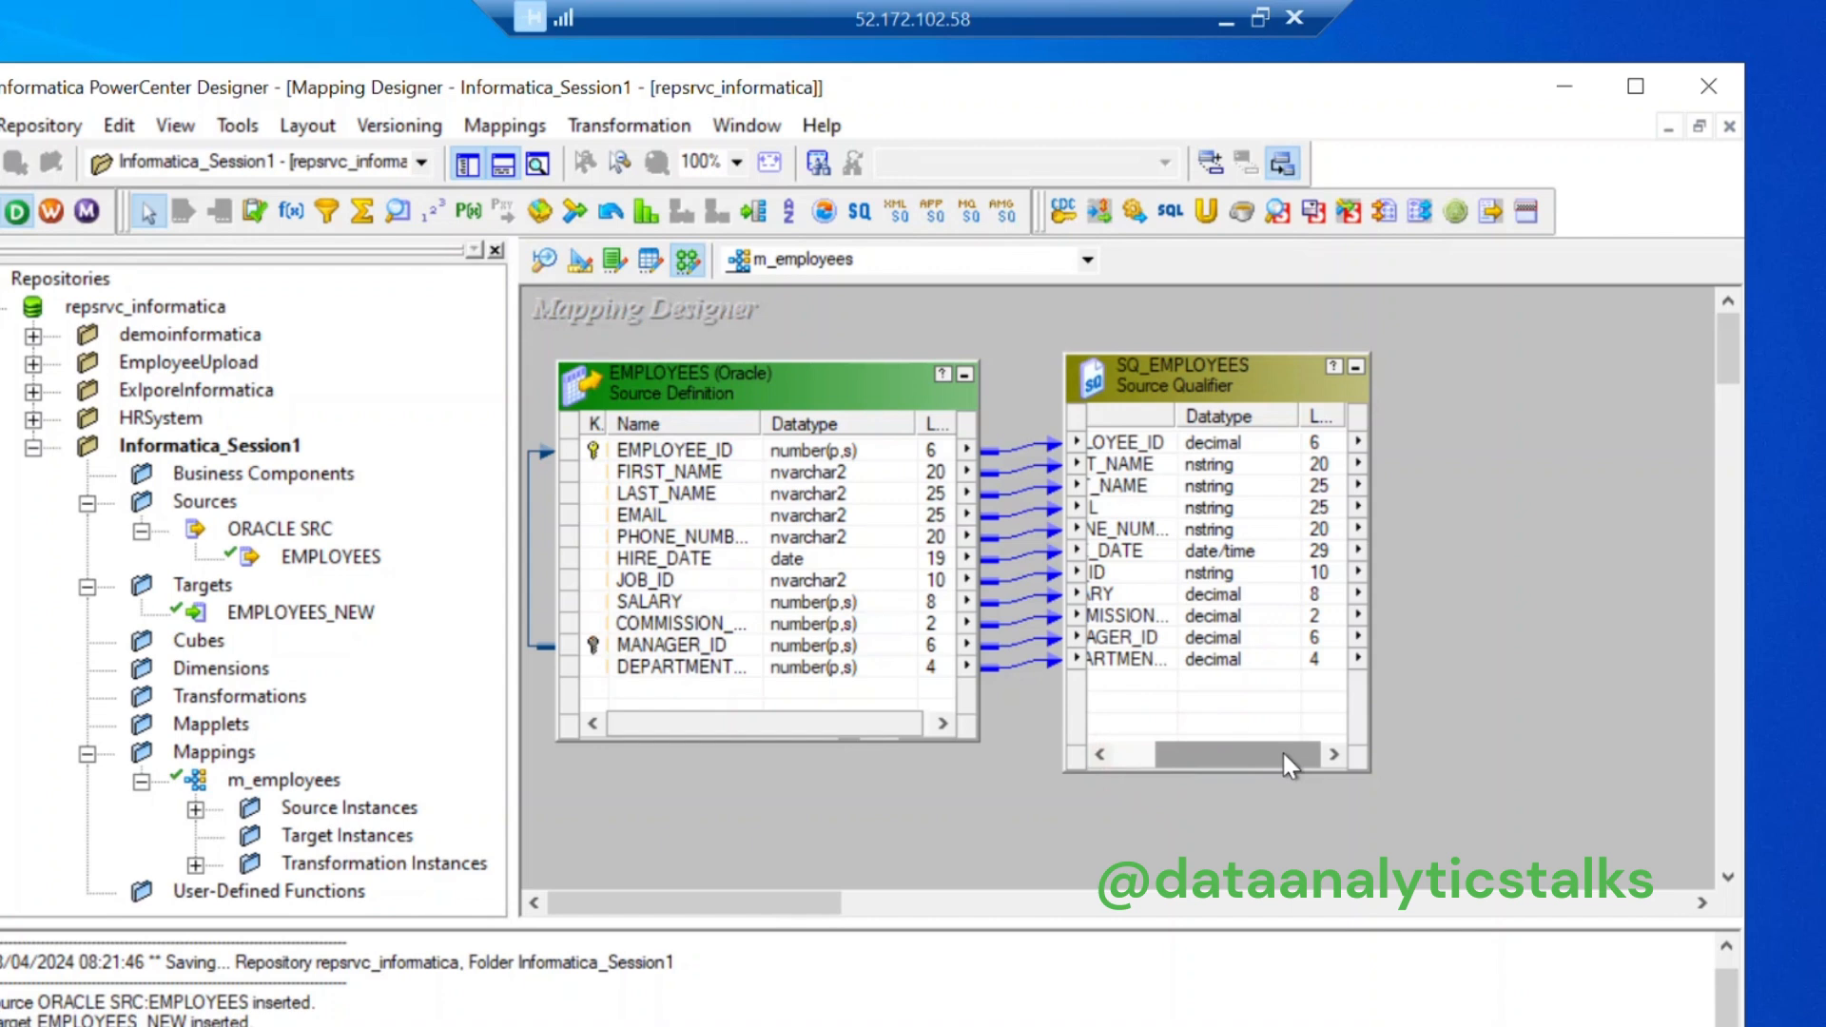
{"action": "left_click_drag", "start_coordinate": [1281, 749], "coordinate": [1104, 750]}
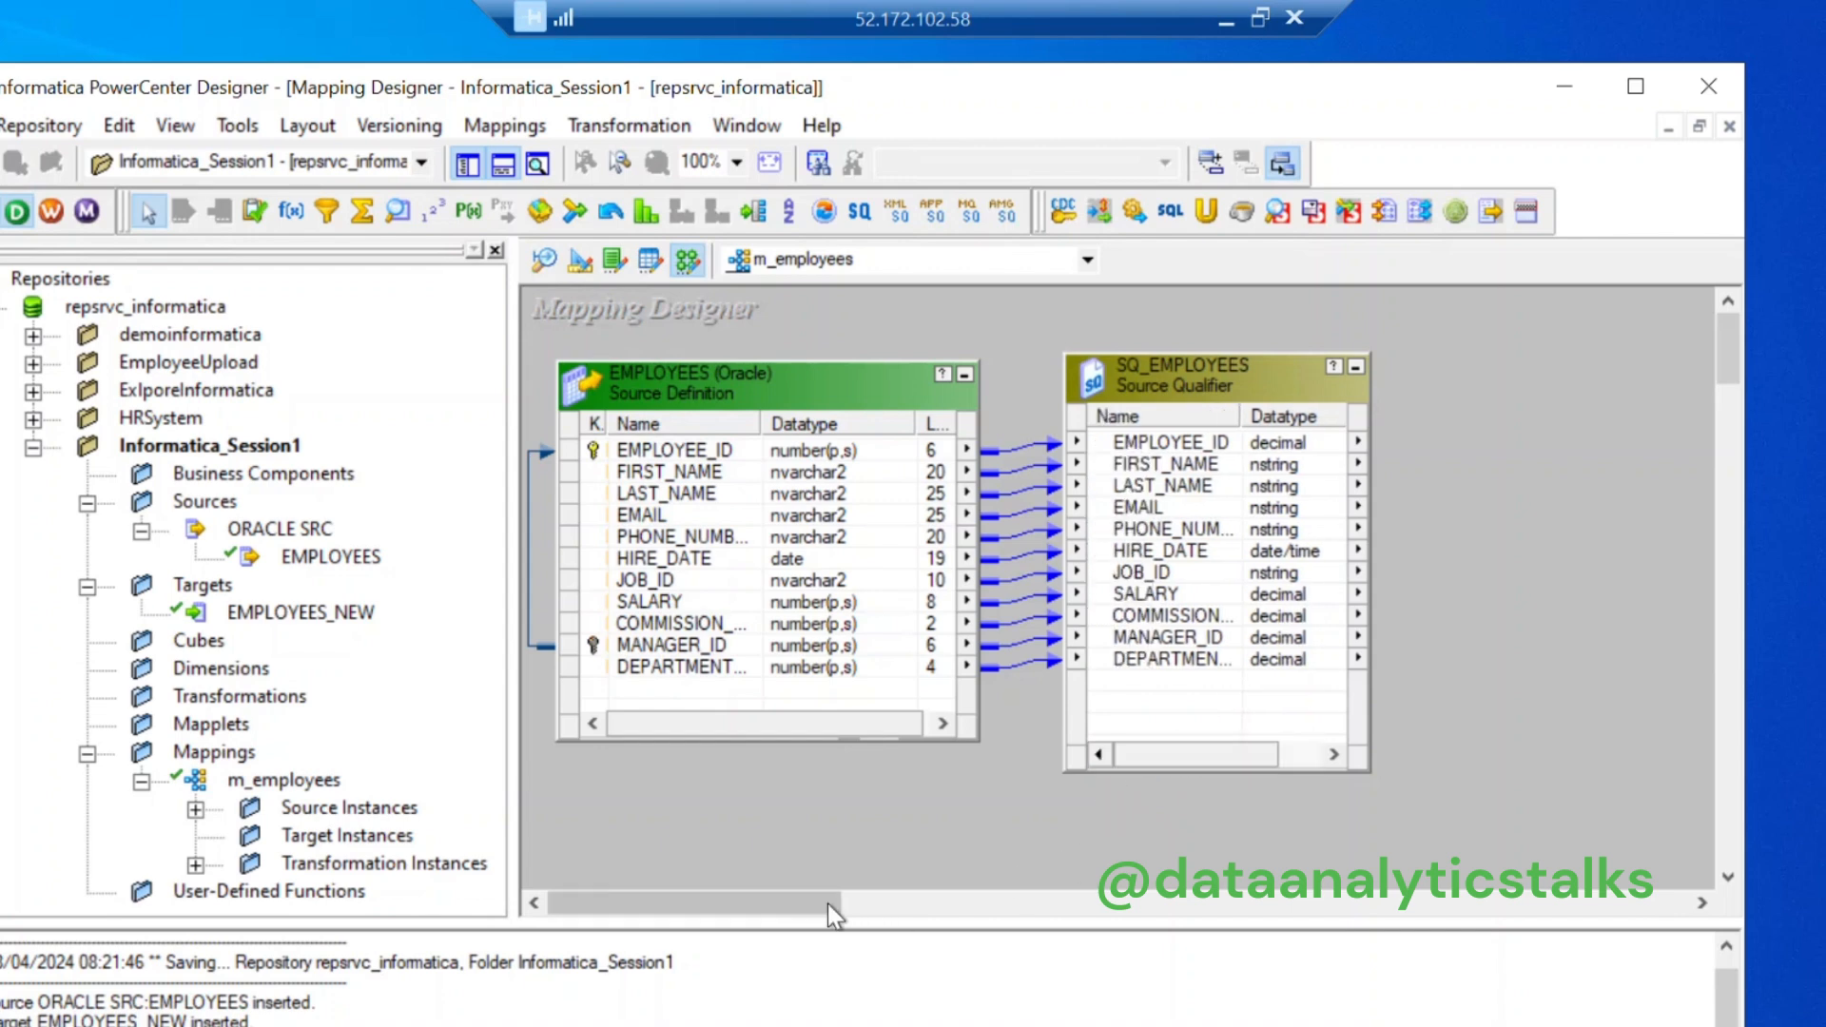
{"action": "left_click_drag", "start_coordinate": [798, 918], "coordinate": [913, 906]}
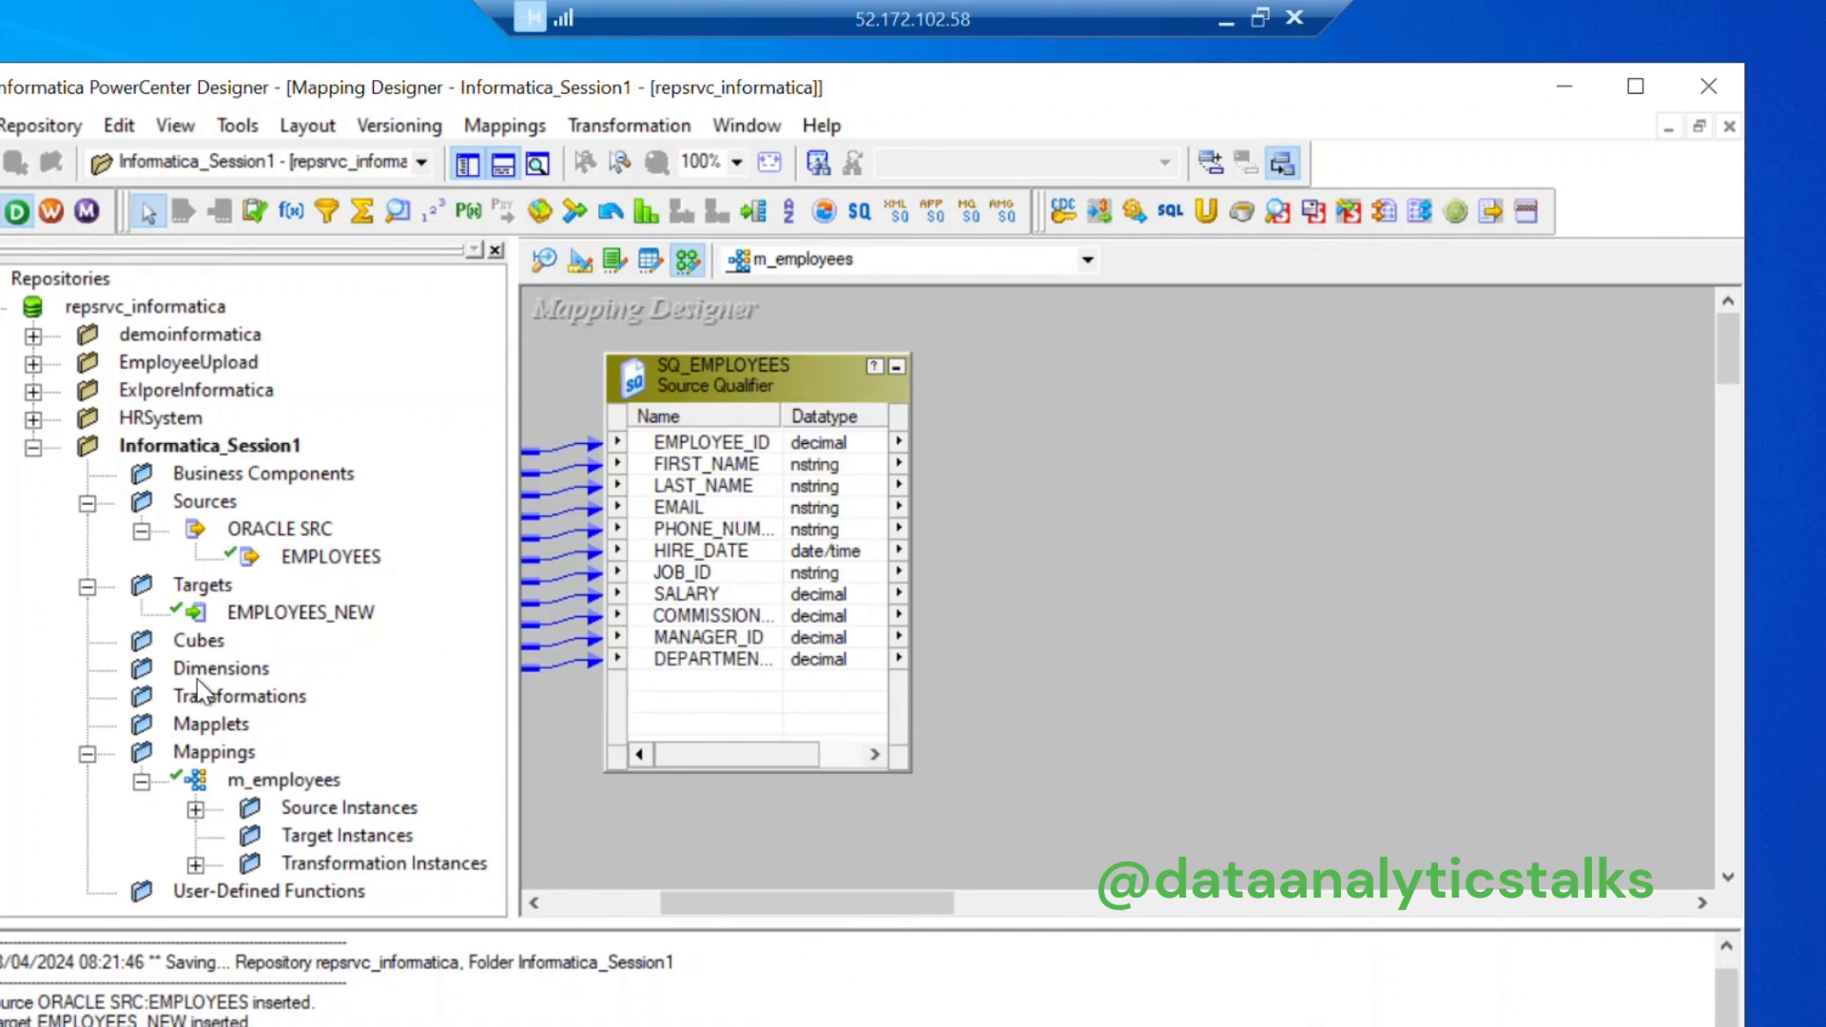
Step: Add EMPLOYEES_NEW as the target, enlarge it to show every column, and shift it right
{"action": "left_click_drag", "start_coordinate": [283, 618], "coordinate": [1388, 373]}
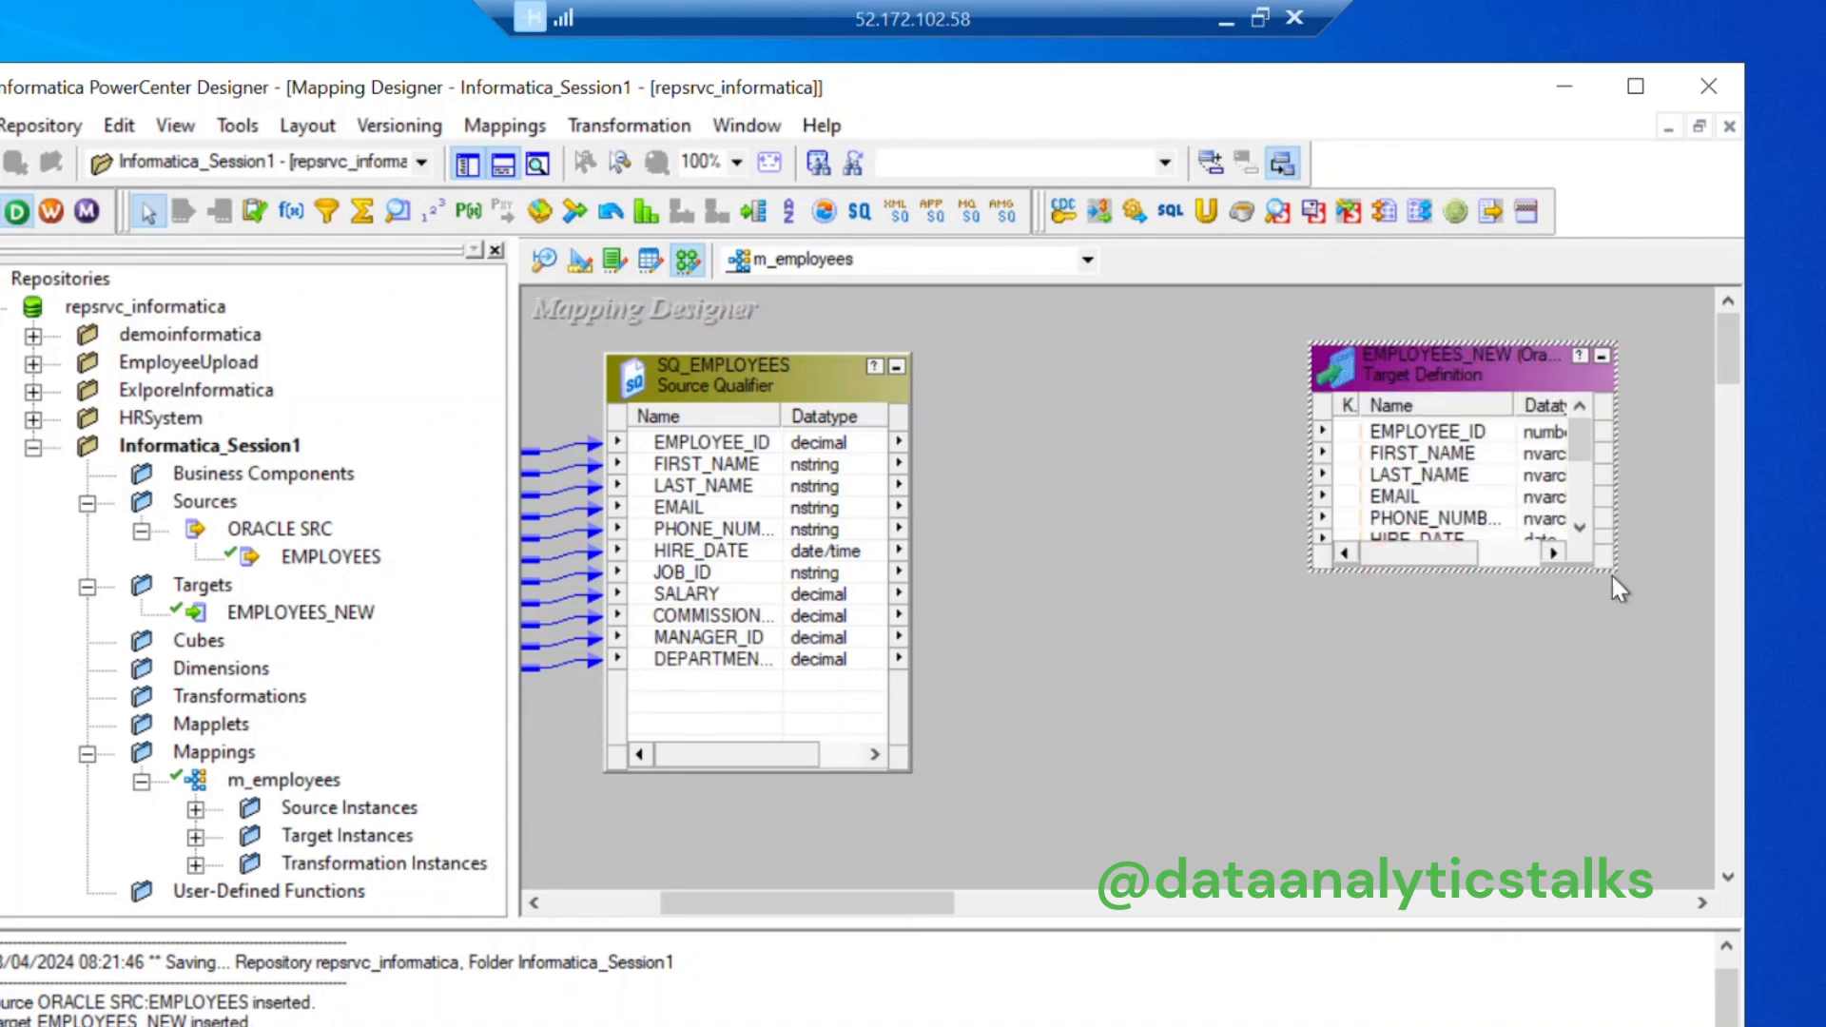
{"action": "left_click_drag", "start_coordinate": [1607, 571], "coordinate": [1713, 885]}
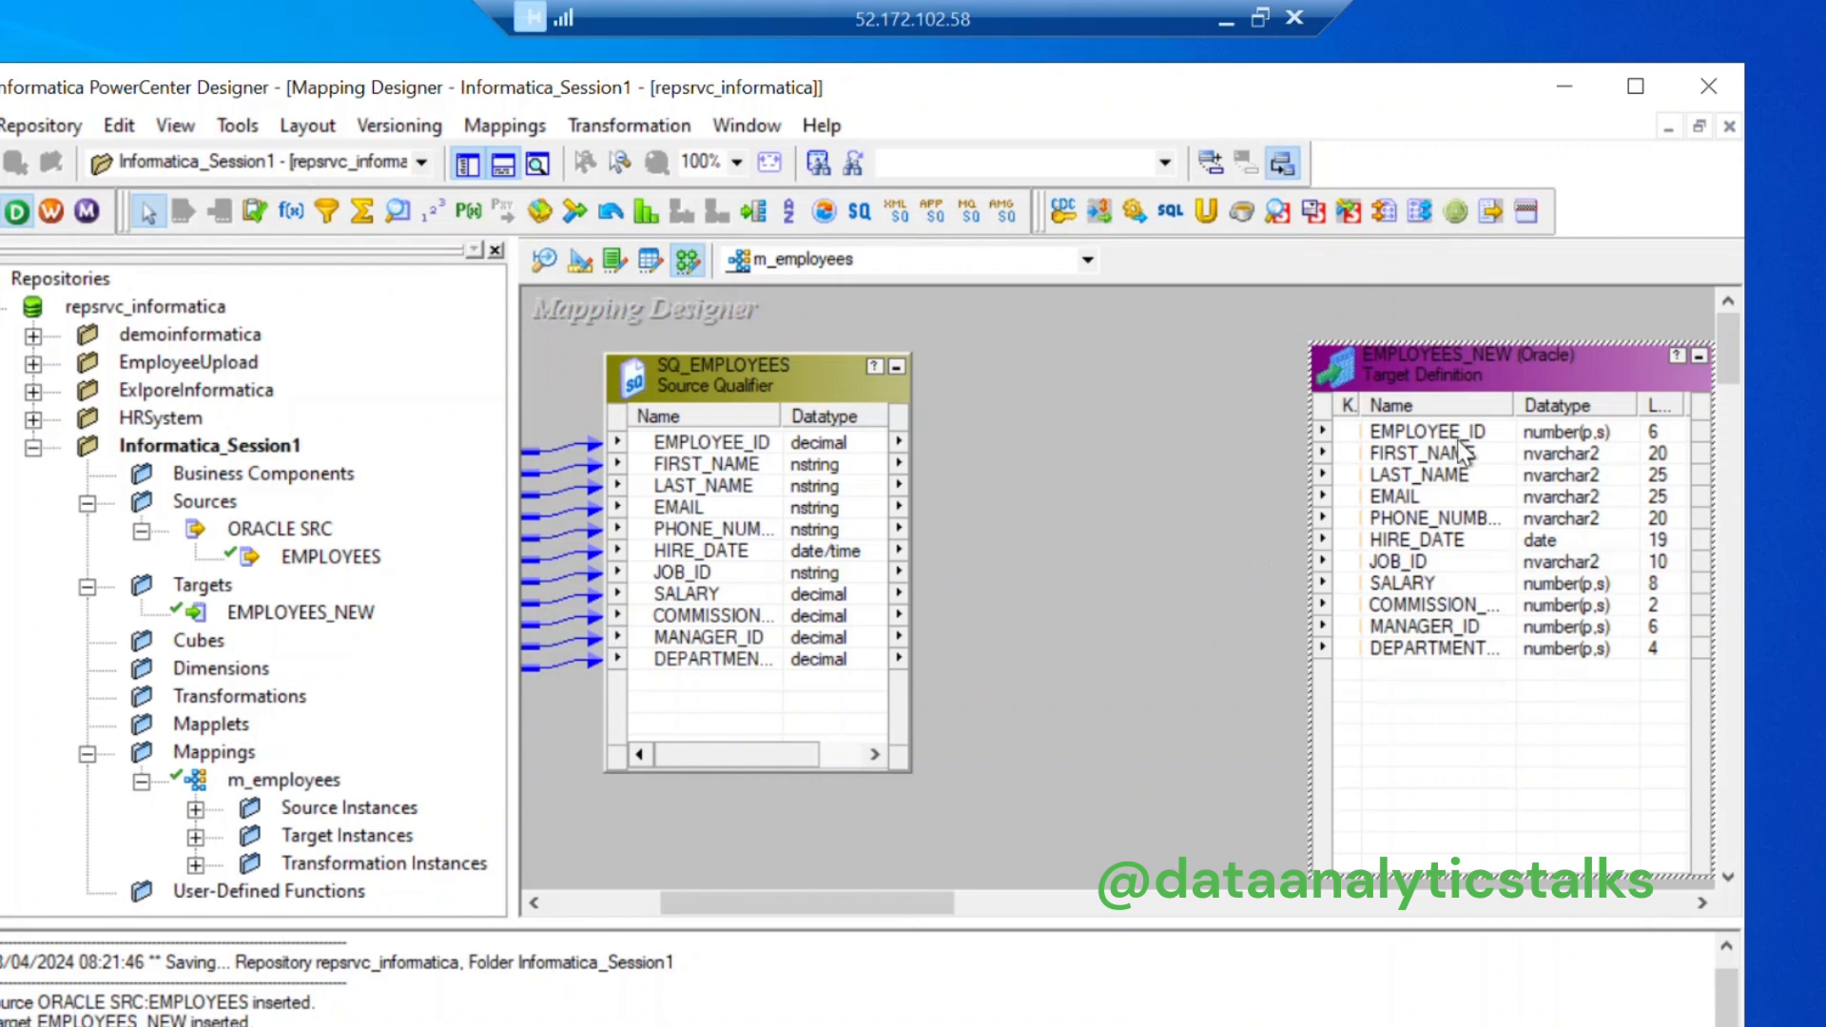
{"action": "left_click_drag", "start_coordinate": [1426, 369], "coordinate": [1594, 354]}
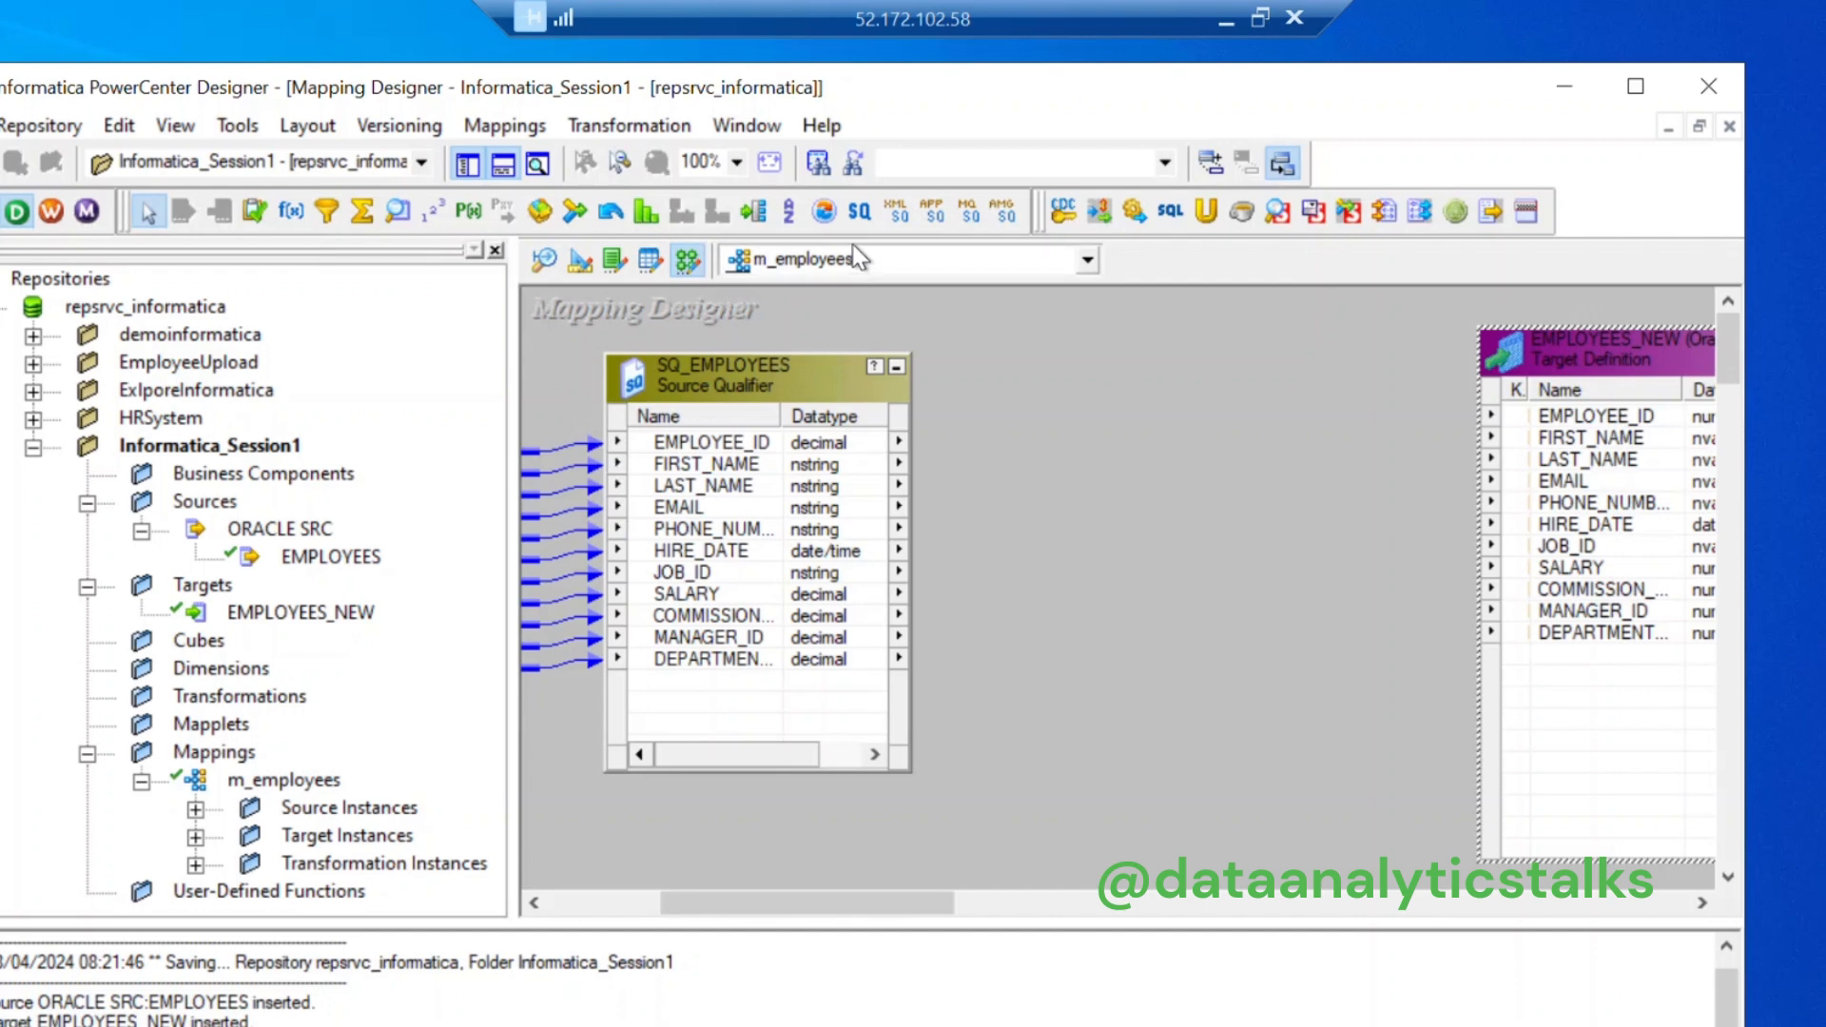
Step: Draw an AGGTRANS Aggregator between qualifier and target, then delete it
{"action": "left_click", "coordinate": [358, 210]}
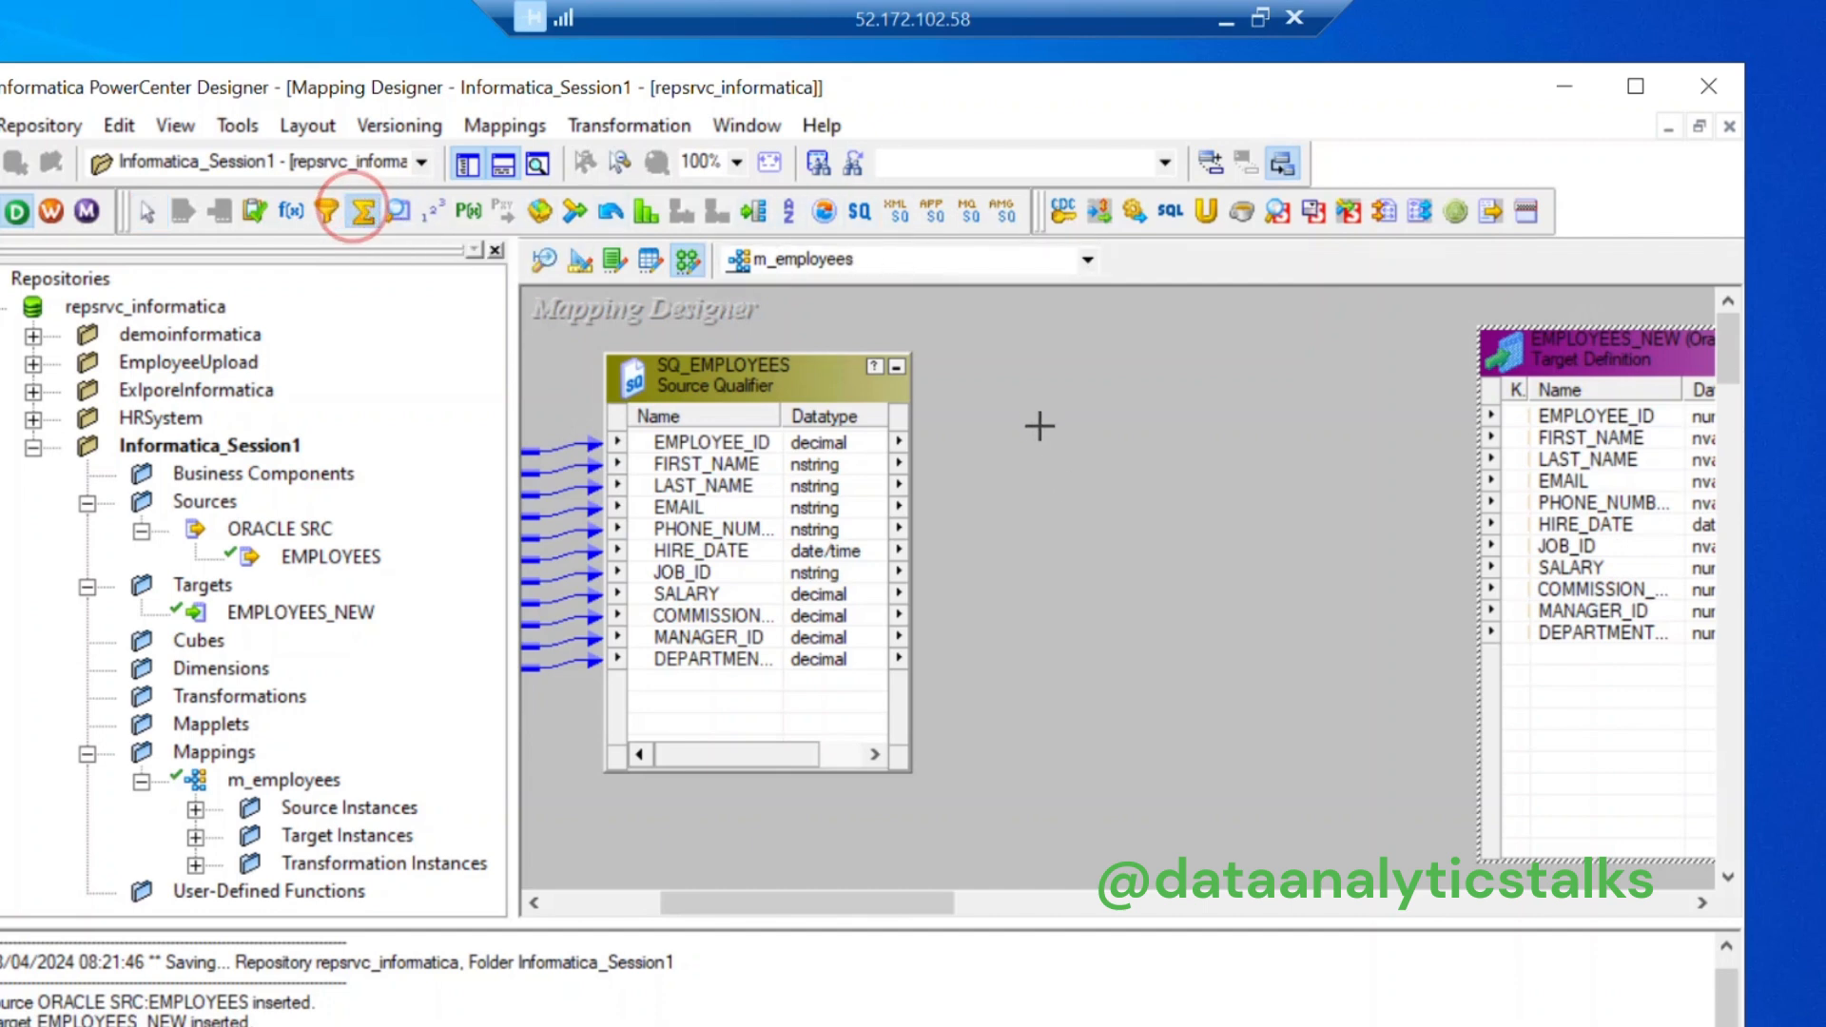
{"action": "left_click_drag", "start_coordinate": [1035, 407], "coordinate": [1360, 760]}
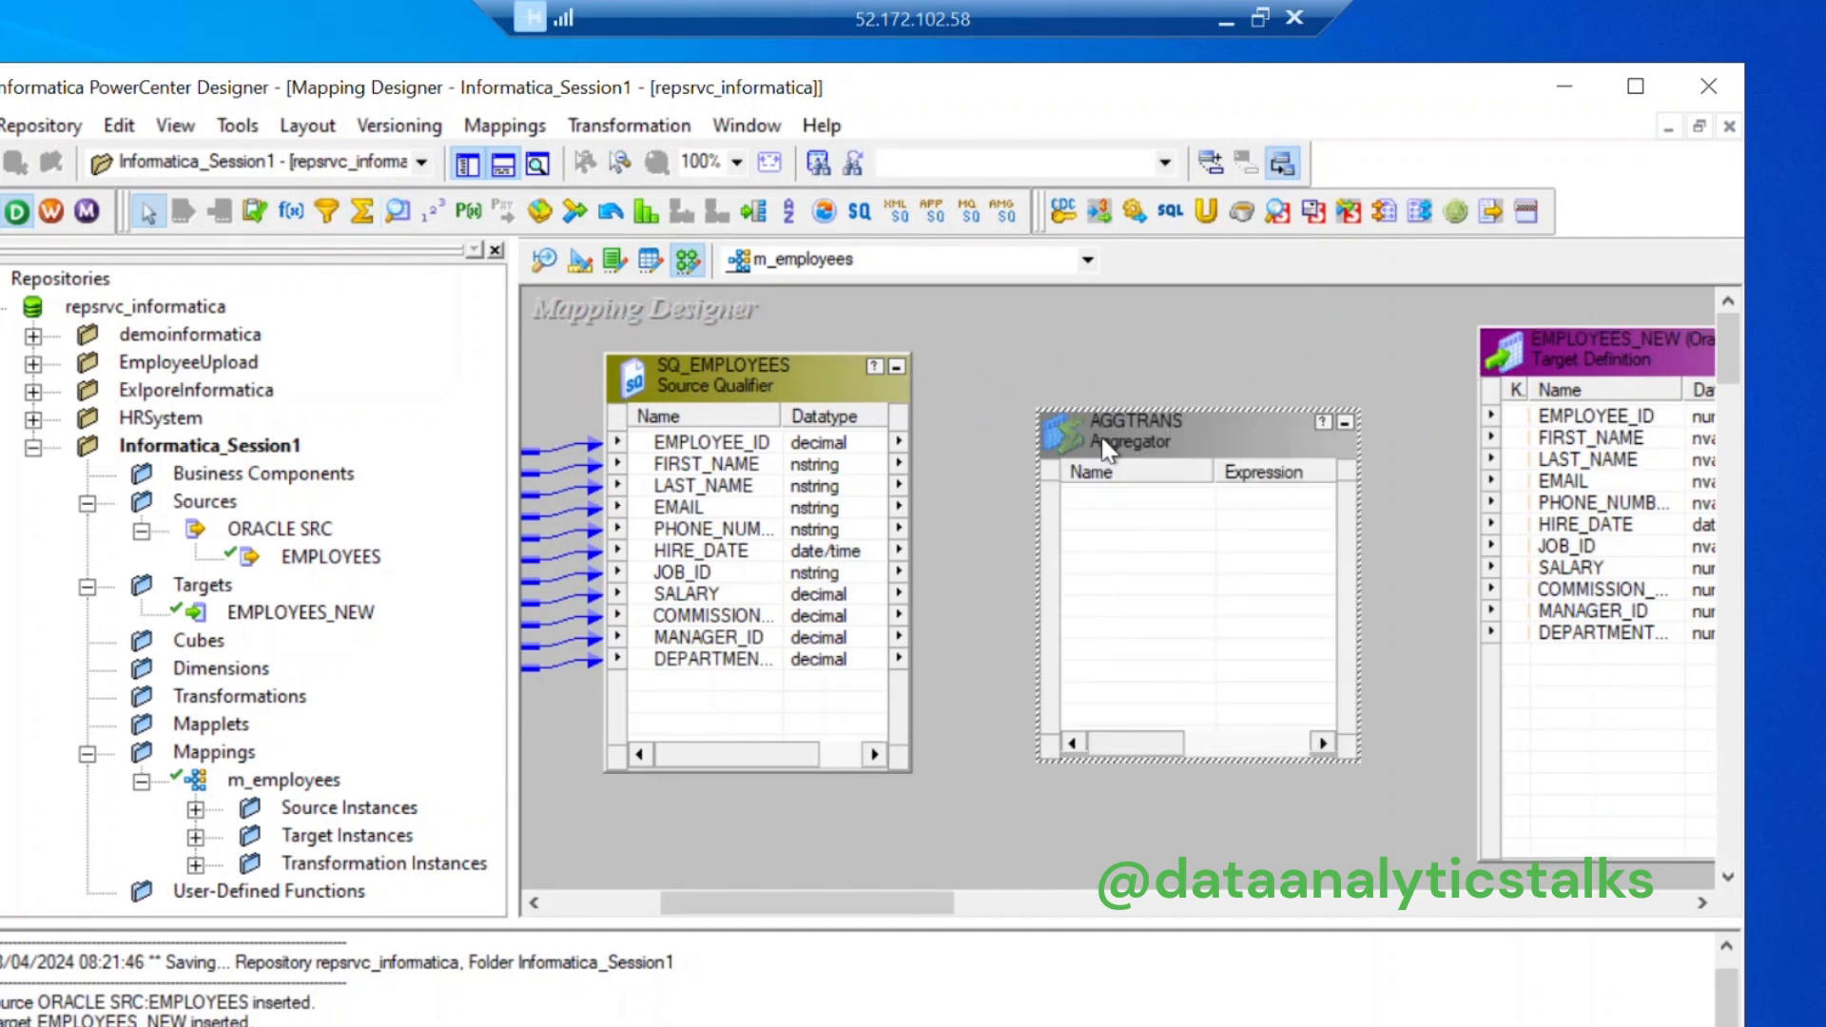
{"action": "key", "text": "Delete"}
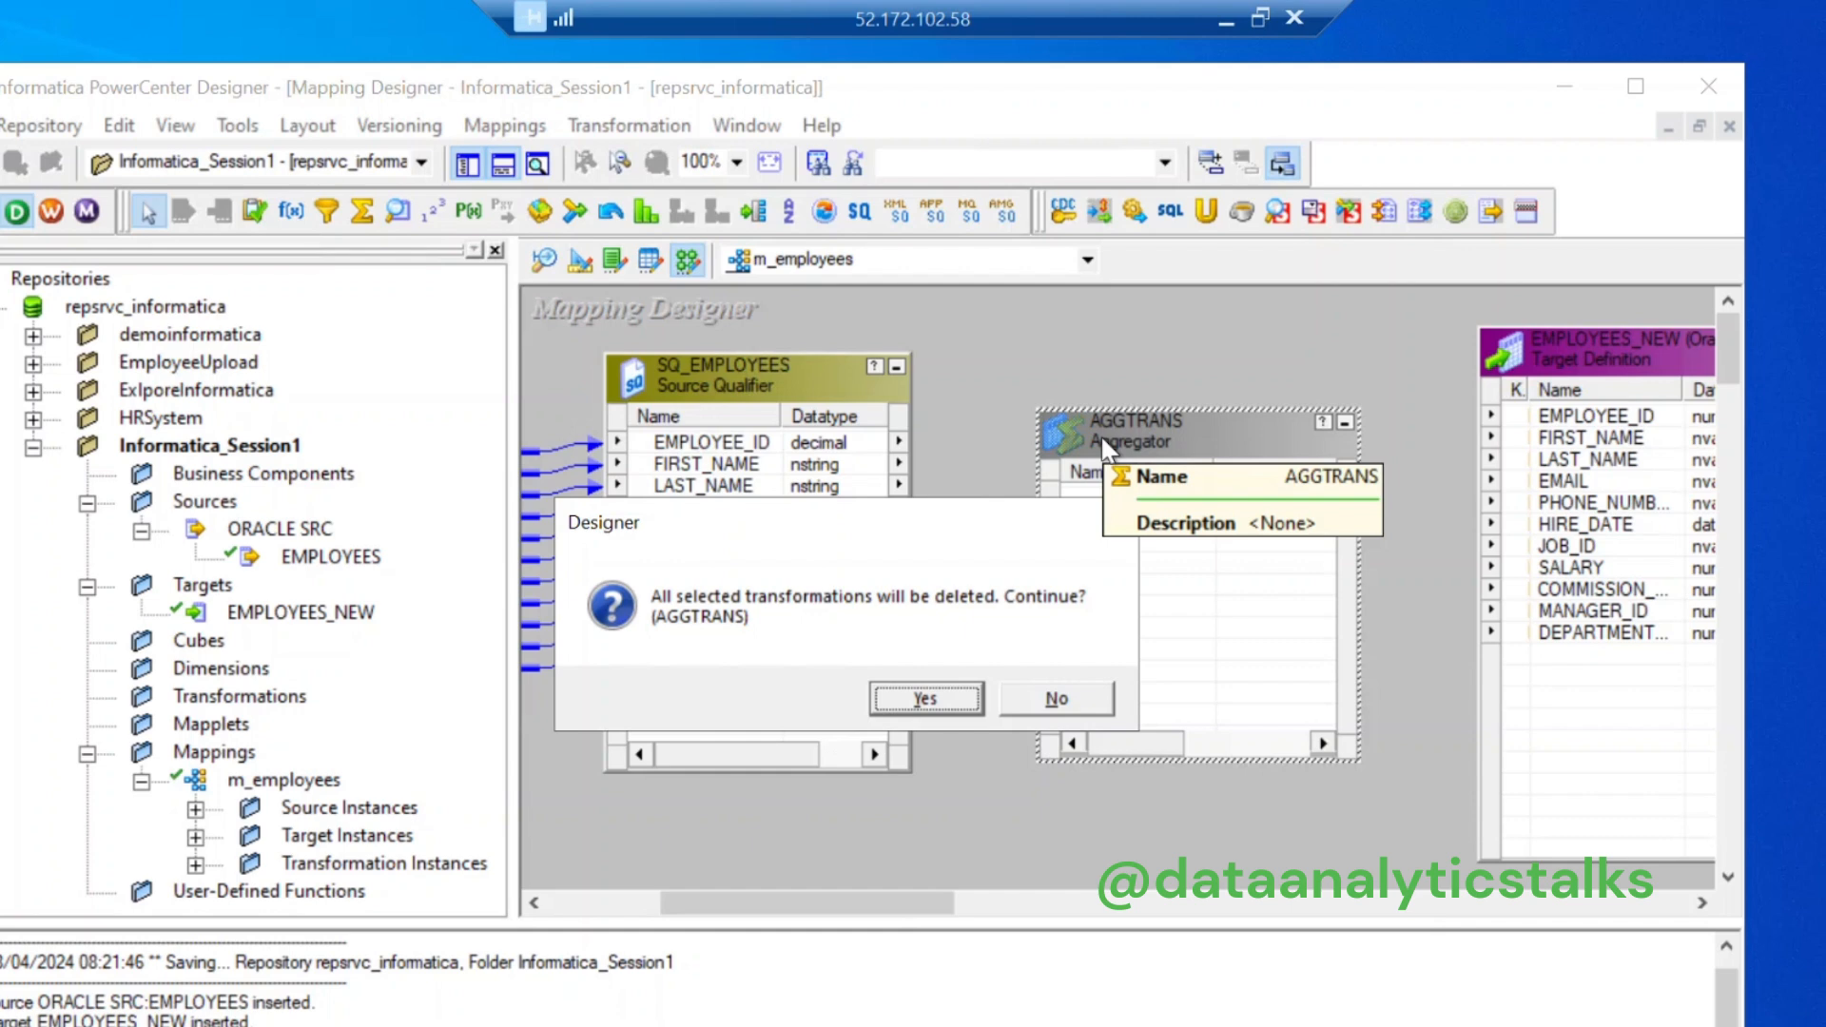
Step: Confirm deleting AGGTRANS and draw an EXPTRANS Expression between SQ_EMPLOYEES and EMPLOYEES_NEW
{"action": "left_click", "coordinate": [927, 698]}
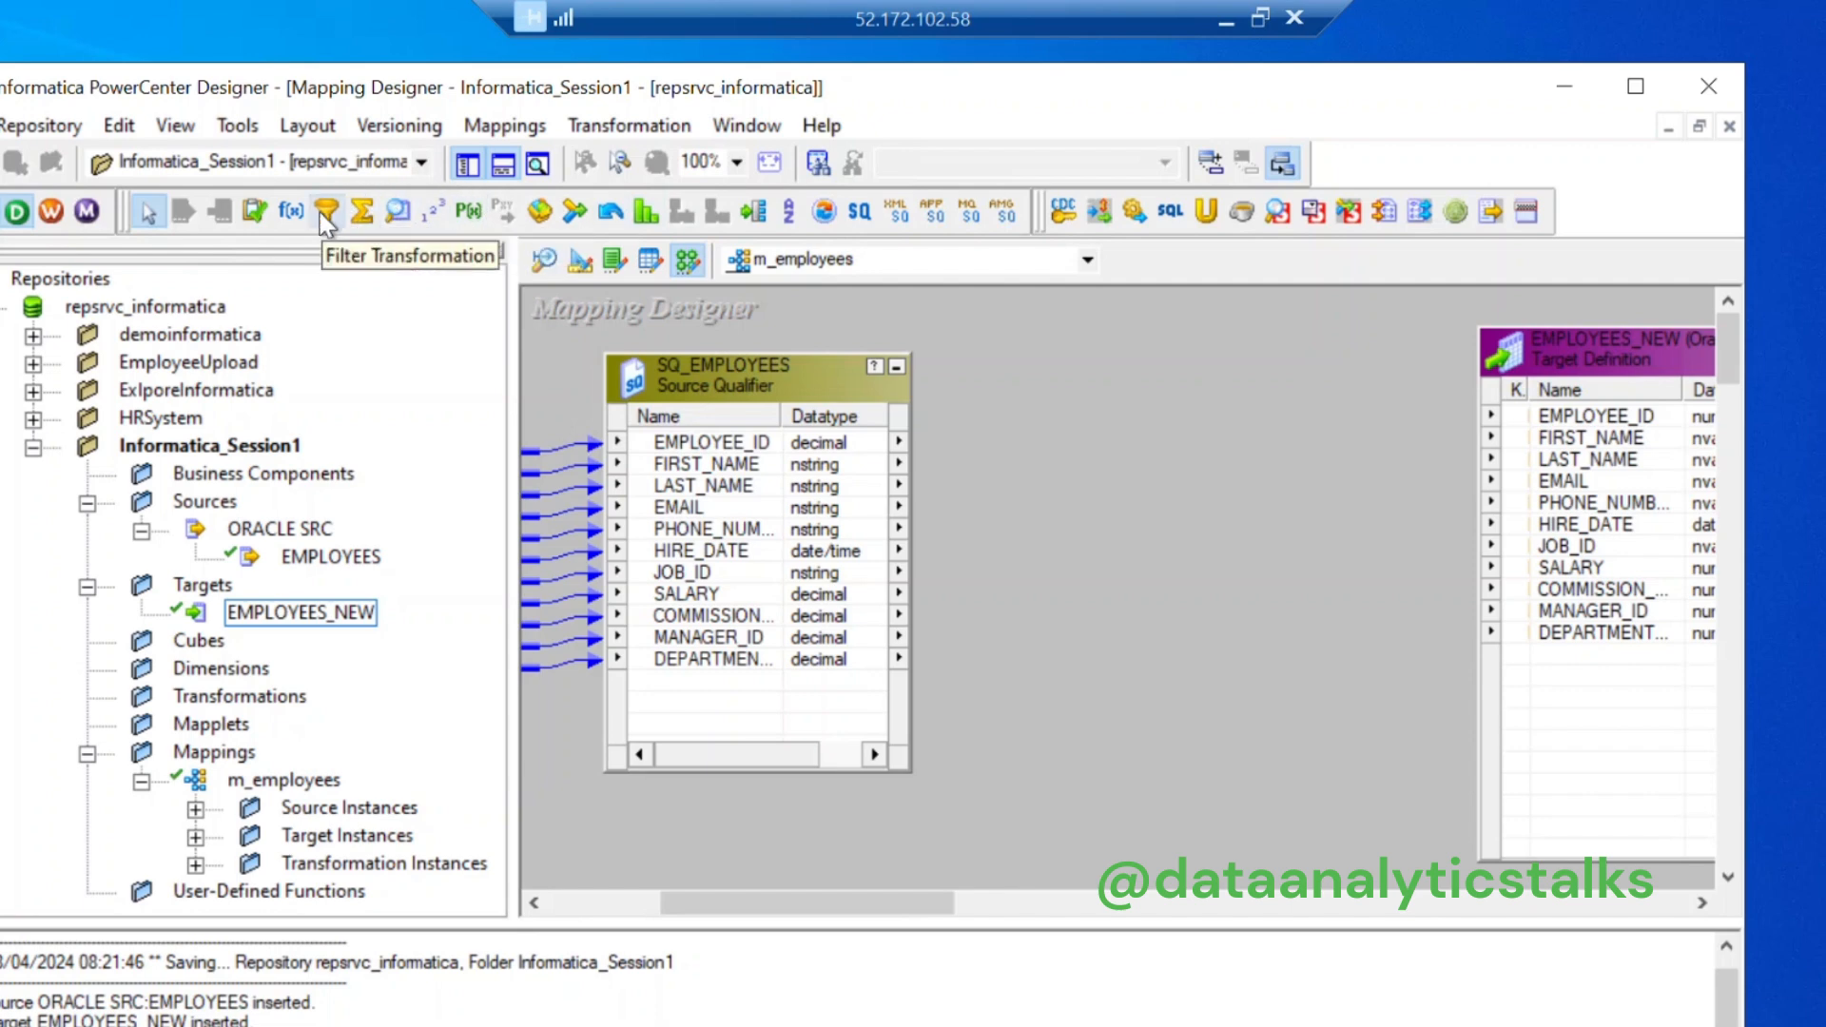
{"action": "left_click", "coordinate": [295, 211]}
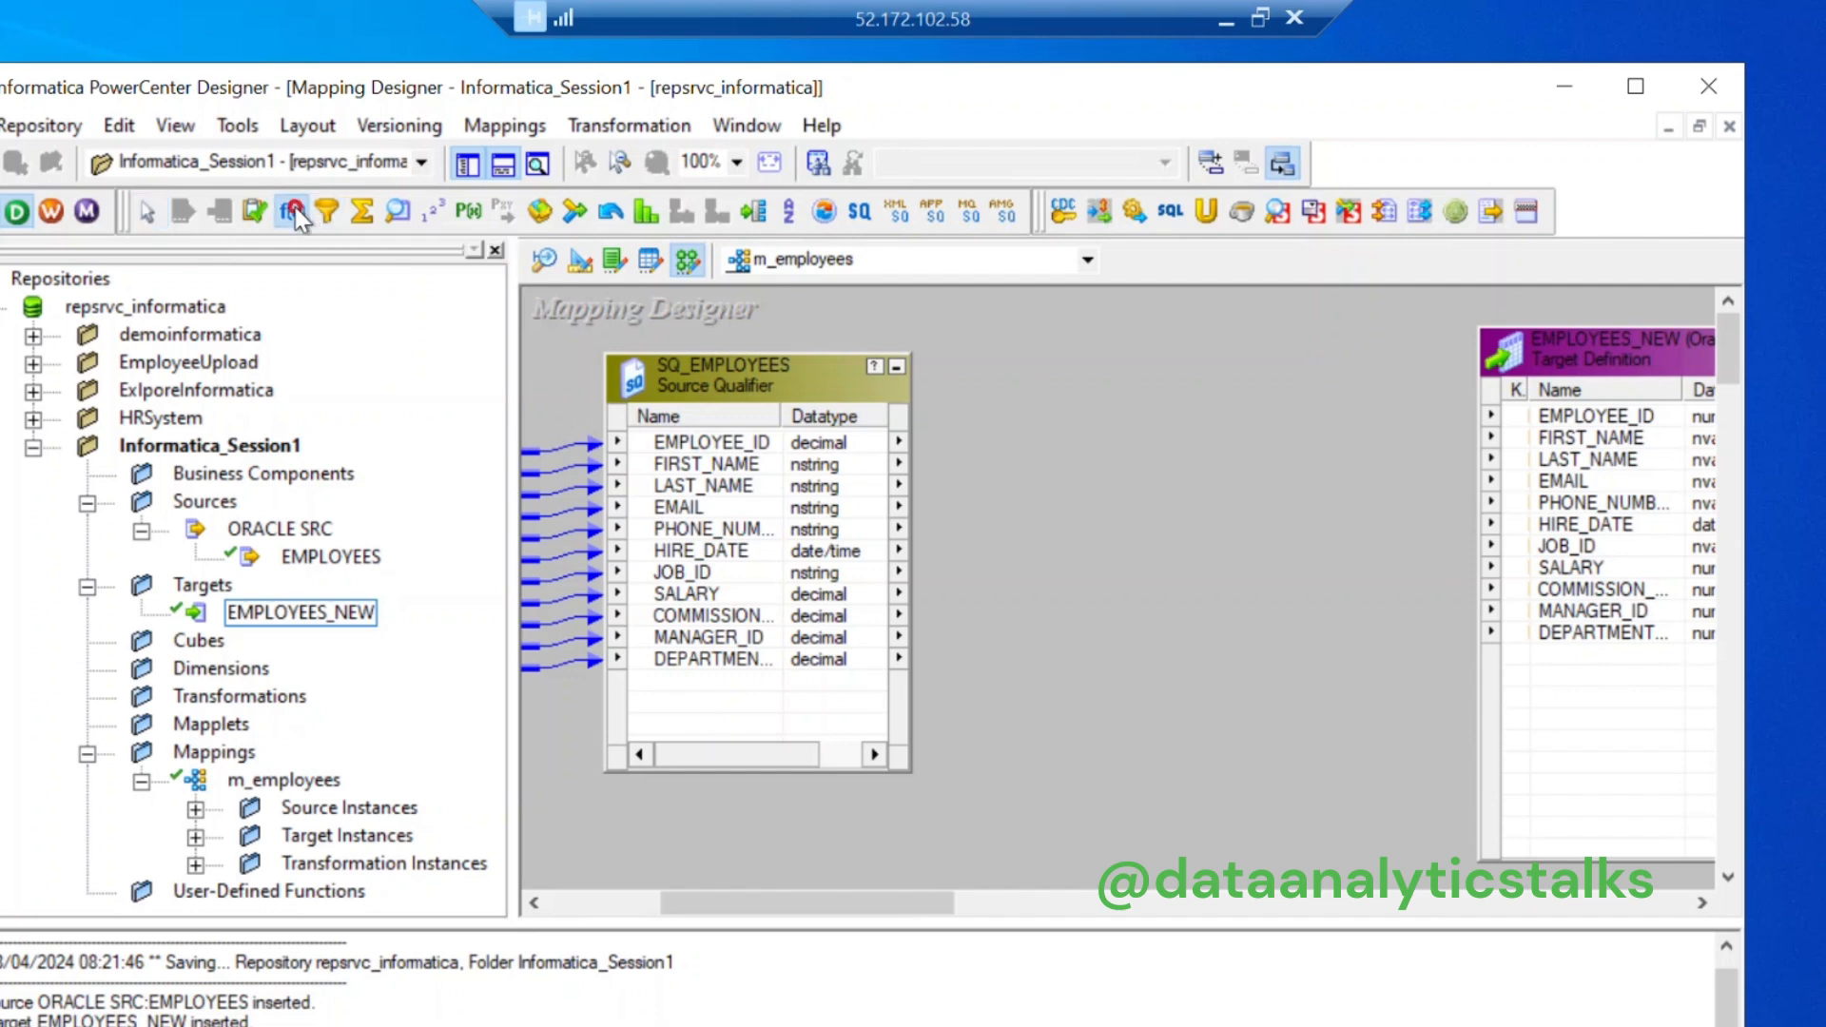
{"action": "left_click_drag", "start_coordinate": [1001, 375], "coordinate": [1354, 768]}
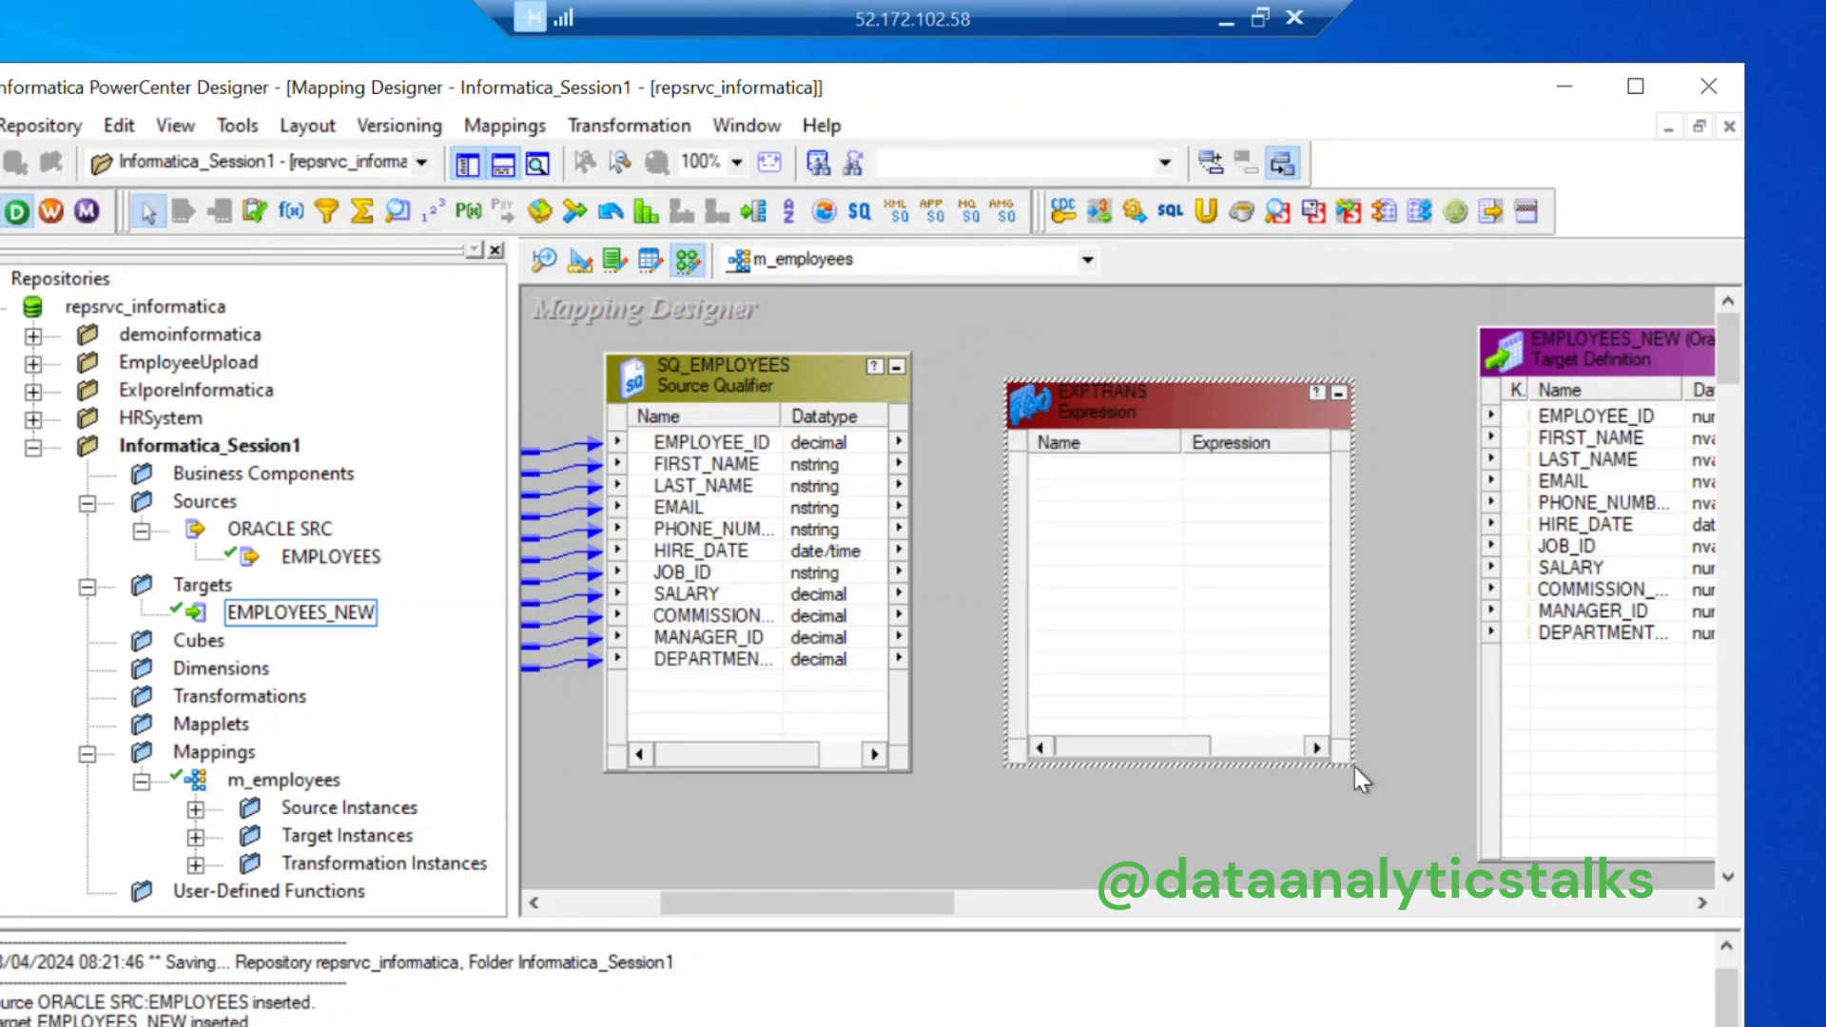
Step: Copy all SQ_EMPLOYEES ports, EMPLOYEE_ID through DEPARTMENT, into EXPTRANS
{"action": "left_click", "coordinate": [701, 445]}
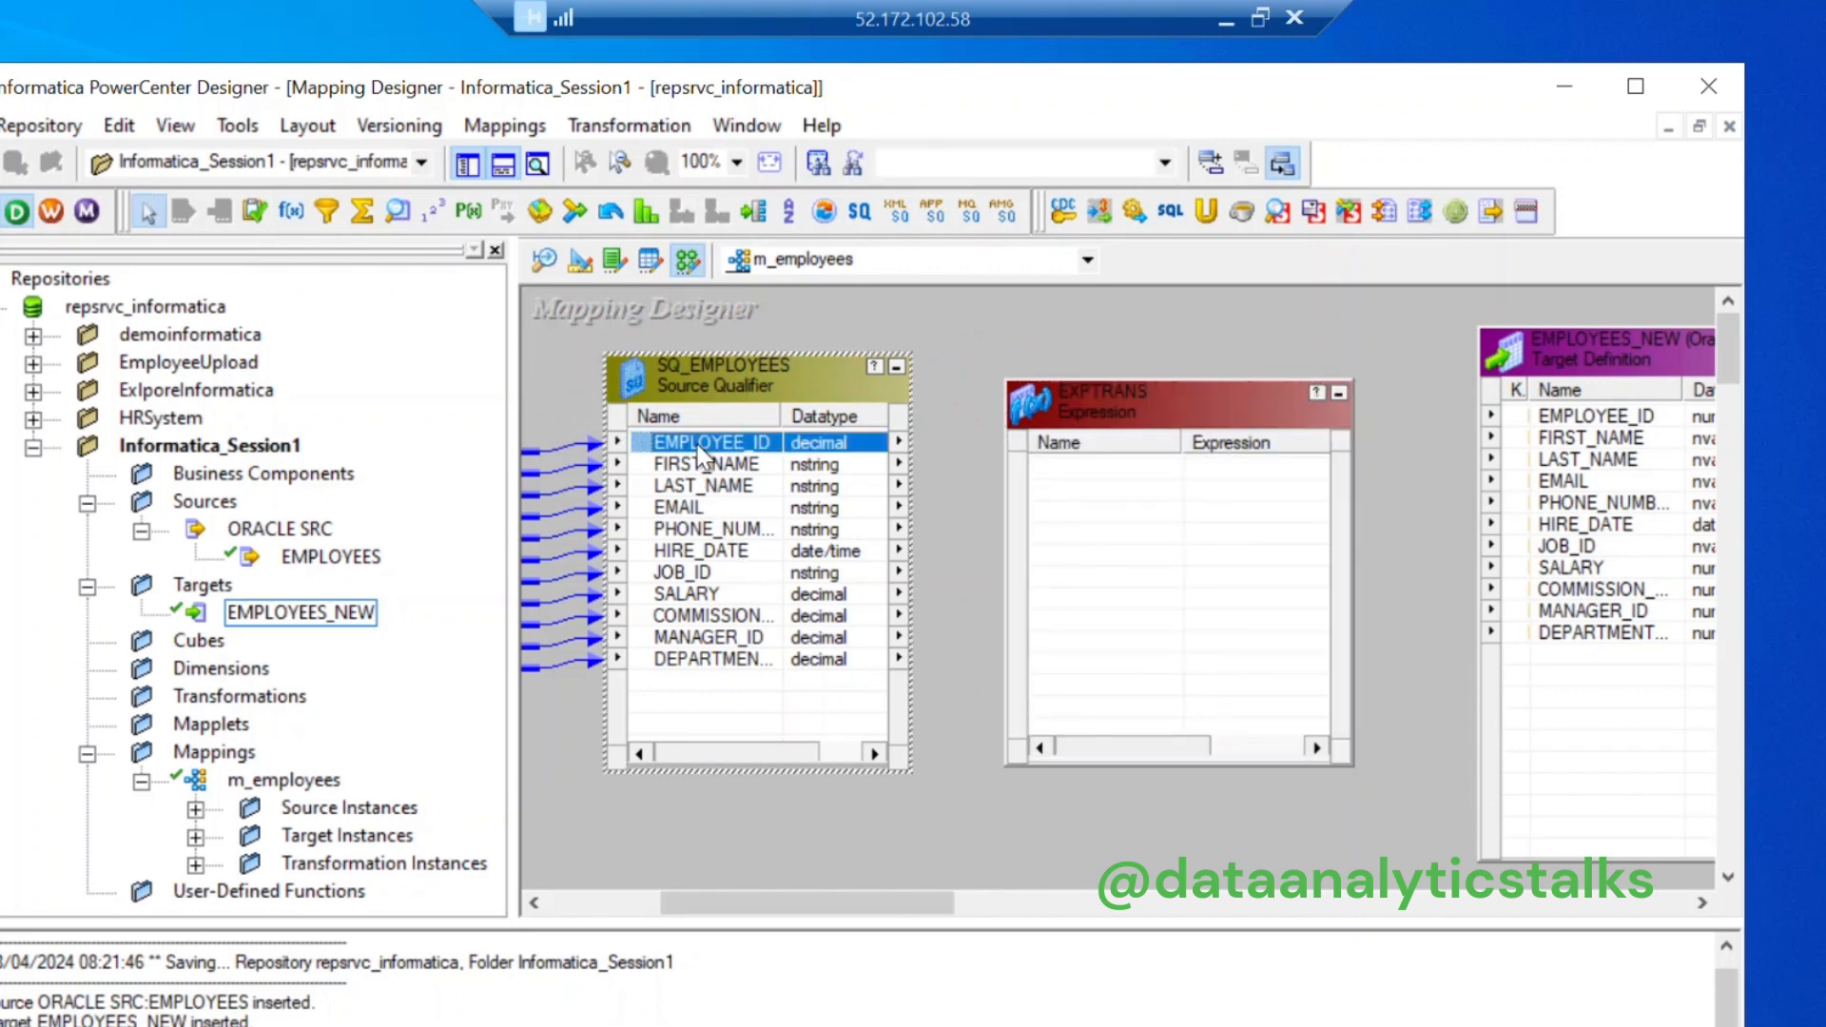
{"action": "left_click", "coordinate": [692, 656], "text": "shift"}
{"action": "left_click_drag", "start_coordinate": [692, 523], "coordinate": [1095, 618]}
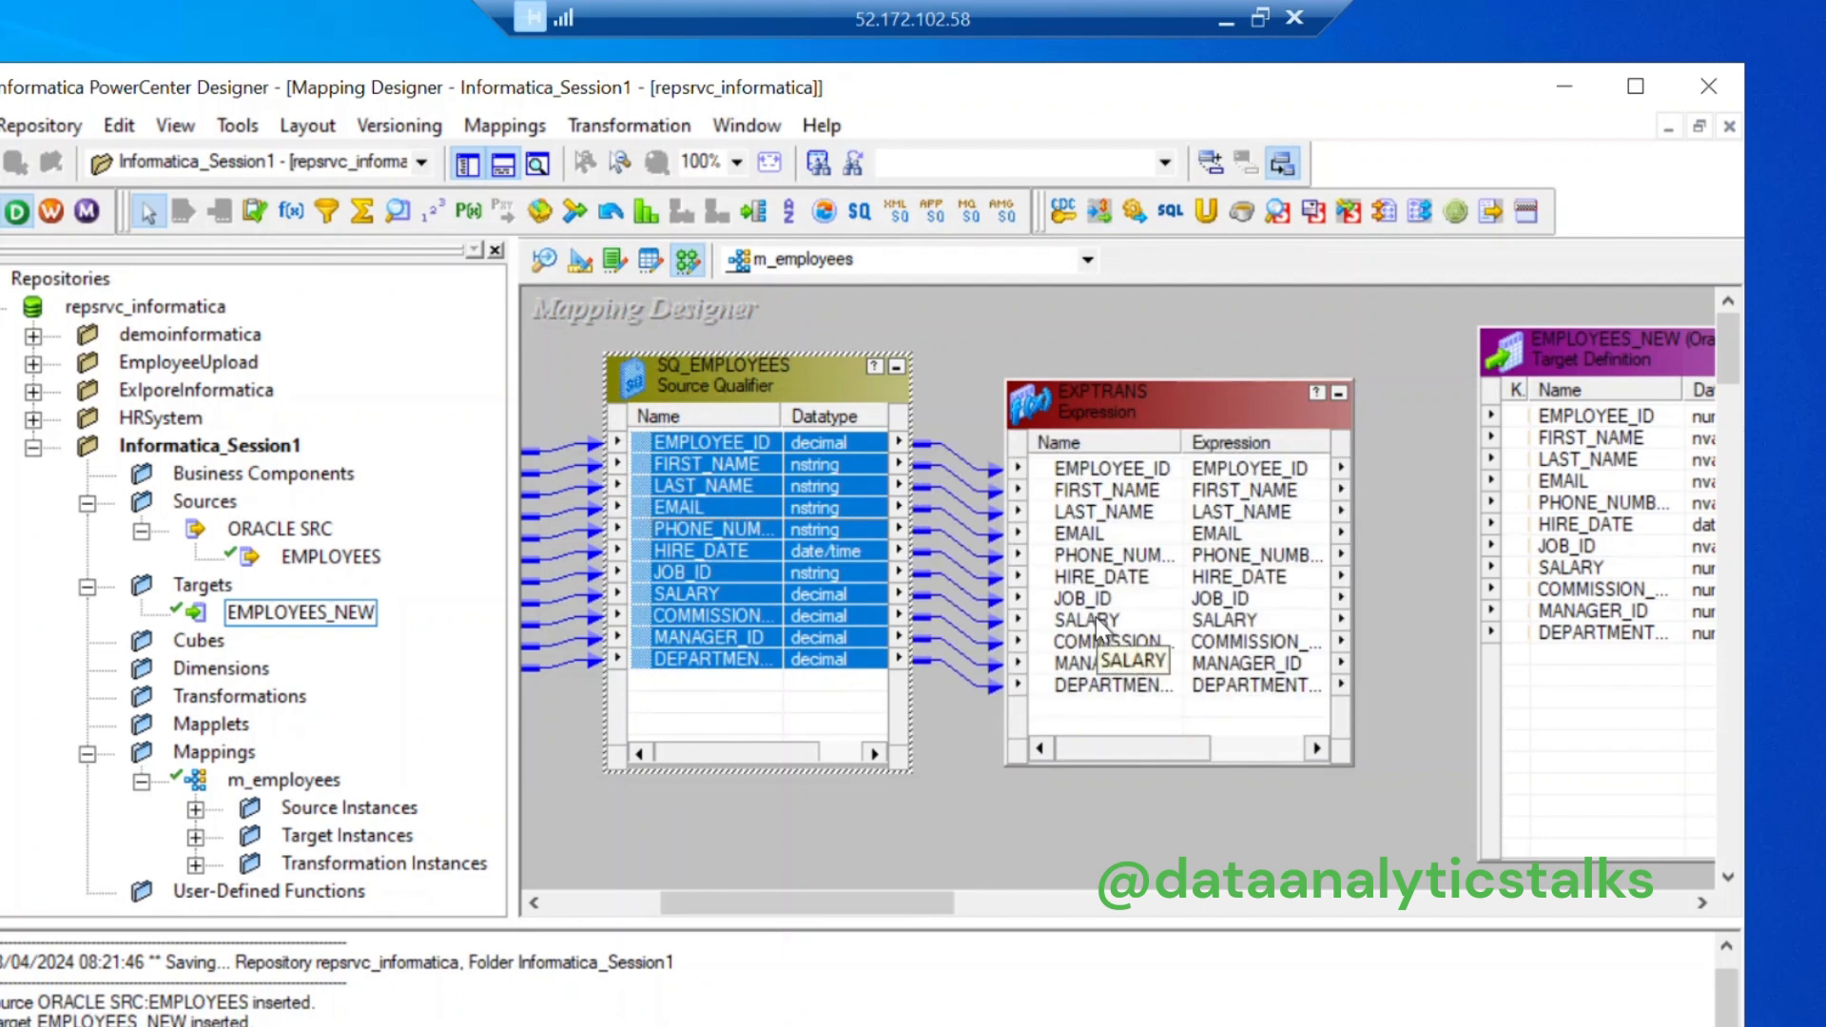
{"action": "left_click_drag", "start_coordinate": [1115, 740], "coordinate": [1284, 767]}
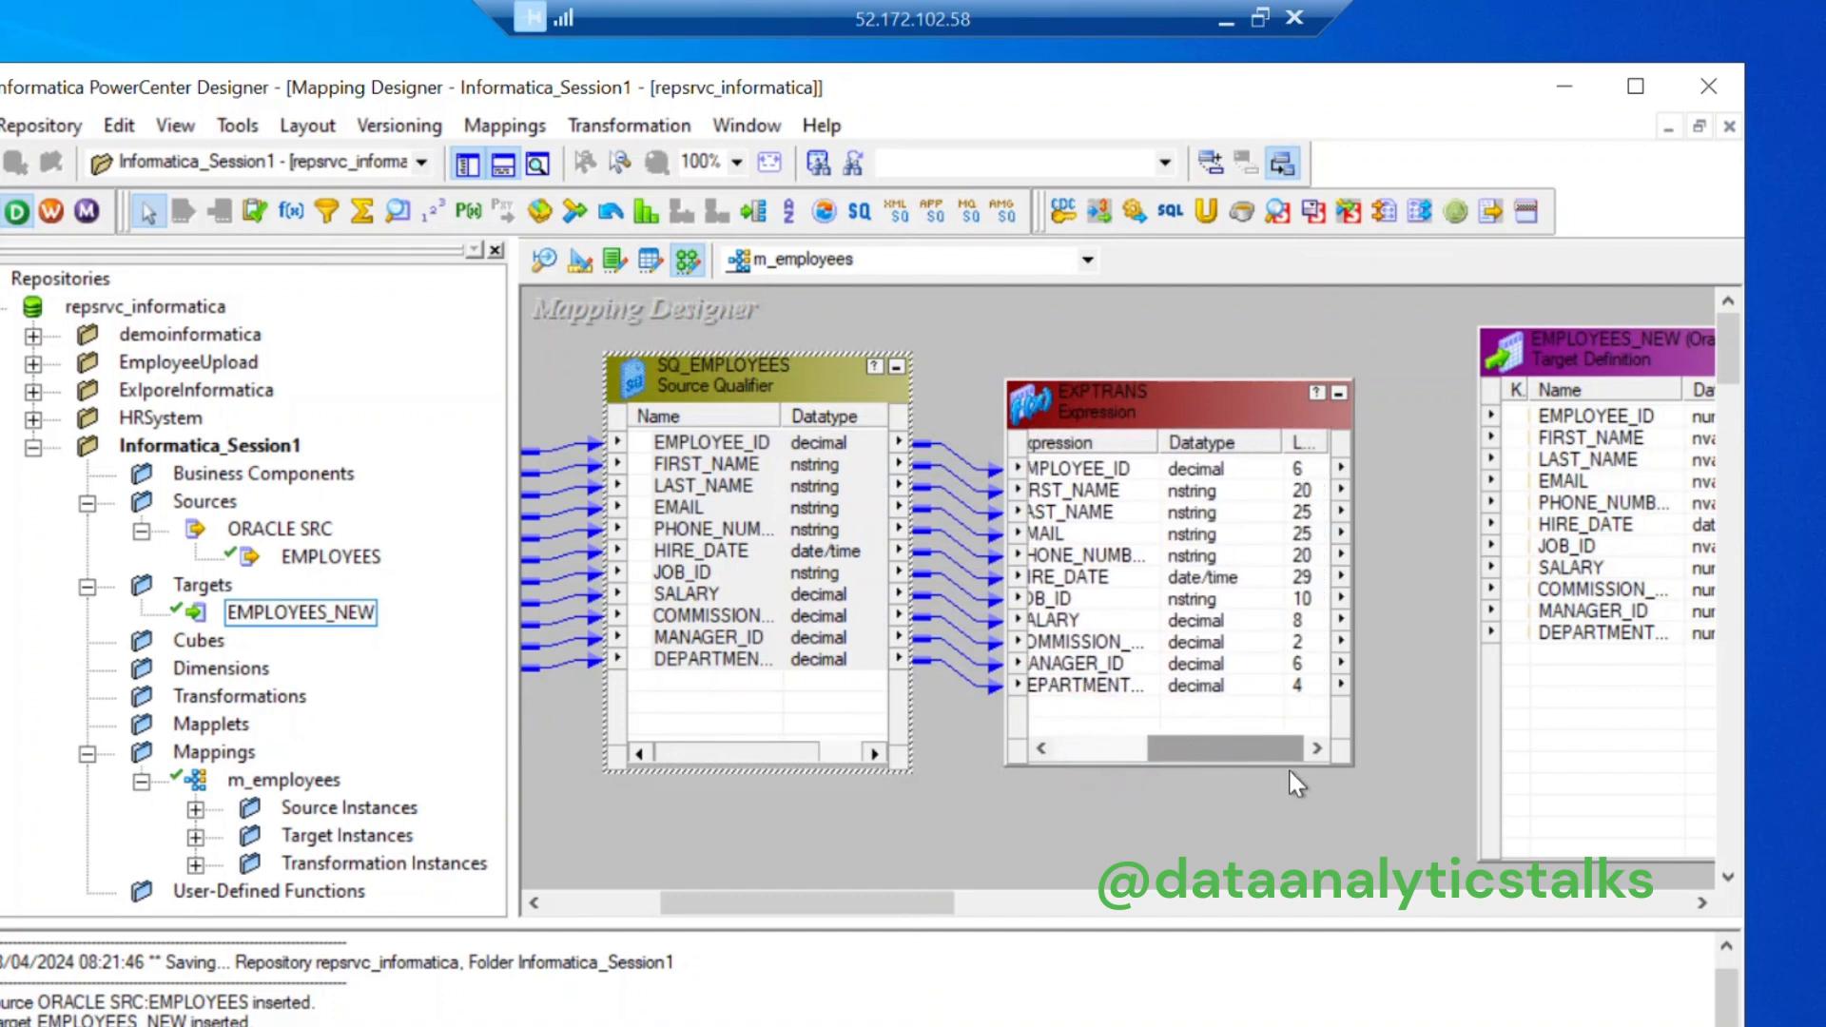
{"action": "left_click_drag", "start_coordinate": [1287, 768], "coordinate": [1288, 767]}
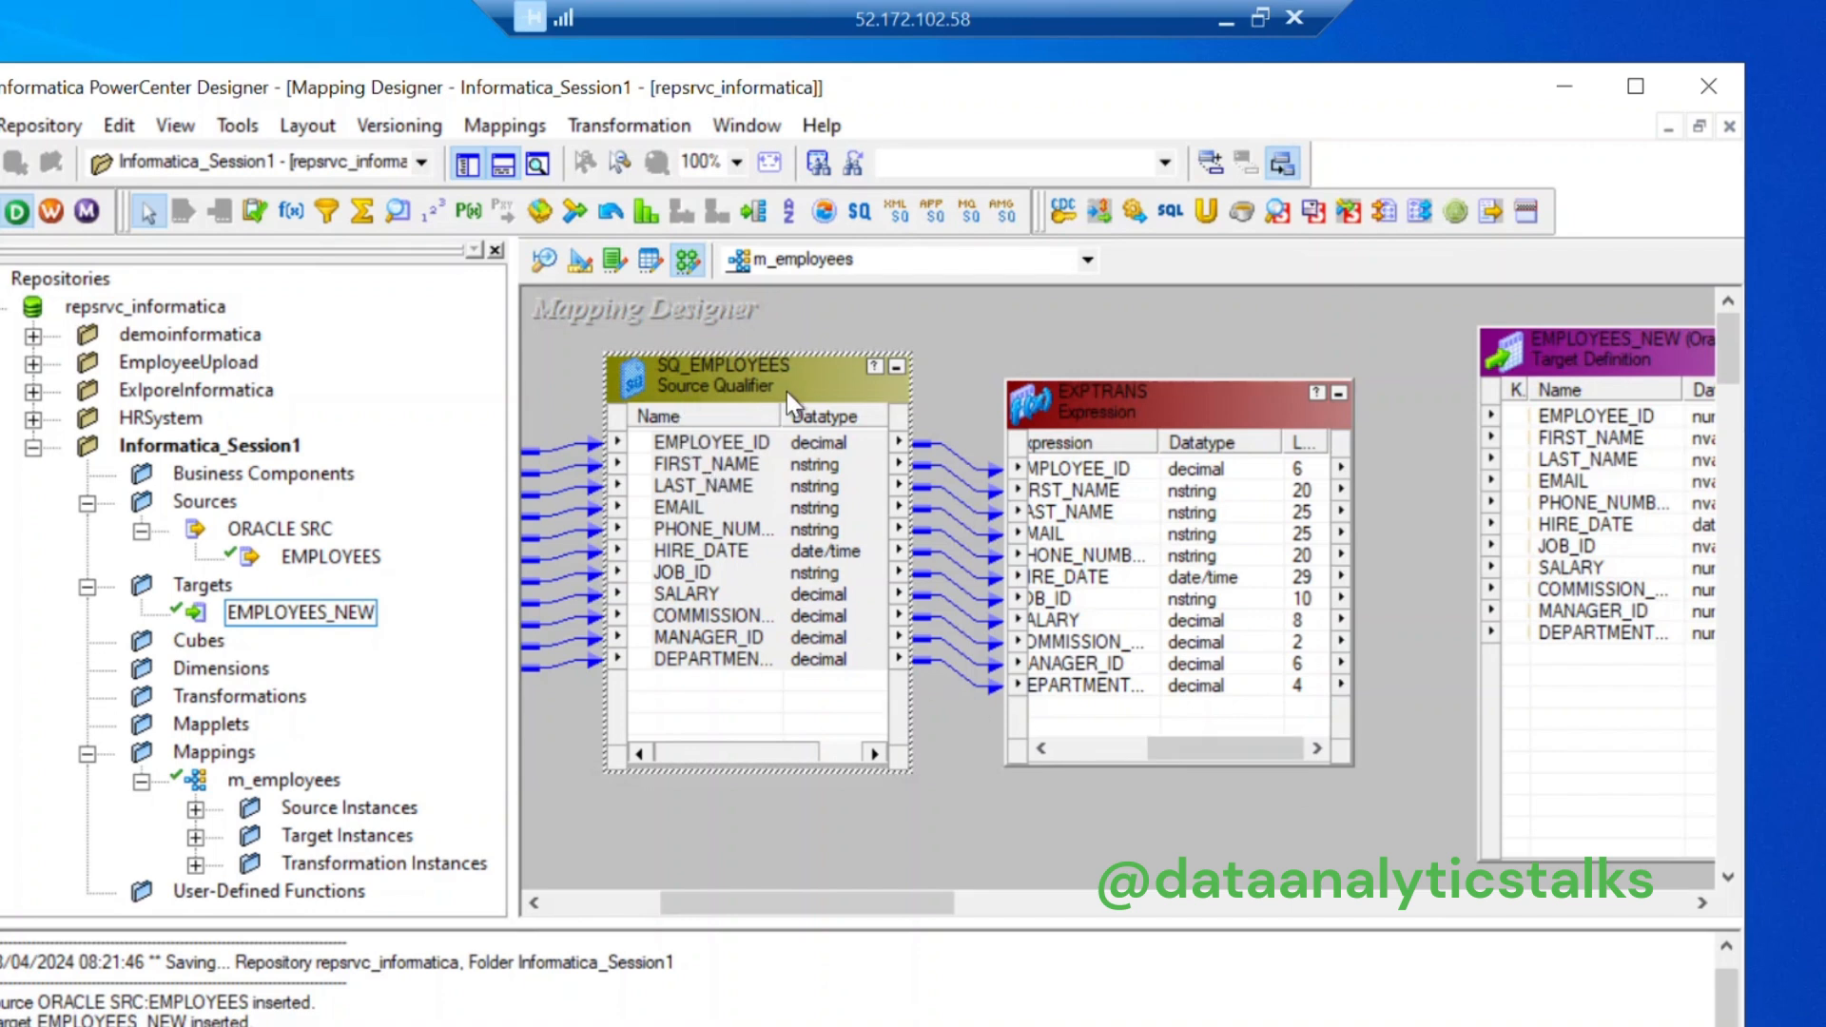
{"action": "left_click_drag", "start_coordinate": [889, 911], "coordinate": [921, 917]}
Step: Link all EXPTRANS ports to the matching EMPLOYEES_NEW columns
{"action": "left_click", "coordinate": [964, 471]}
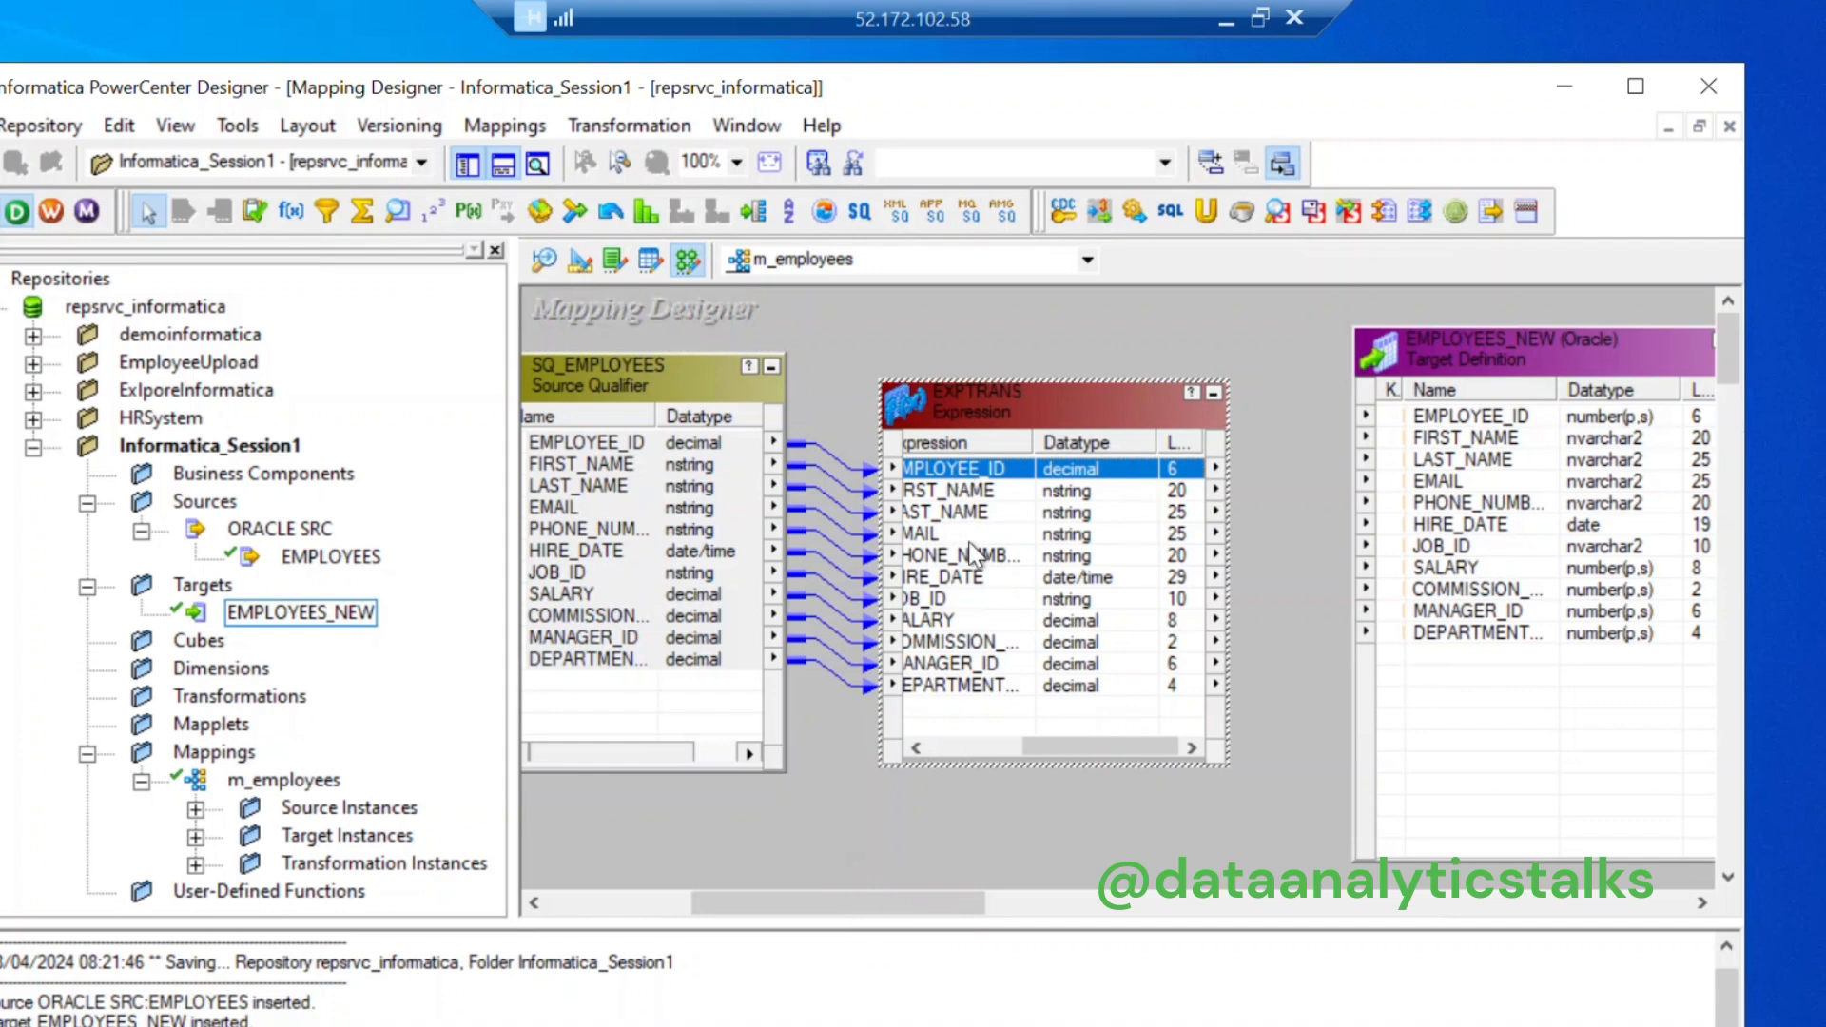
{"action": "left_click", "coordinate": [946, 685], "text": "shift"}
{"action": "left_click_drag", "start_coordinate": [945, 553], "coordinate": [1446, 561]}
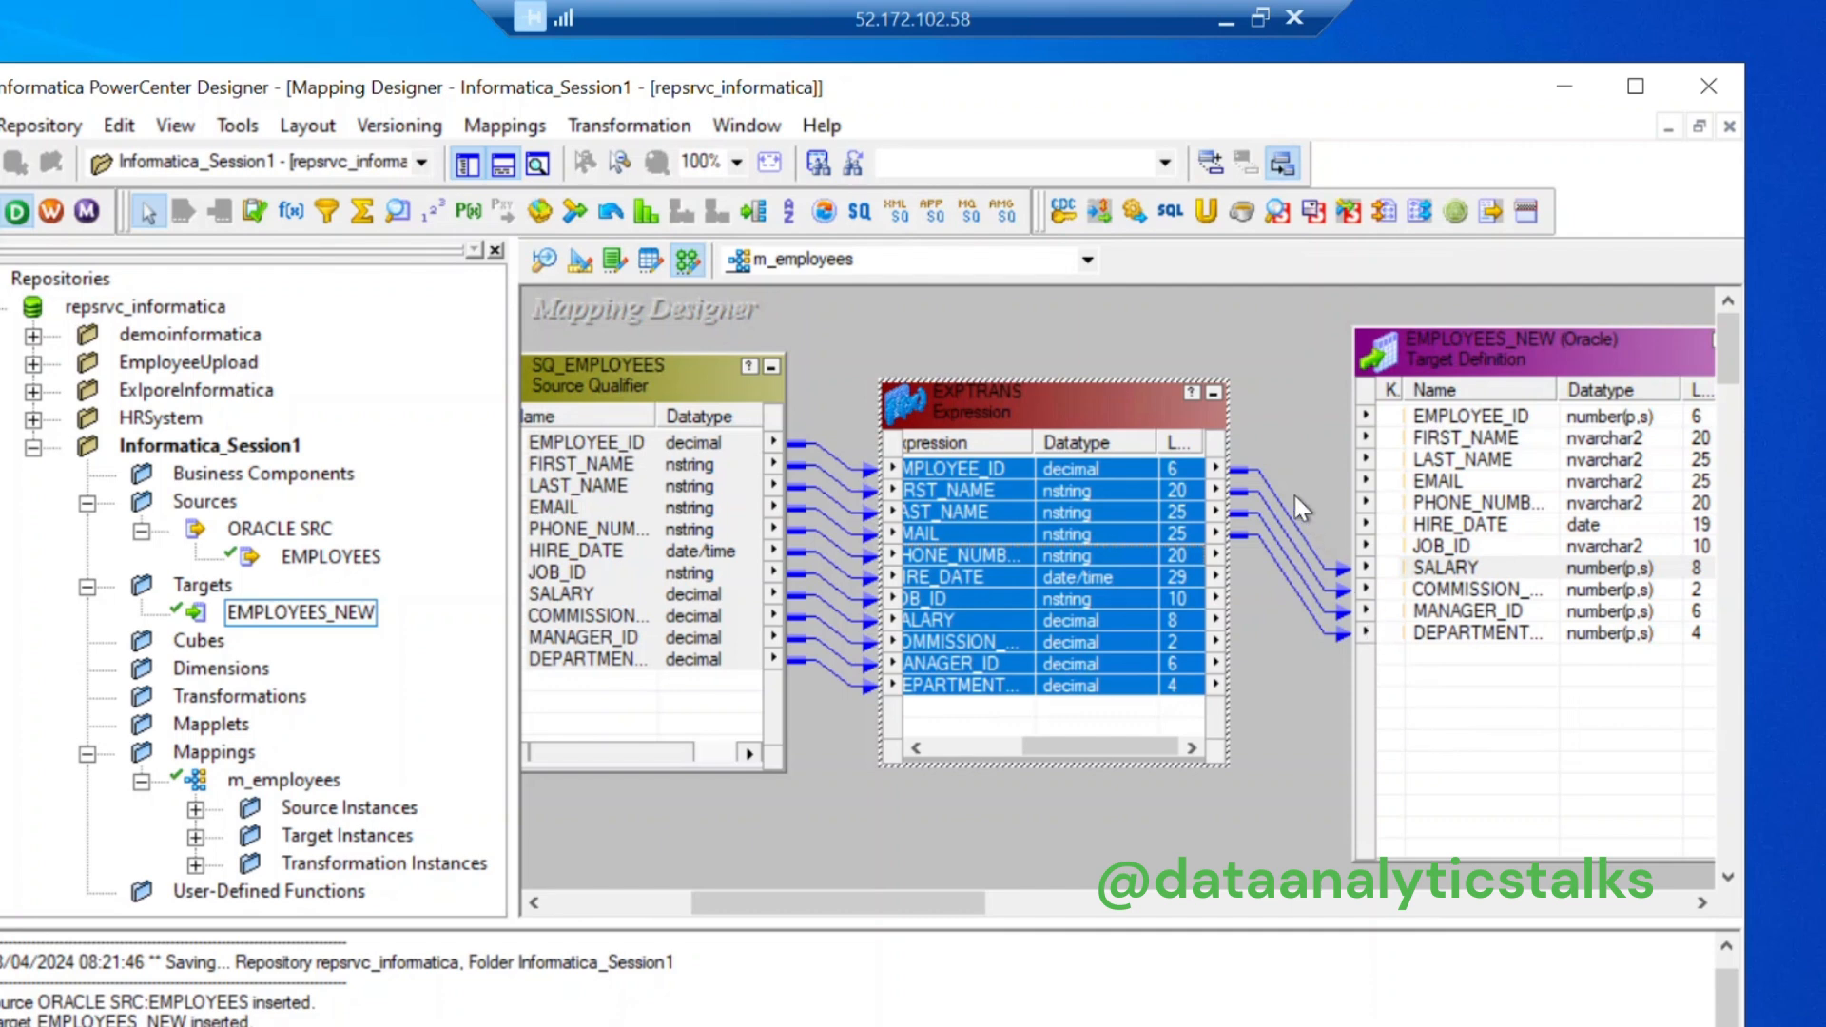
Step: Delete the misaligned links into EMPLOYEES_NEW and enlarge EXPTRANS to line up its ports
{"action": "left_click_drag", "start_coordinate": [1292, 472], "coordinate": [1287, 626]}
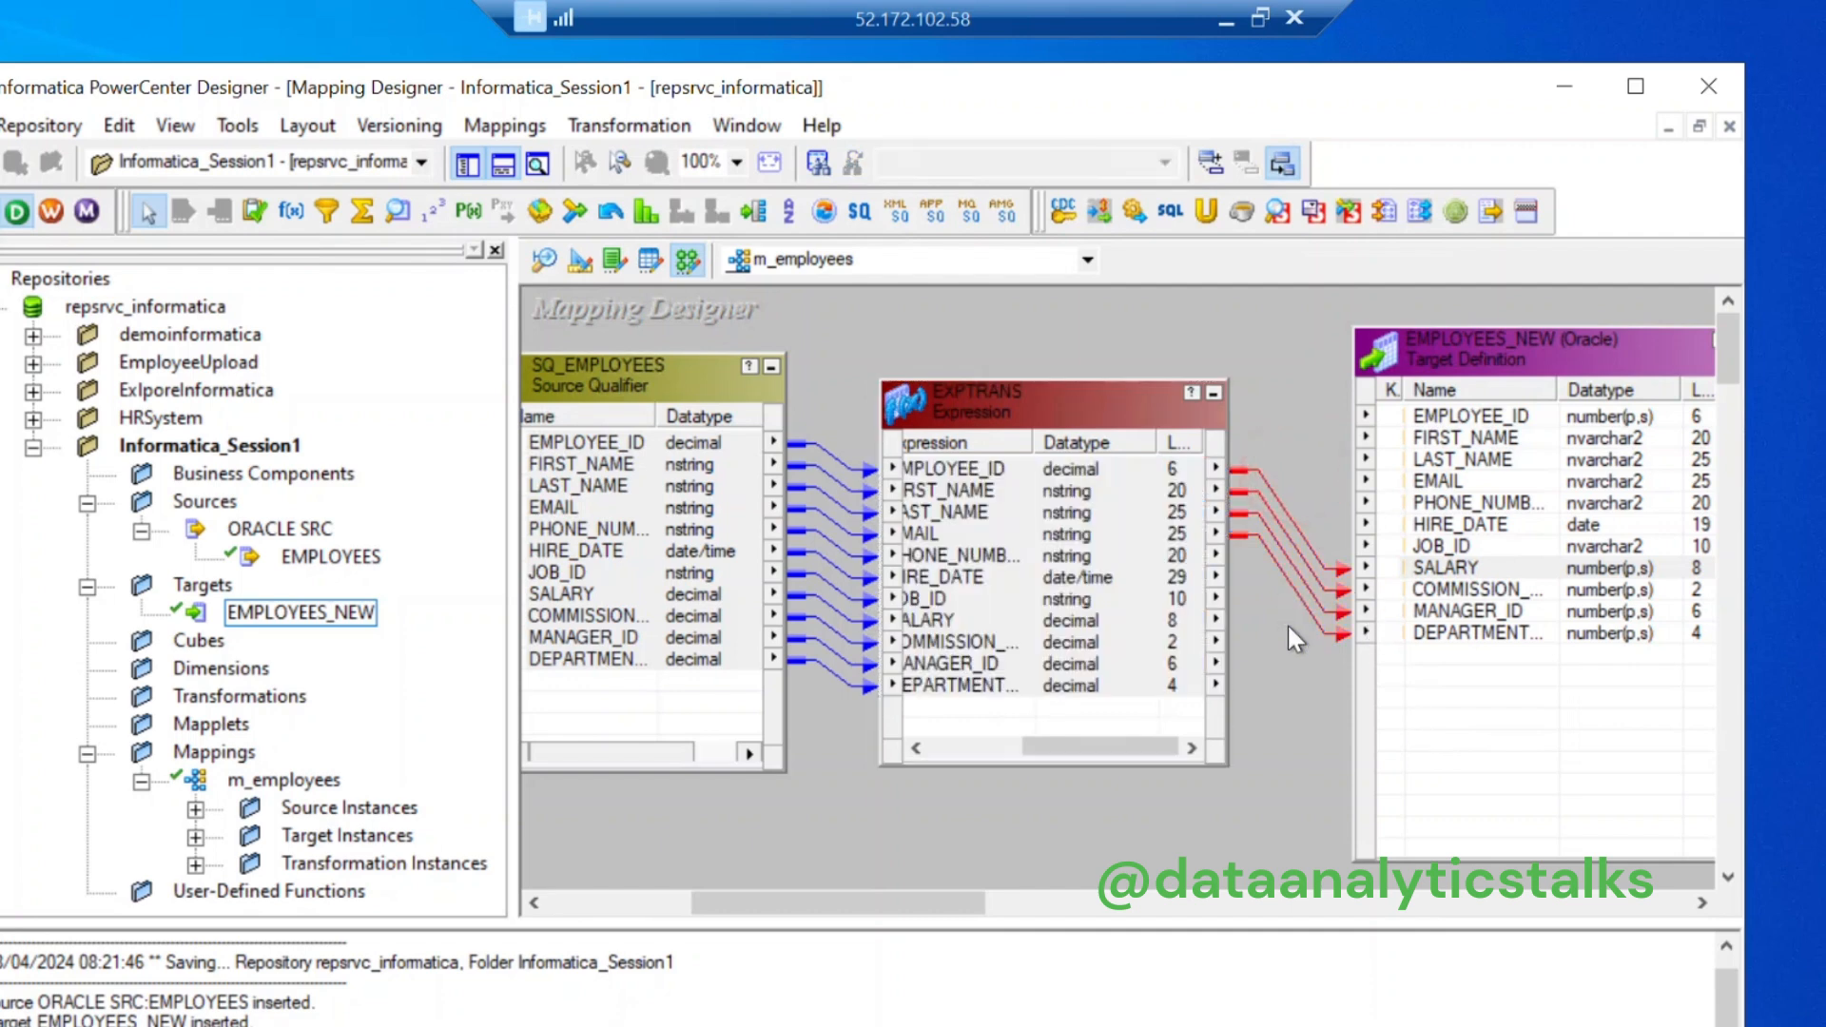
{"action": "key", "text": "Delete"}
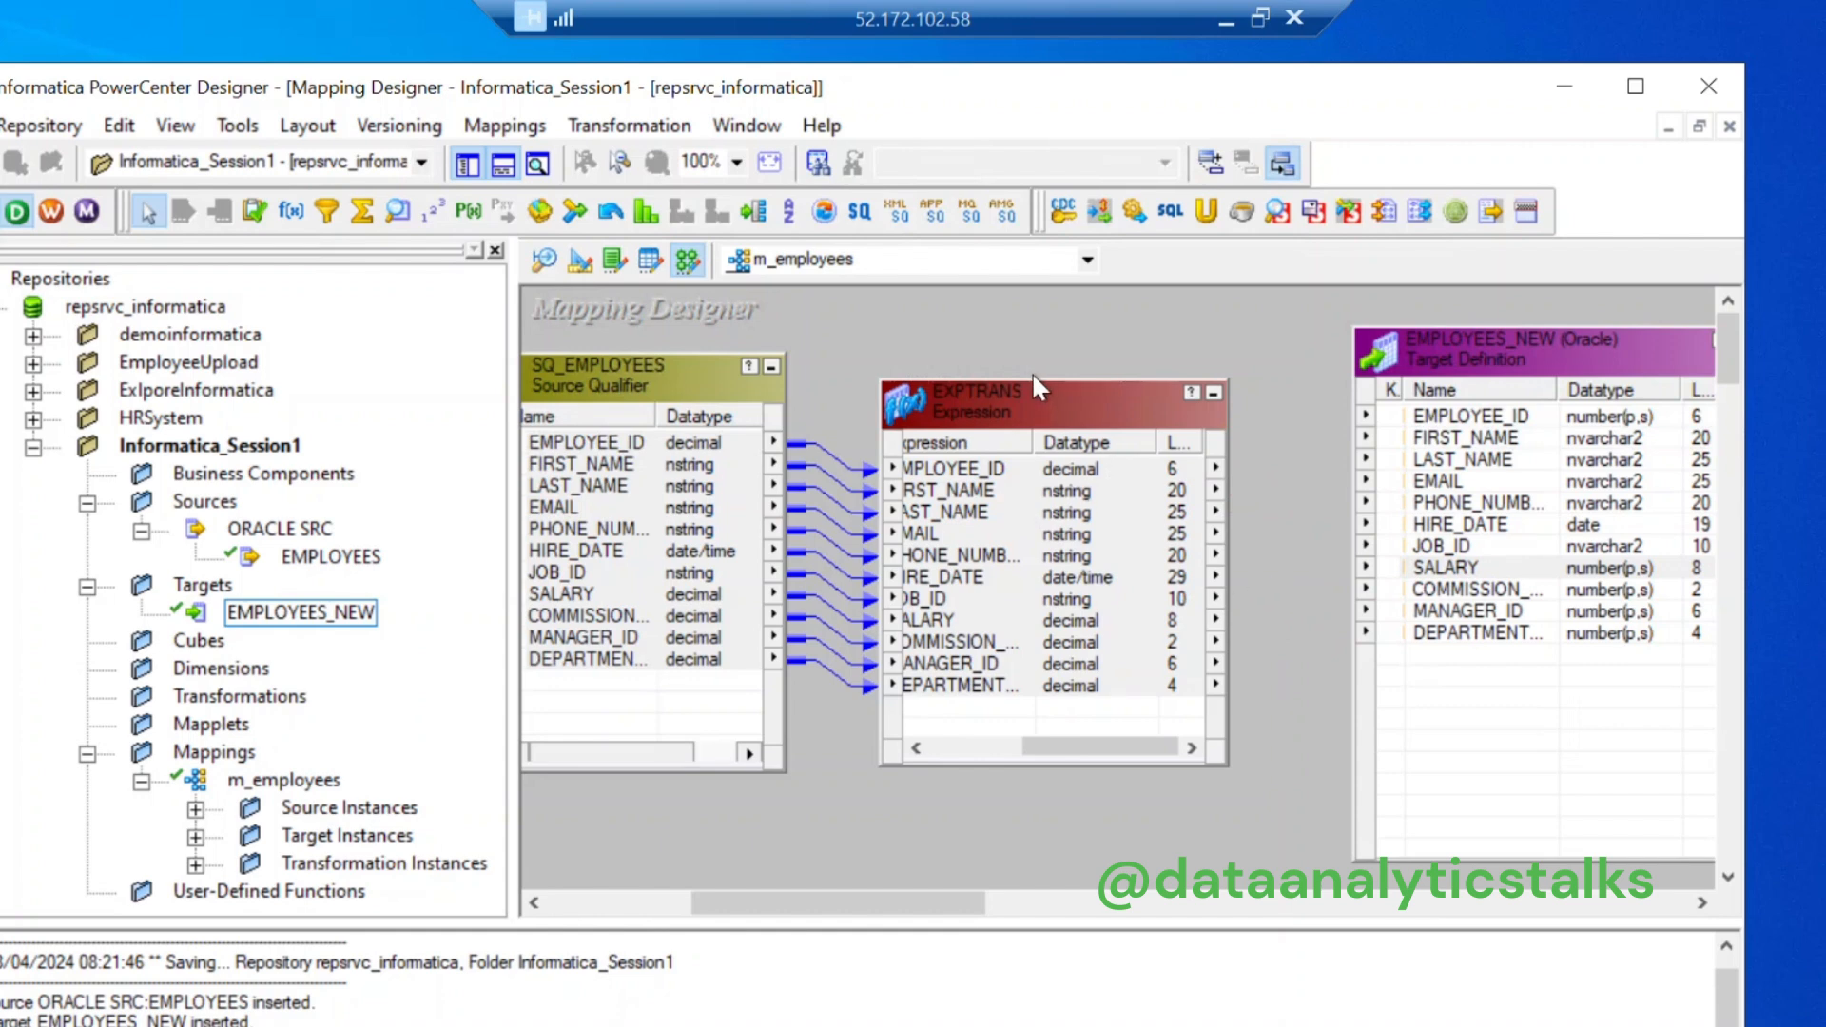
{"action": "left_click_drag", "start_coordinate": [1032, 385], "coordinate": [1033, 322]}
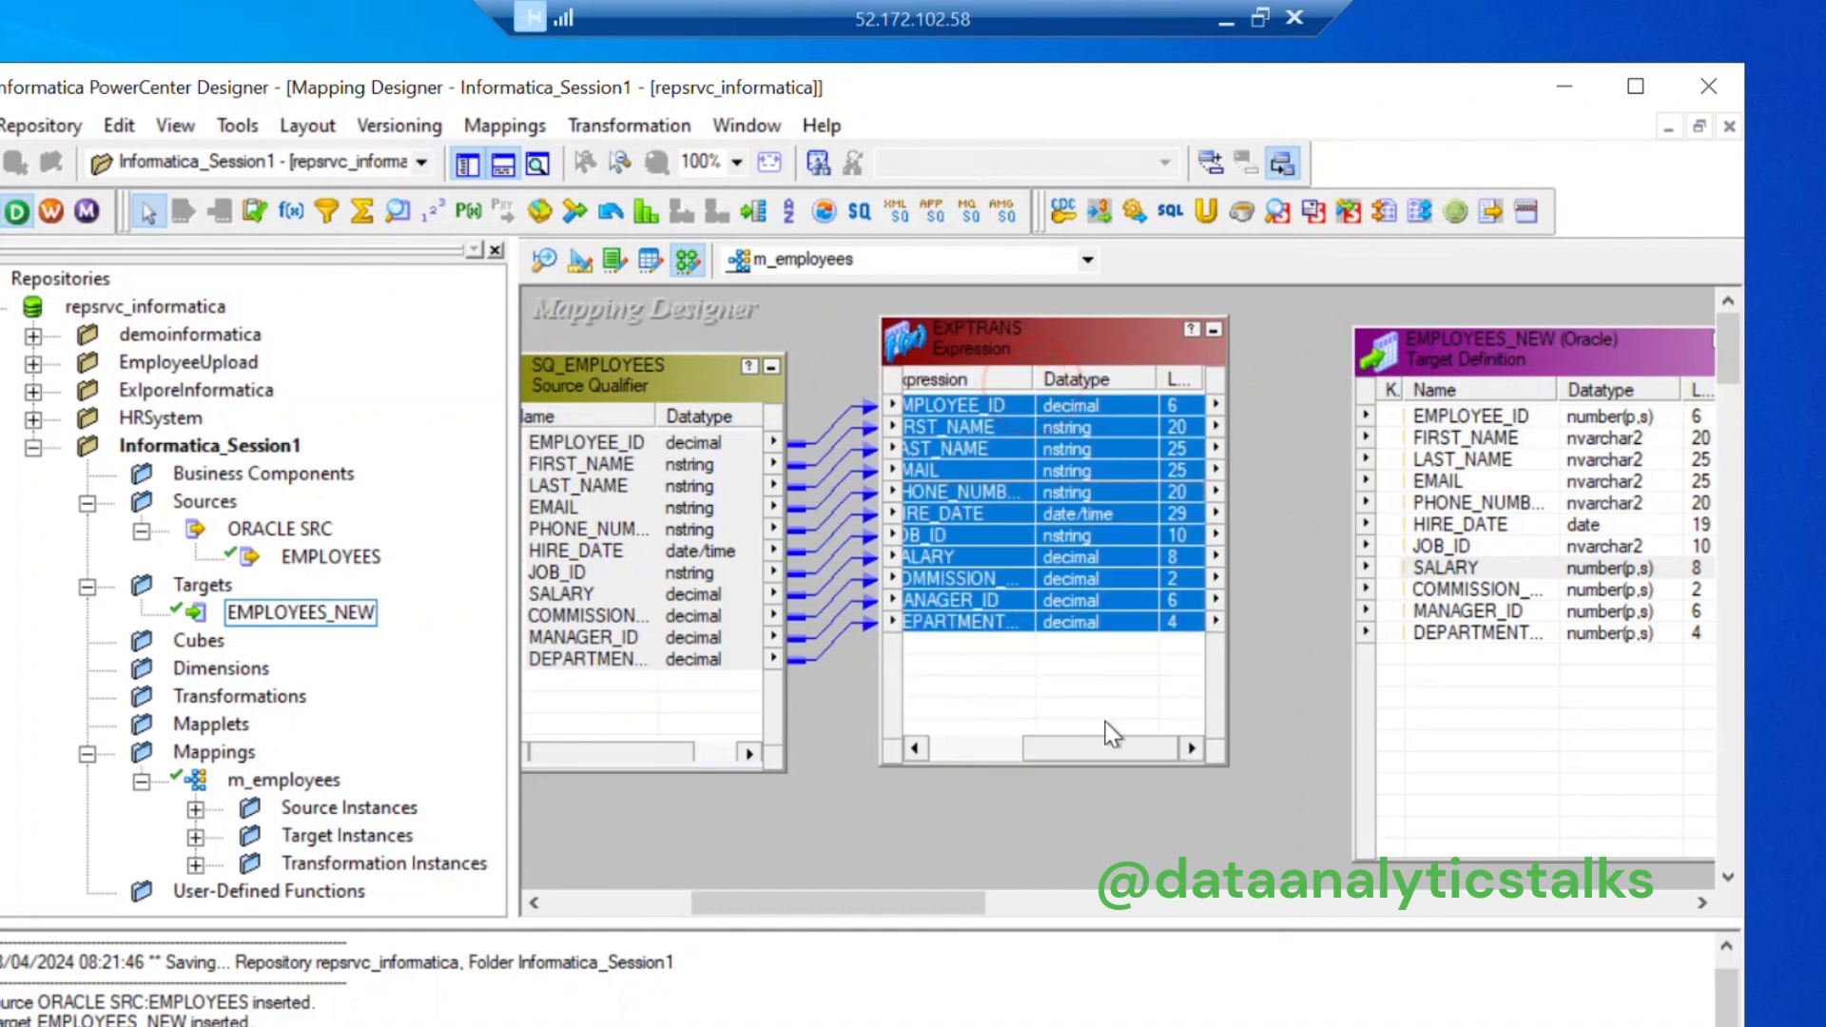
{"action": "left_click_drag", "start_coordinate": [1046, 745], "coordinate": [942, 742]}
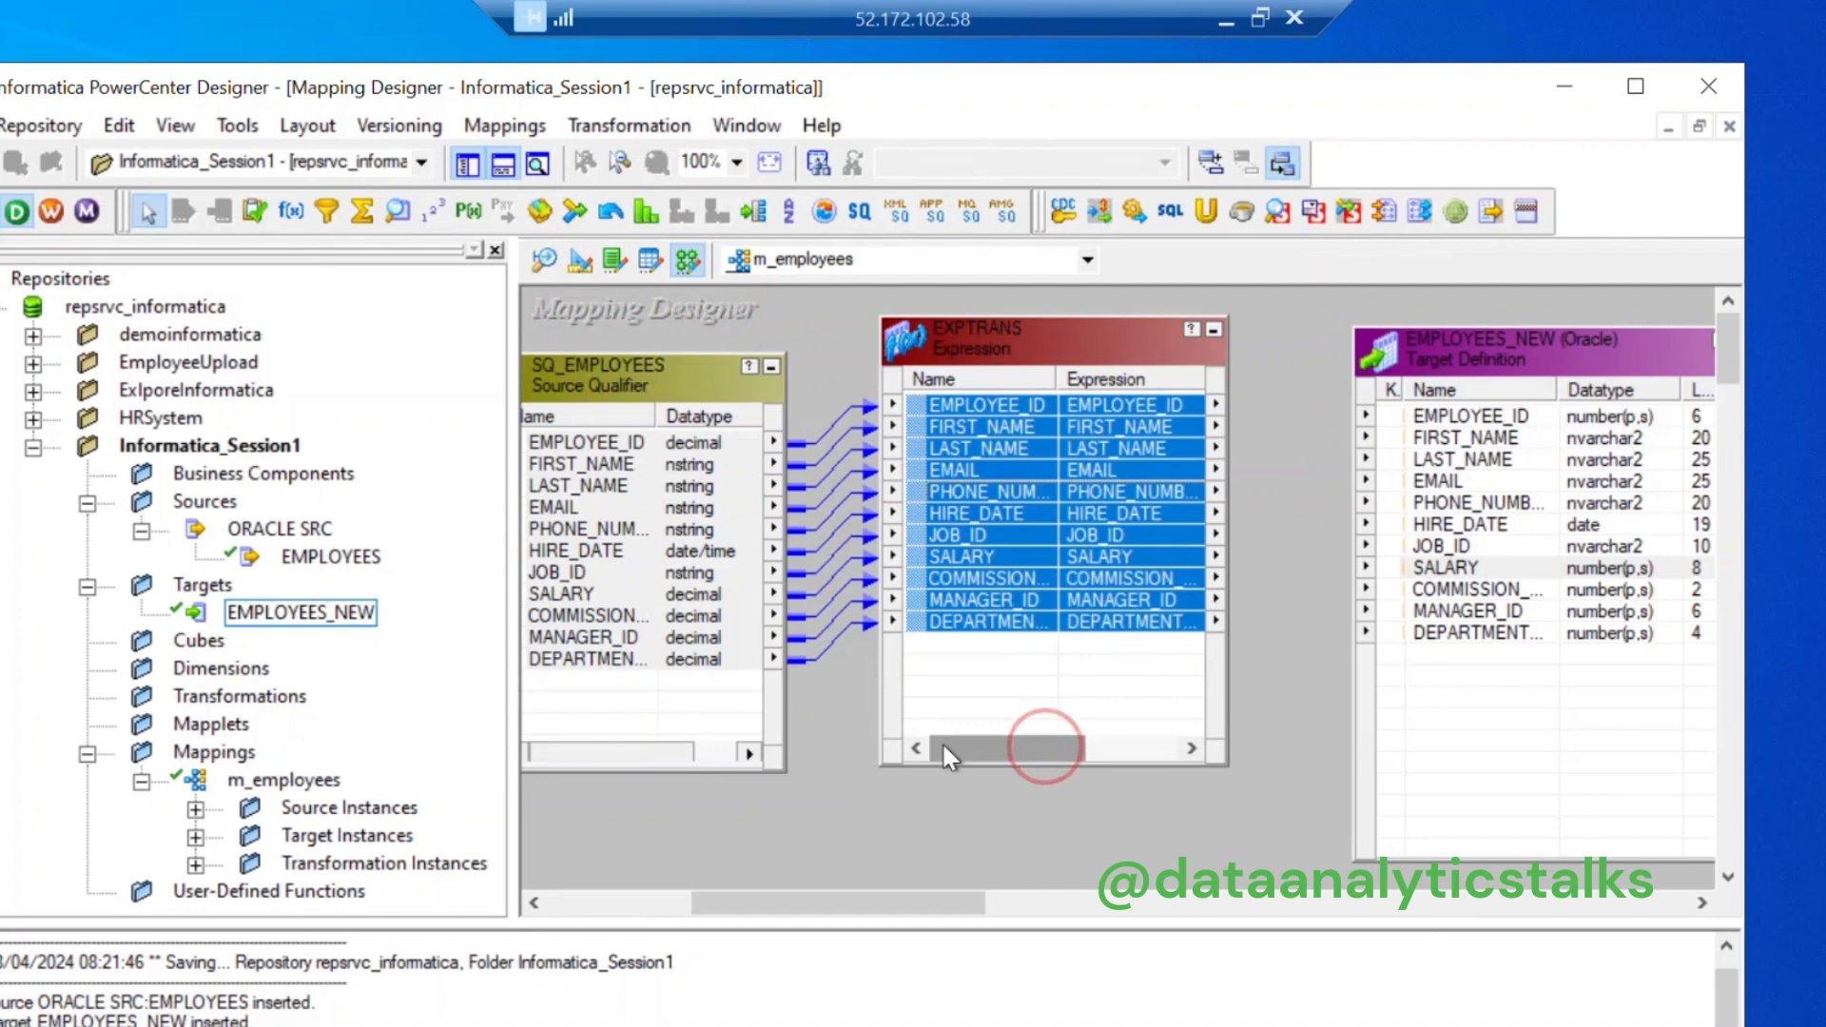
Step: Link each EXPTRANS port to its matching EMPLOYEES_NEW column
{"action": "left_click", "coordinate": [1268, 549]}
{"action": "left_click_drag", "start_coordinate": [966, 395], "coordinate": [1431, 422]}
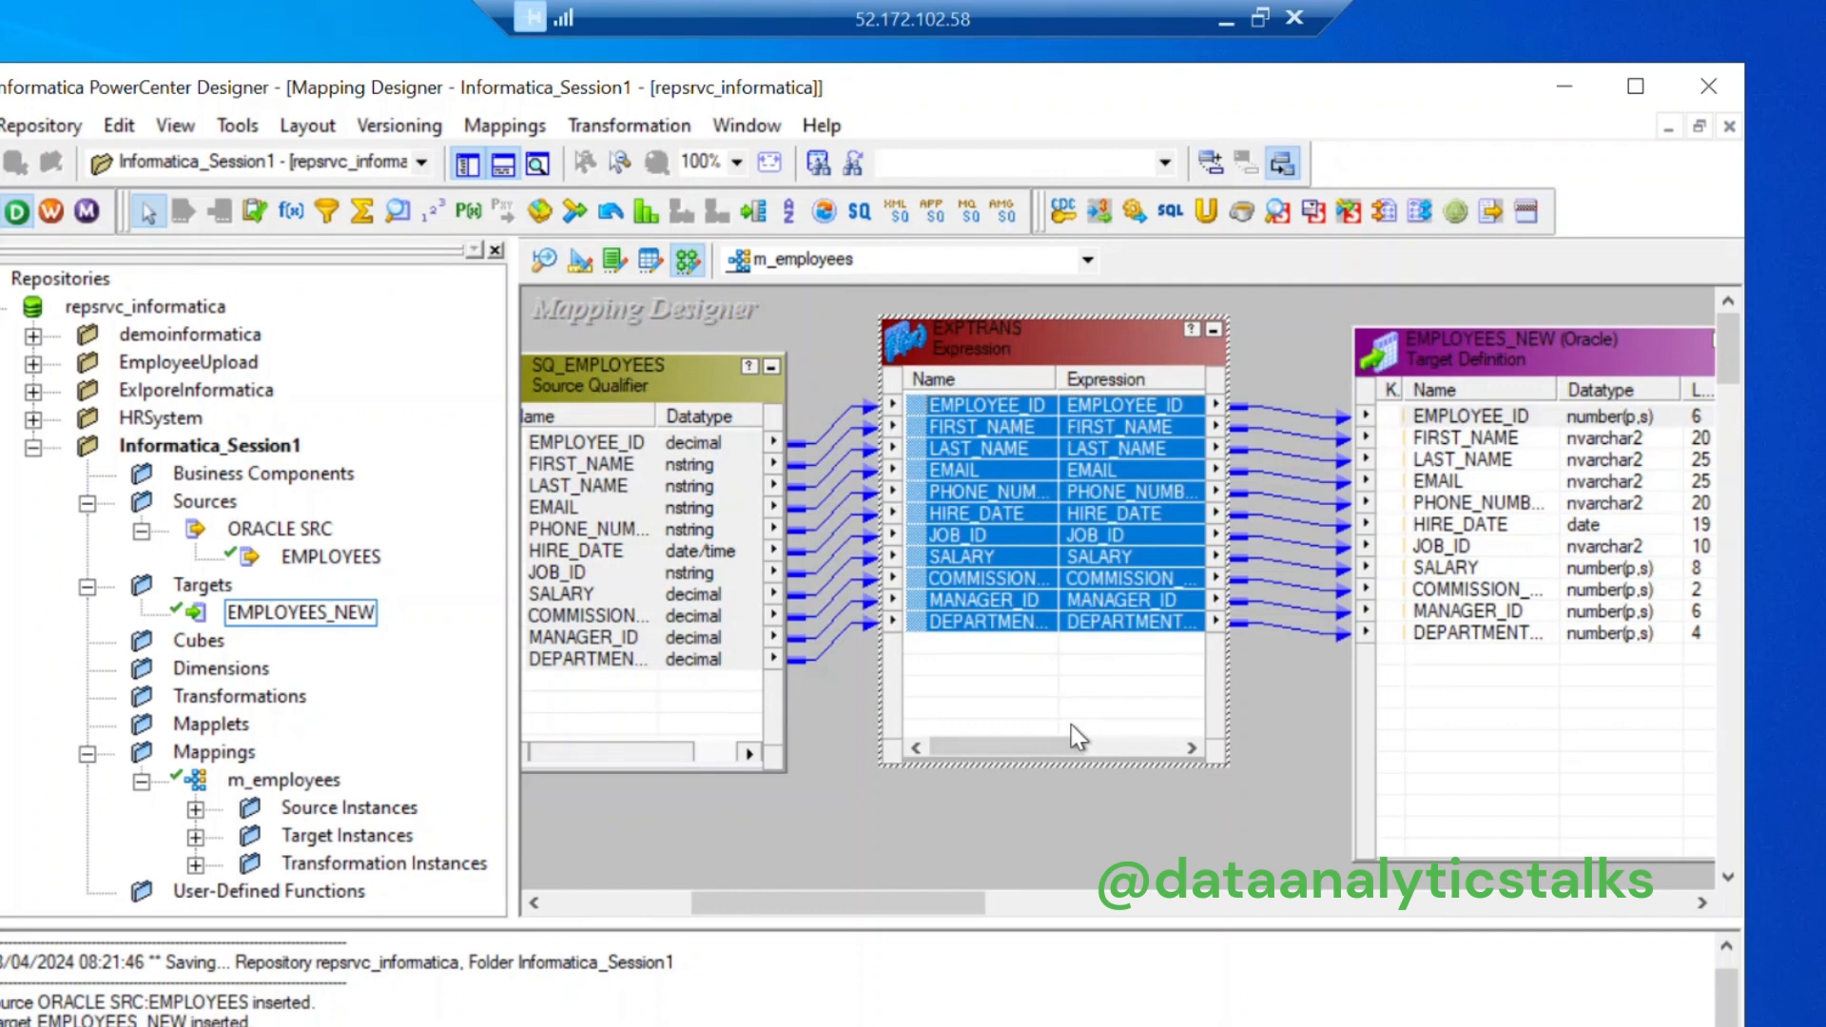
{"action": "left_click_drag", "start_coordinate": [1037, 751], "coordinate": [1179, 747]}
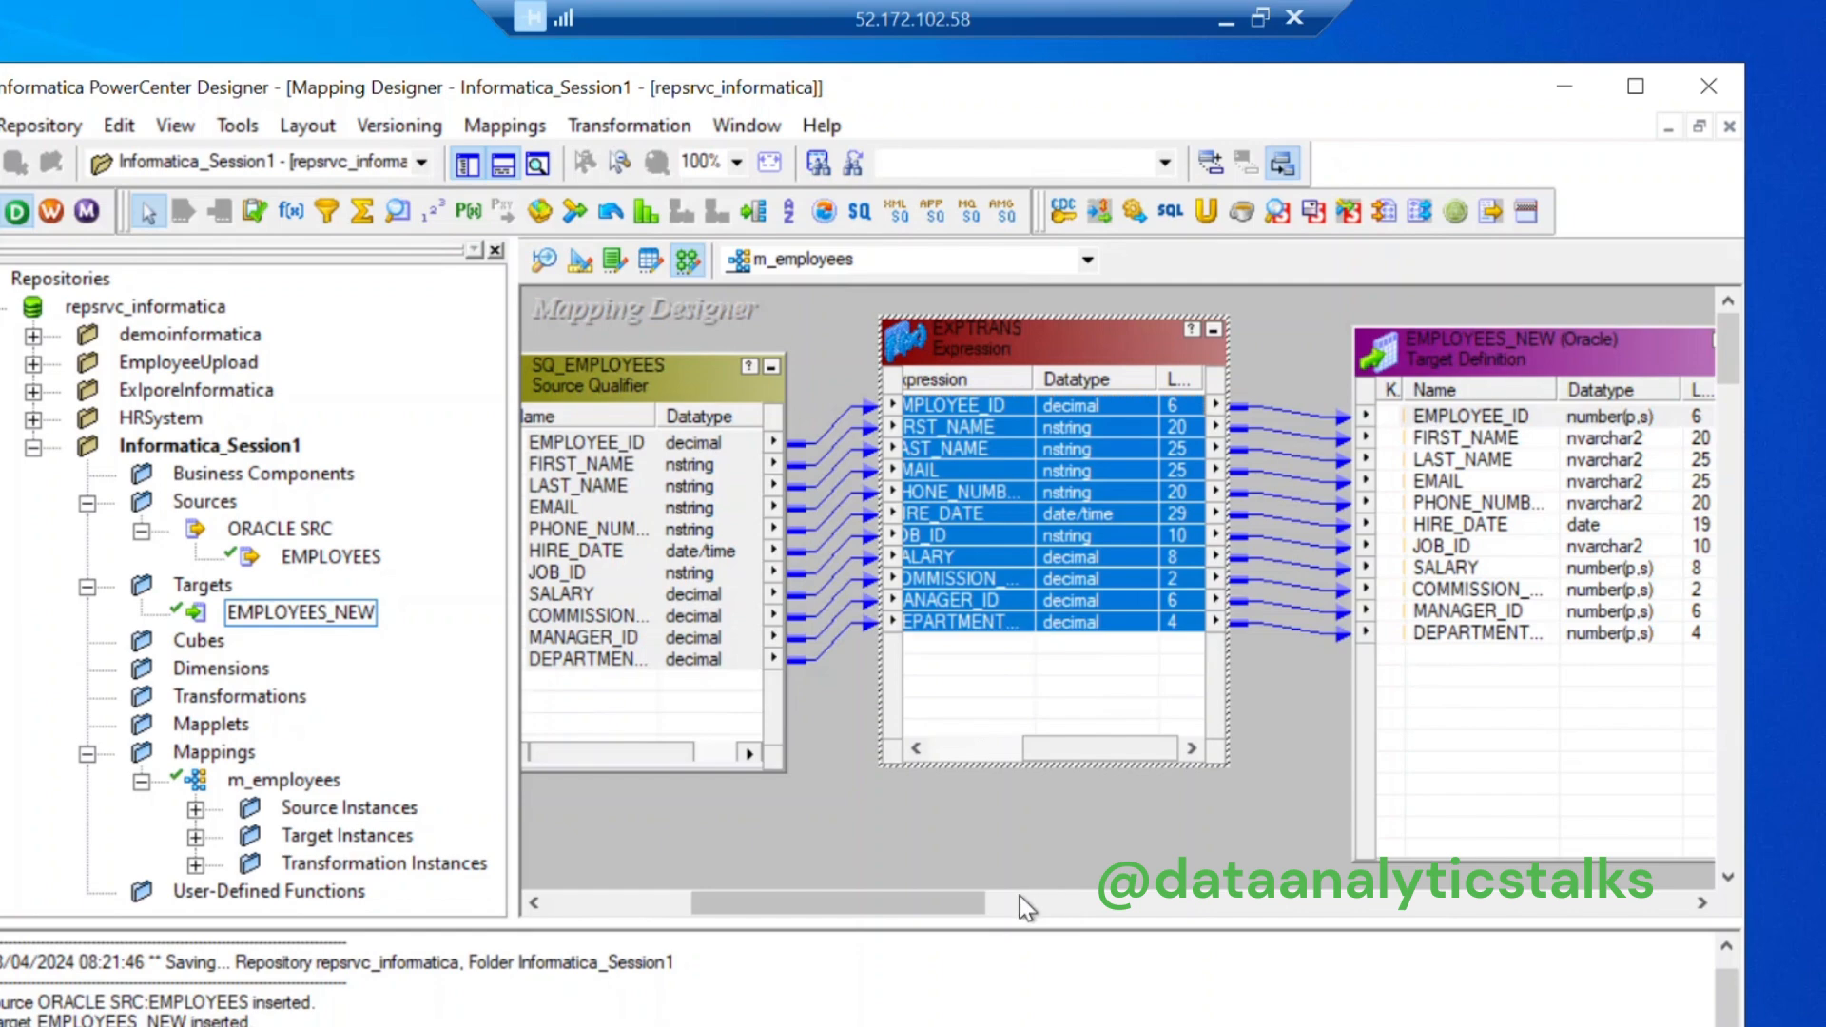
{"action": "left_click_drag", "start_coordinate": [962, 903], "coordinate": [1063, 903]}
{"action": "left_click_drag", "start_coordinate": [884, 911], "coordinate": [637, 908]}
Step: Apply Arrange All Iconic to the mapping, then Arrange All to lay it out neatly
{"action": "right_click", "coordinate": [882, 327]}
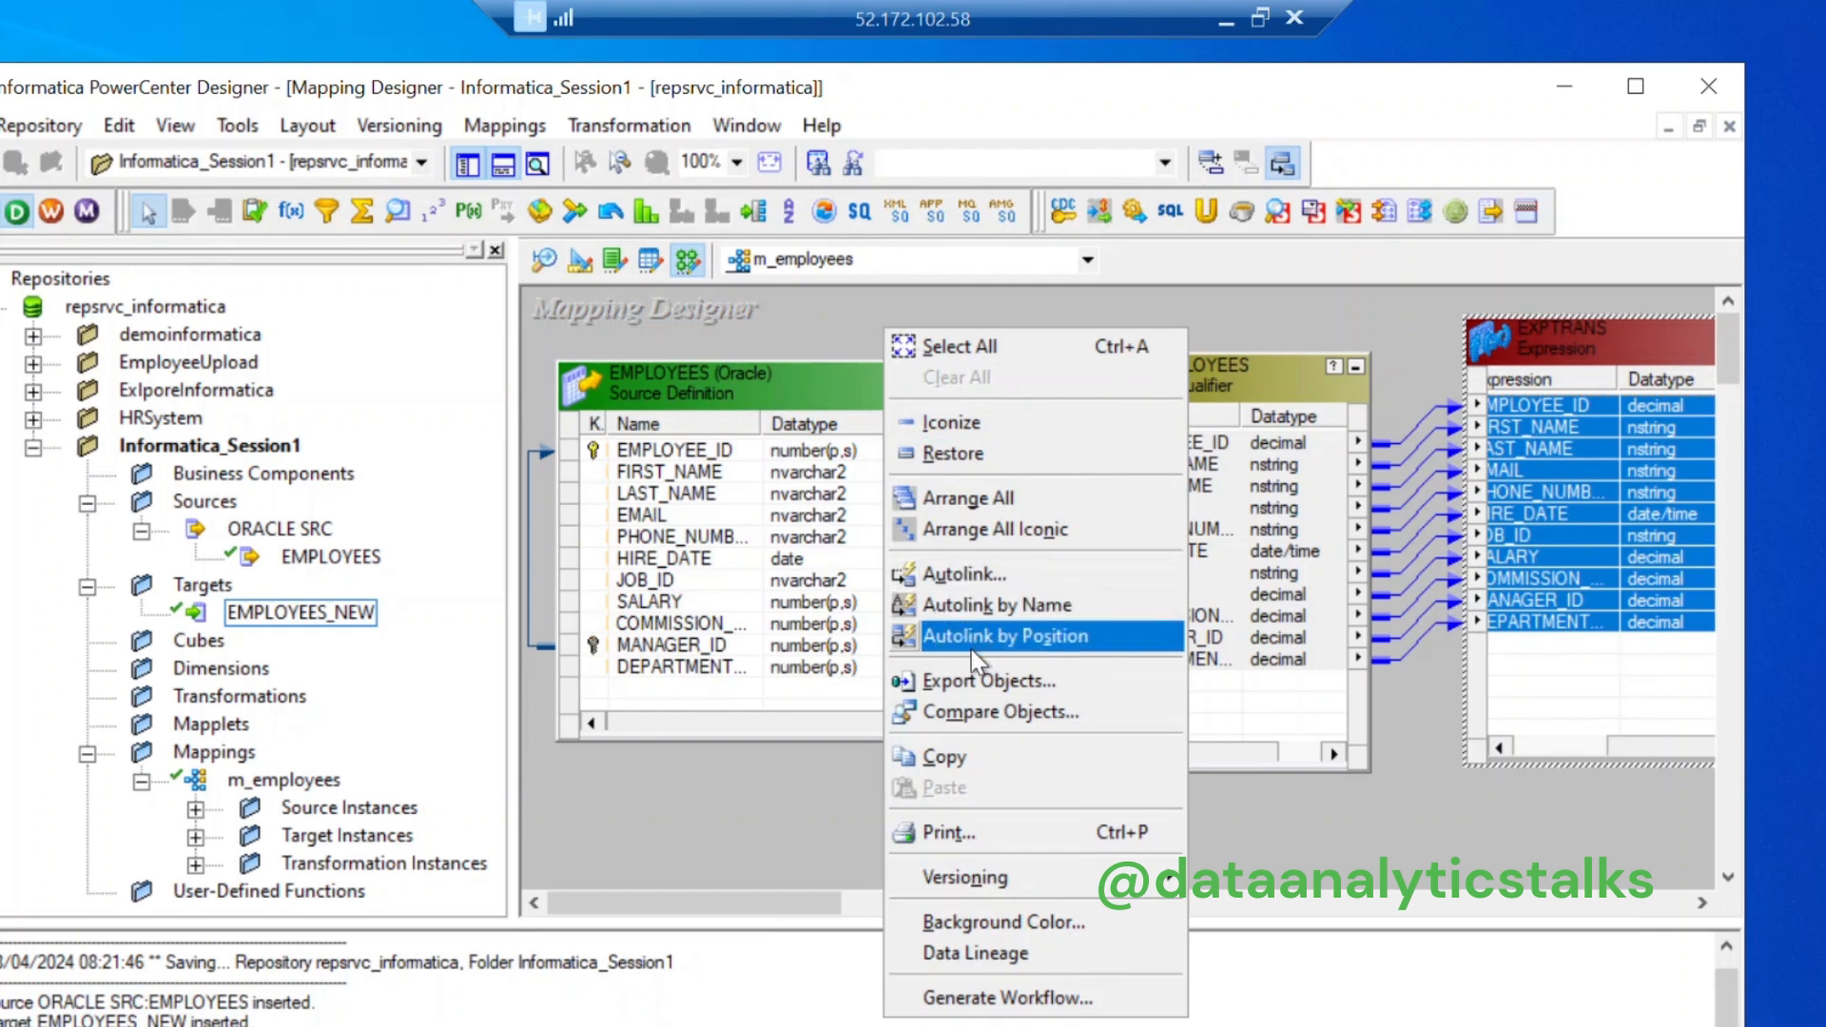
{"action": "left_click", "coordinate": [1002, 527]}
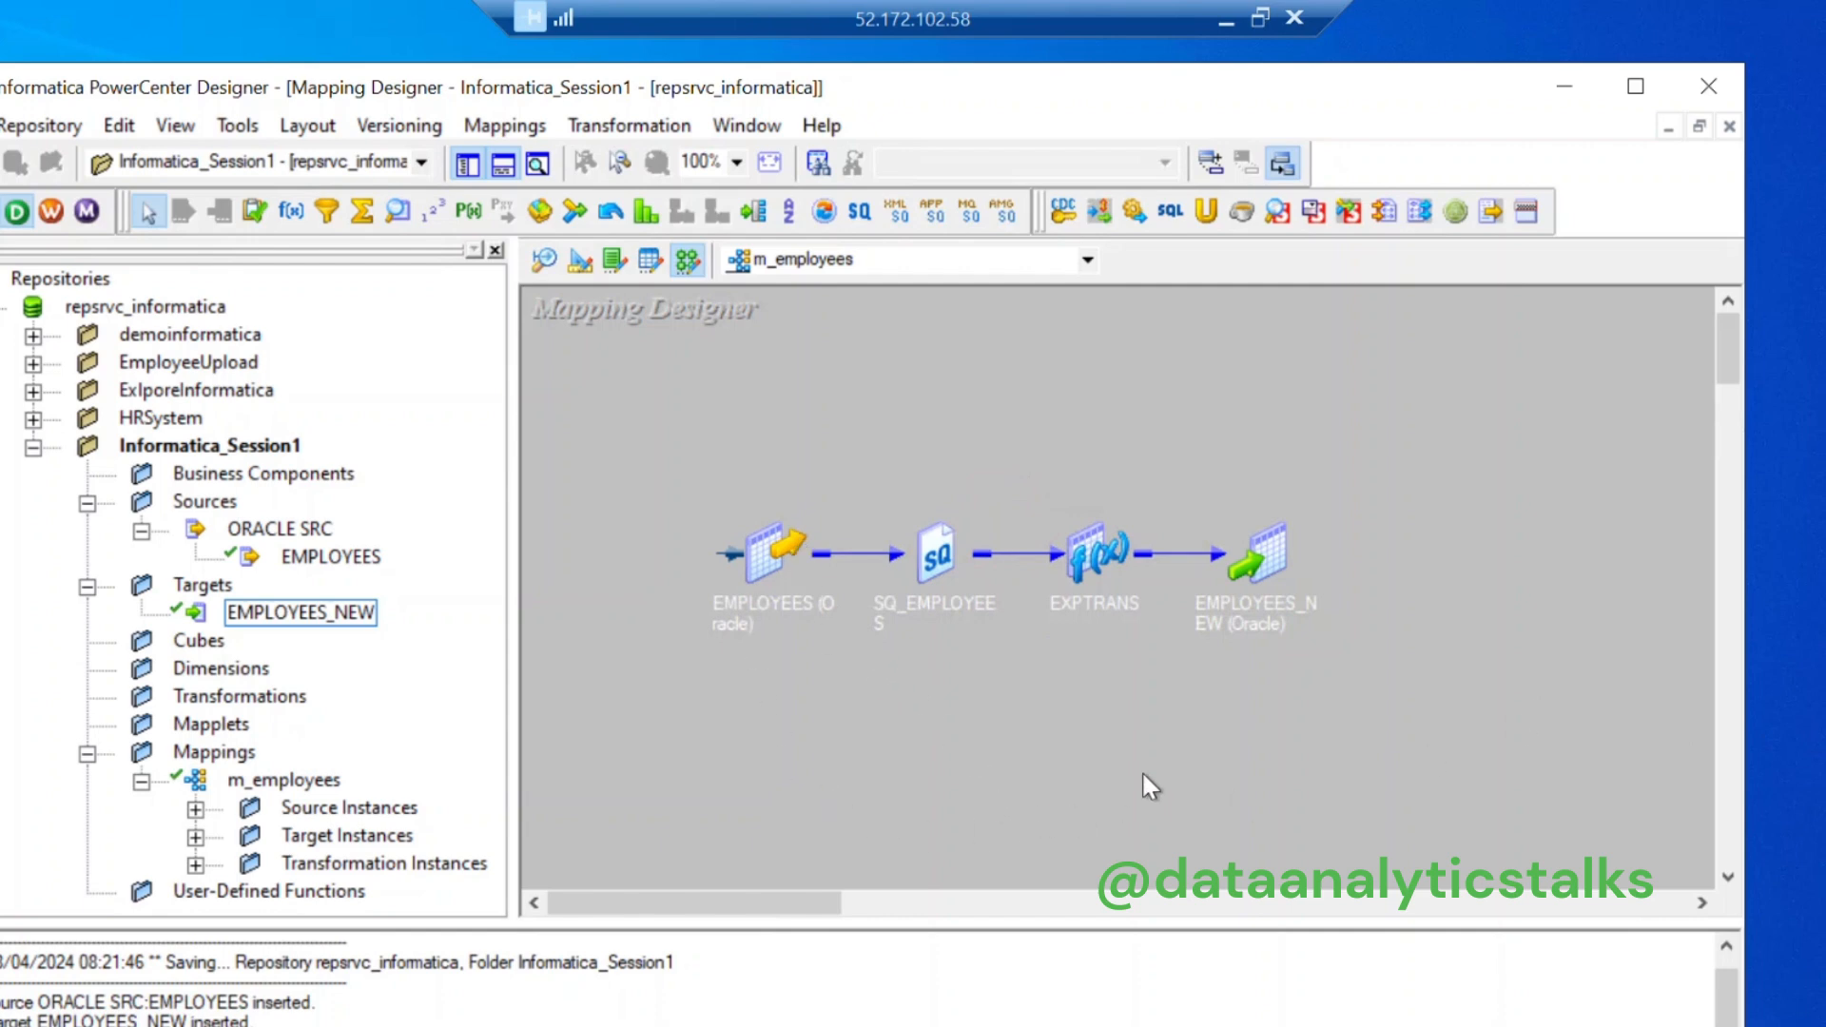
{"action": "mouse_move", "coordinate": [1263, 585]}
{"action": "right_click", "coordinate": [915, 369]}
{"action": "left_click", "coordinate": [1009, 542]}
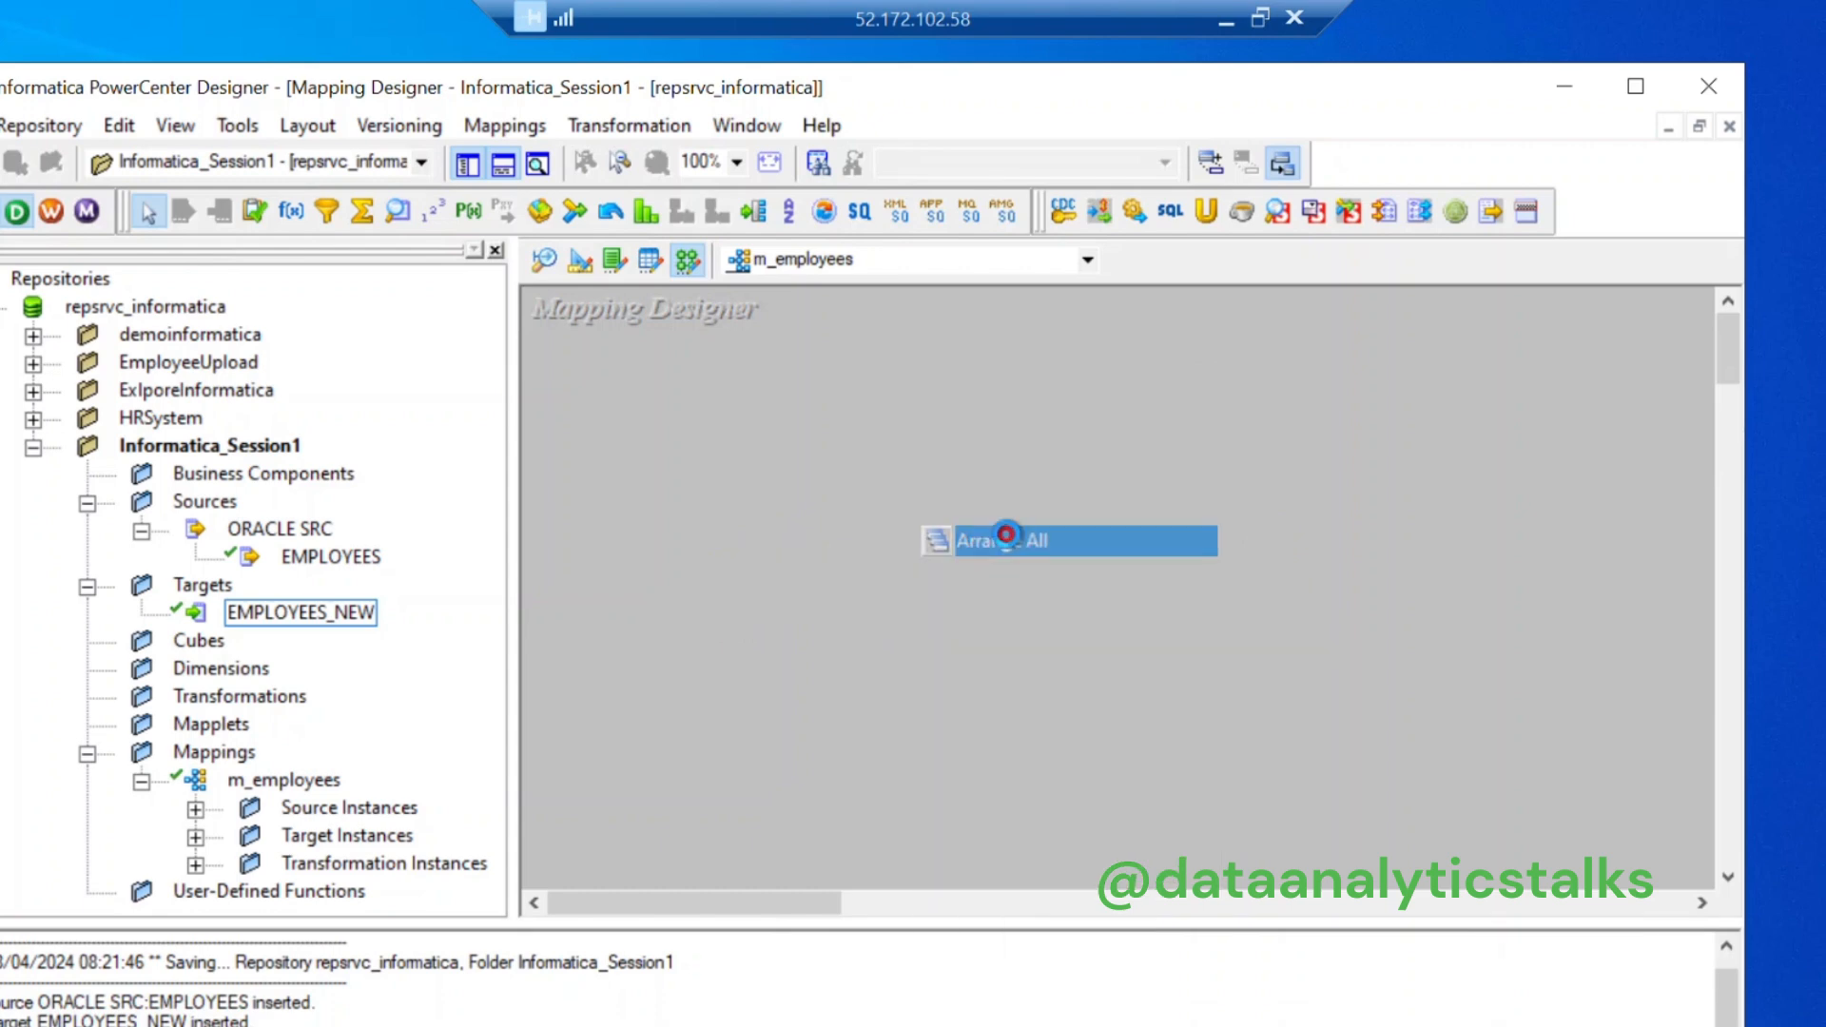
{"action": "left_click_drag", "start_coordinate": [813, 903], "coordinate": [832, 937]}
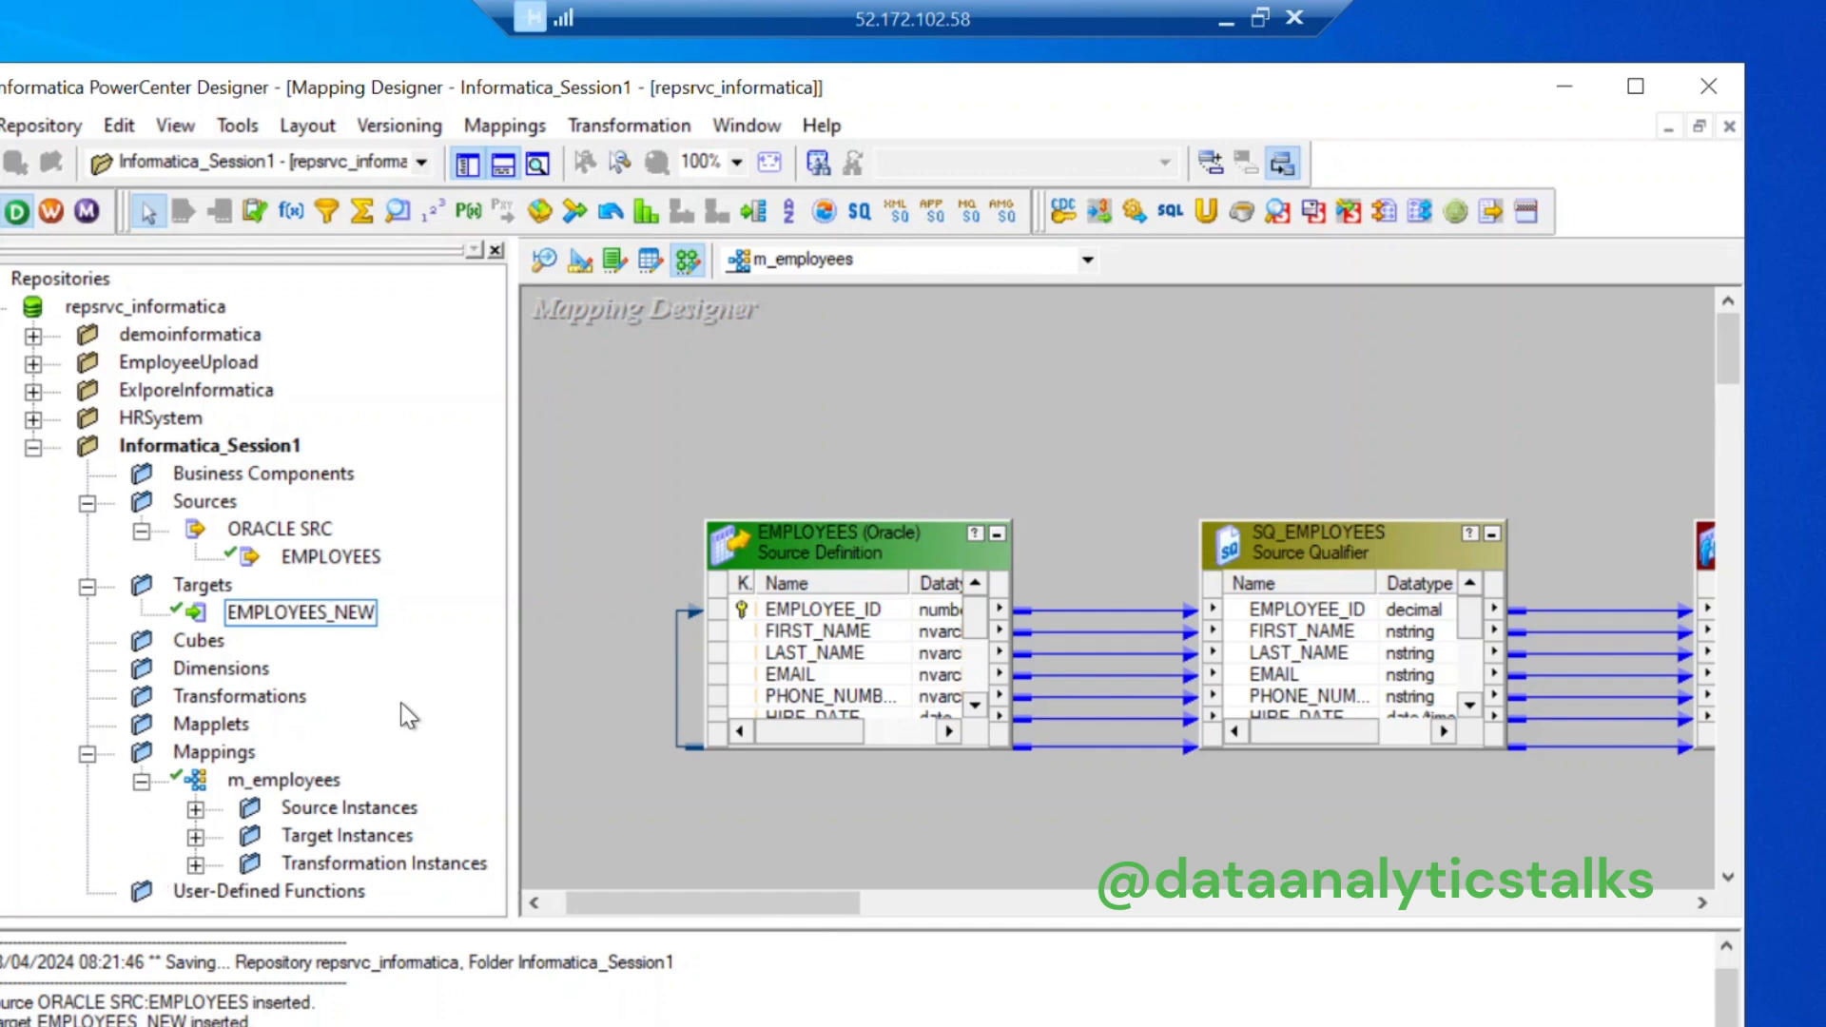
Step: Maximize Designer and close the Workflow Manager window after dismissing its welcome tip
{"action": "left_click", "coordinate": [1634, 88]}
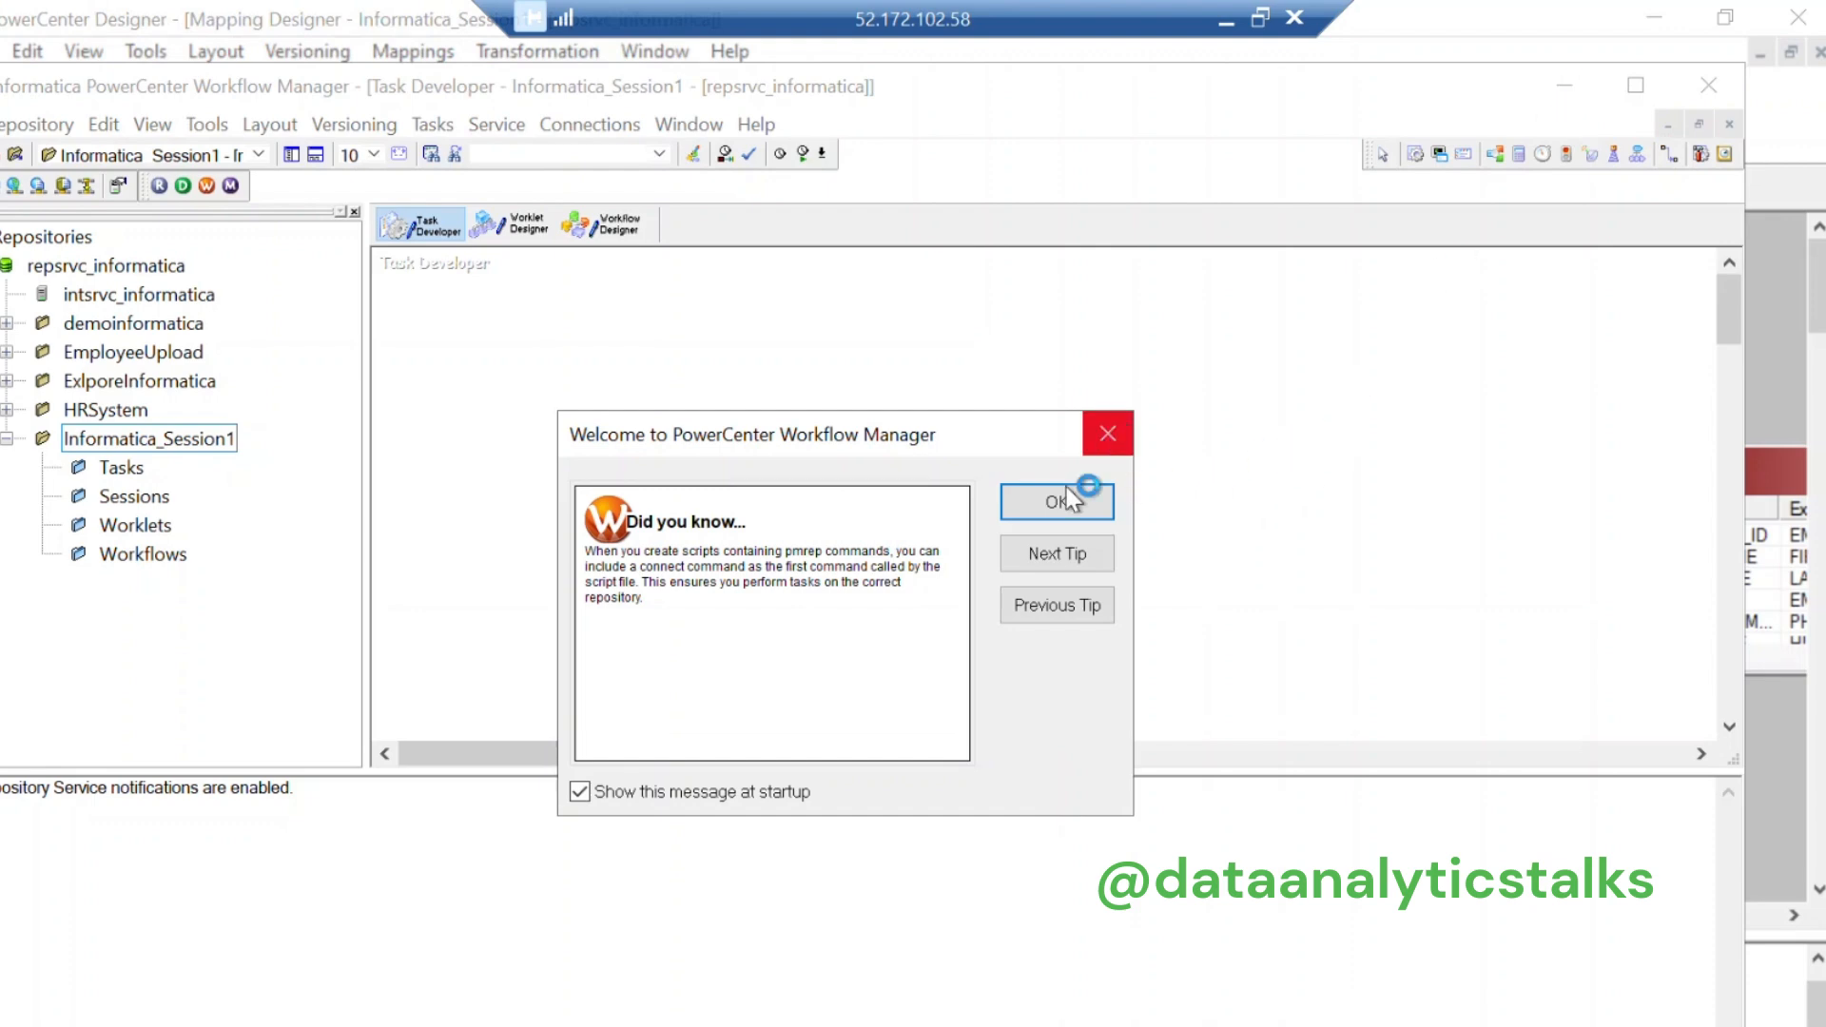
{"action": "left_click", "coordinate": [1059, 505]}
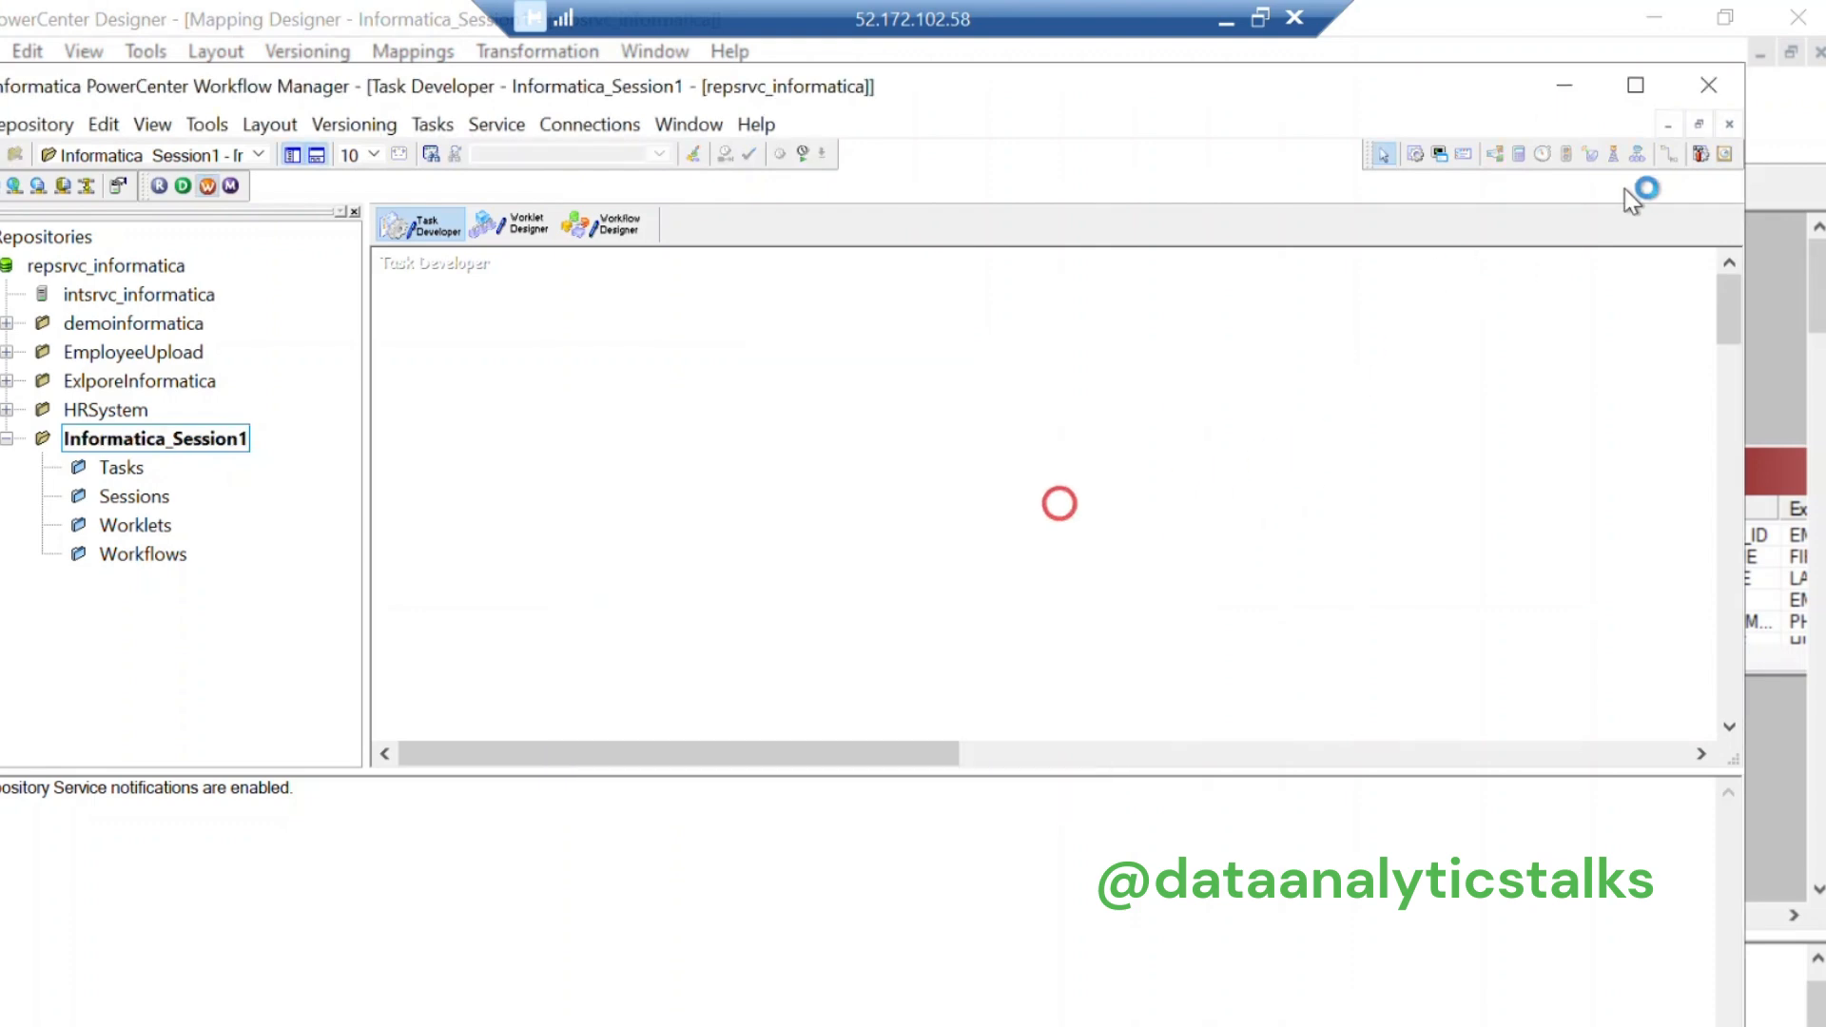
{"action": "left_click", "coordinate": [1705, 87]}
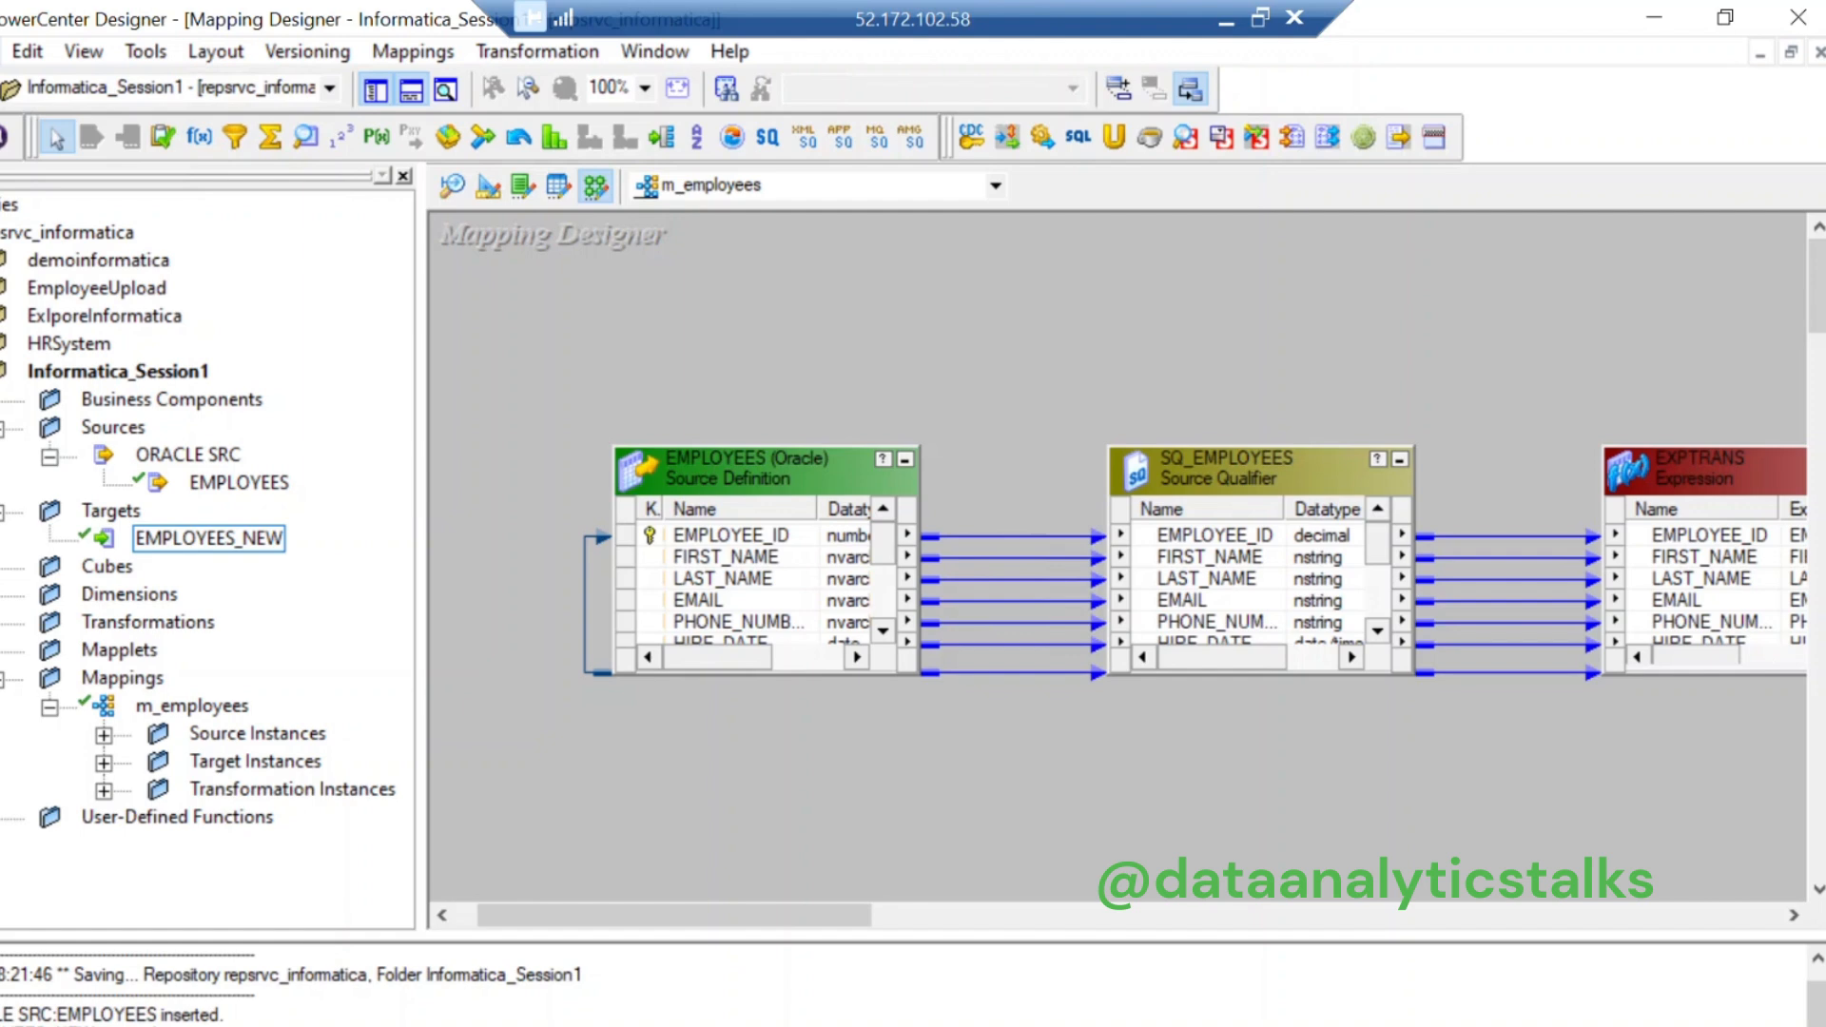
Step: Save the m_employees mapping to the repository and select it in the Navigator
{"action": "left_click", "coordinate": [2, 51]}
{"action": "left_click", "coordinate": [2, 463]}
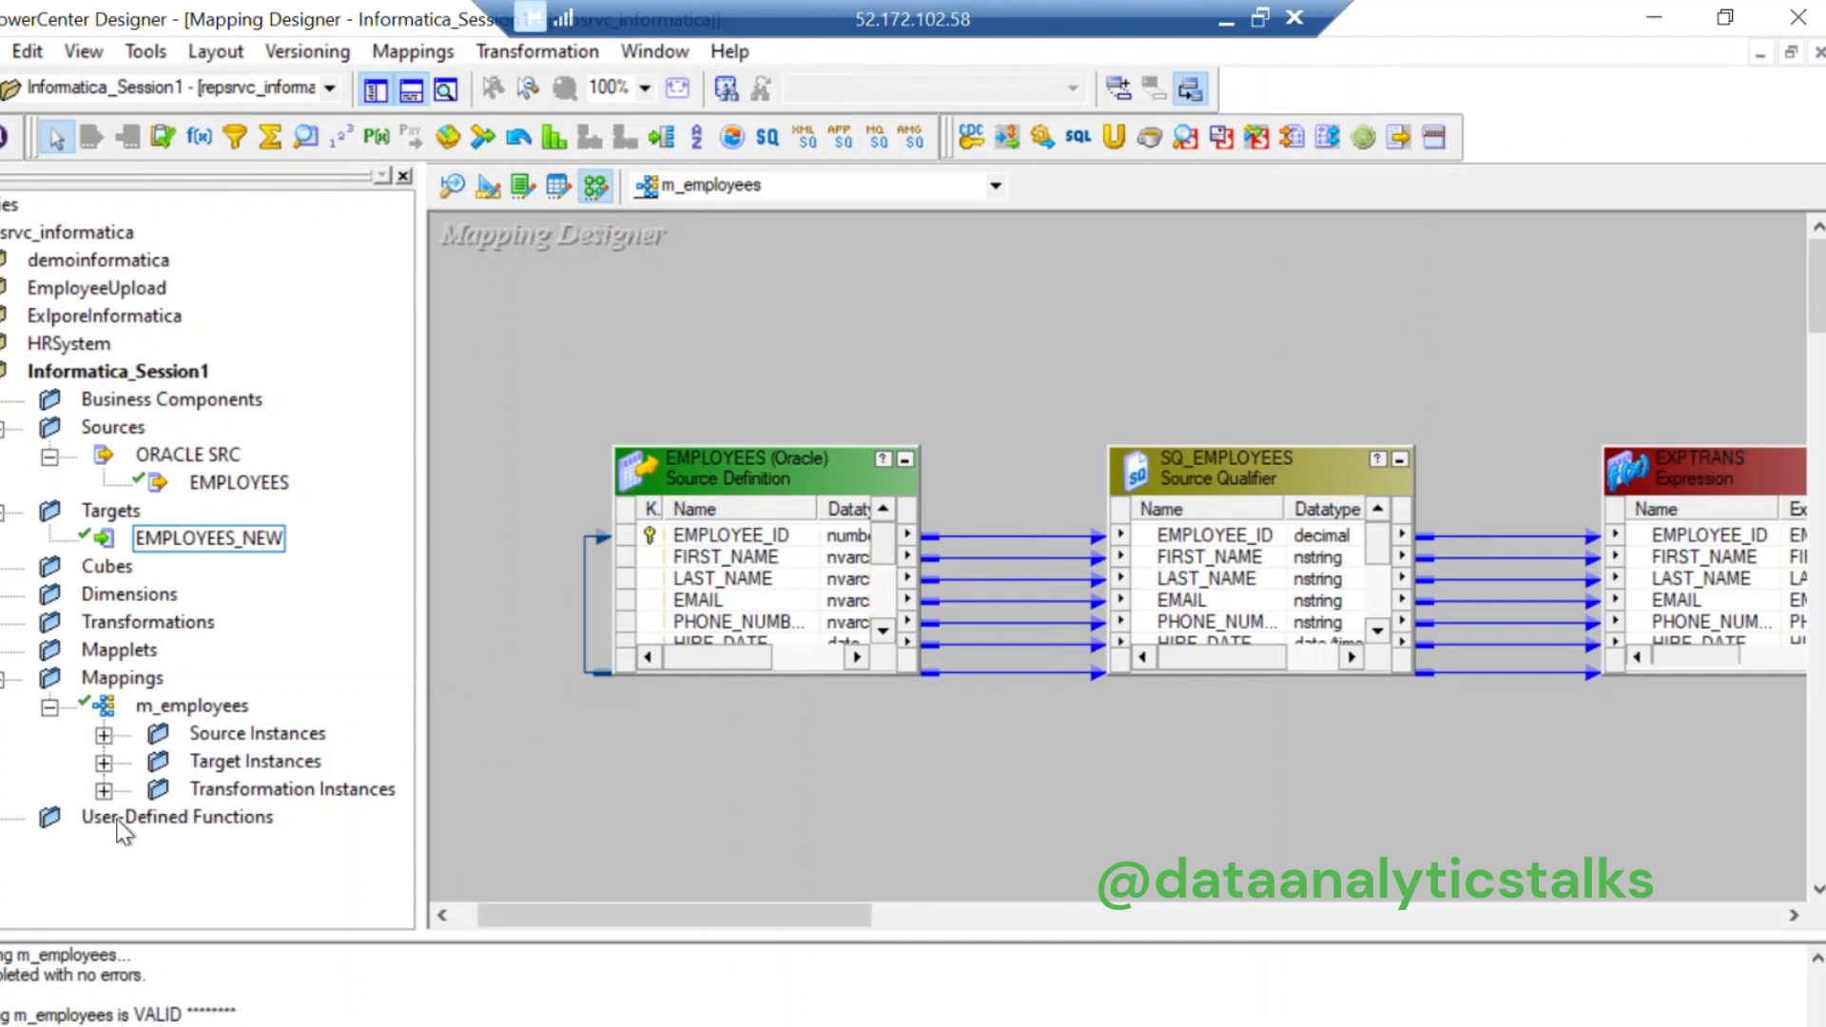
{"action": "left_click", "coordinate": [164, 712]}
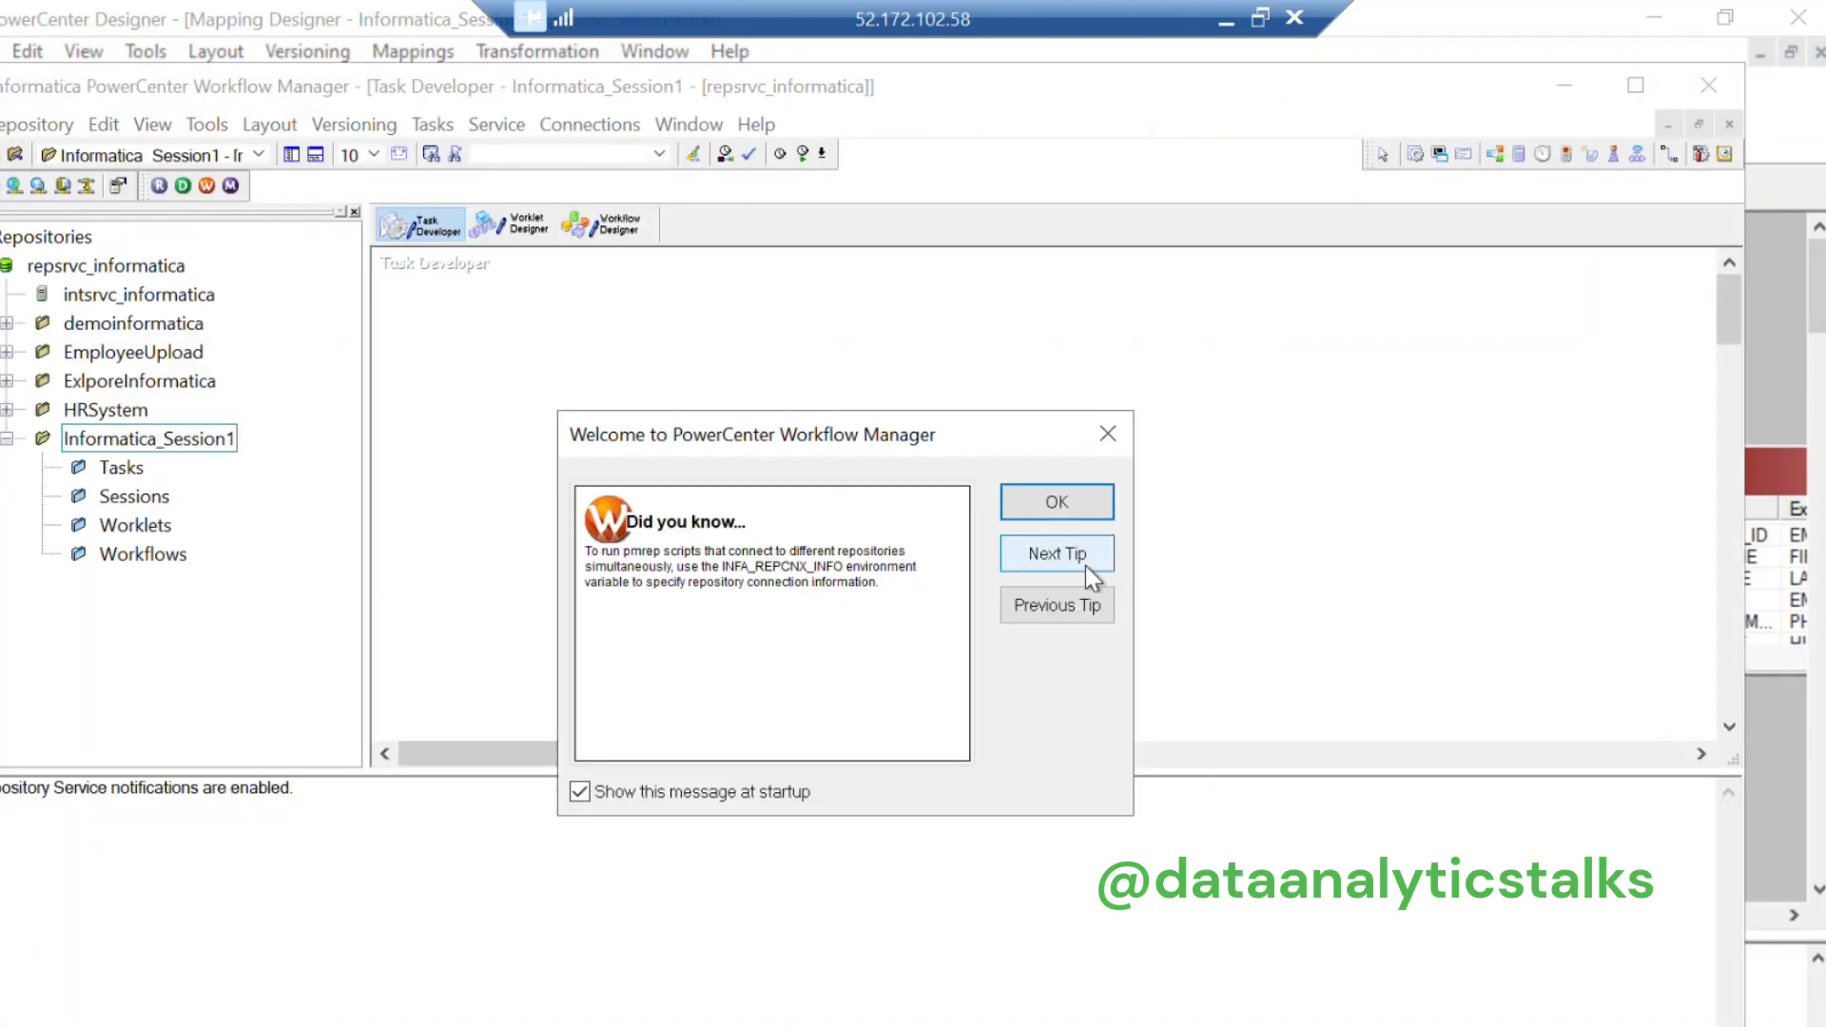
Step: Select the Informatica_Session1 Tasks folder and start a new Session task from Task Developer
{"action": "left_click", "coordinate": [1071, 499]}
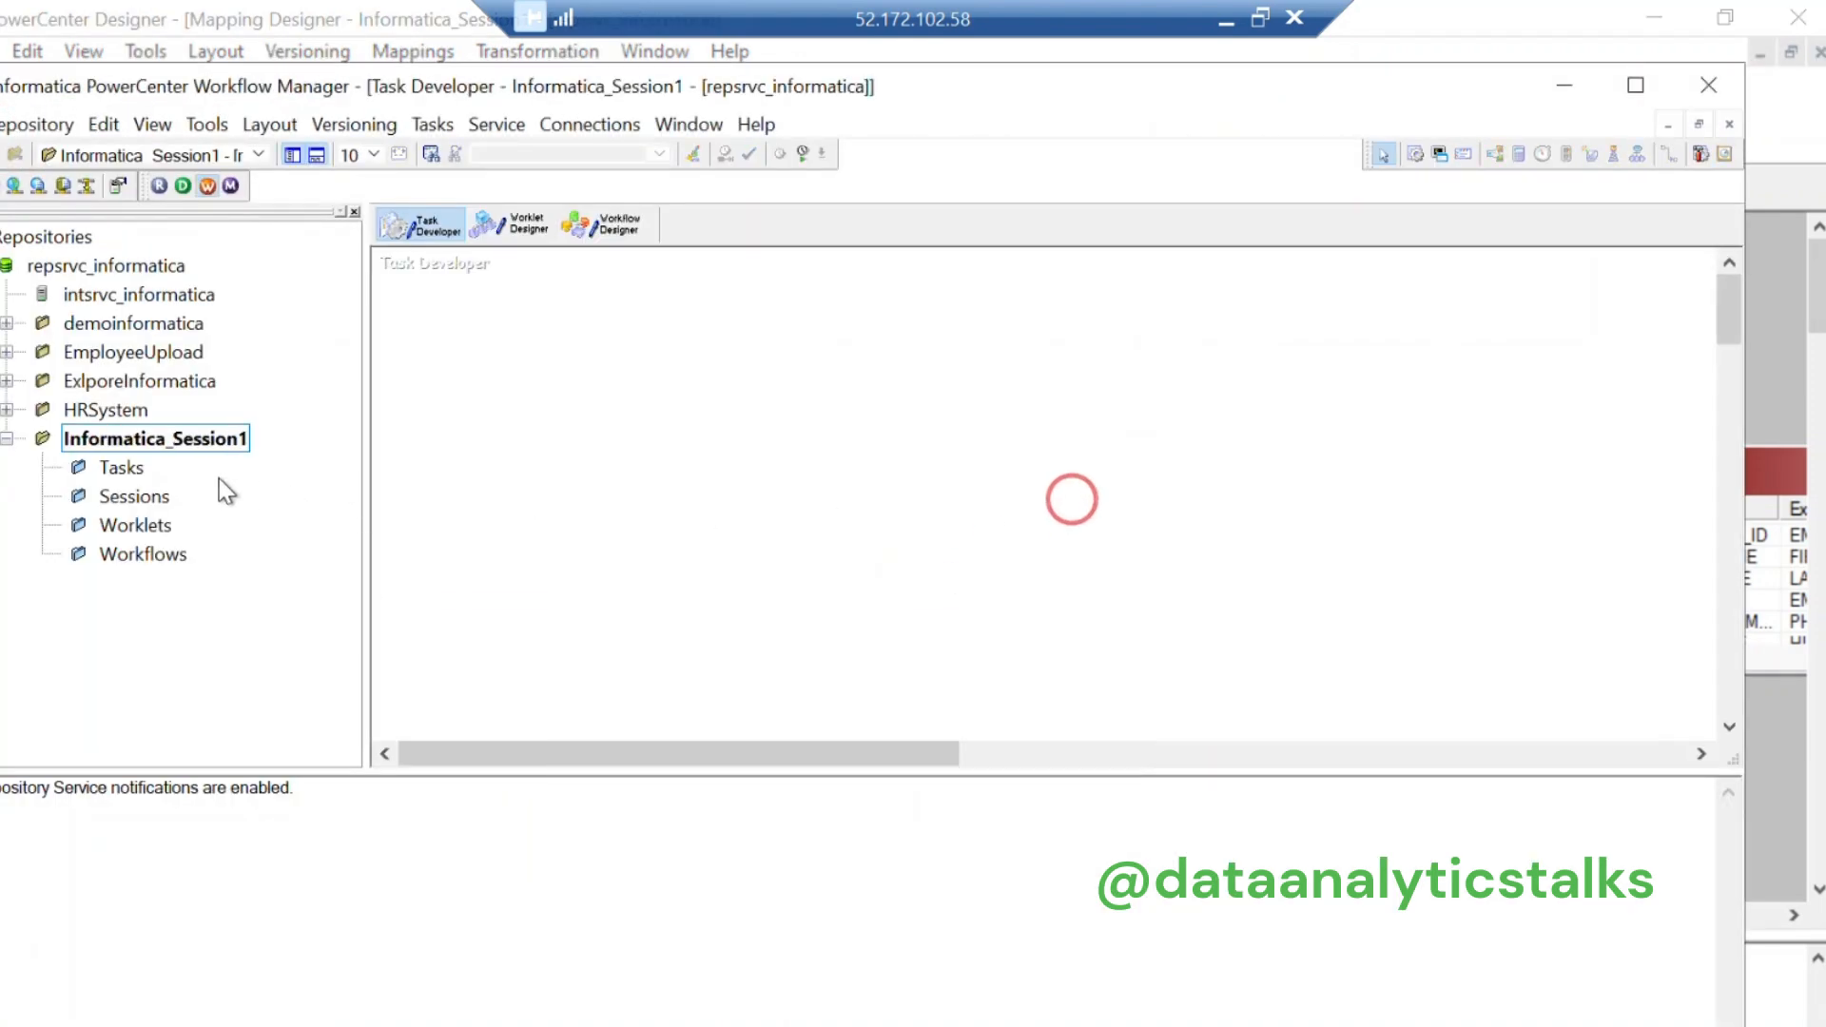
{"action": "left_click", "coordinate": [114, 473]}
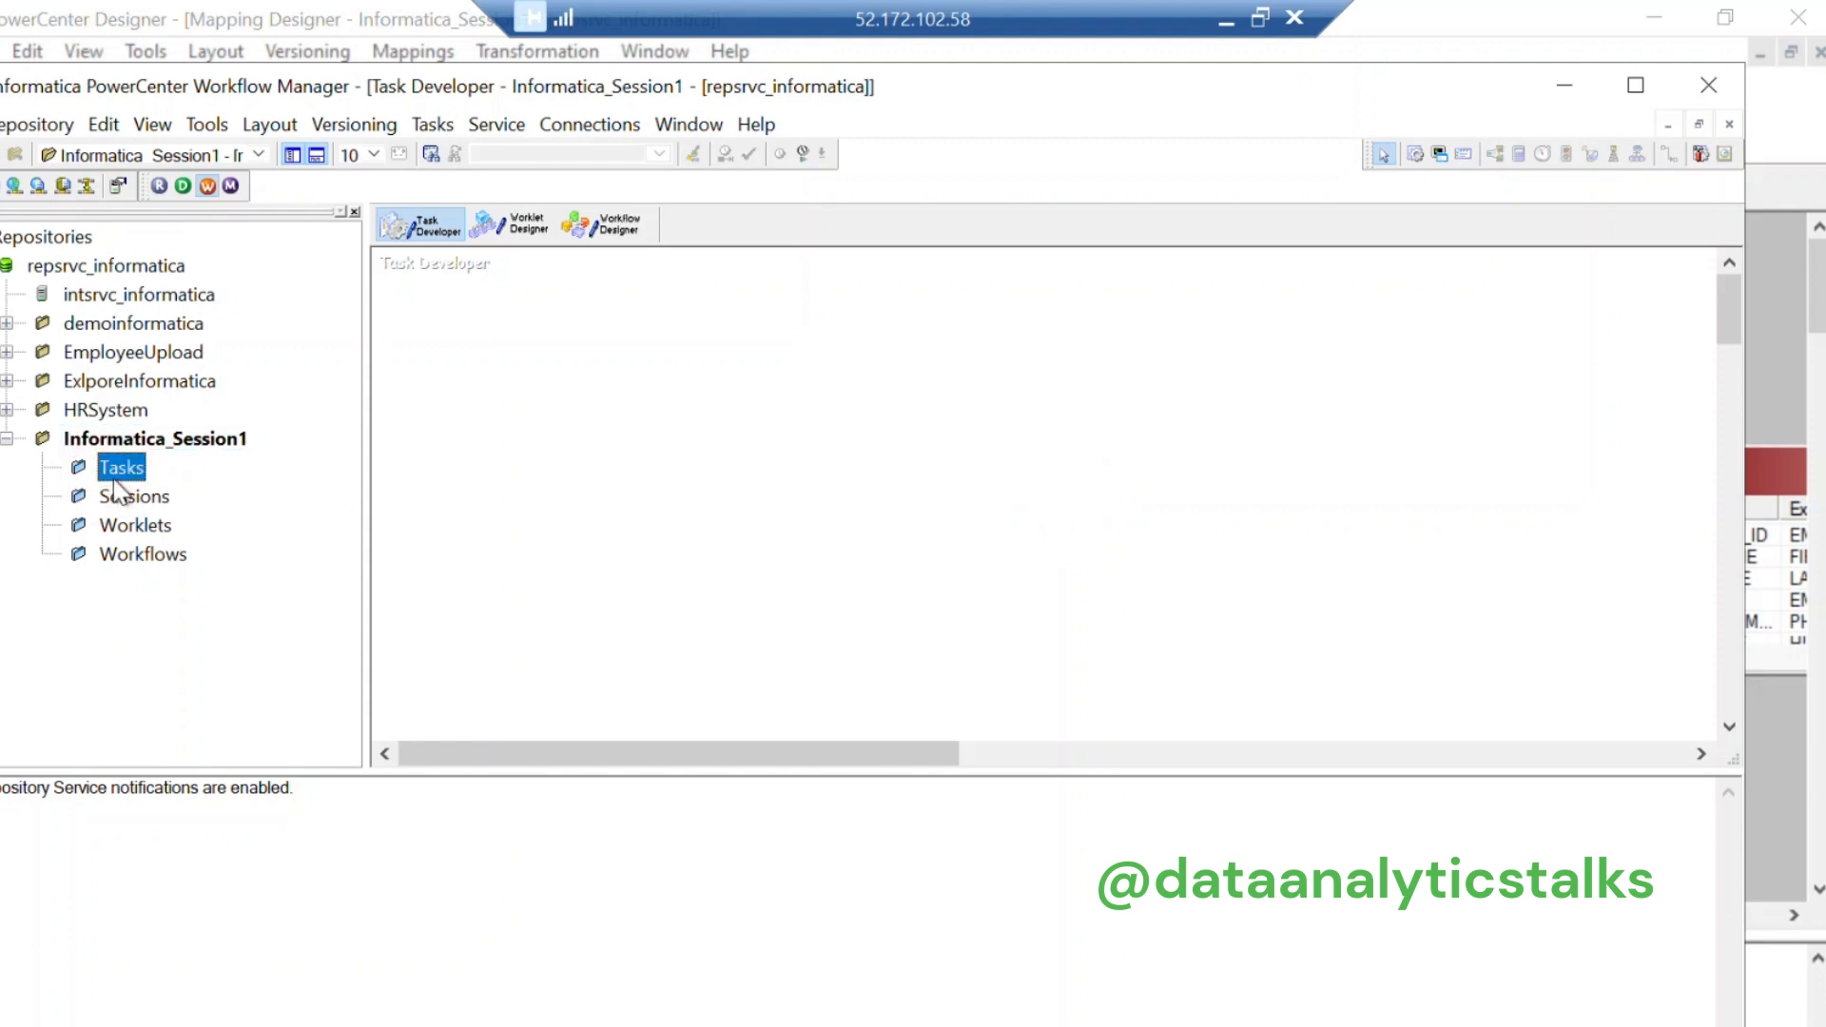
{"action": "left_click", "coordinate": [618, 238]}
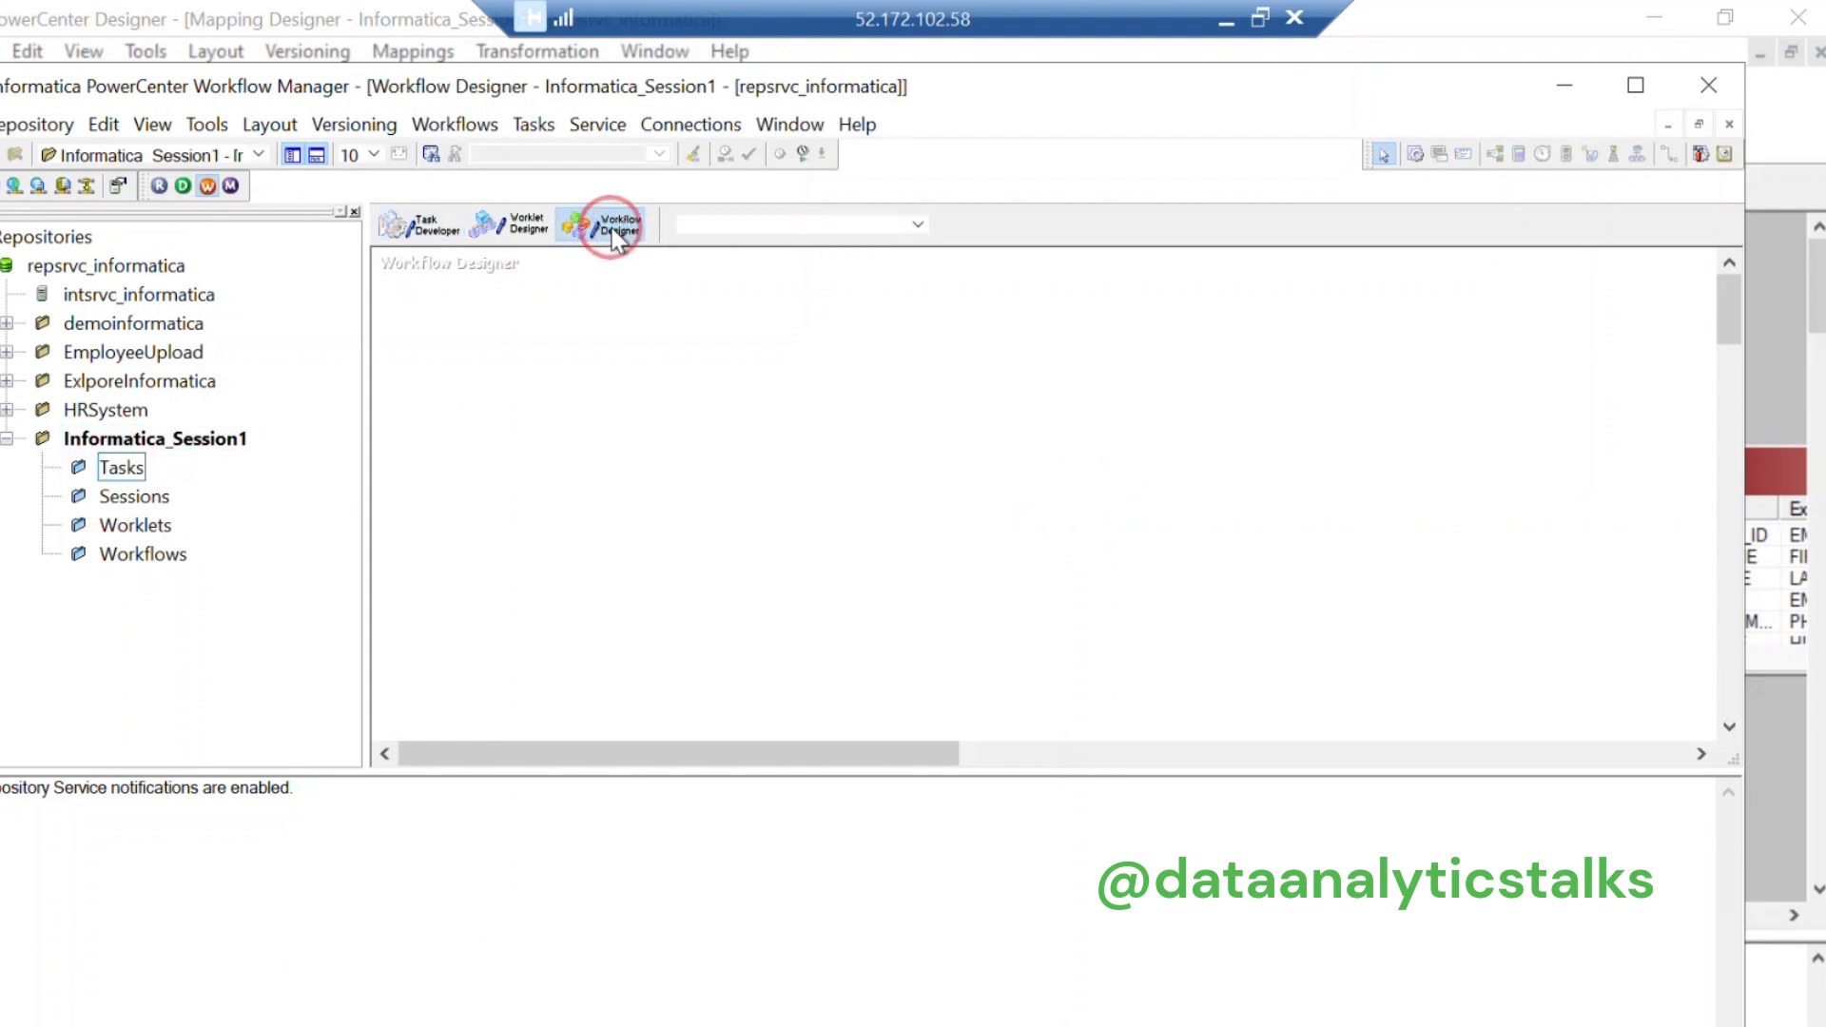
{"action": "left_click", "coordinate": [552, 122]}
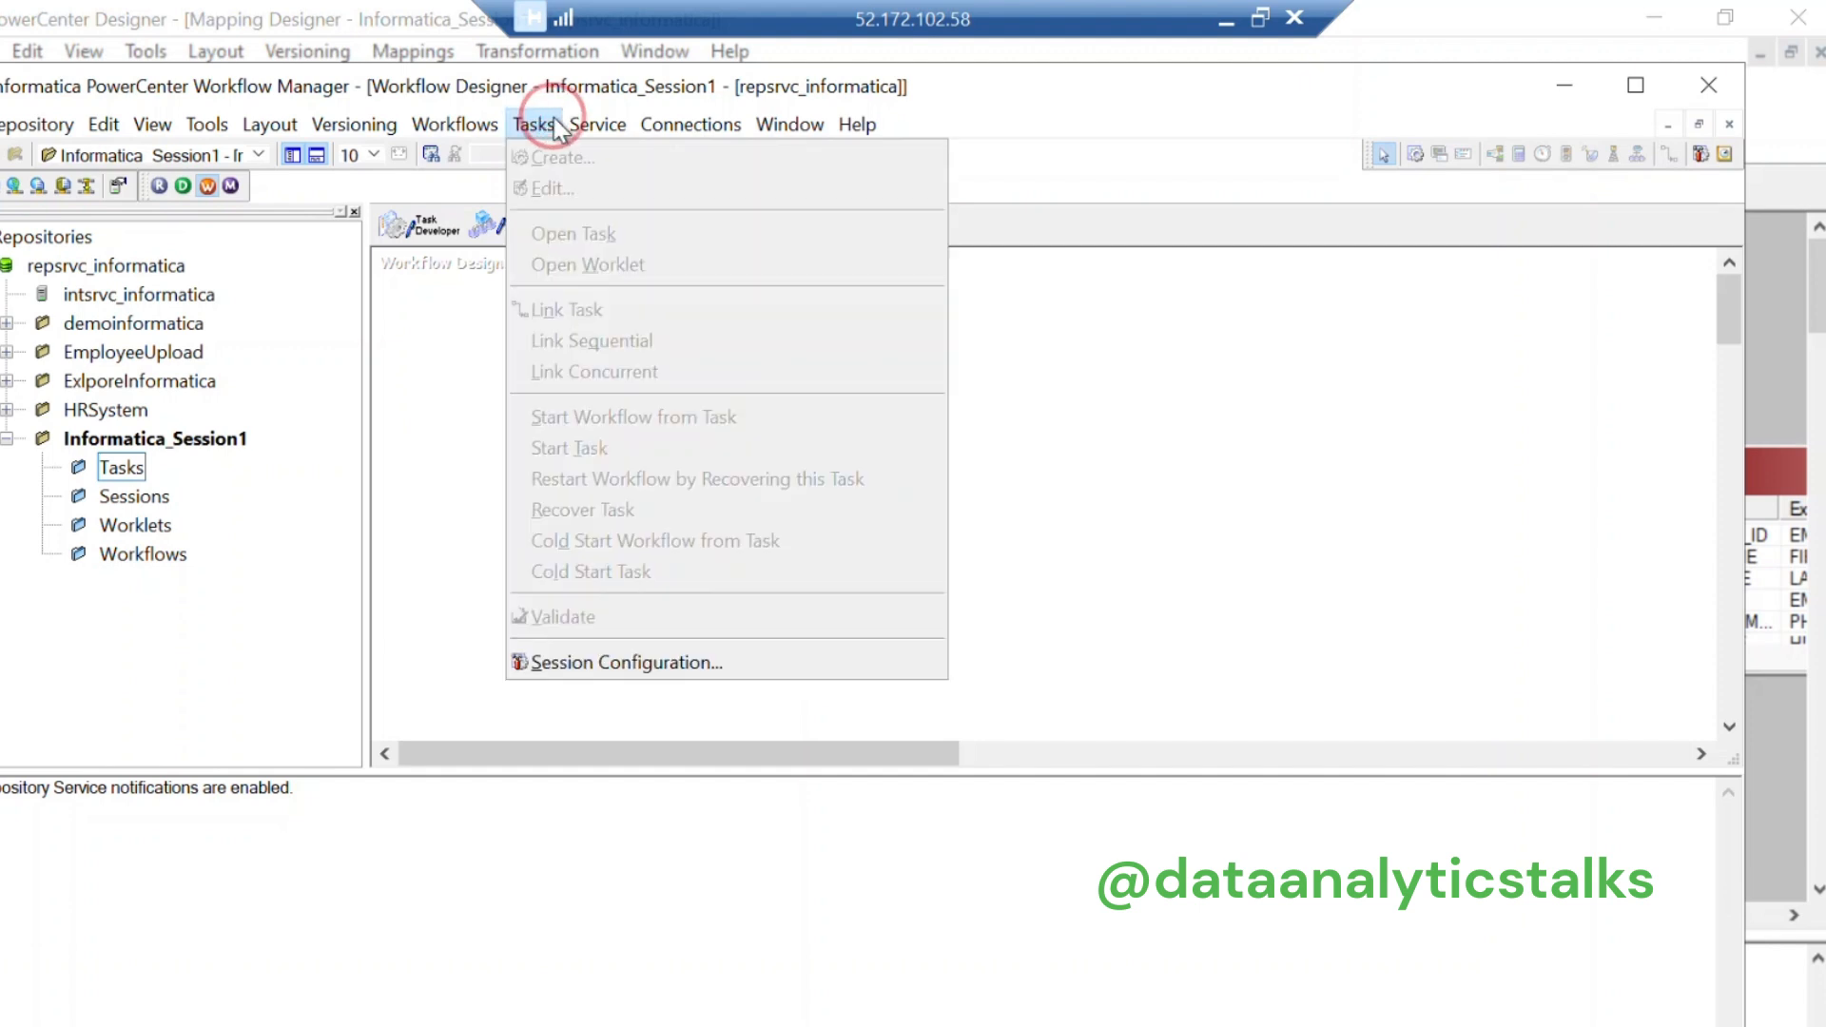
{"action": "left_click", "coordinate": [474, 443]}
{"action": "left_click", "coordinate": [440, 227]}
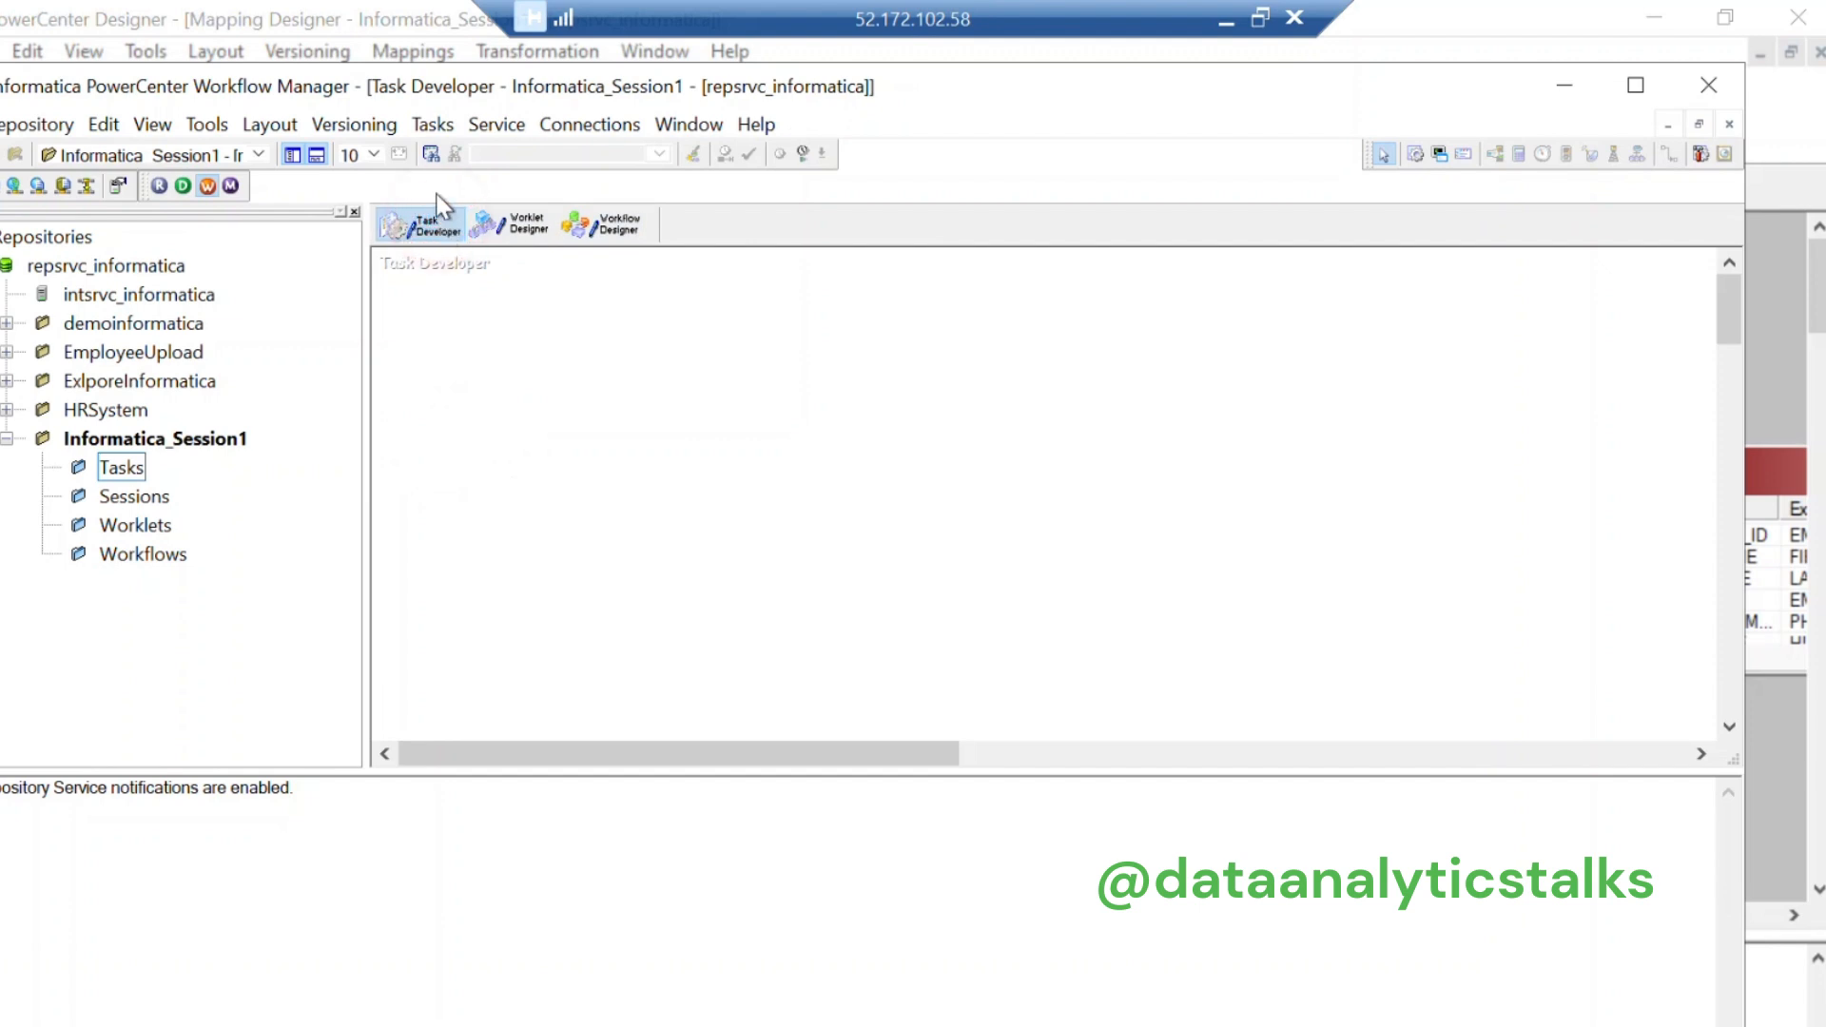
{"action": "left_click", "coordinate": [432, 124]}
Step: Create session s_employees using the m_employees mapping, then close the Create Task dialog
{"action": "left_click", "coordinate": [469, 160]}
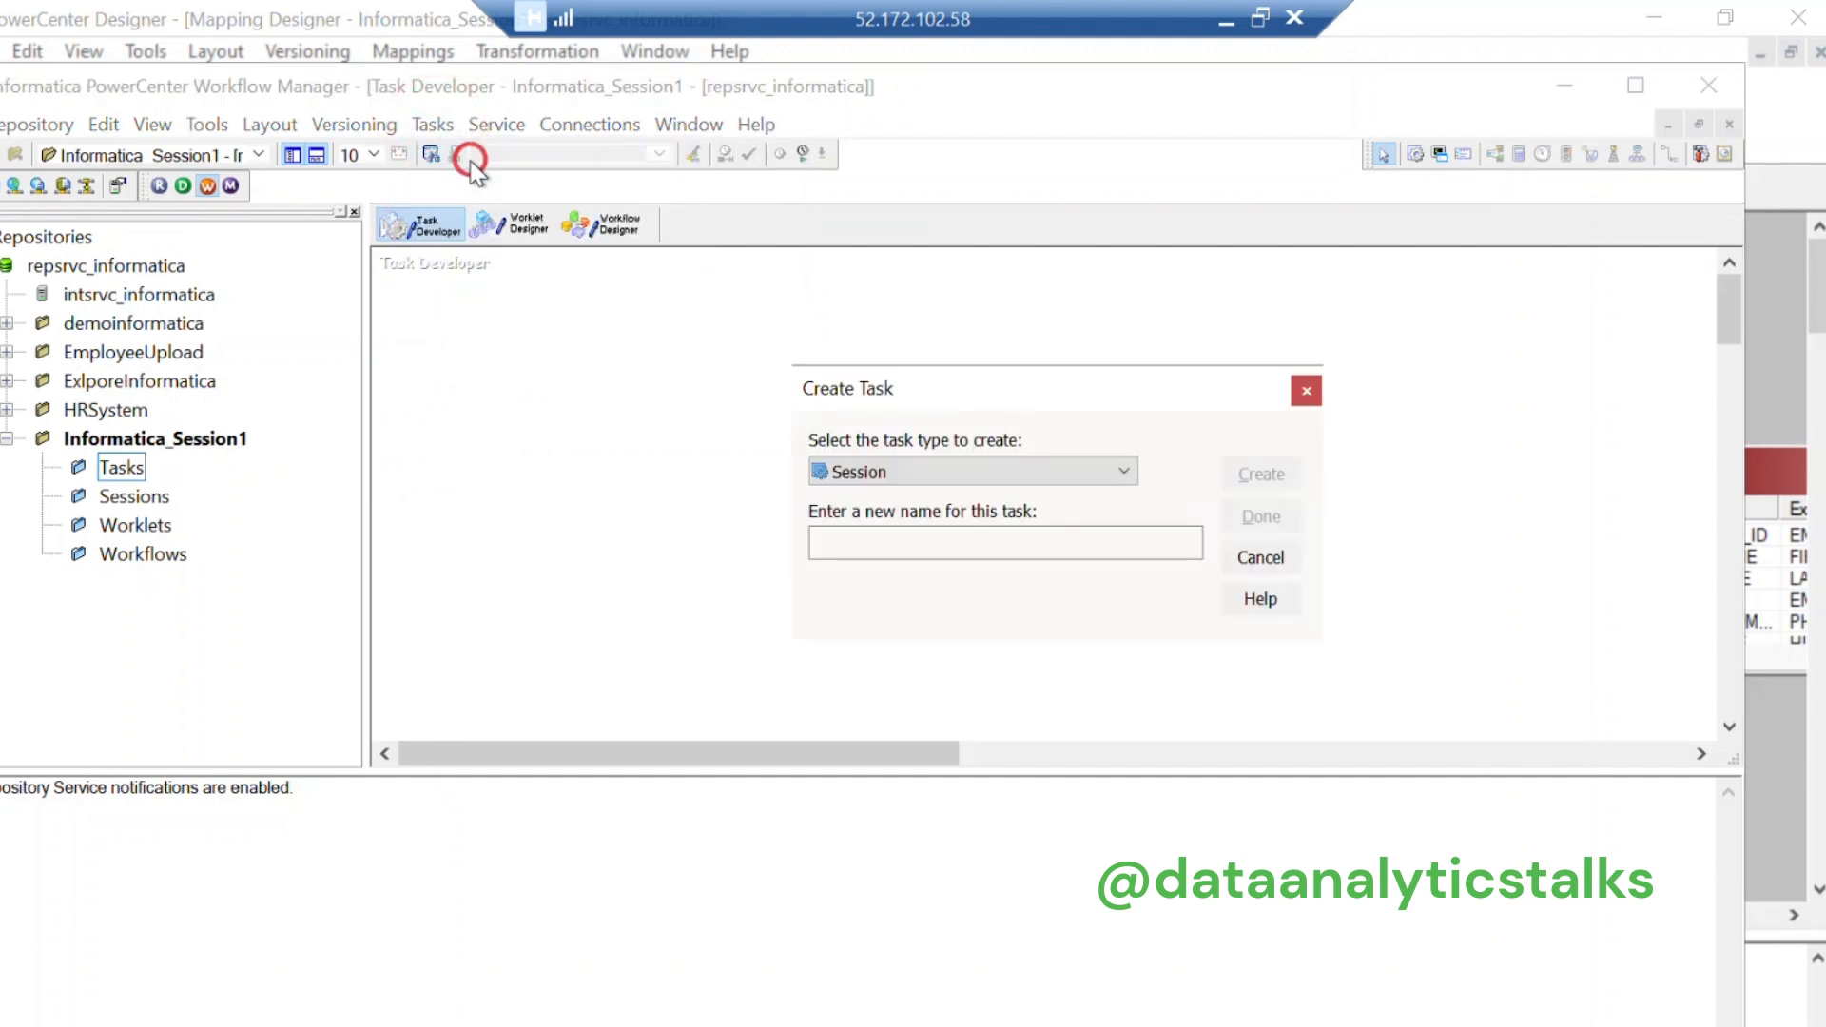
{"action": "left_click", "coordinate": [1027, 538]}
{"action": "type", "text": "s_employees"}
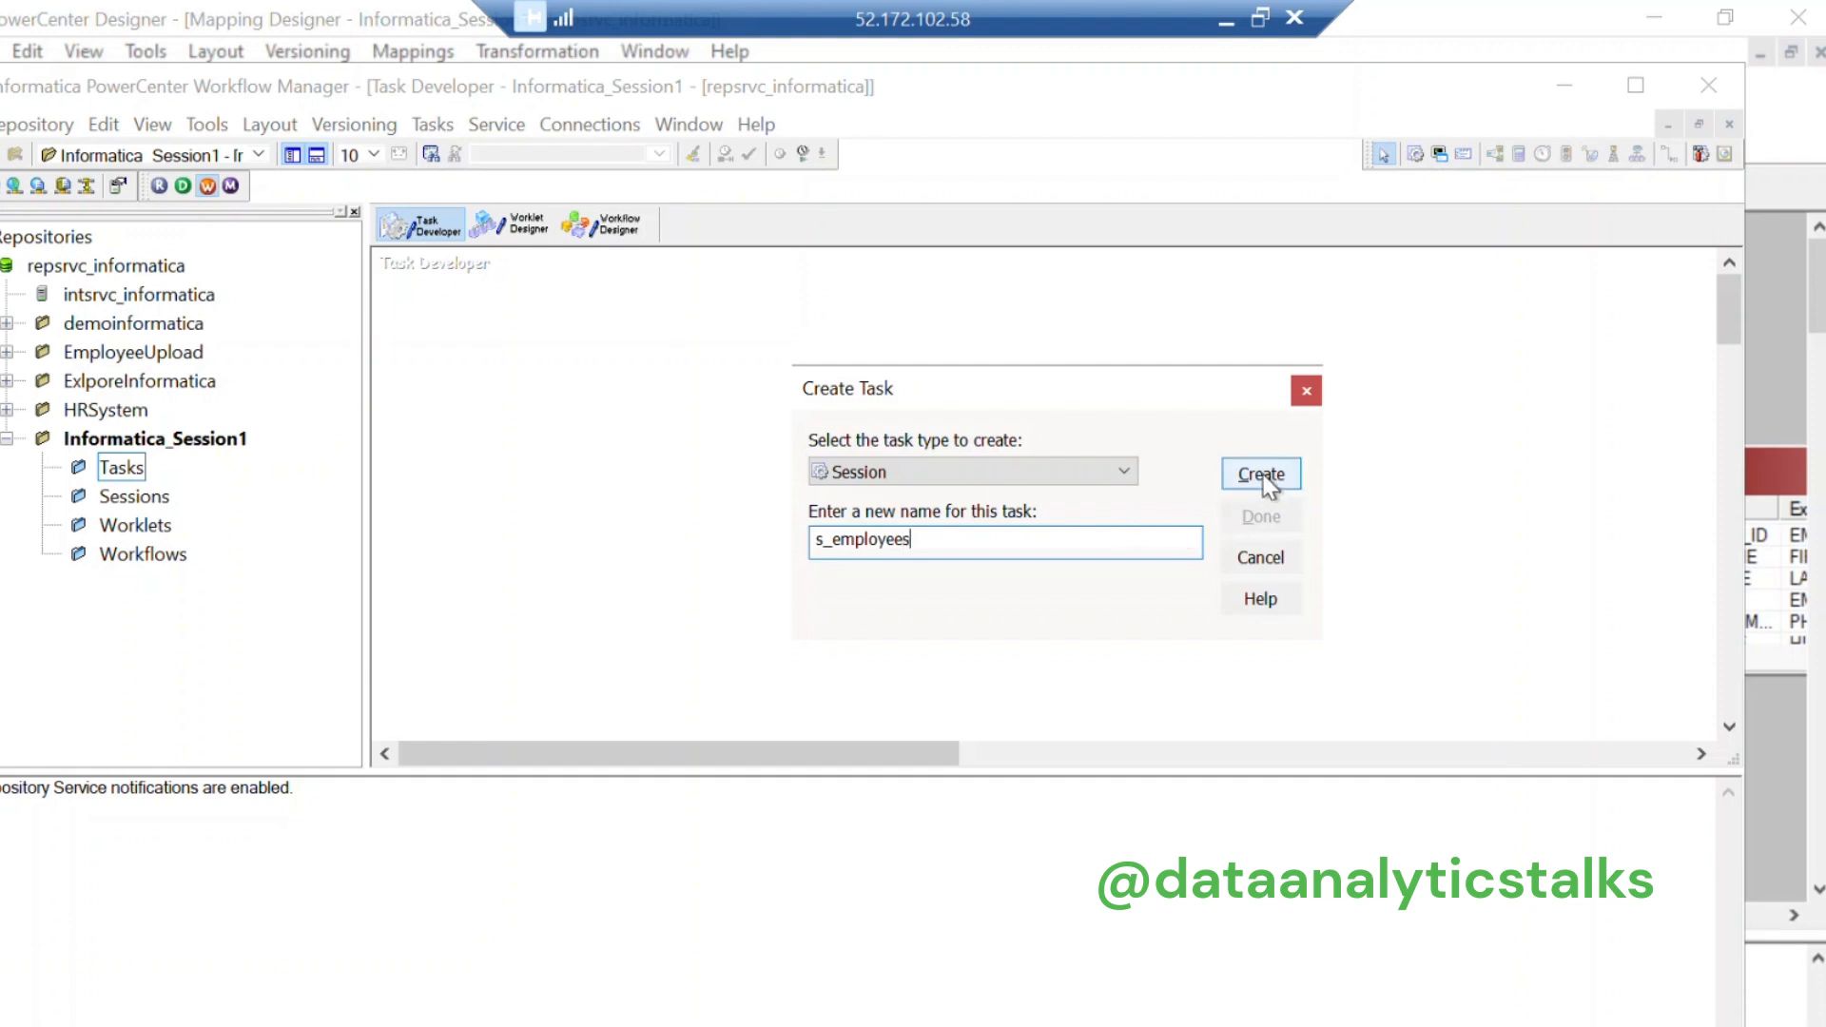
{"action": "left_click", "coordinate": [1262, 475]}
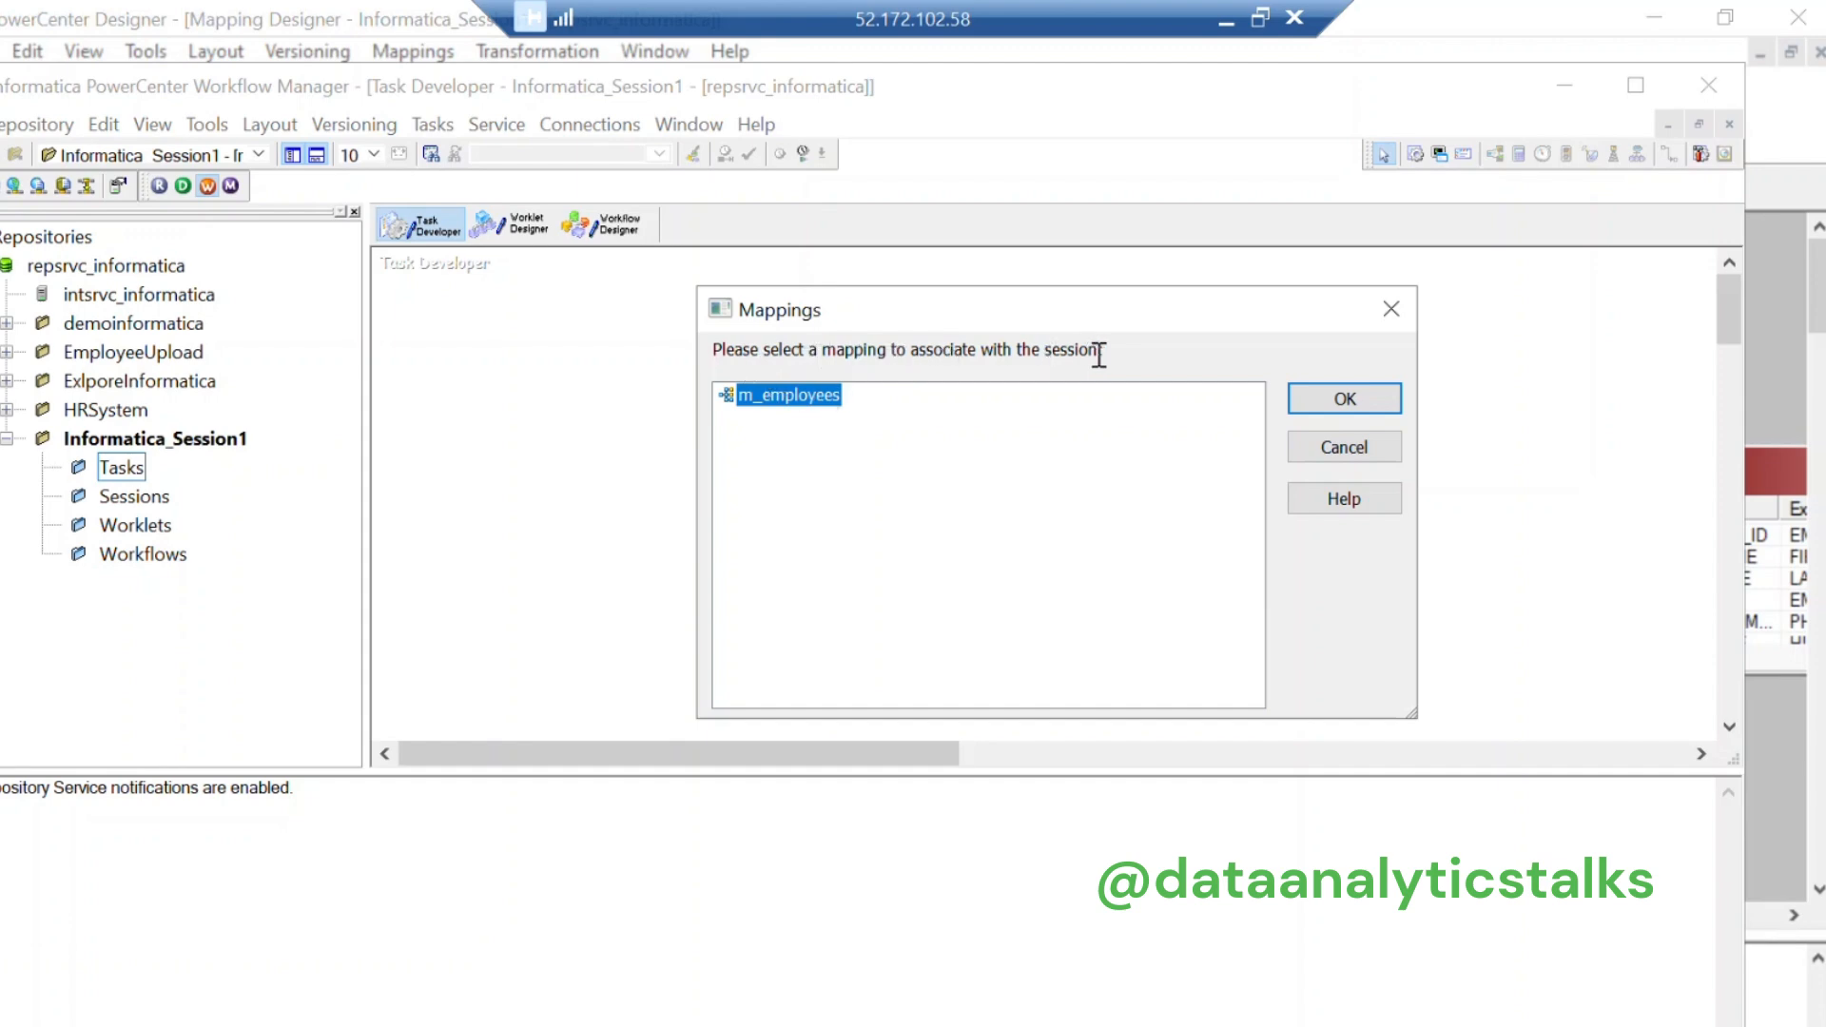
{"action": "left_click", "coordinate": [1343, 399]}
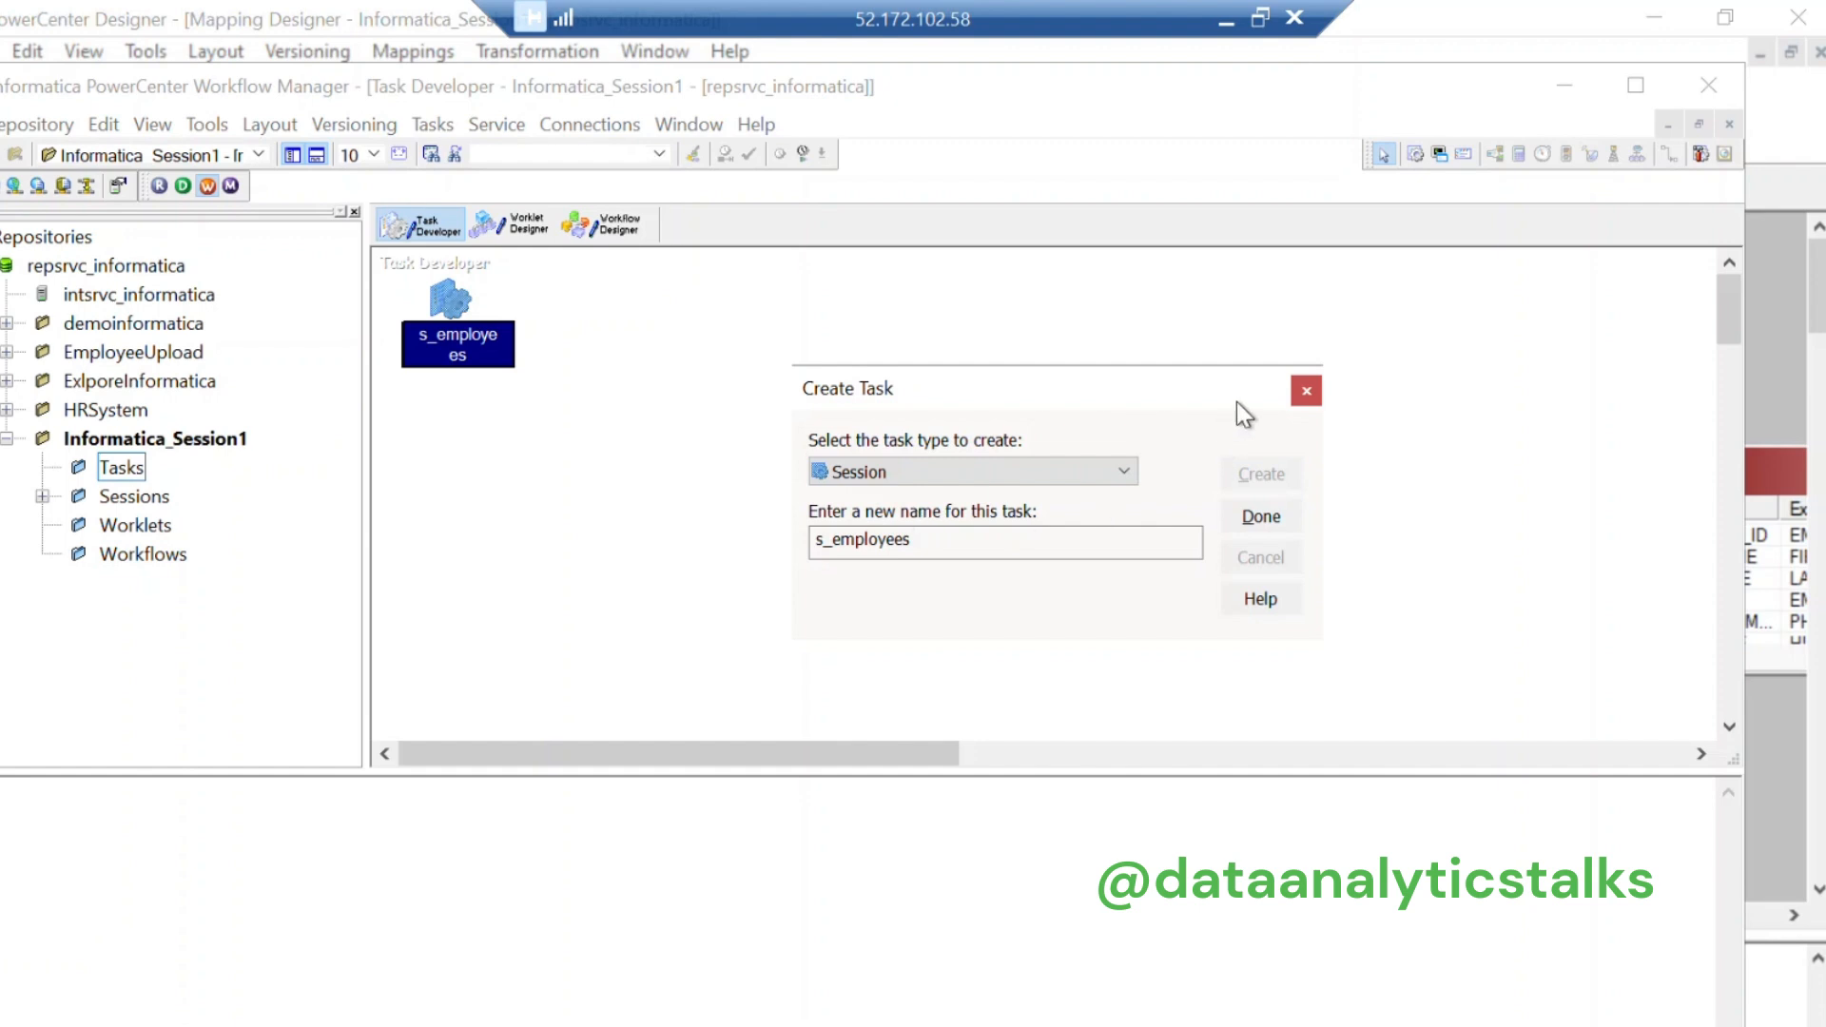
{"action": "left_click", "coordinate": [1304, 394]}
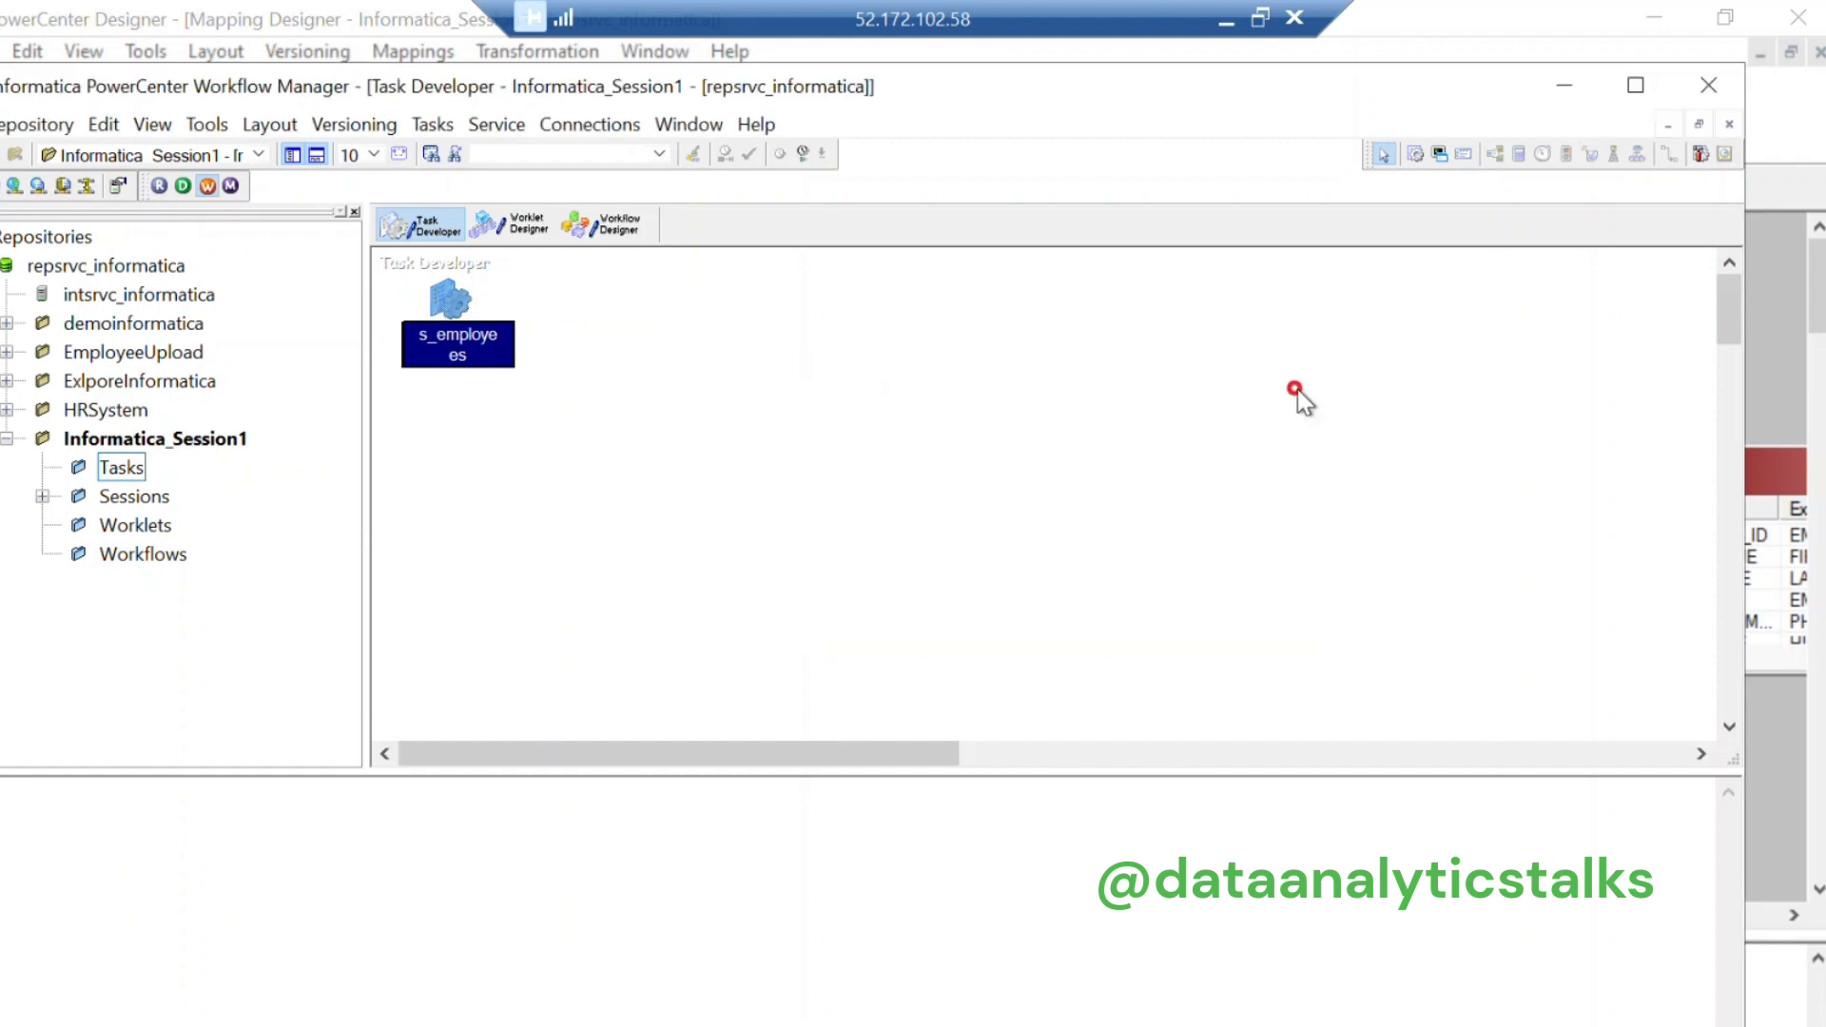
Step: Save the s_employees session to the repository and expand Sessions to show it
{"action": "left_click", "coordinate": [29, 129]}
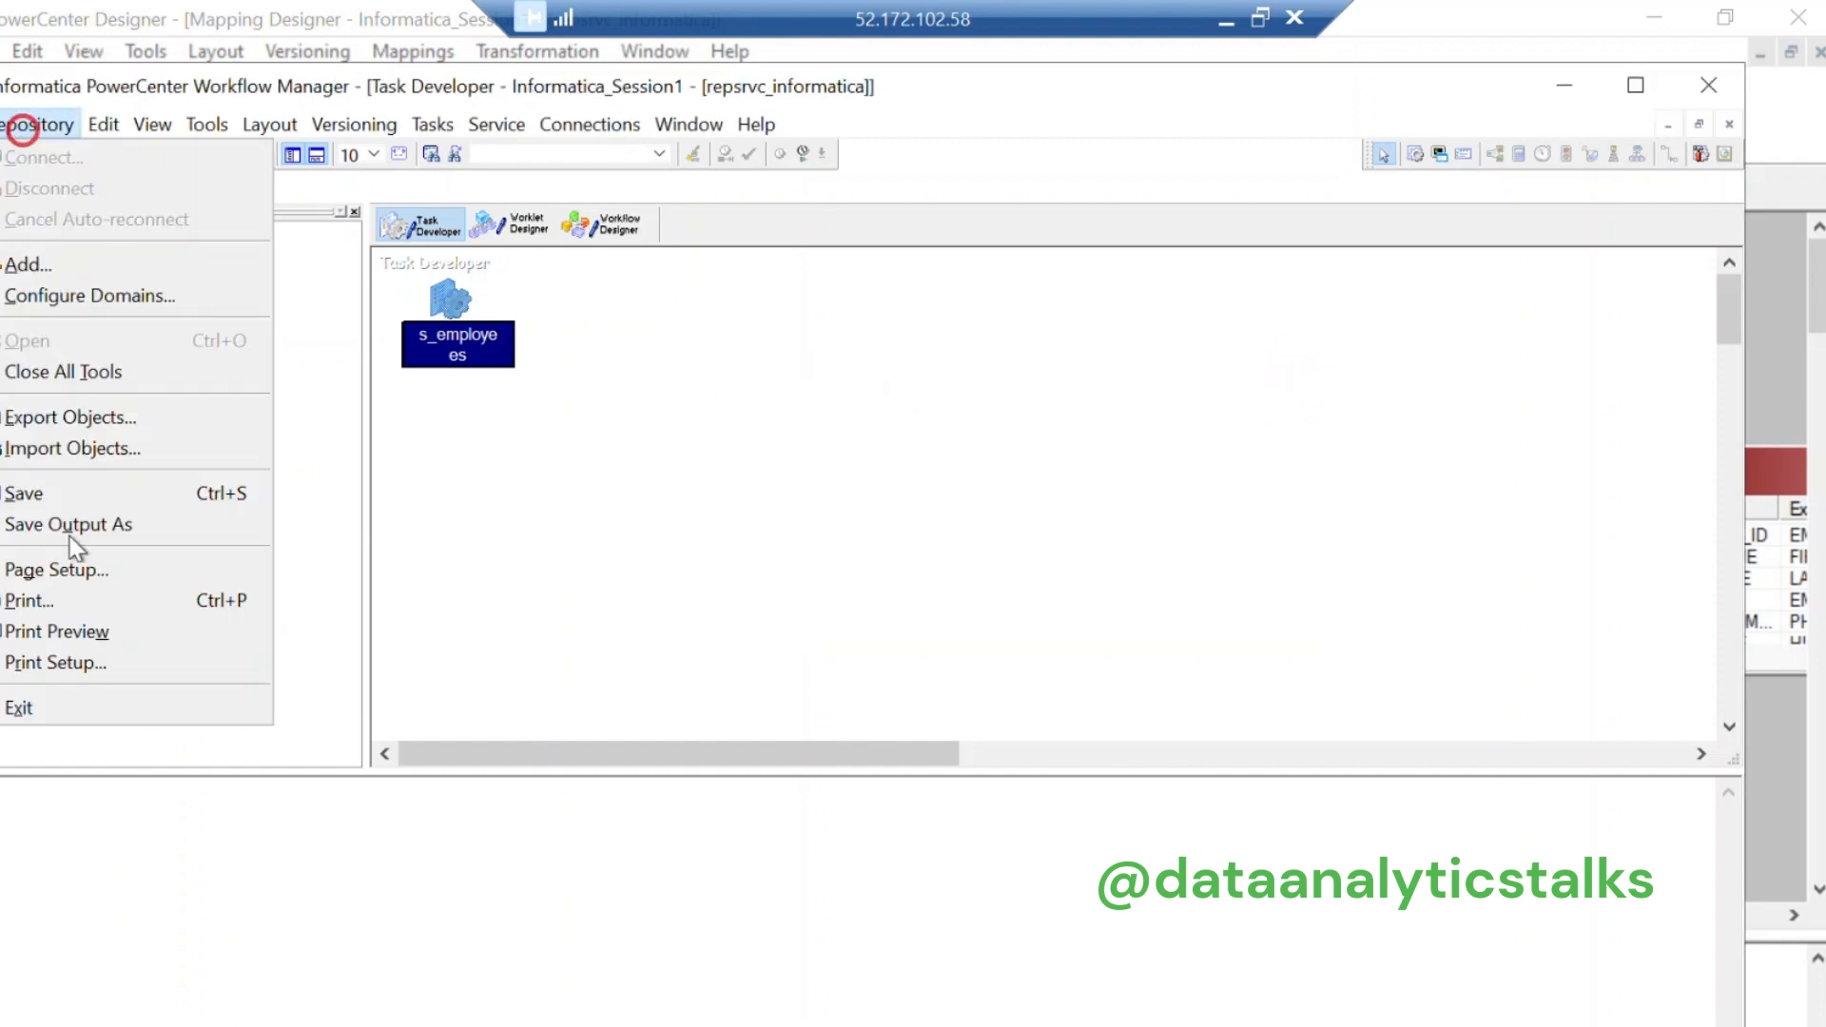
{"action": "left_click", "coordinate": [38, 491]}
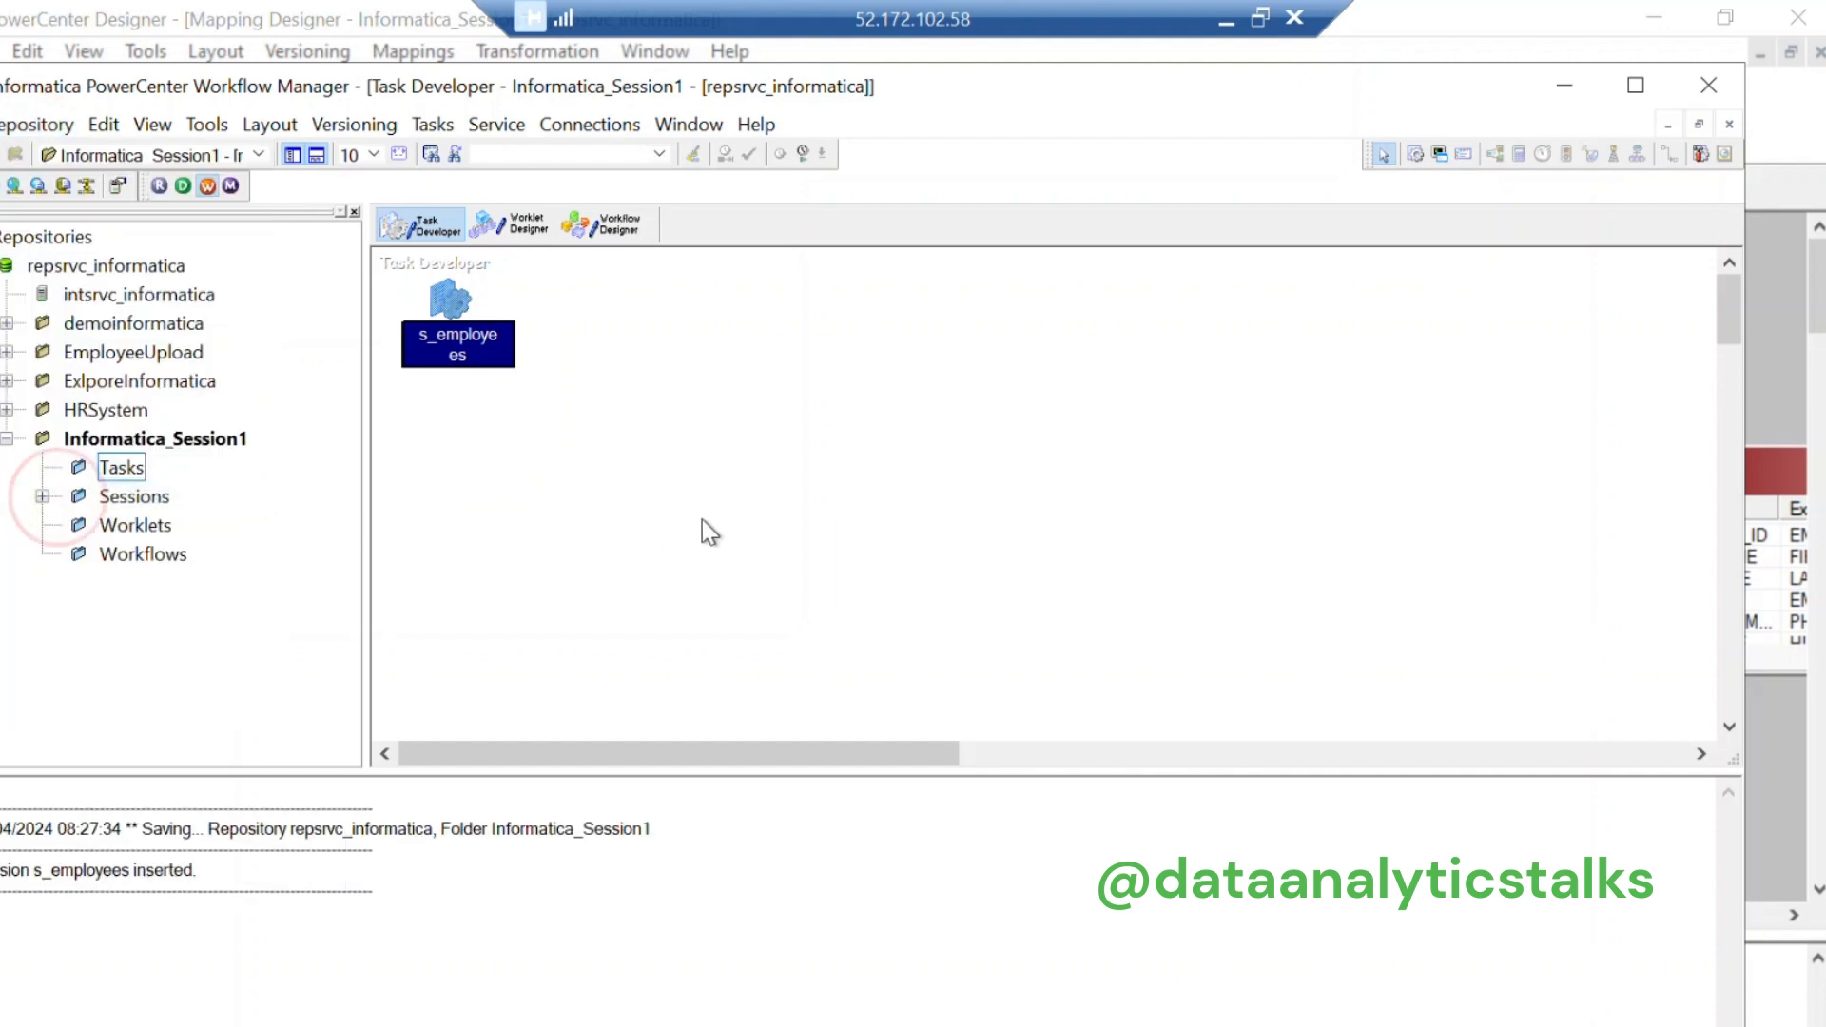
{"action": "left_click", "coordinate": [36, 492]}
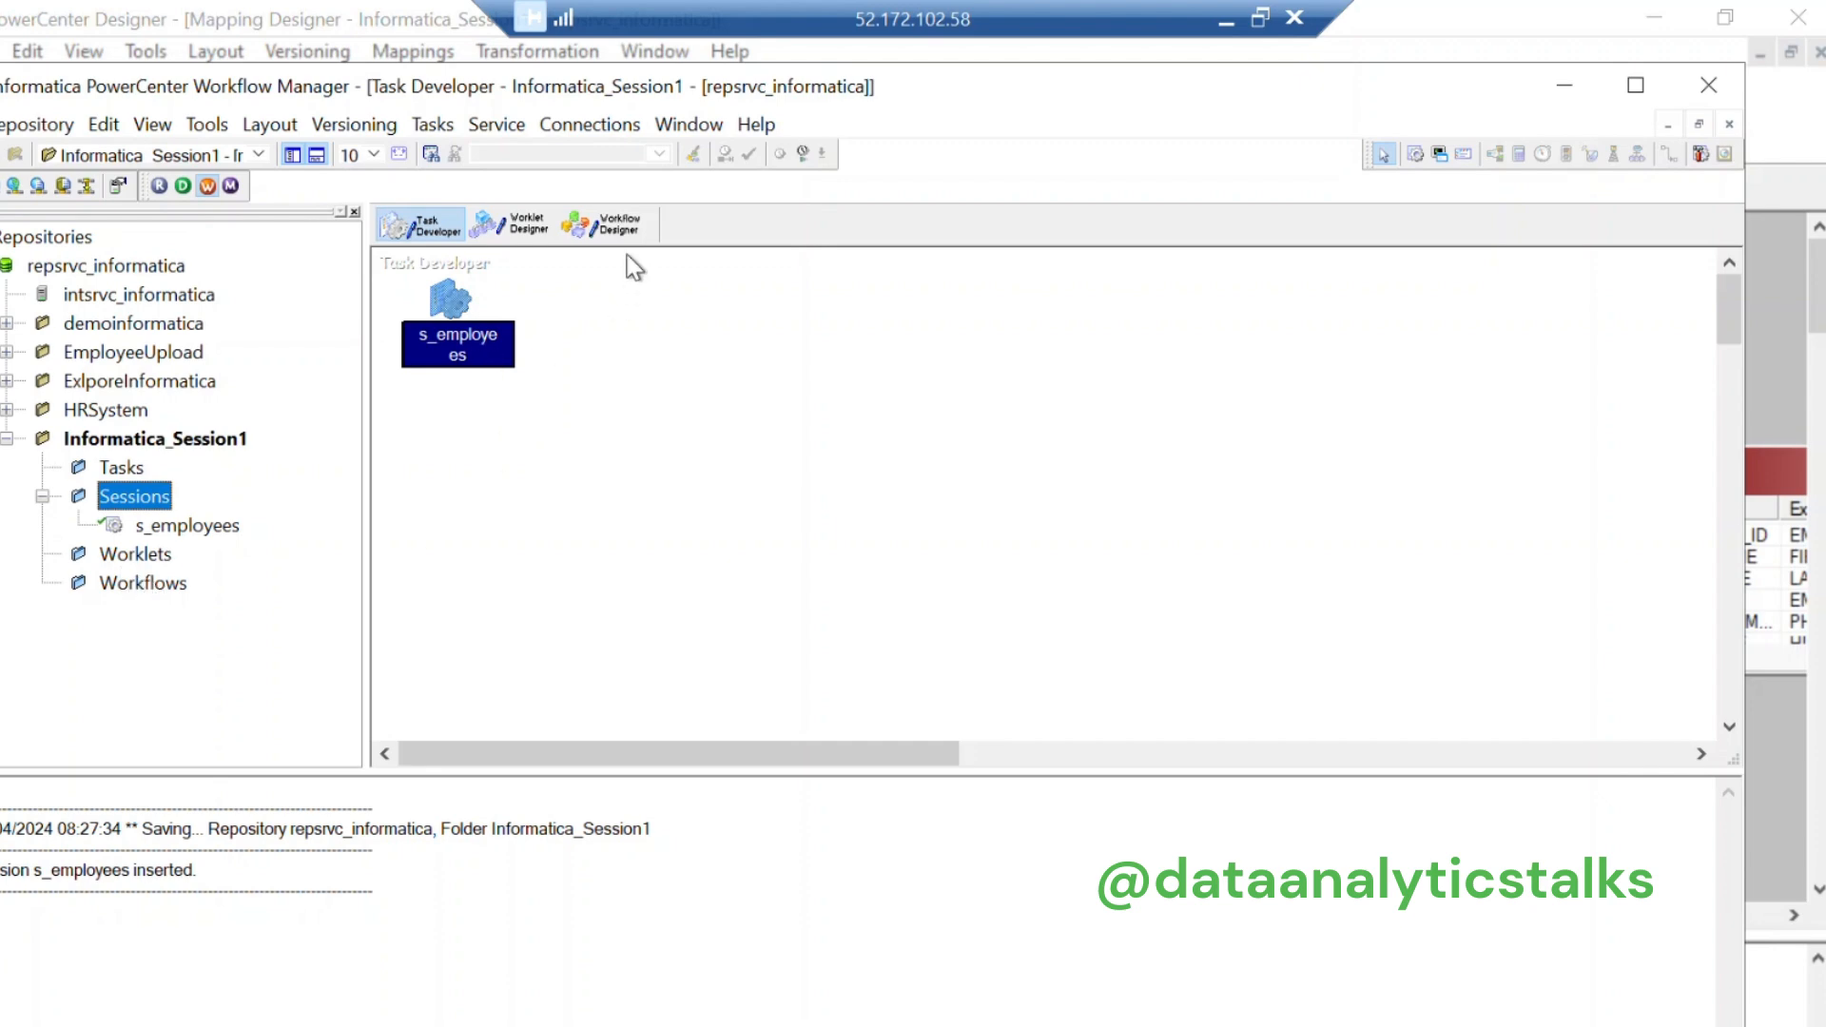
Step: Switch to Workflow Designer and select the Workflows folder in the Navigator
{"action": "left_click", "coordinate": [619, 224]}
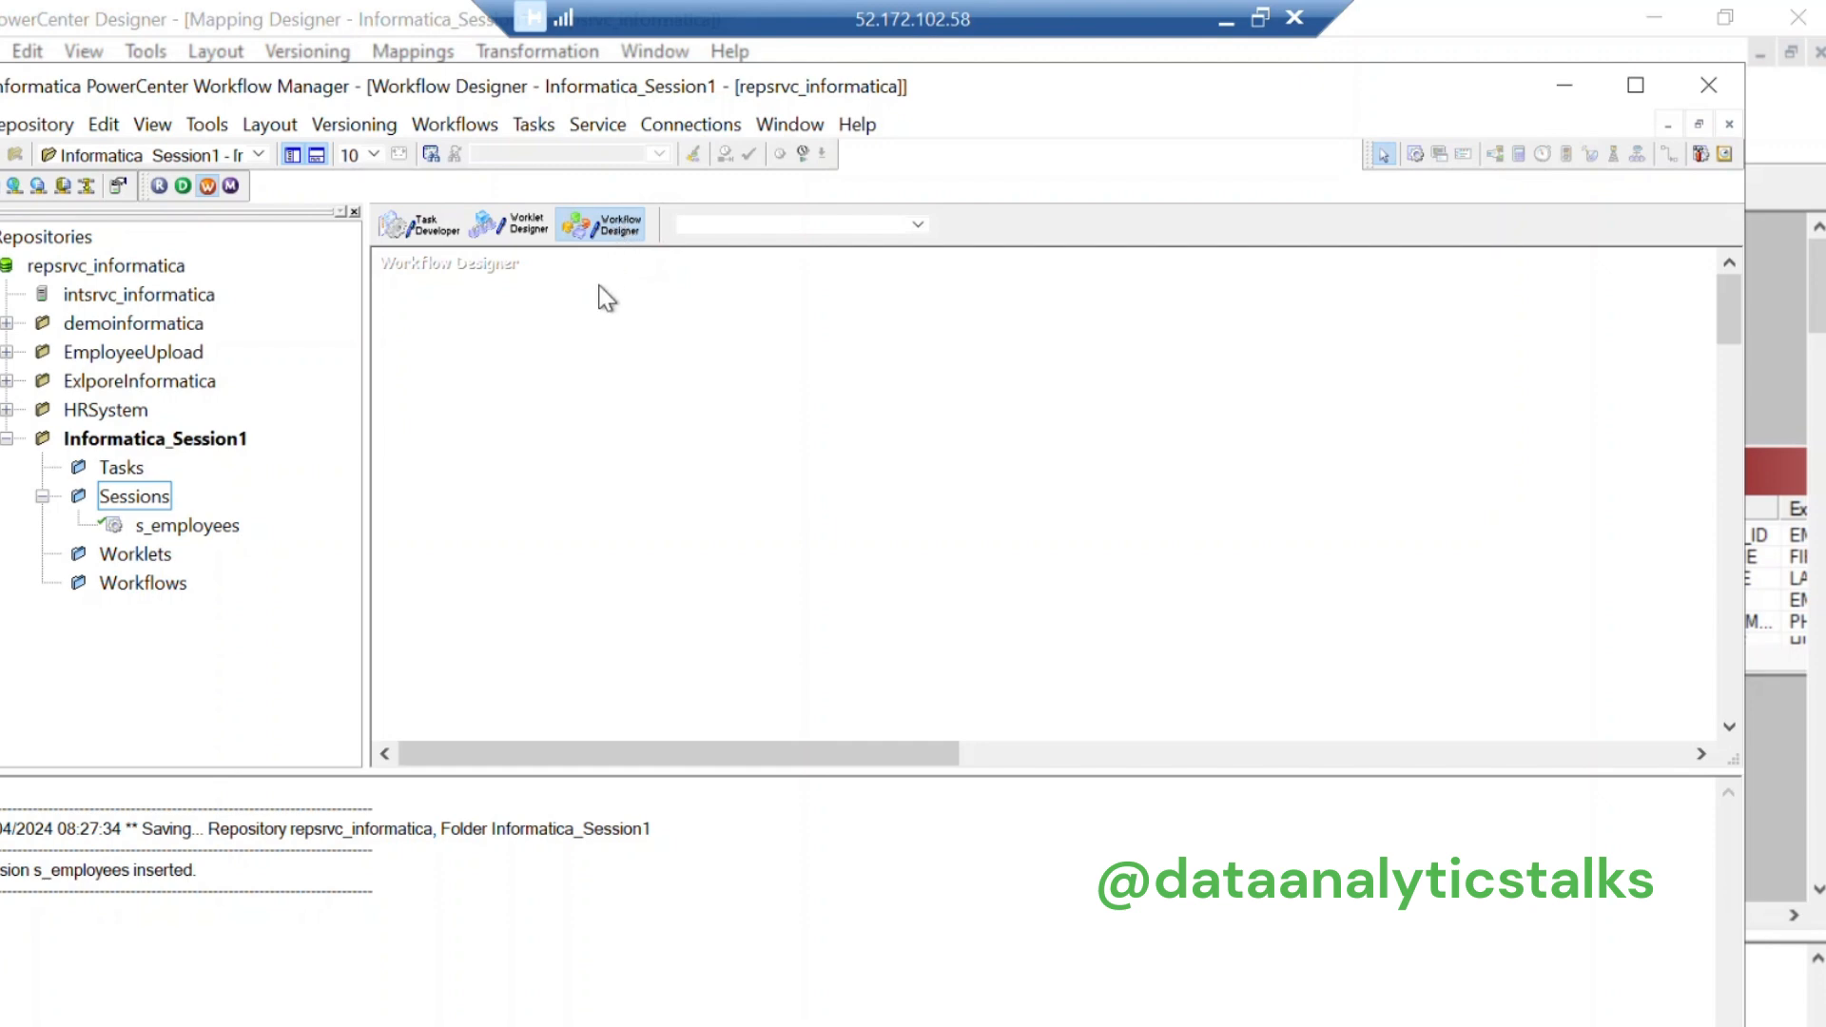
{"action": "left_click", "coordinate": [525, 126]}
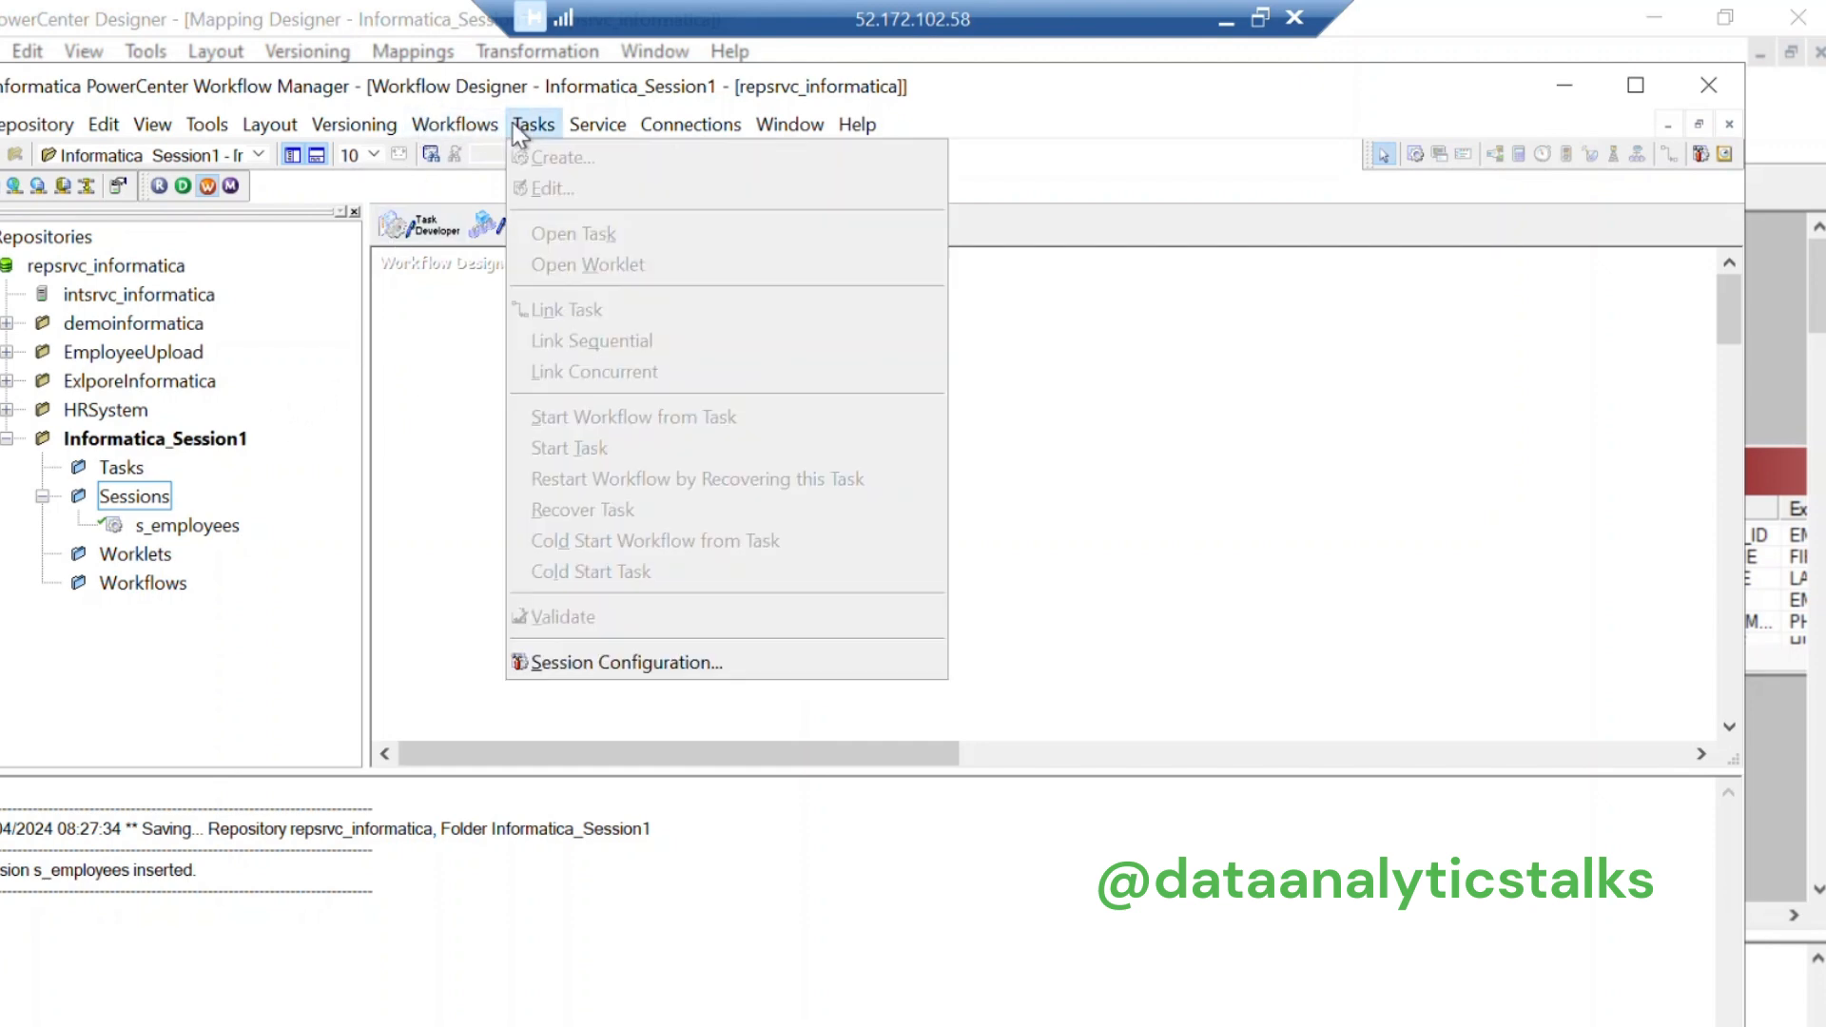
{"action": "left_click", "coordinate": [121, 468]}
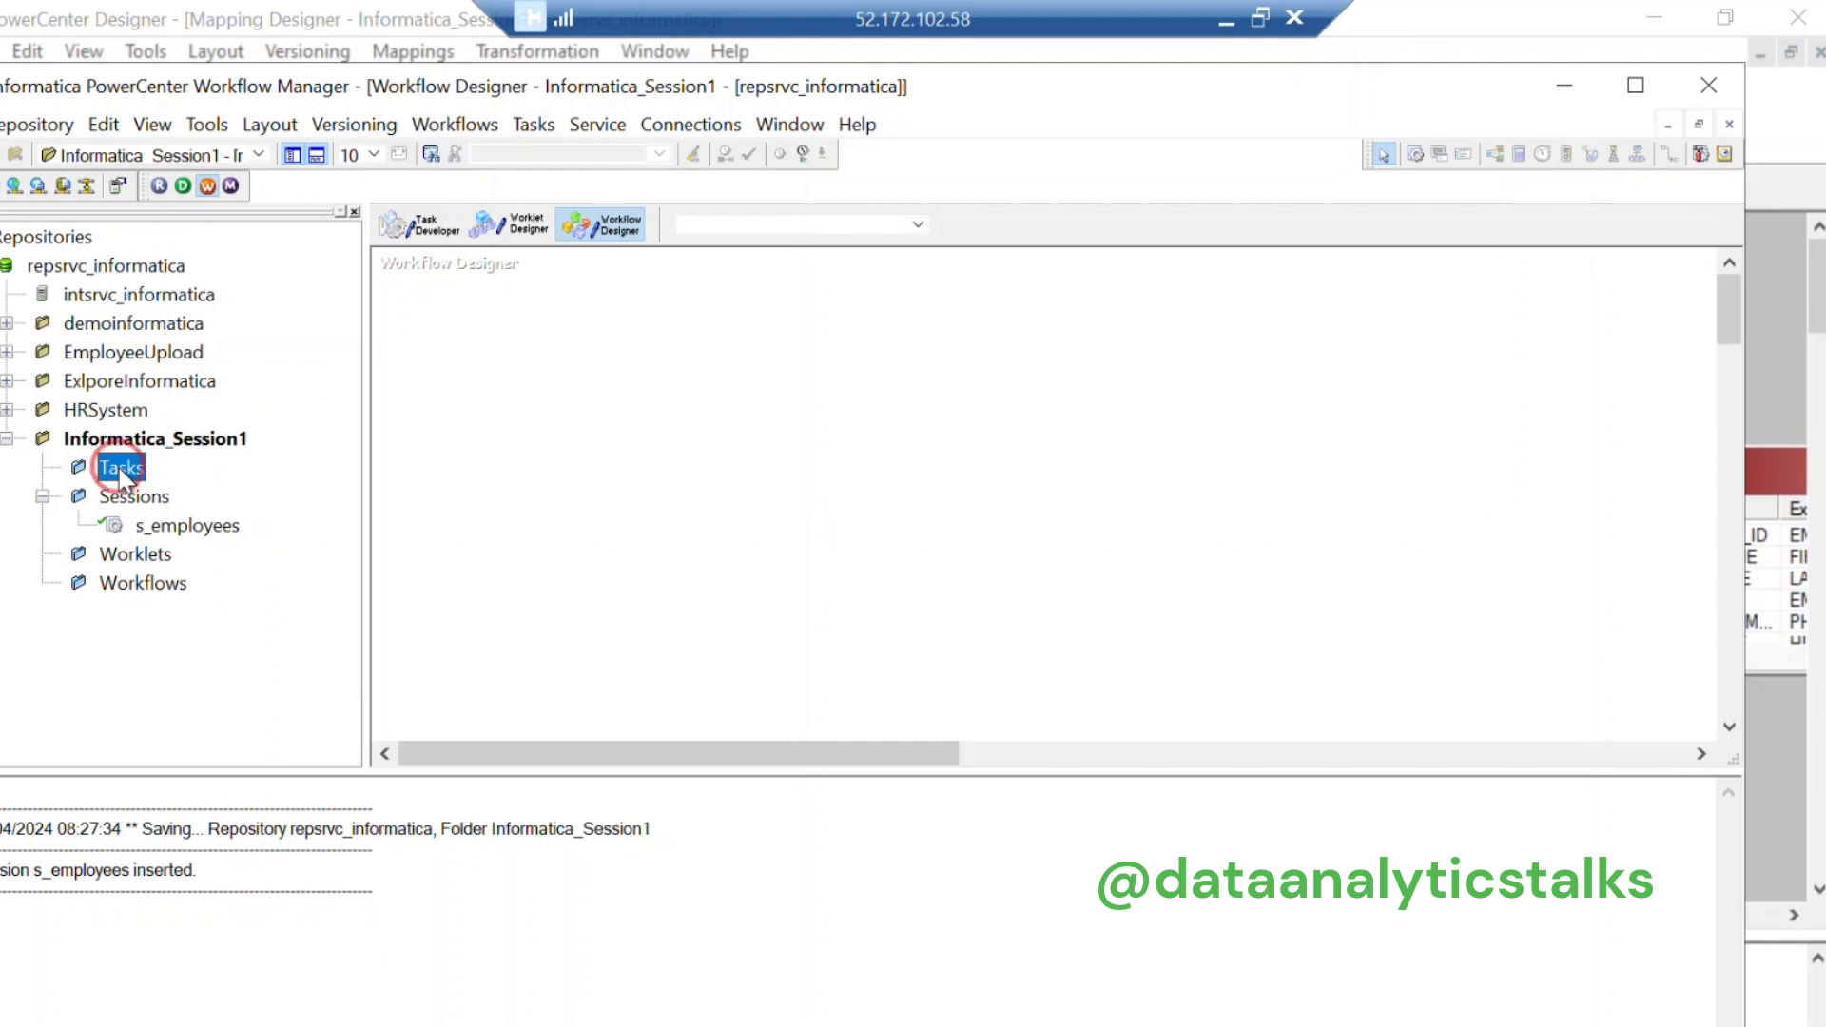
{"action": "left_click", "coordinate": [149, 587]}
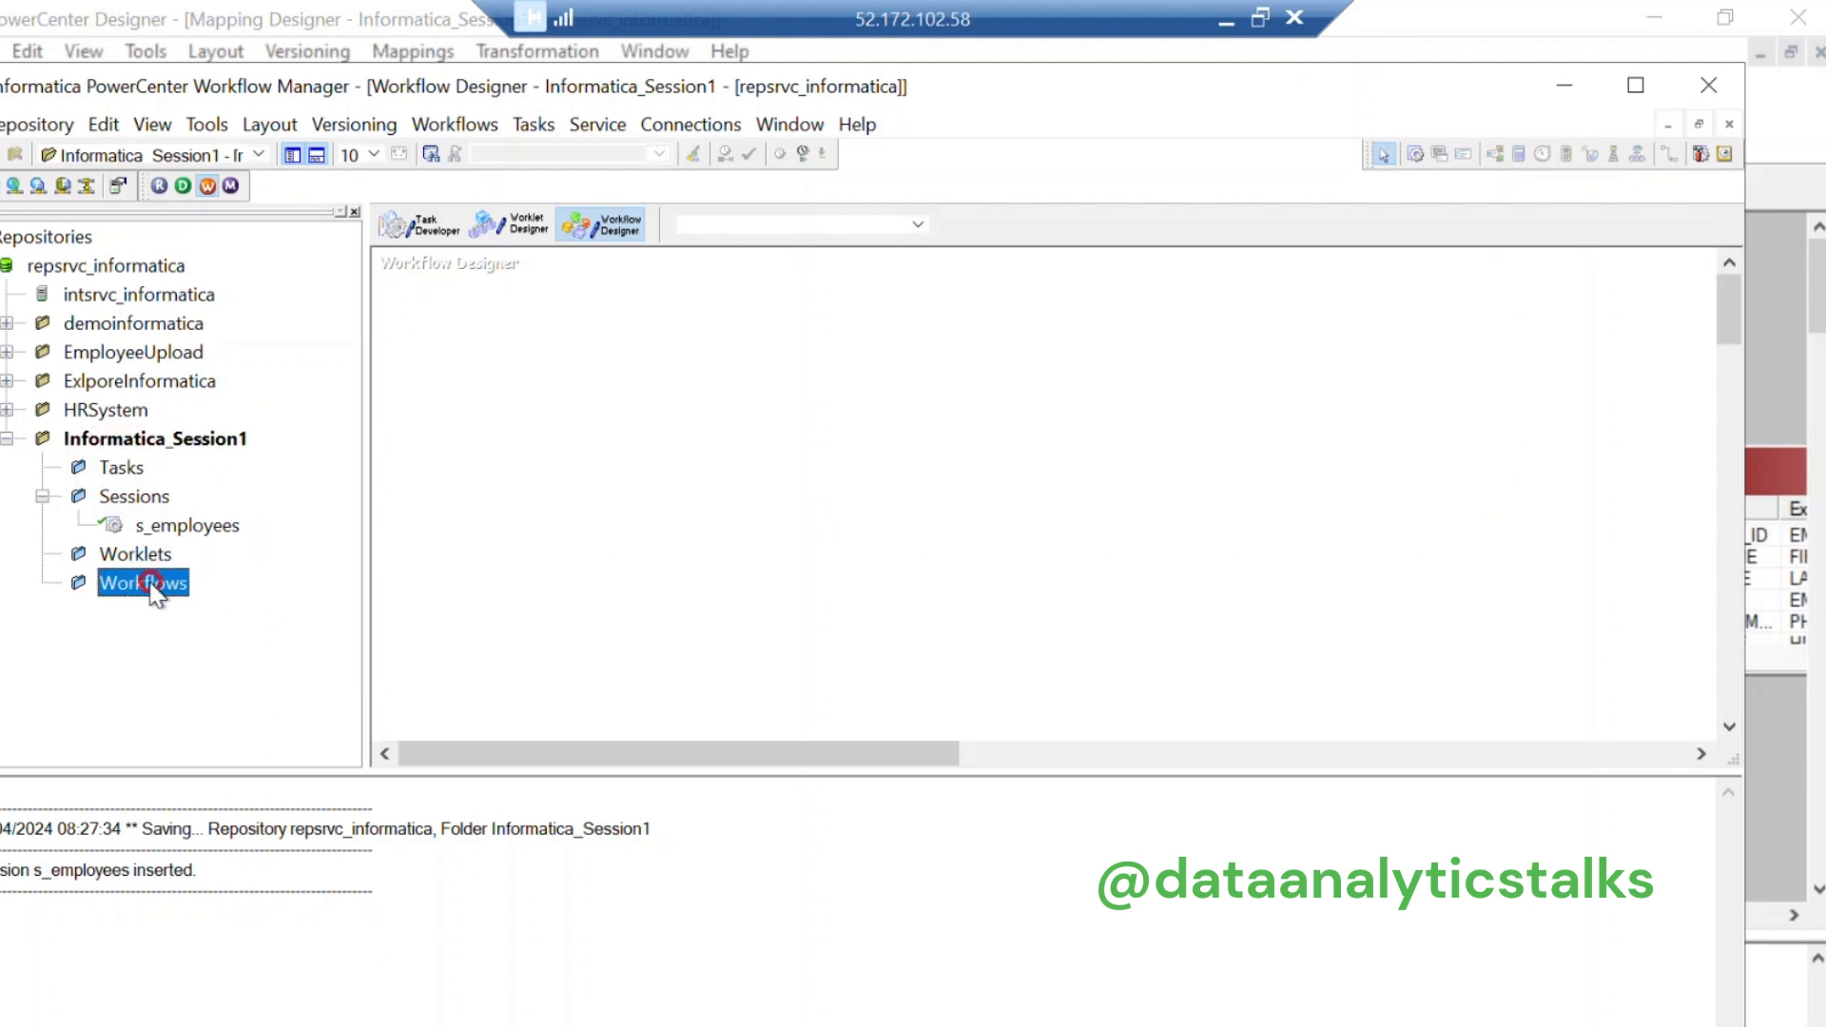
{"action": "left_click", "coordinate": [436, 124]}
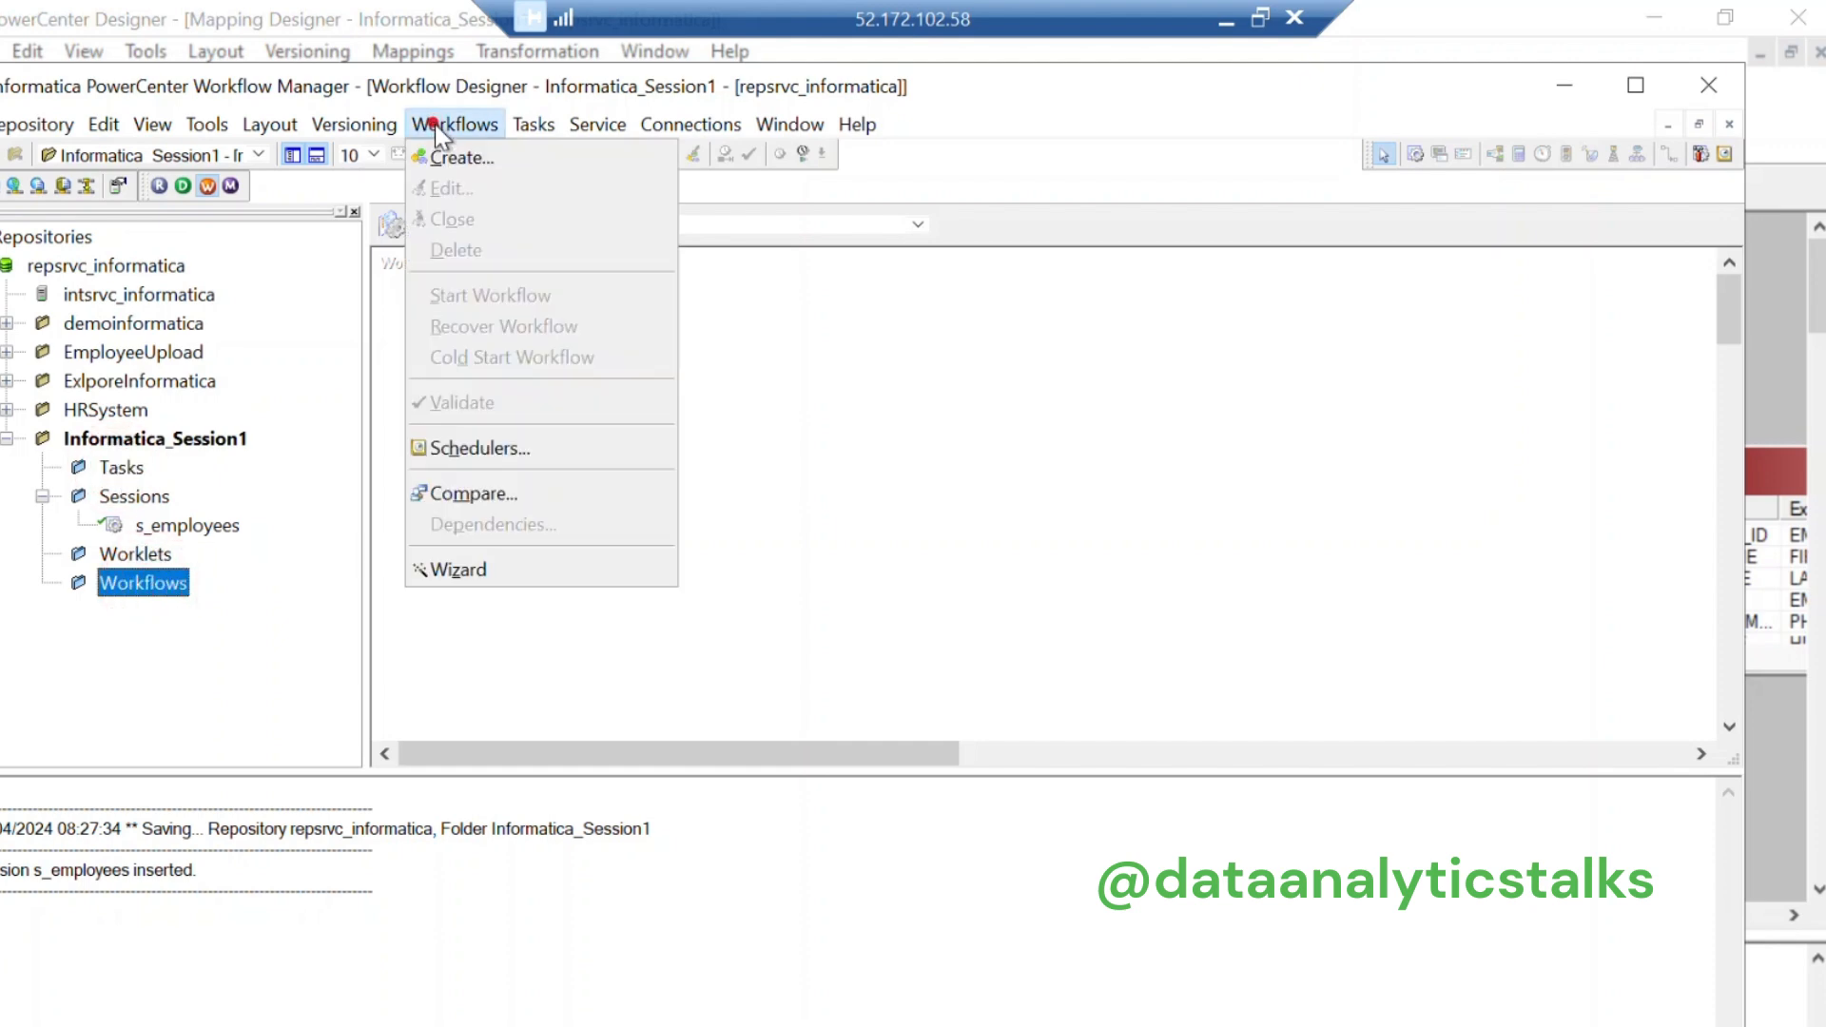
Step: Create a workflow named w_Employees in place of the default NEWWORKFLOW14
{"action": "left_click", "coordinate": [485, 157]}
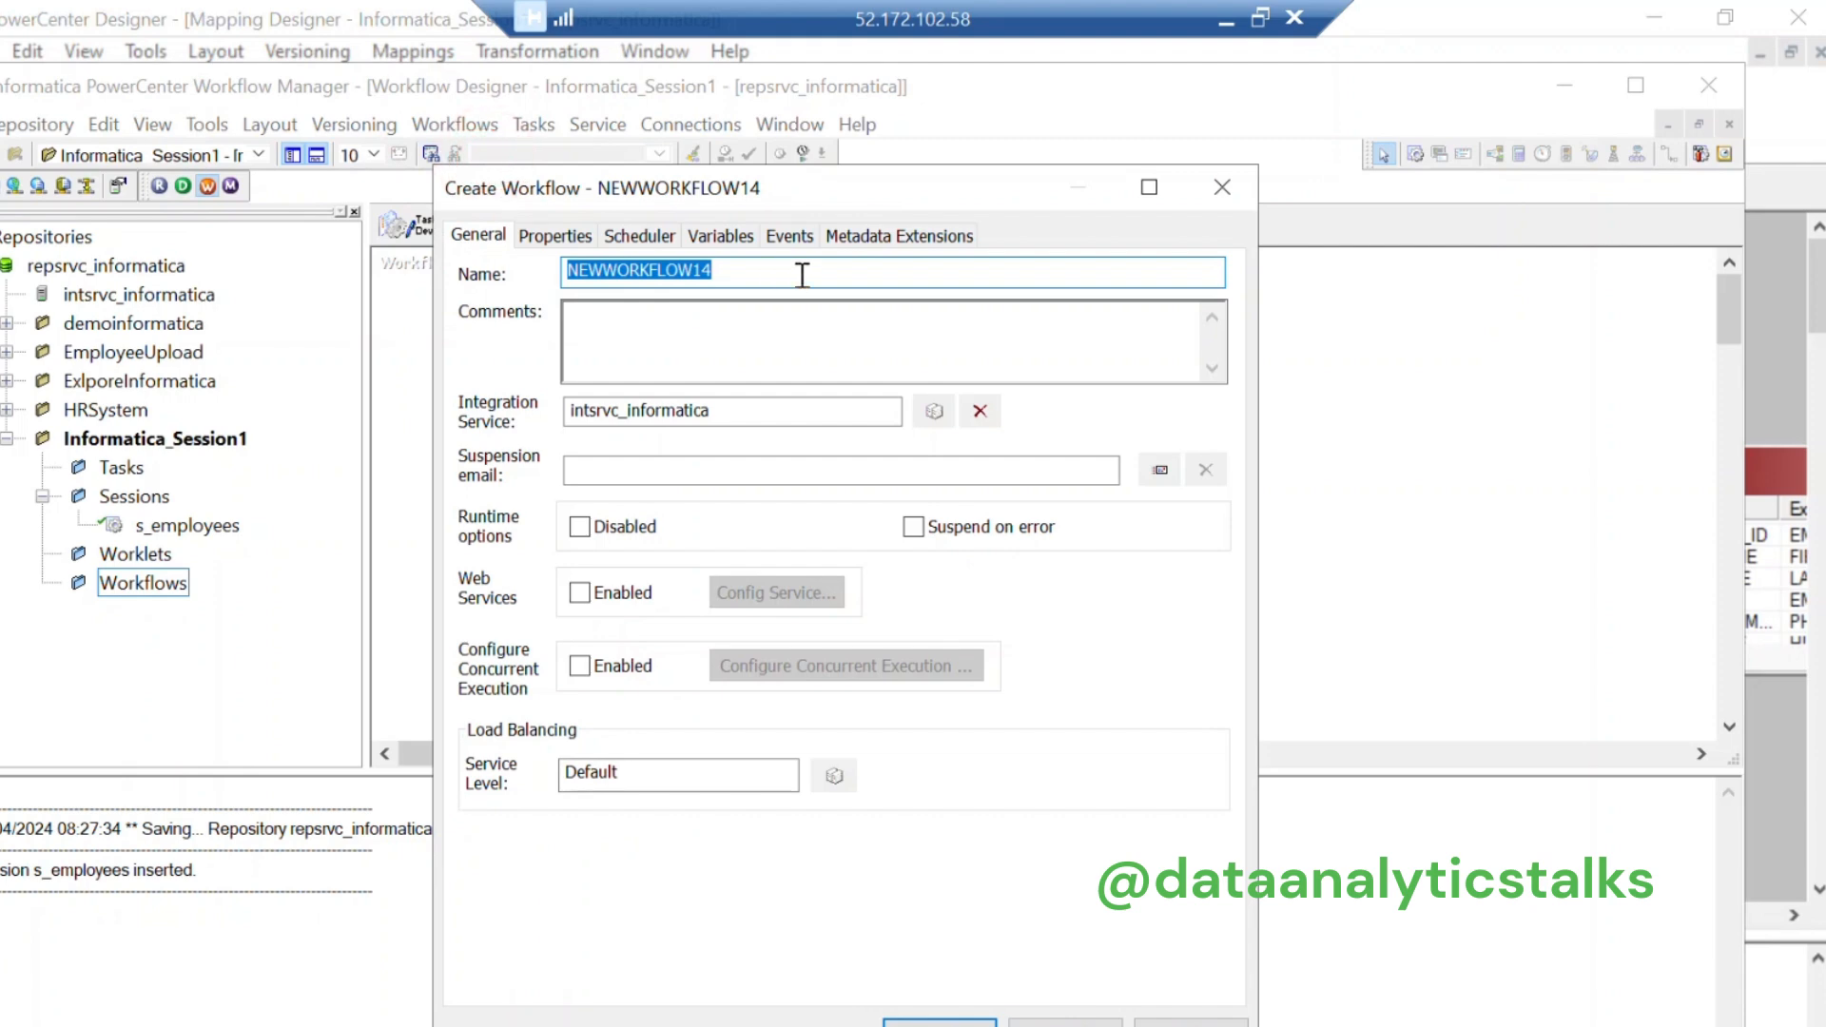
{"action": "type", "text": "w_Employees"}
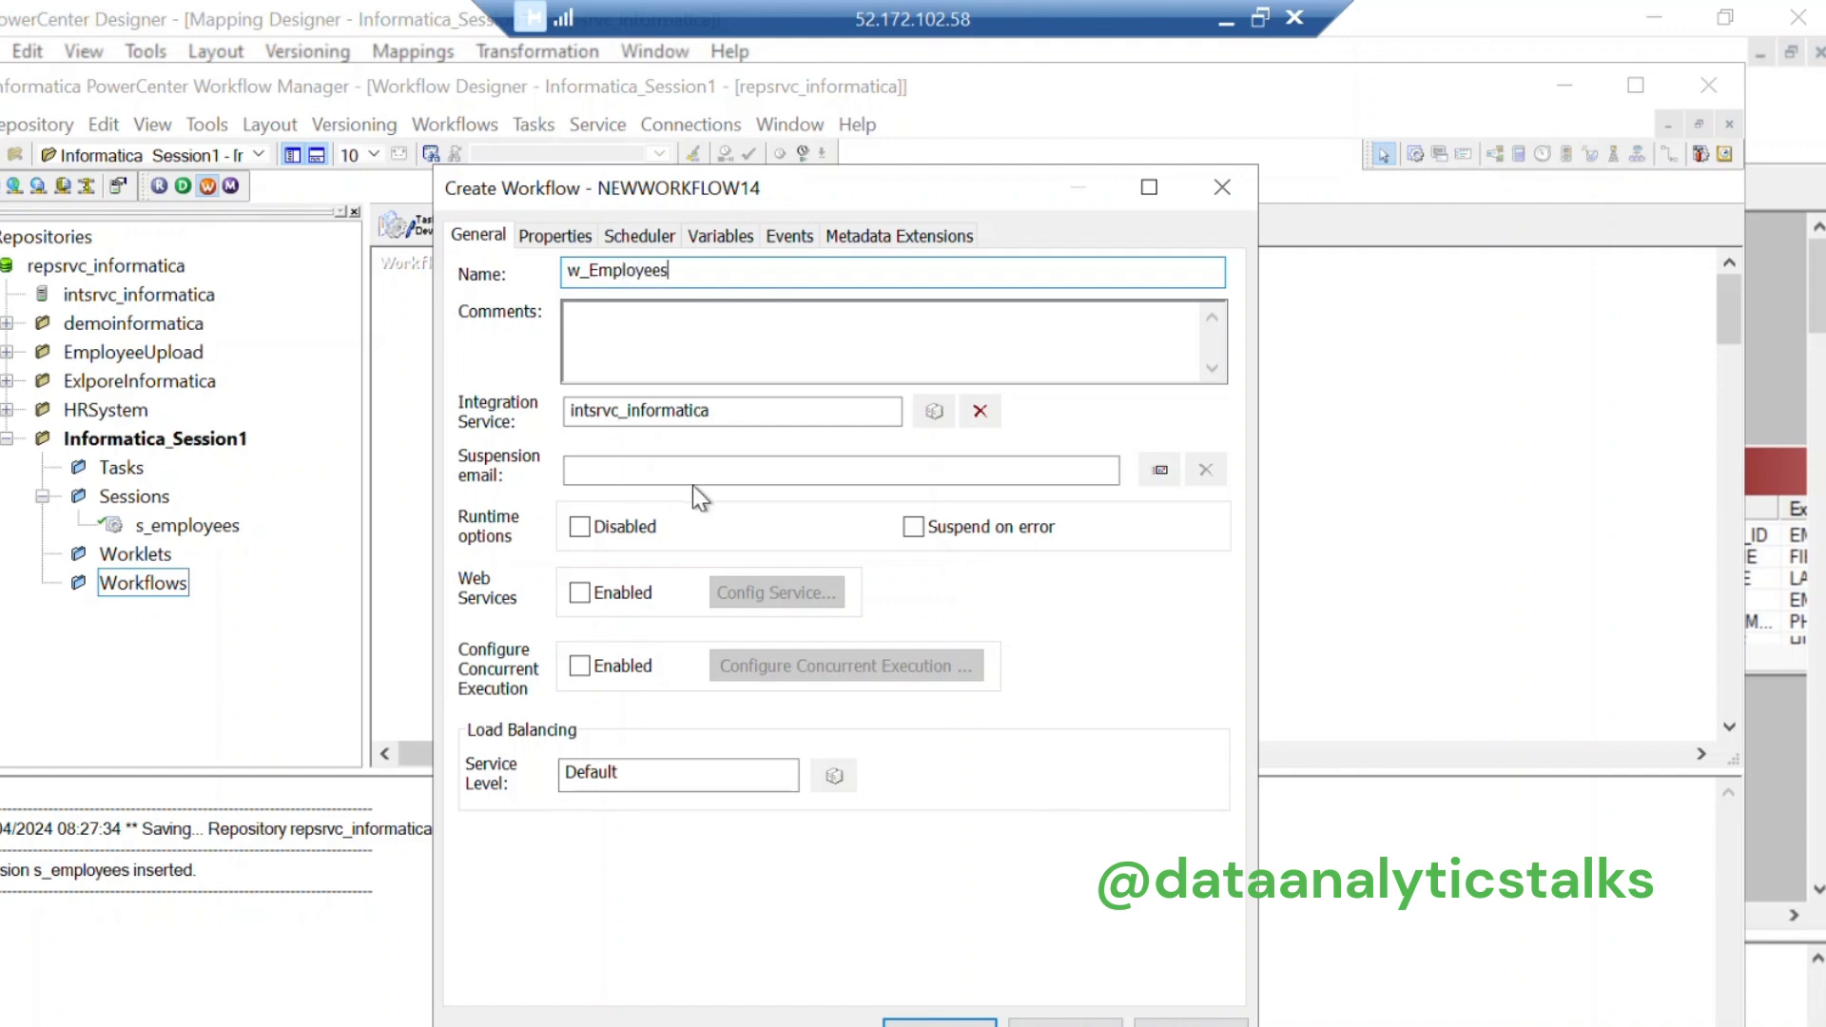
{"action": "left_click", "coordinate": [939, 1021]}
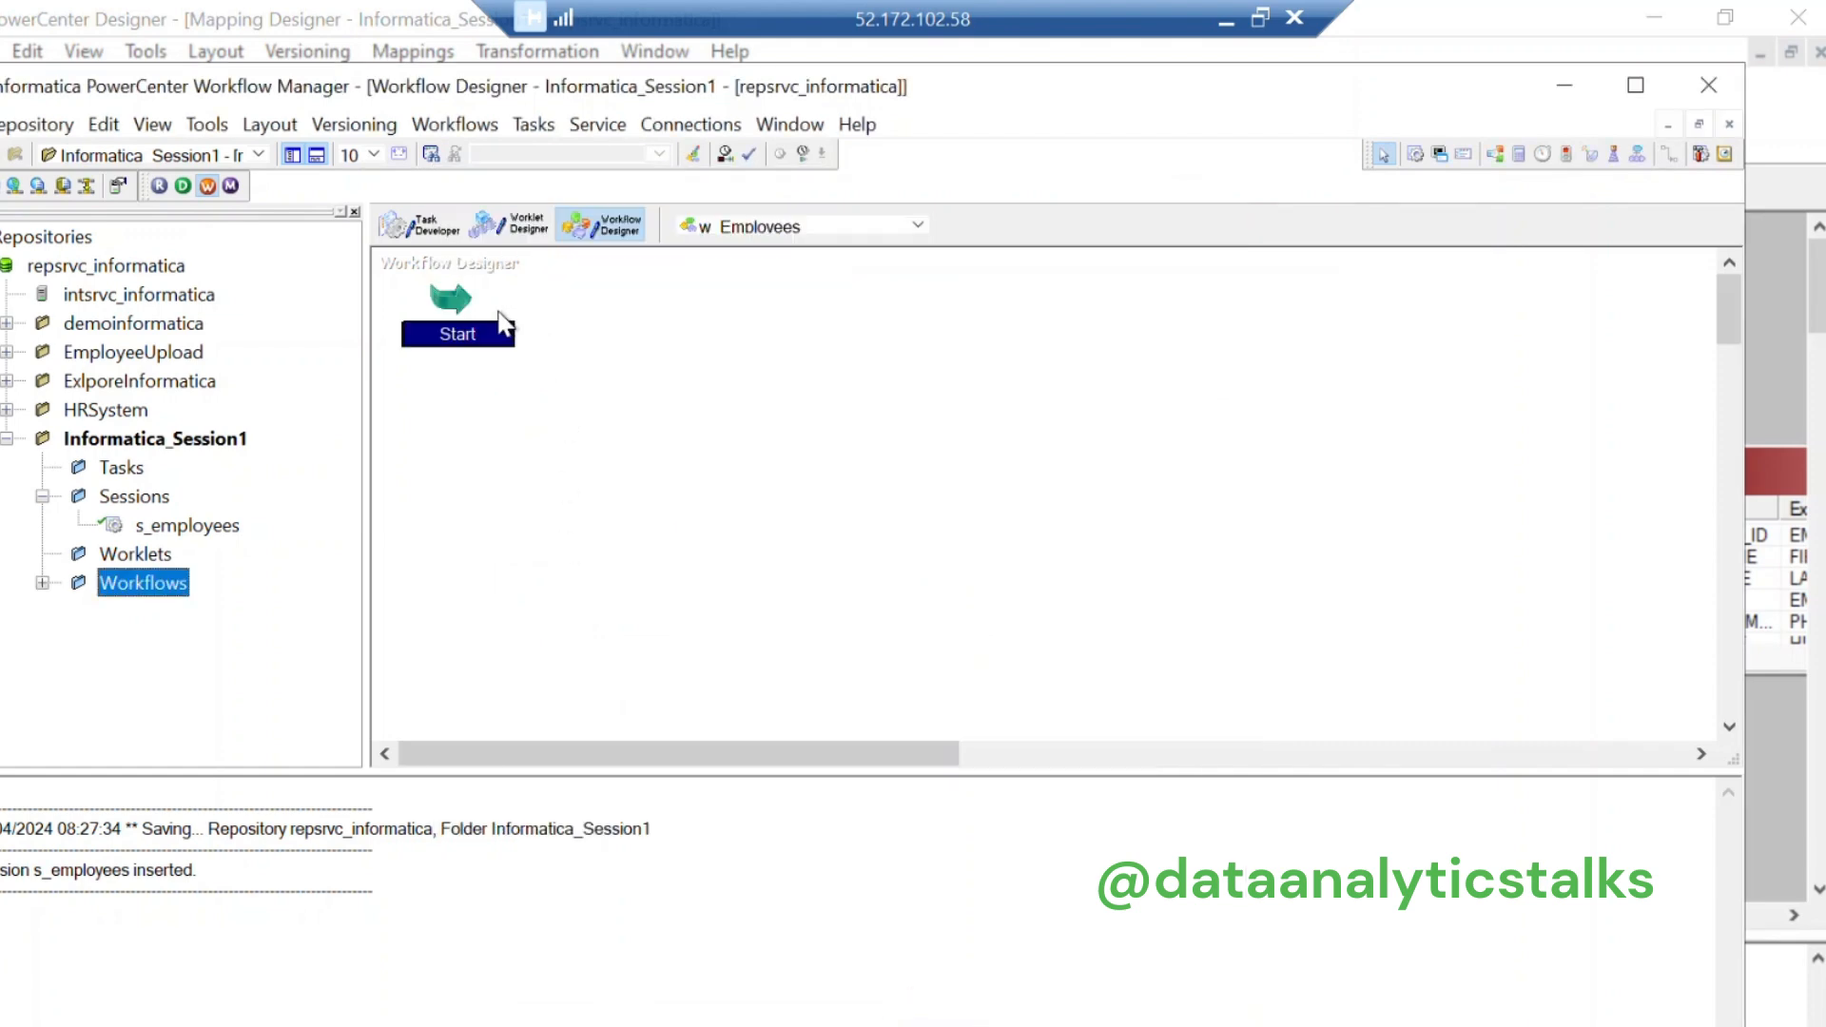
Step: Place the s_employees session on the w_Employees canvas and link the Start task to it
{"action": "left_click", "coordinate": [44, 583]}
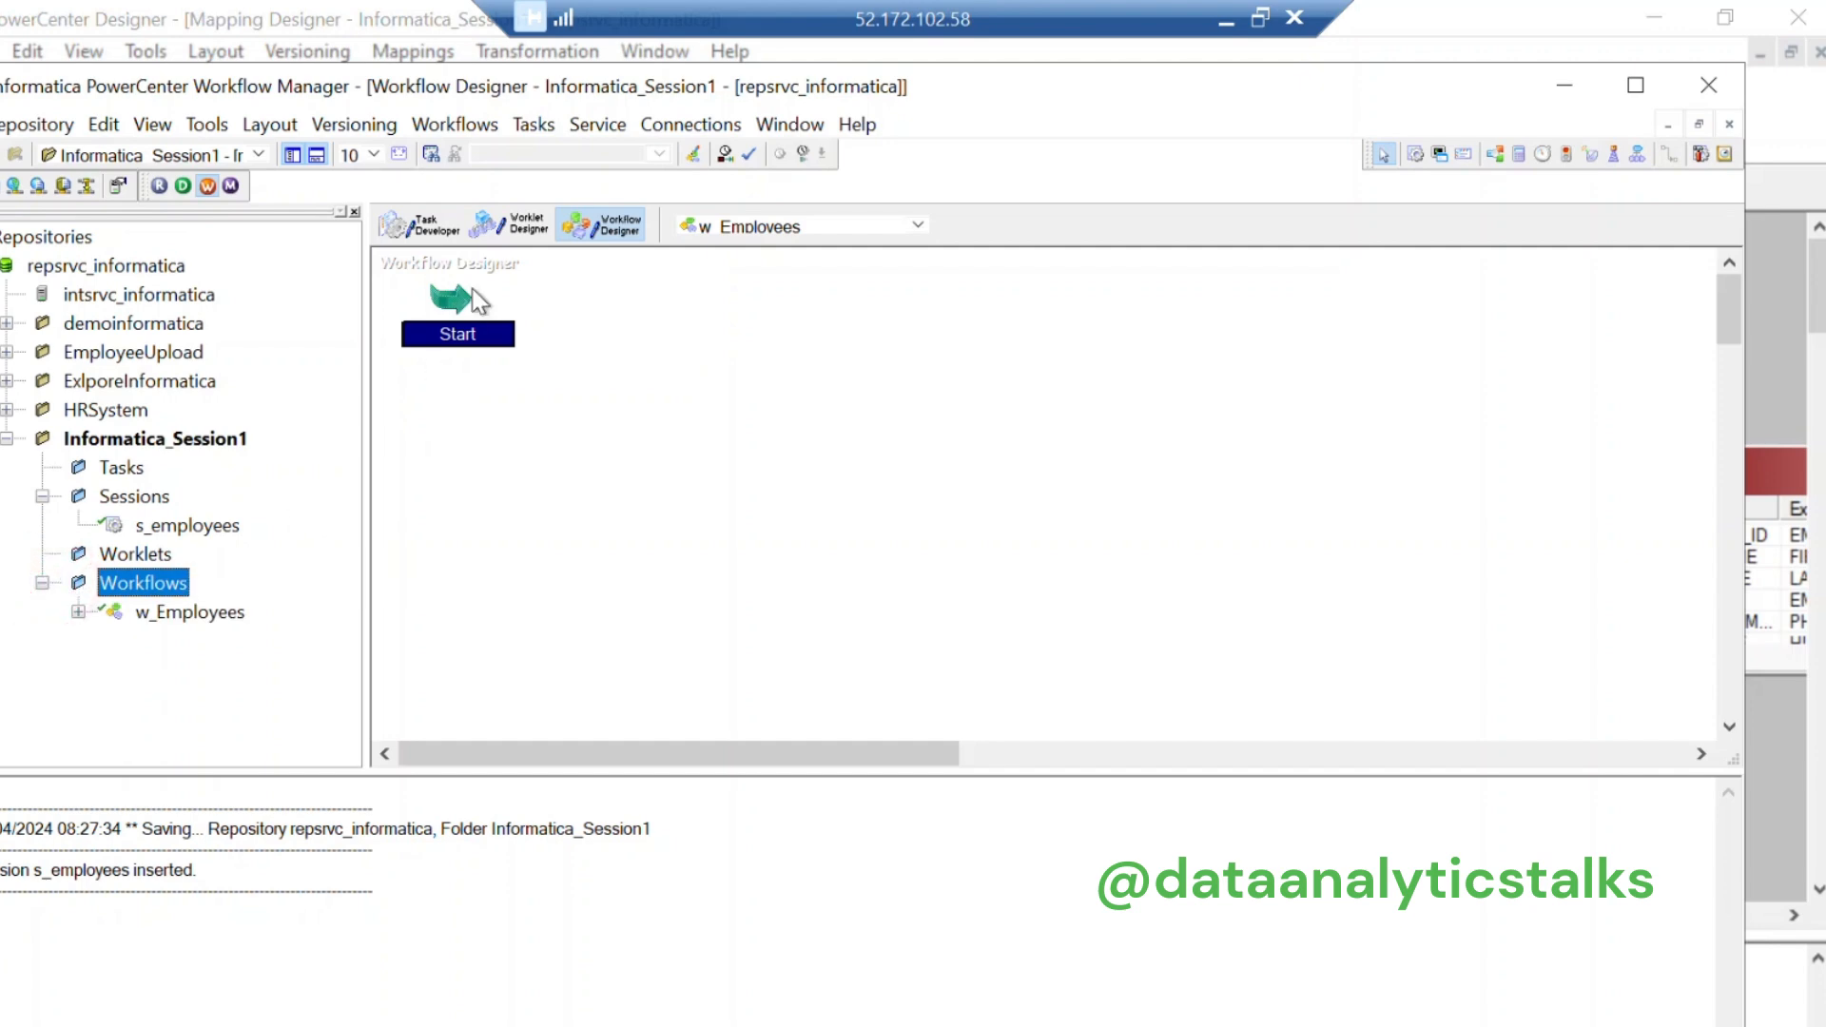
{"action": "left_click_drag", "start_coordinate": [187, 525], "coordinate": [726, 321]}
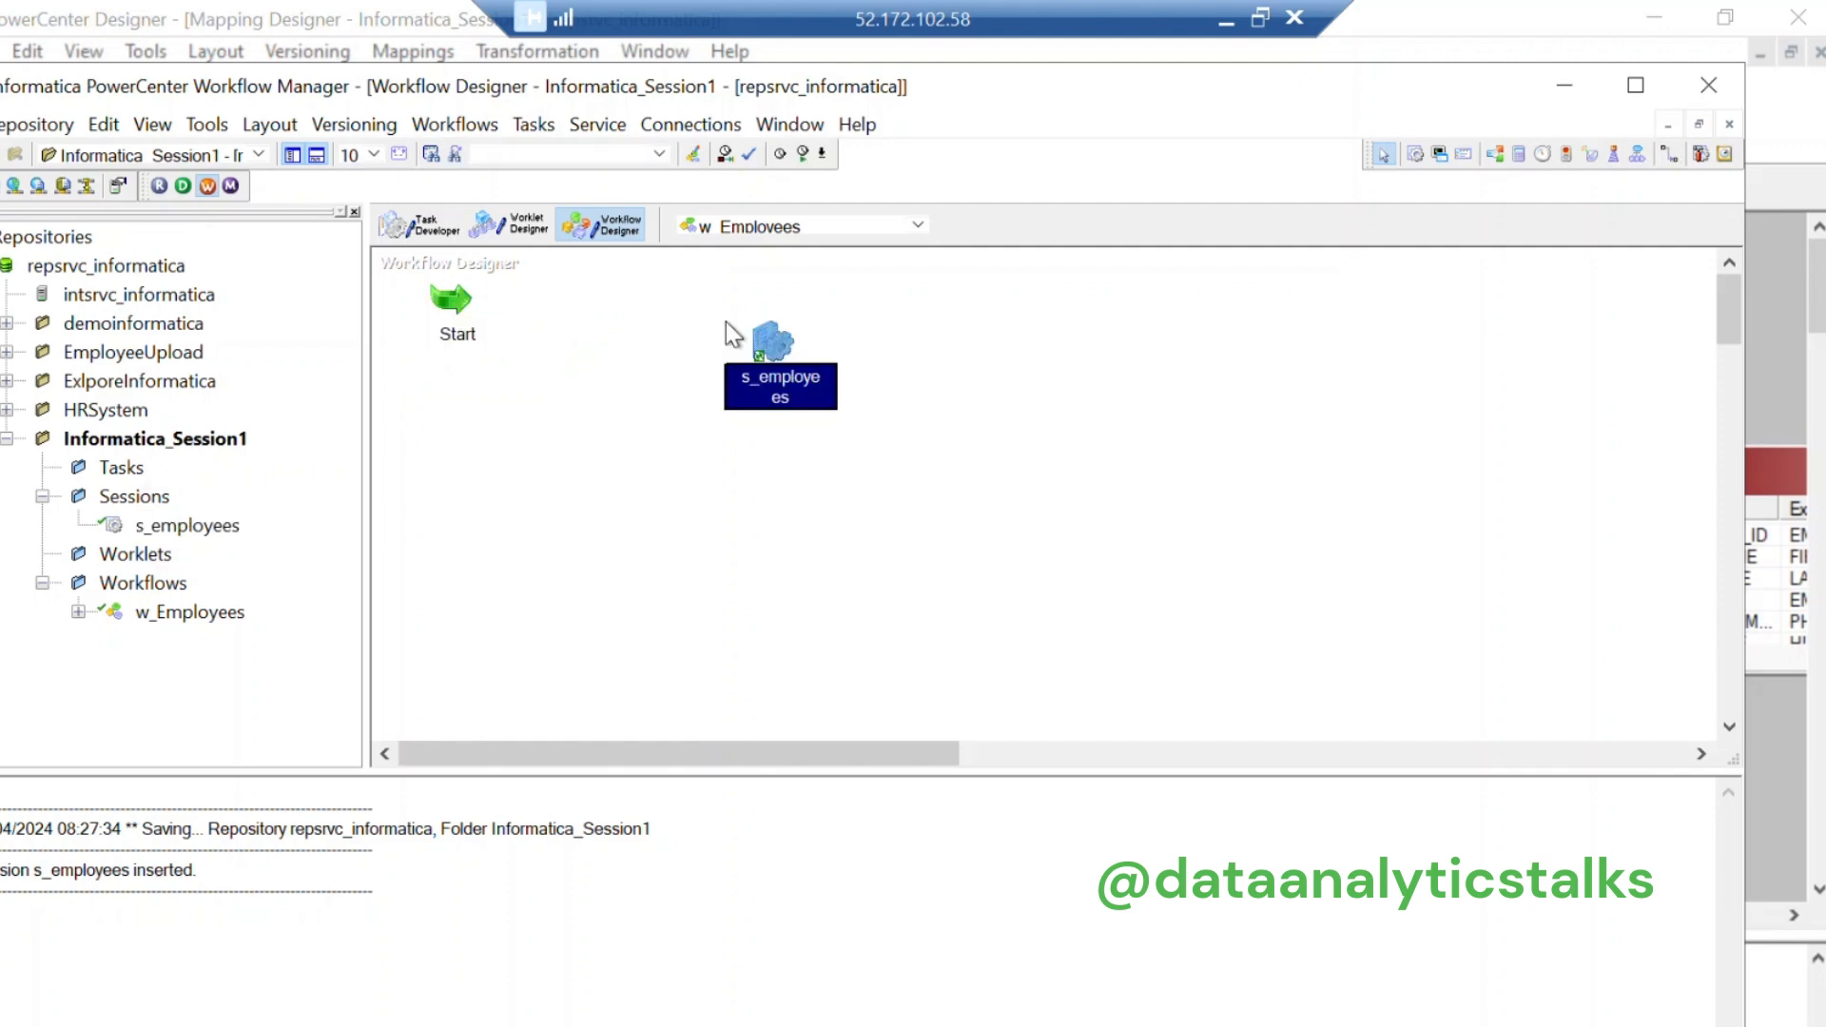
{"action": "left_click", "coordinate": [471, 304]}
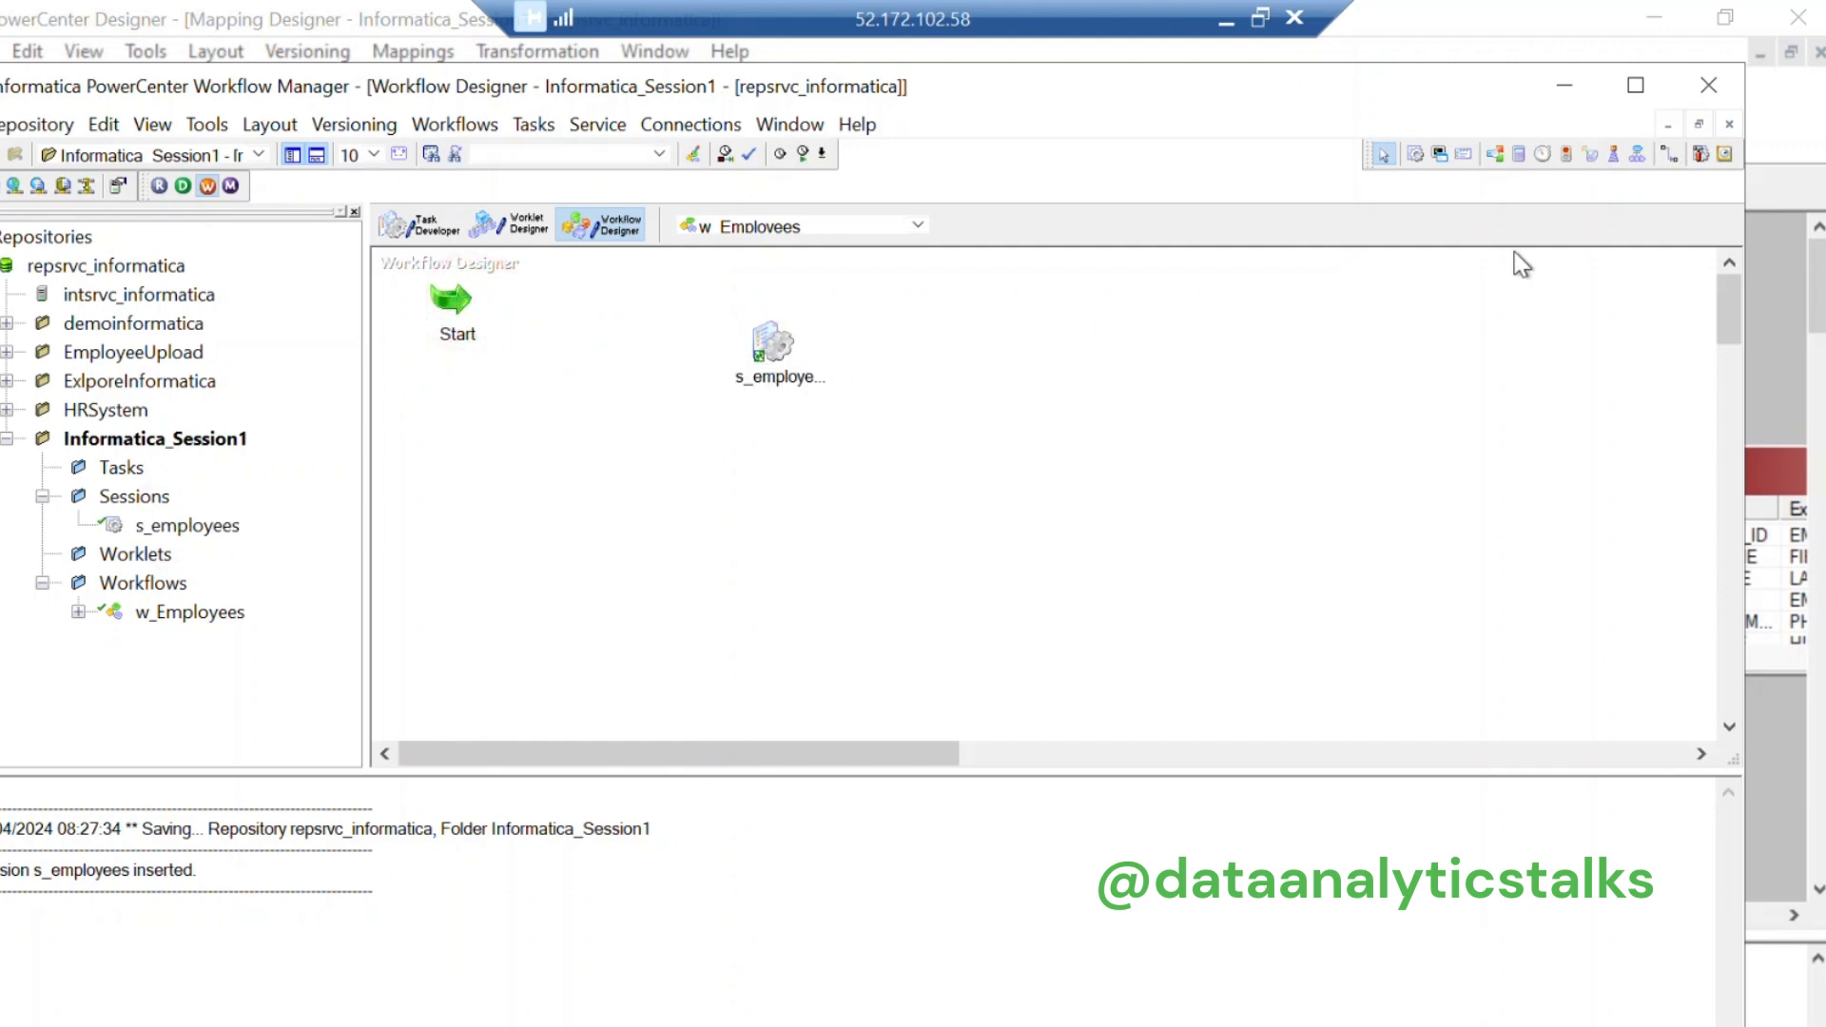
{"action": "left_click", "coordinate": [1666, 156]}
{"action": "left_click_drag", "start_coordinate": [451, 300], "coordinate": [771, 343]}
{"action": "left_click", "coordinate": [967, 369]}
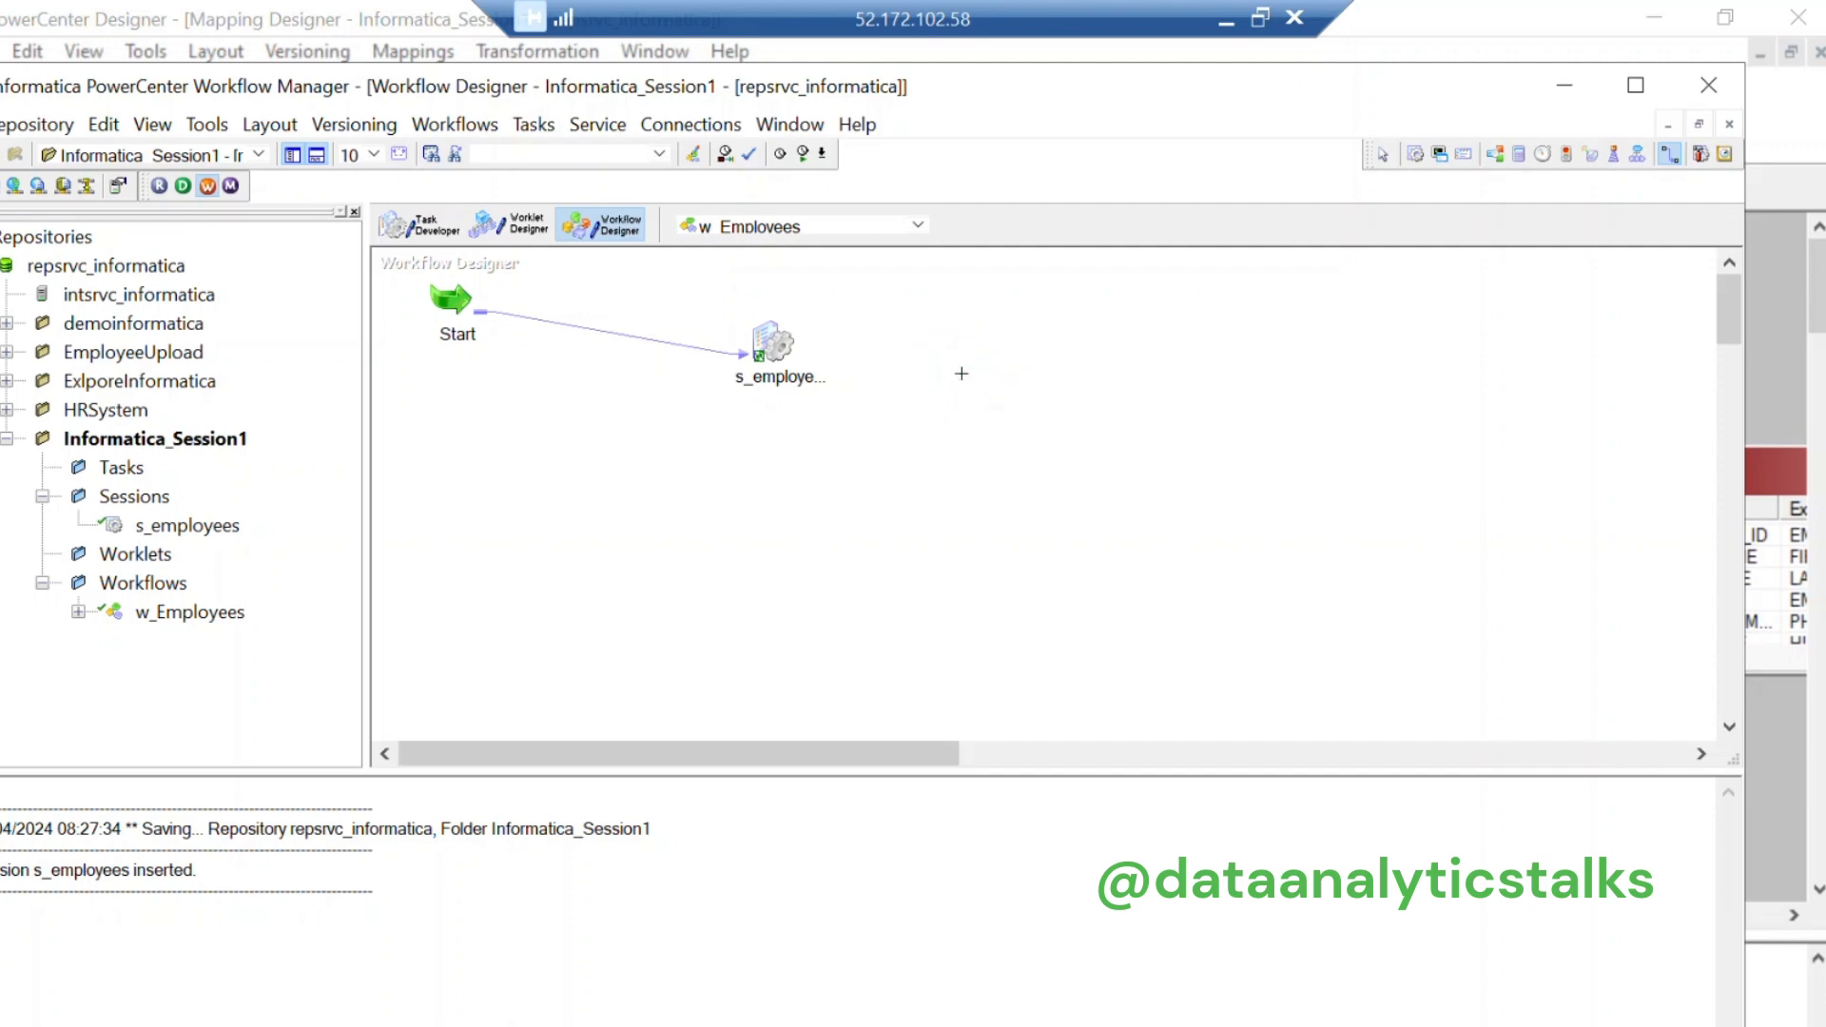
Step: Save w_Employees so it validates, expand its tasks, and launch Workflow Monitor
{"action": "left_click", "coordinate": [23, 116]}
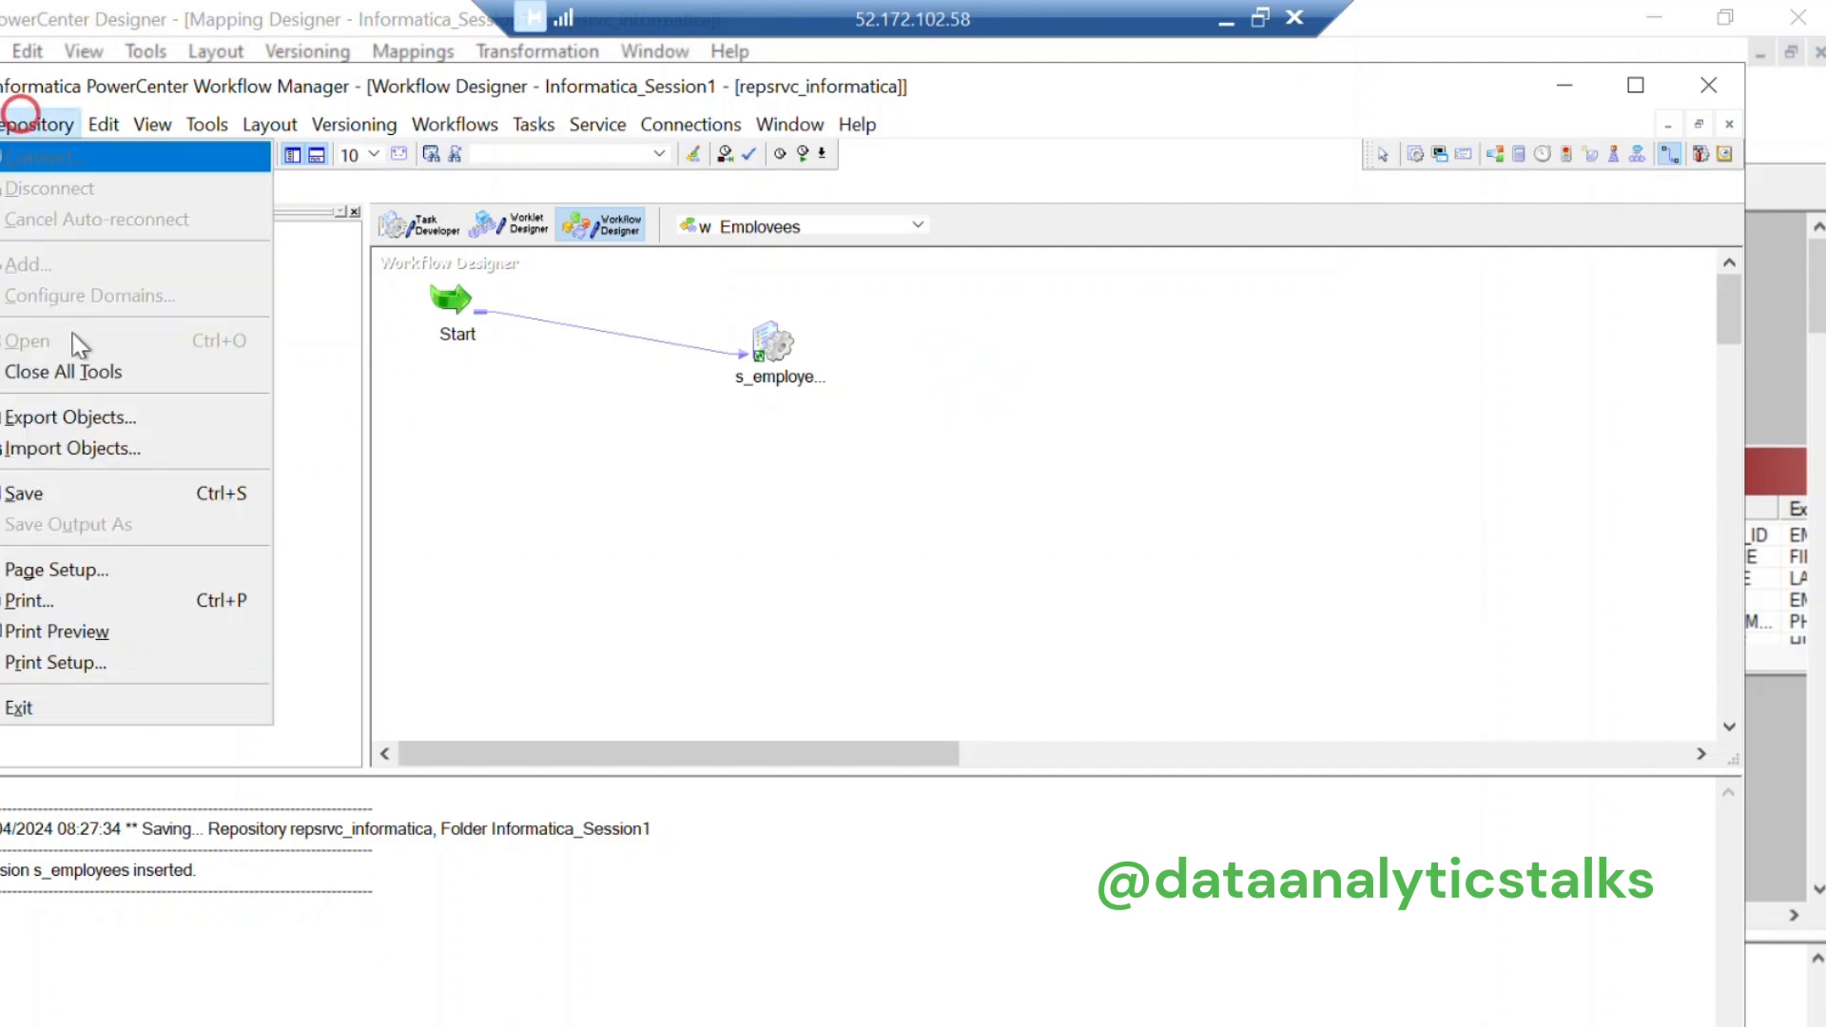
{"action": "left_click", "coordinate": [63, 491]}
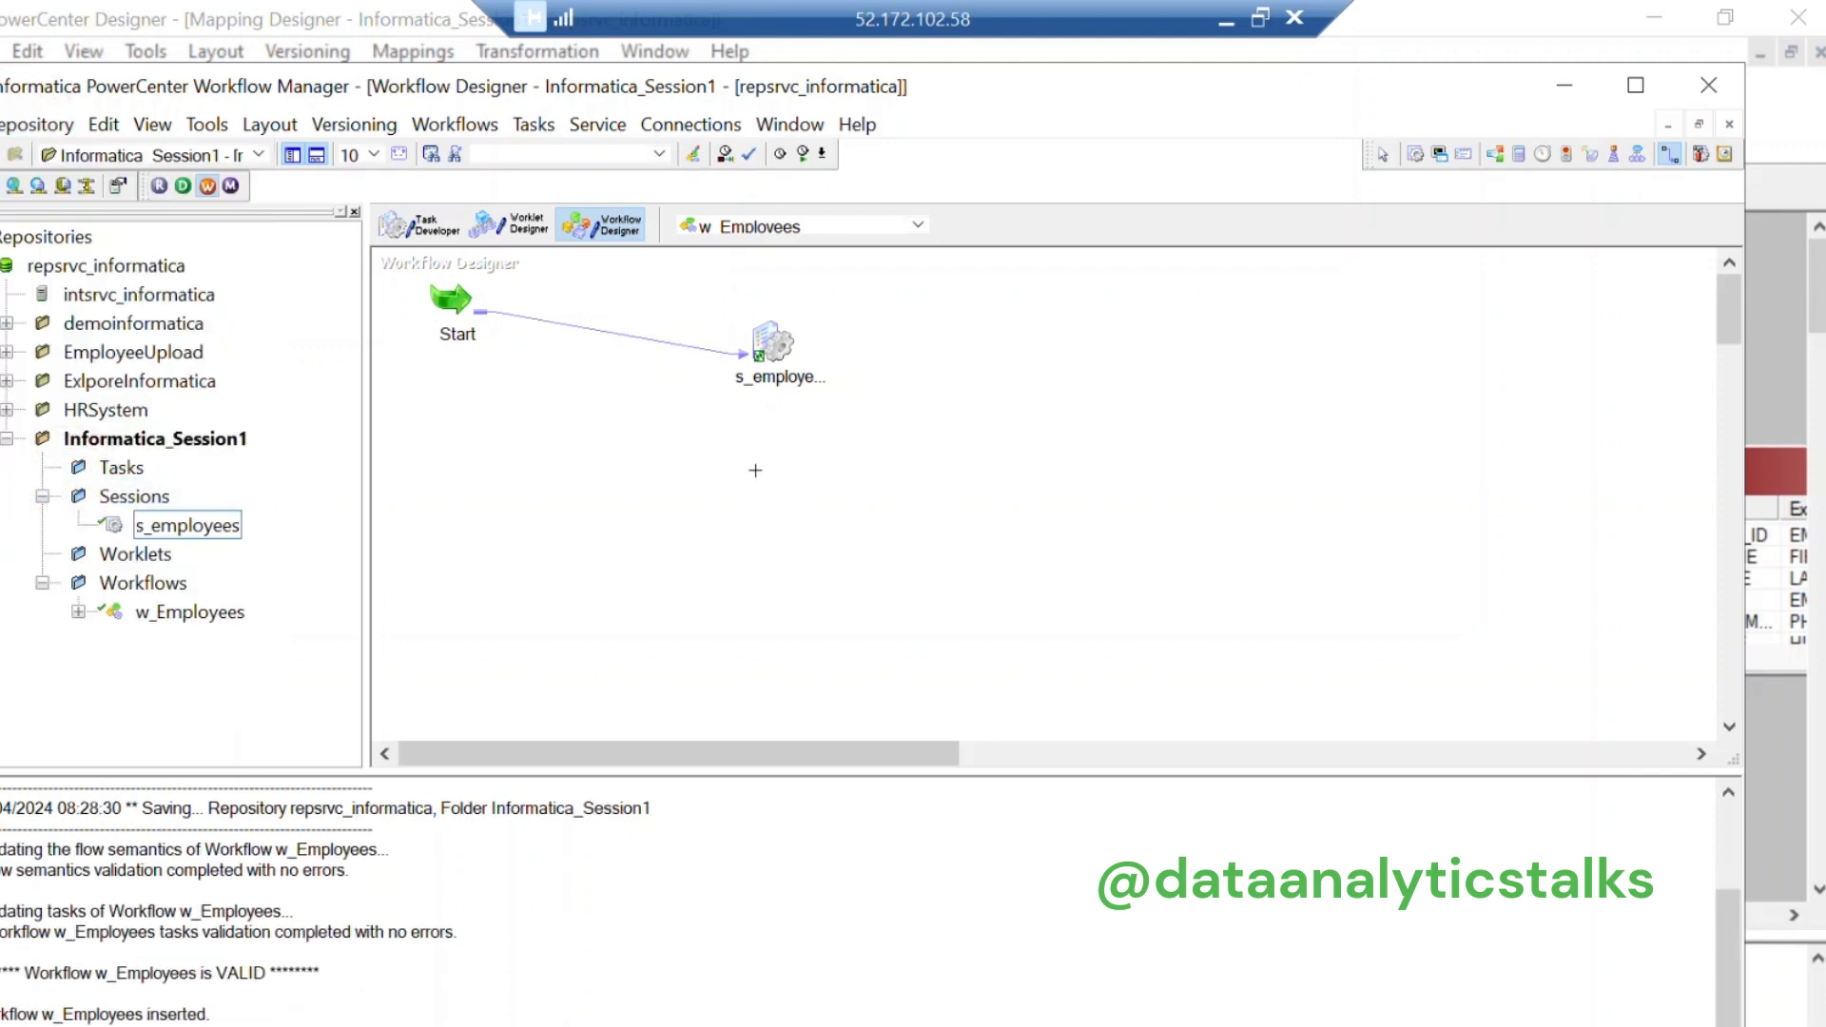
{"action": "left_click", "coordinate": [112, 612]}
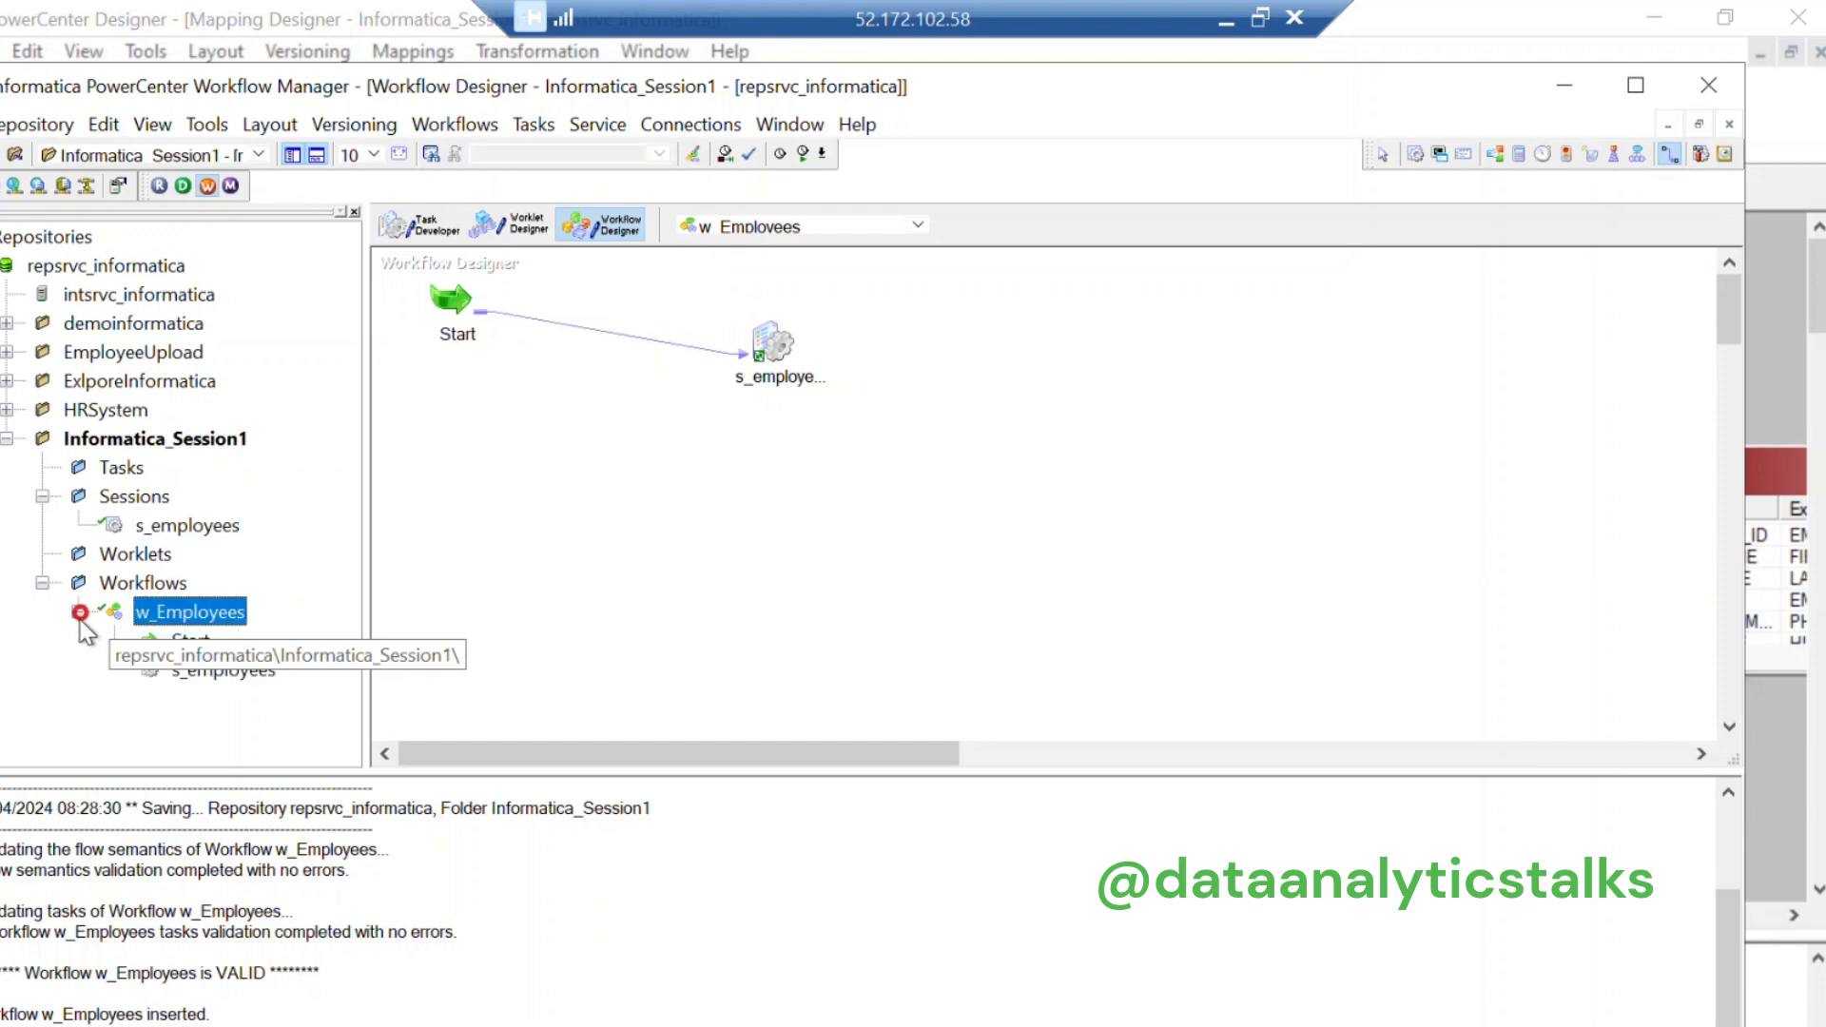
{"action": "left_click", "coordinate": [78, 611]}
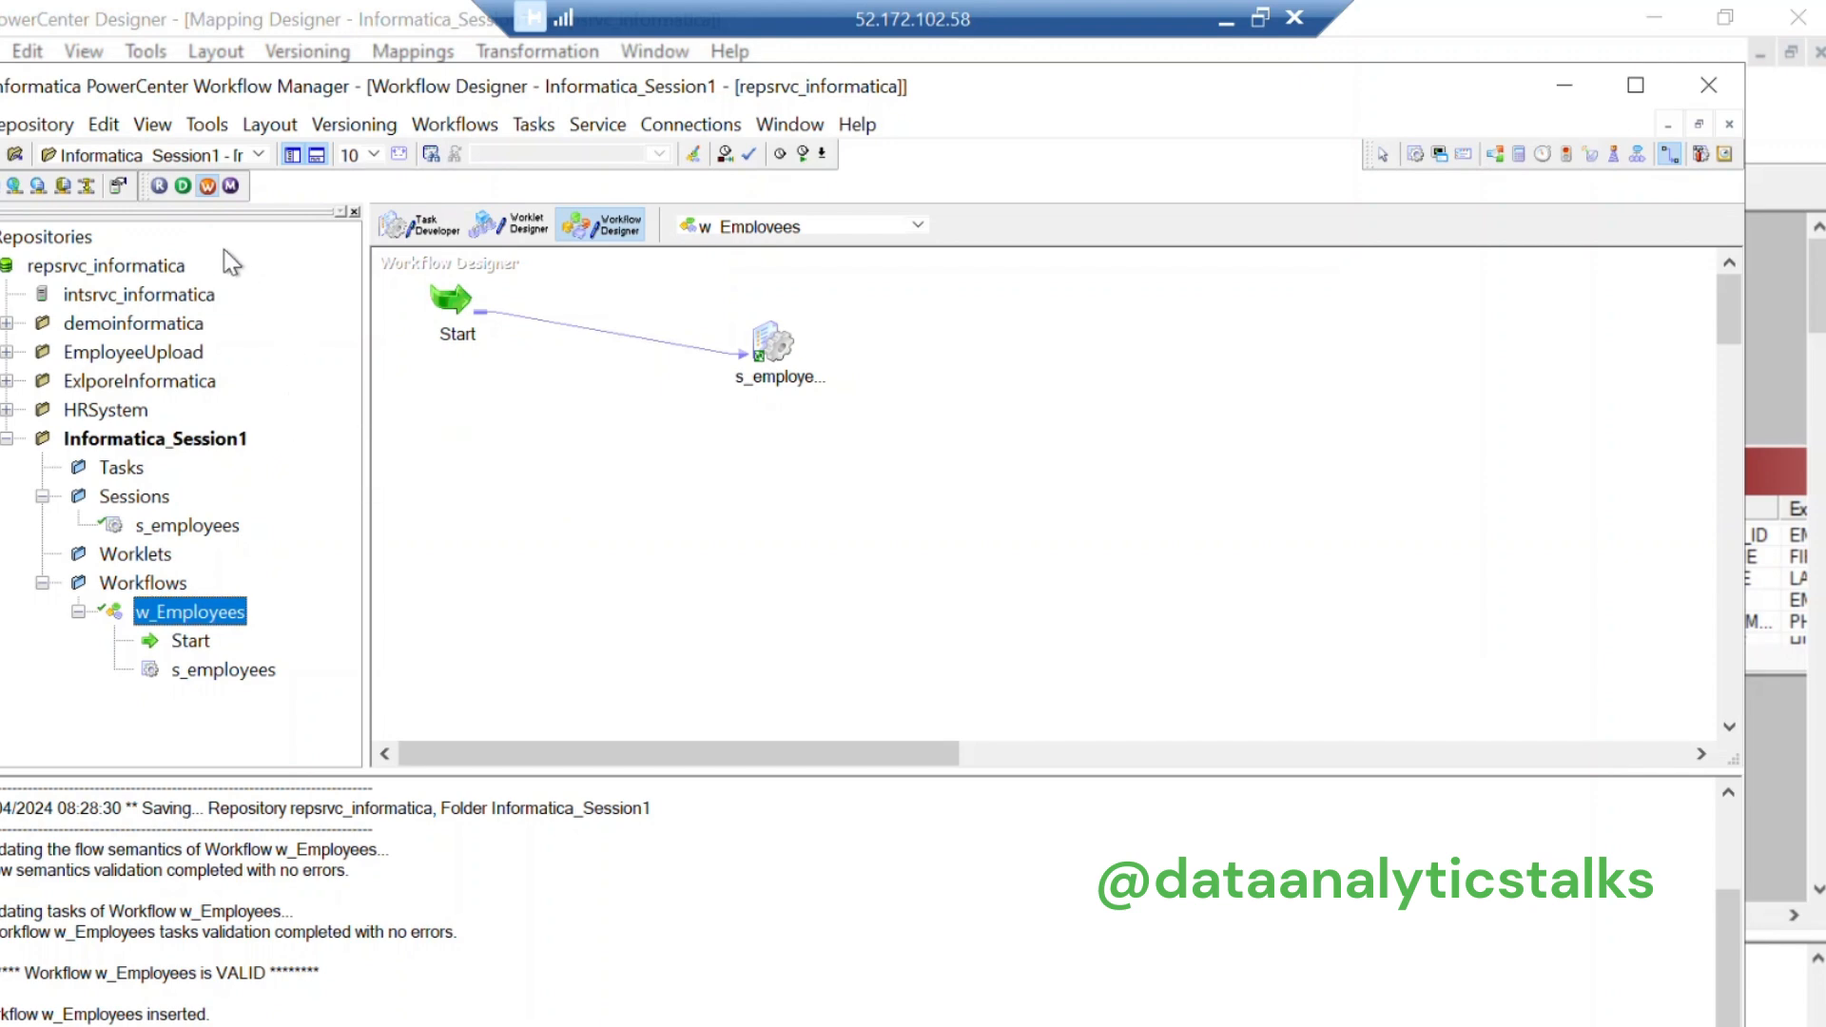
{"action": "left_click", "coordinate": [230, 188]}
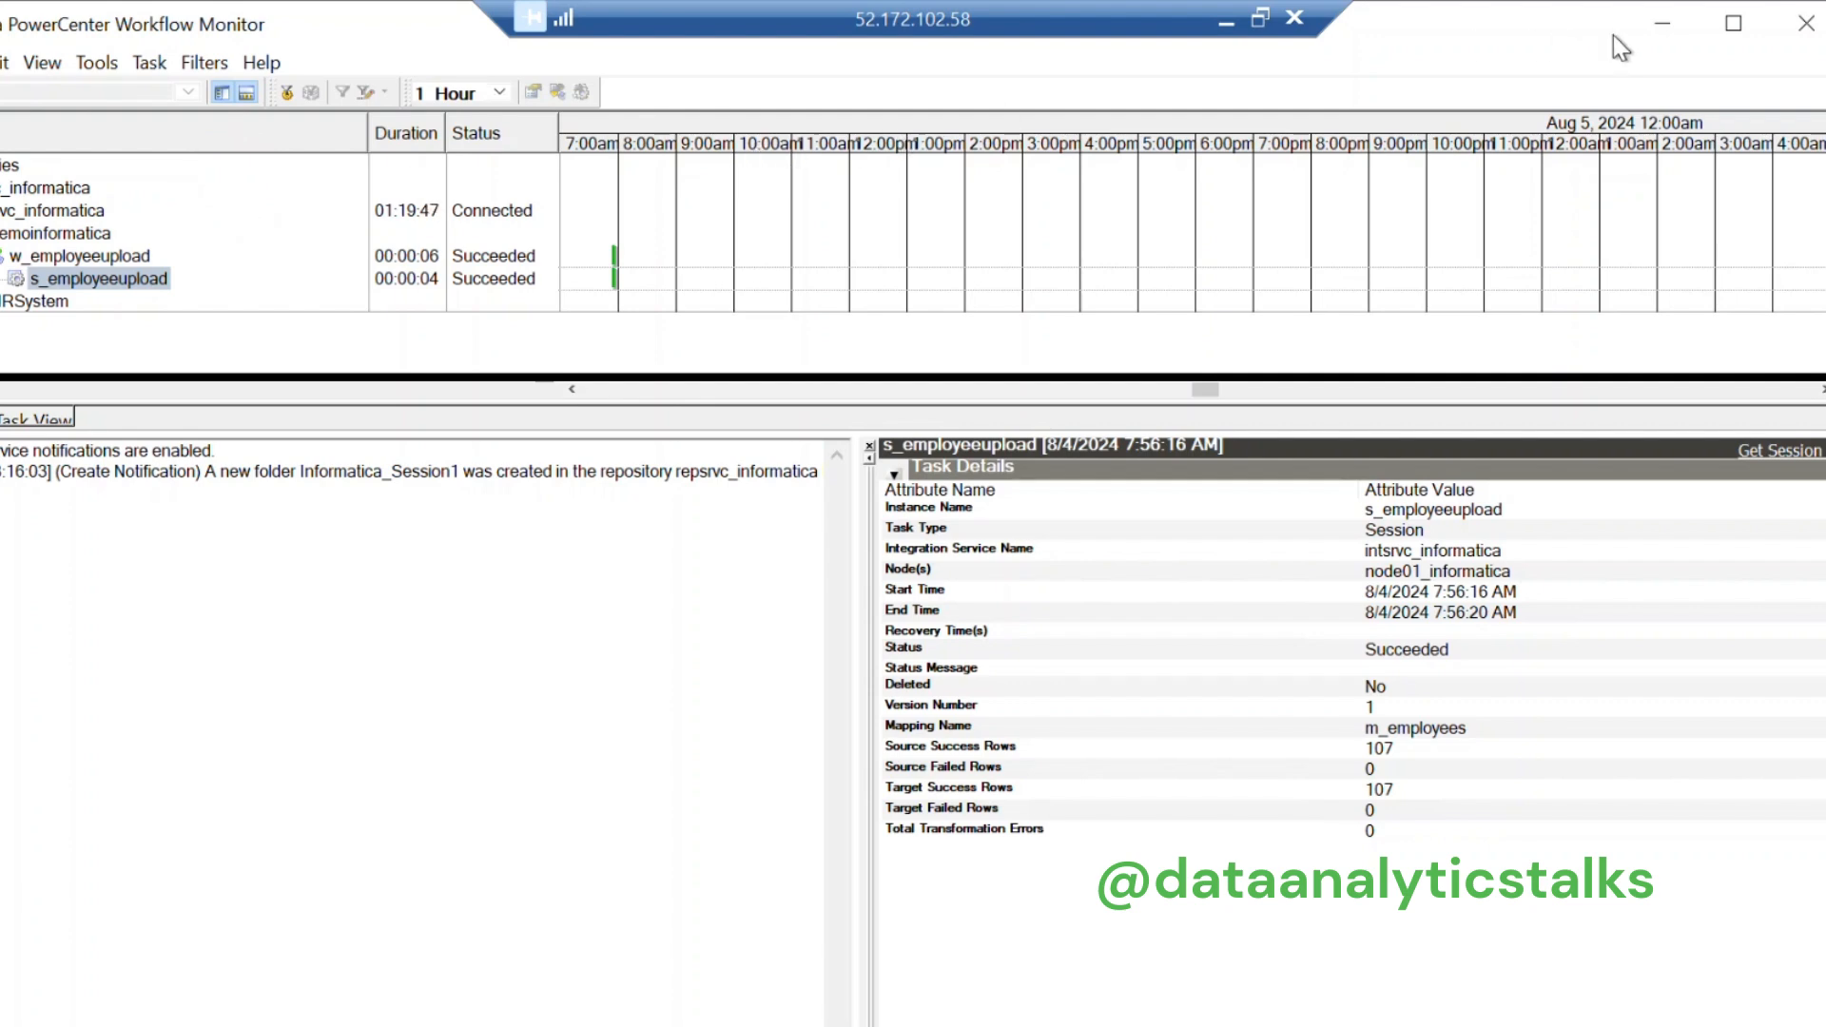
Step: Close and relaunch Workflow Monitor, dismiss its welcome tip, and minimize it to reveal w_Employees
{"action": "double_click", "coordinate": [1550, 36]}
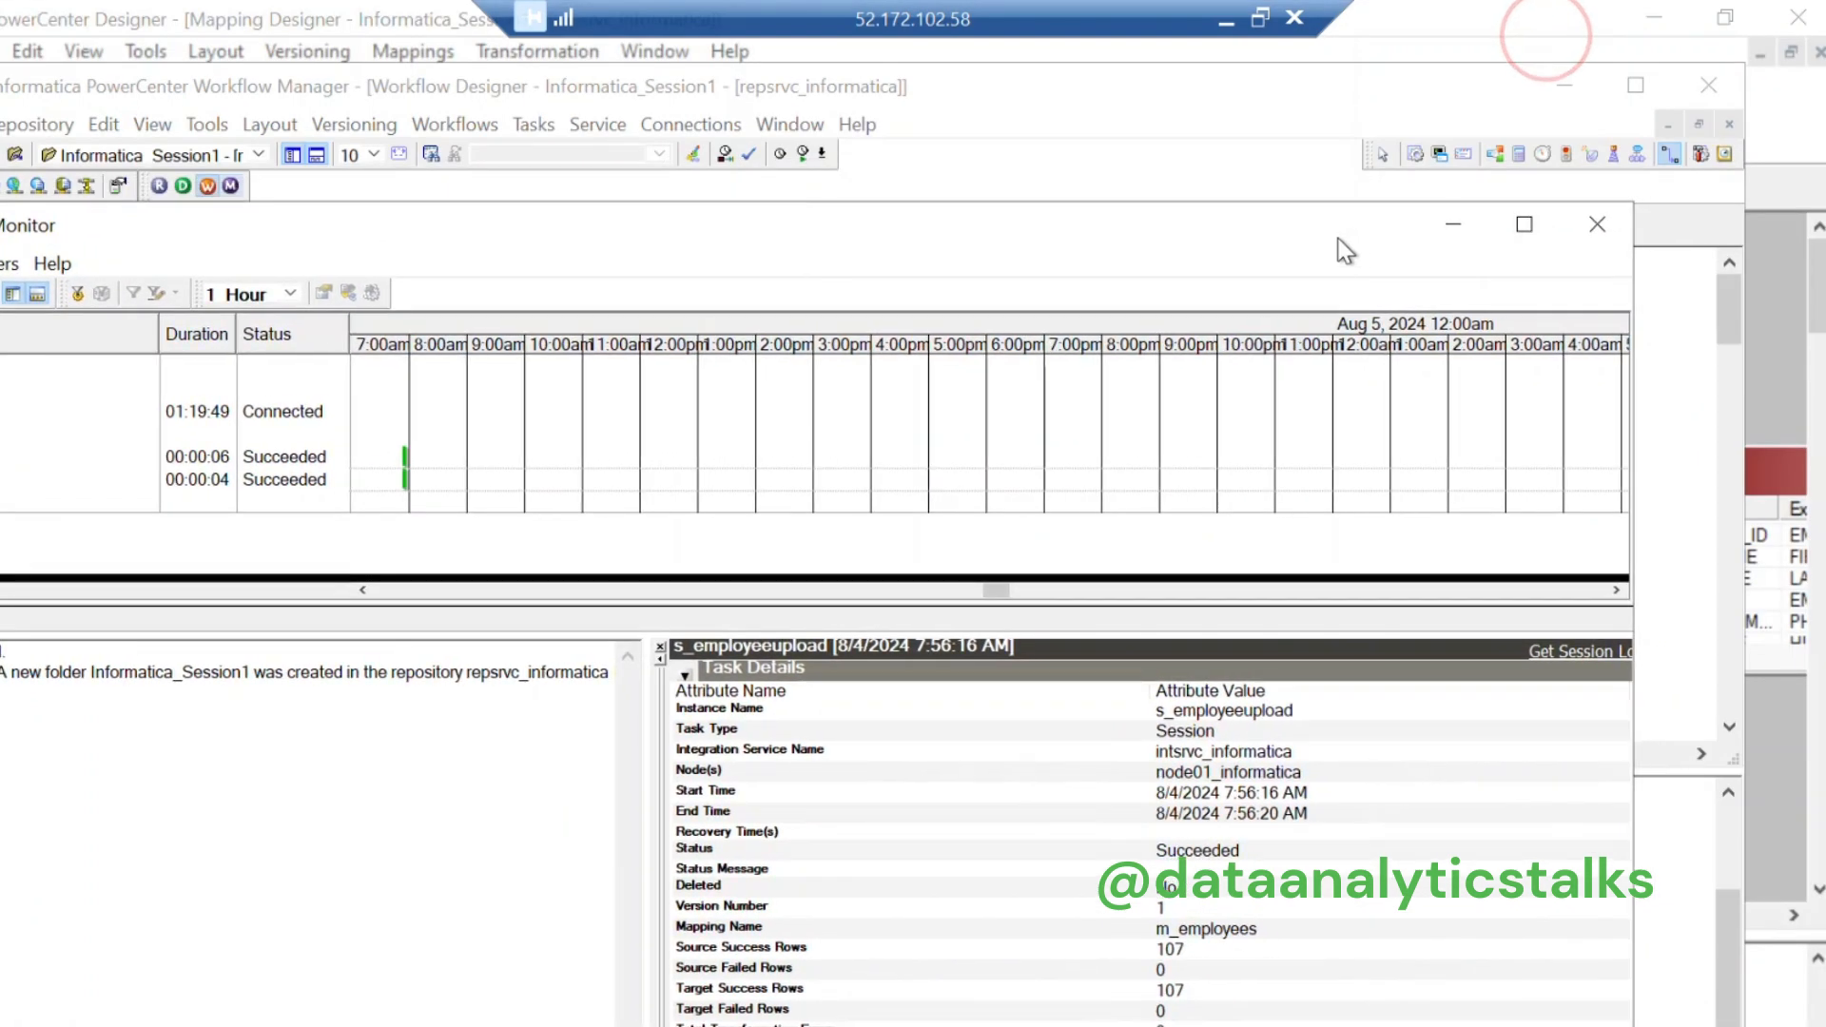
{"action": "left_click", "coordinate": [1594, 226]}
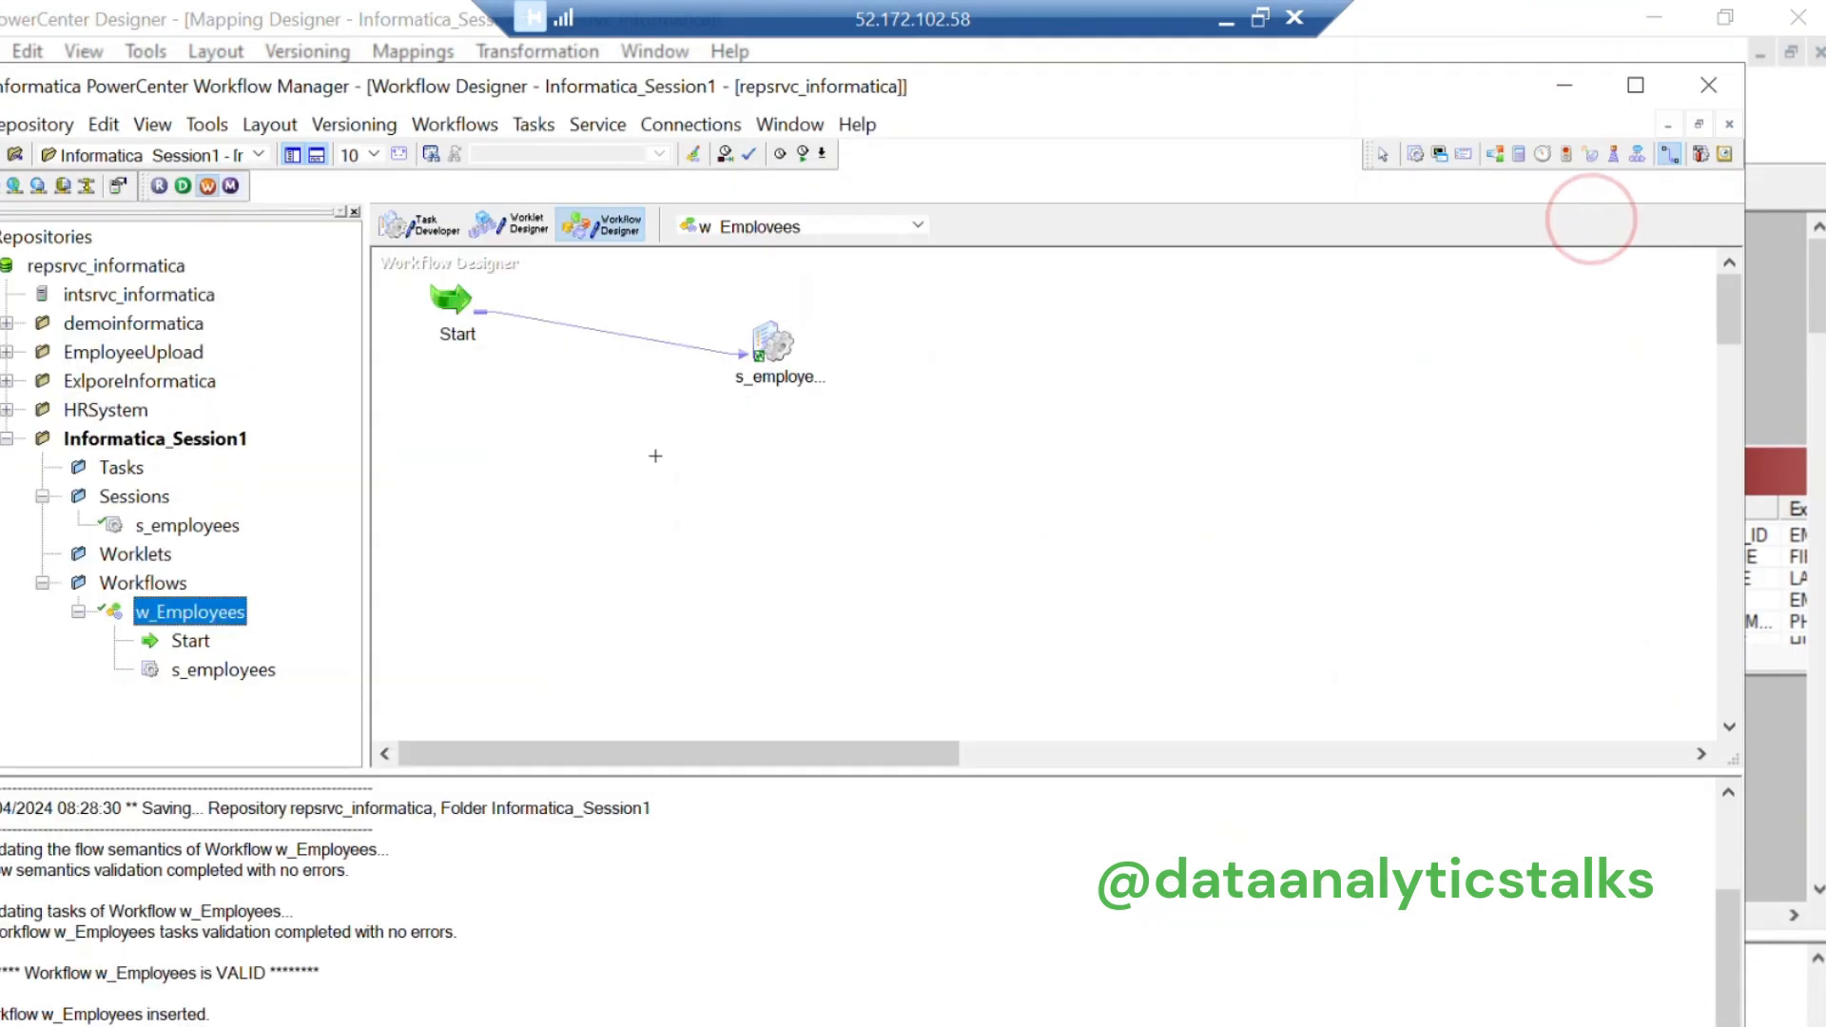
{"action": "left_click", "coordinate": [232, 186]}
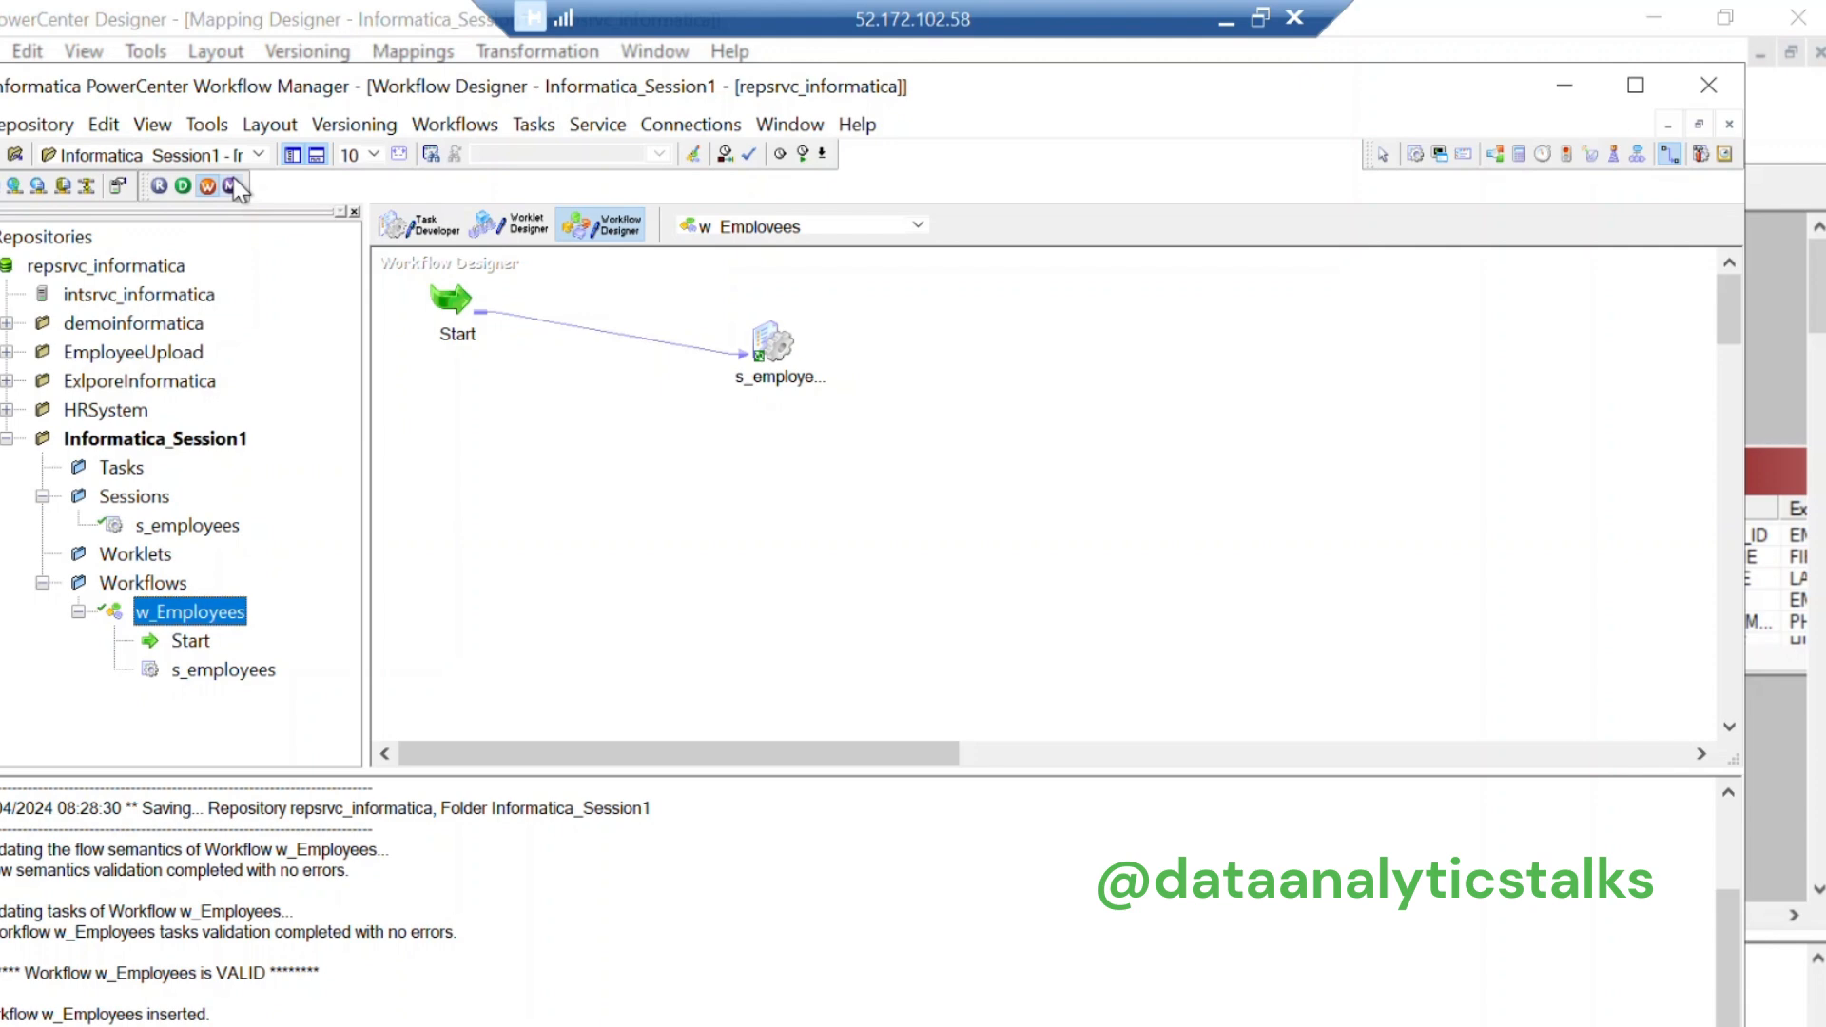
{"action": "left_click", "coordinate": [232, 187]}
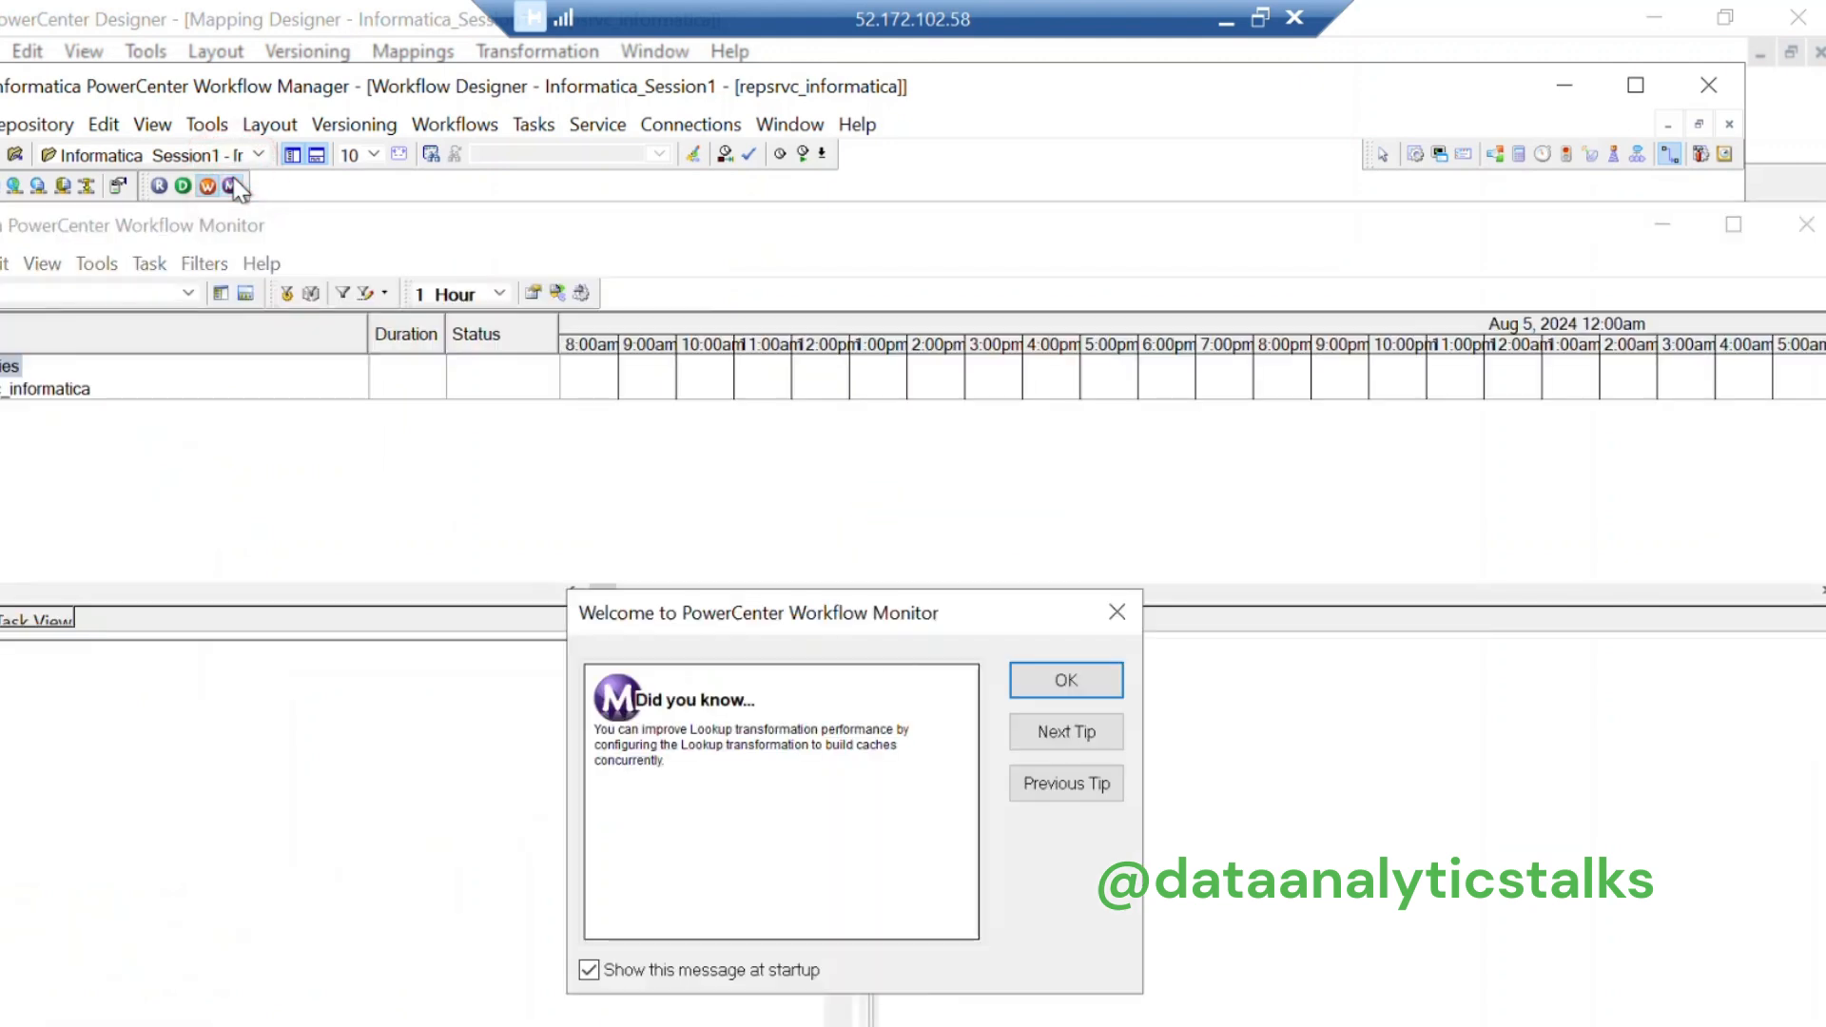
{"action": "left_click", "coordinate": [1064, 681]}
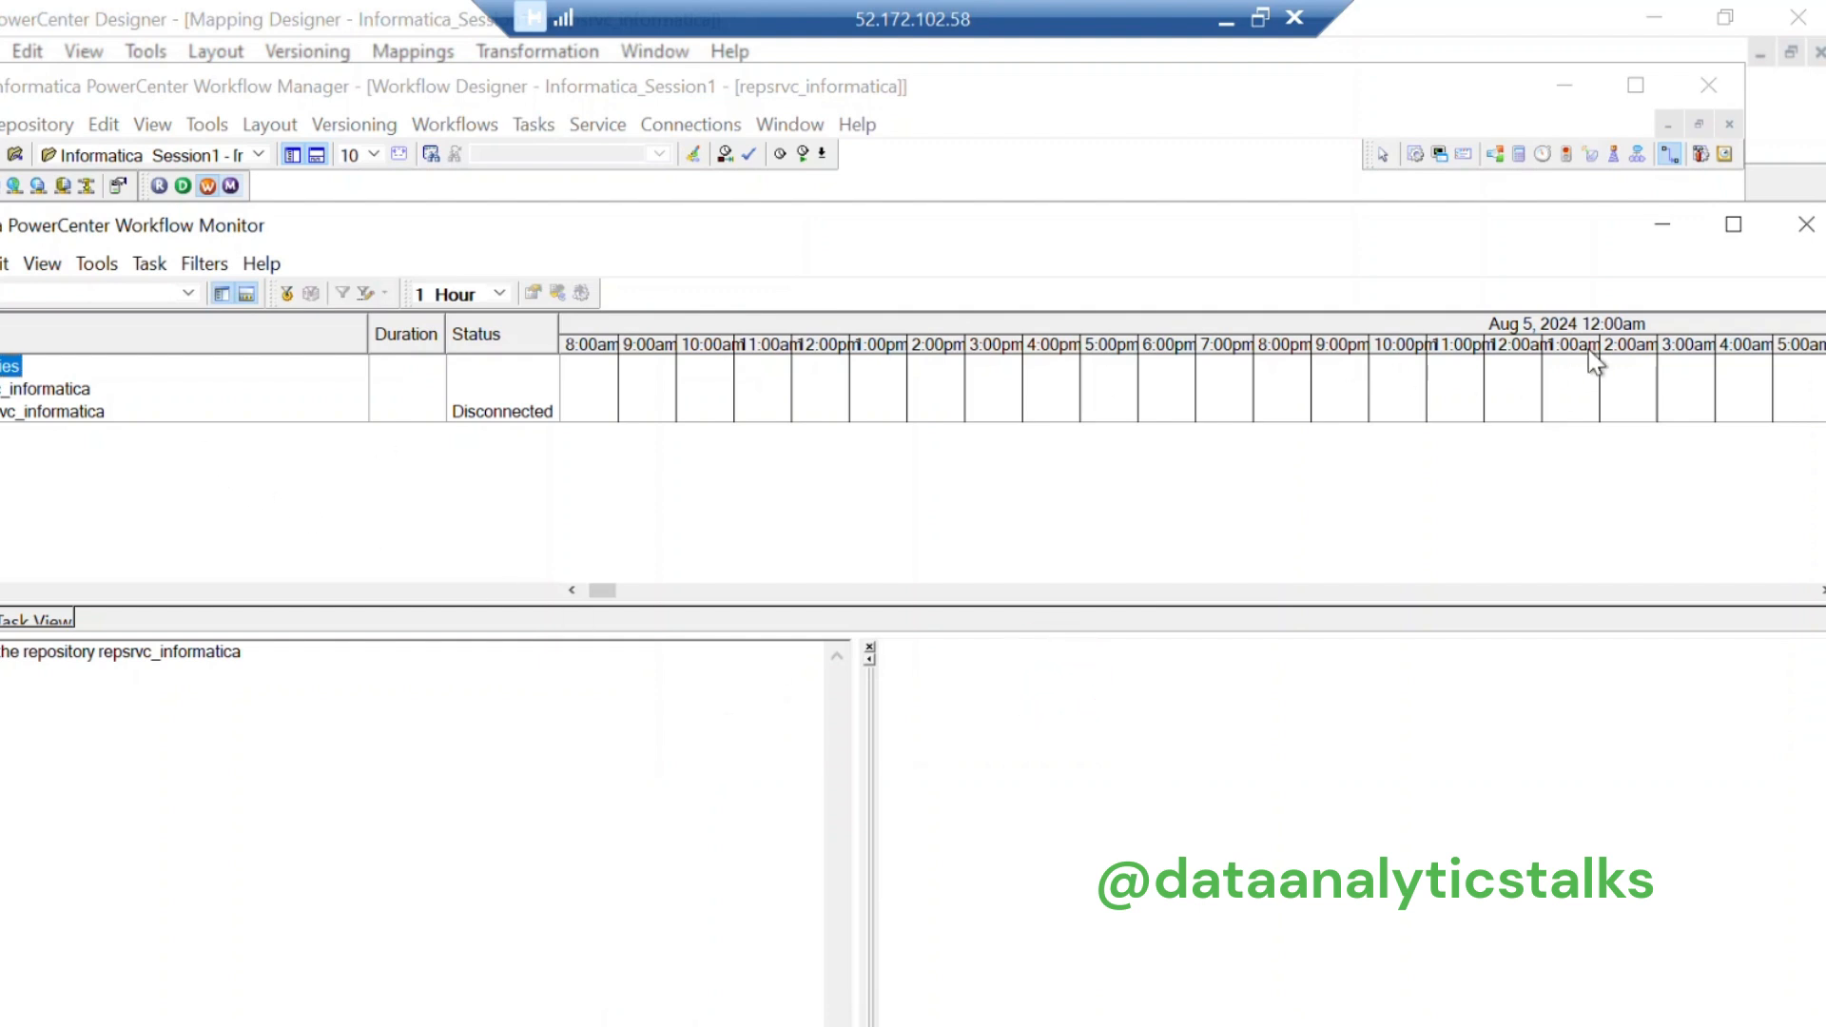
{"action": "left_click", "coordinate": [1662, 224]}
{"action": "left_click", "coordinate": [631, 438]}
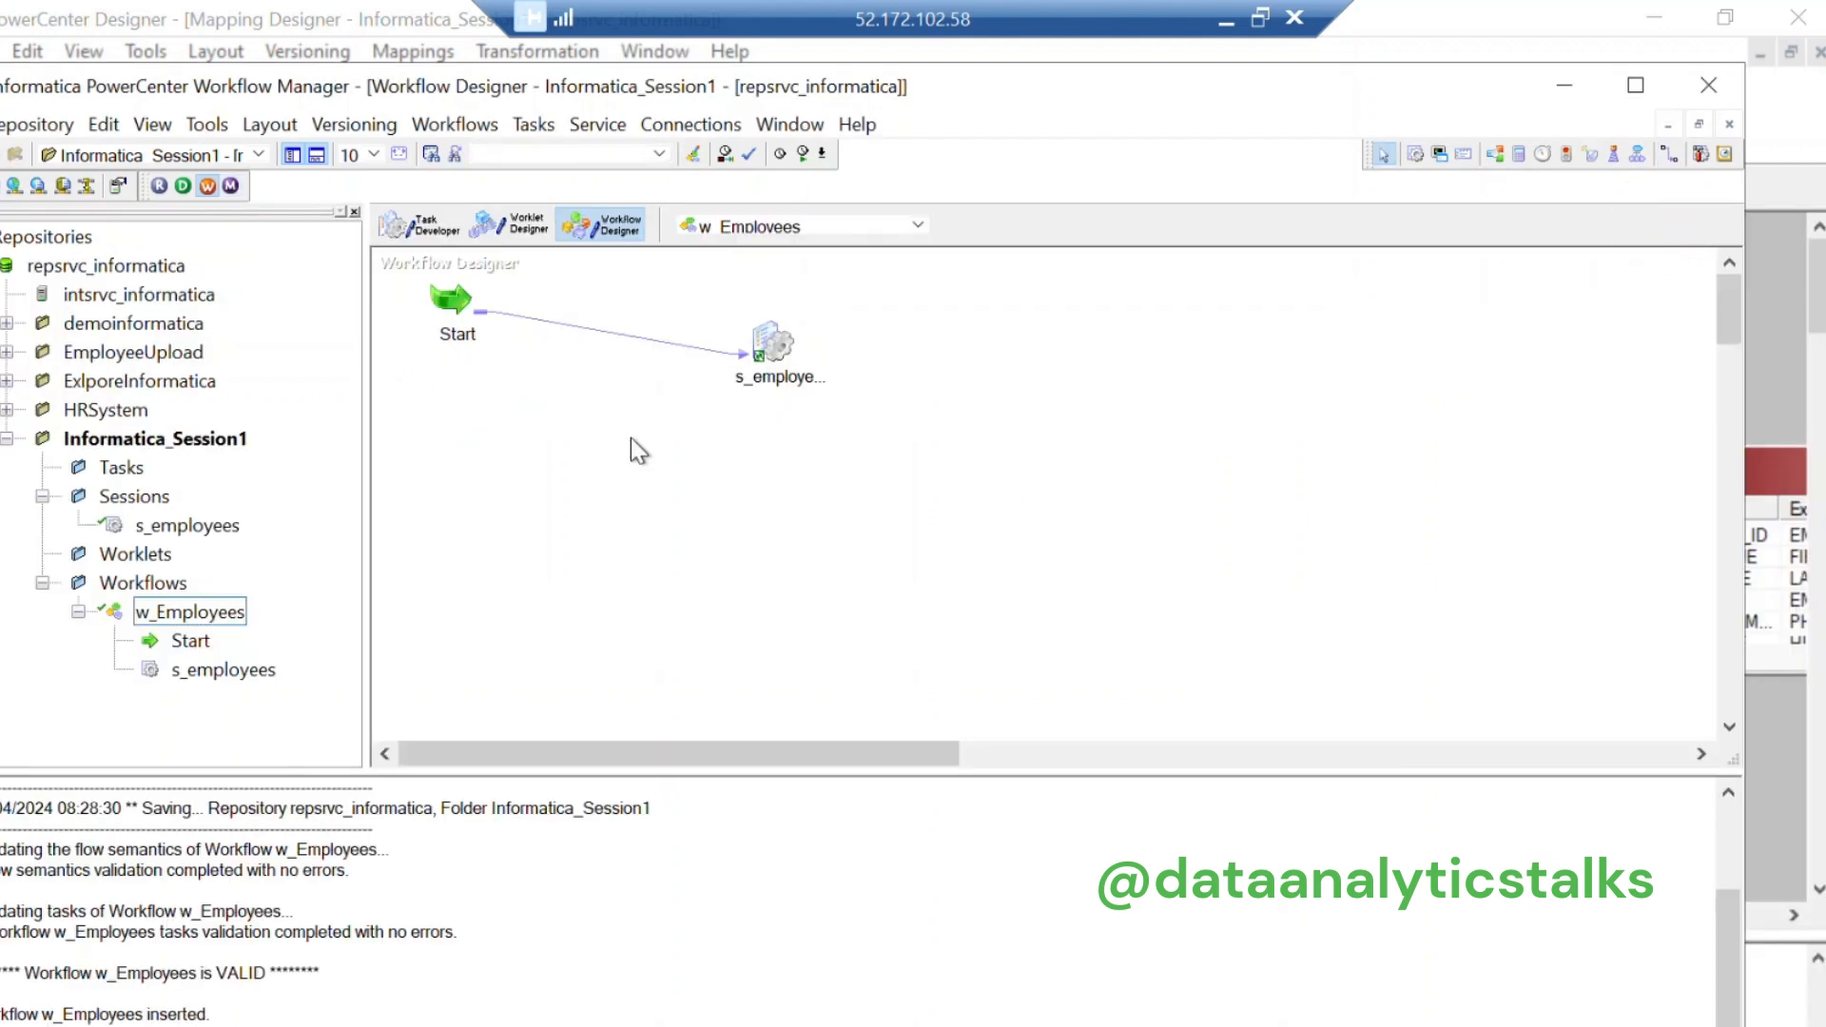
Step: Save the repository, then start the w_Employees workflow from its canvas
{"action": "right_click", "coordinate": [536, 409]}
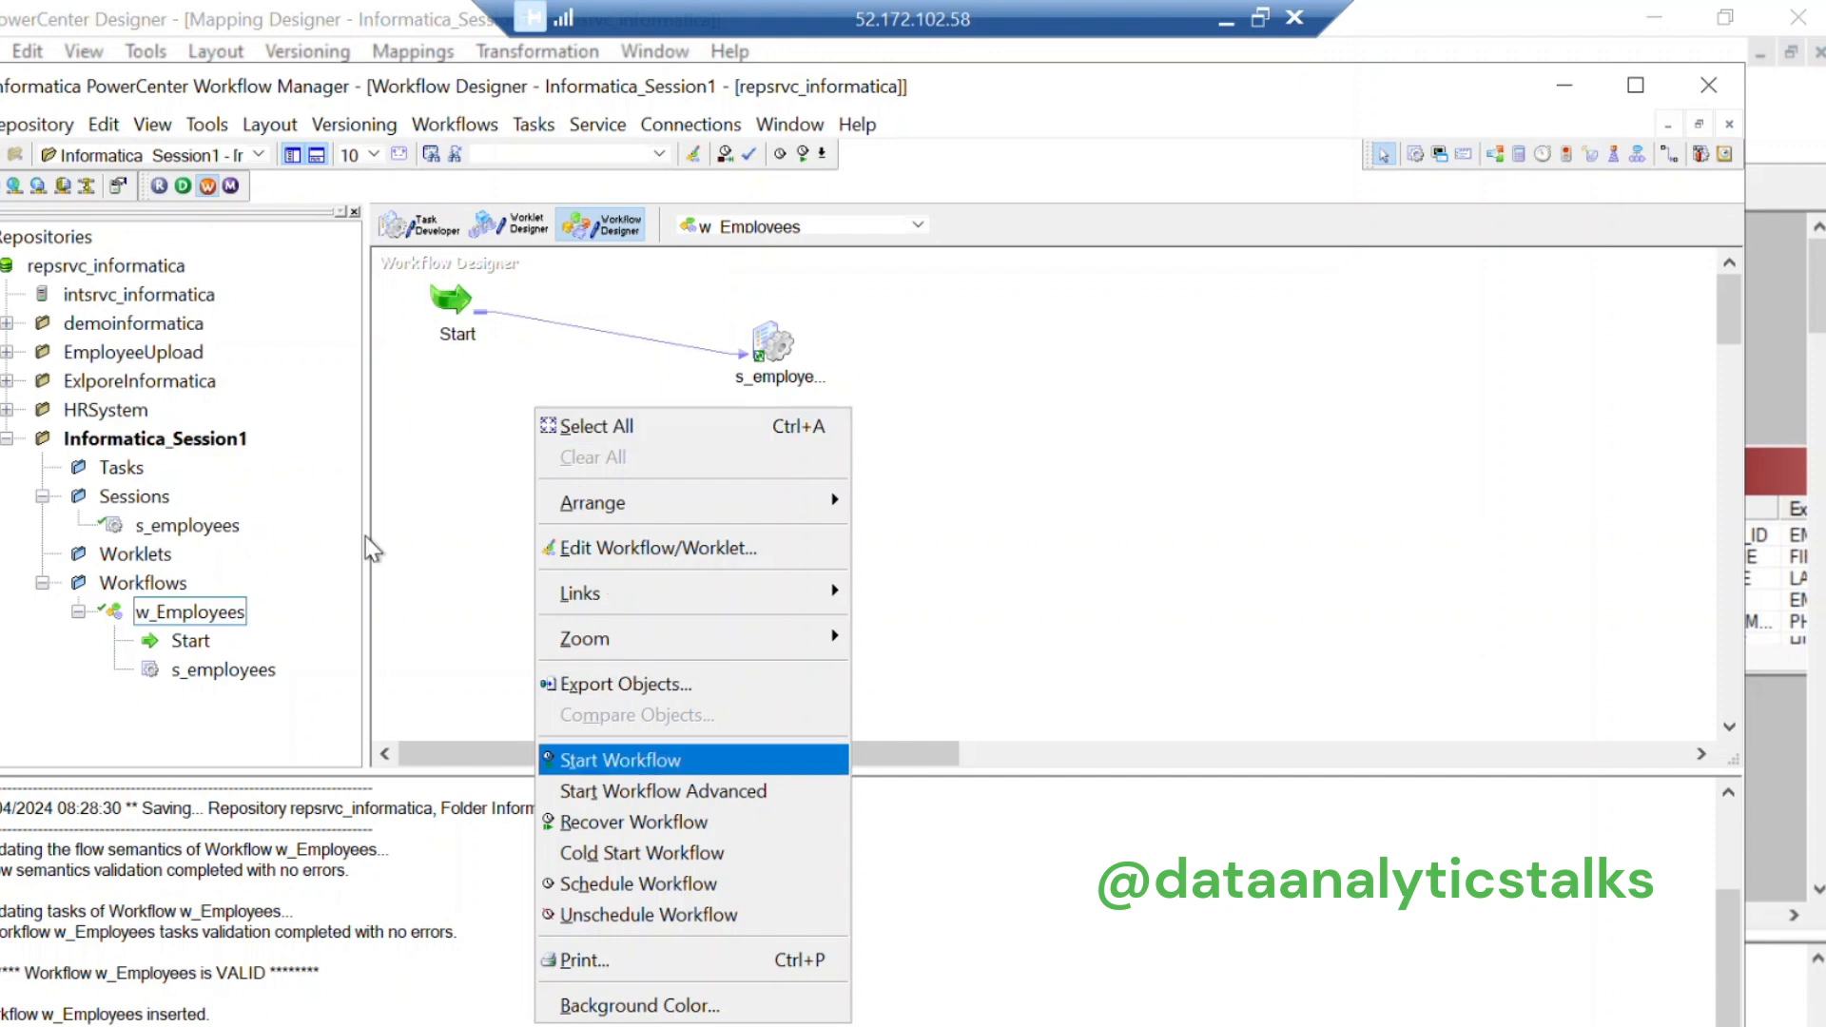
{"action": "left_click", "coordinate": [38, 125]}
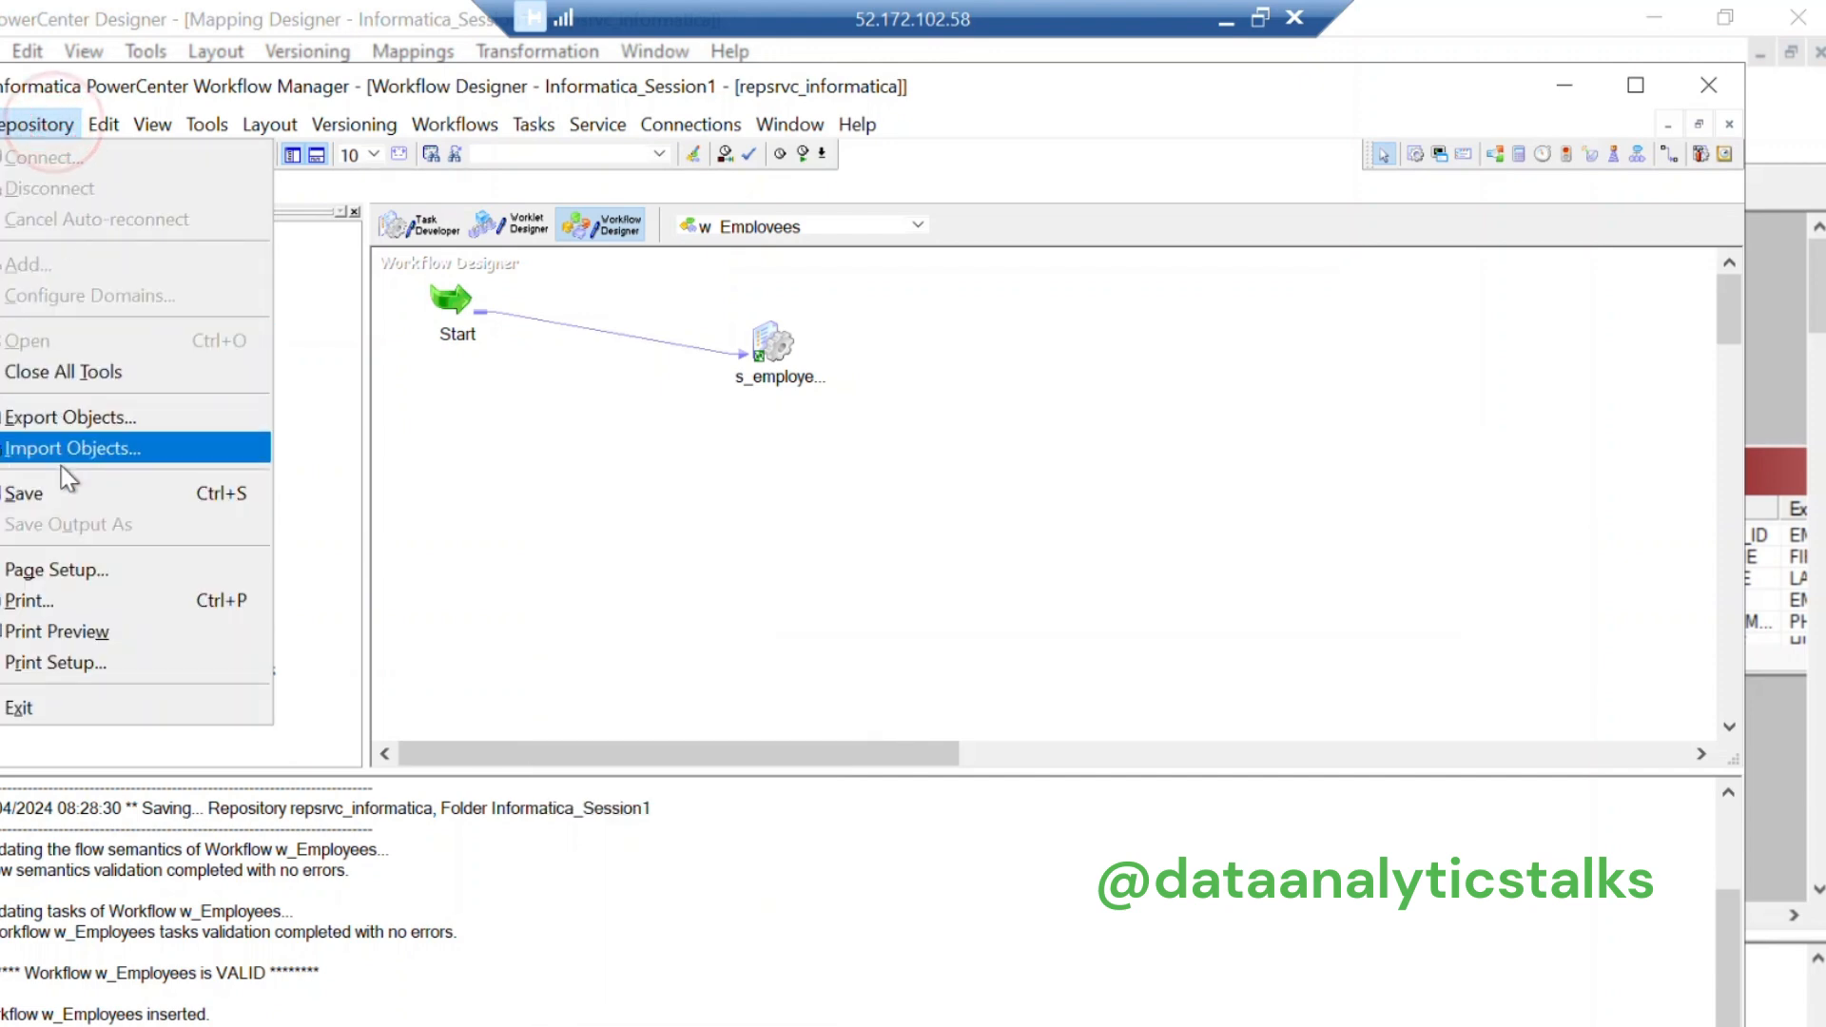
{"action": "left_click", "coordinate": [65, 493]}
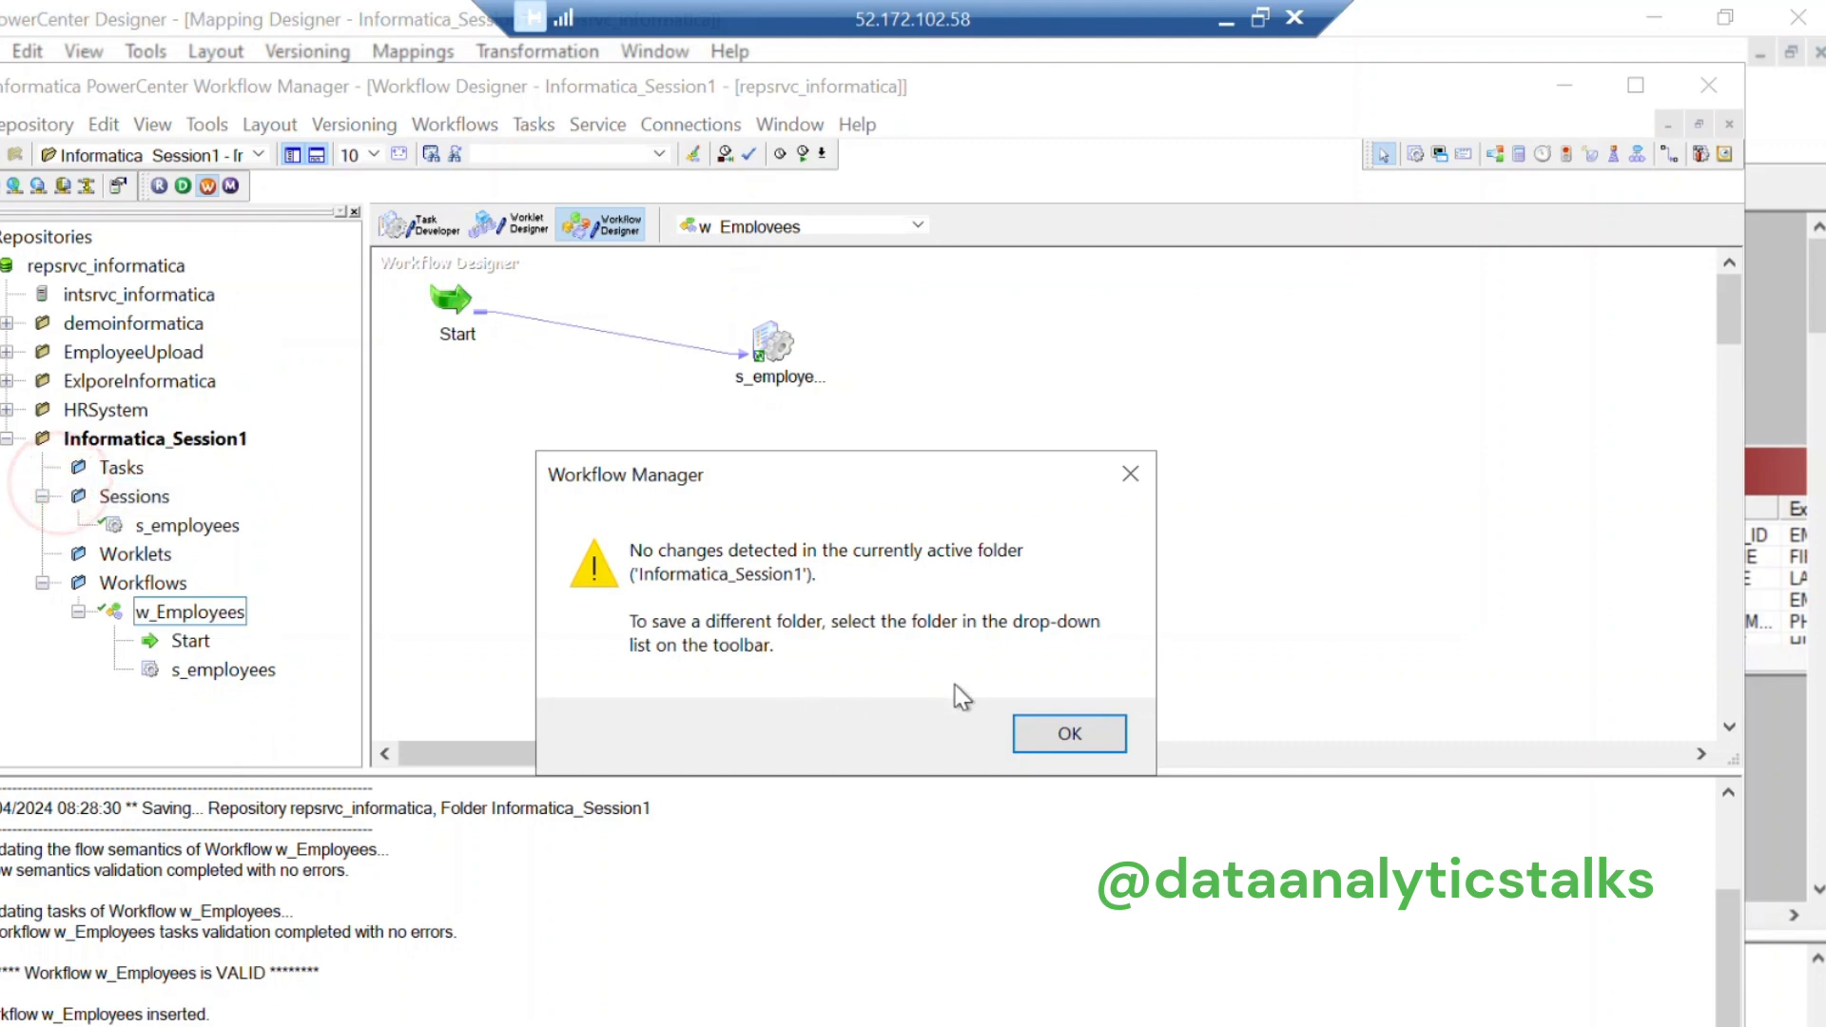
{"action": "left_click", "coordinate": [1091, 724]}
{"action": "right_click", "coordinate": [552, 369]}
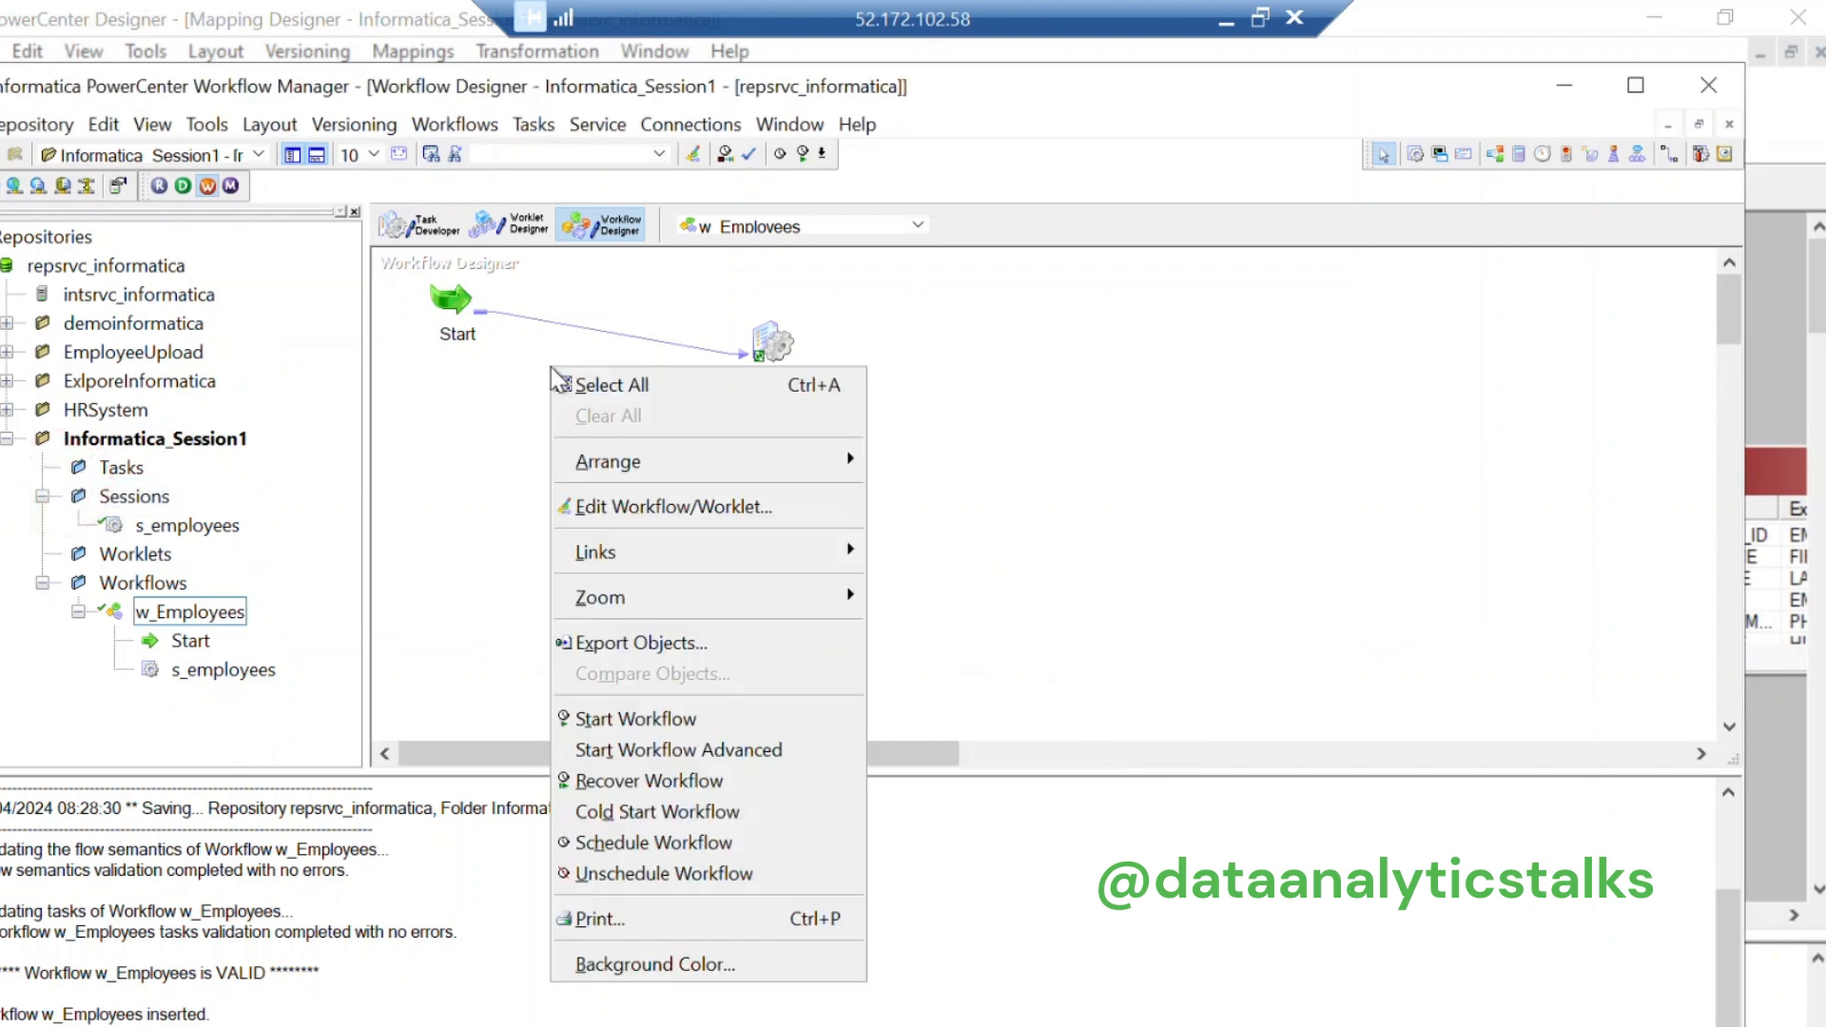
{"action": "left_click", "coordinate": [680, 721]}
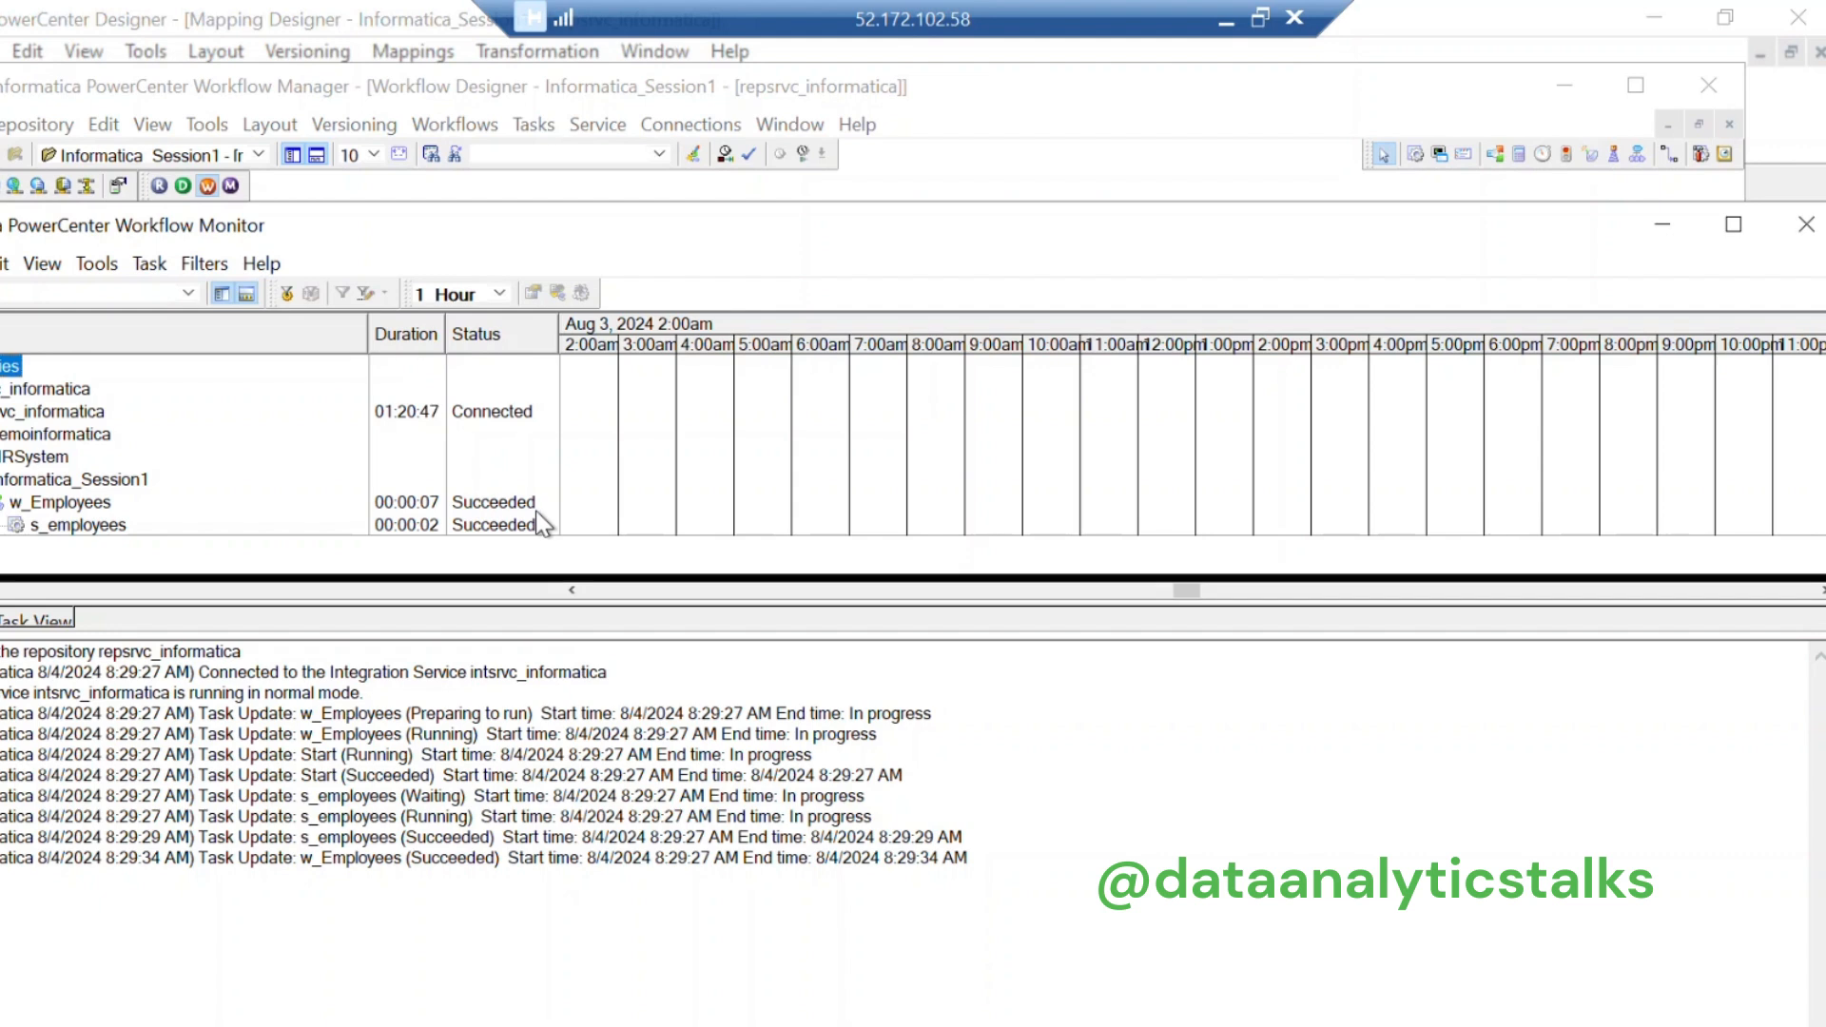
Step: Select the s_employees run and enlarge the log and Task Details panes
{"action": "left_click", "coordinate": [75, 528]}
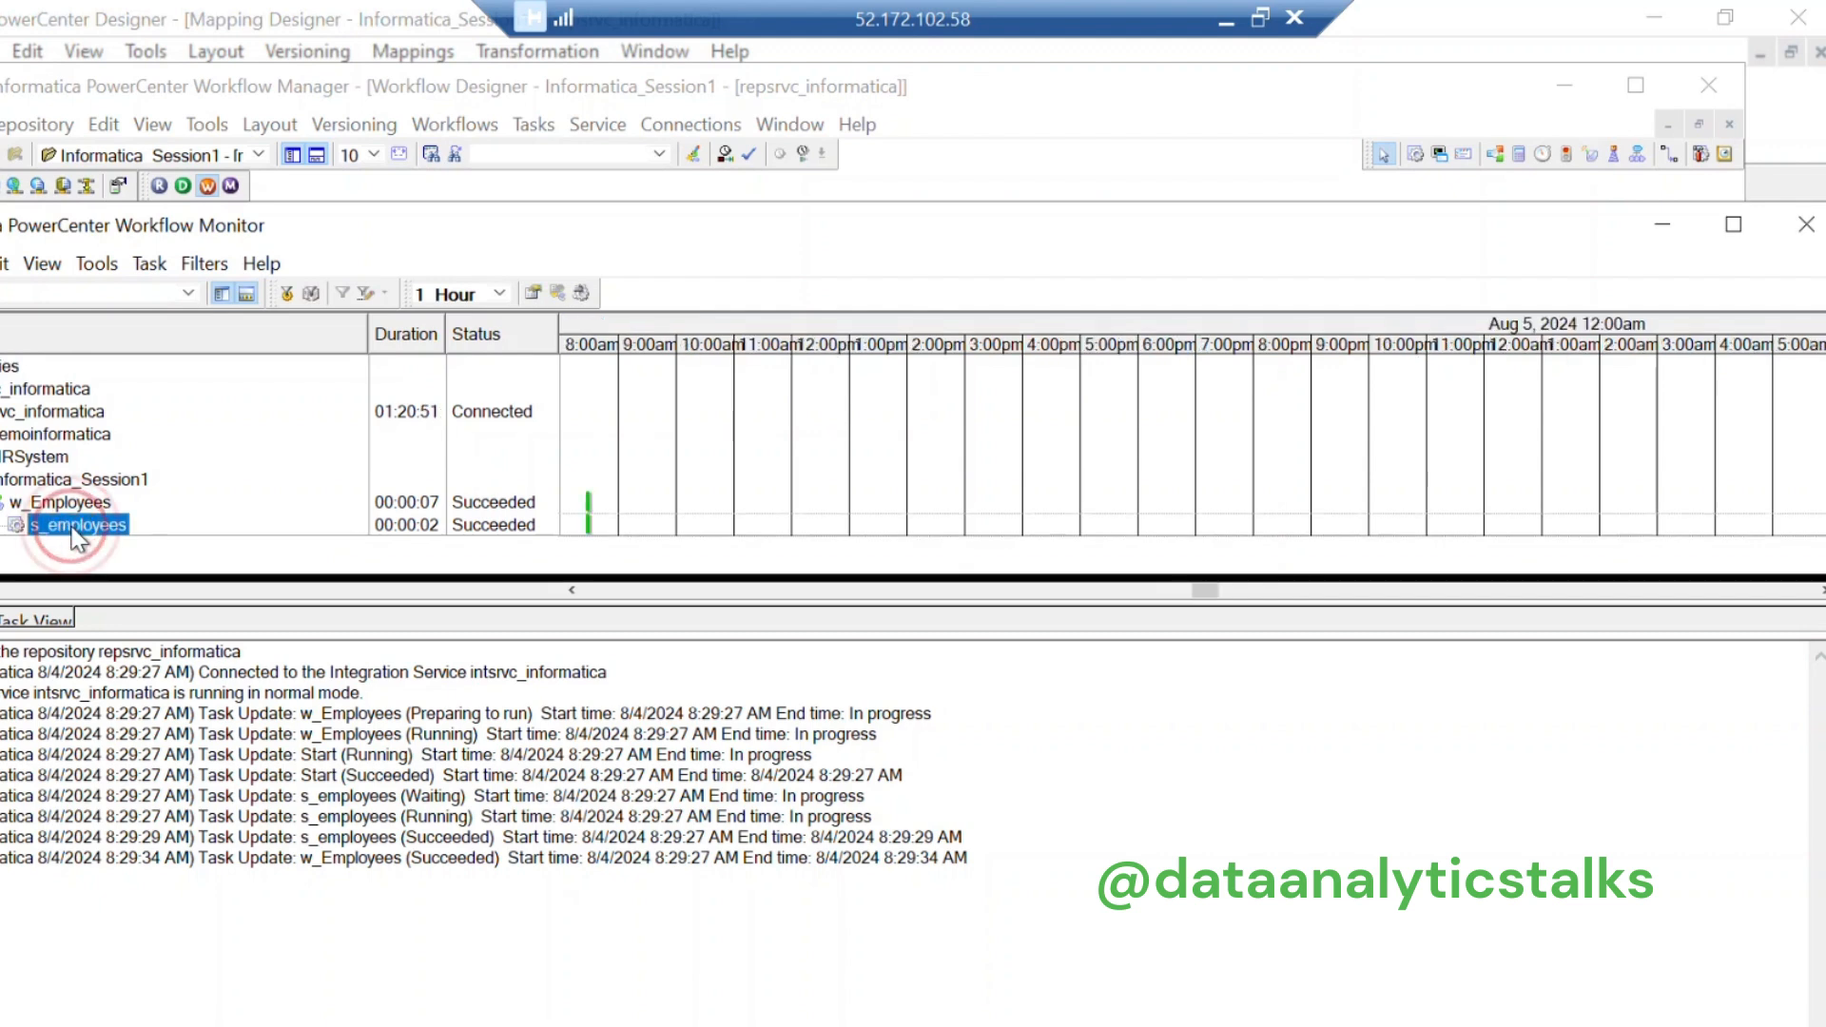
{"action": "left_click", "coordinate": [998, 251]}
{"action": "left_click_drag", "start_coordinate": [1128, 228], "coordinate": [1098, 83]}
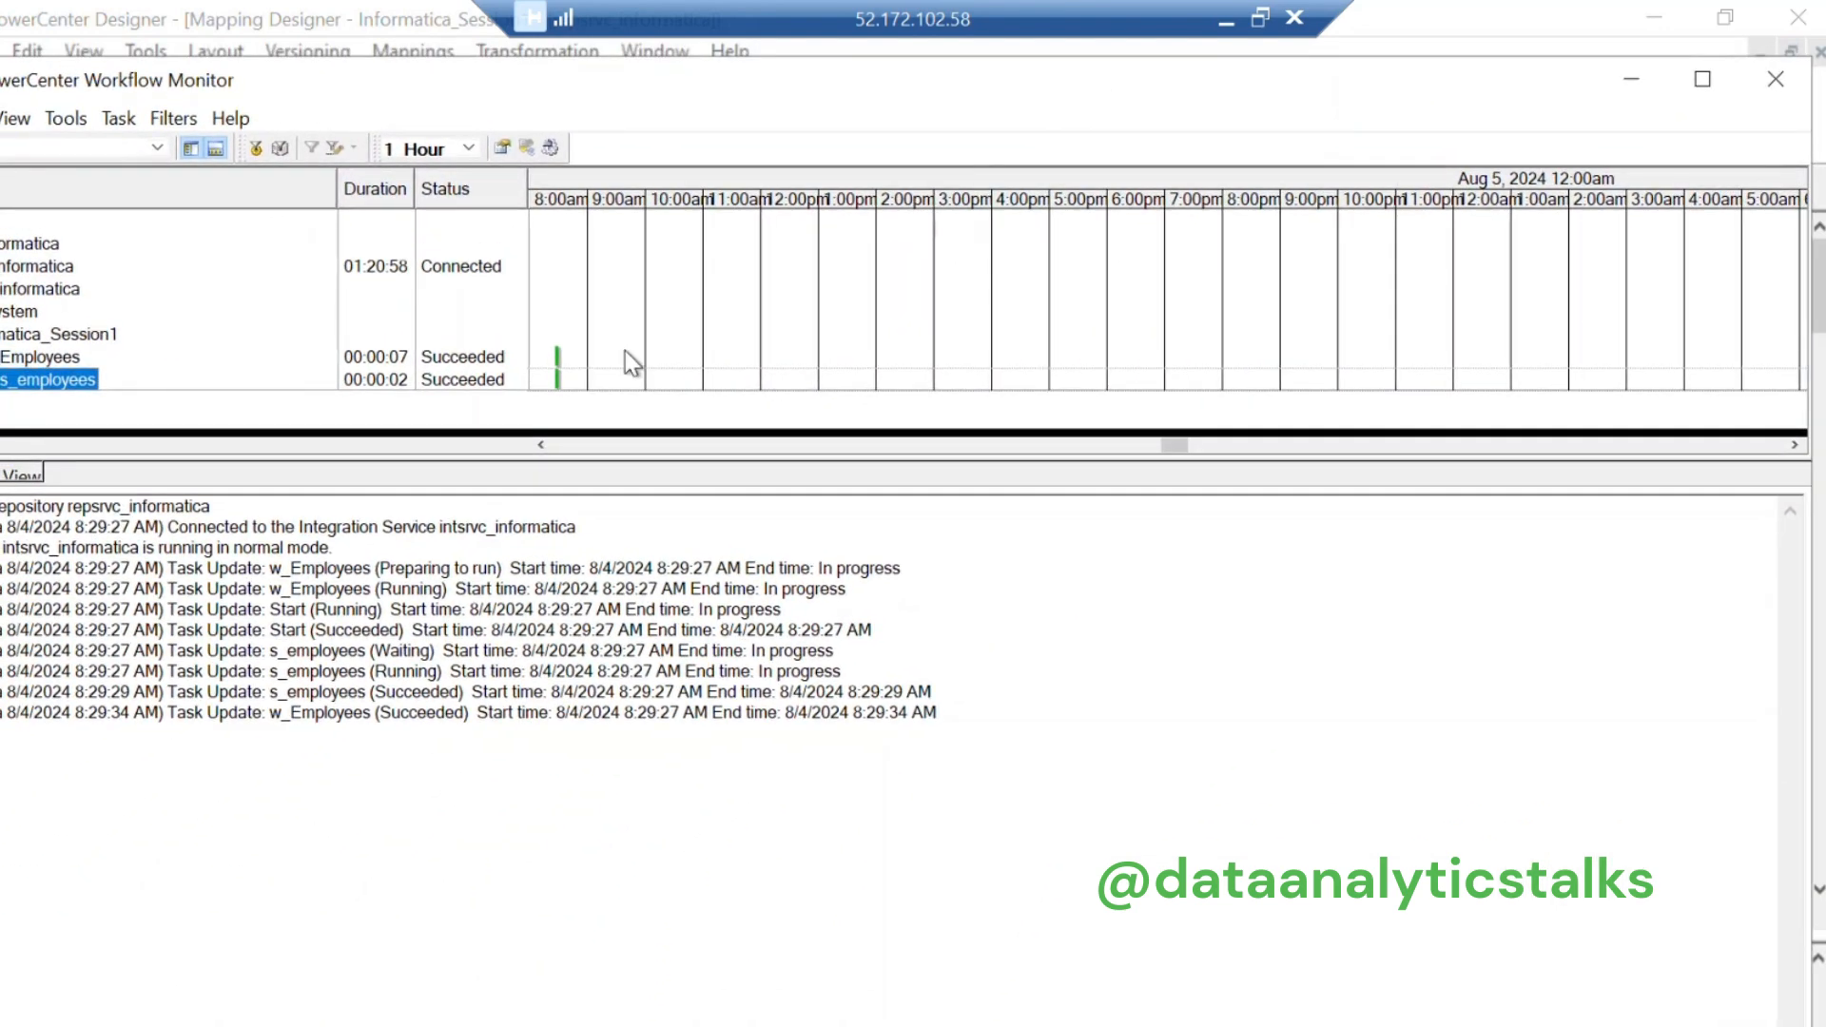
{"action": "left_click", "coordinate": [454, 478]}
{"action": "left_click_drag", "start_coordinate": [460, 488], "coordinate": [513, 866]}
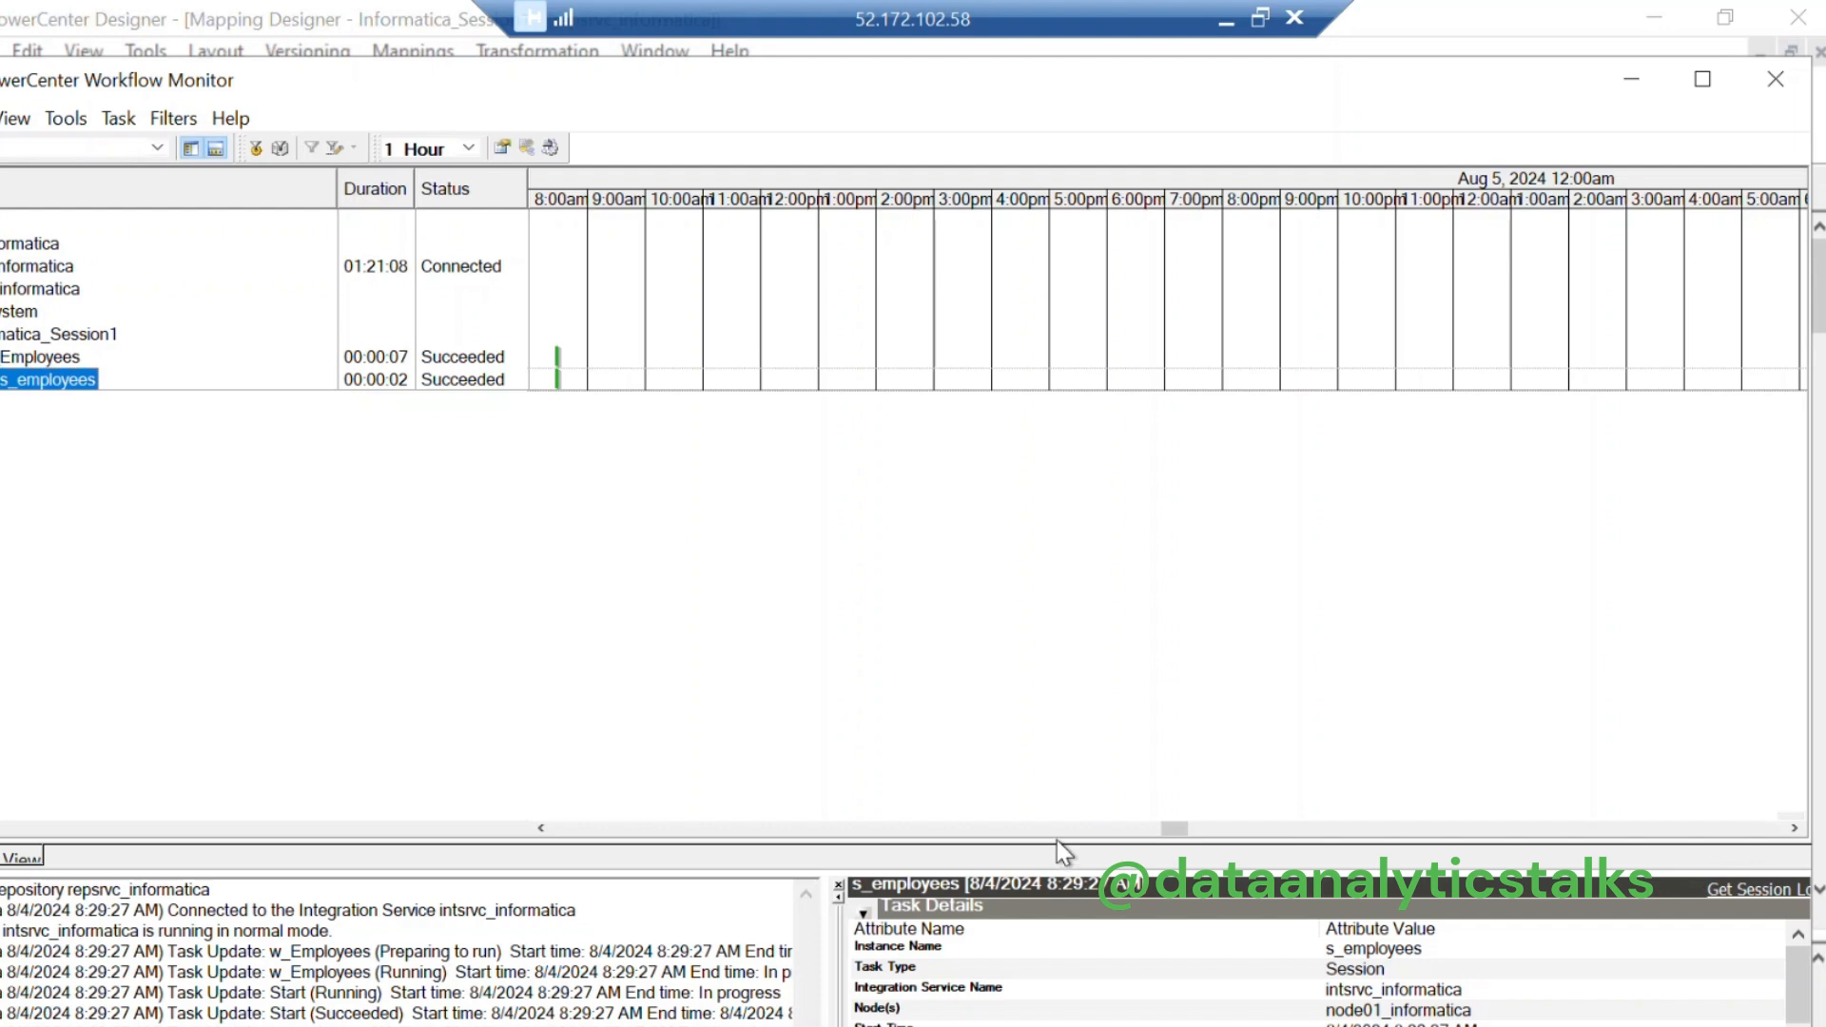
{"action": "left_click_drag", "start_coordinate": [806, 873], "coordinate": [787, 601]}
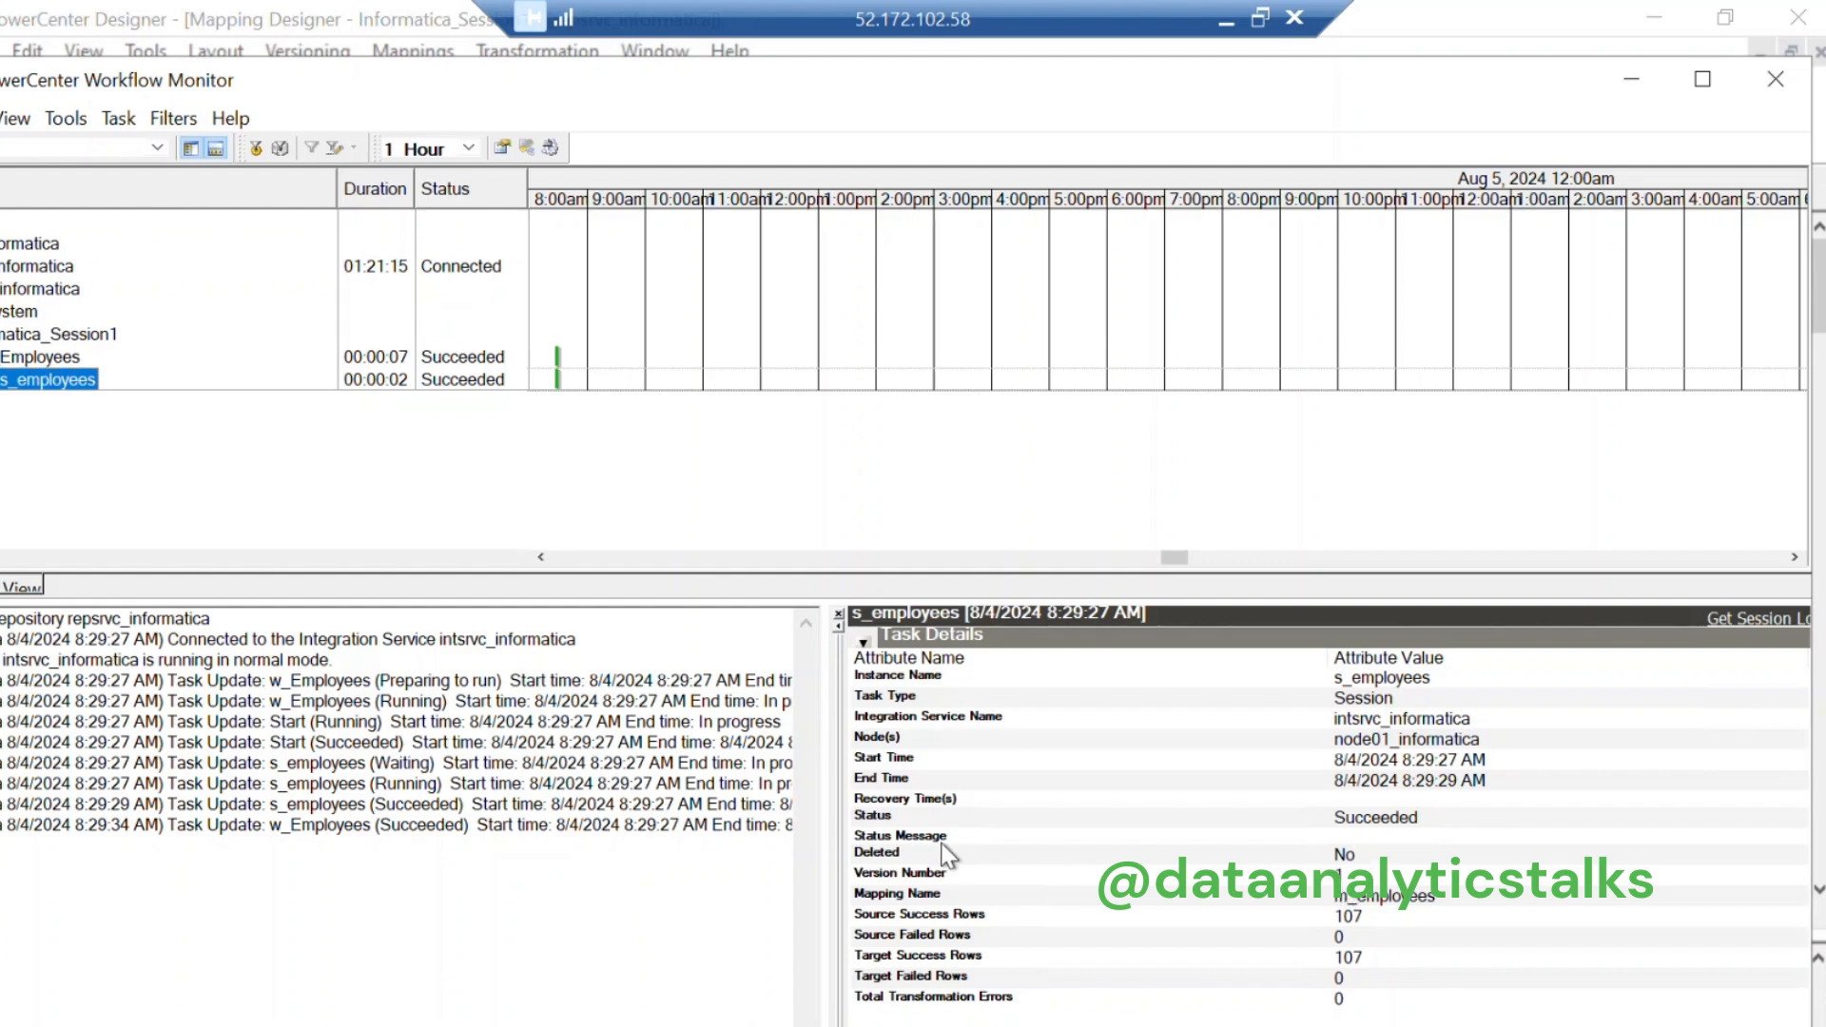
Step: Confirm Succeeded status with 107 source and 107 target rows and no failures, then minimise the monitor
{"action": "left_click", "coordinate": [1426, 817]}
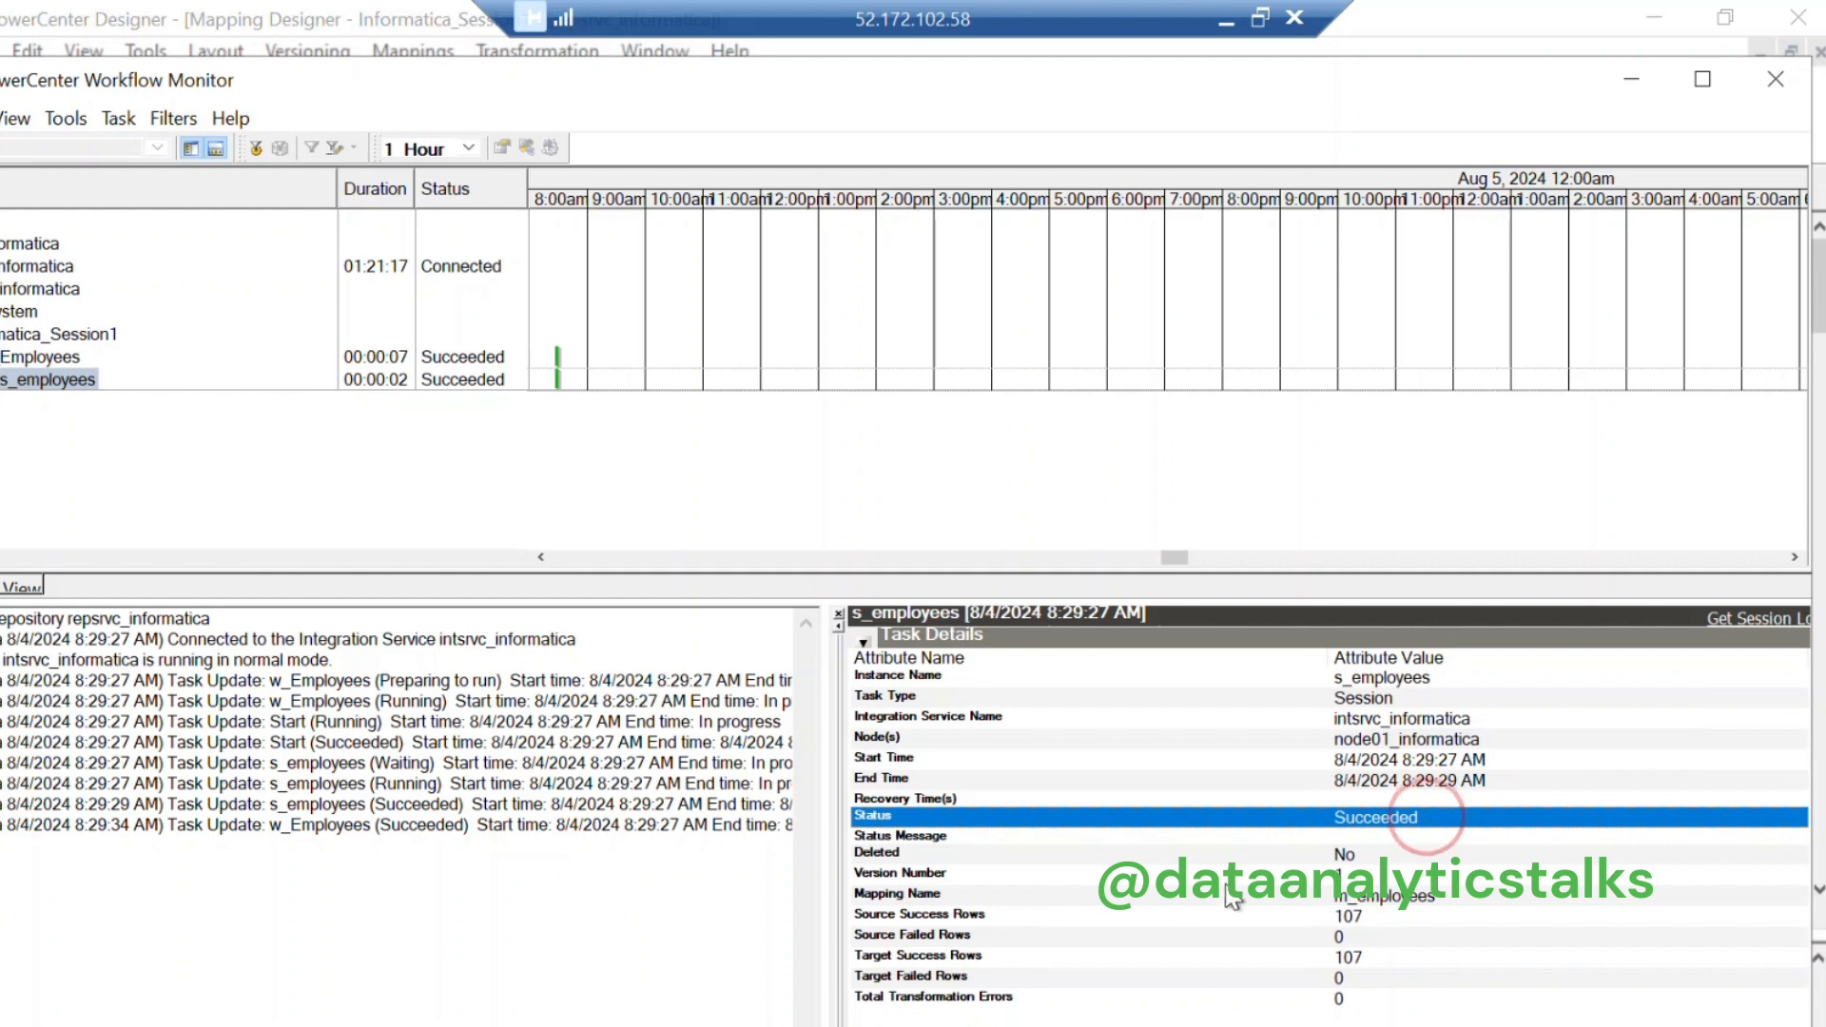
{"action": "left_click", "coordinate": [1385, 893]}
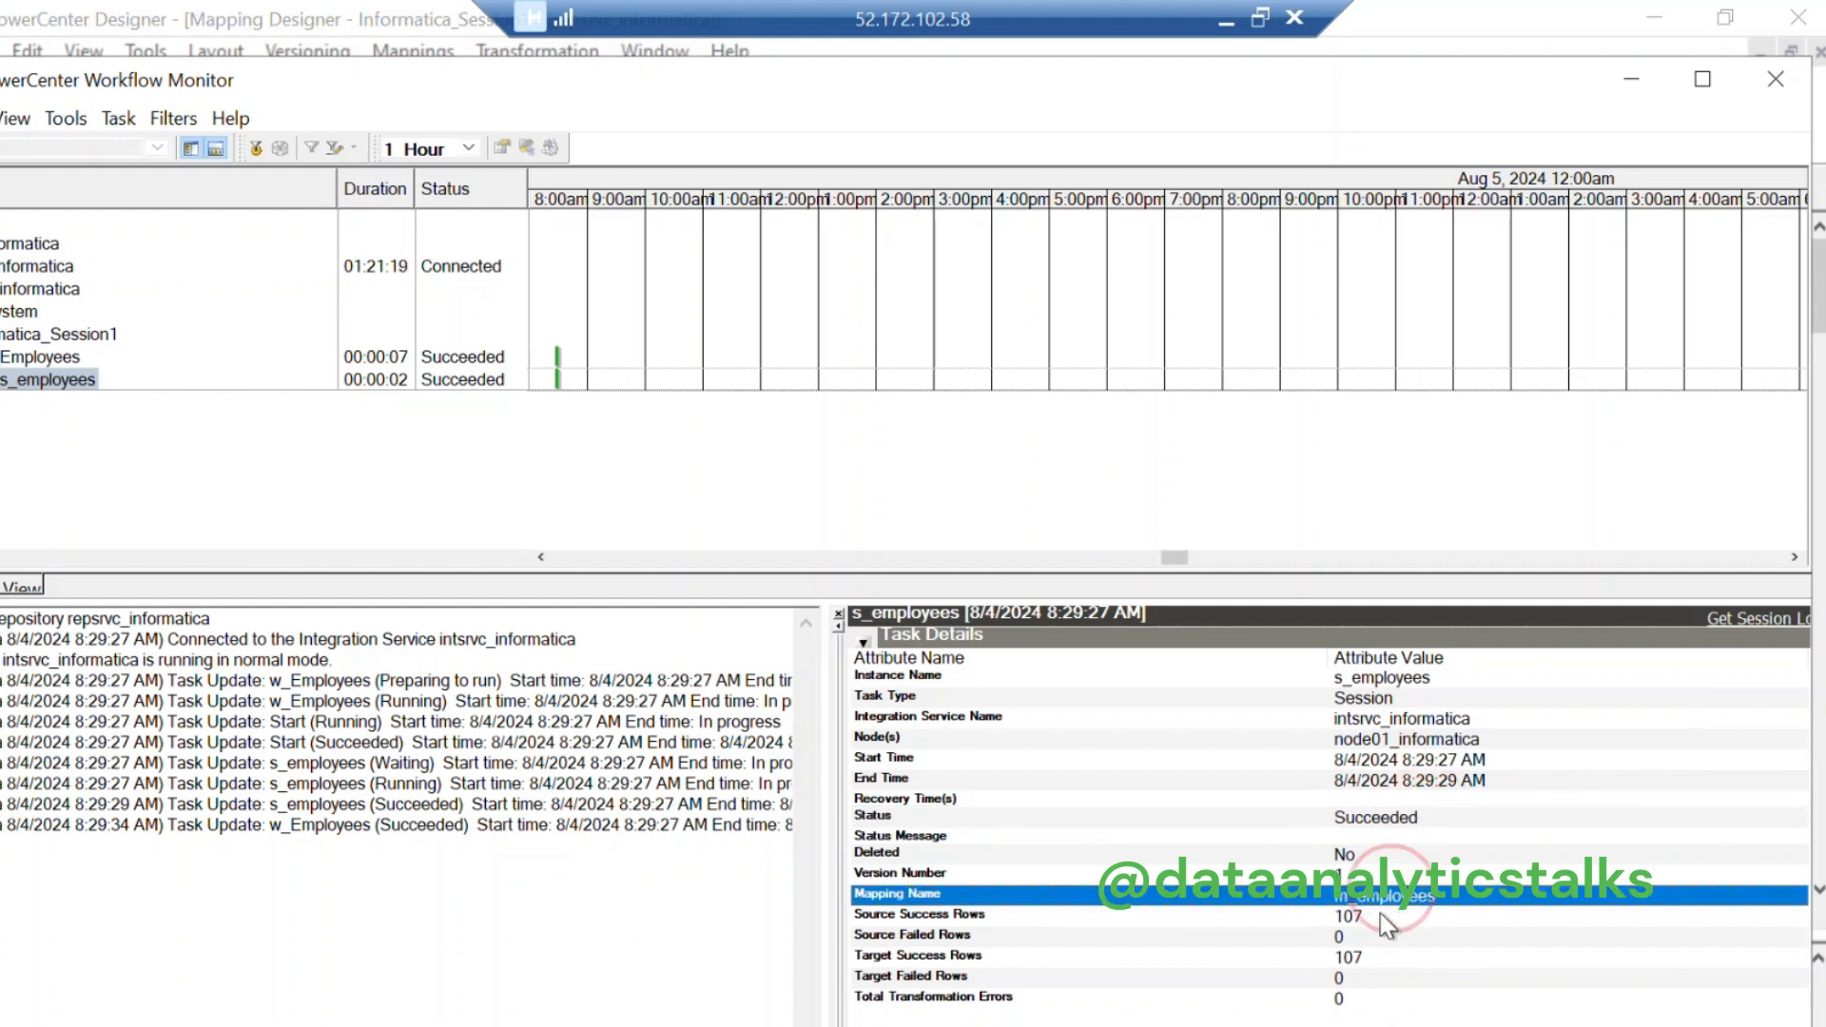
{"action": "left_click", "coordinate": [1381, 916]}
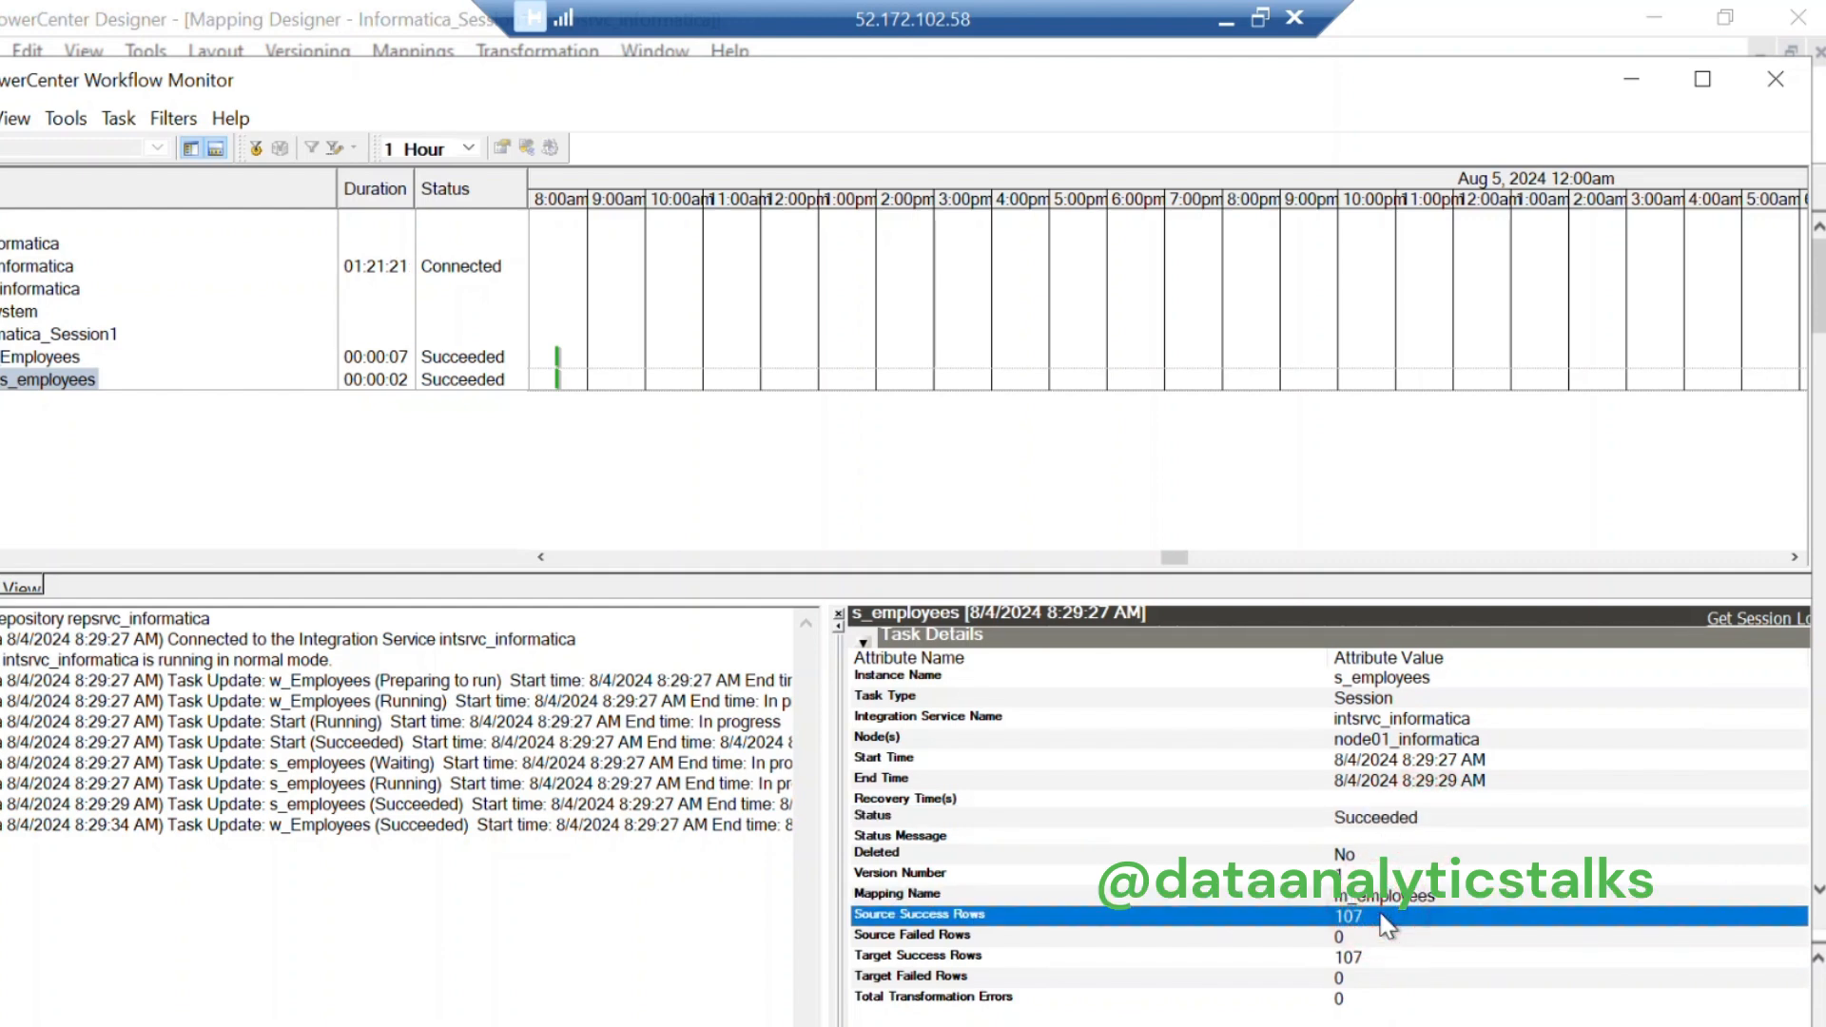
{"action": "left_click", "coordinate": [1027, 937]}
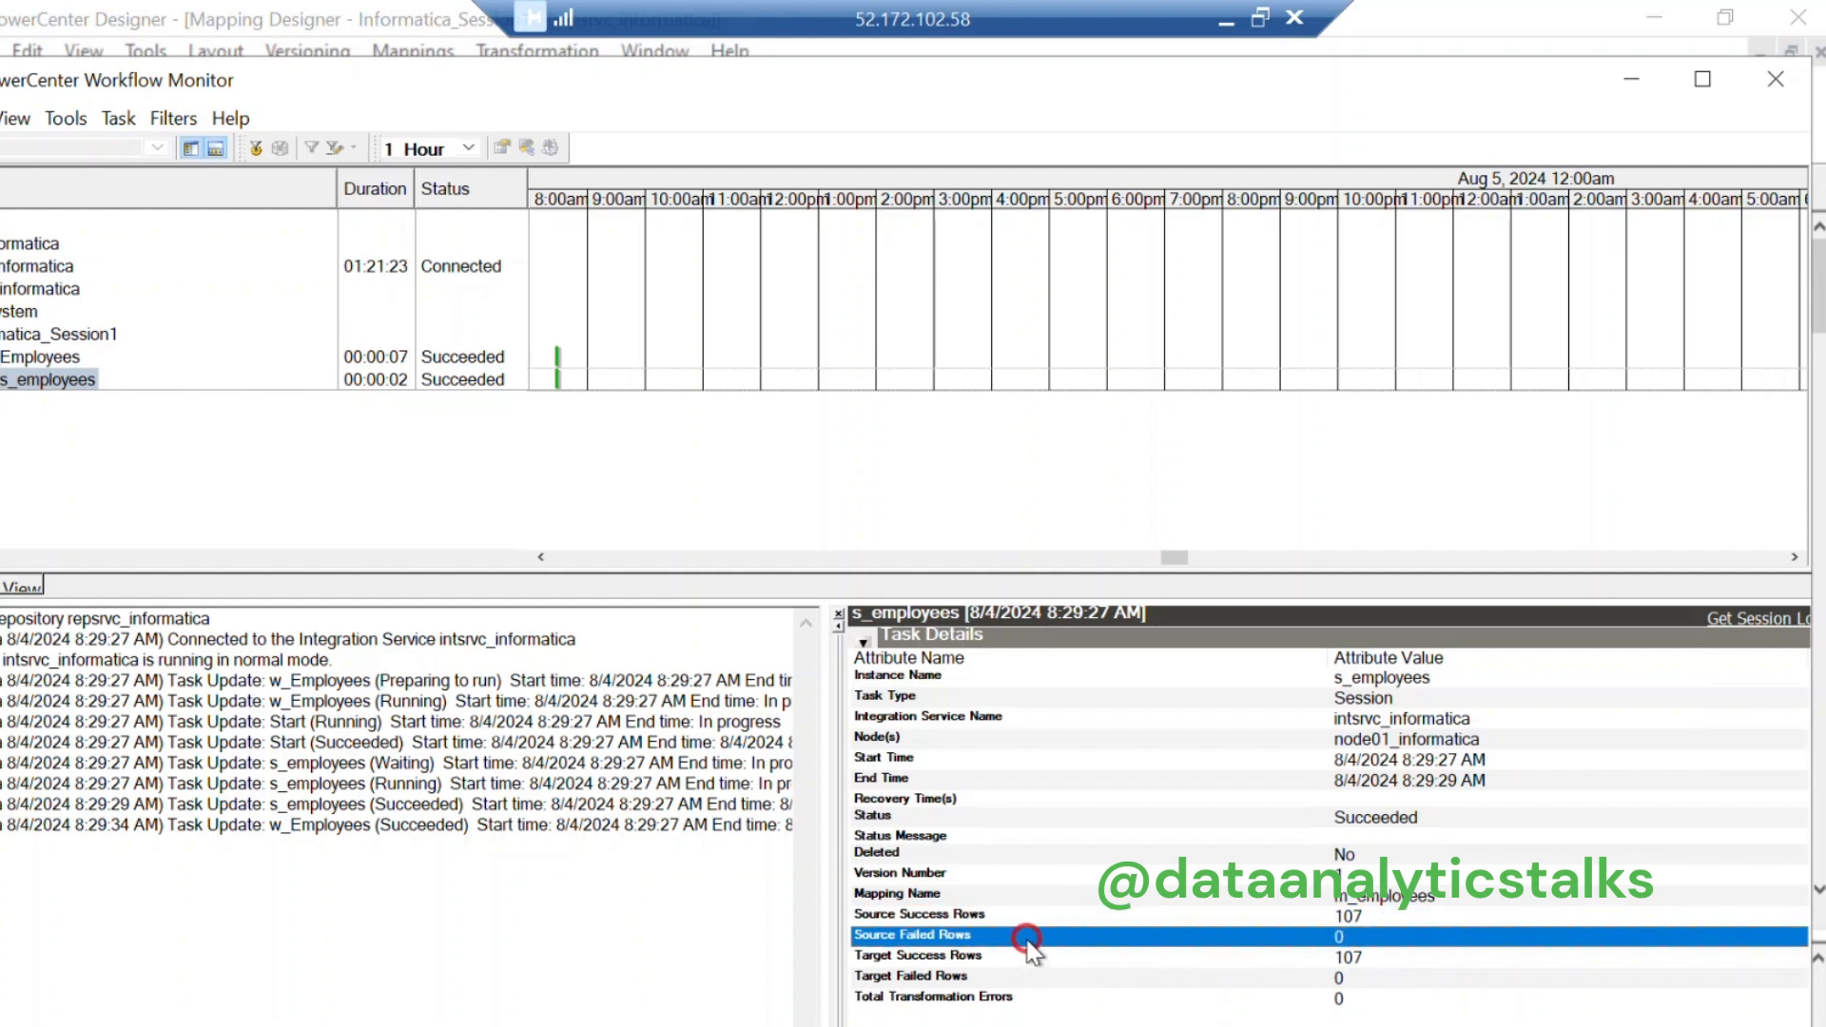
{"action": "left_click", "coordinate": [946, 957]}
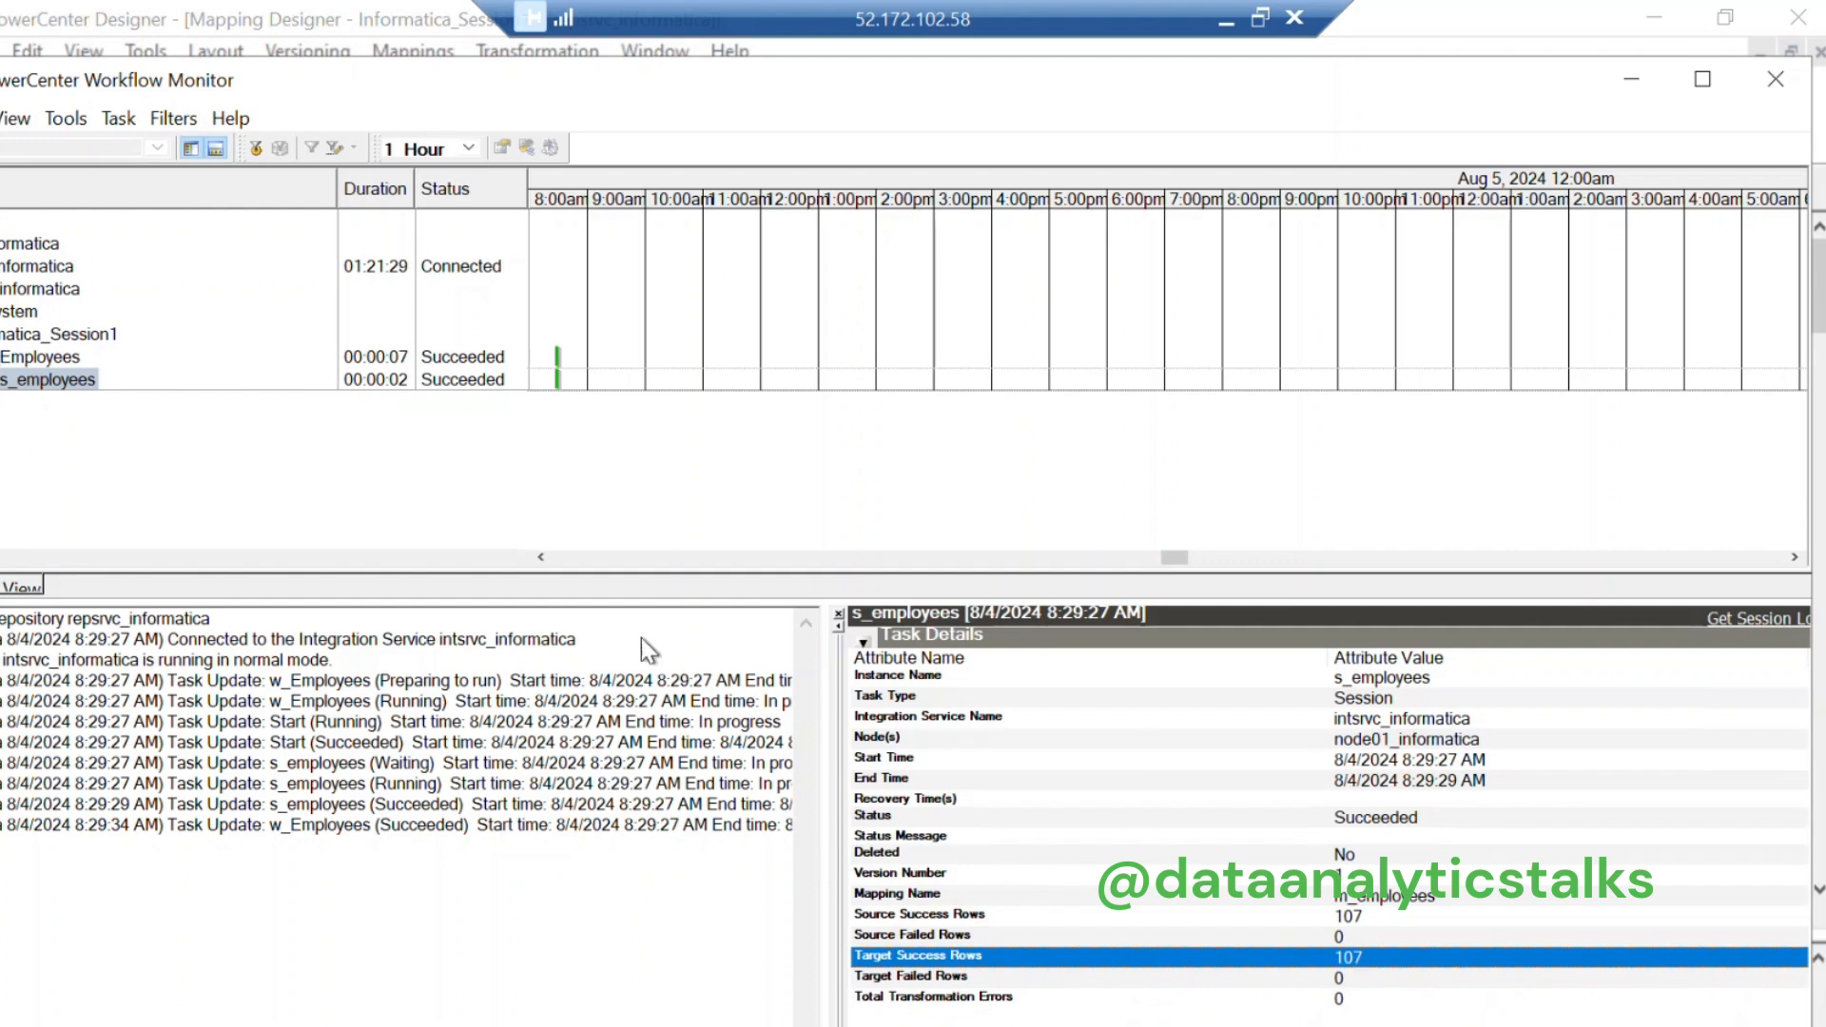
{"action": "left_click", "coordinate": [1649, 85]}
{"action": "left_click_drag", "start_coordinate": [821, 751], "coordinate": [579, 757]}
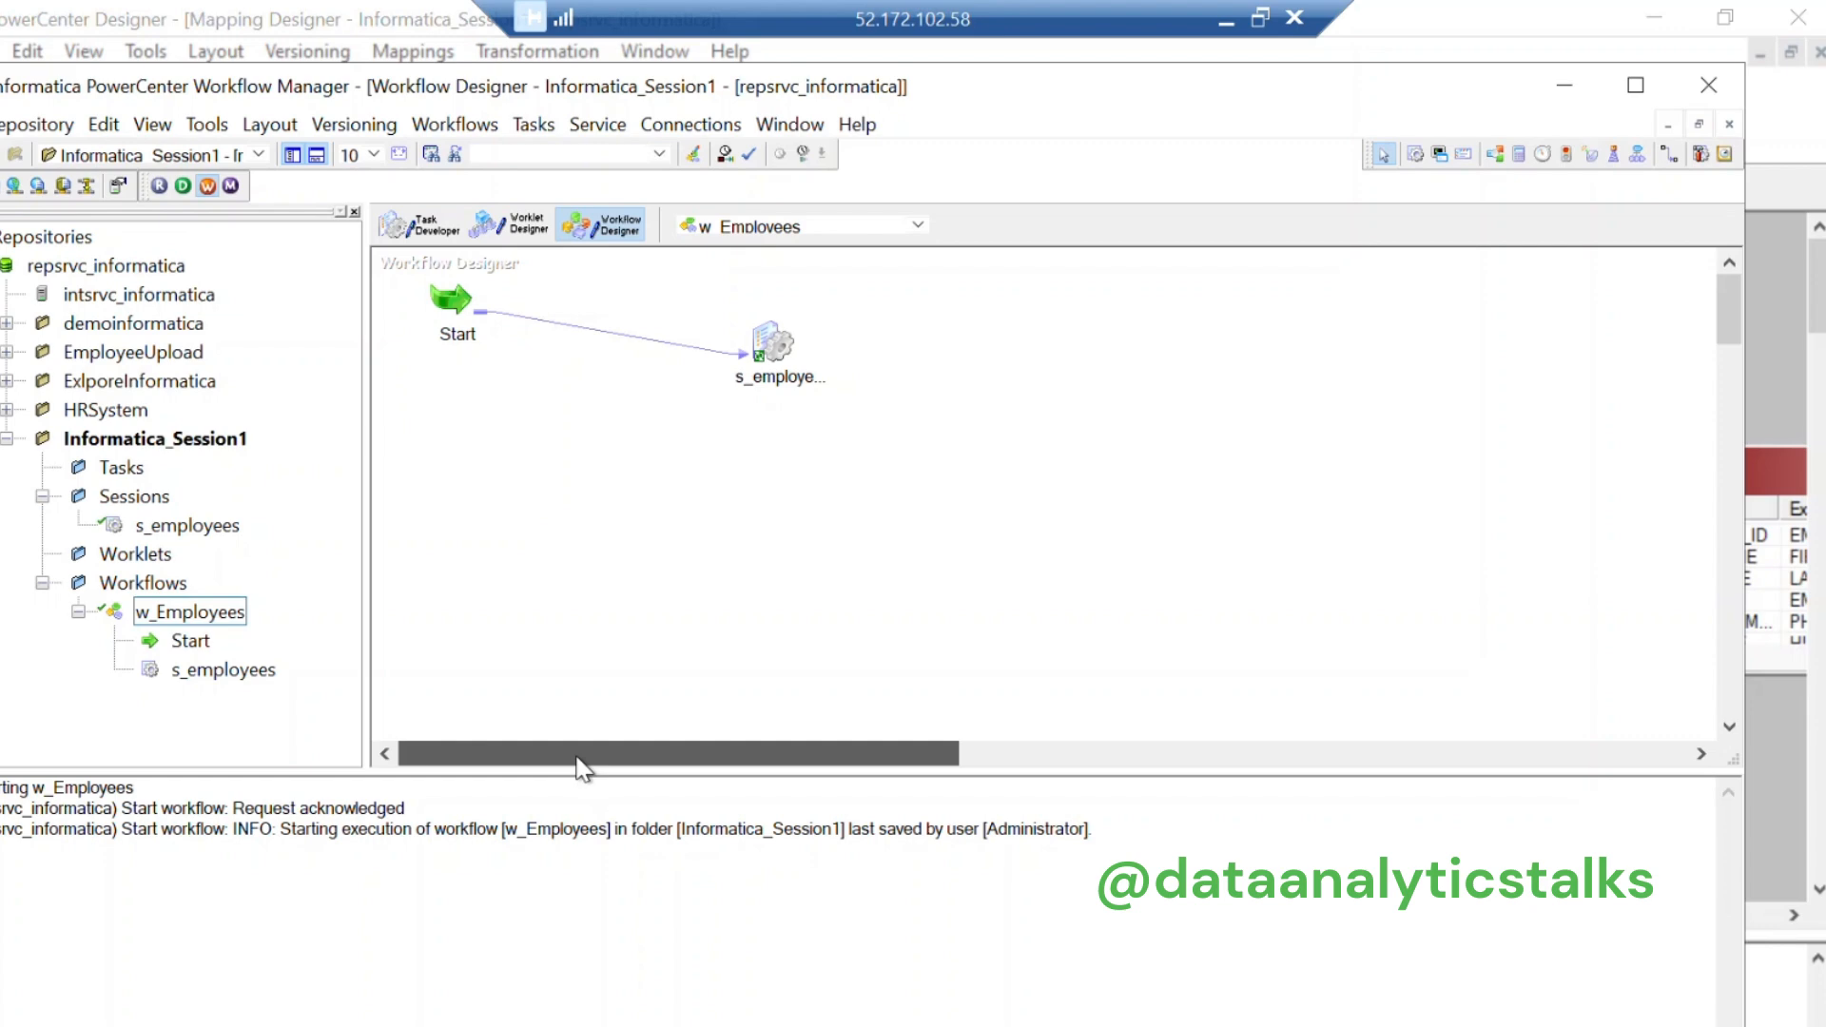
Step: Scroll through the EMPLOYEES_NEW data in SQL Developer, then switch to the ETL whiteboard
{"action": "left_click_drag", "start_coordinate": [582, 767], "coordinate": [582, 767]}
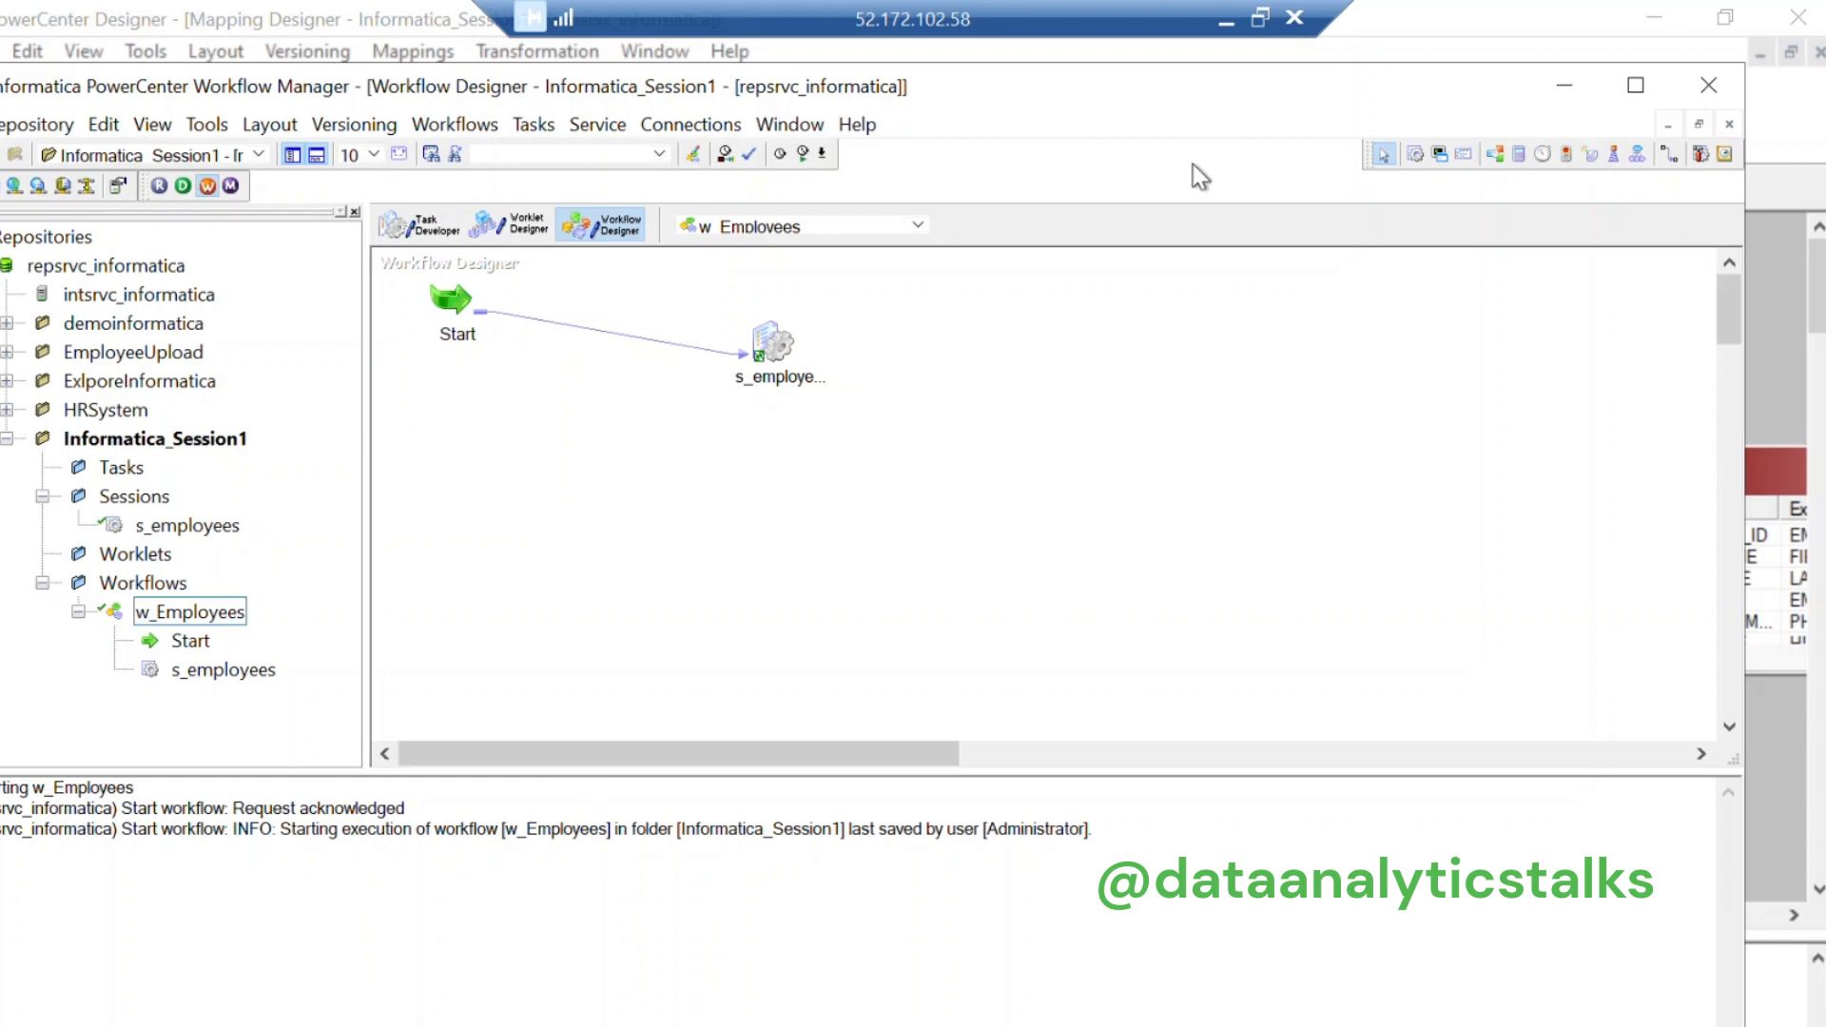
{"action": "left_click", "coordinate": [1564, 87]}
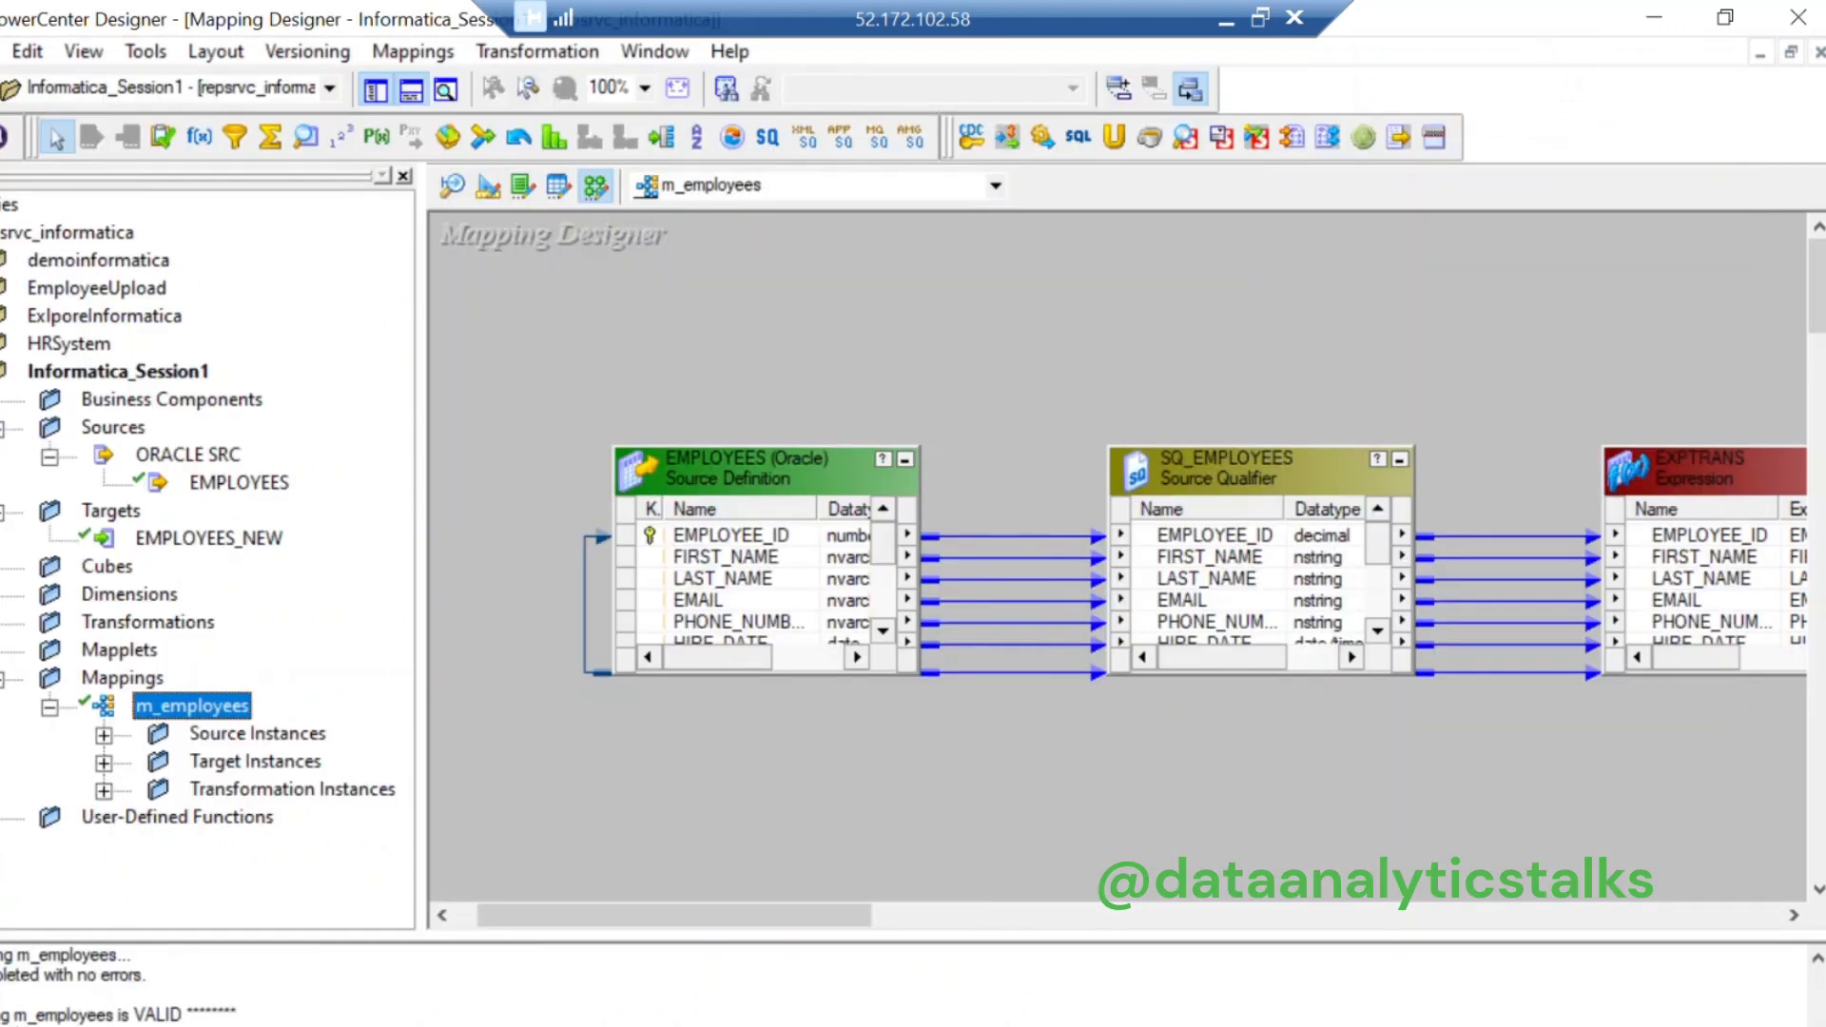
{"action": "left_click", "coordinate": [333, 1025]}
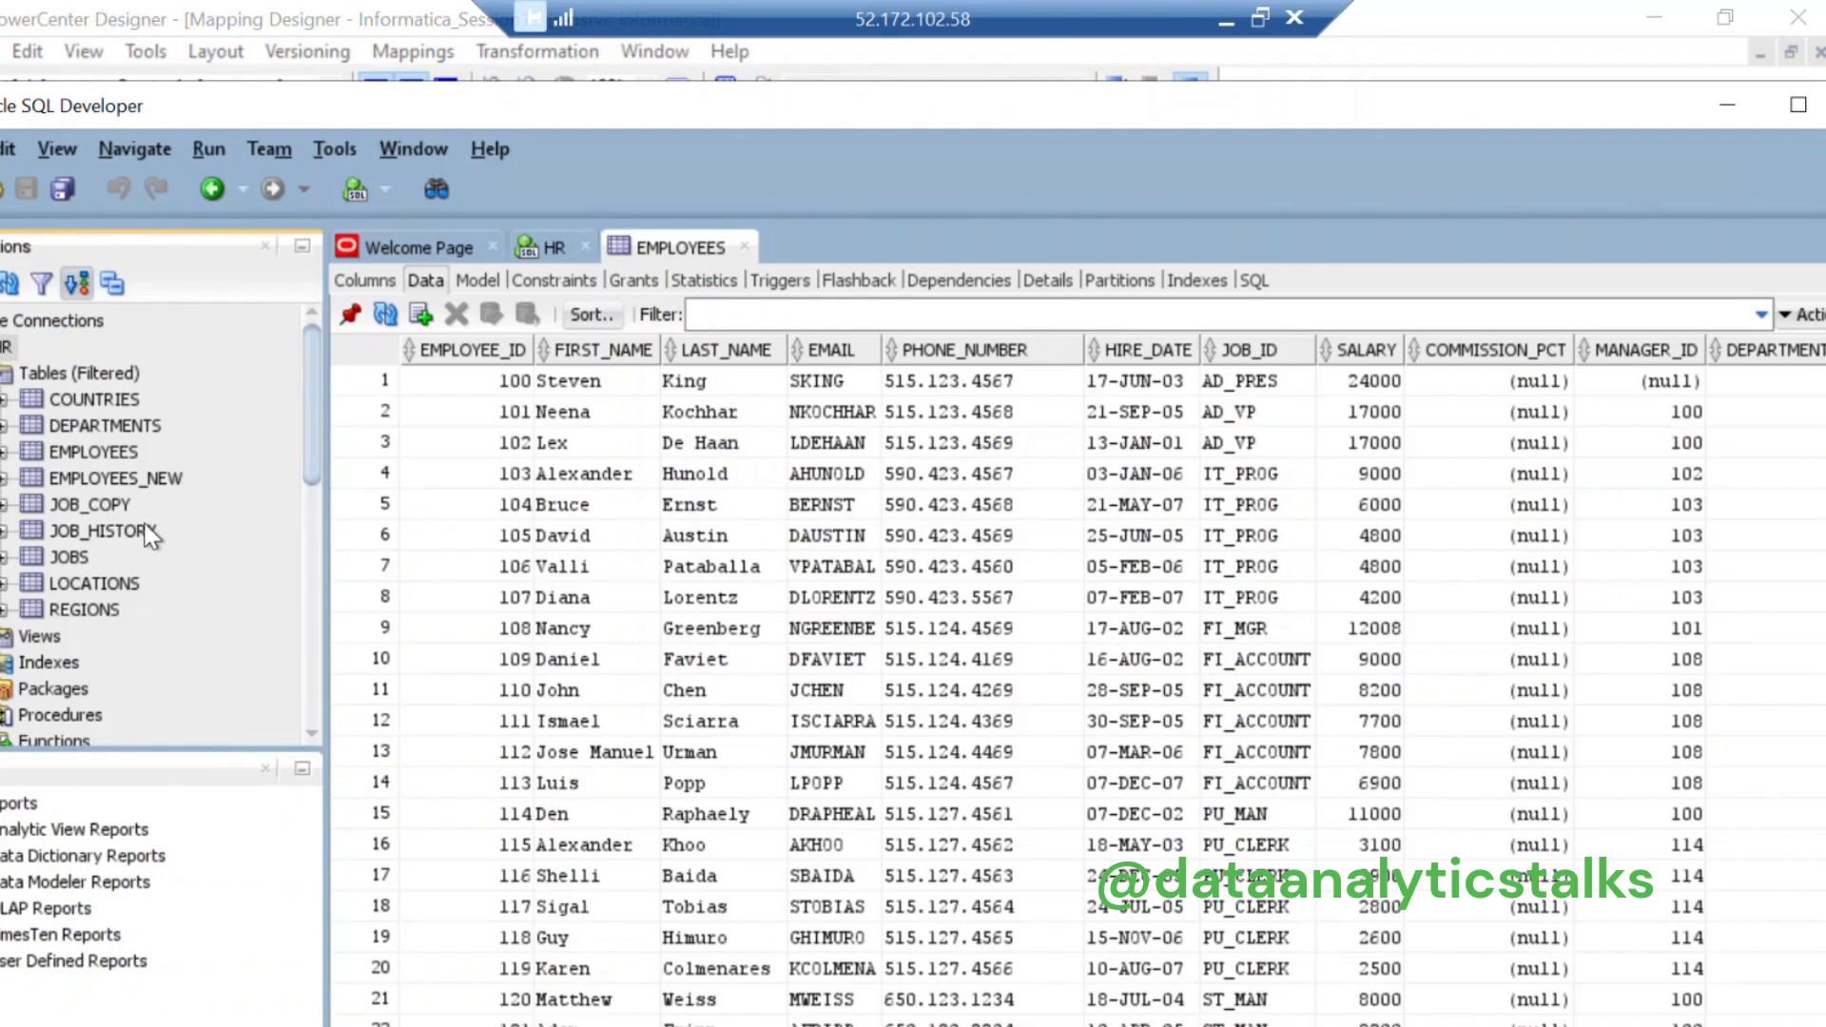
{"action": "left_click", "coordinate": [135, 479]}
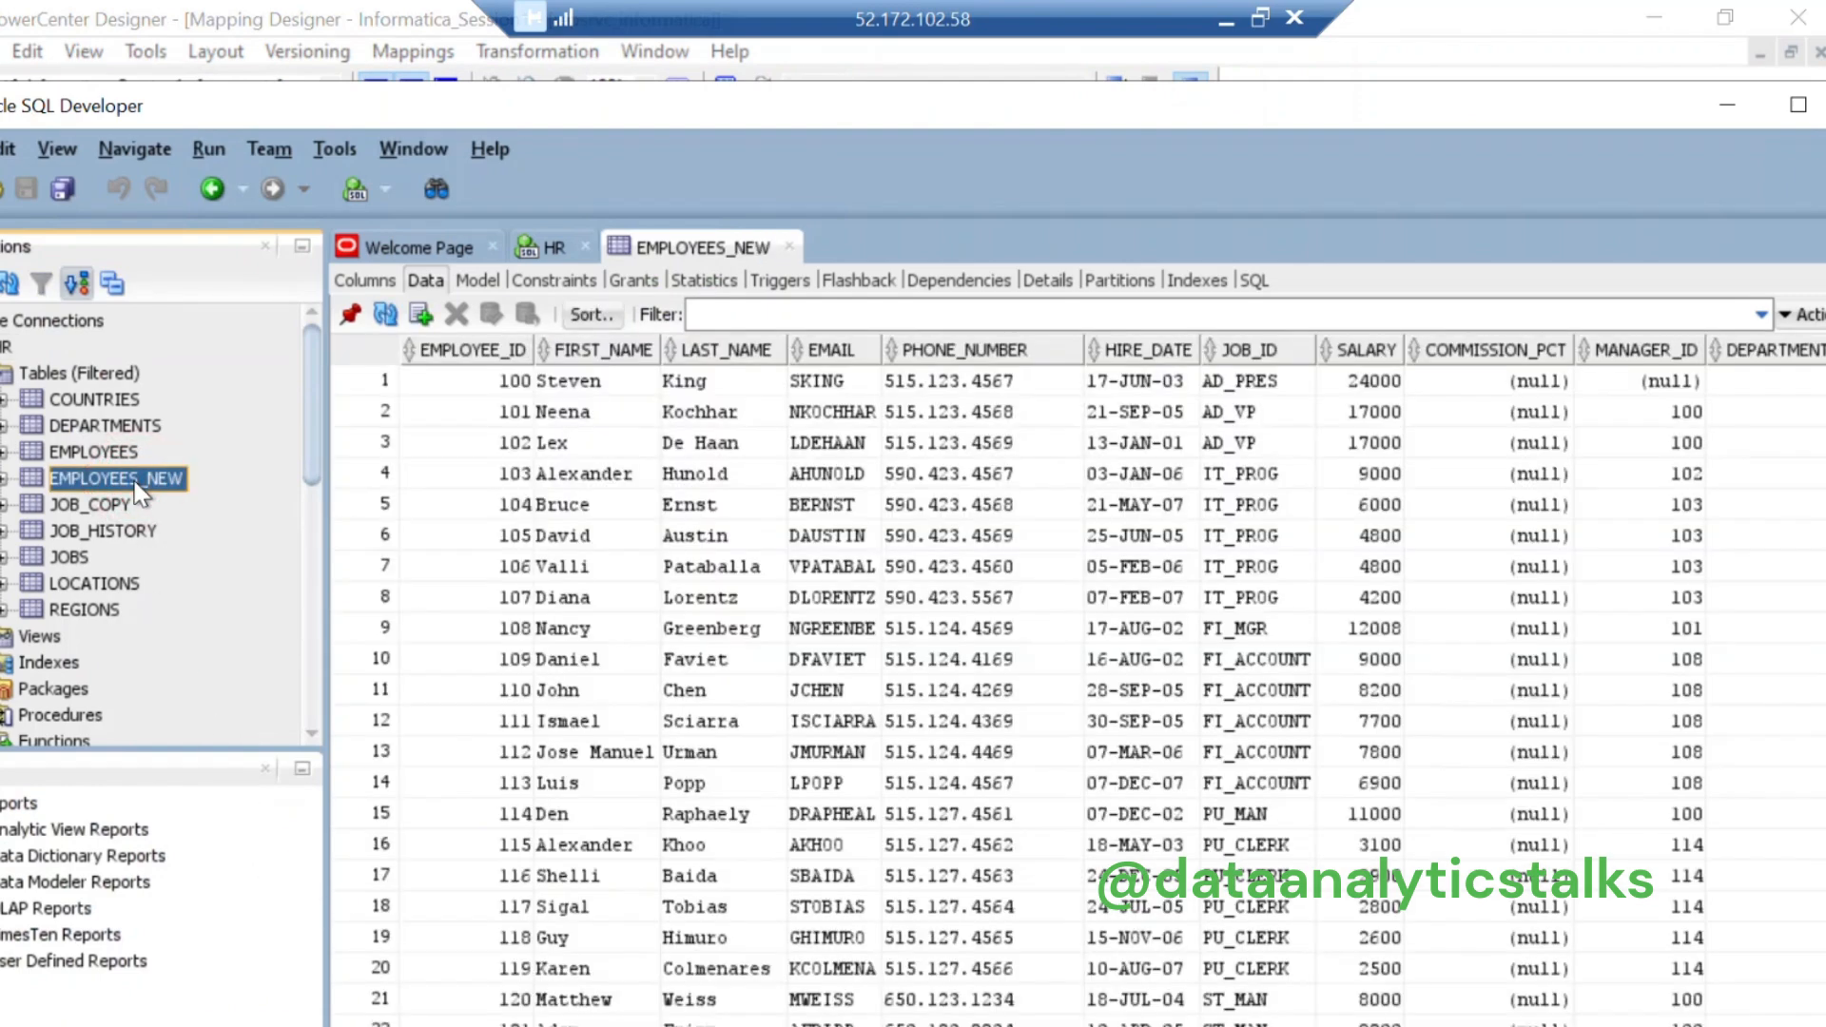
{"action": "scroll", "coordinate": [1664, 777], "scroll_direction": "down", "scroll_amount": 8}
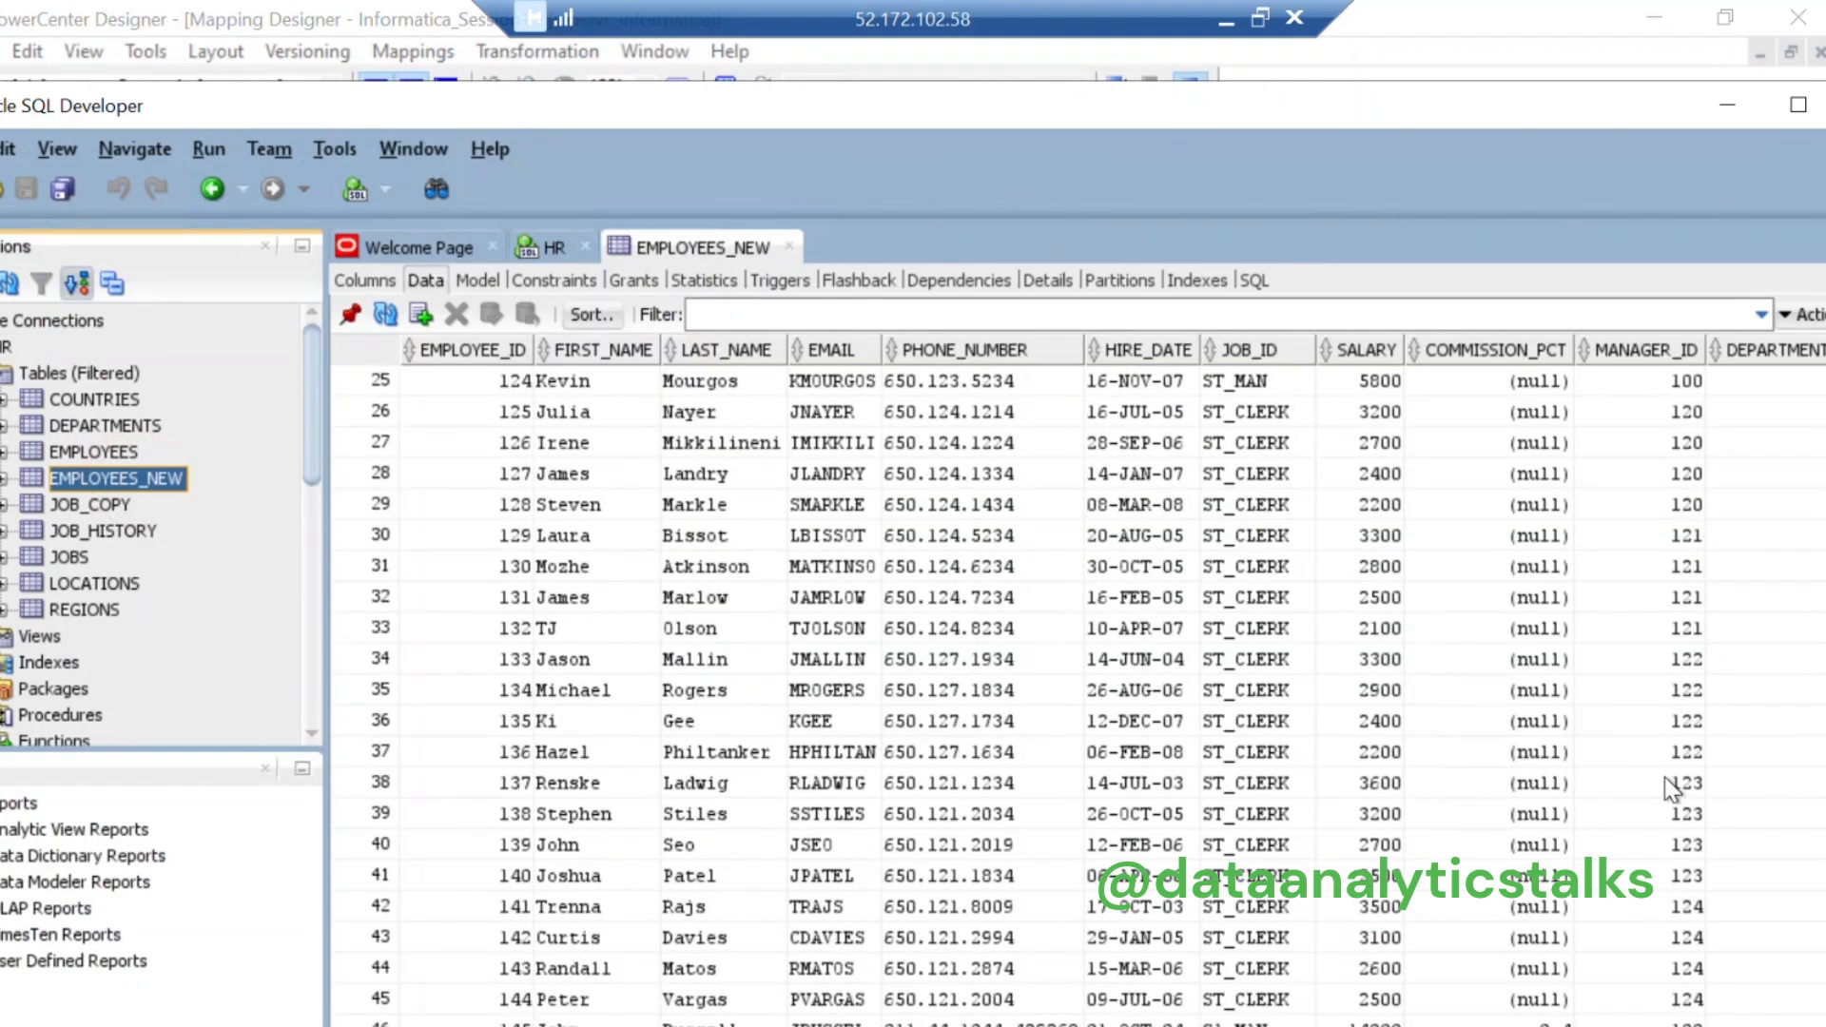
{"action": "scroll", "coordinate": [1670, 787], "scroll_direction": "down", "scroll_amount": 14}
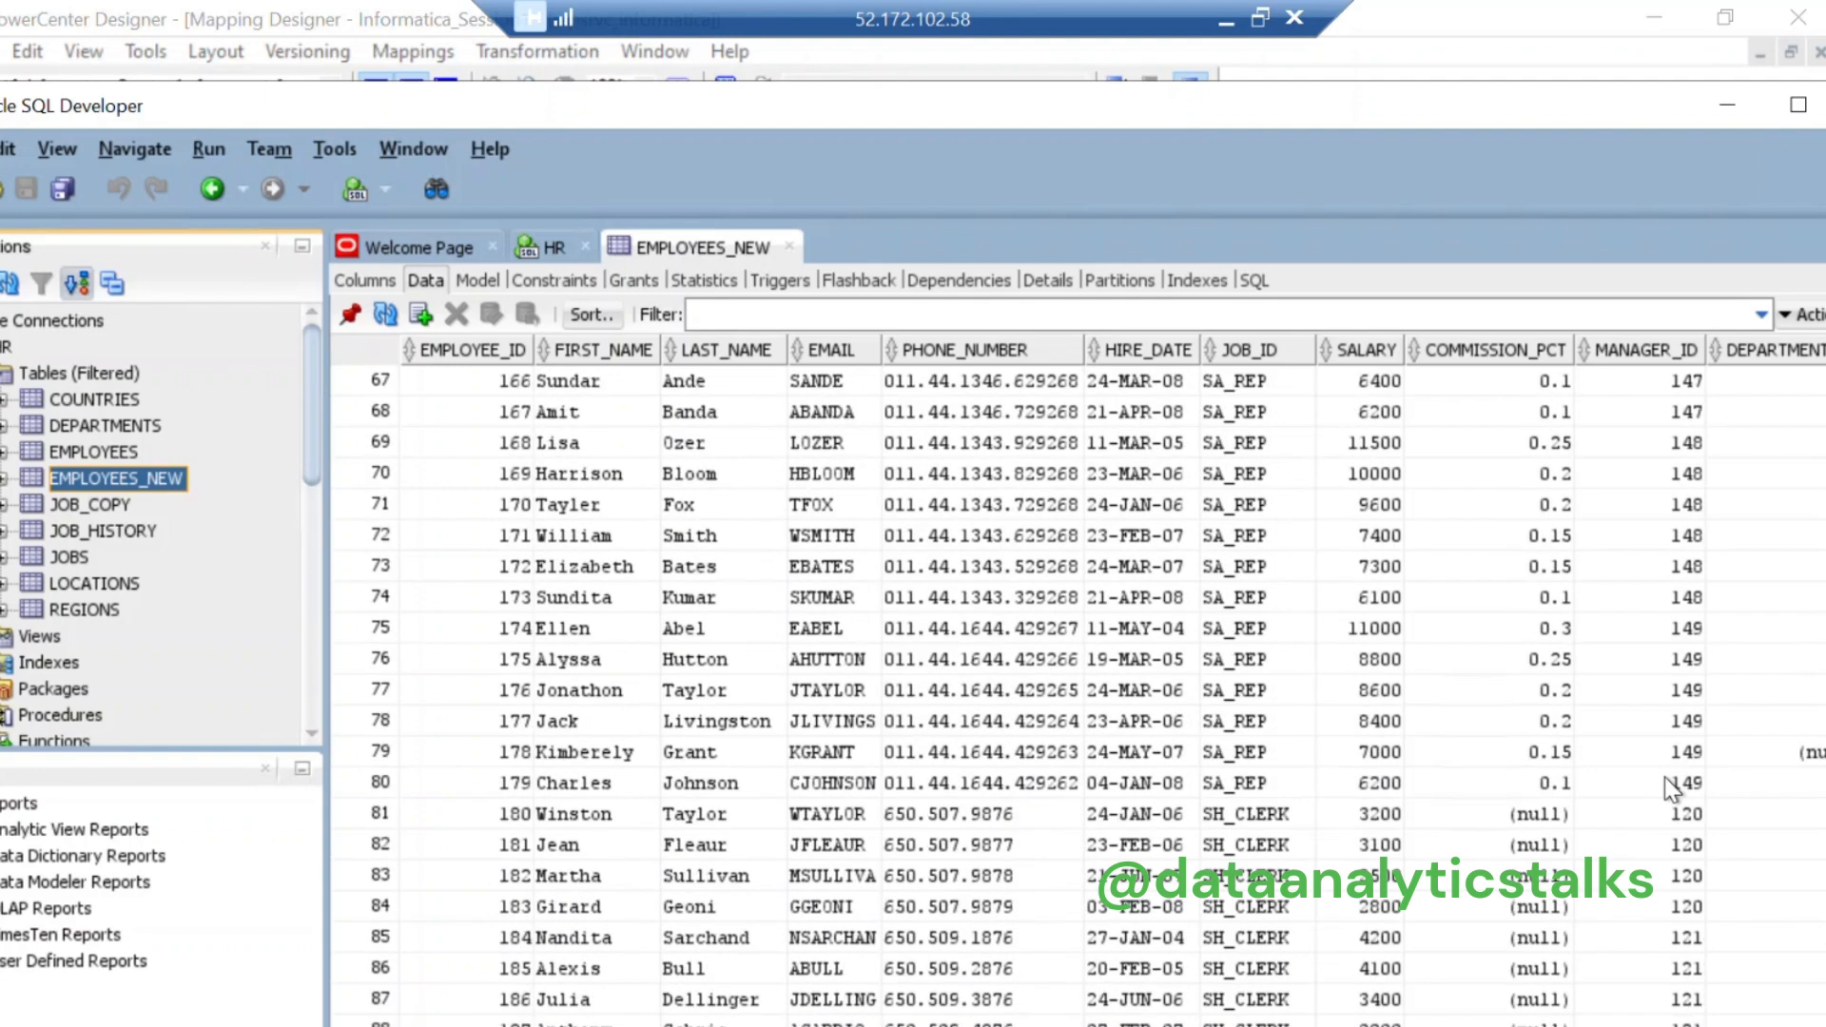
{"action": "scroll", "coordinate": [1666, 782], "scroll_direction": "down", "scroll_amount": 3}
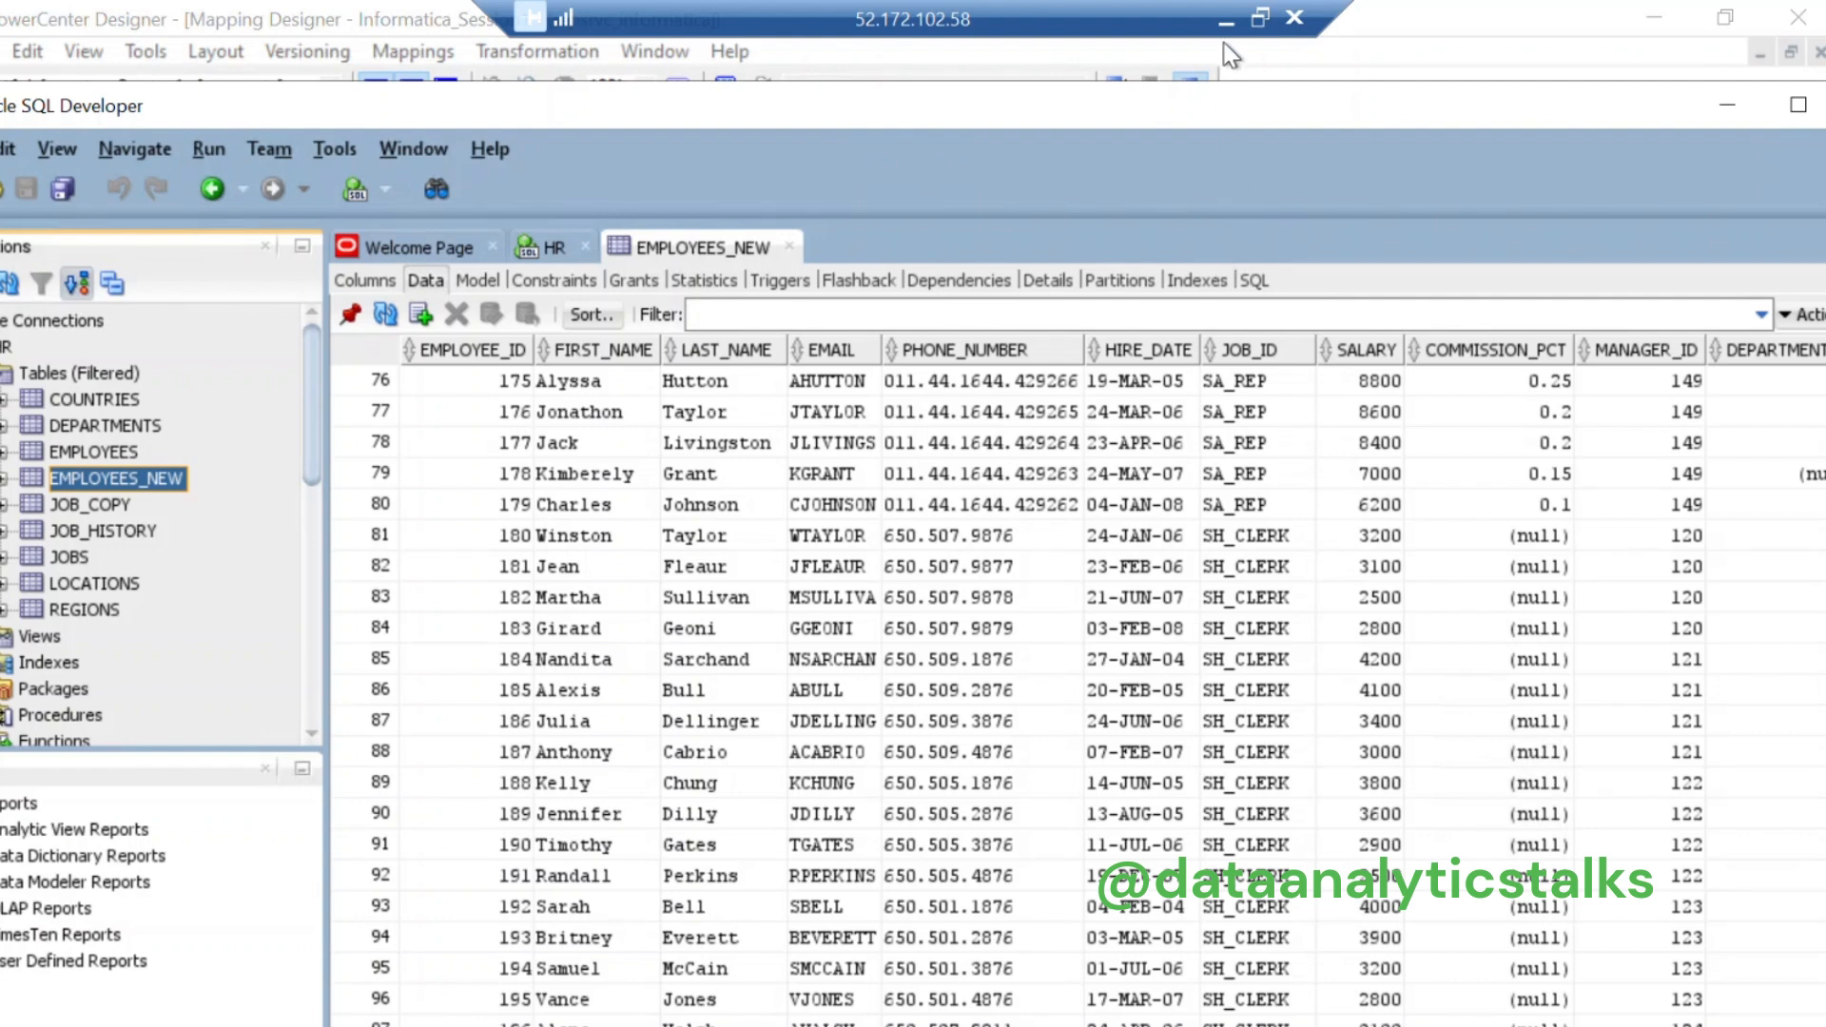
{"action": "left_click", "coordinate": [1225, 17]}
{"action": "scroll", "coordinate": [1052, 945], "scroll_direction": "up", "scroll_amount": 2}
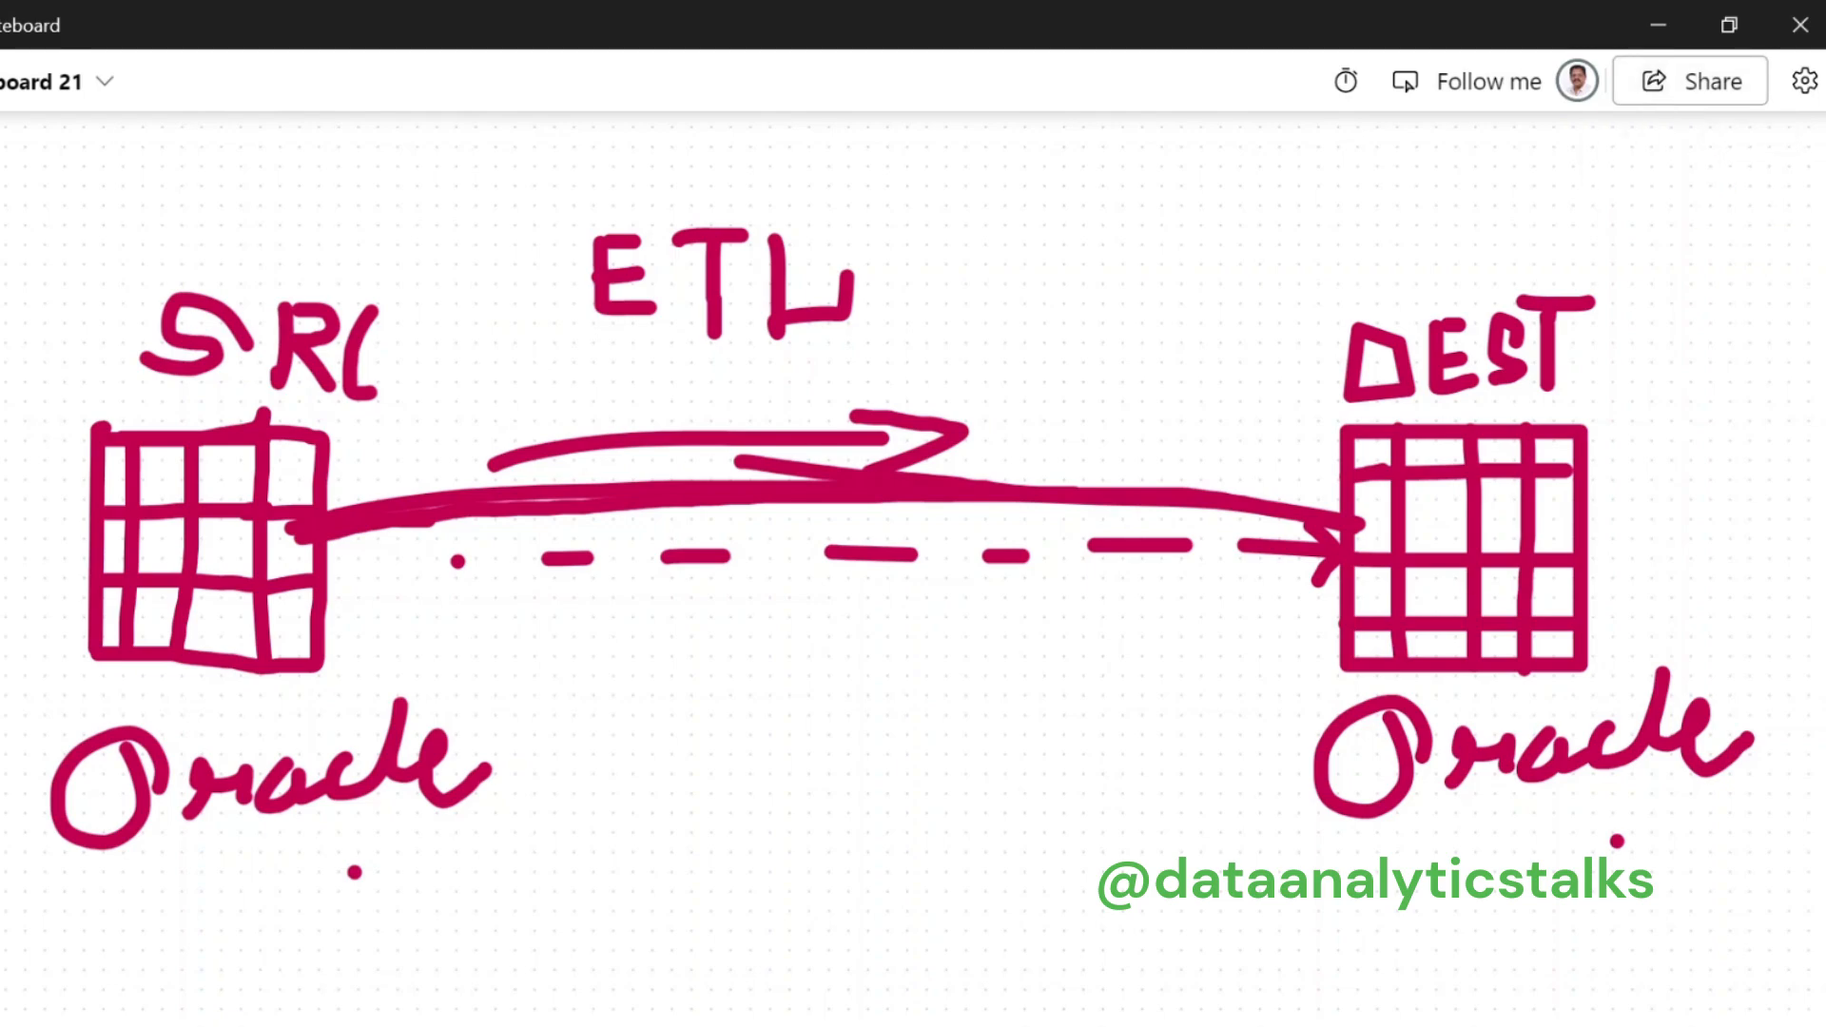
Step: Go back to the remote desktop and minimise SQL Developer to show the m_employees mapping
{"action": "left_click", "coordinate": [1129, 1023]}
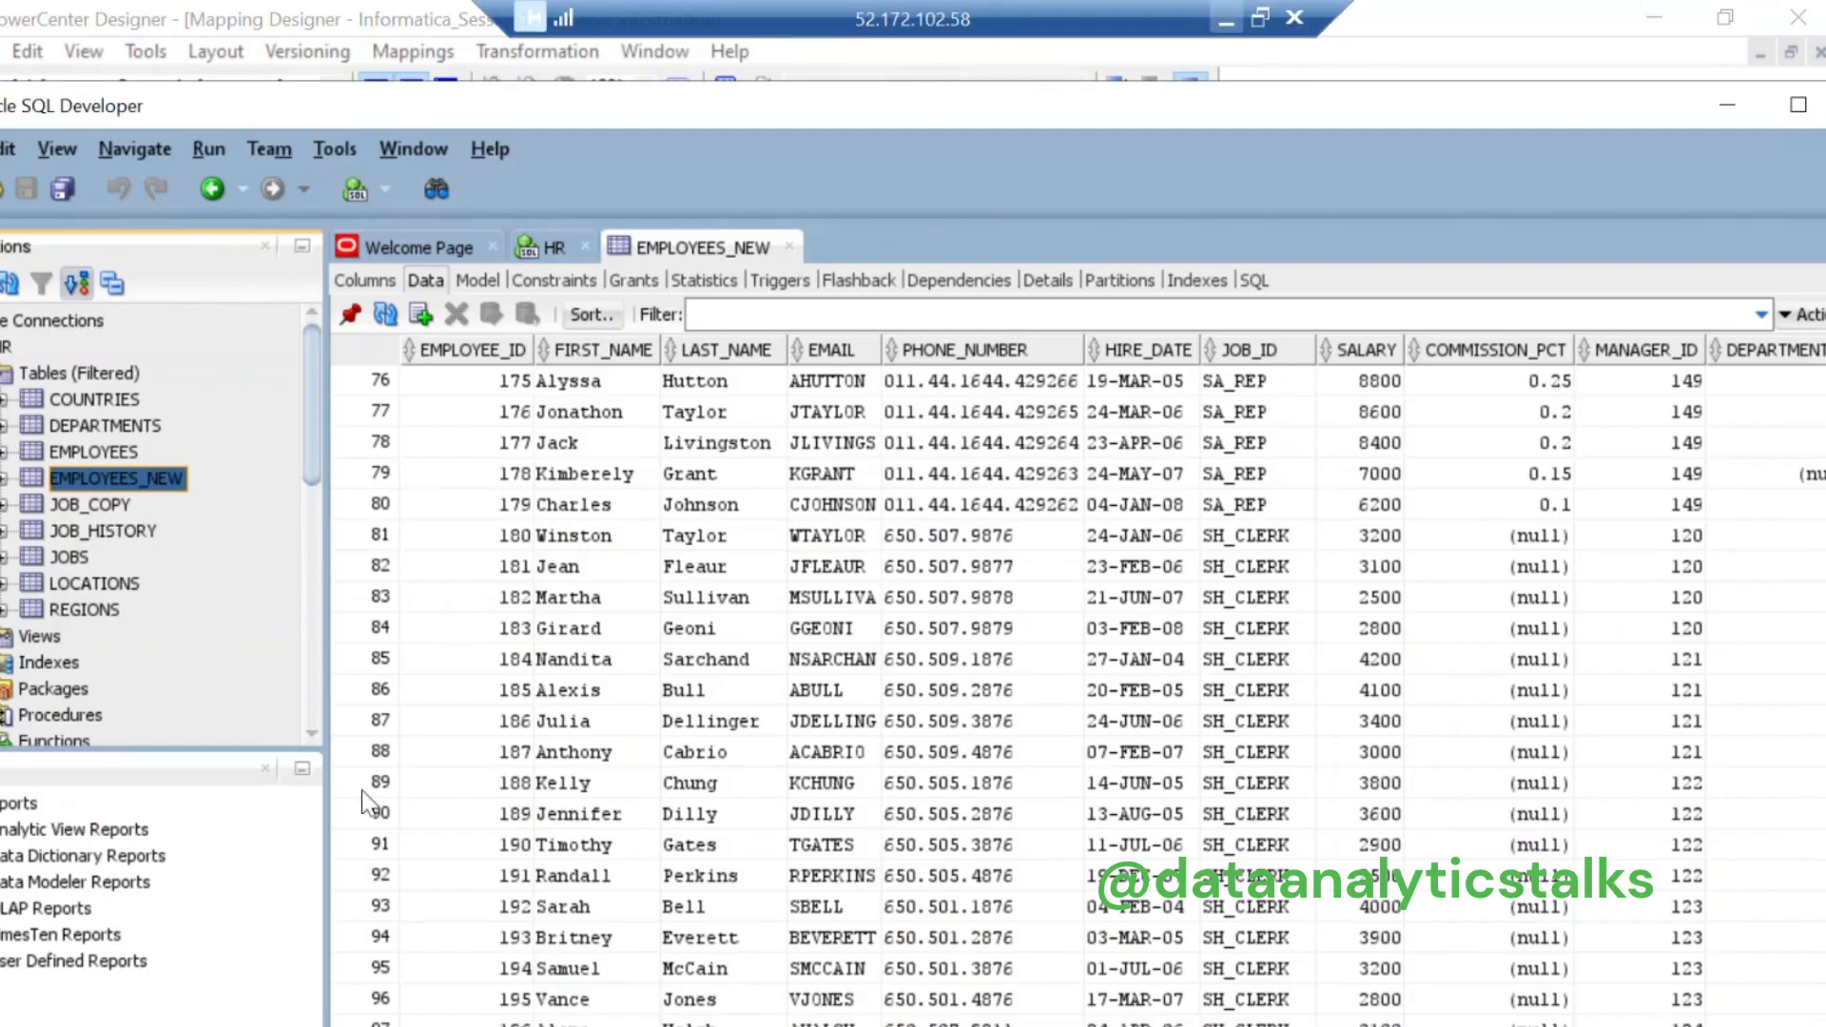
{"action": "left_click", "coordinate": [1727, 106]}
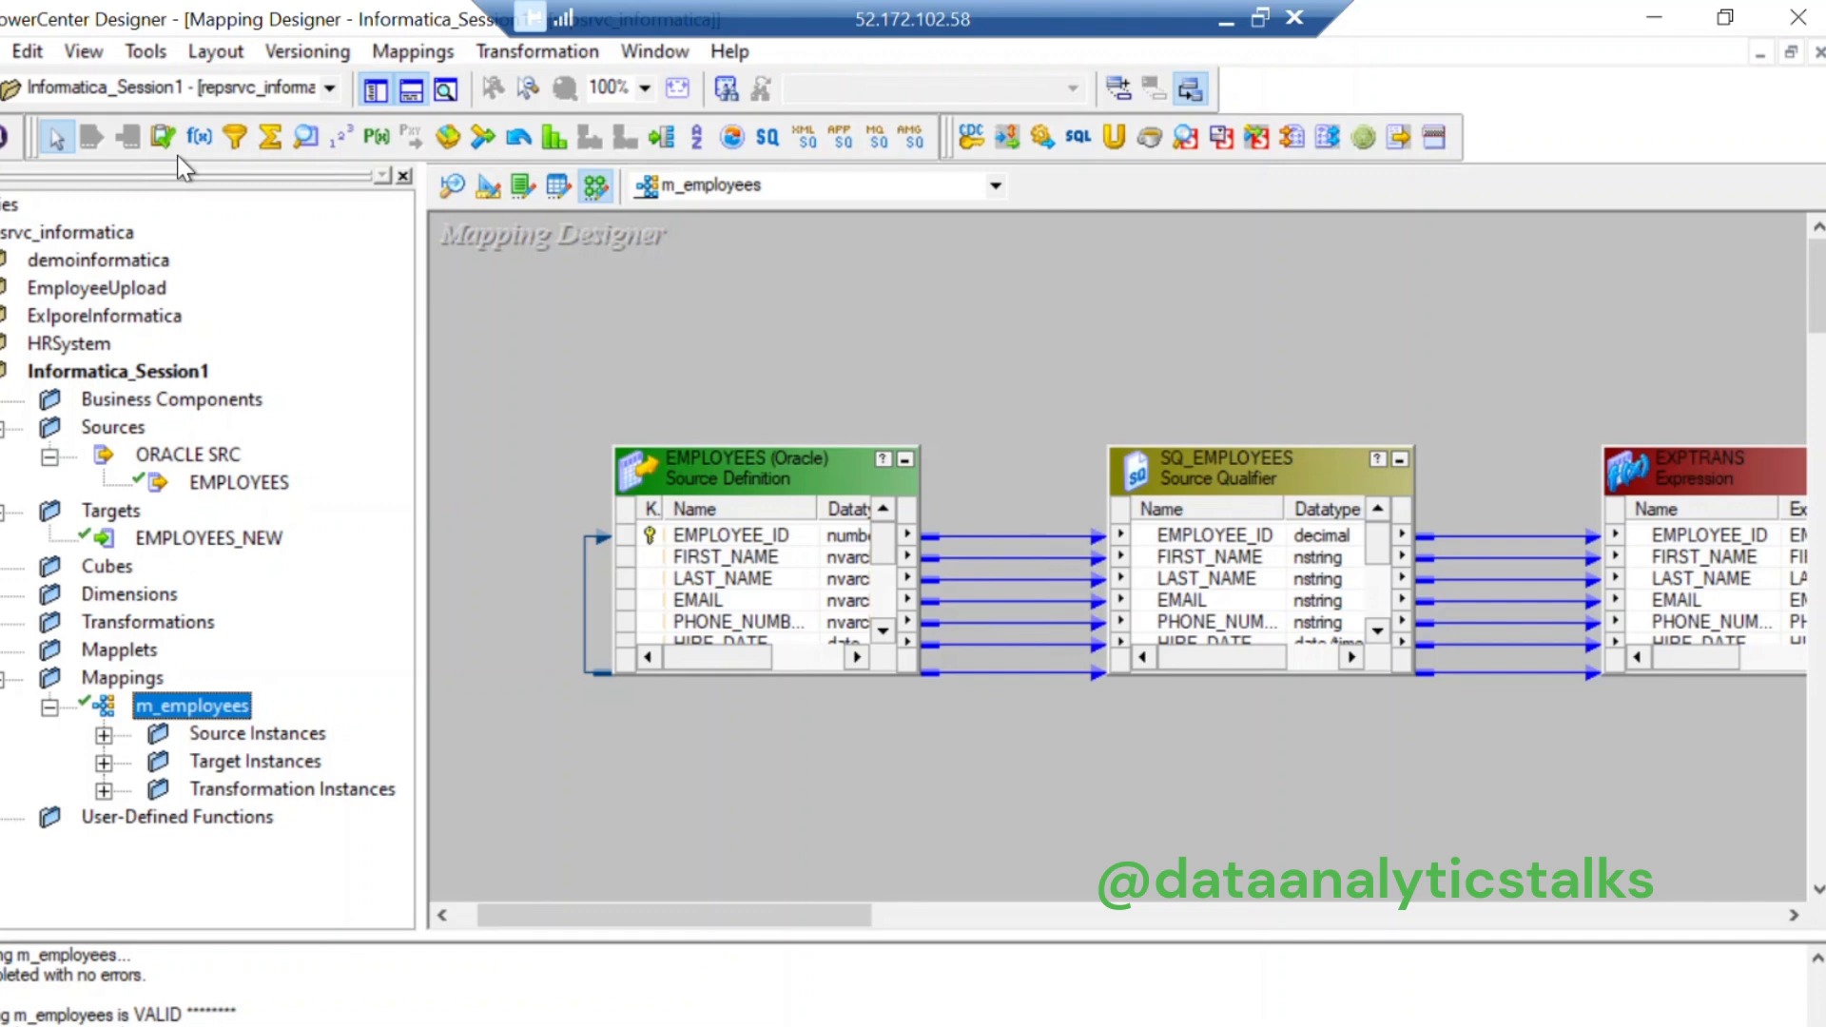
{"action": "left_click_drag", "start_coordinate": [814, 903], "coordinate": [1043, 919]}
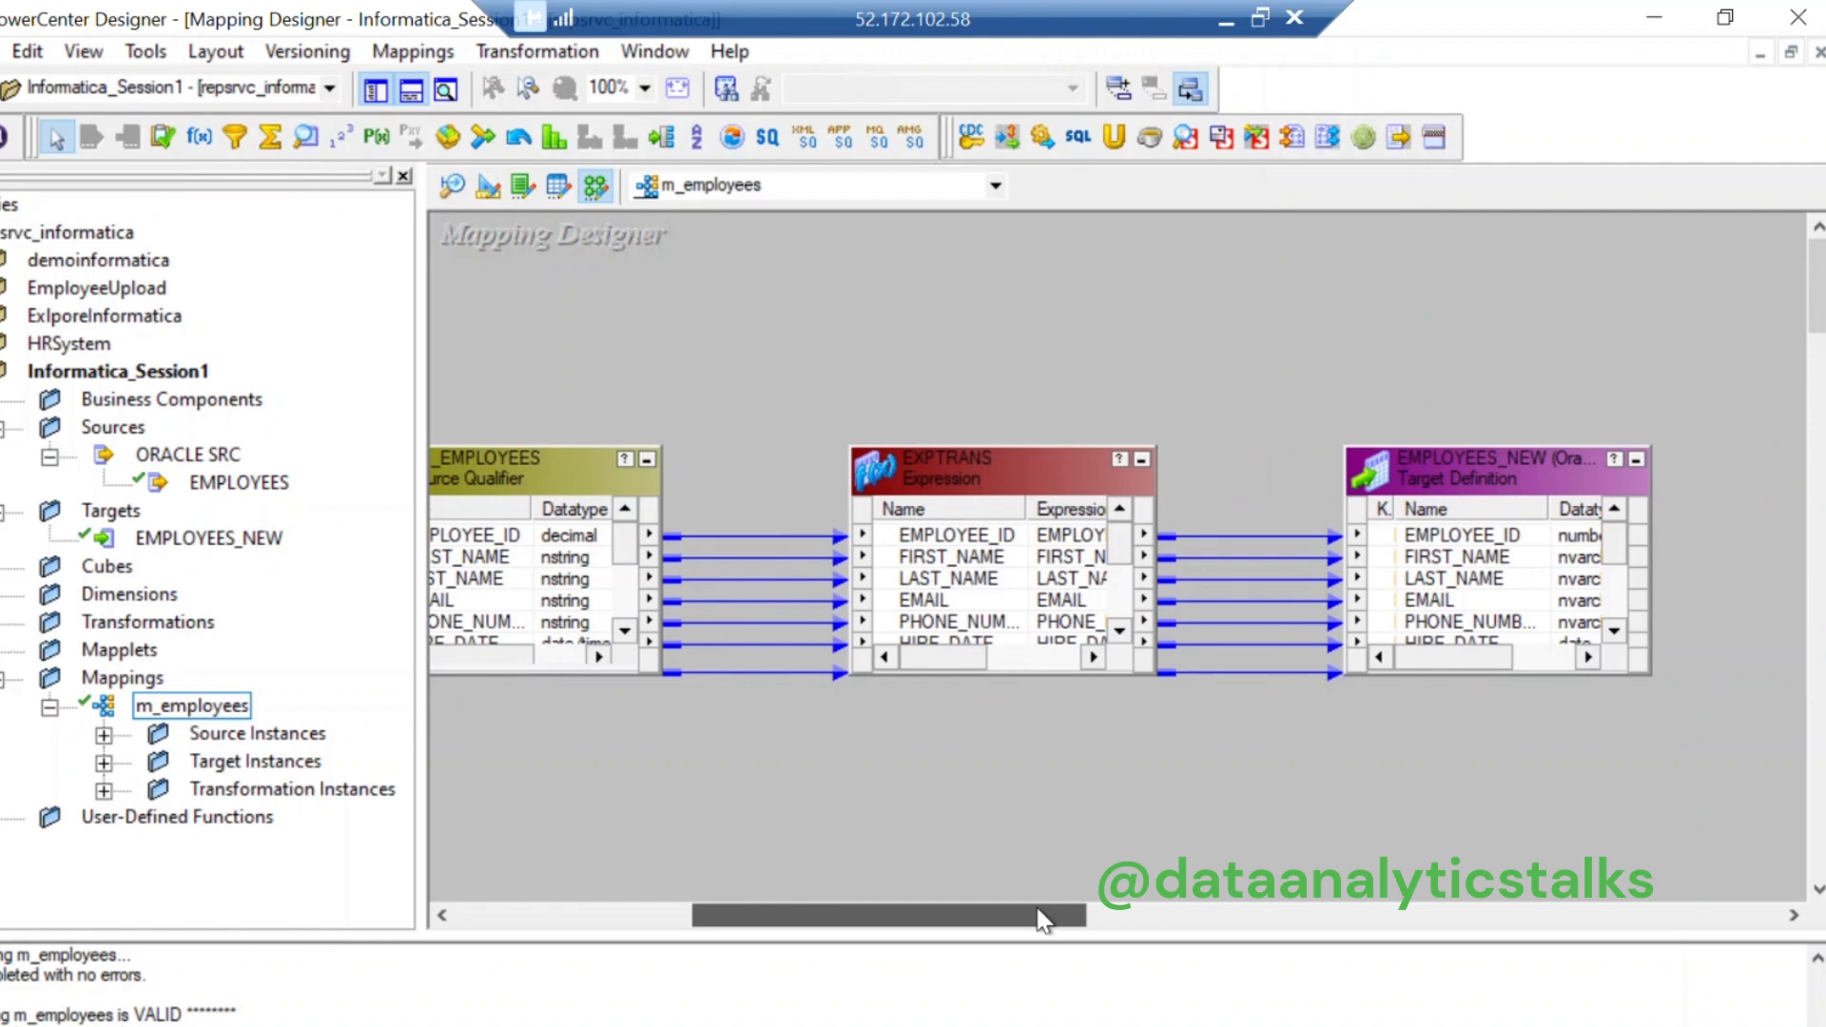
{"action": "left_click_drag", "start_coordinate": [1039, 910], "coordinate": [813, 932]}
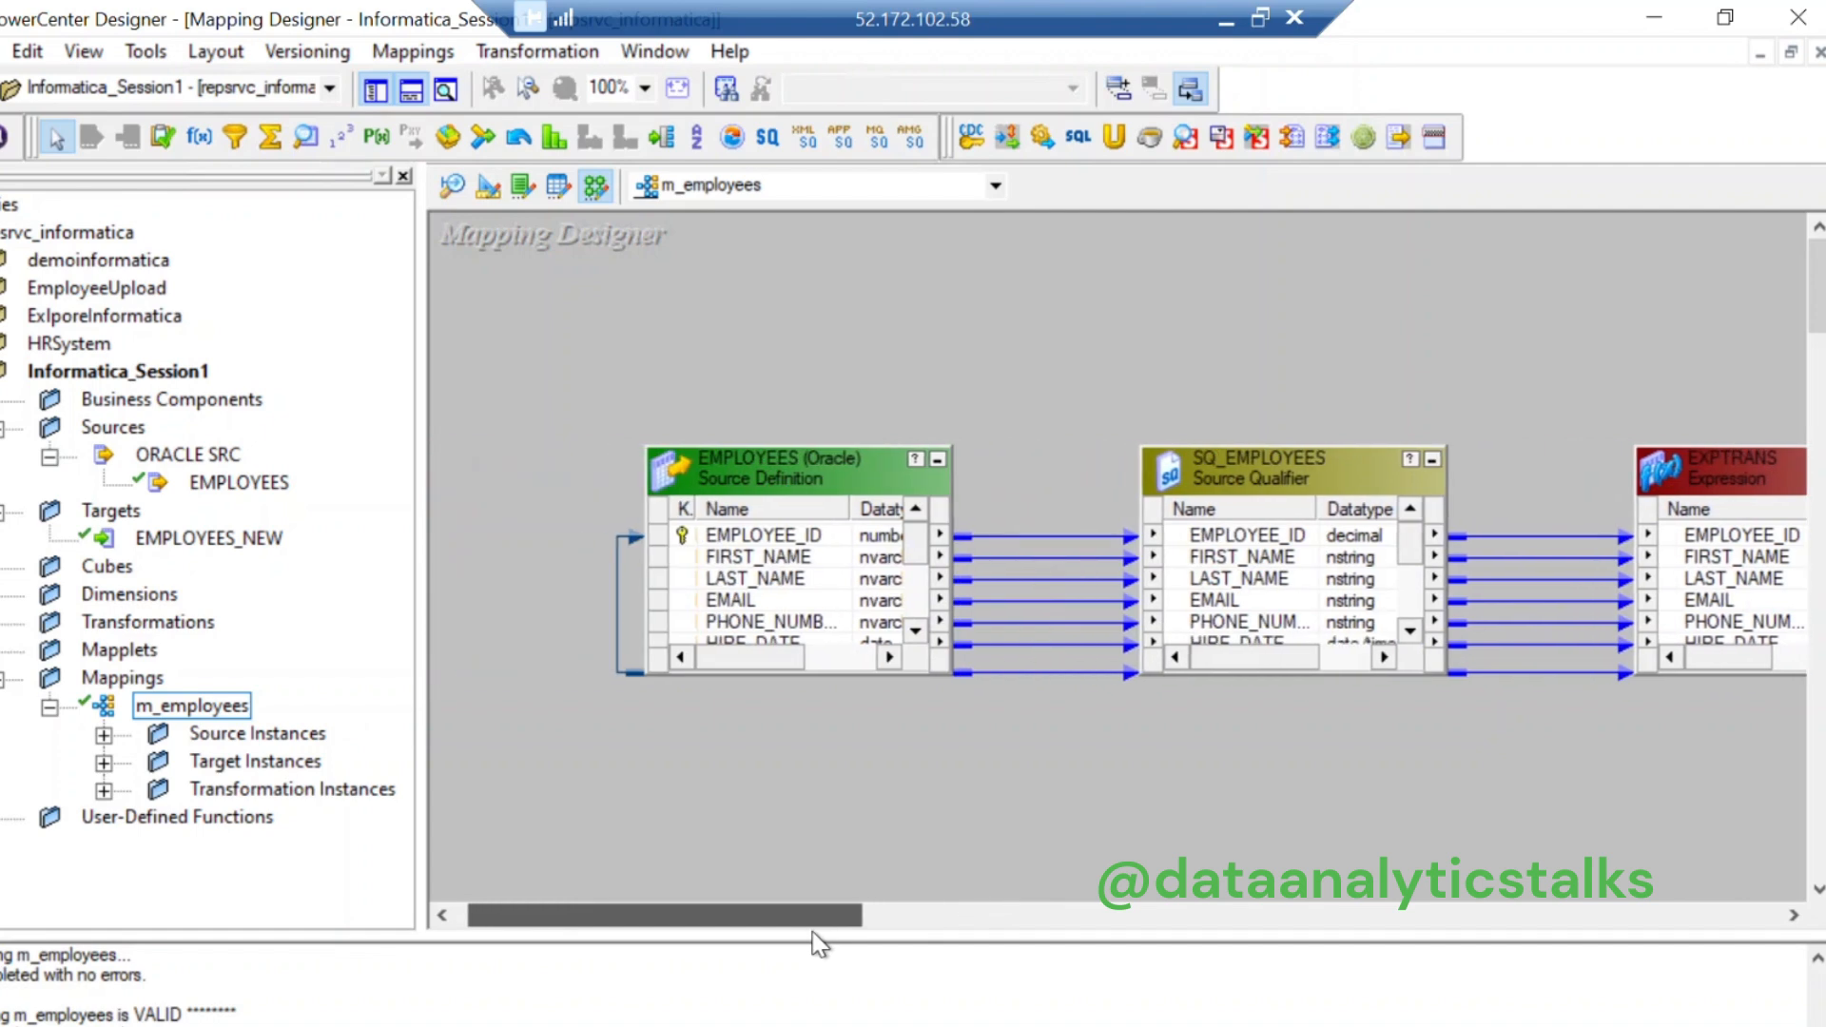